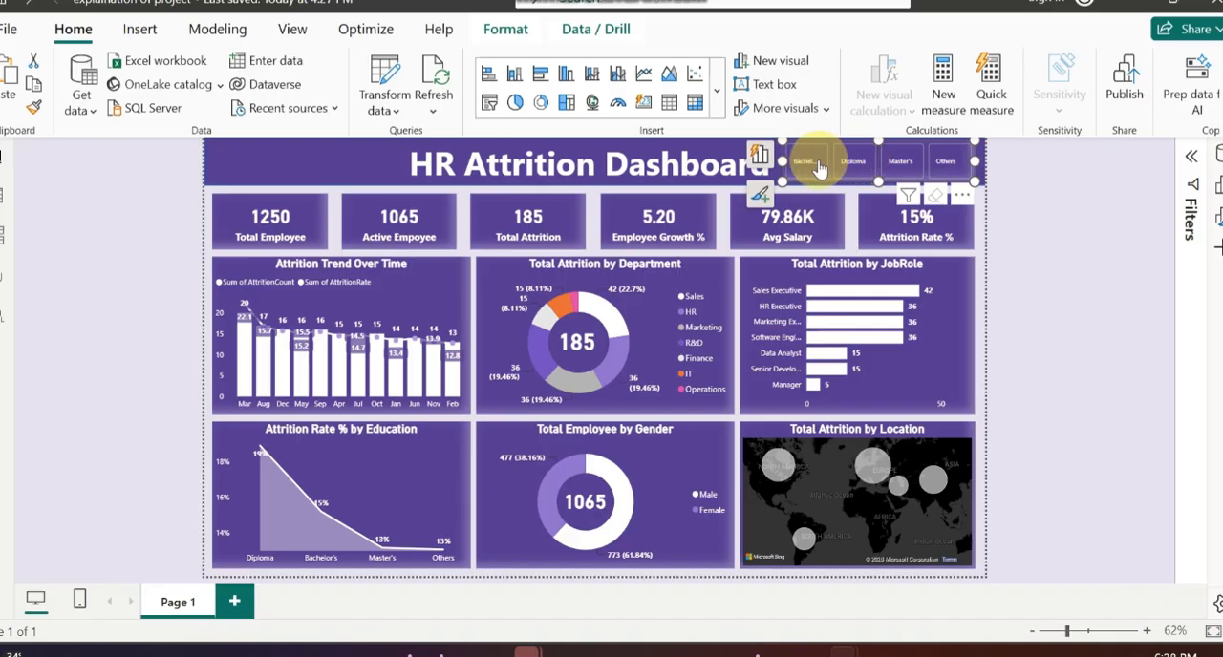
Step: Filter the finished HR Attrition Dashboard by the Diploma, Master's and Others education levels in turn, and clear the filter
left_click(851, 166)
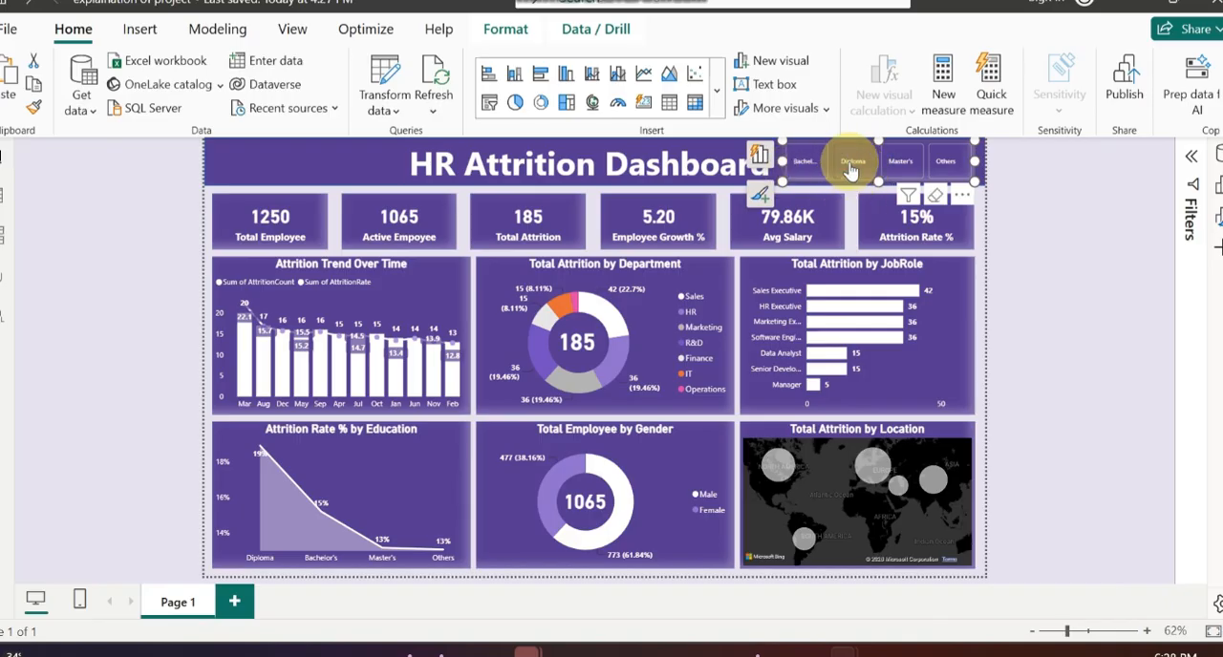
left_click(903, 166)
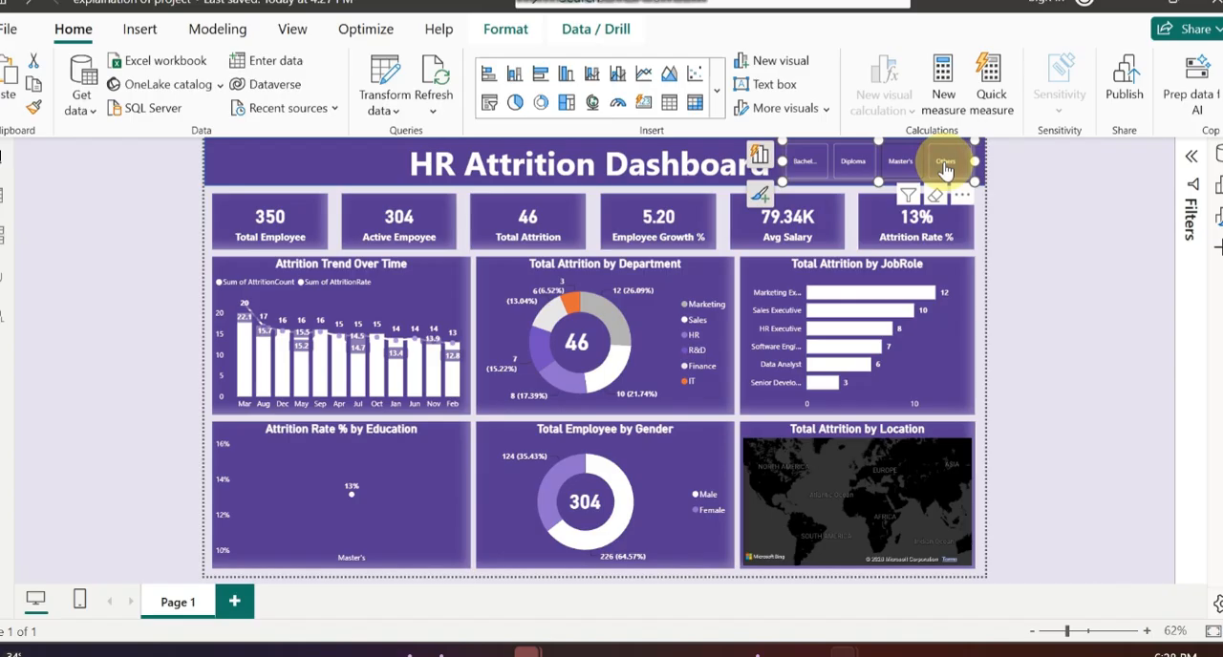
left_click(944, 169)
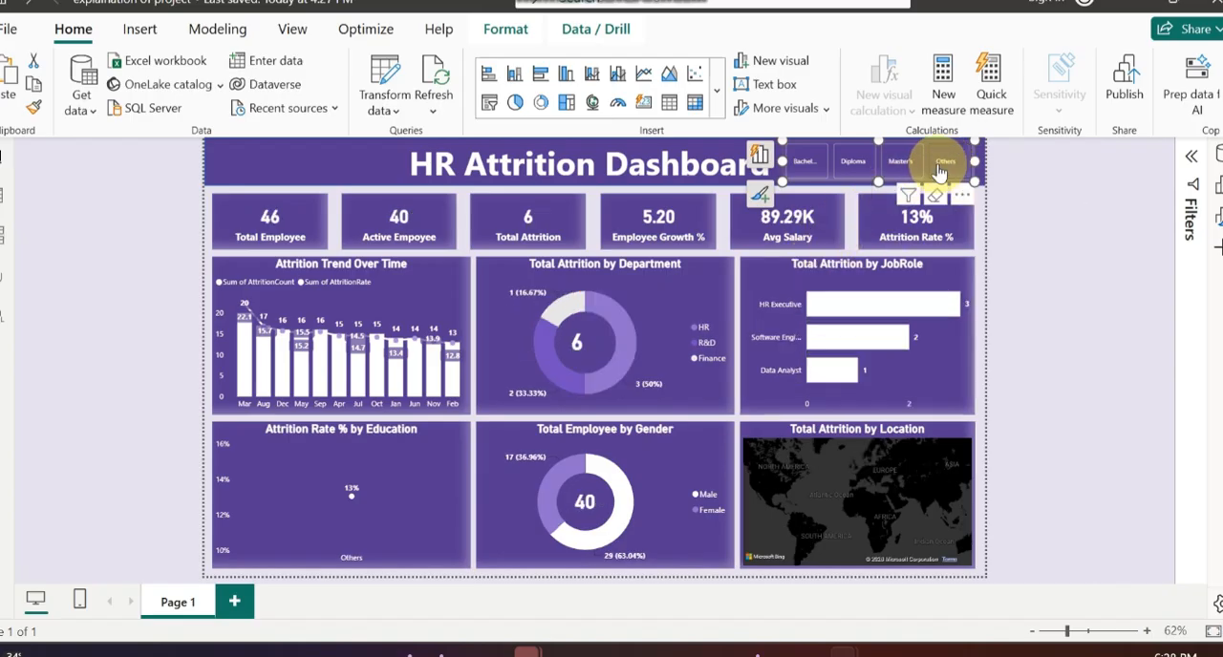
left_click(942, 168)
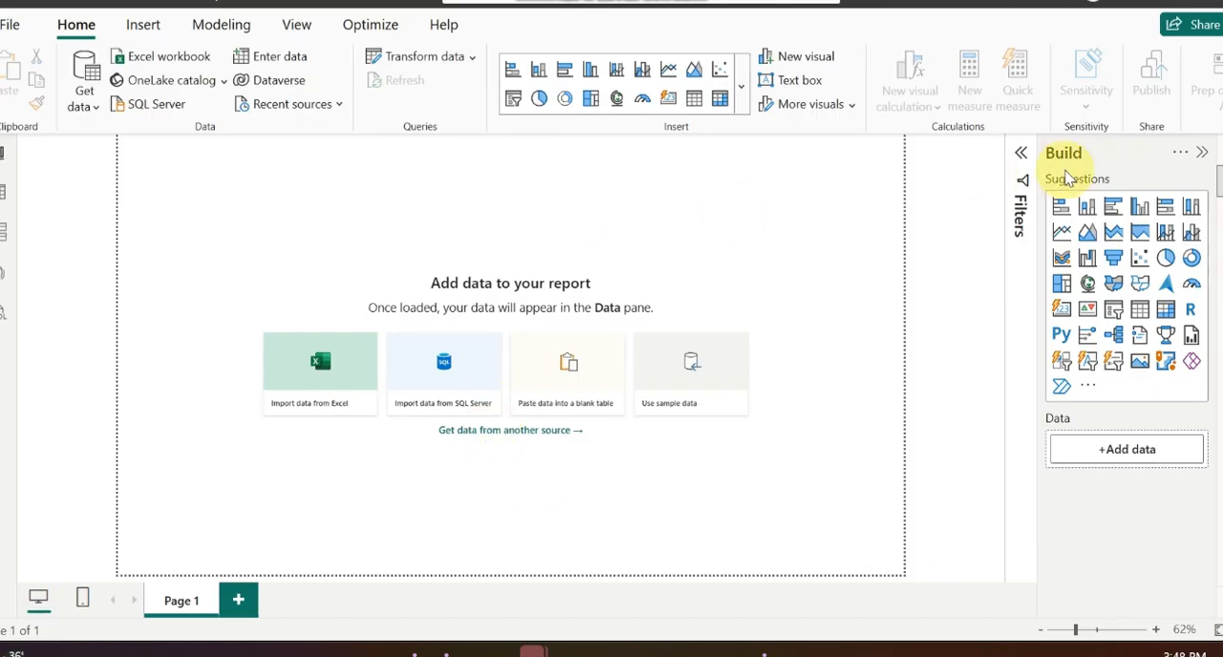
Step: Browse the full connector list by its Database, File and Microsoft Fabric categories, and close it without connecting
left_click(95, 107)
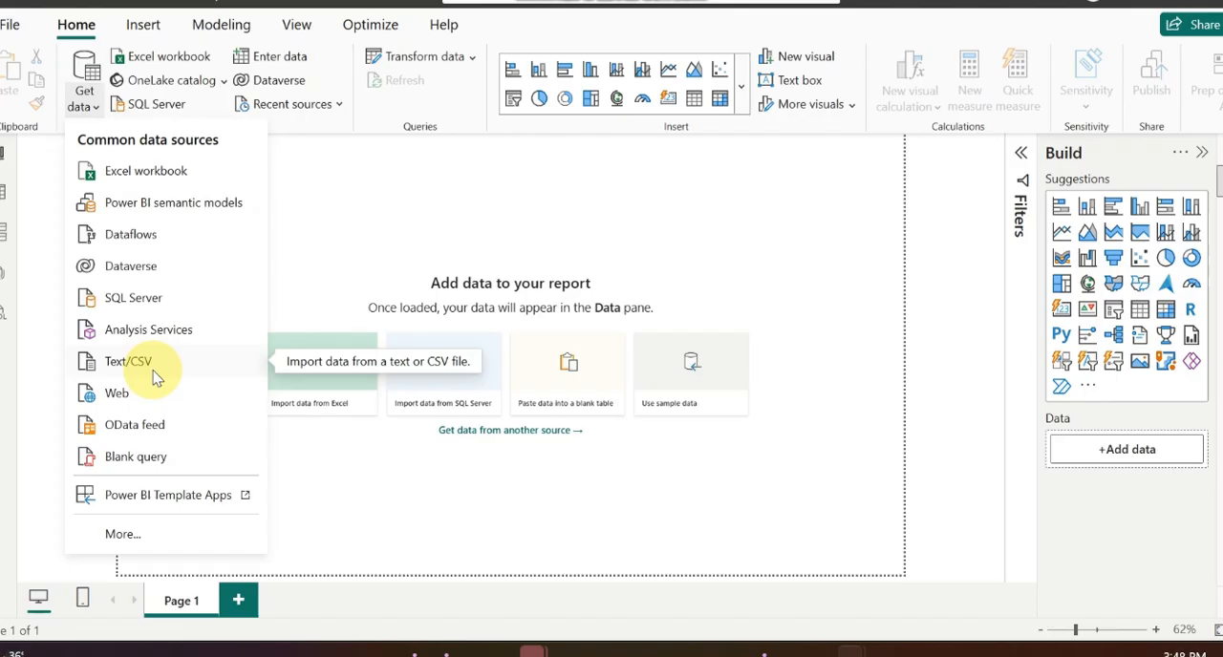
left_click(134, 536)
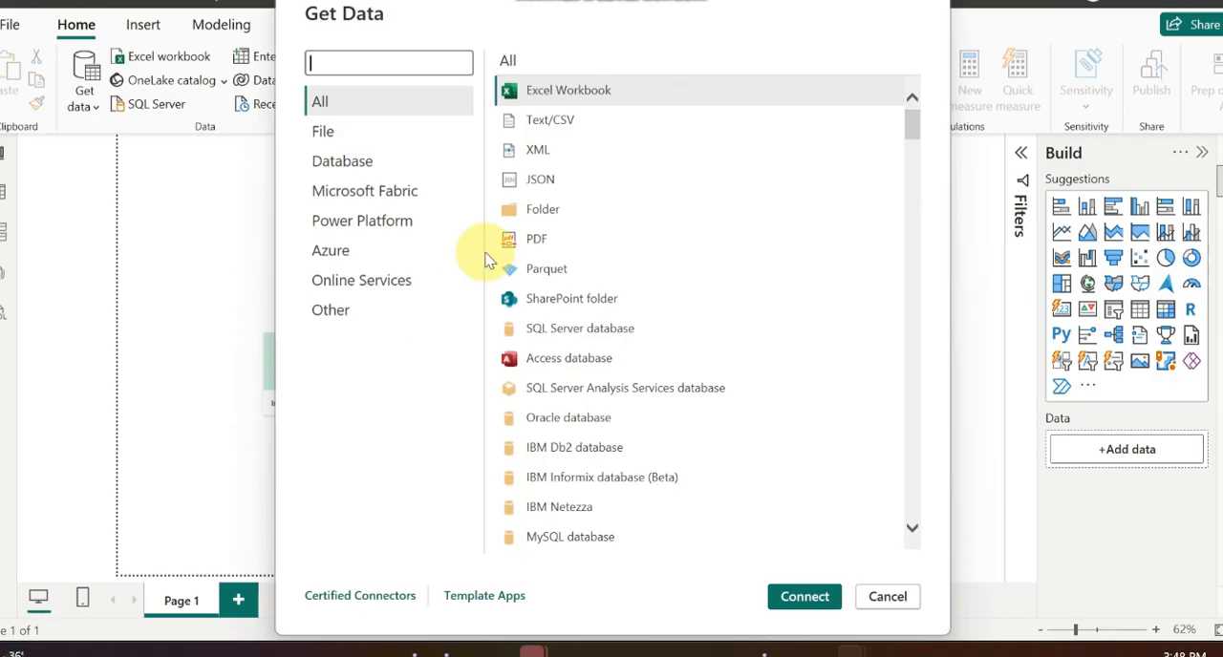
left_click(356, 175)
left_click(350, 127)
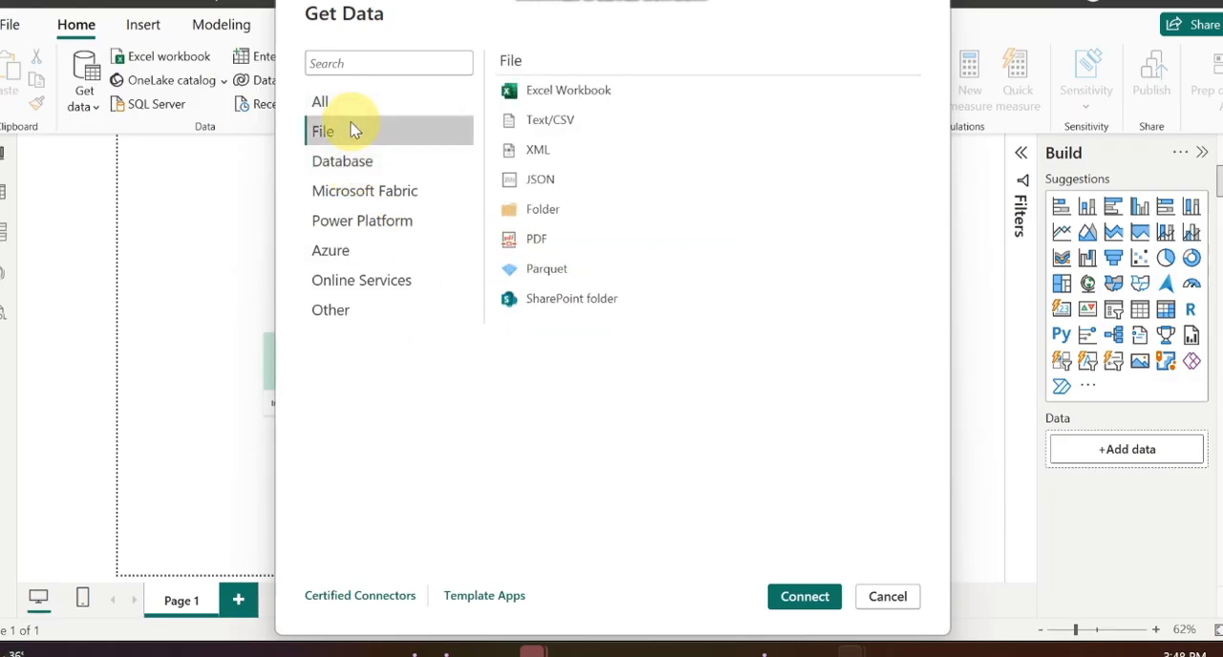
left_click(370, 192)
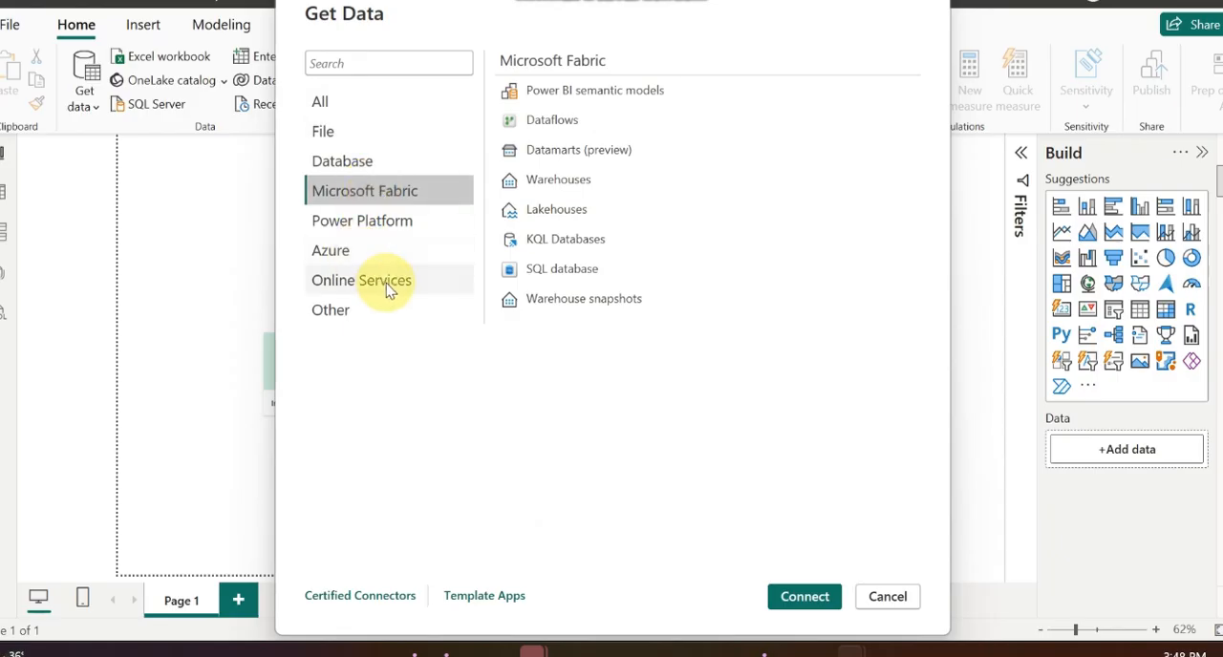
left_click(934, 10)
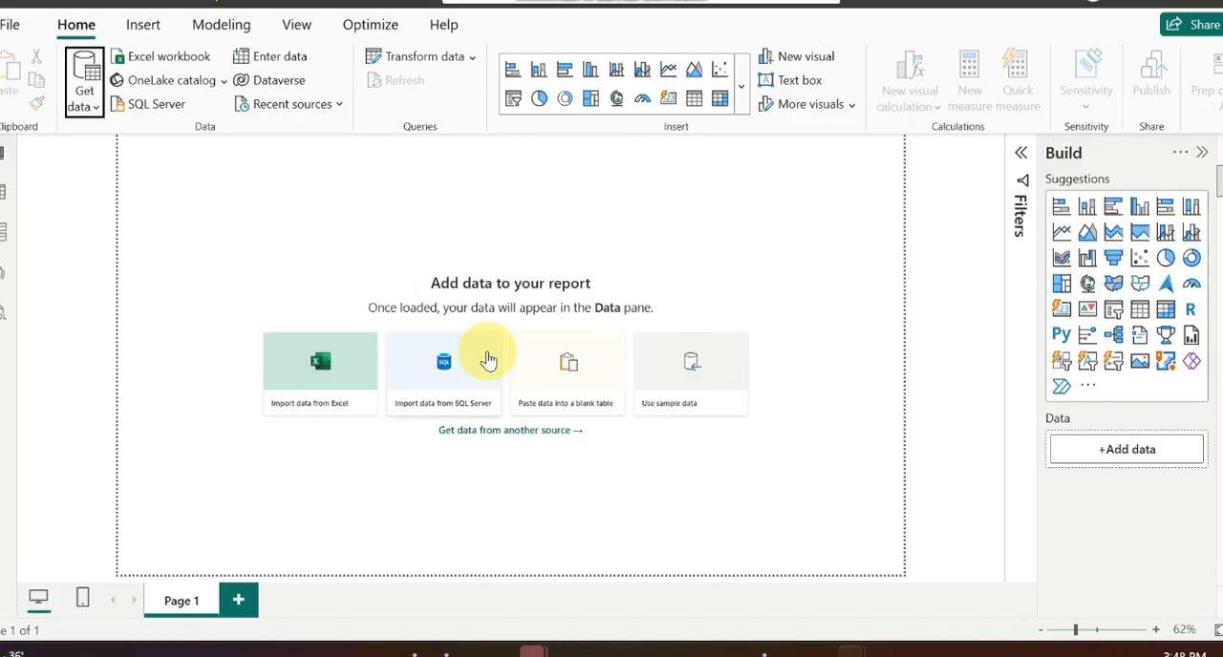
Step: Connect to the HR_Attrition_Data Excel workbook in the Desktop folder Teaching material > Portfolio power bi projects > Power bi projects > files
left_click(84, 101)
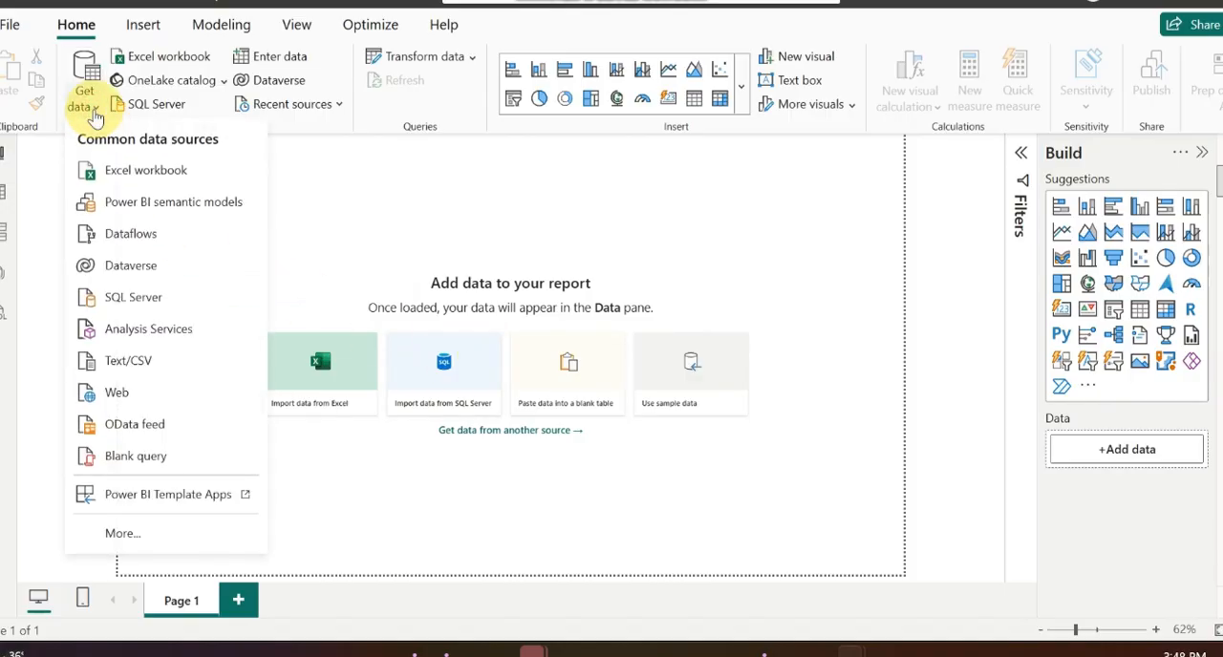
left_click(150, 172)
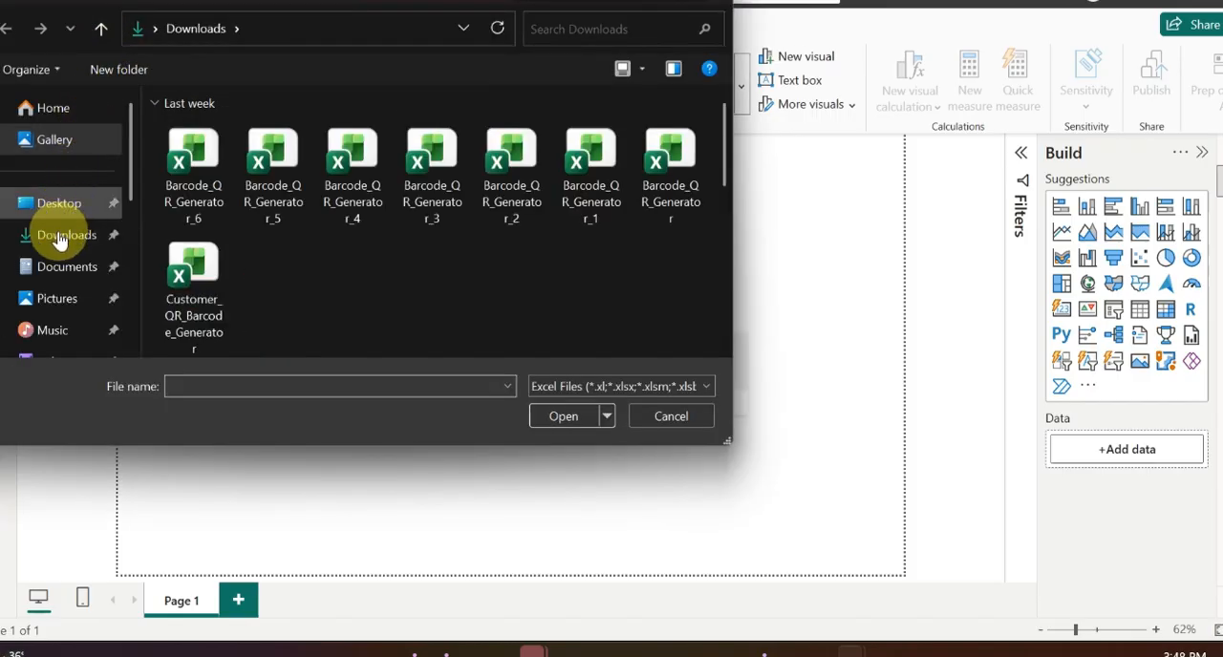
left_click(55, 204)
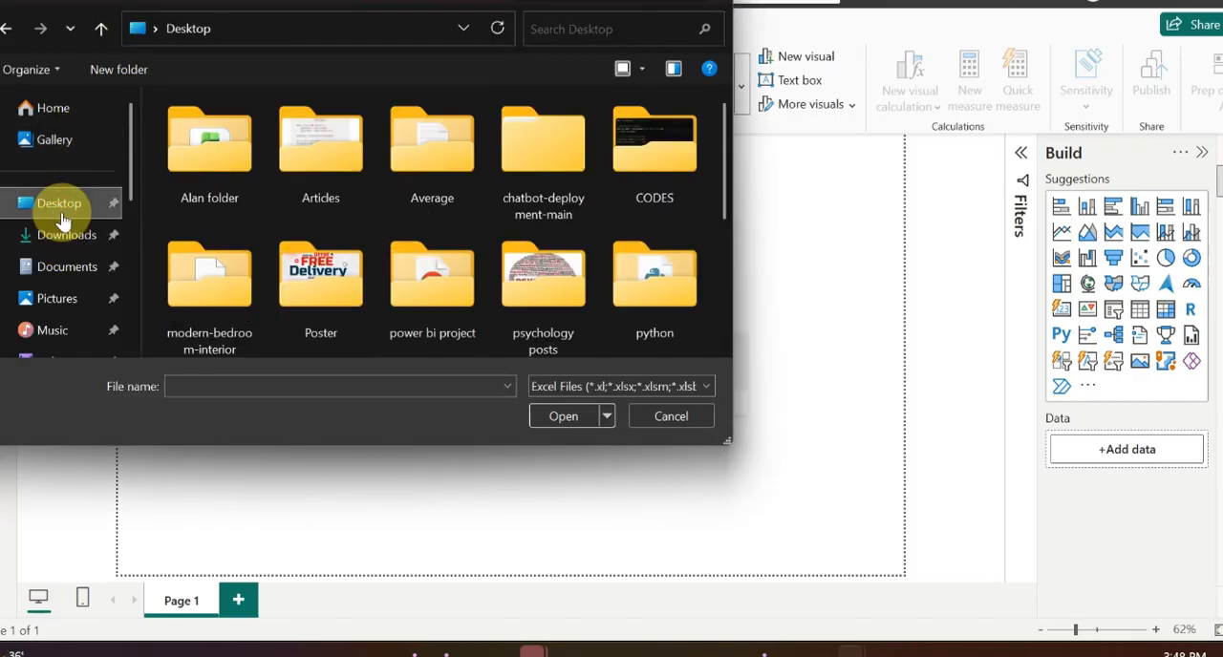
scroll(578, 292, "down", 3)
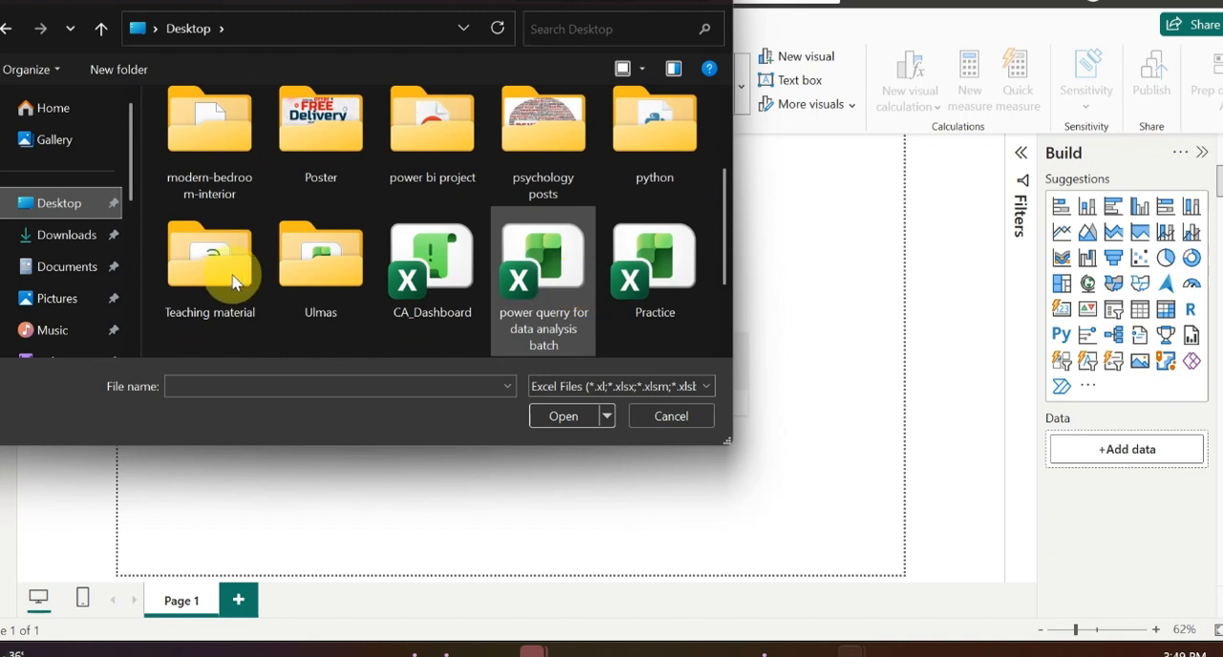
double_click(219, 330)
double_click(234, 217)
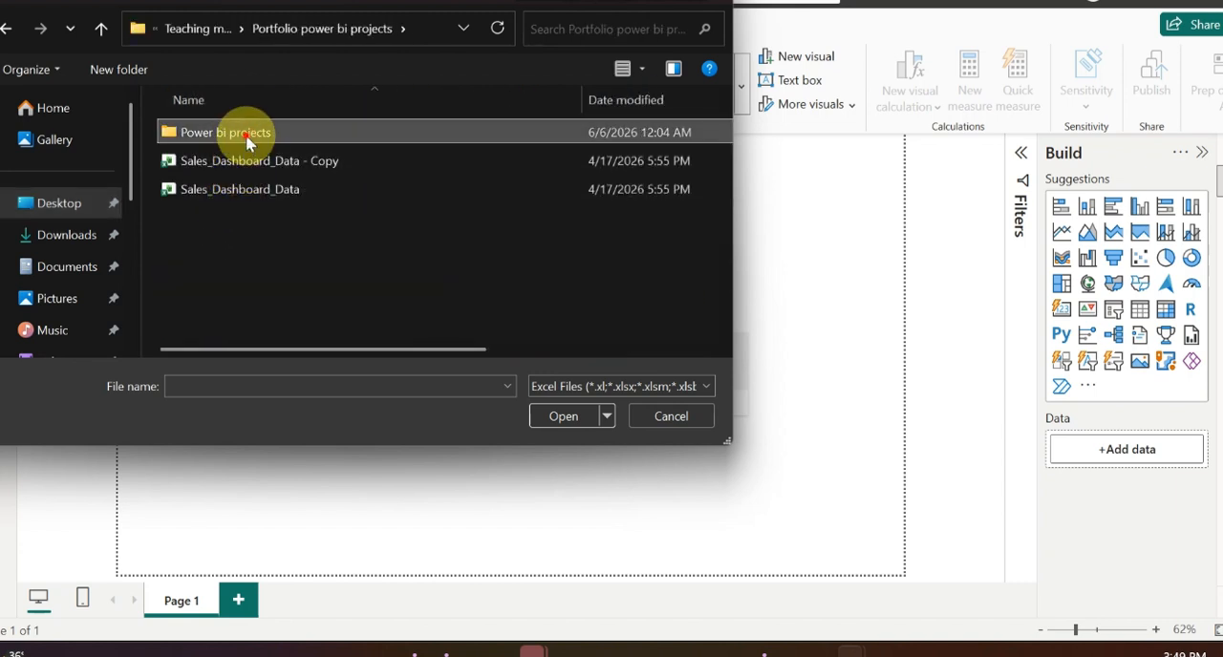
double_click(245, 142)
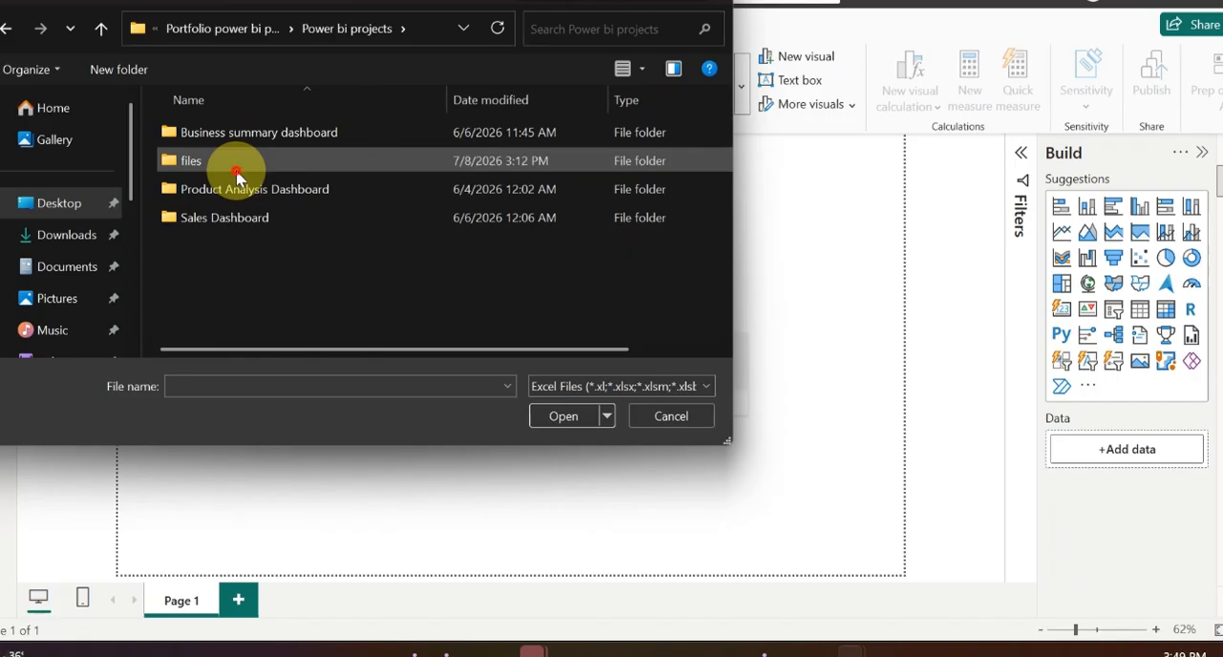
double_click(238, 172)
double_click(240, 164)
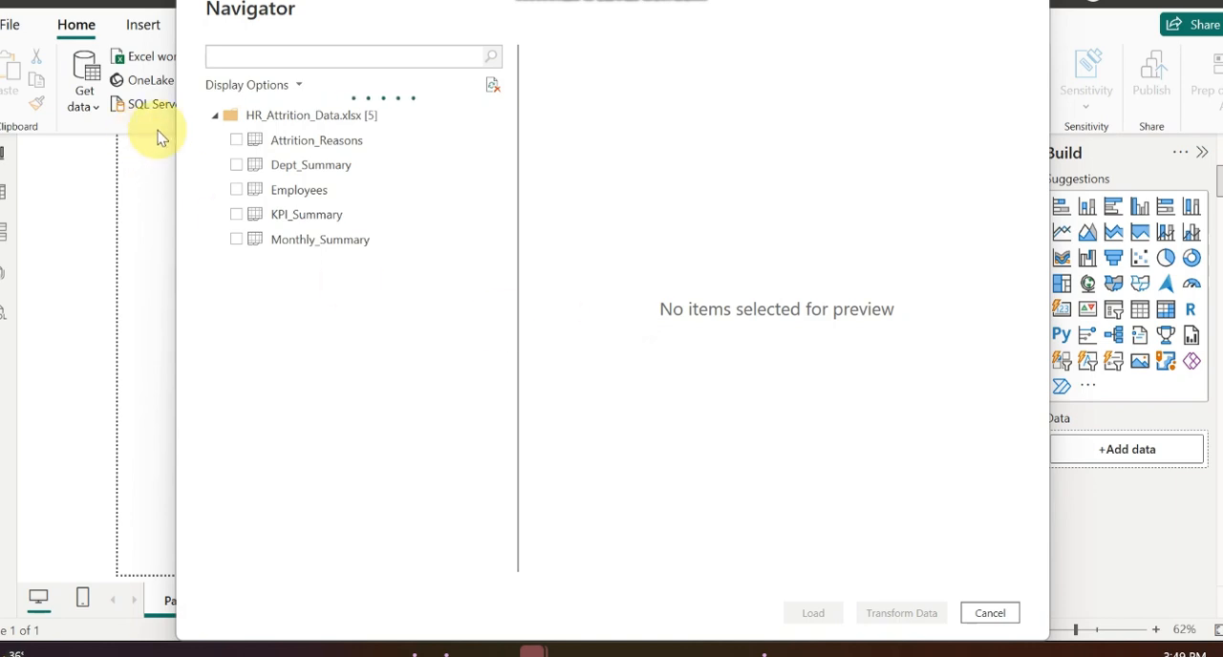
Step: Select the Attrition_Reasons, Dept_Summary, Employees, KPI_Summary and Monthly_Summary tables for import
left_click(240, 145)
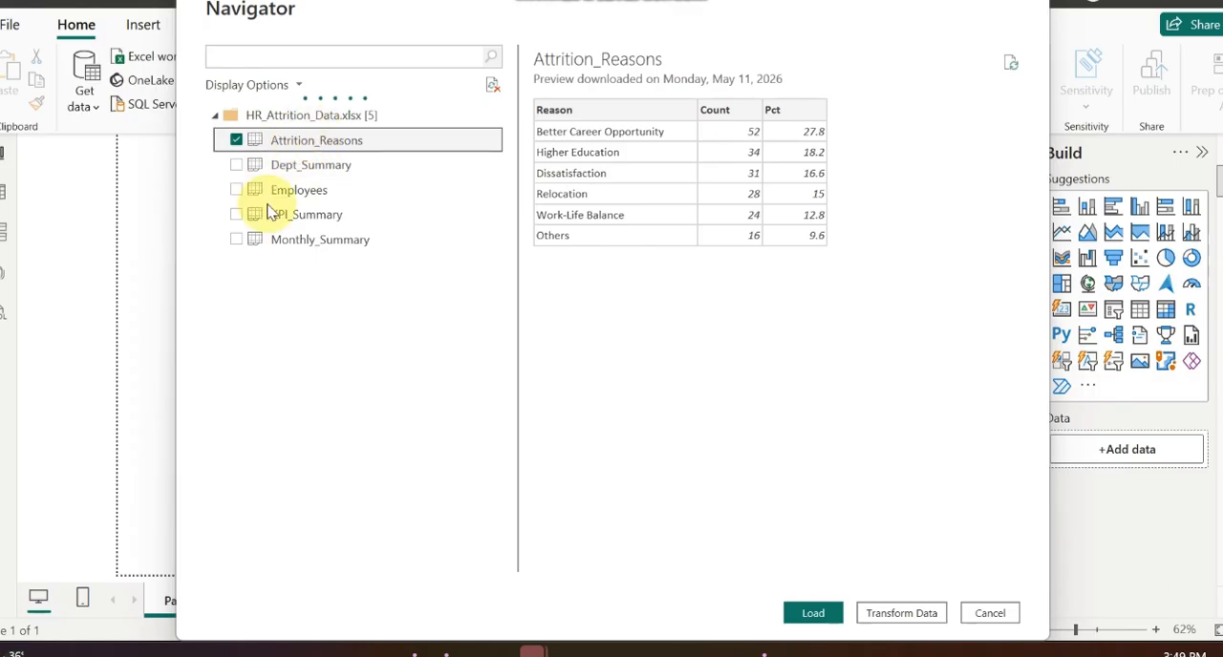
left_click(236, 166)
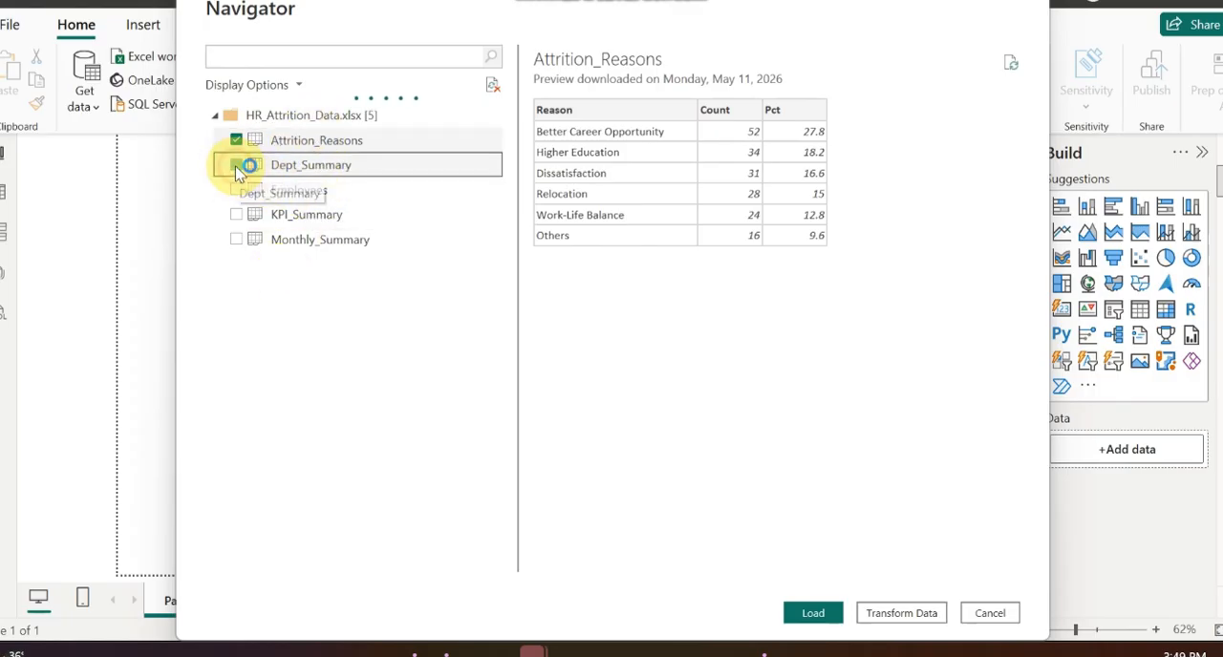
left_click(236, 191)
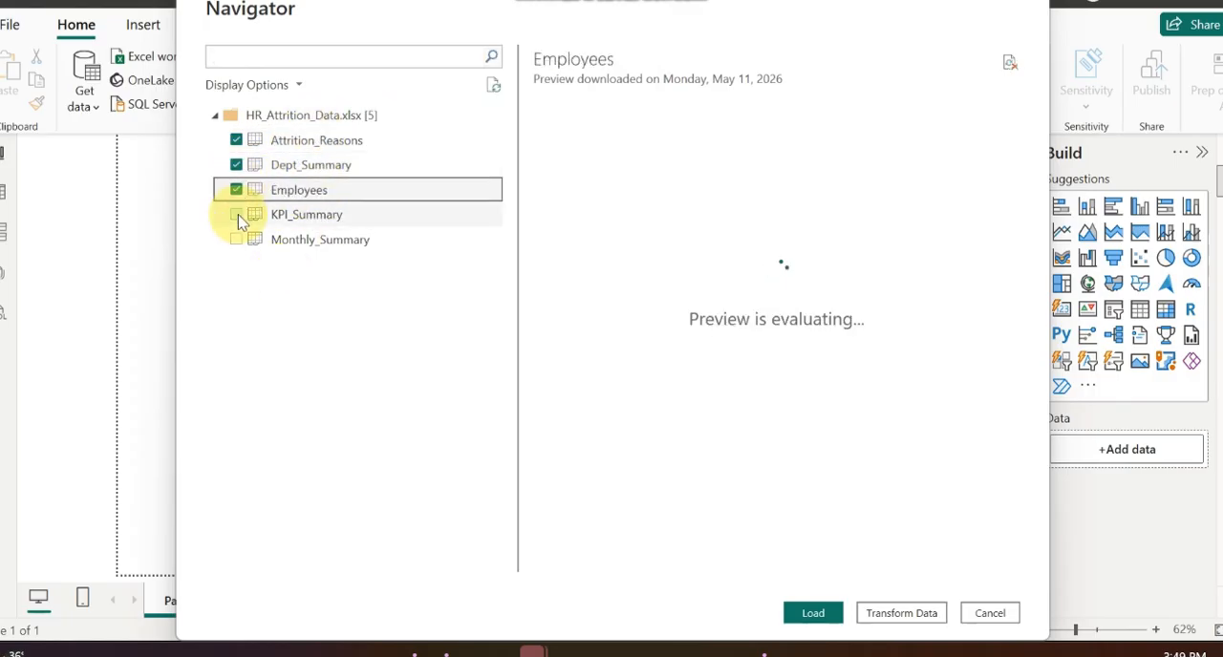
left_click(237, 216)
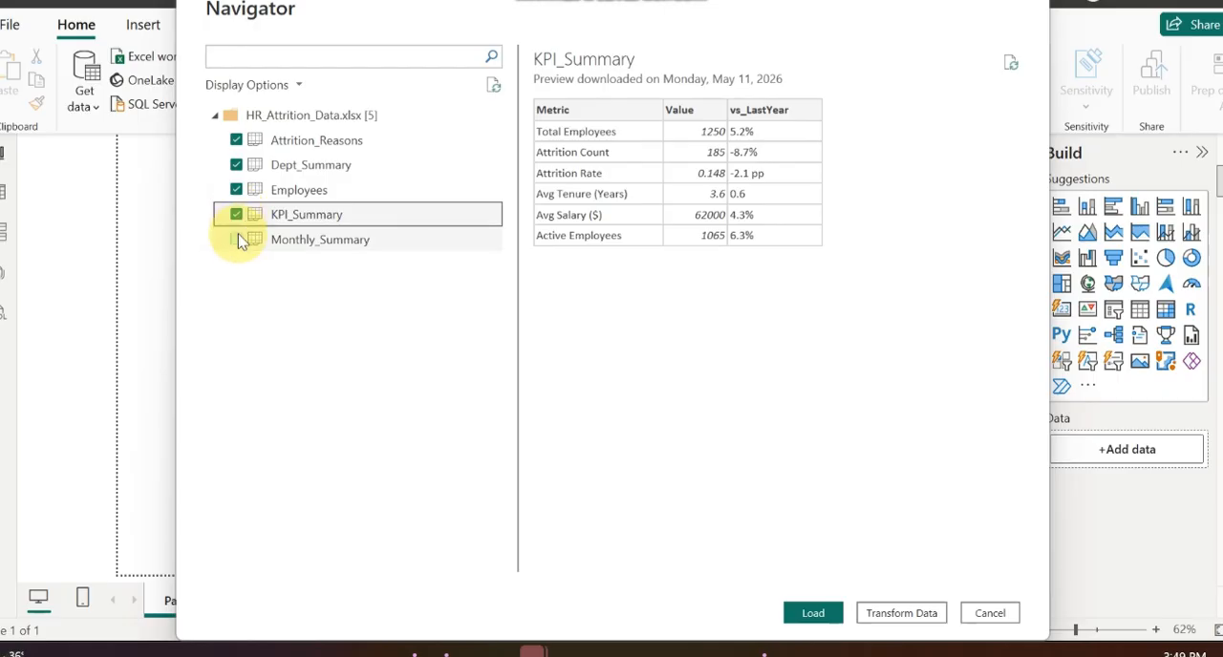
left_click(236, 240)
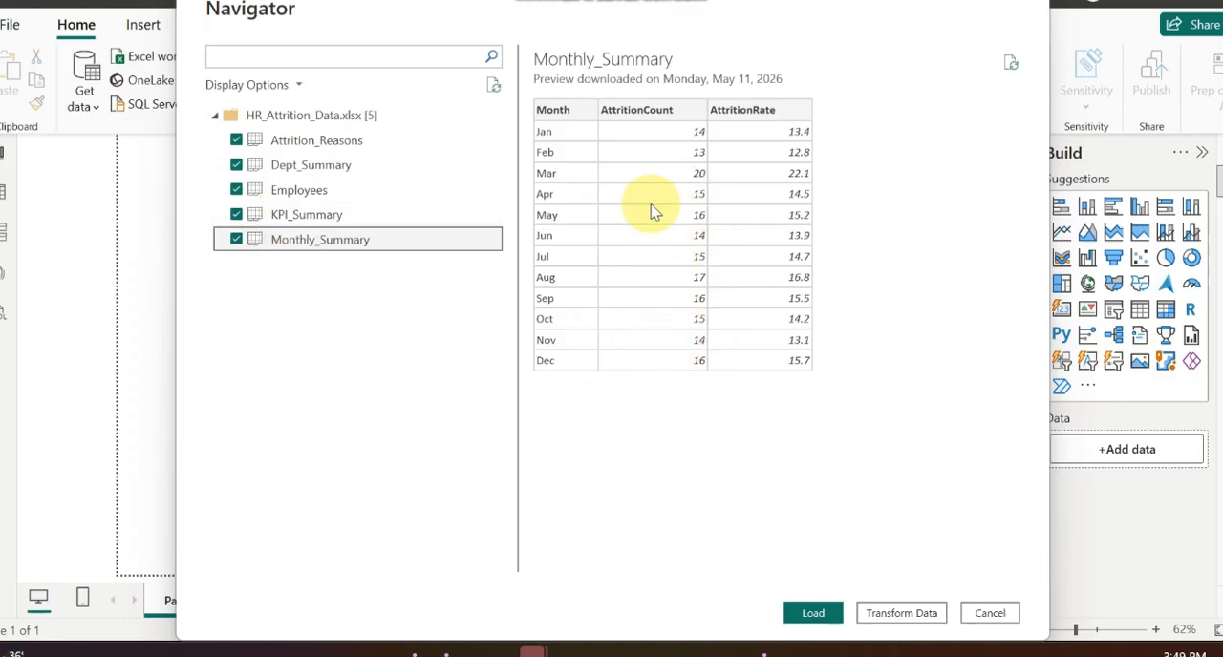
Step: Preview the KPI_Summary, Employees and Dept_Summary tables, and load all five selected tables into the report
left_click(346, 212)
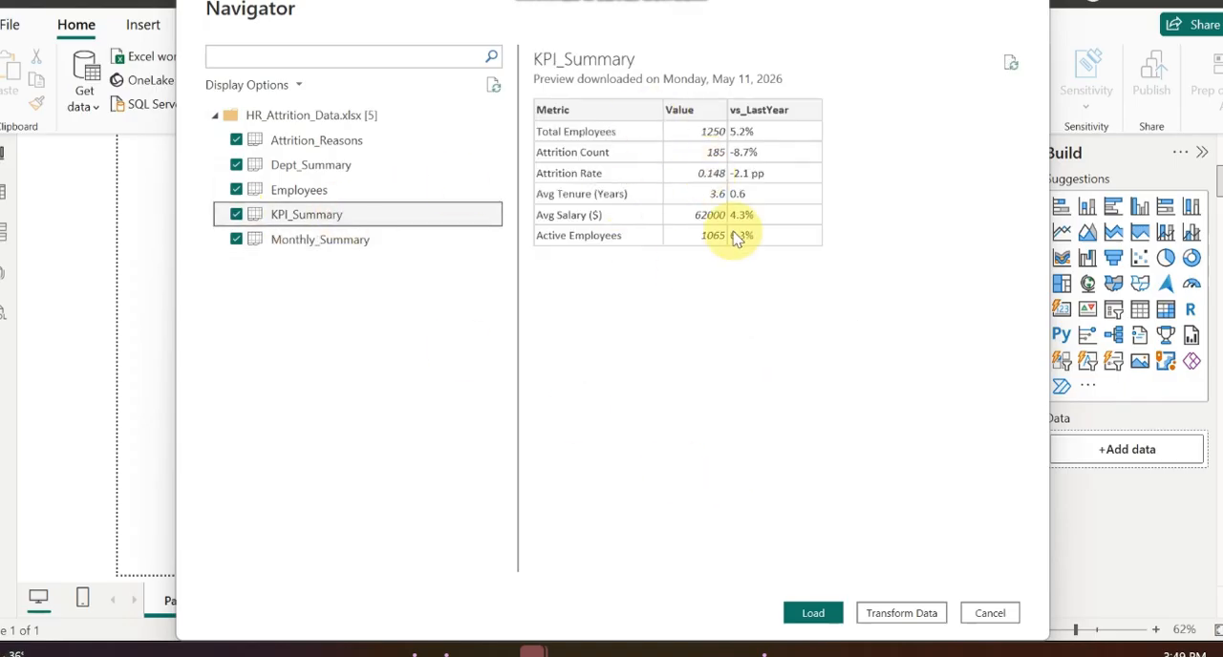
left_click(341, 191)
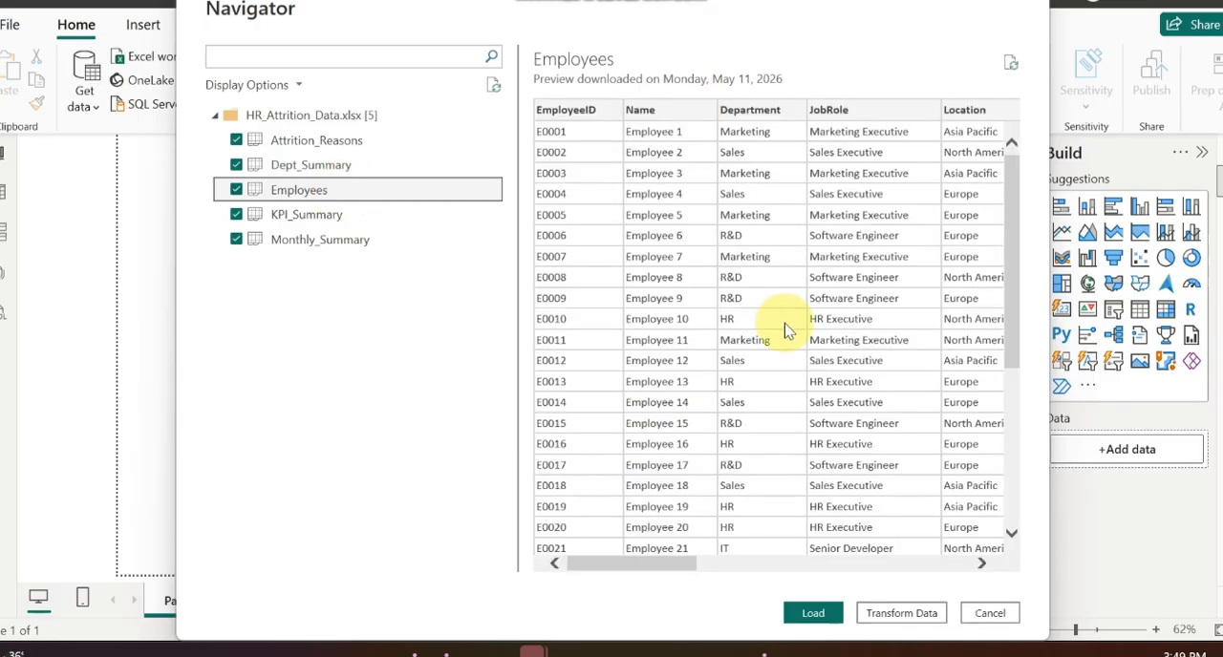
scroll(819, 295, "right", 5)
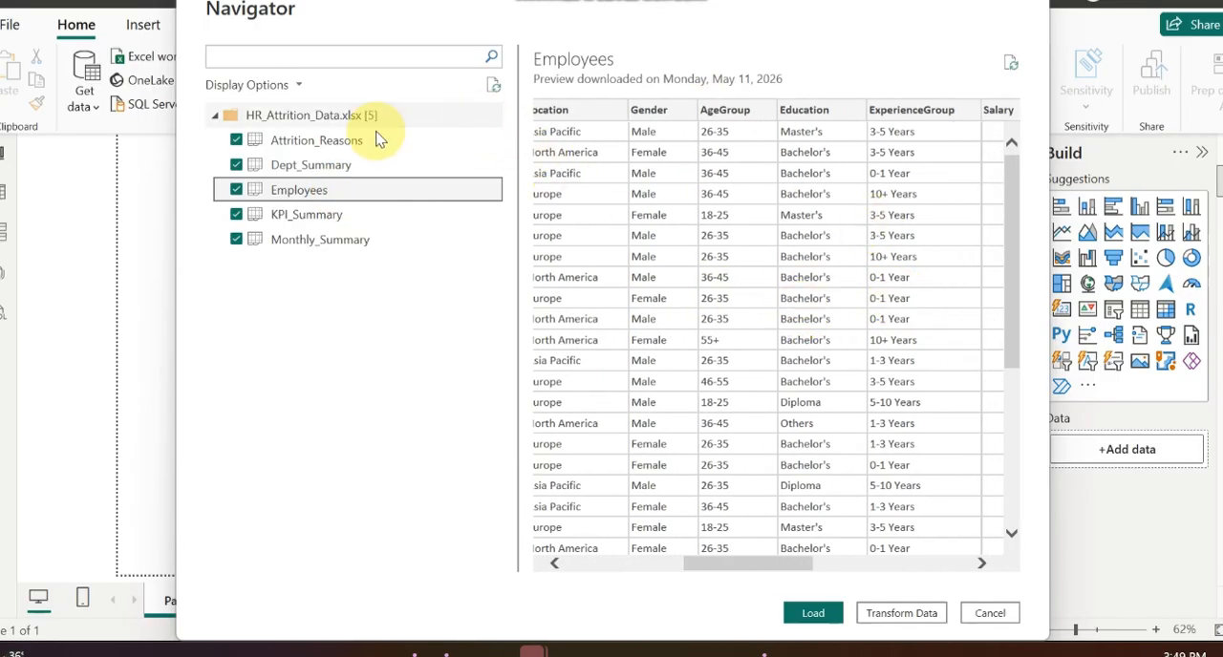
left_click(304, 165)
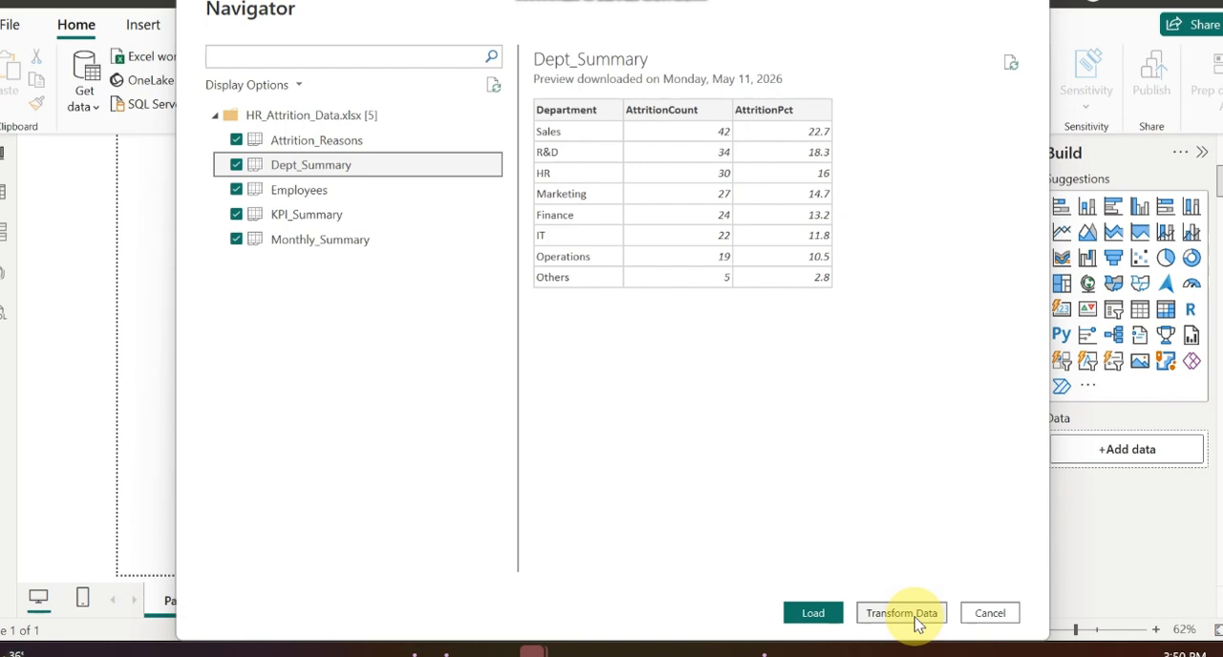
left_click(813, 616)
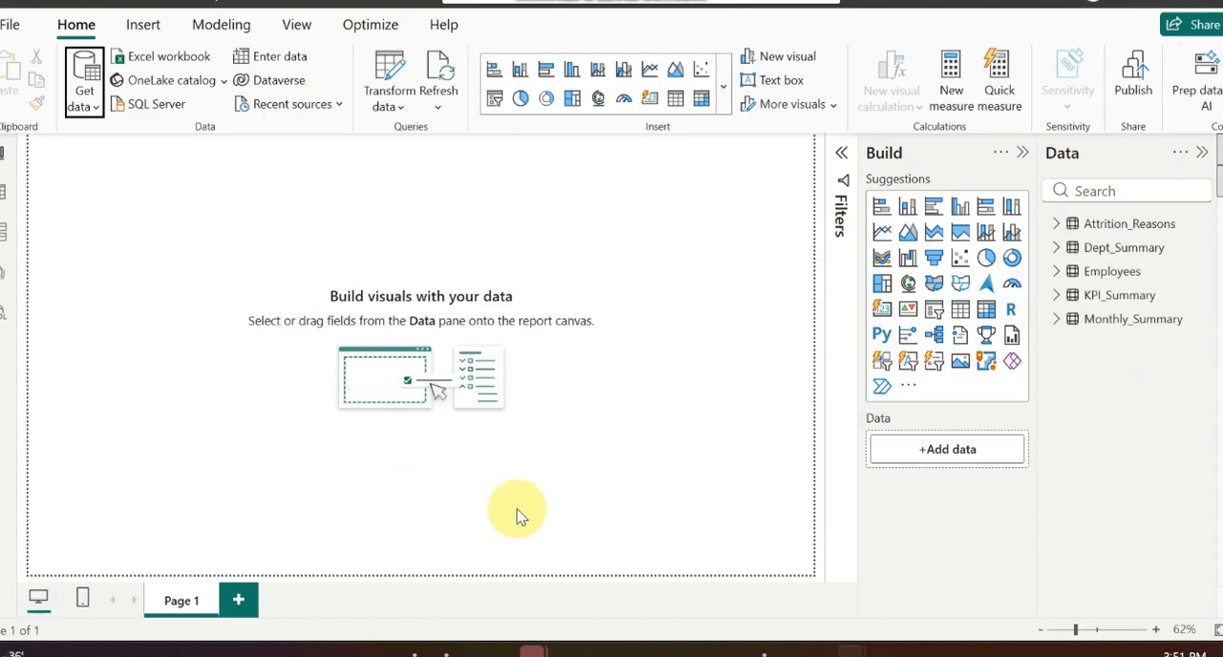
Step: Examine the fields of the loaded Attrition_Reasons, Dept_Summary and Employees tables
left_click(1059, 222)
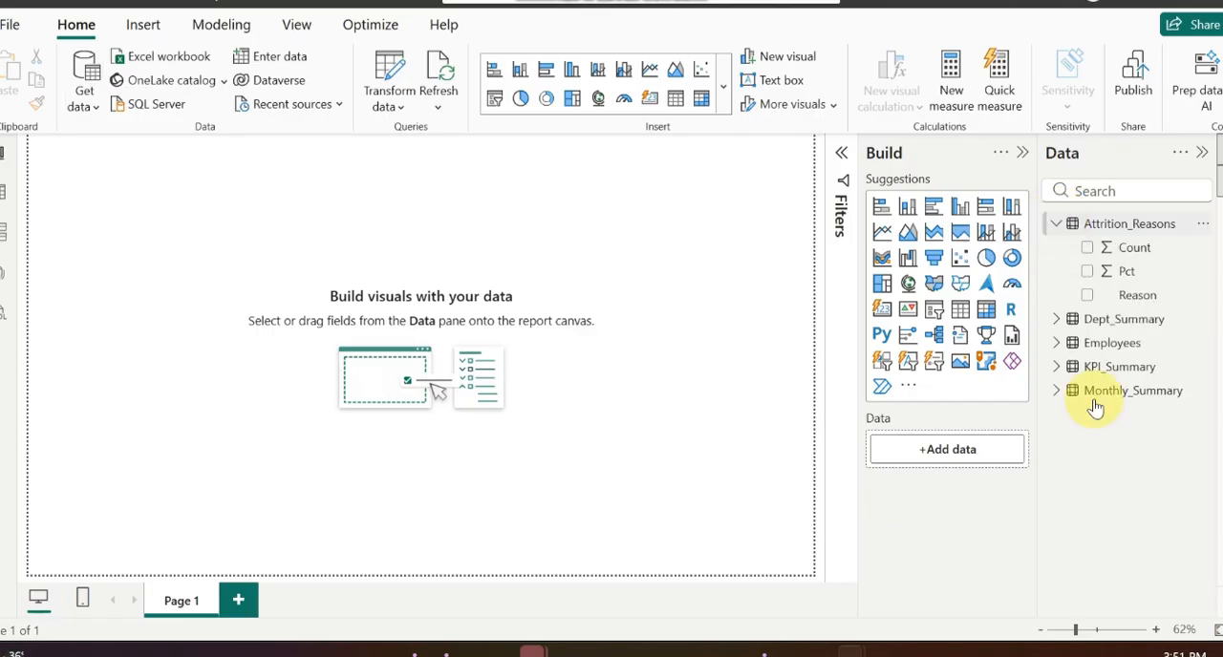
left_click(1057, 321)
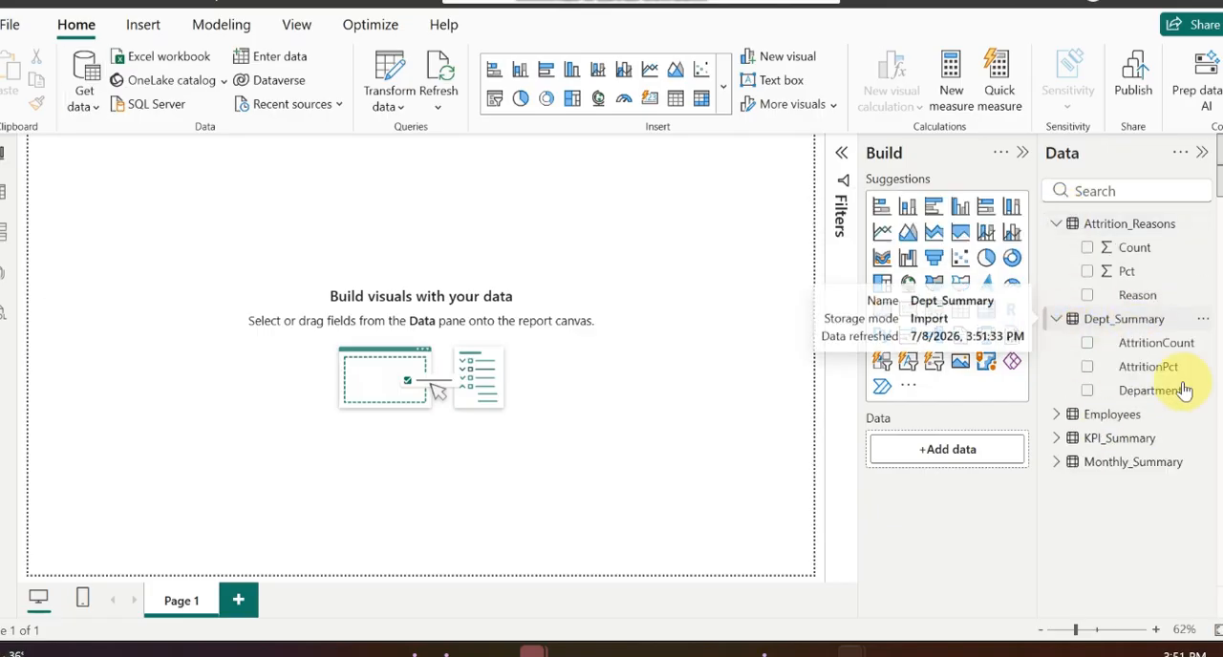
left_click(1059, 418)
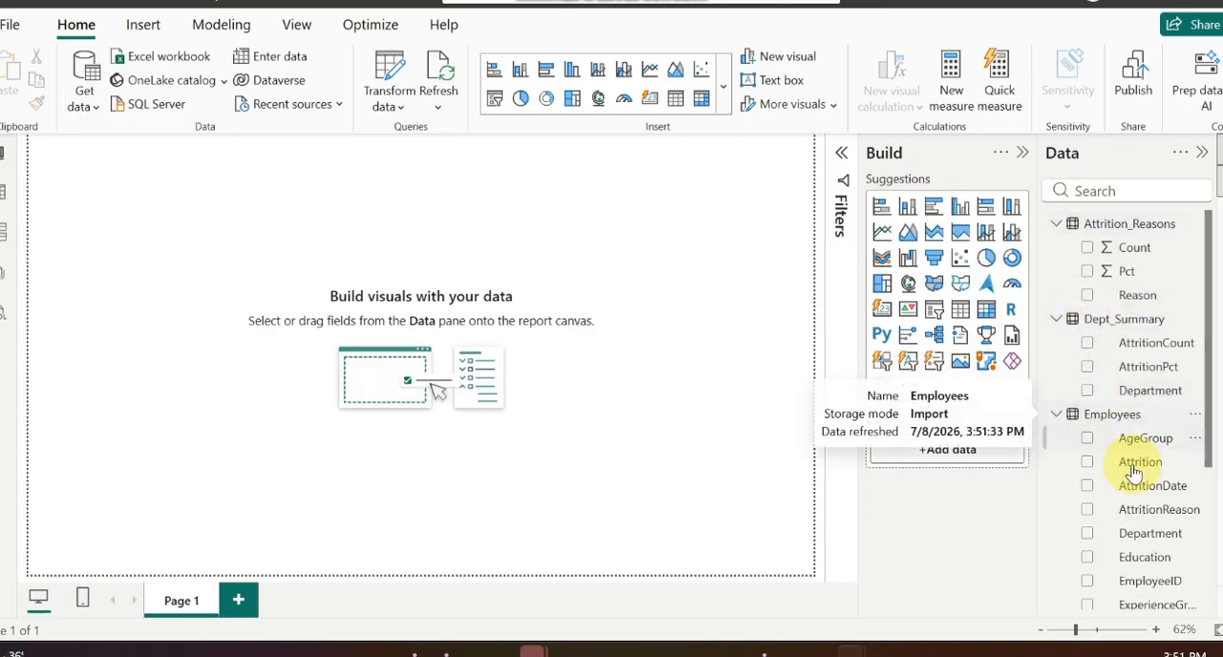
scroll(1140, 475, "down", 4)
scroll(1134, 367, "up", 5)
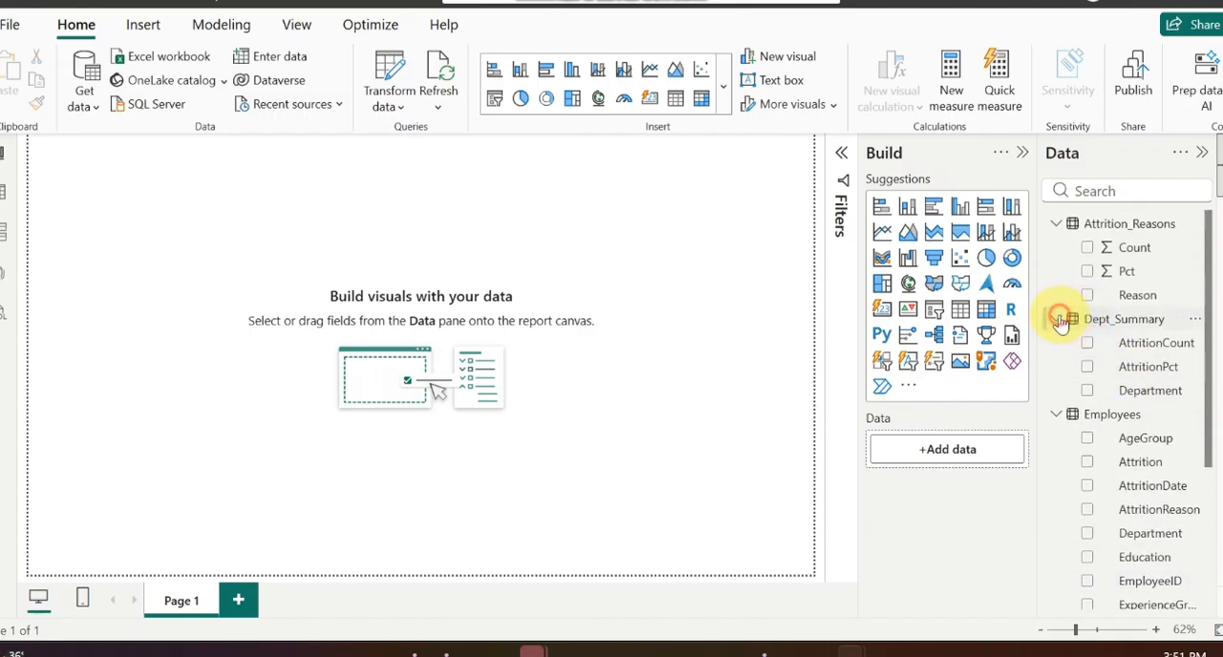
left_click(1059, 319)
left_click(1056, 223)
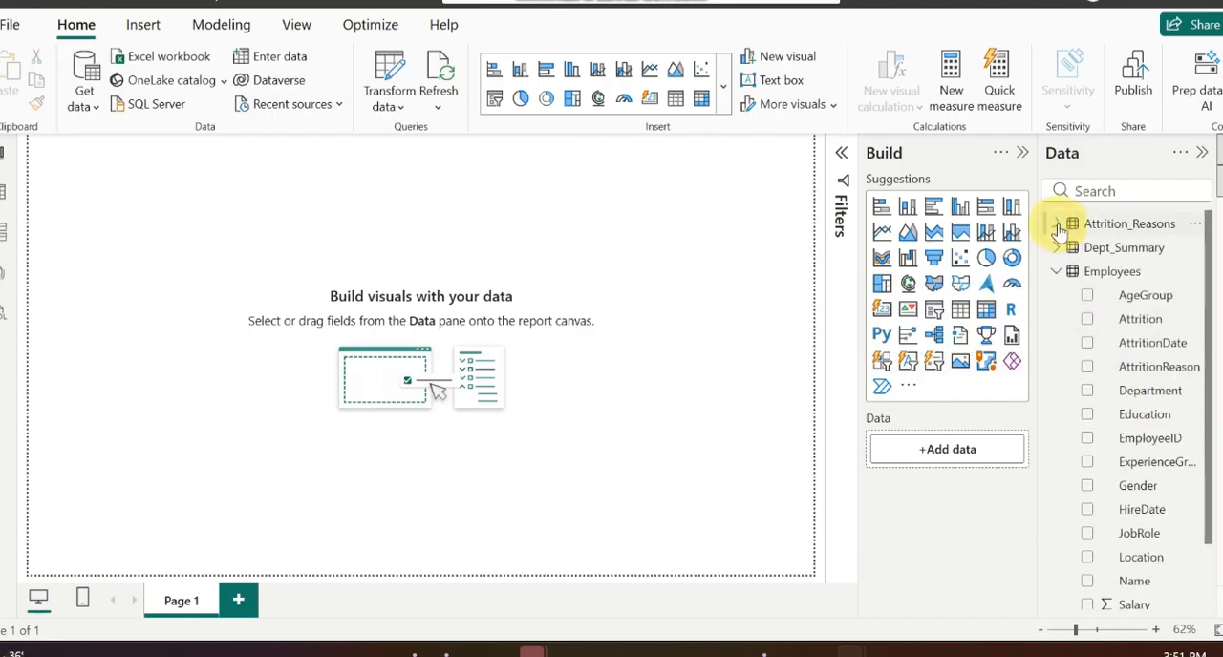
left_click(1056, 271)
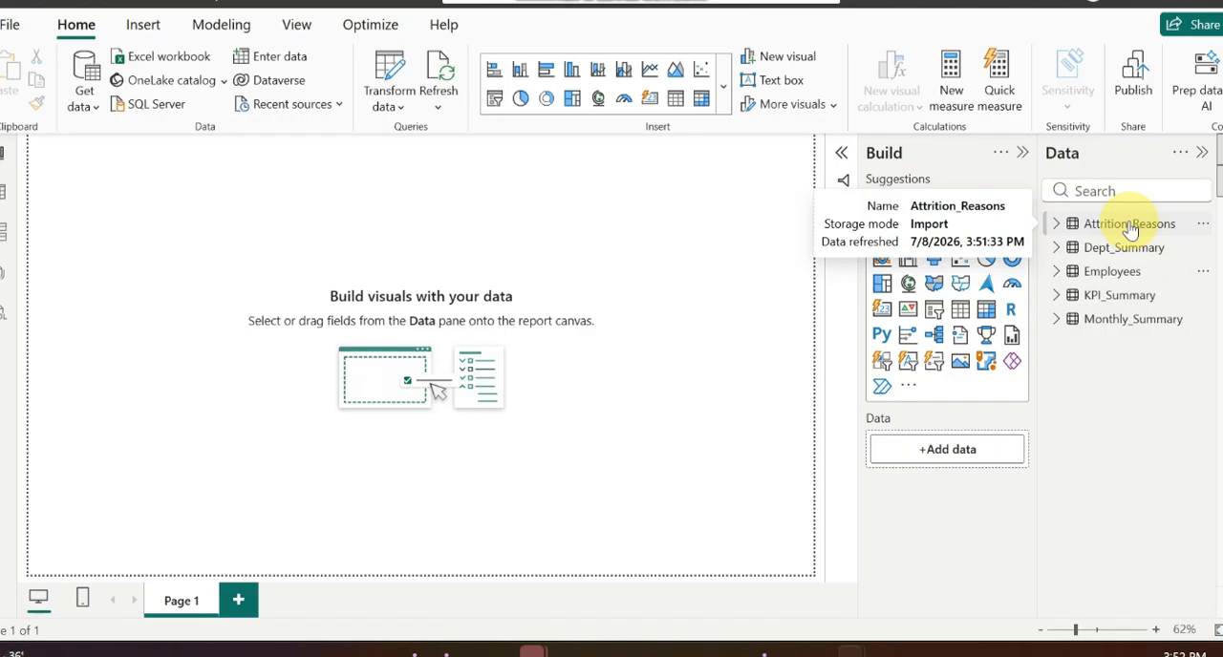
left_click(1058, 225)
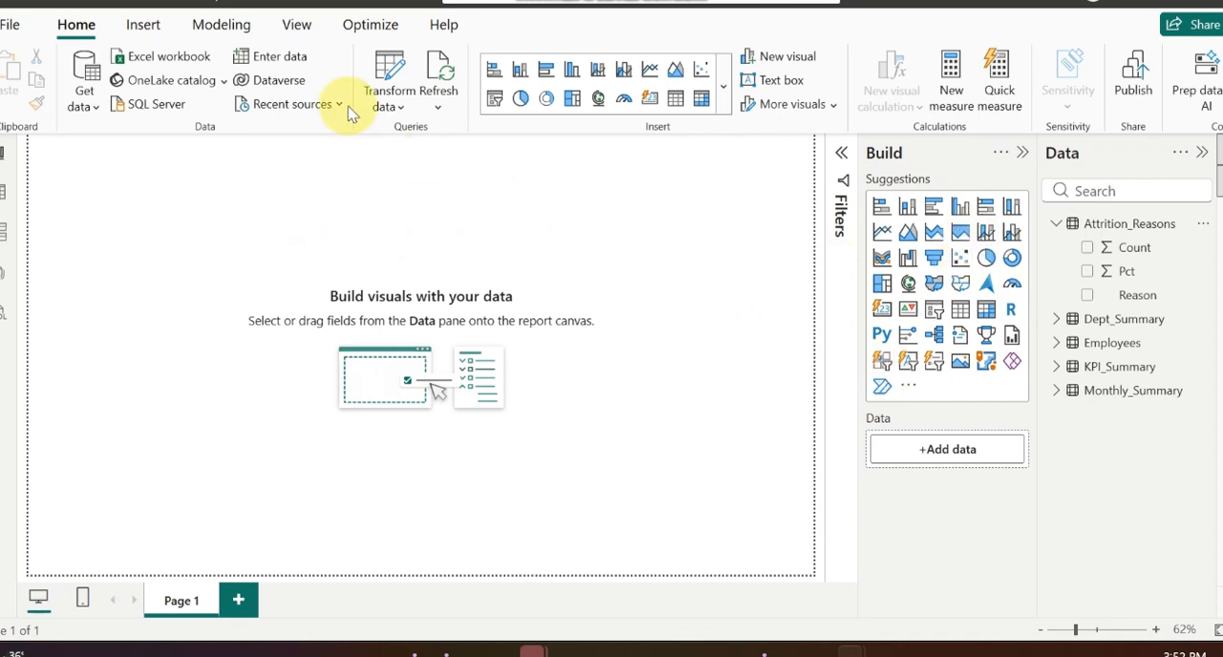
Step: Insert a rectangle and resize it into a thin banner spanning the upper edge of the report page
left_click(146, 28)
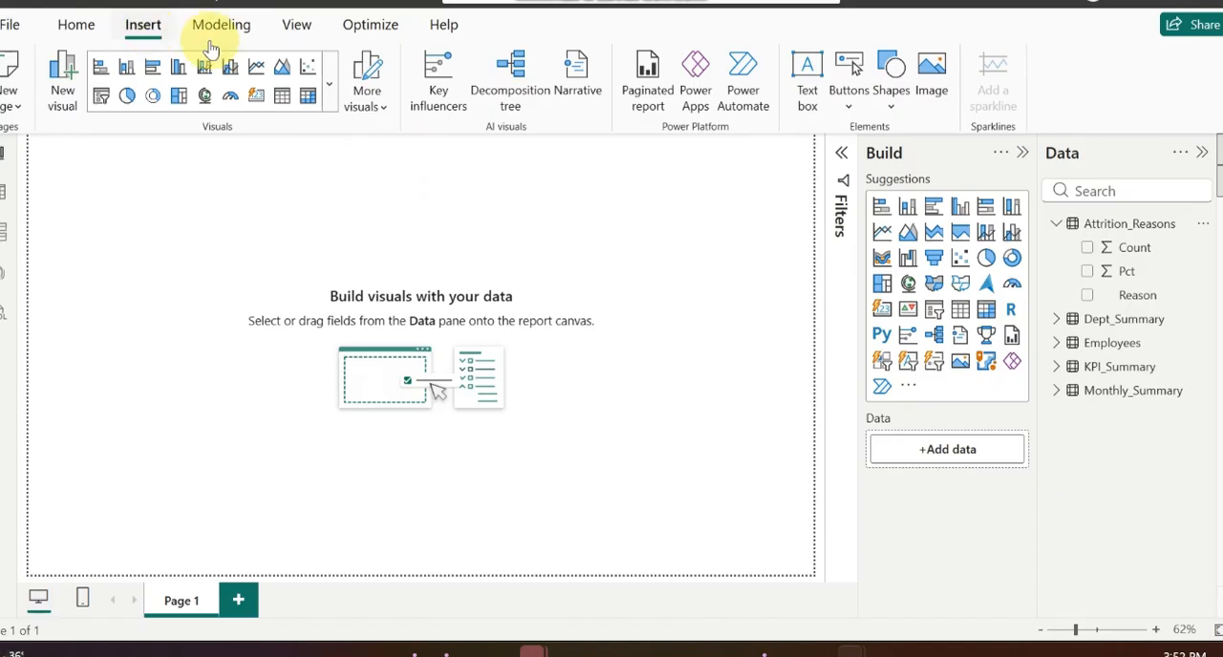
left_click(892, 105)
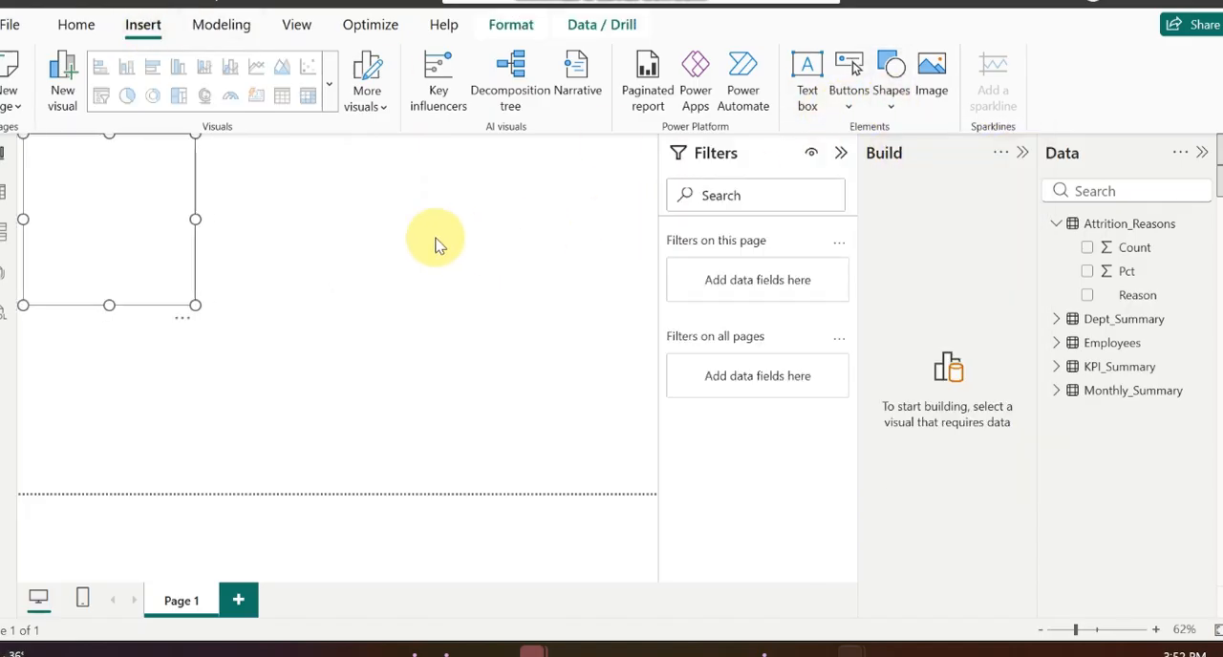
left_click_drag(167, 202, 663, 150)
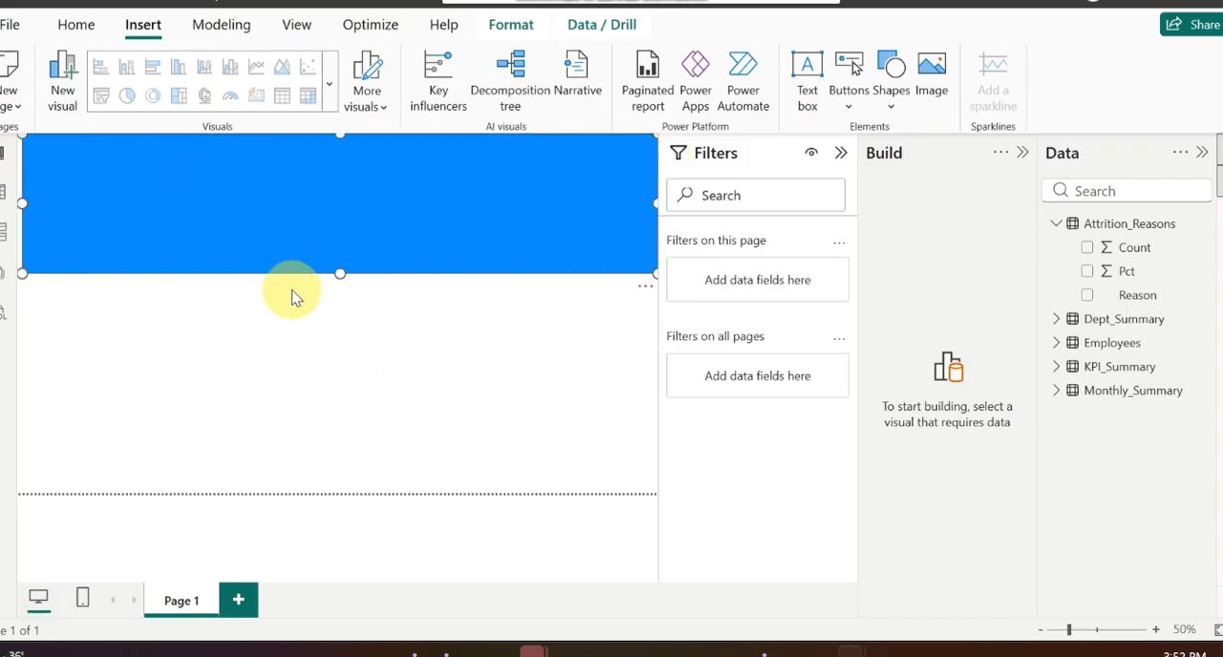
left_click_drag(339, 273, 353, 180)
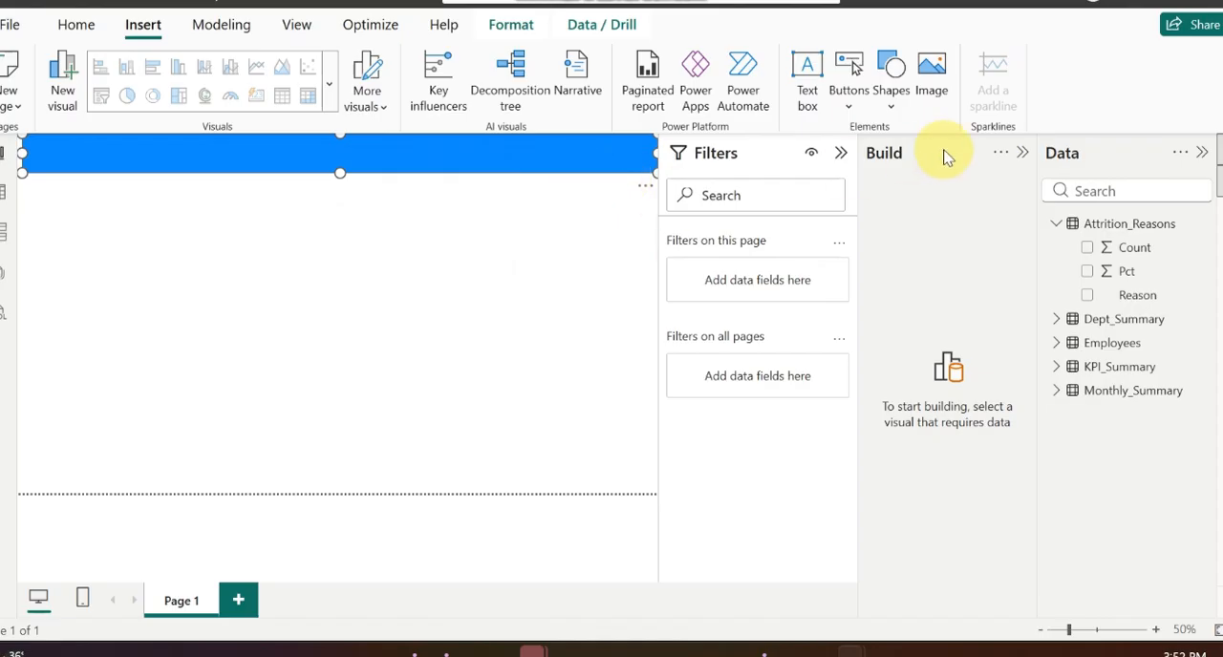
Step: Collapse the Build and Filters panes and bring up the format settings of the banner rectangle
left_click(1019, 153)
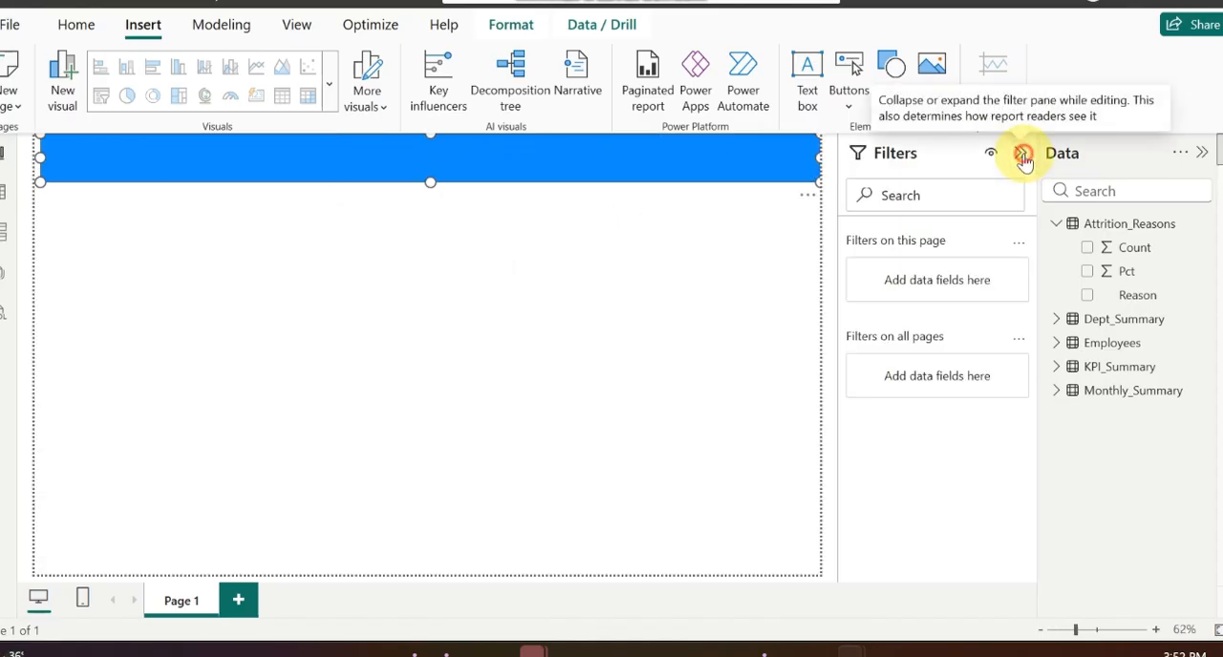
left_click(1021, 154)
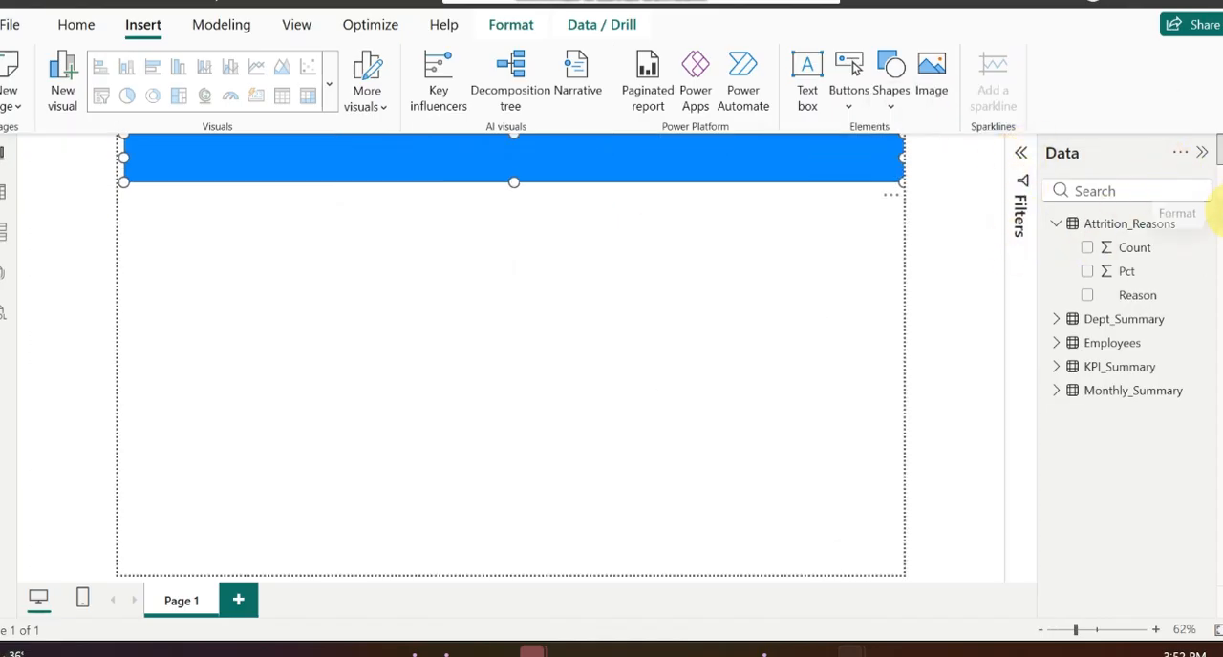
left_click(1217, 212)
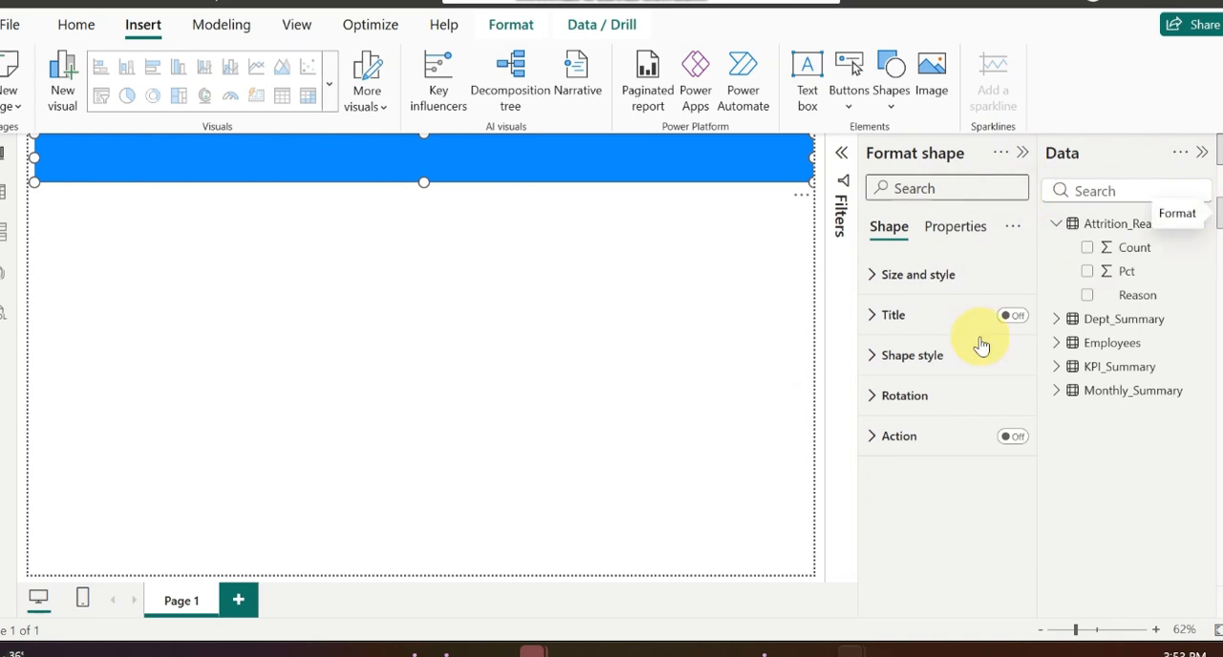
Step: Set the banner rectangle's fill to a dark shade of the purple theme colour
left_click(880, 368)
scroll(922, 404, "down", 3)
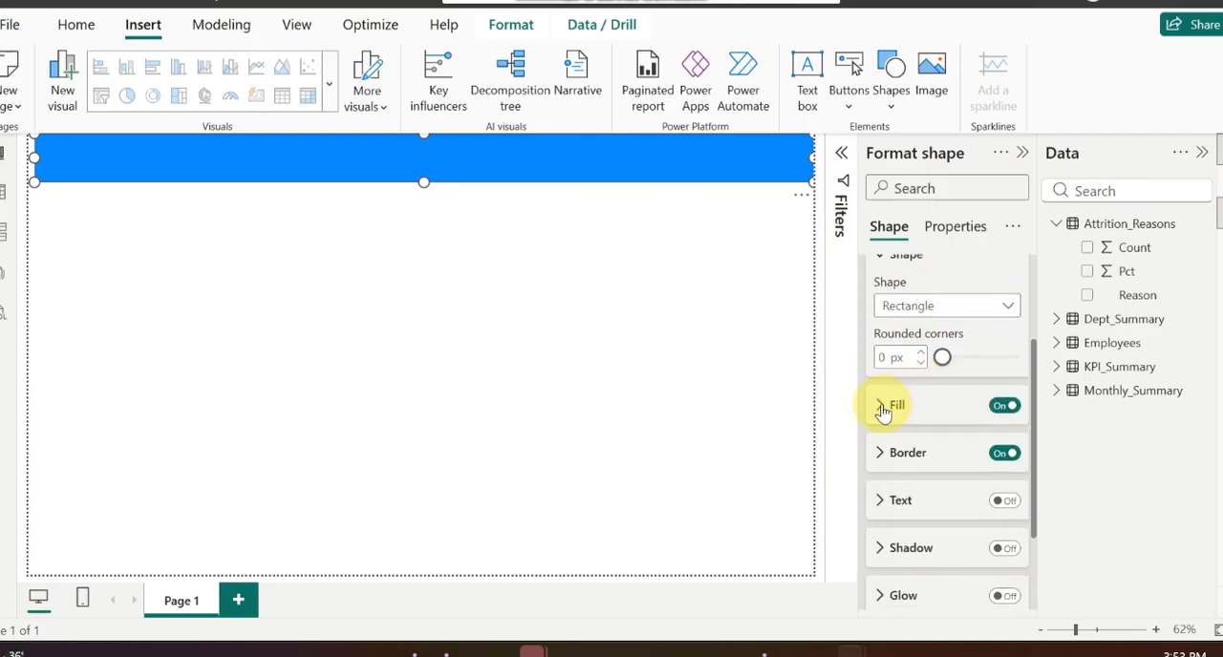
left_click(883, 407)
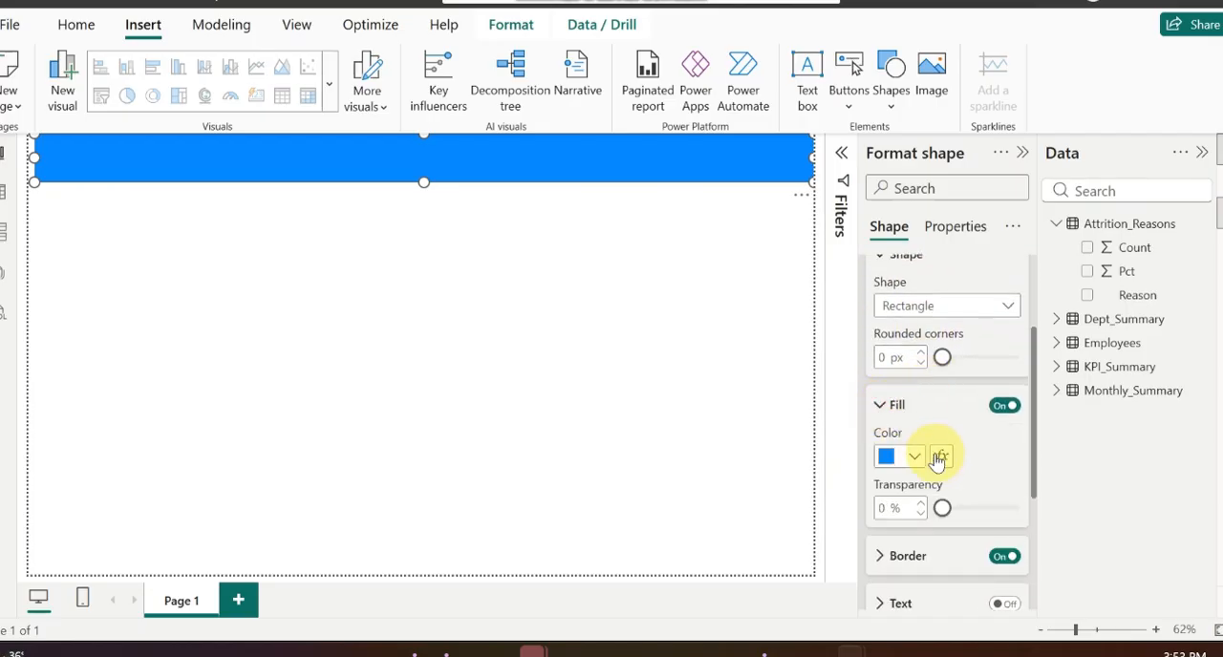
scroll(934, 458, "down", 2)
left_click(912, 375)
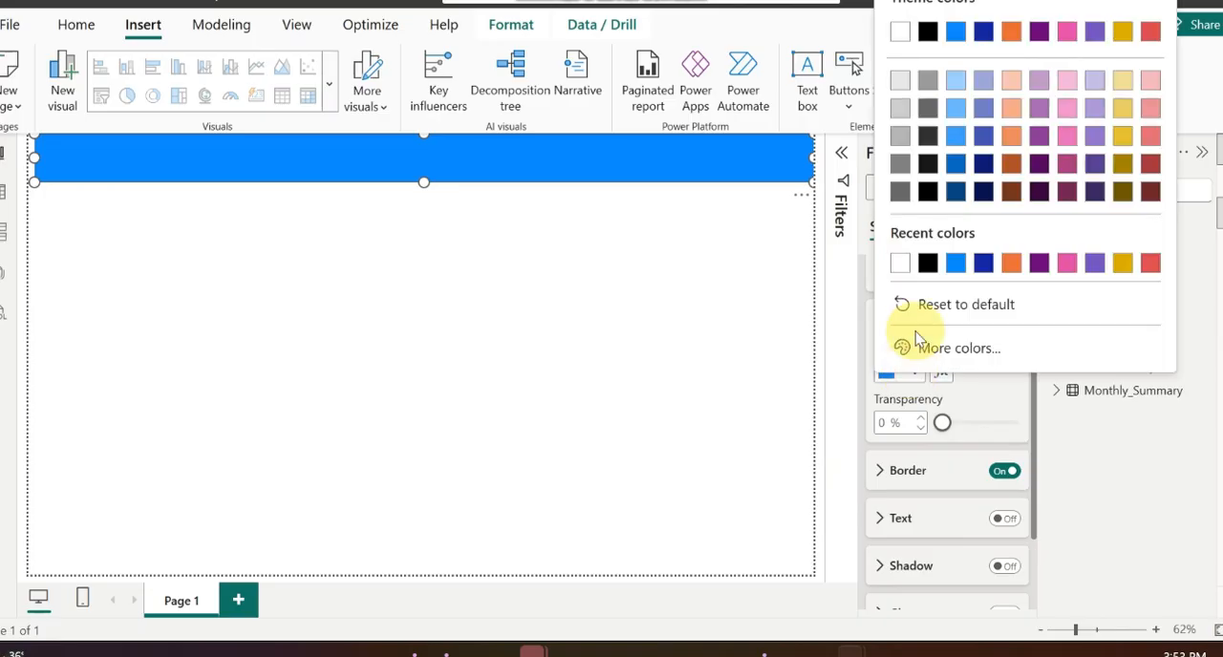
left_click(984, 266)
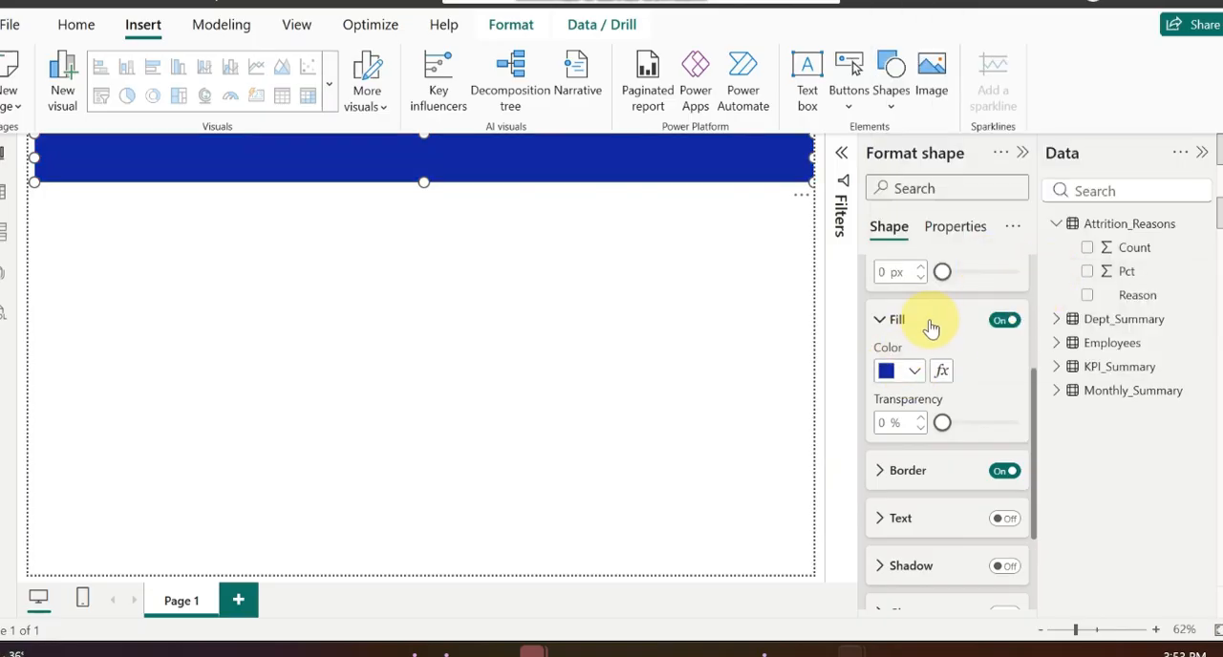
left_click(912, 371)
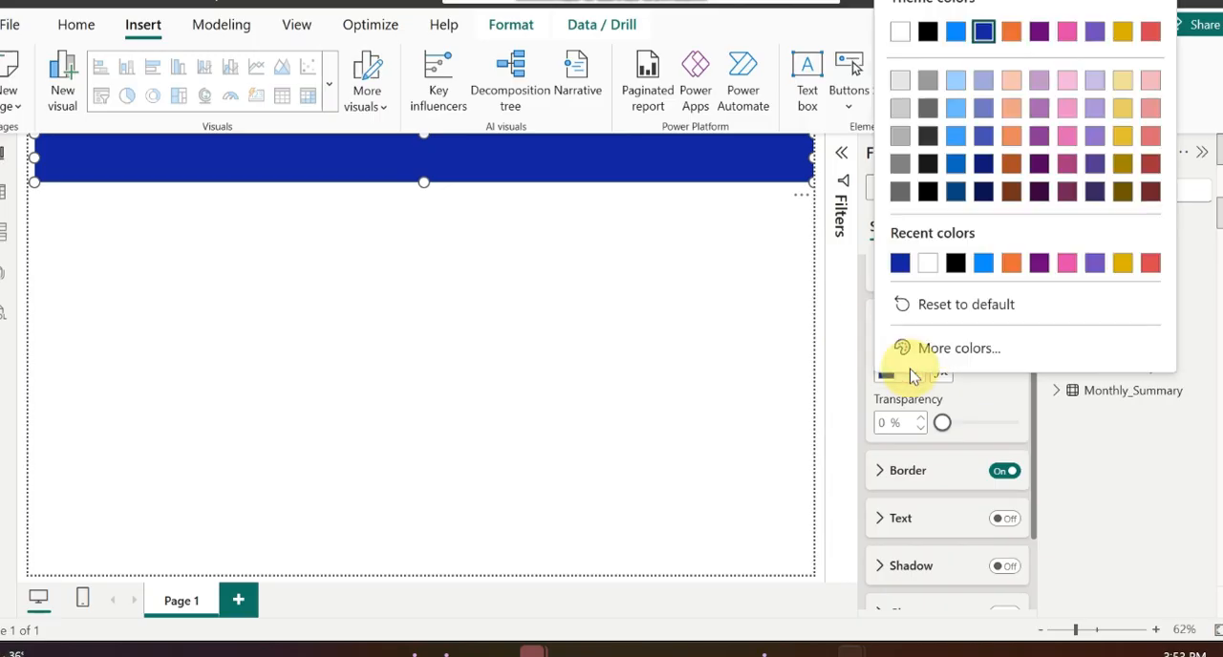
left_click(1094, 165)
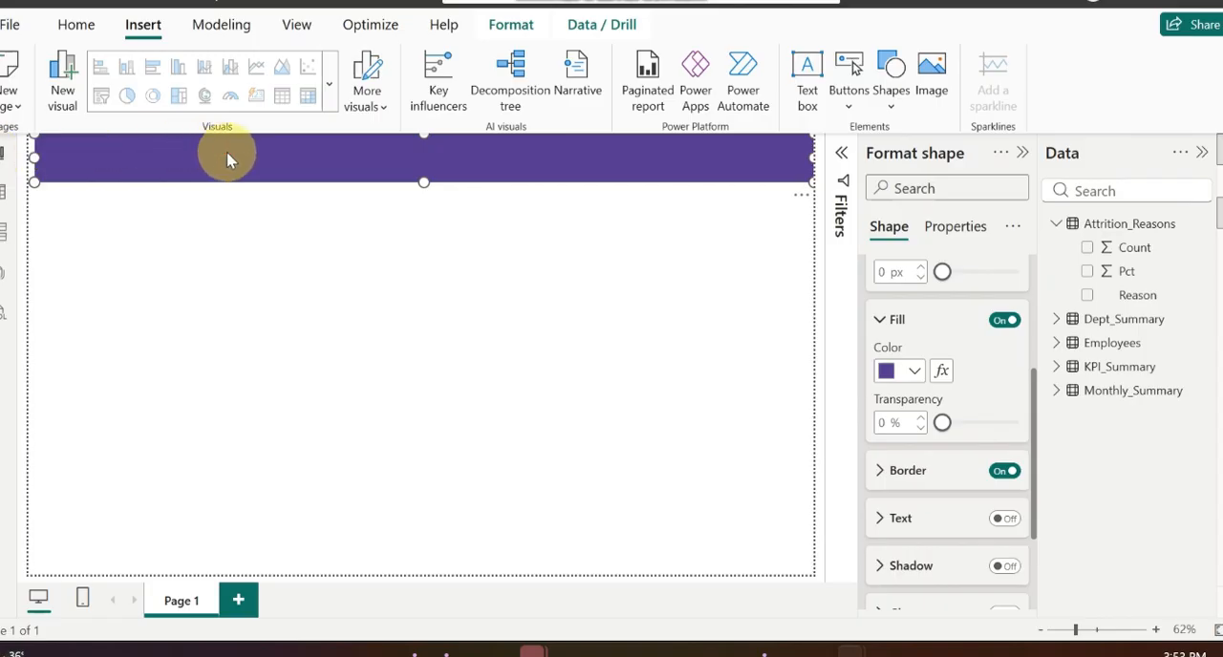
Step: Extend the banner to the page's left edge and place it flush along the page's upper edge
left_click_drag(216, 158, 196, 157)
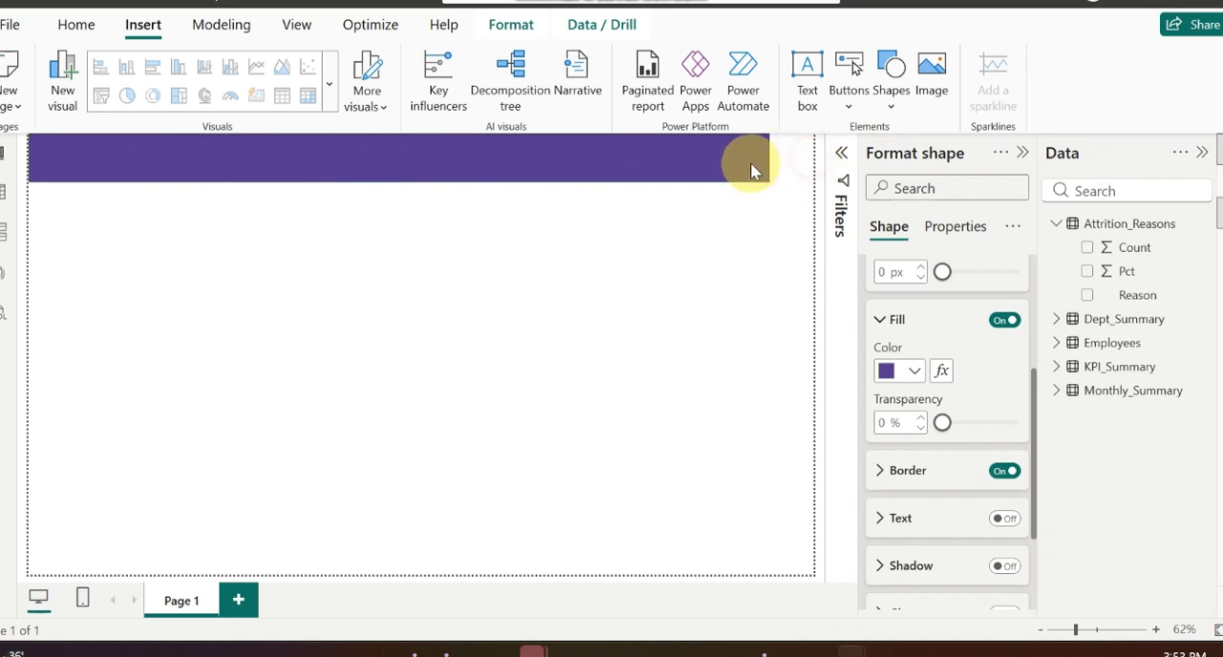
left_click_drag(429, 170, 445, 251)
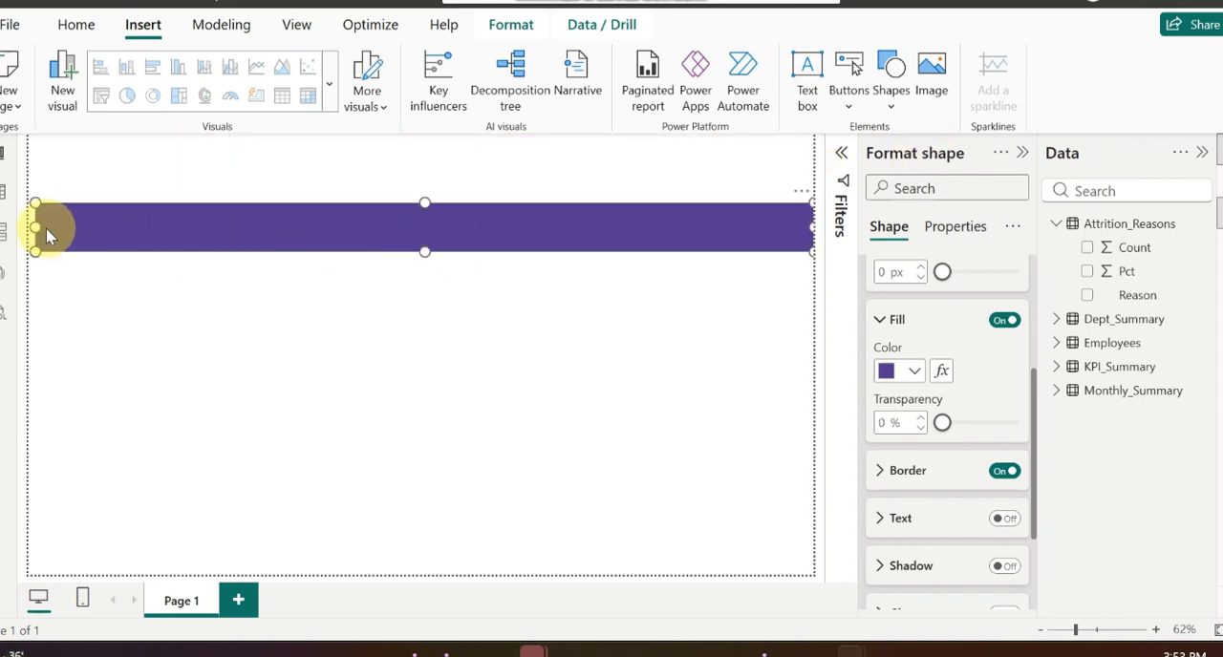
left_click_drag(36, 226, 28, 226)
left_click_drag(359, 224, 395, 156)
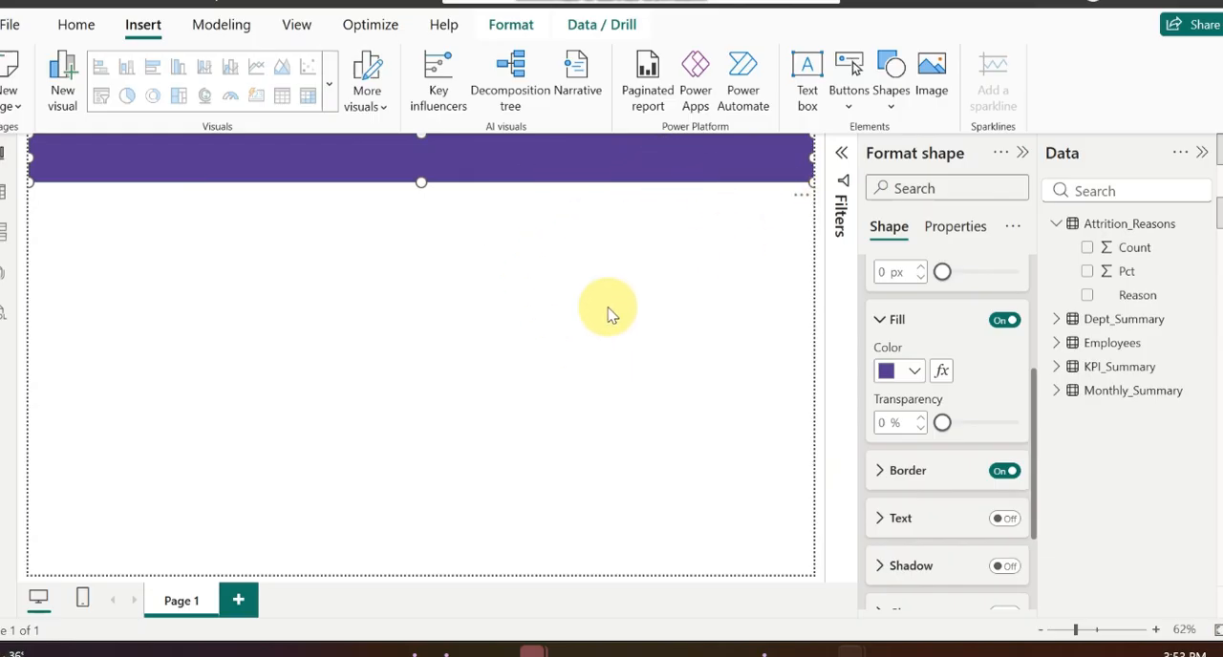
Step: Change the report page's canvas type to Custom
left_click(686, 263)
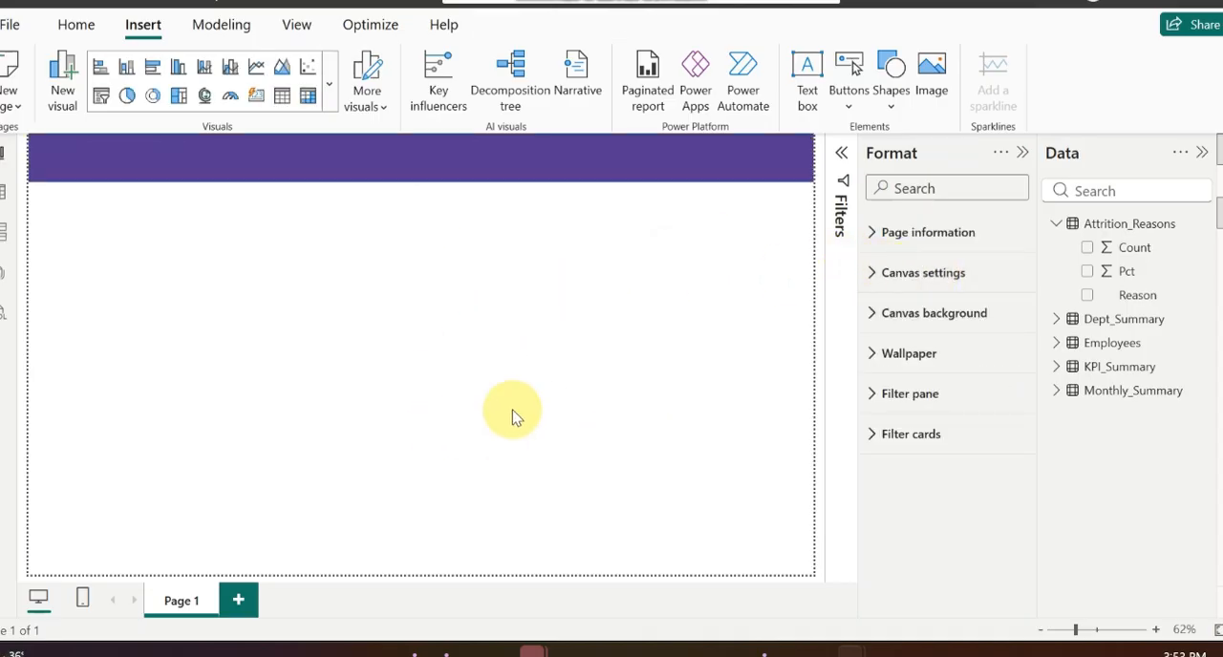
left_click(883, 272)
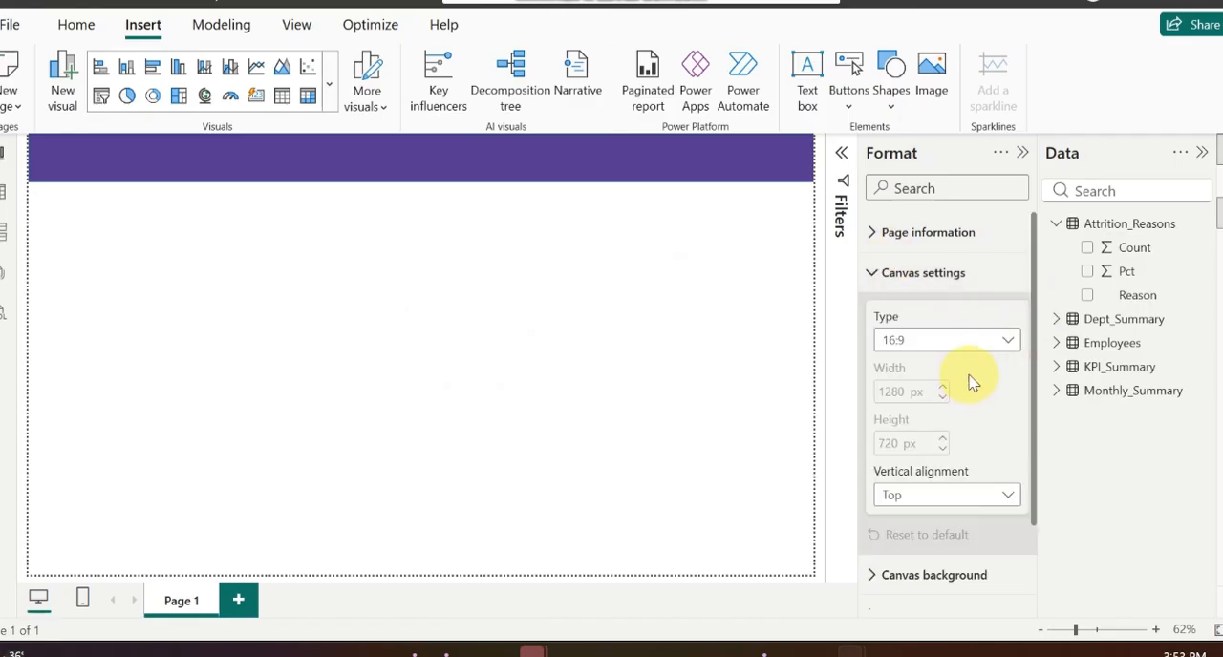
left_click(978, 346)
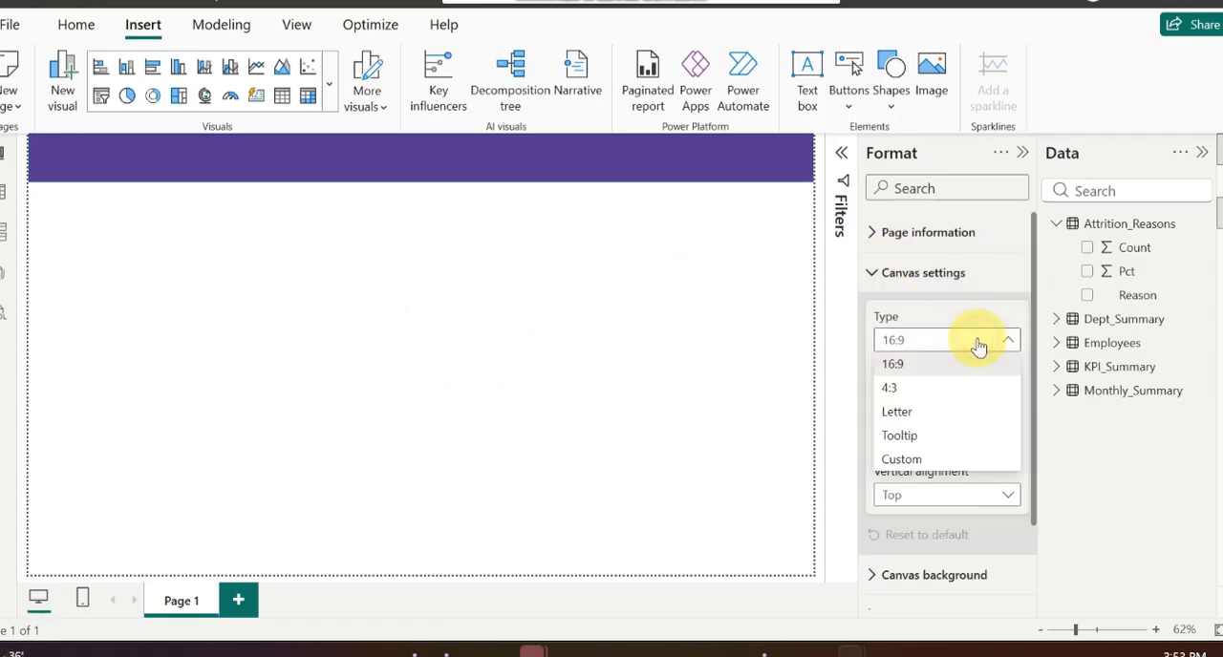
left_click(919, 463)
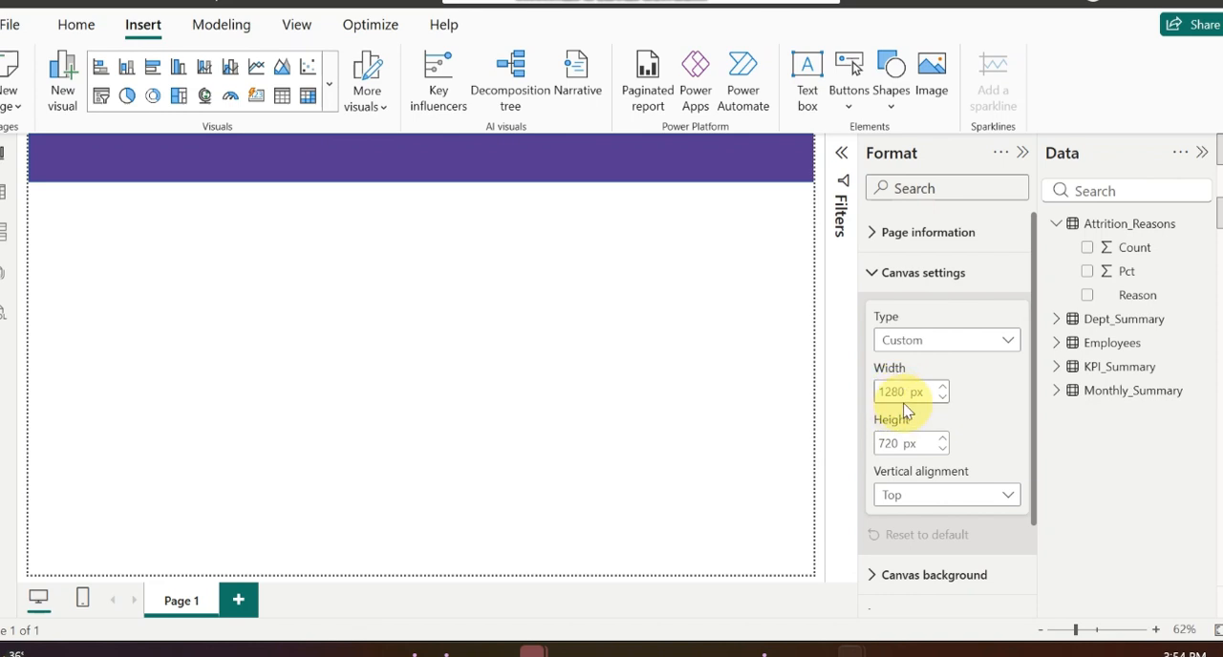
Step: Add a text box reading "HR Attrition Dashboard" and format the text as bold at size 40
left_click(810, 77)
left_click(402, 310)
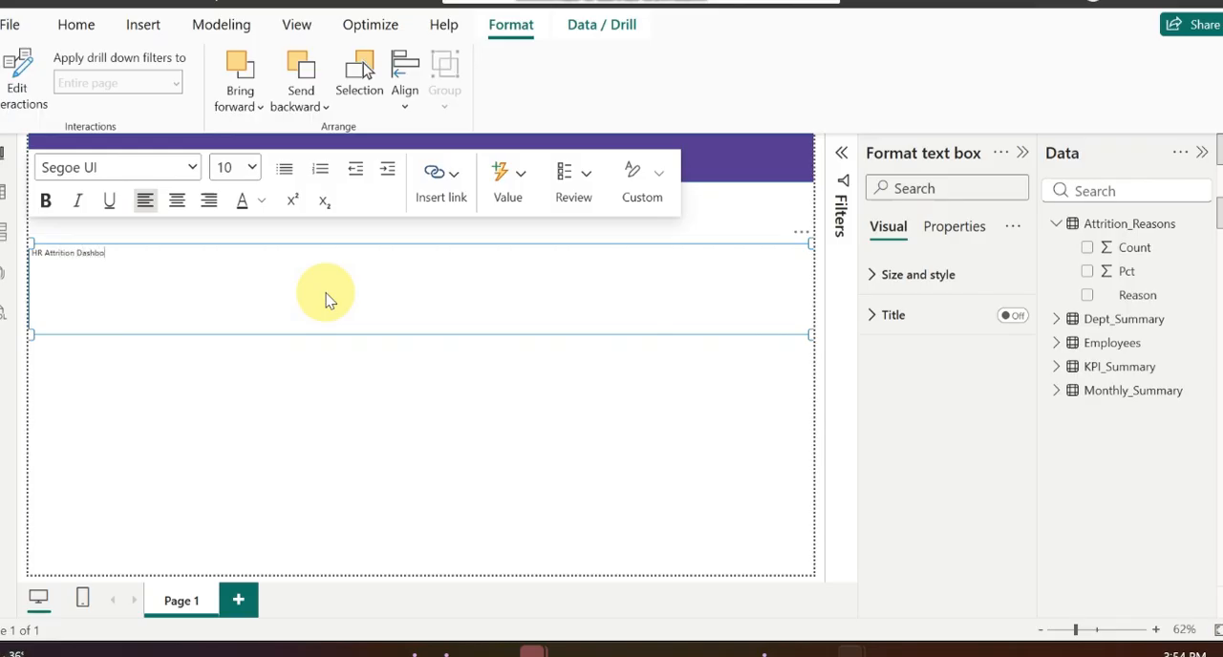
key("ctrl+a")
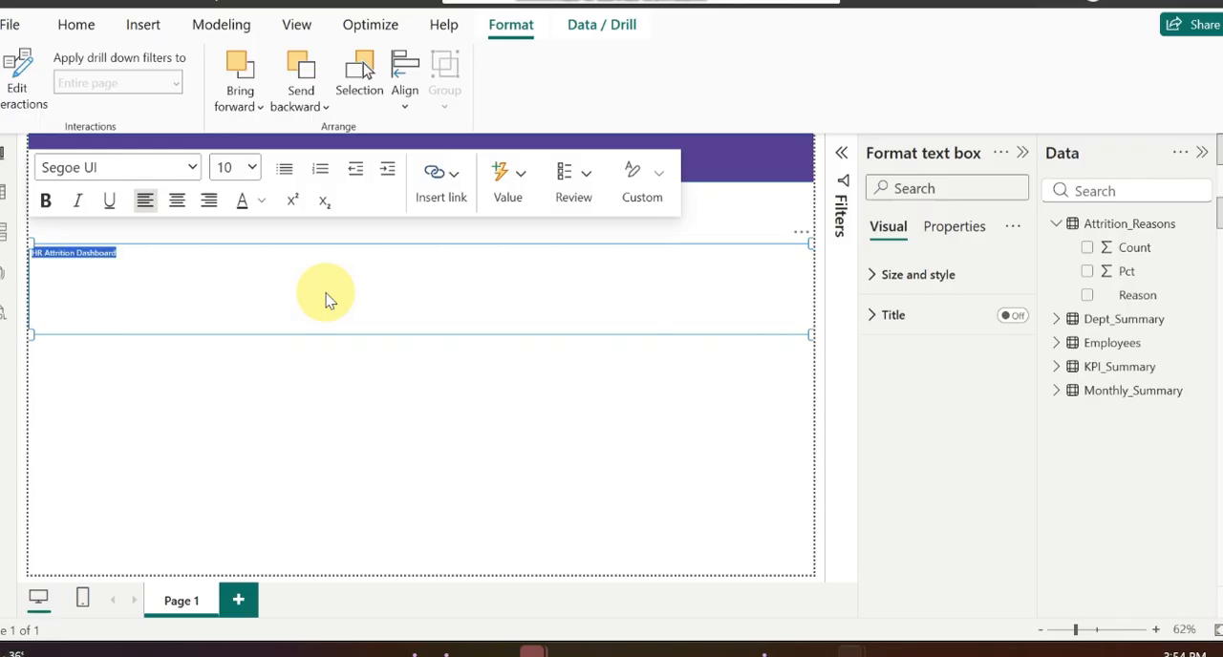
left_click(252, 172)
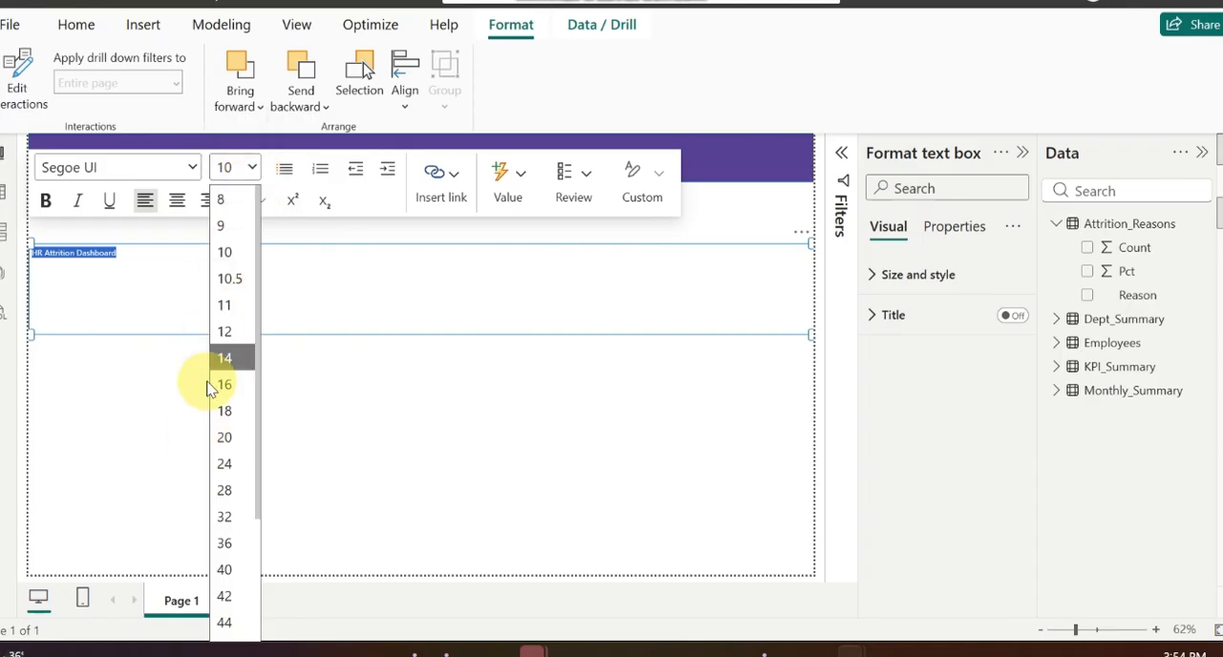
left_click(230, 569)
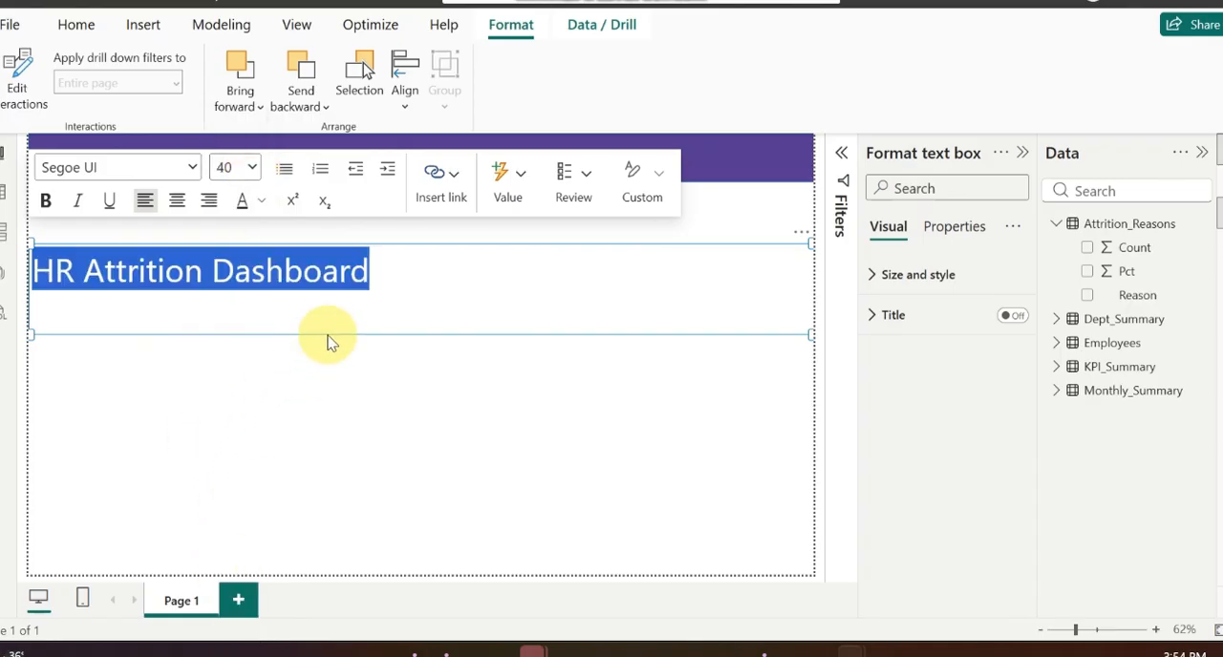
left_click(44, 199)
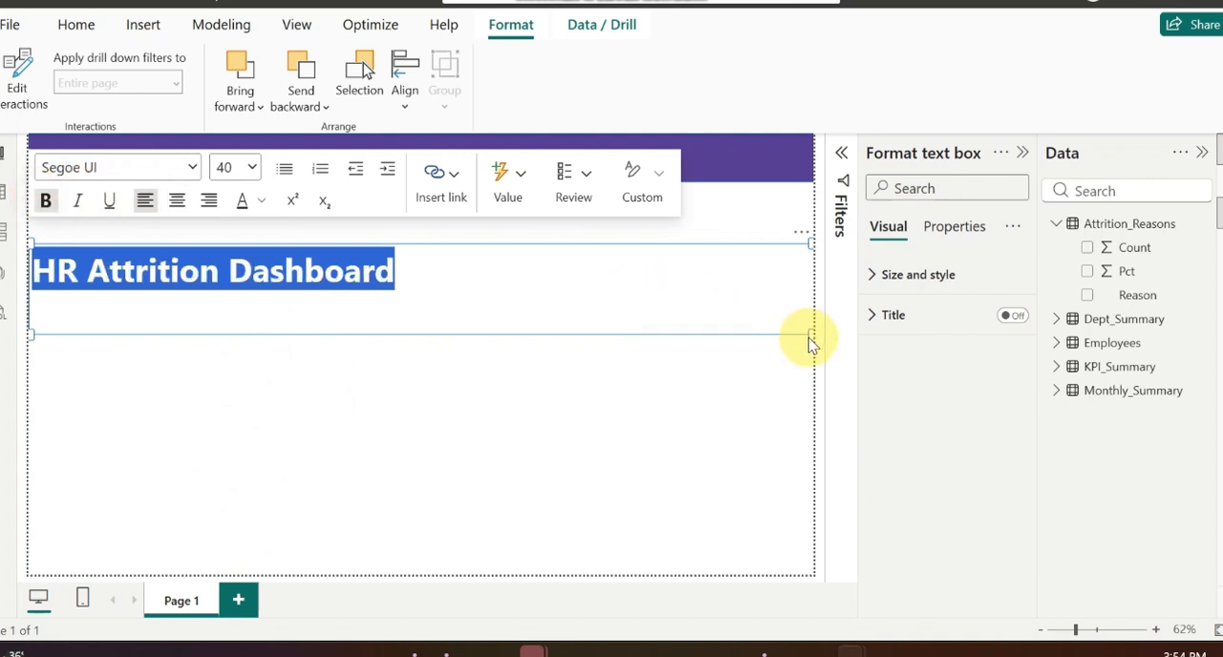
Step: Shrink the text box to fit the title and move it to the centre of the purple banner
left_click_drag(809, 336, 404, 299)
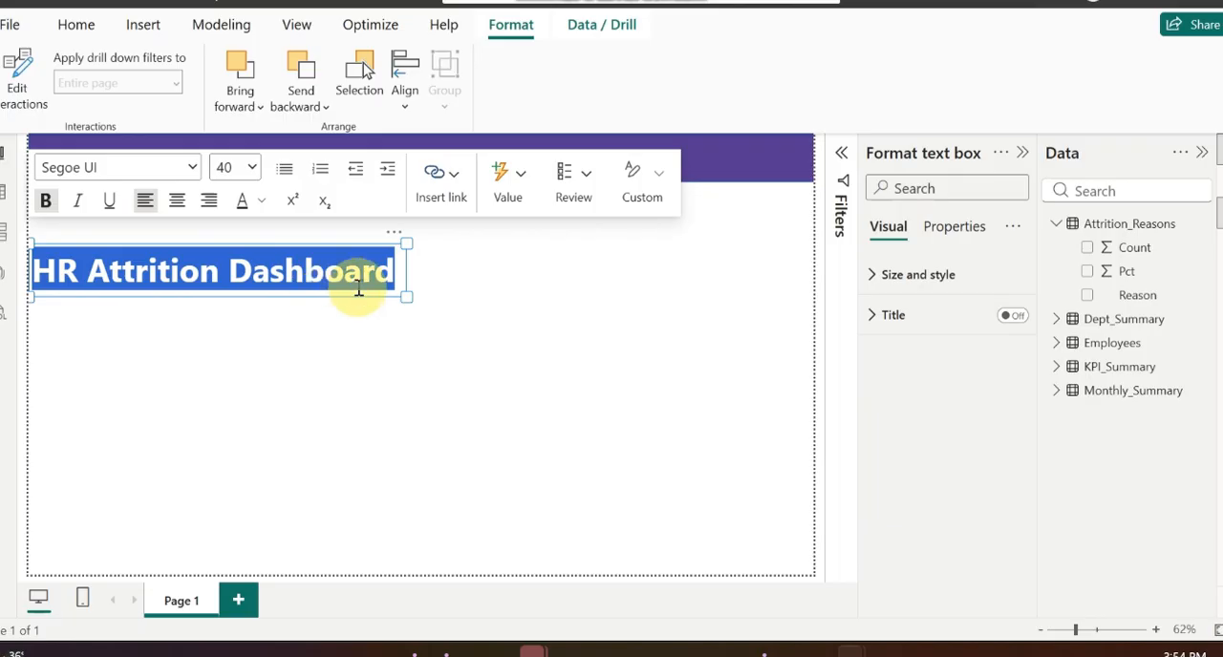
left_click(401, 277)
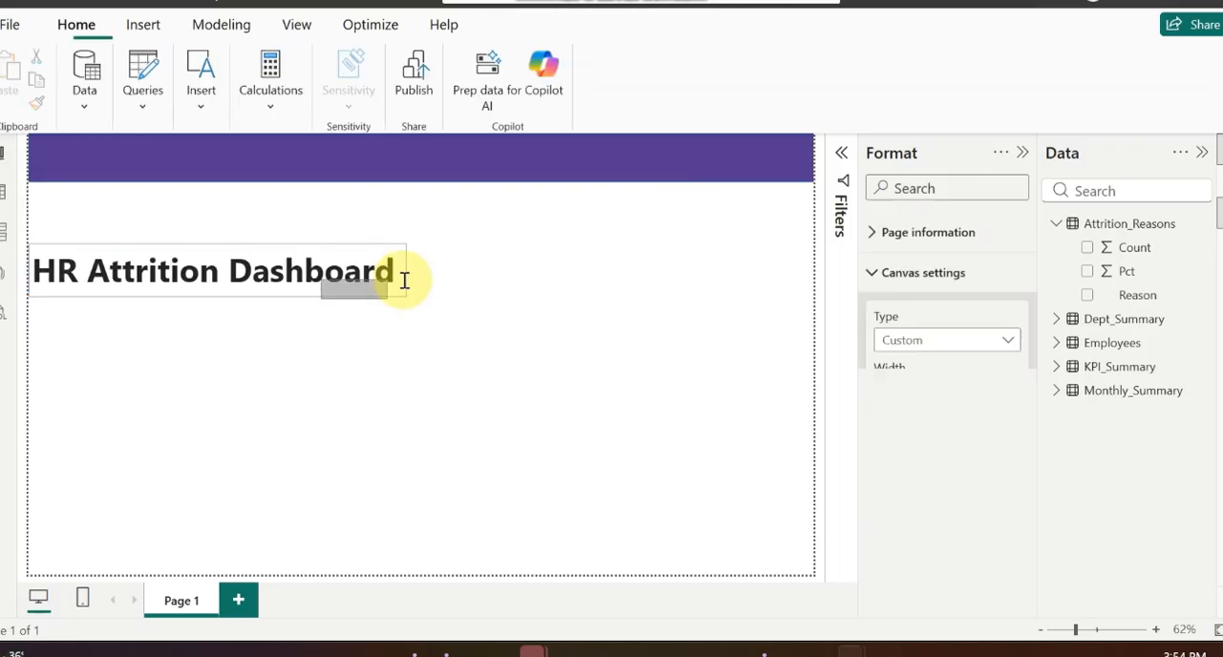
left_click(310, 302)
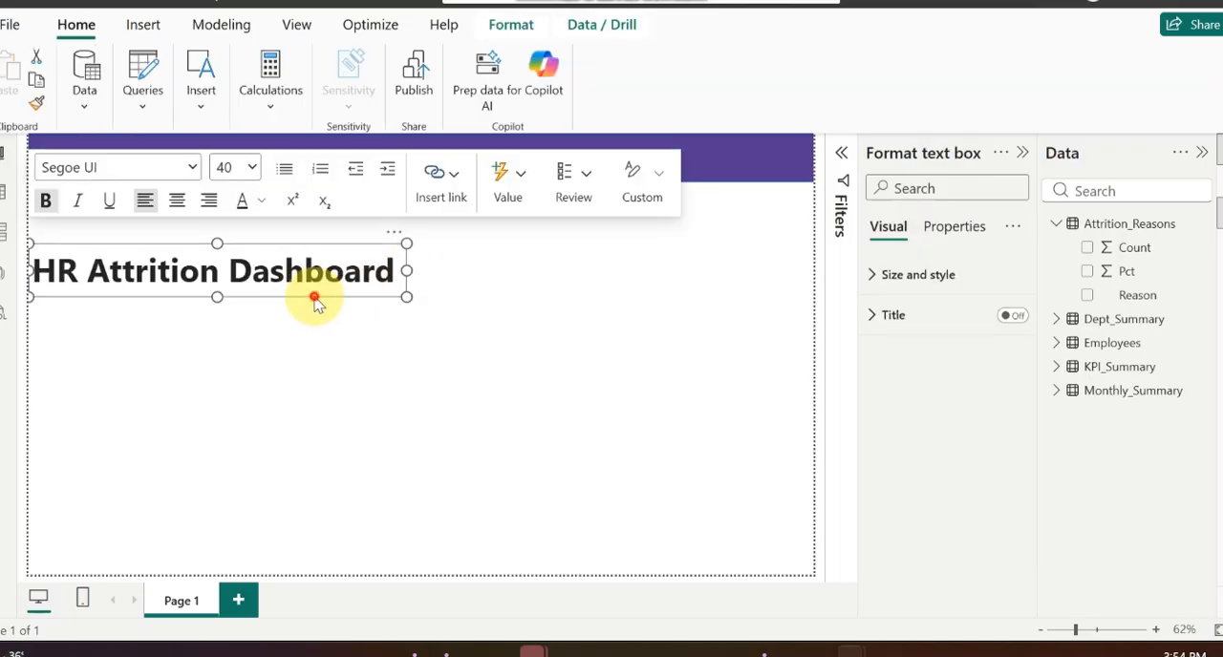
left_click_drag(314, 300, 517, 194)
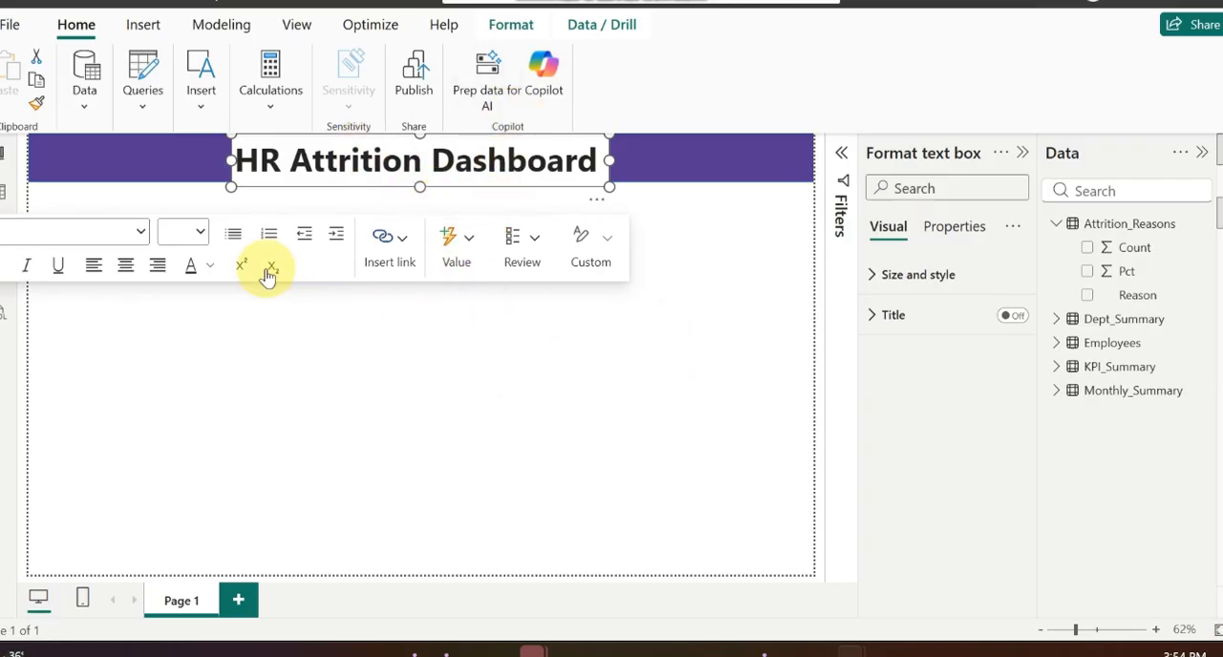
Step: Change the font colour of the whole "HR Attrition Dashboard" title to white
left_click(208, 266)
left_click(409, 159)
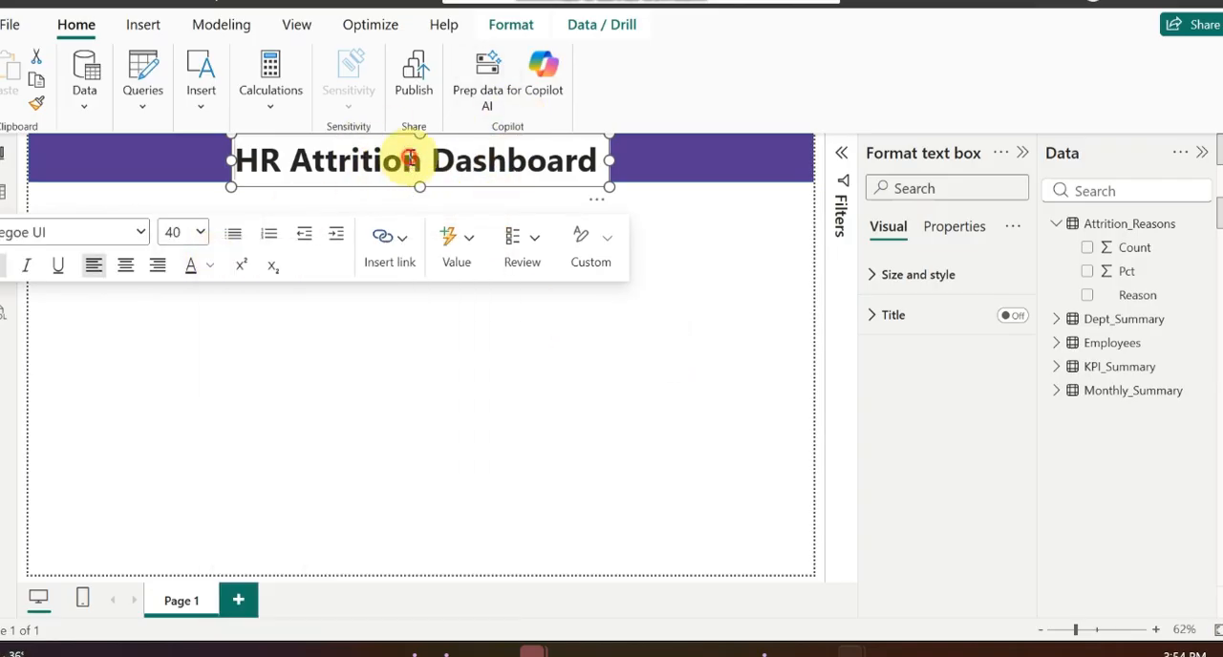
double_click(409, 158)
key("ctrl+a")
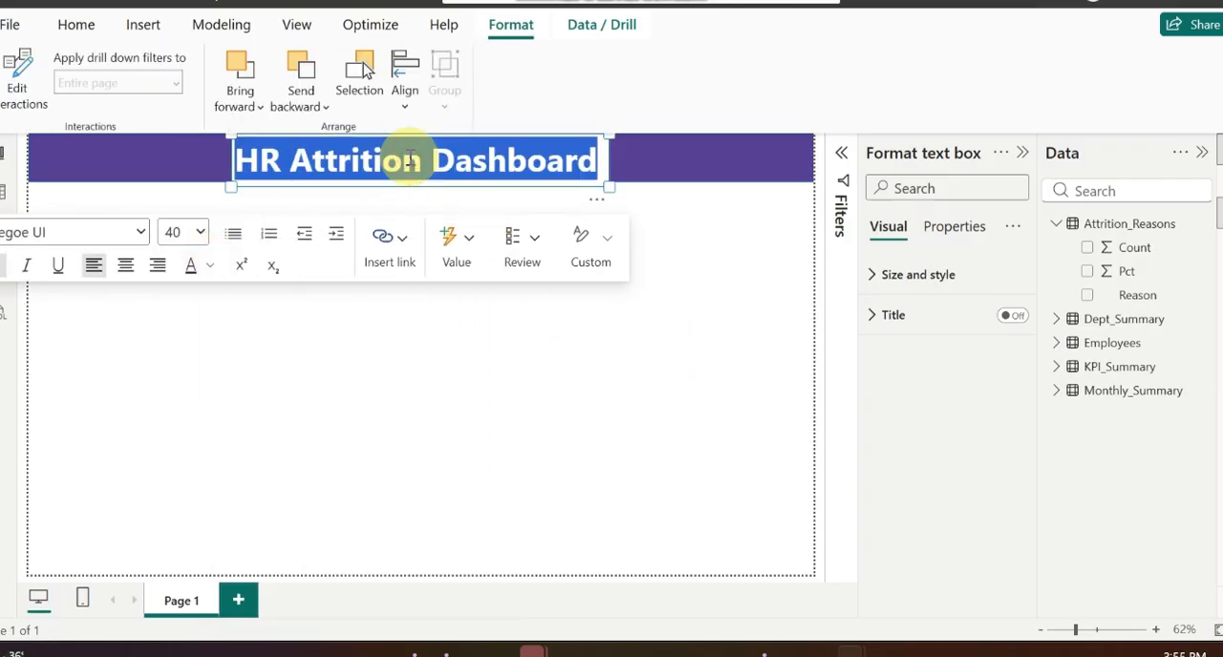
left_click(195, 265)
left_click(231, 302)
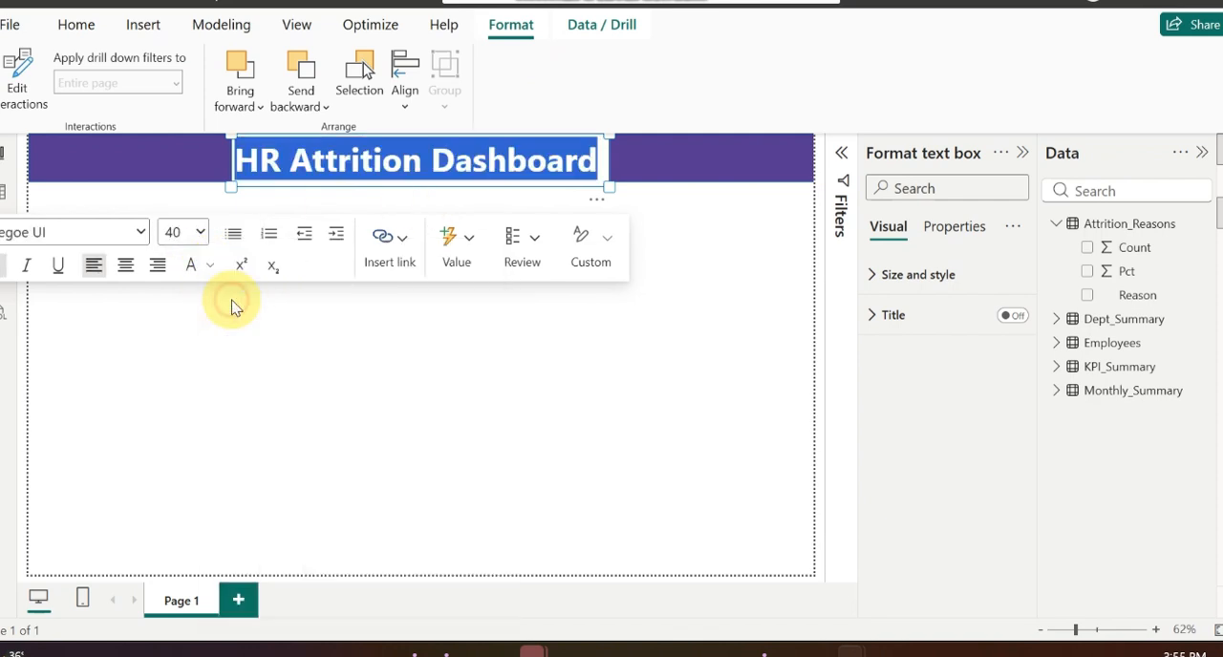
left_click(500, 360)
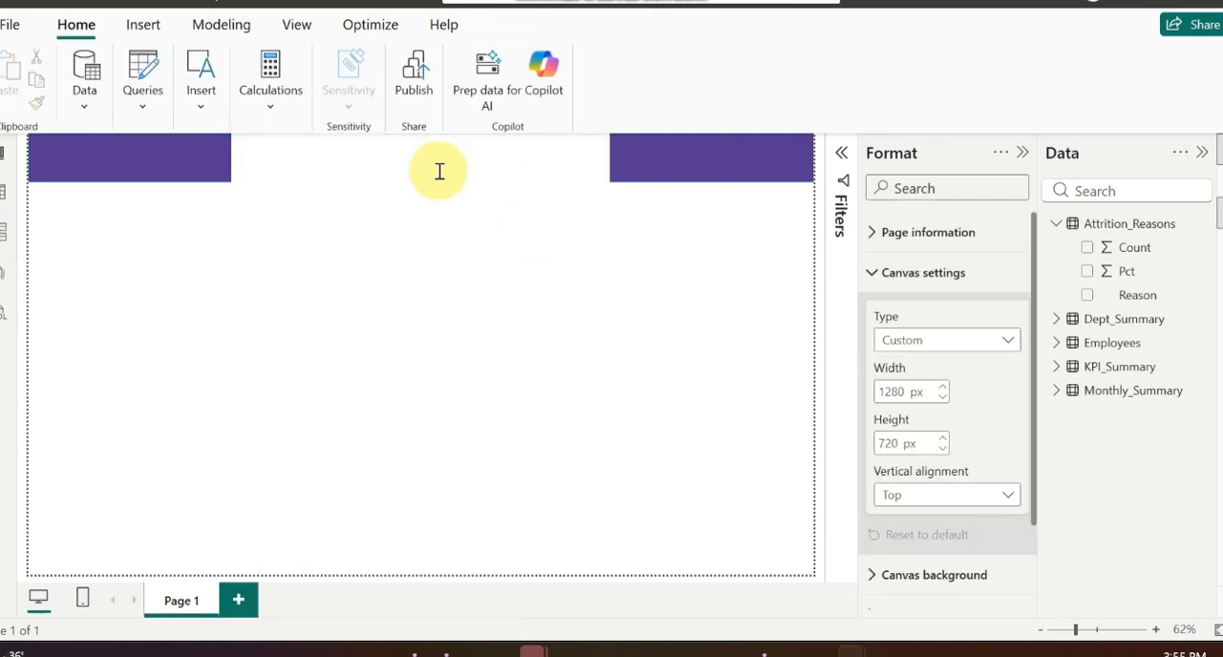
Step: Turn off the background of the title text box on the purple banner
left_click(587, 177)
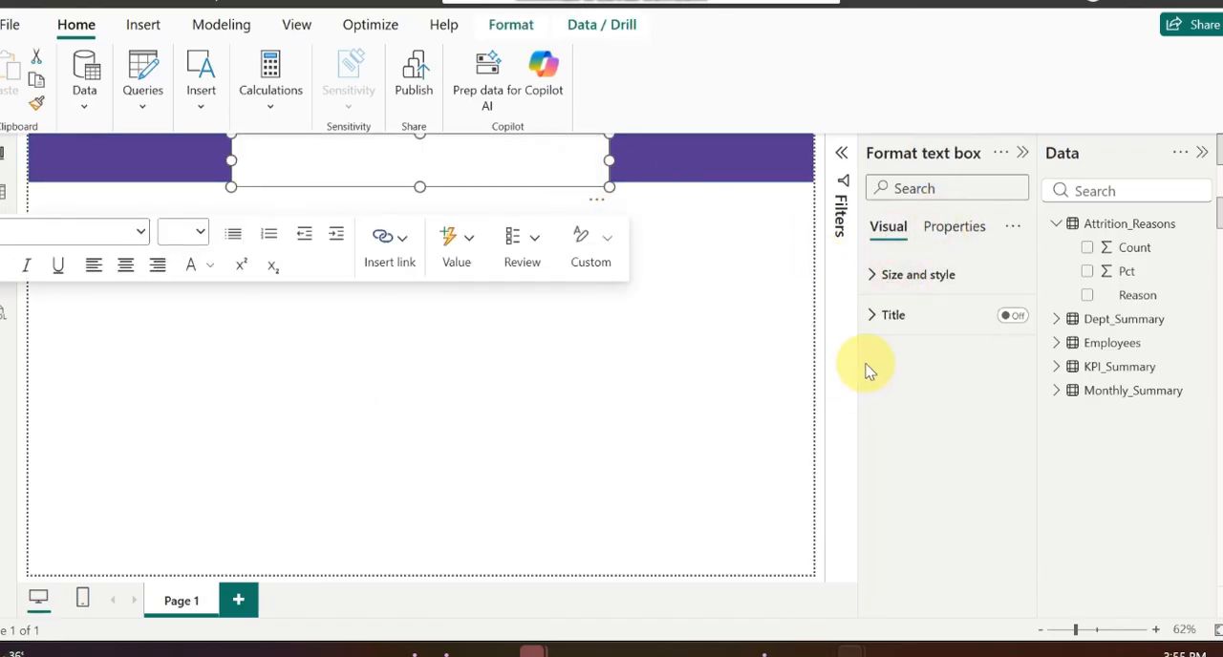
left_click(879, 274)
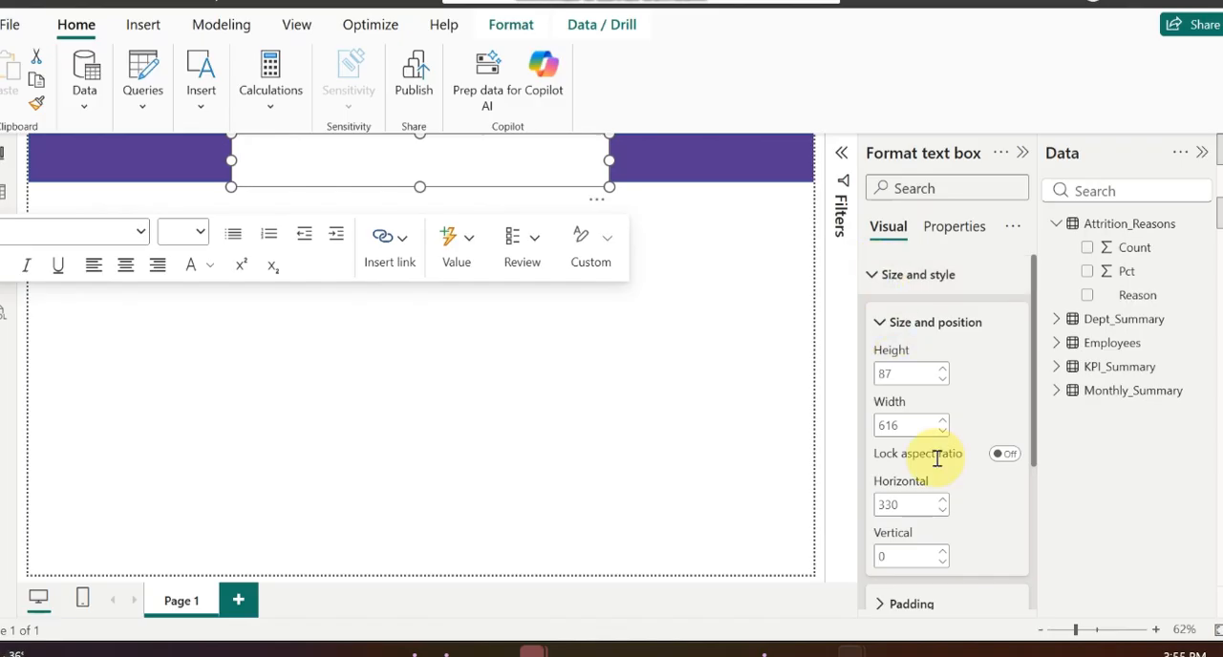
scroll(936, 459, "down", 3)
left_click(1003, 416)
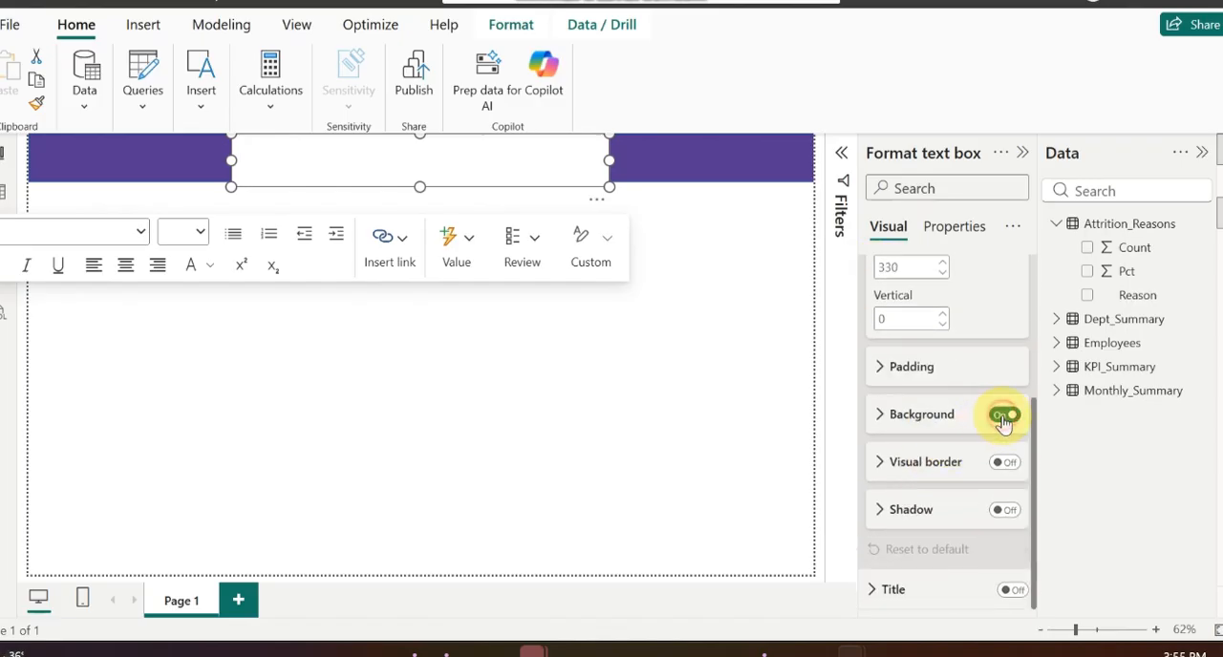
left_click(660, 360)
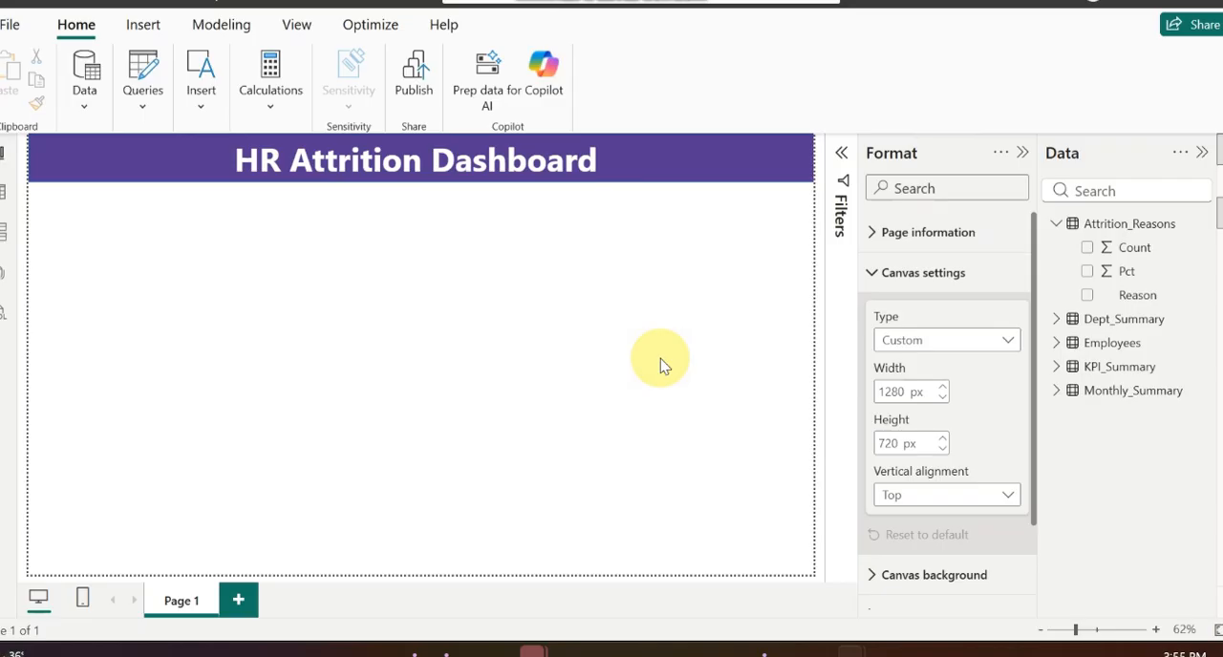
Step: Extend the title text box downward to a height of about 92, keeping it at the top of the page
left_click(420, 171)
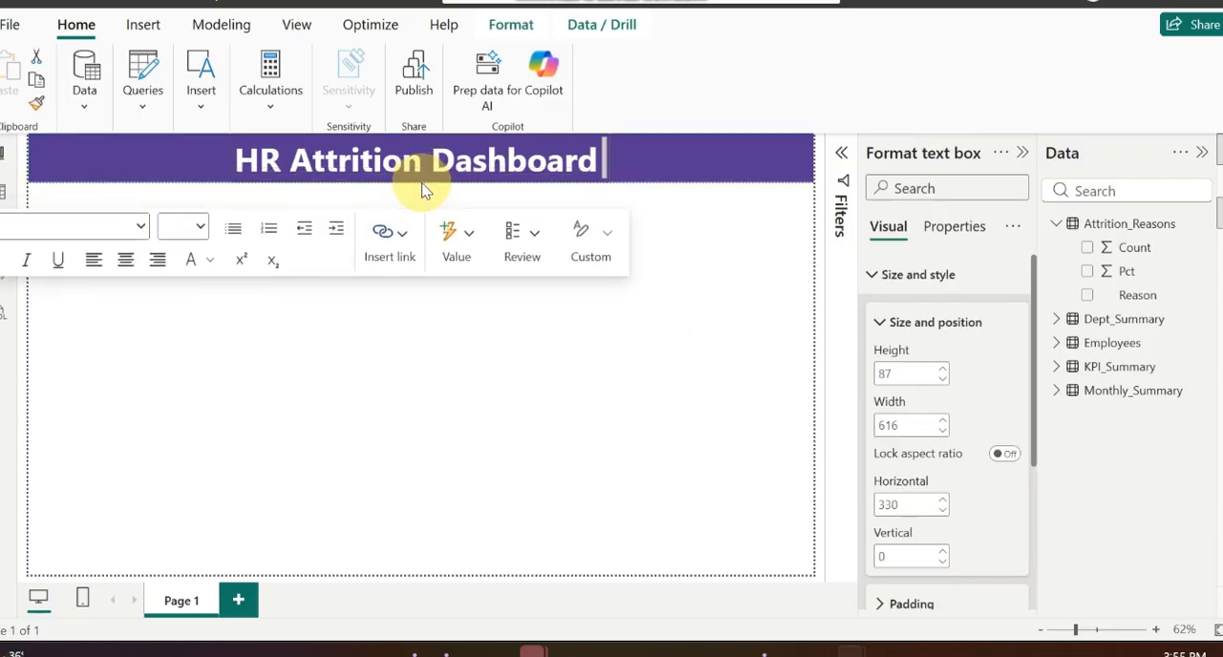
left_click_drag(422, 185, 423, 191)
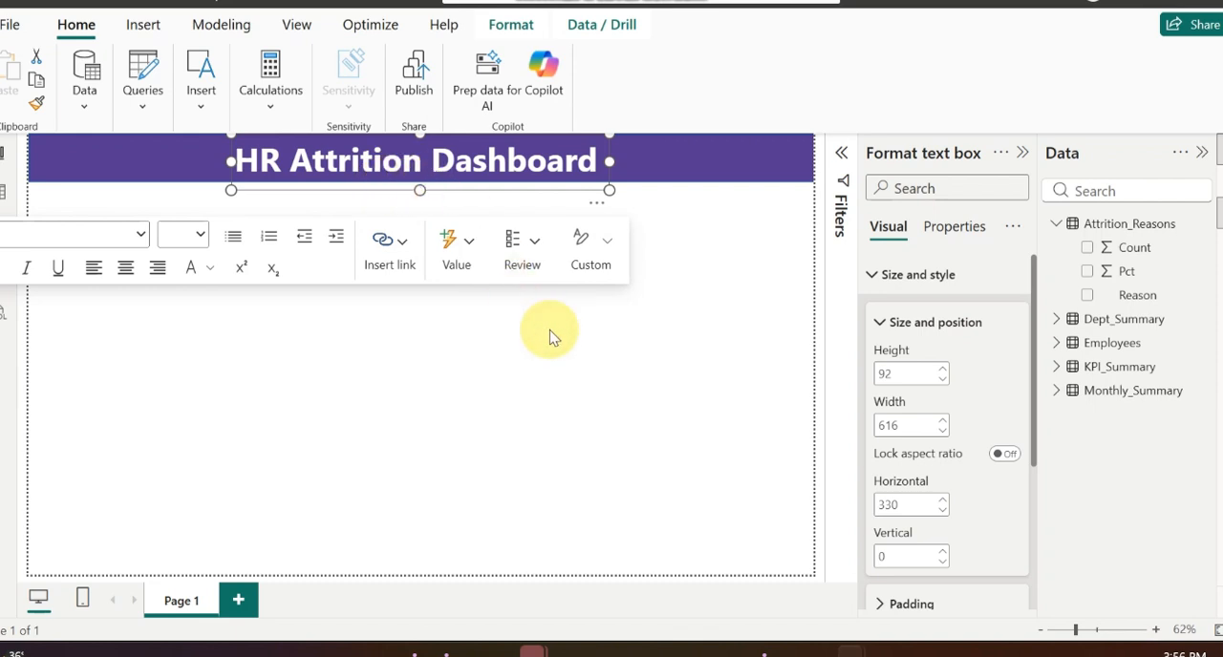
left_click(593, 336)
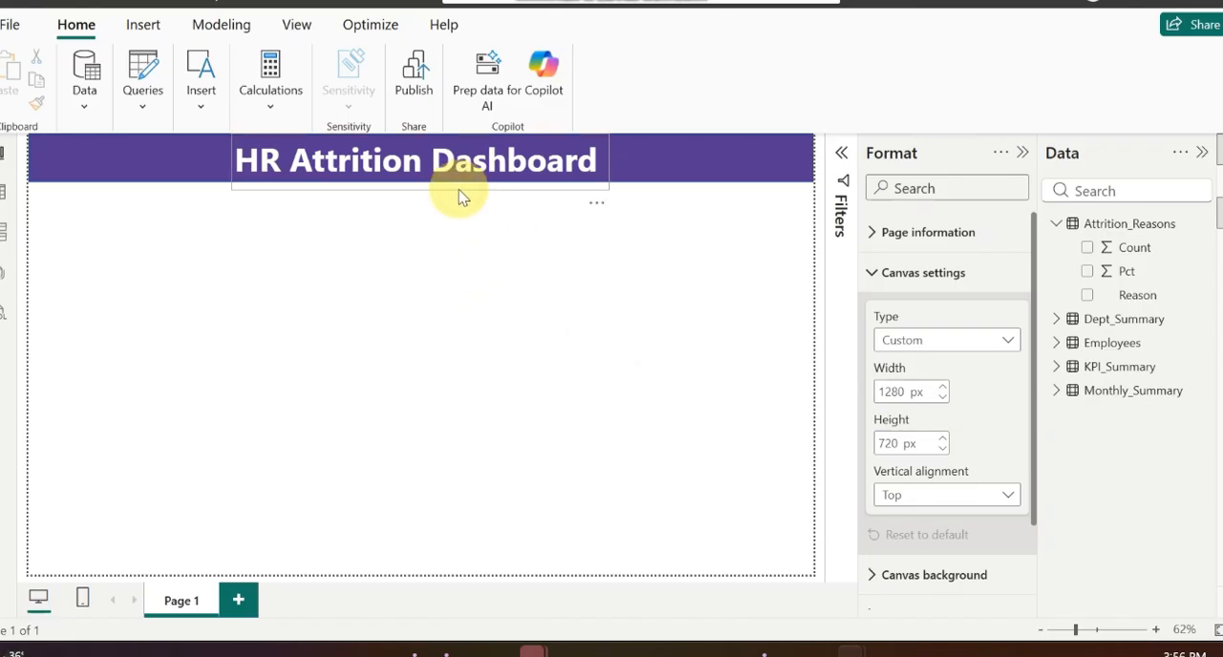
mouse_move(472, 196)
left_mouse_down()
mouse_move(491, 197)
mouse_move(460, 183)
left_mouse_up()
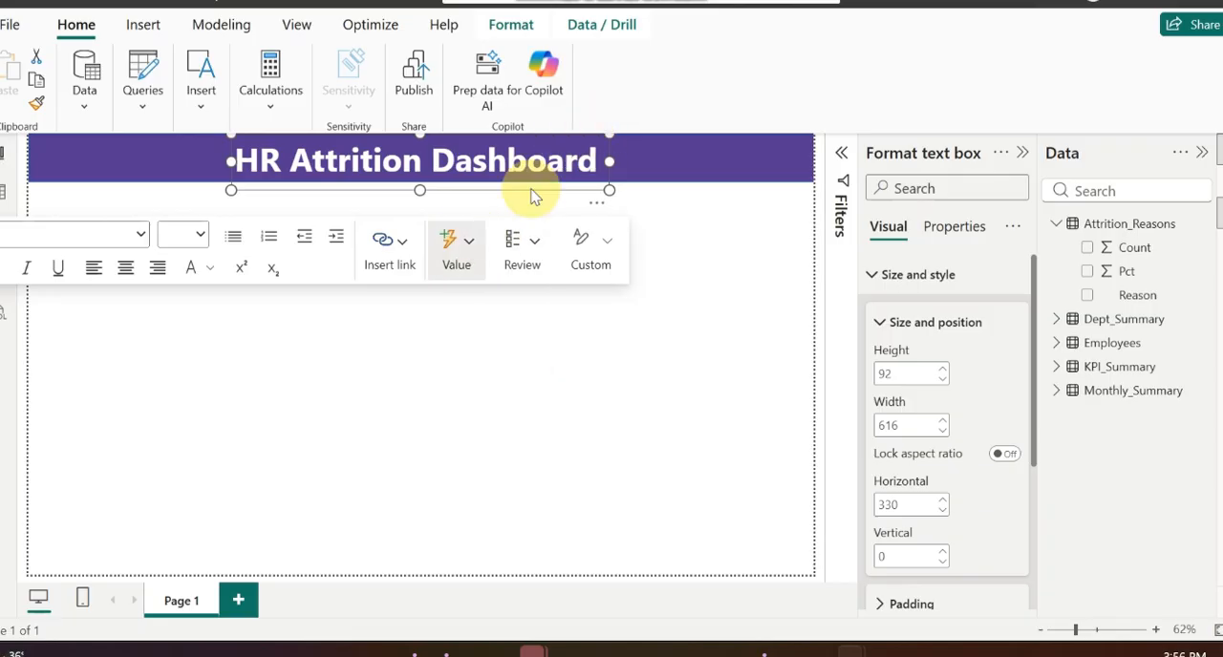
left_click(736, 250)
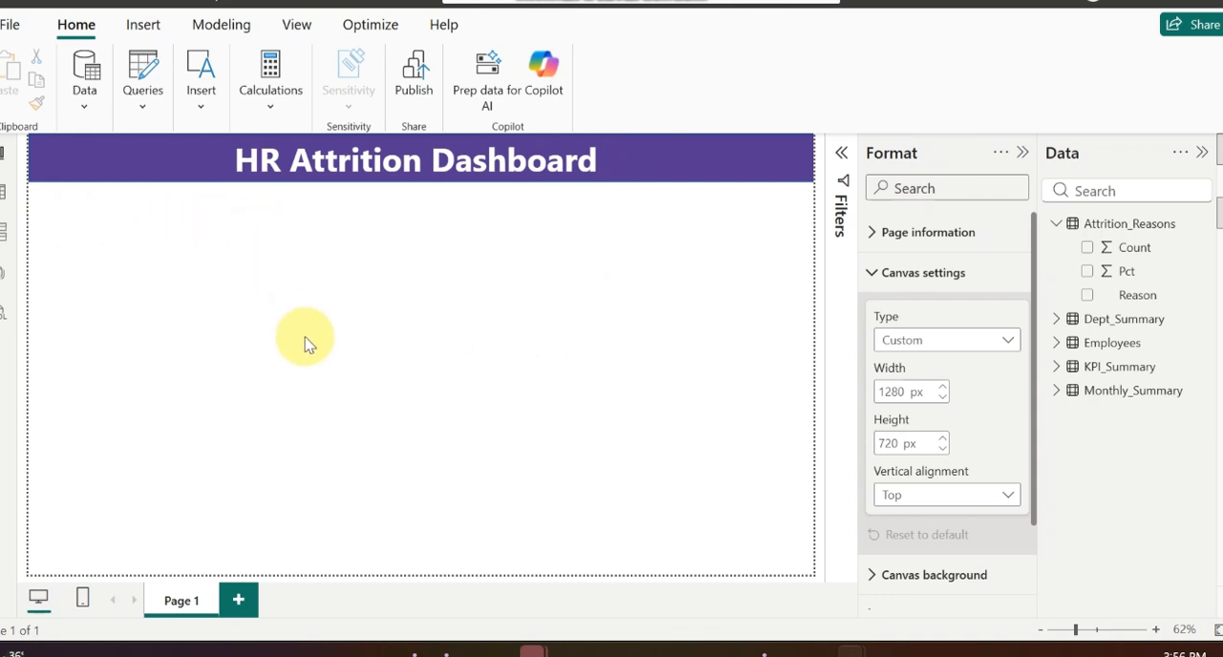
Step: Create a new measure in the Employees table and name it "Total Employee"
left_click(1056, 224)
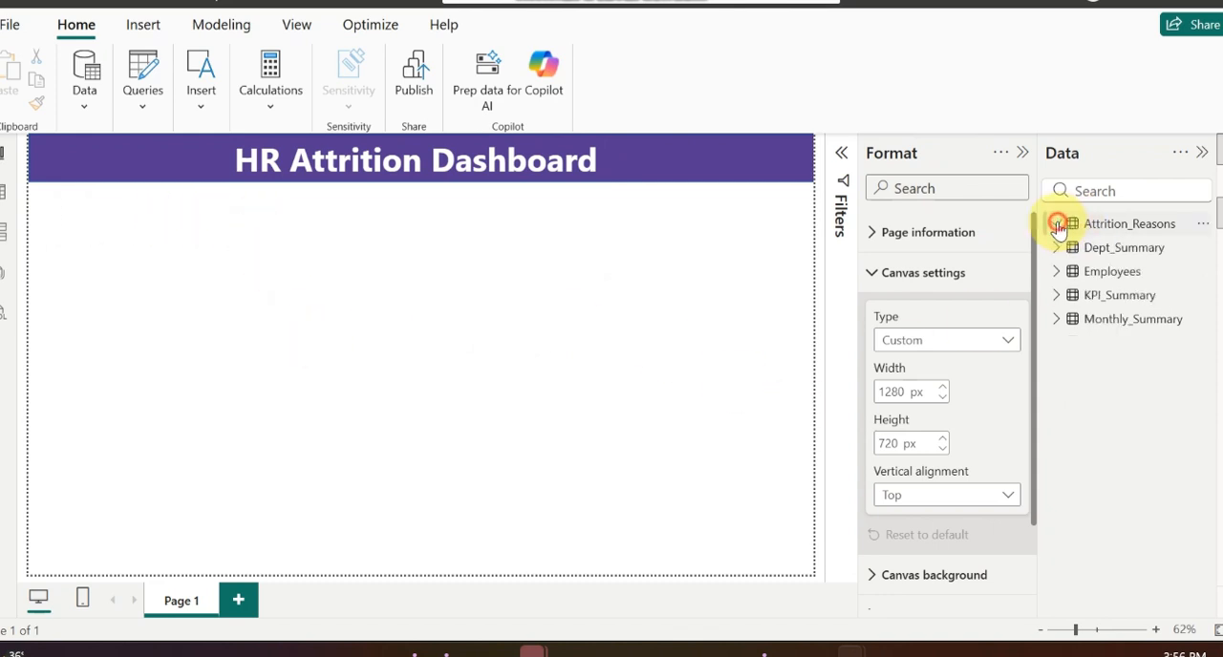
left_click(1057, 272)
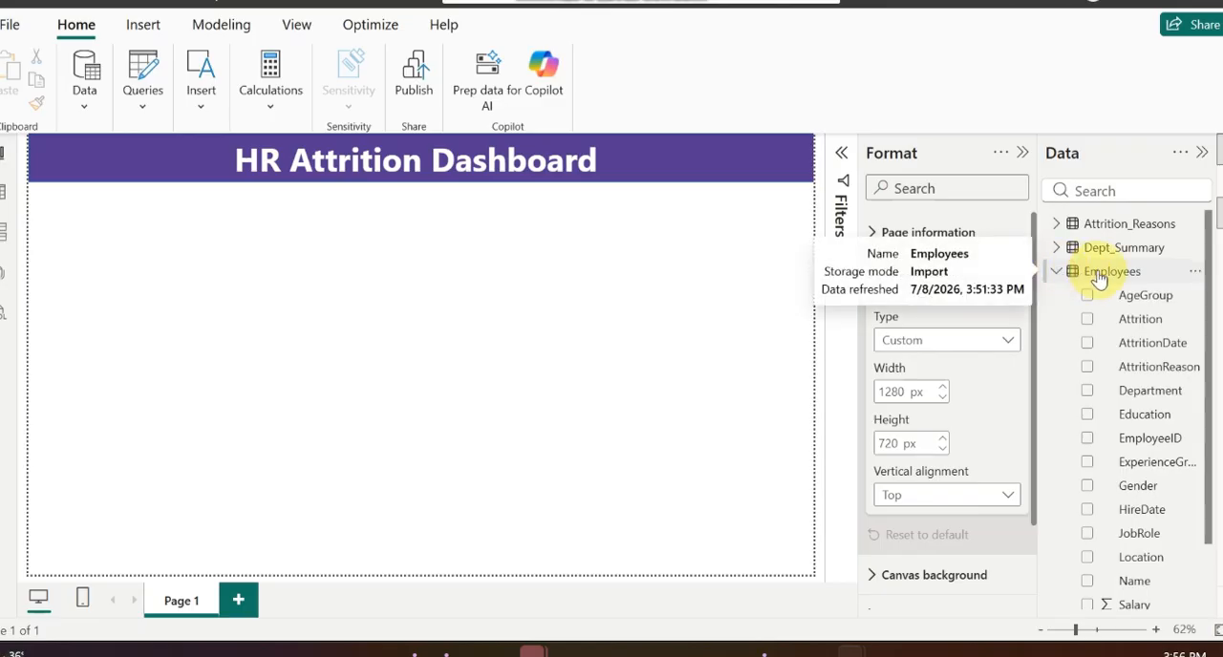
right_click(1099, 277)
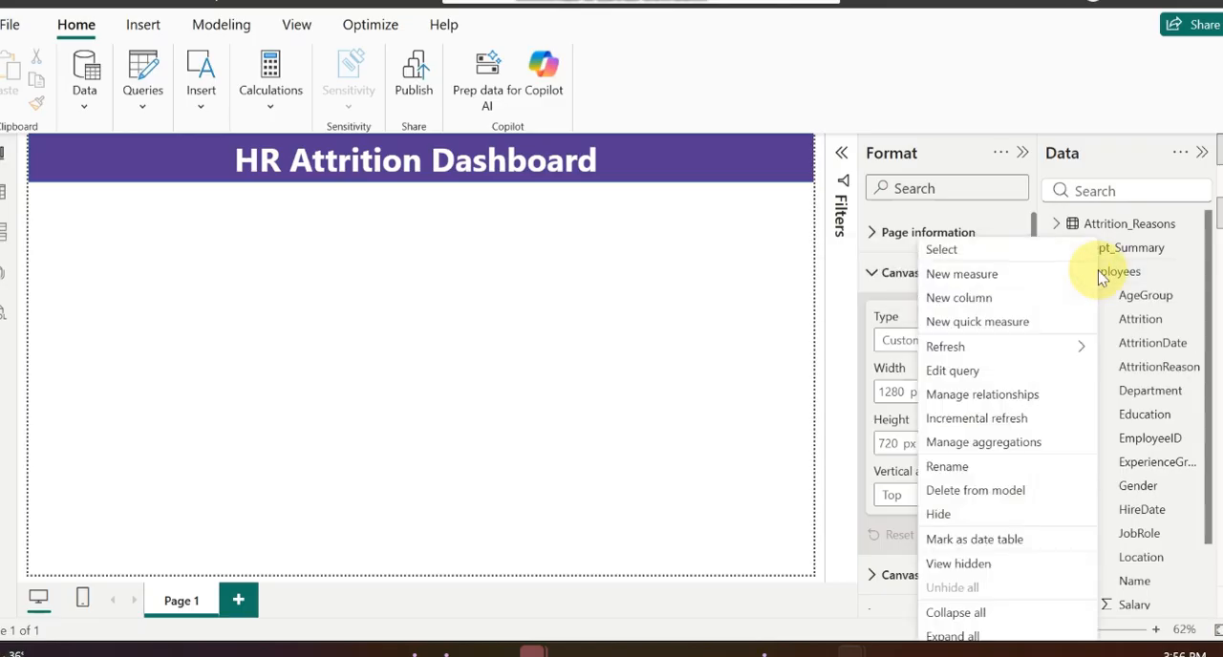
left_click(987, 276)
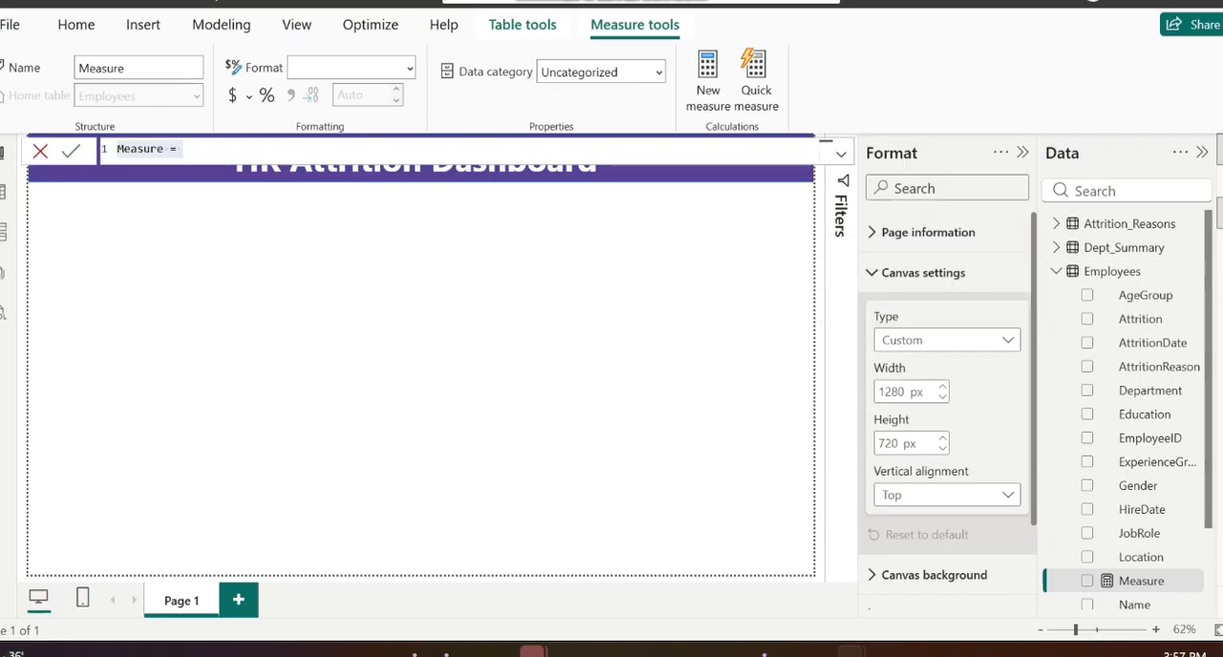
triple_click(167, 148)
left_click(162, 148)
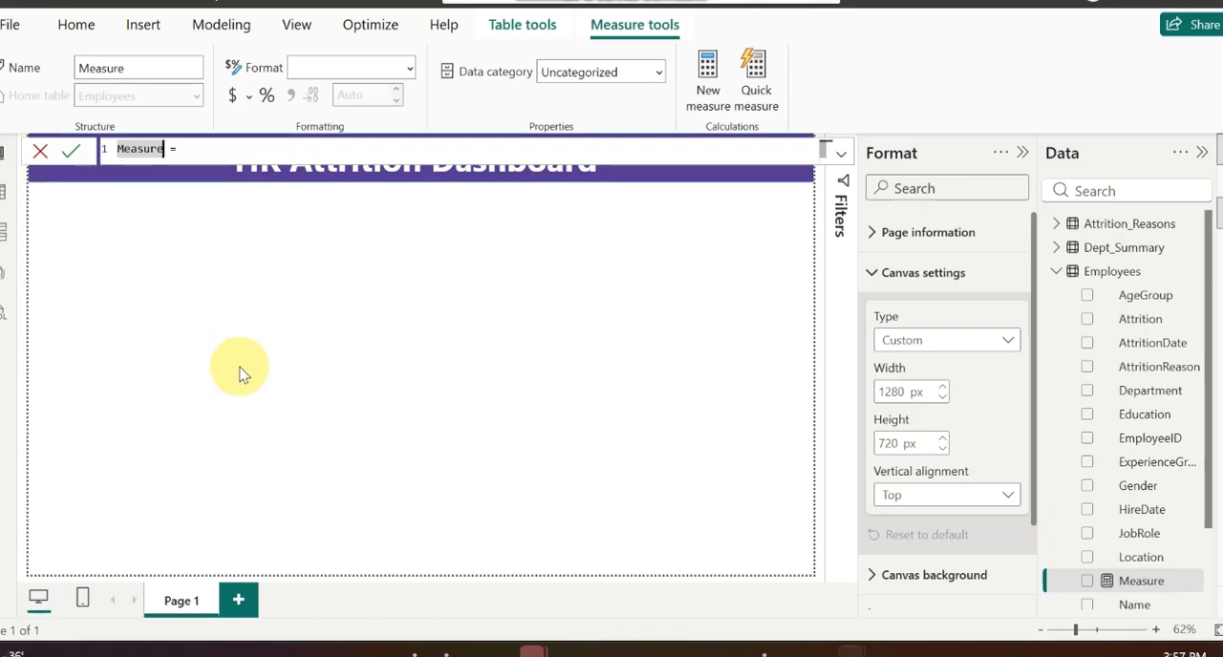
key("BackSpace")
key("BackSpace")
key("BackSpace")
key("BackSpace")
key("BackSpace")
key("BackSpace")
key("BackSpace")
type("T")
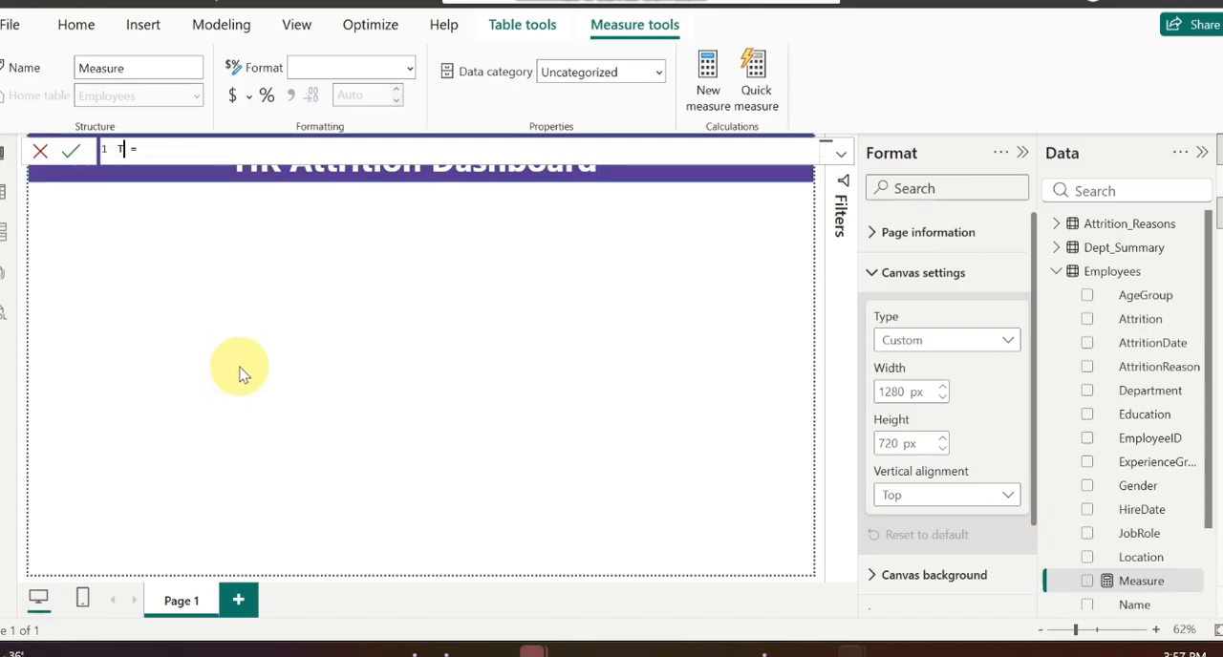
type("otal")
type(" Employee")
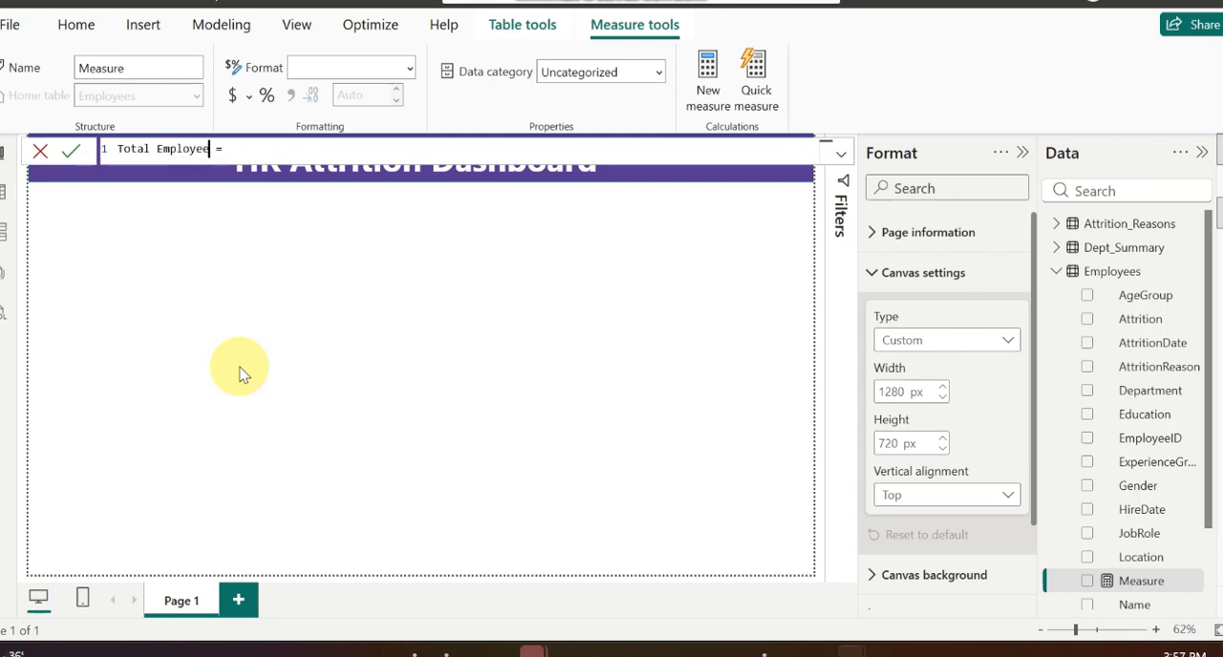
Step: Define the Total Employee measure as COUNT(Employees[EmployeeID]) and commit the formula
left_click(268, 150)
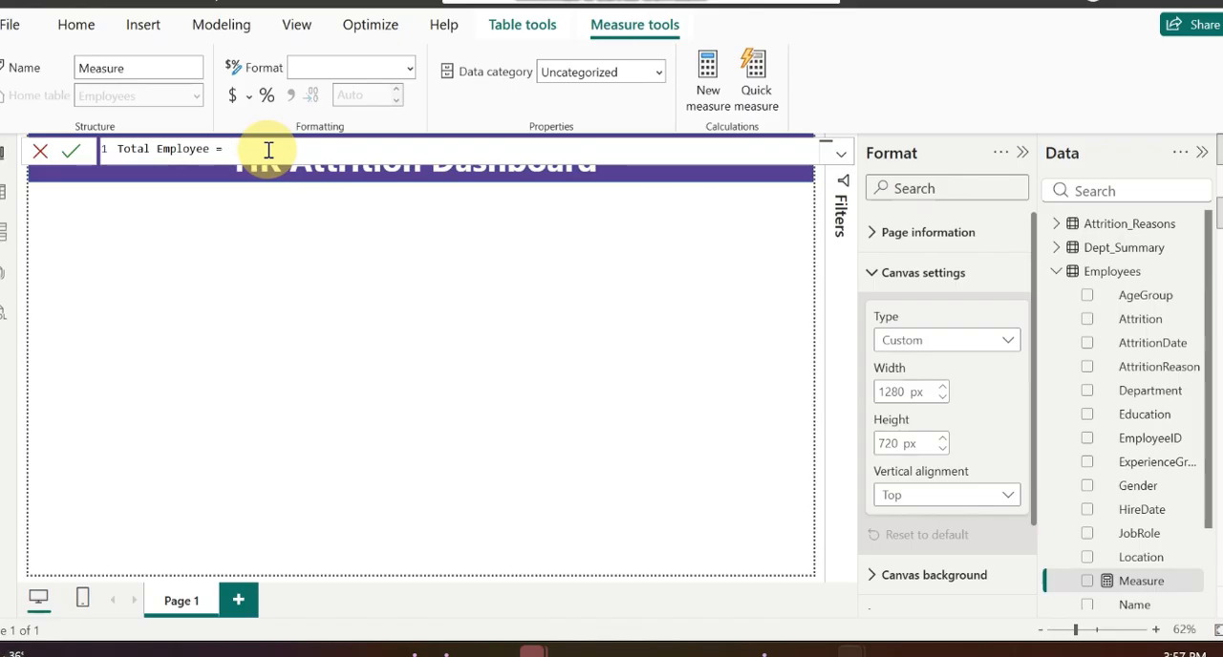
type("o")
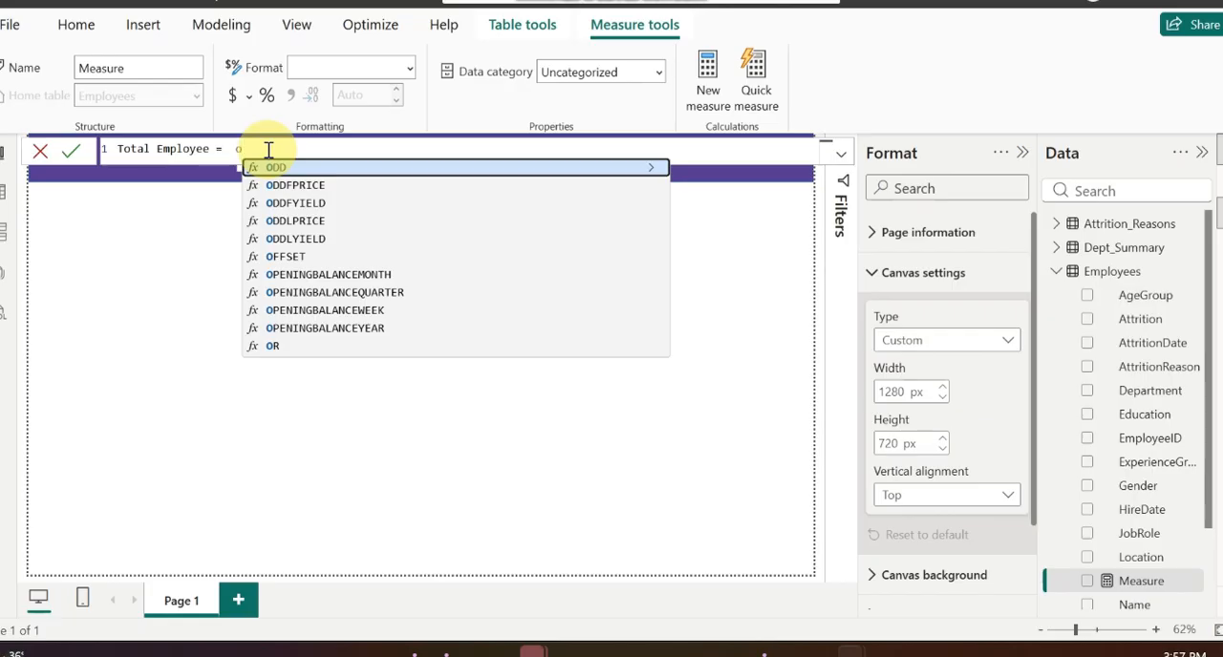
type("co")
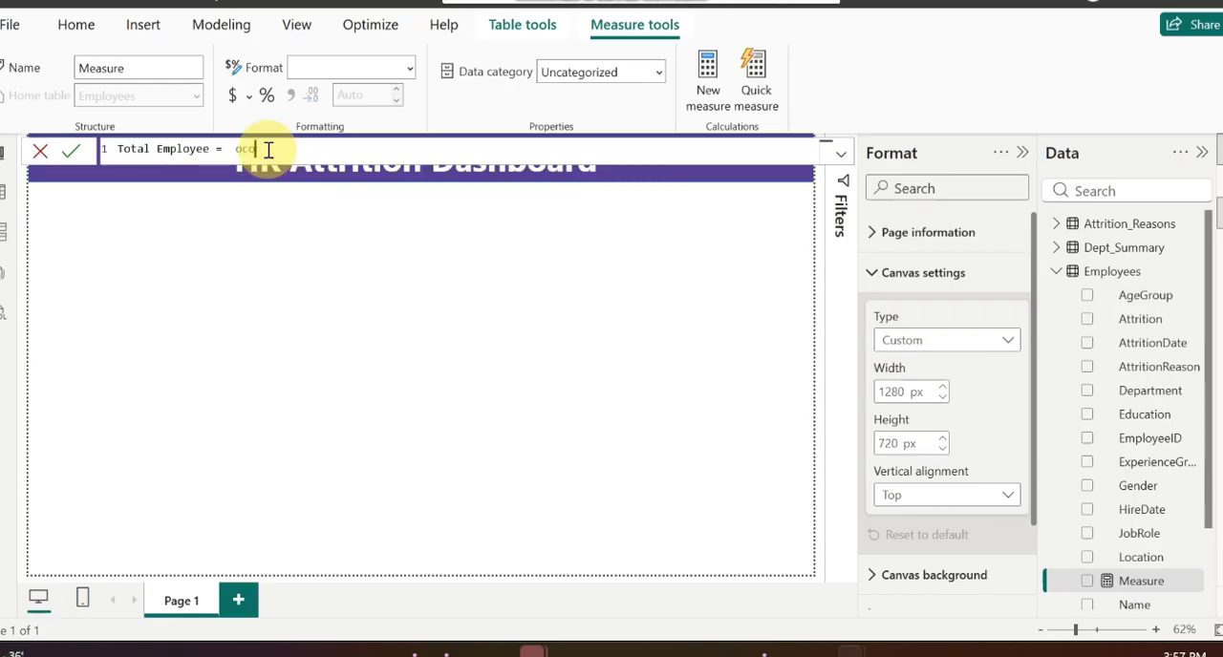
key("BackSpace")
key("BackSpace")
key("BackSpace")
type("cou")
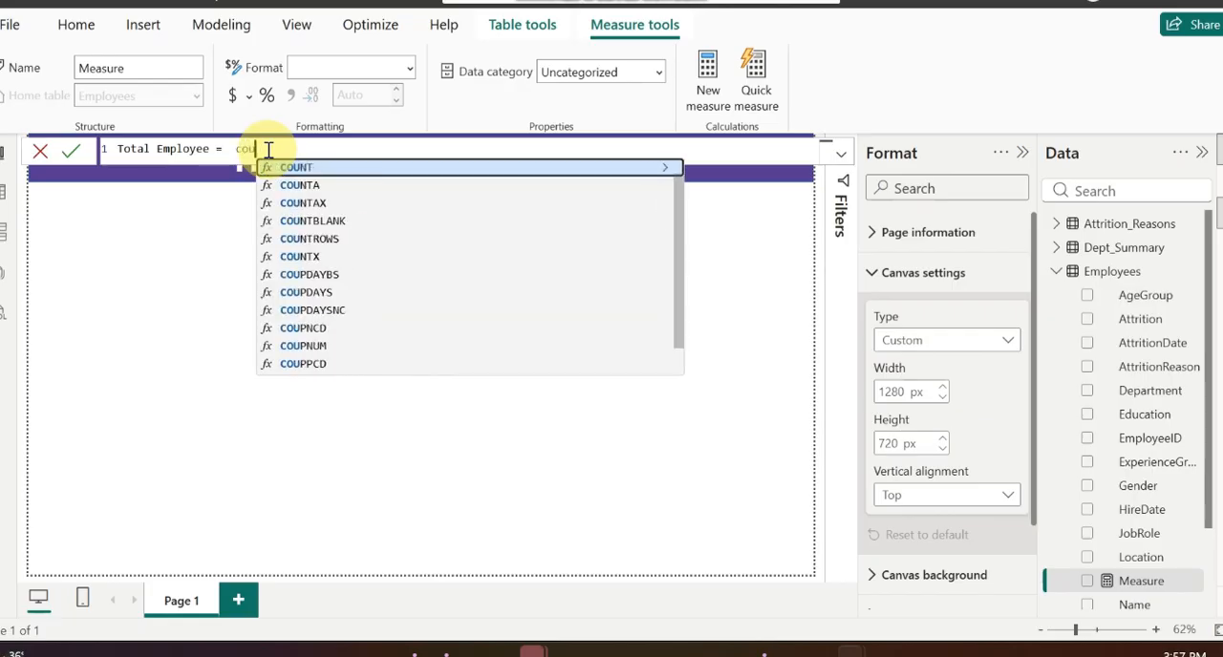
left_click(308, 169)
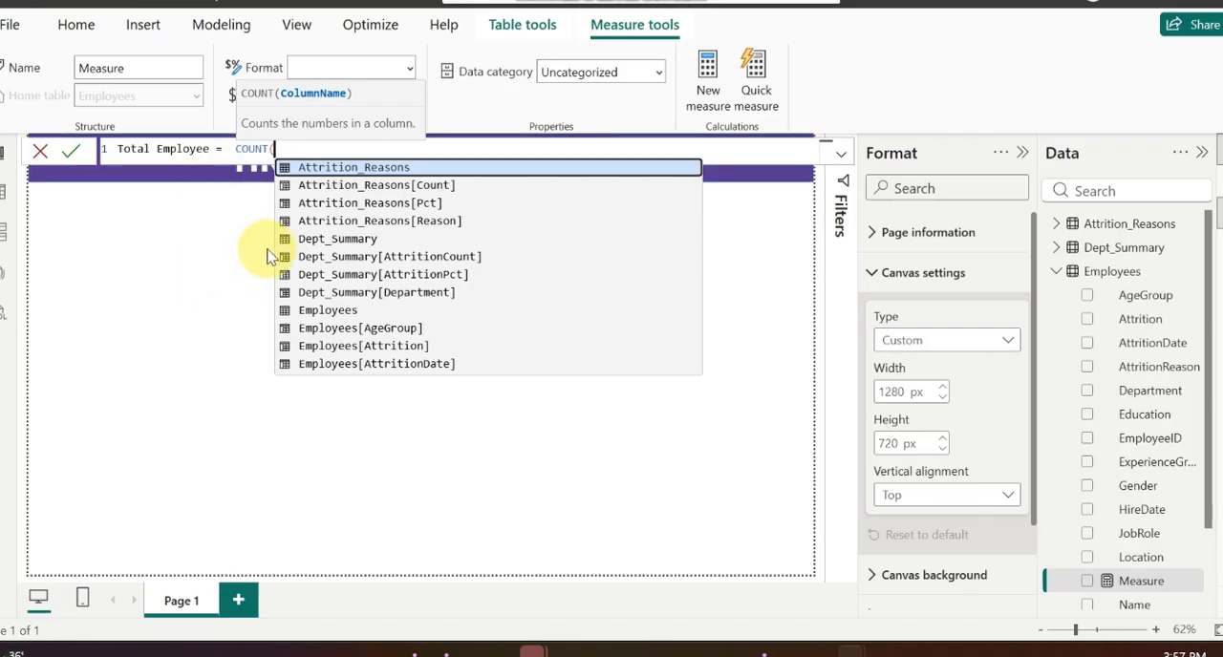
type("em")
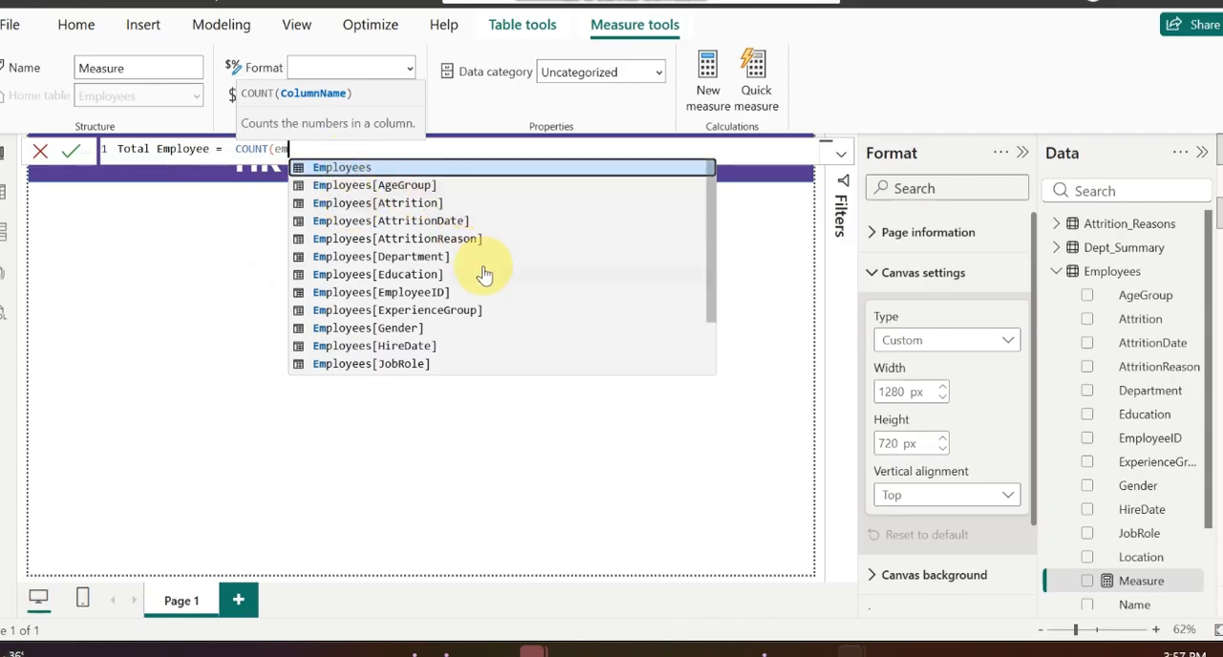
left_click(403, 292)
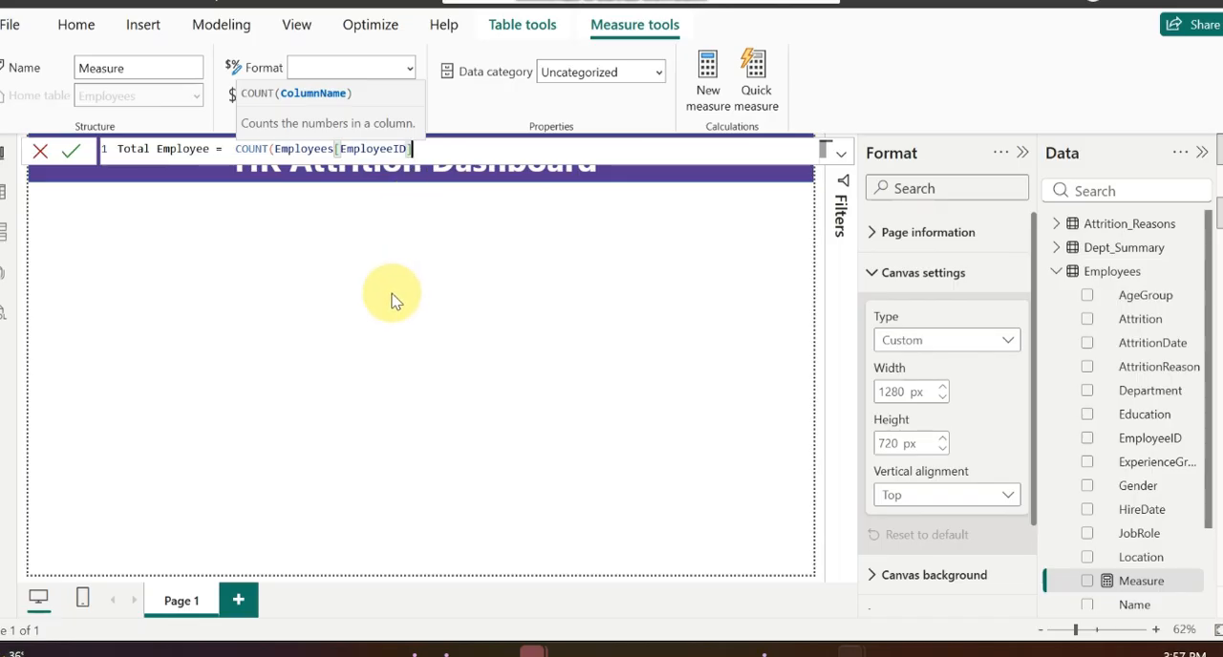
left_click(275, 149)
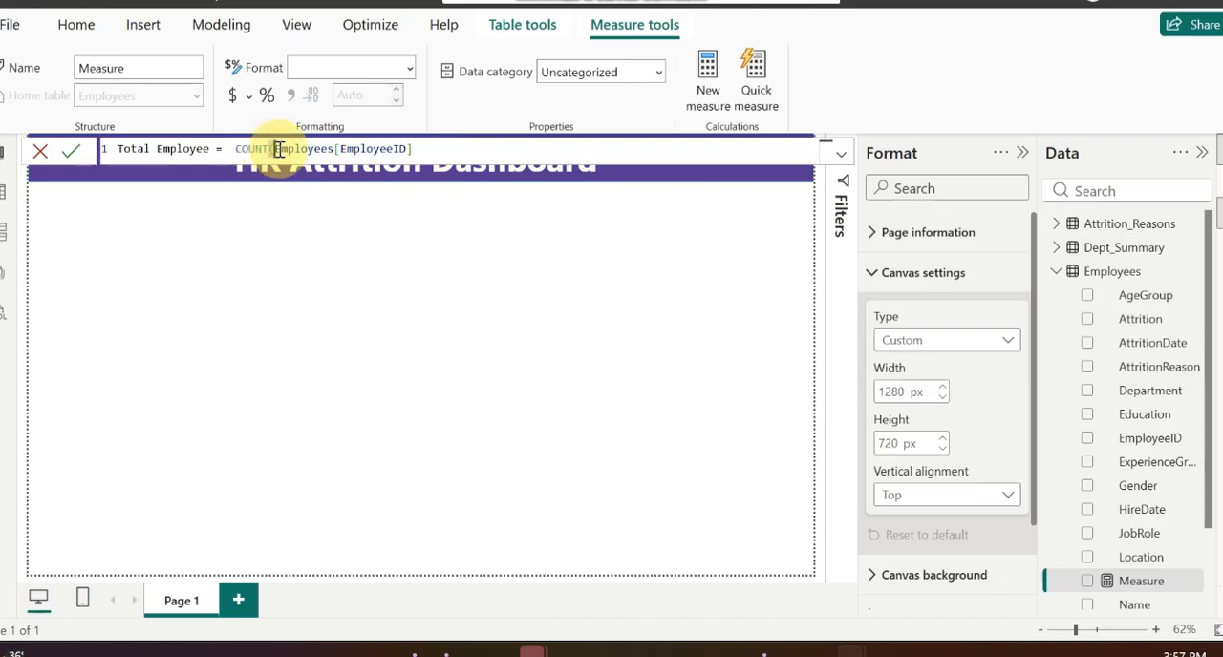
left_click(445, 145)
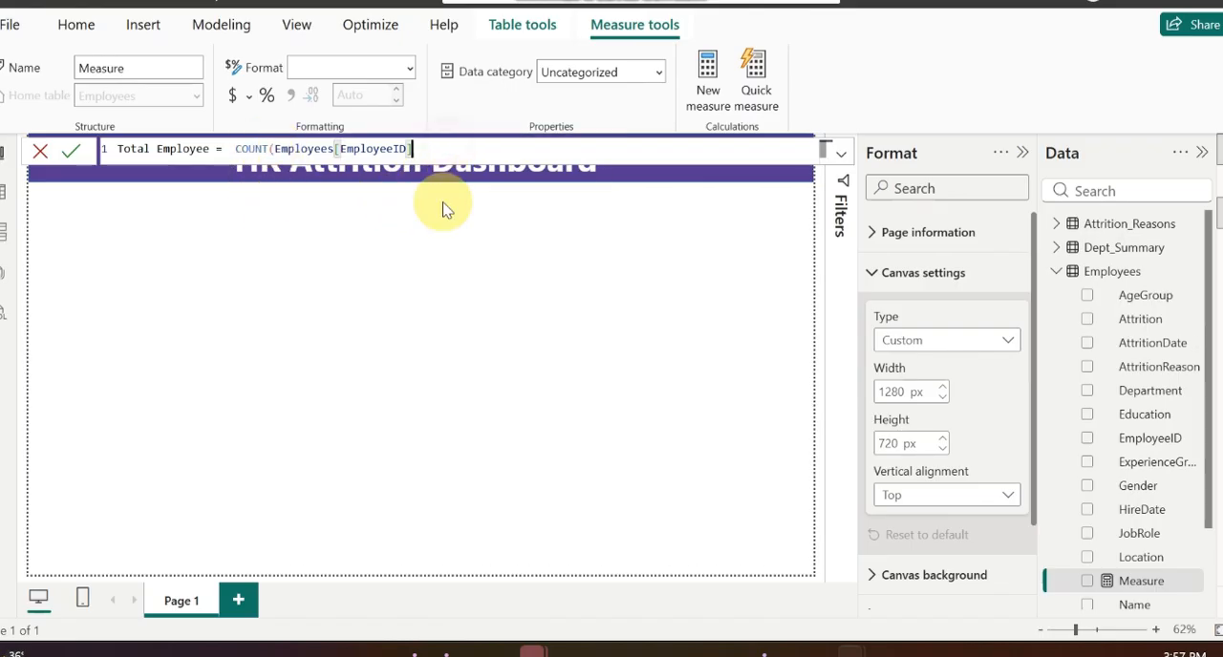
type(")")
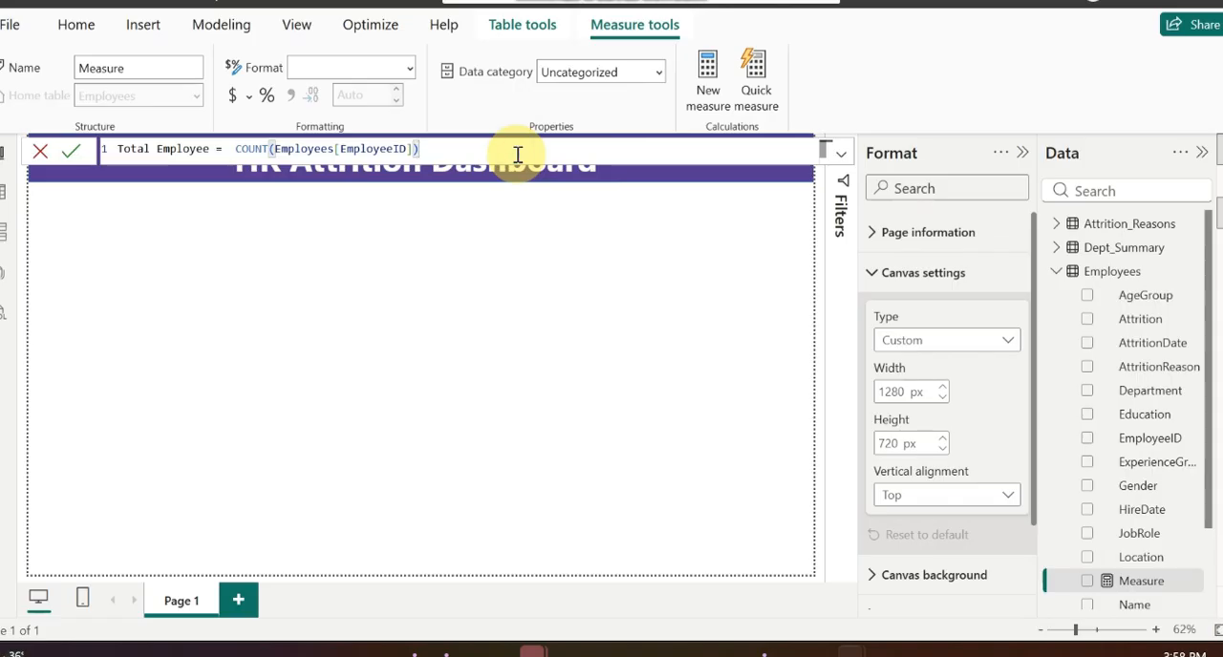
key("Return")
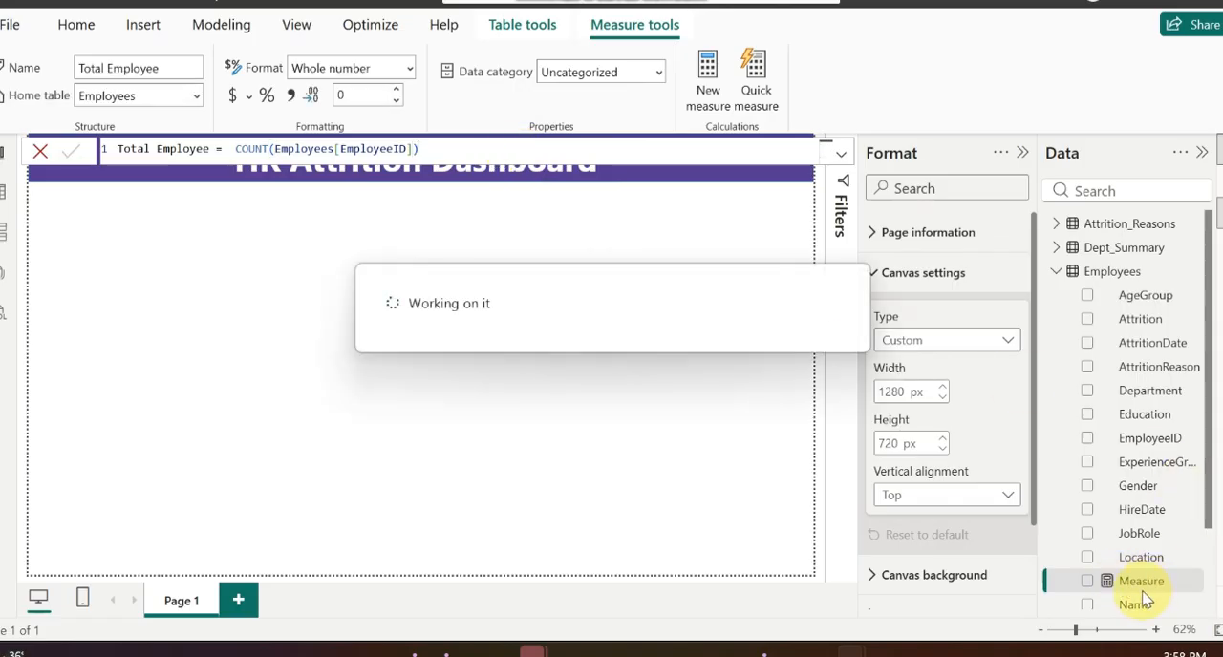
Step: Create another measure in the Employees table and name it "Total Attrition"
scroll(1144, 531, "up", 3)
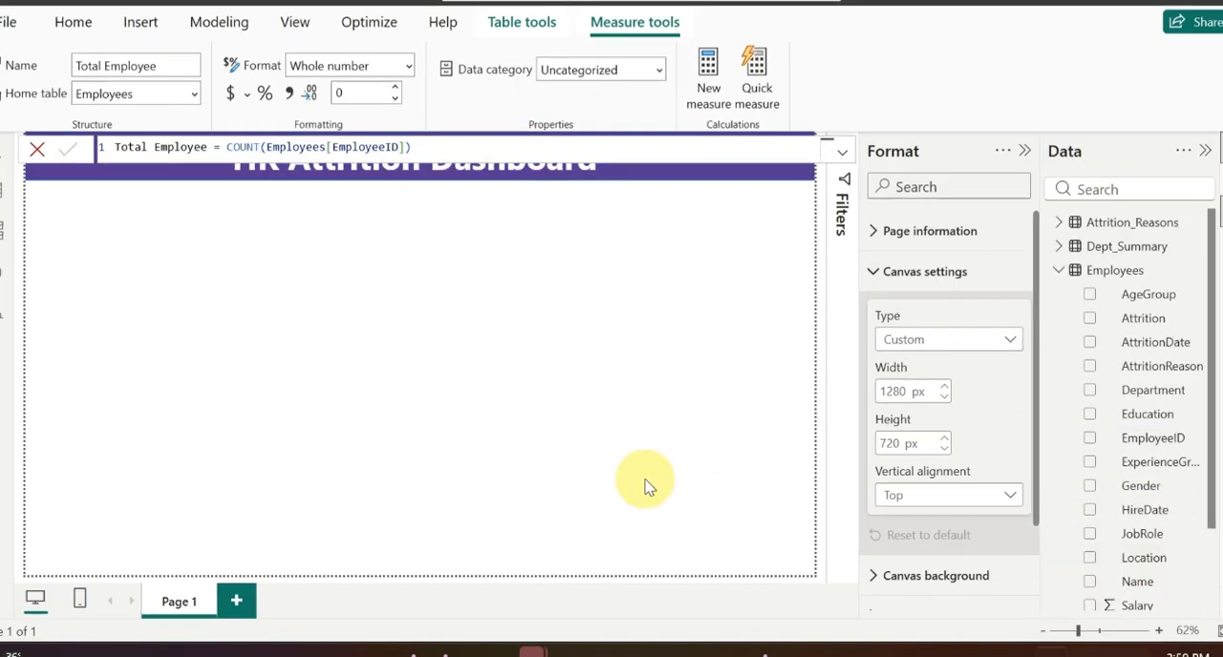
right_click(1098, 275)
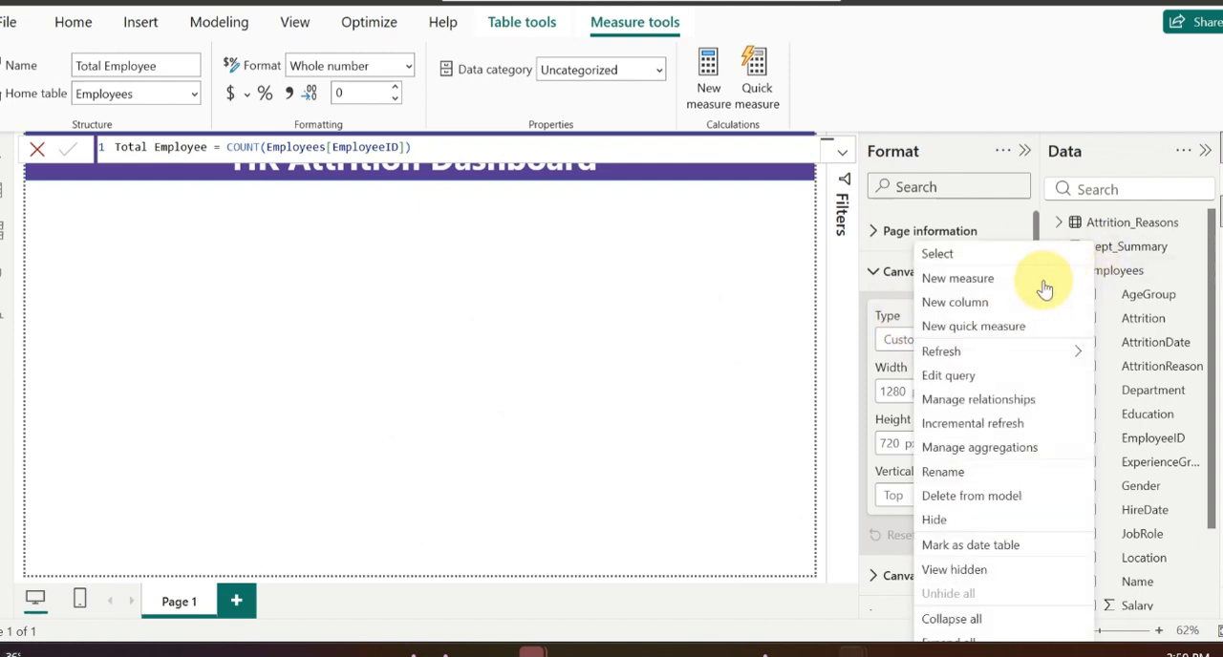
left_click(988, 285)
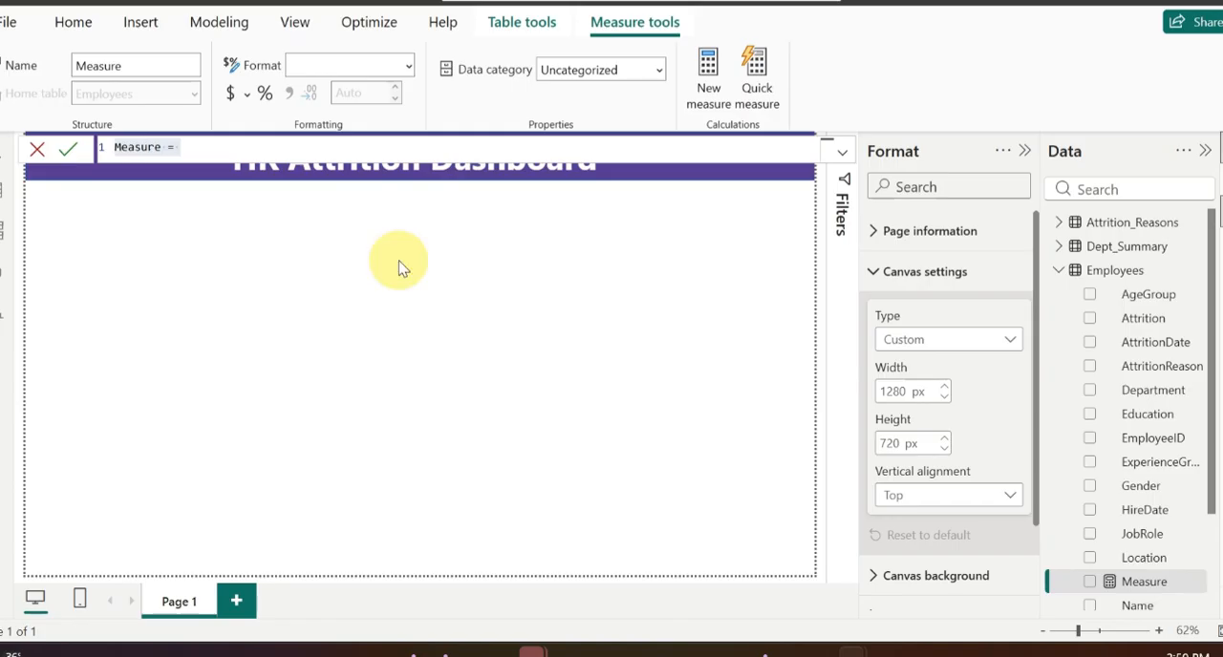
left_click(159, 147)
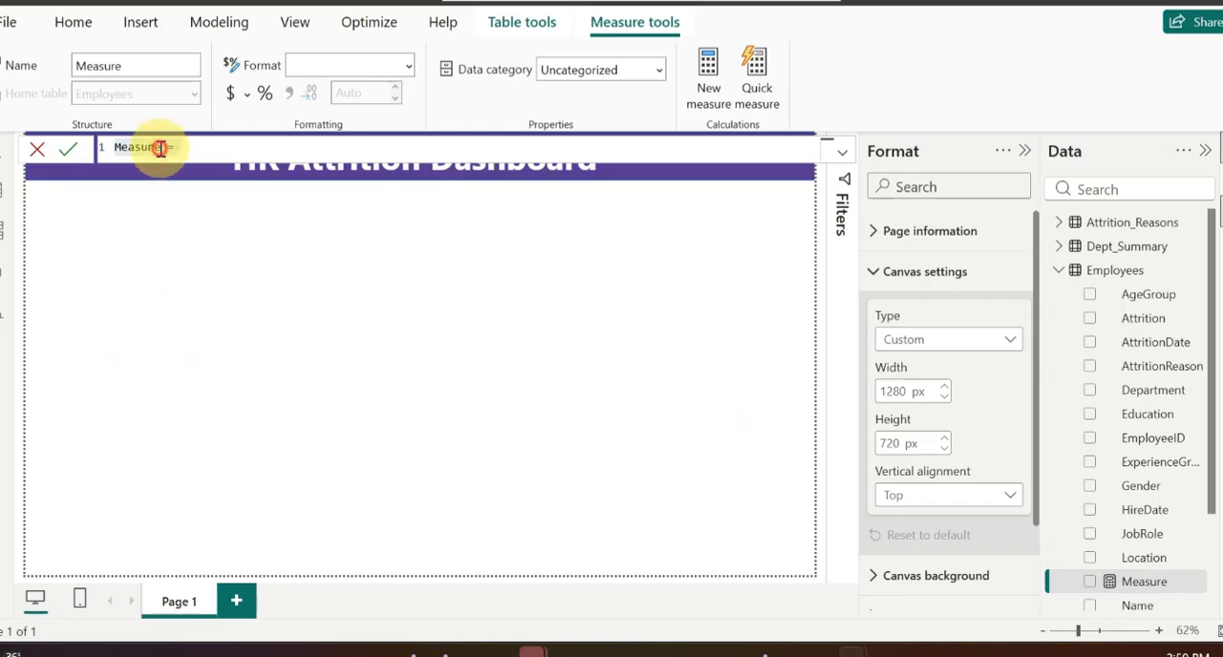
left_click(161, 147)
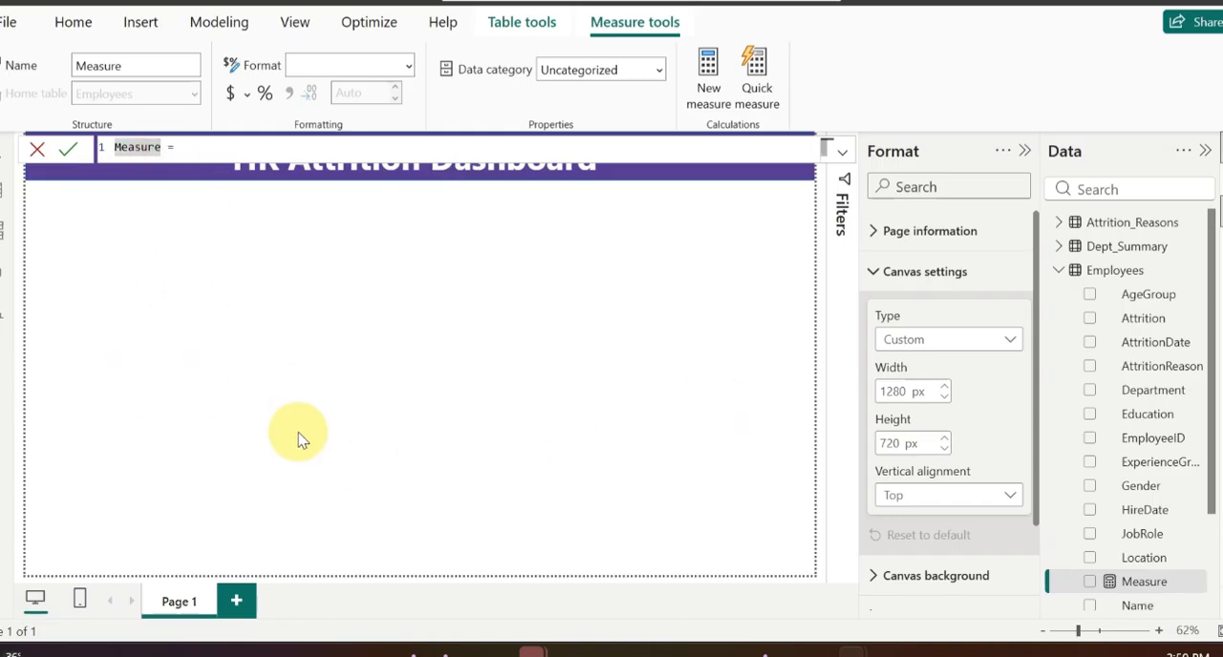
key("BackSpace")
key("BackSpace")
key("BackSpace")
key("BackSpace")
key("BackSpace")
key("BackSpace")
key("BackSpace")
type("To")
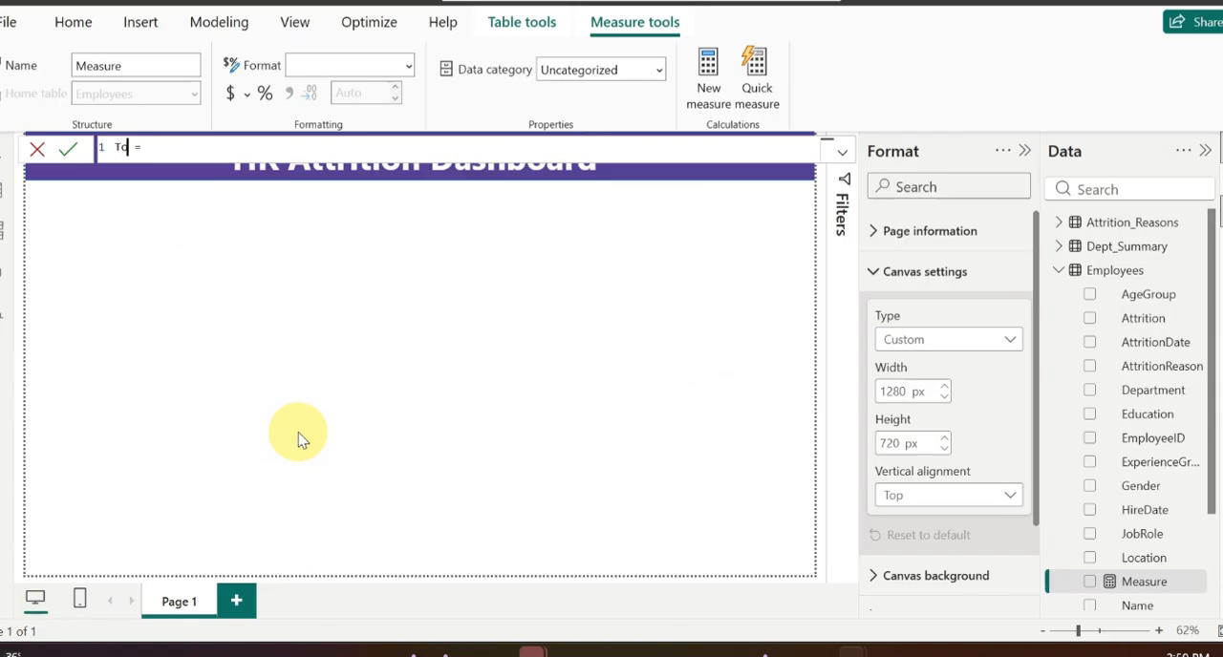
type("tal Attrition")
Step: Start the Total Attrition measure formula with COUNTROWS wrapping a FILTER function
key("End")
type("c")
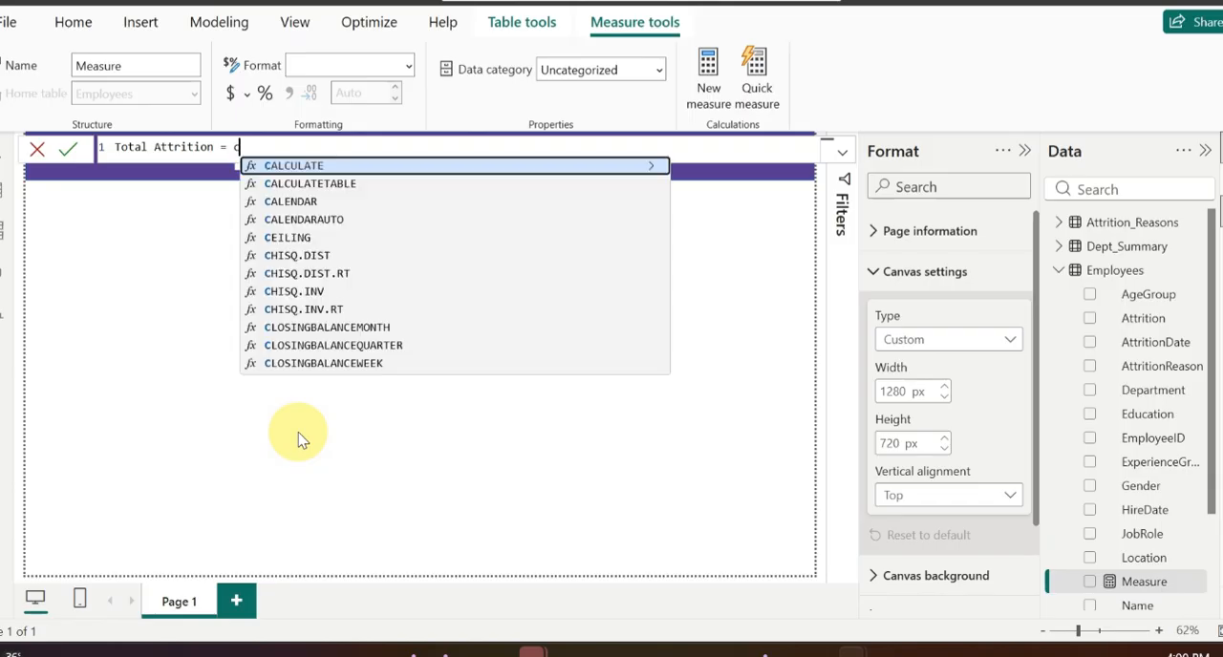
type("oun")
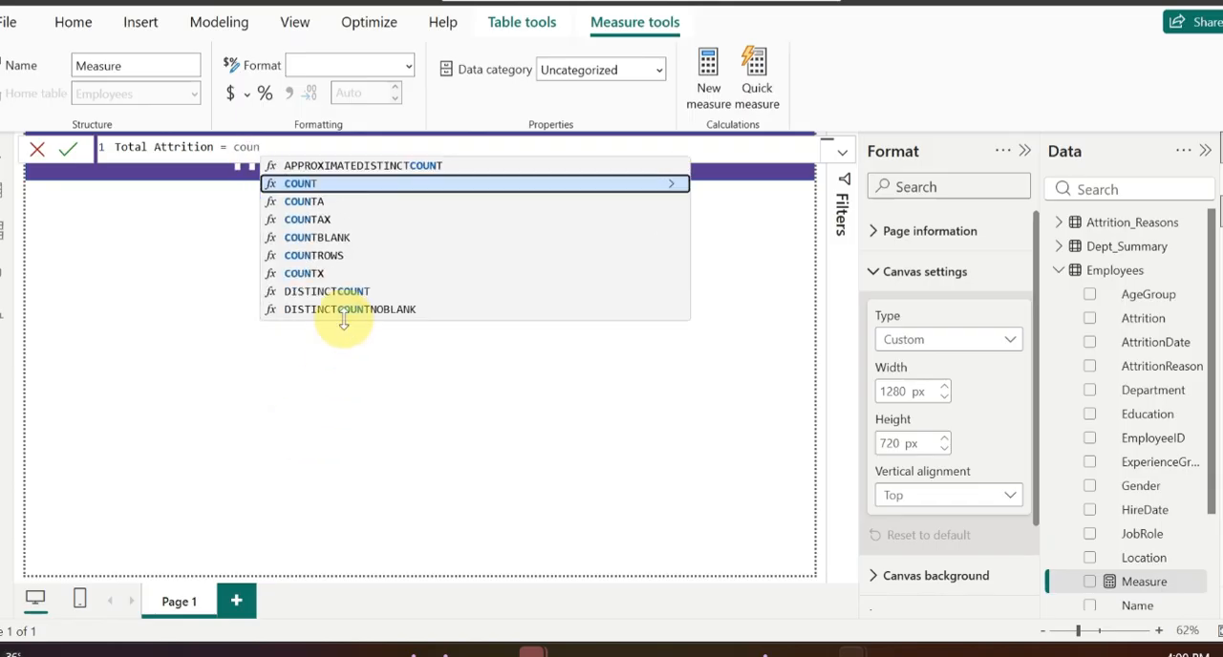
left_click(340, 254)
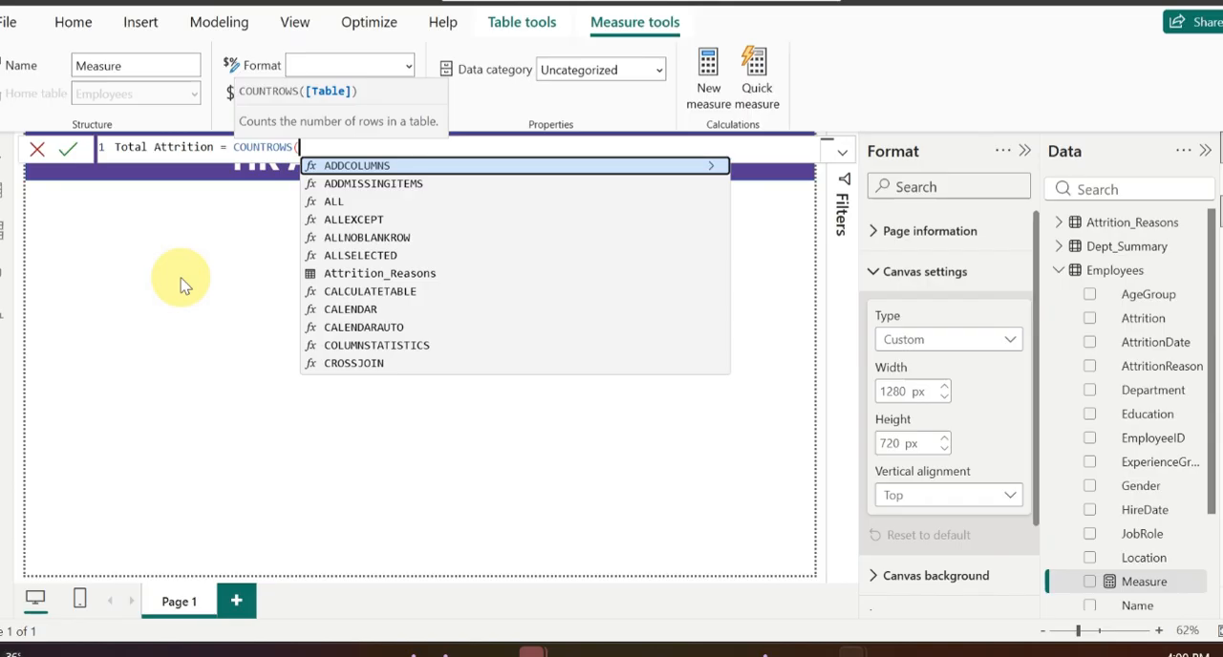
type("fil")
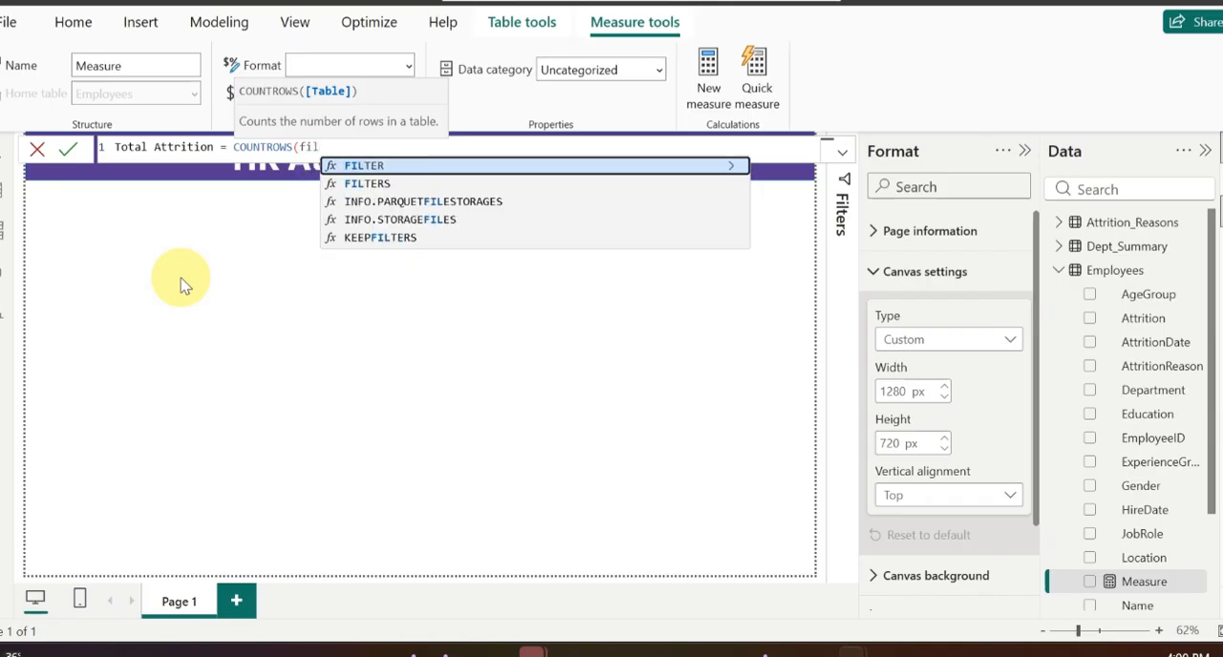
left_click(372, 167)
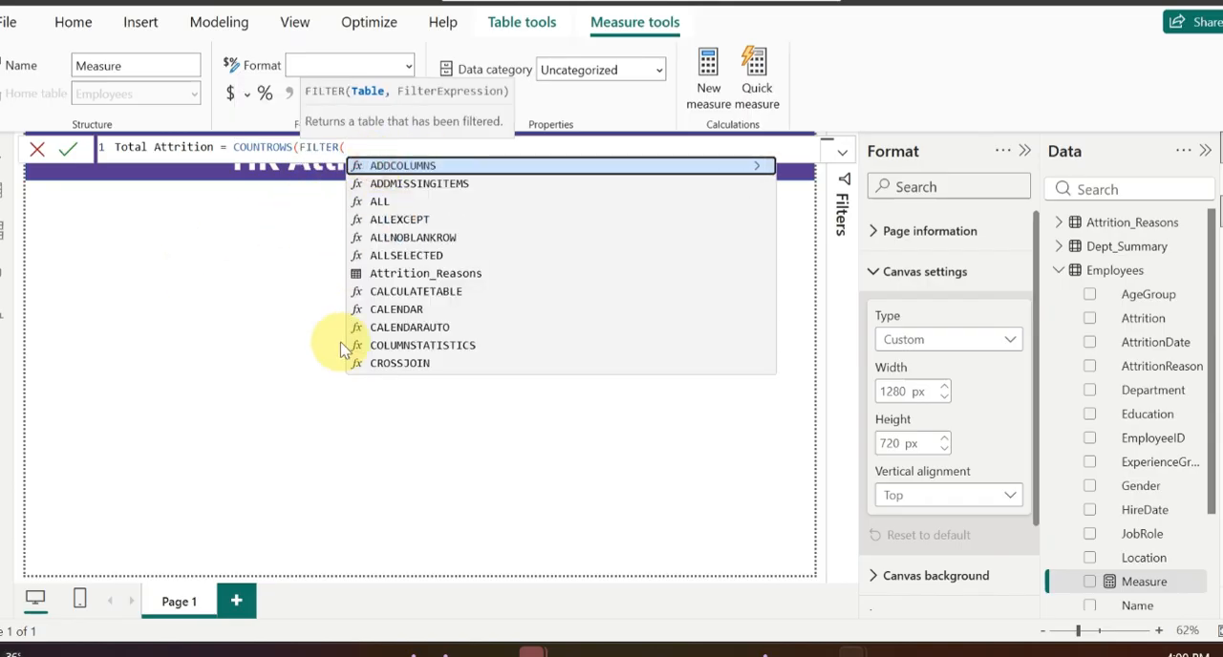
Step: Complete the FILTER with the Employees table and the condition Employees[Attrition]="Yes", and commit the Total Attrition formula
type("emp")
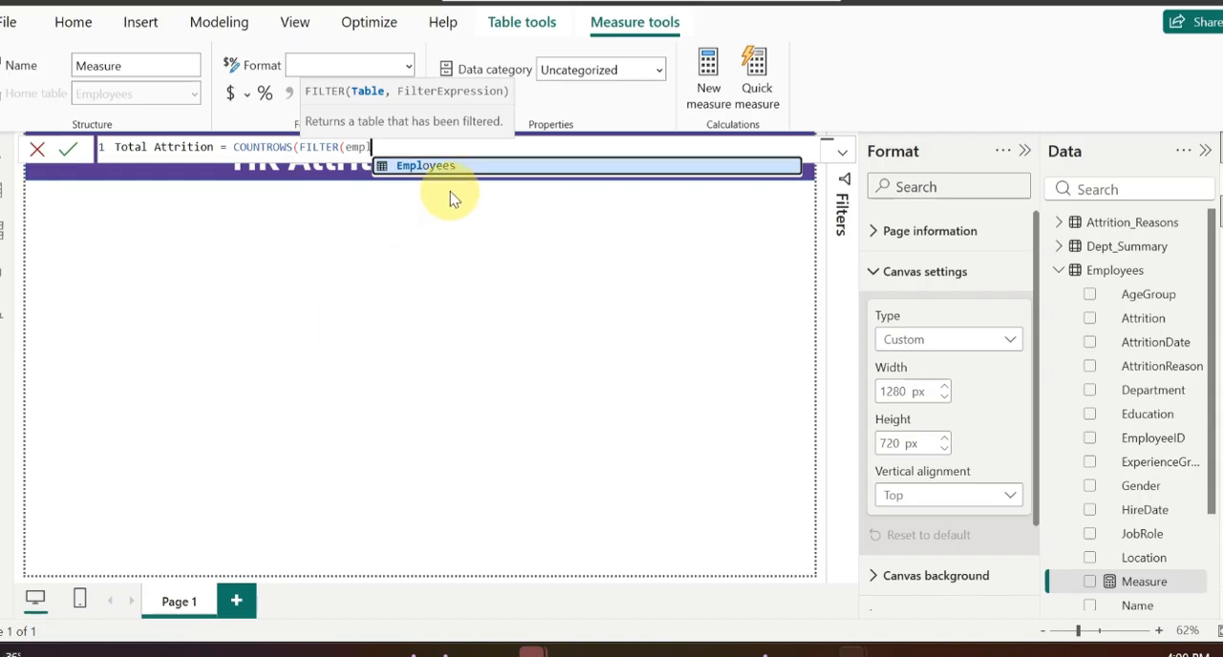
left_click(451, 165)
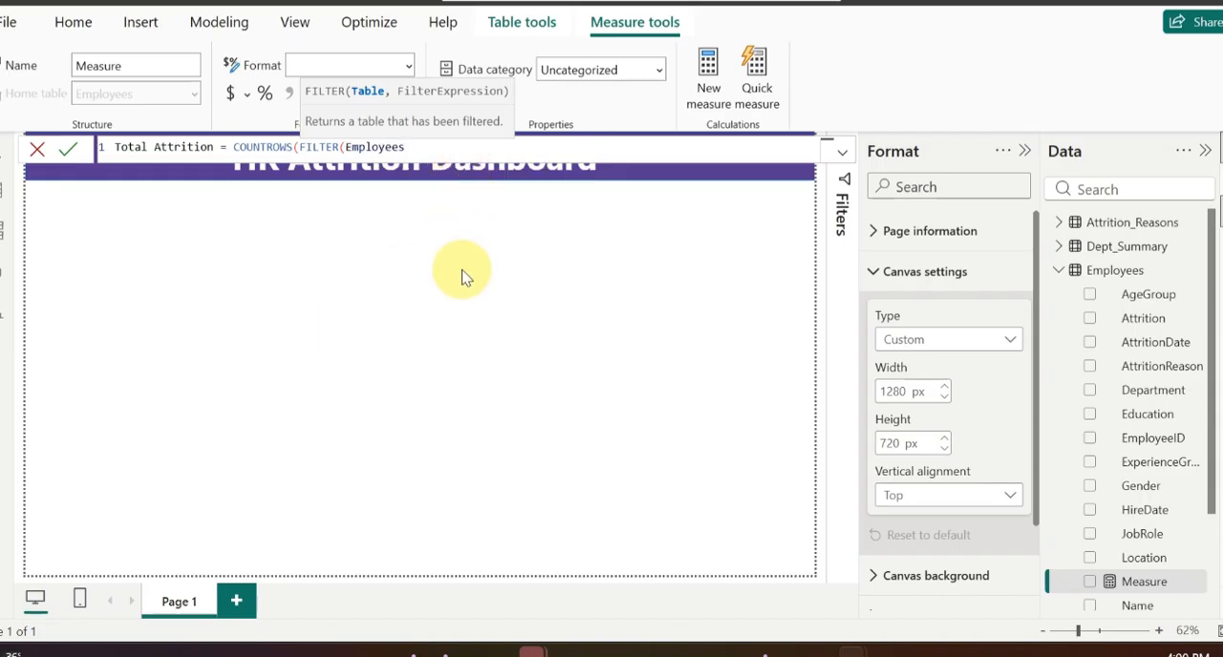
type(", e")
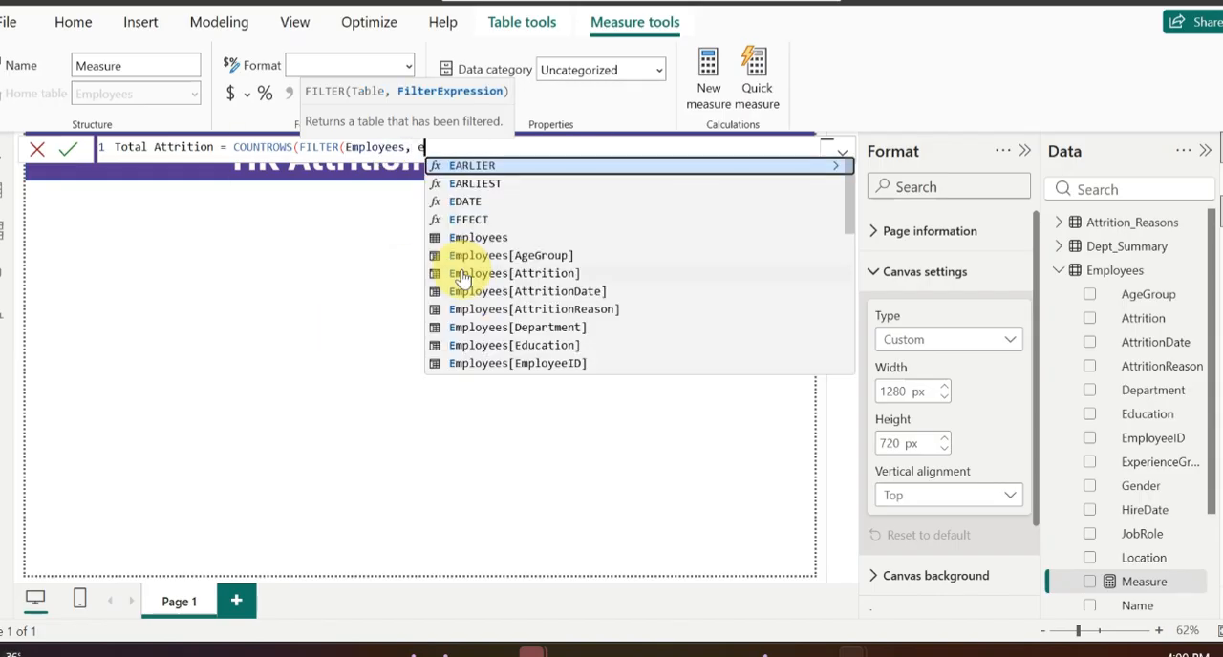
type("mp")
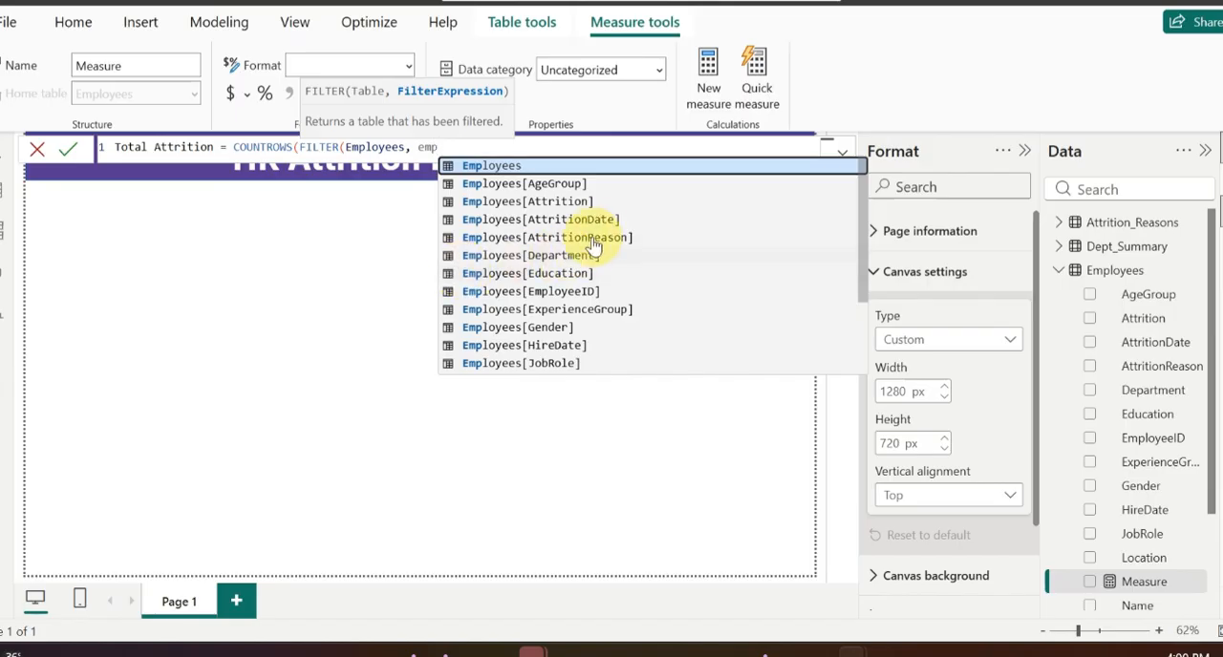
left_click(551, 201)
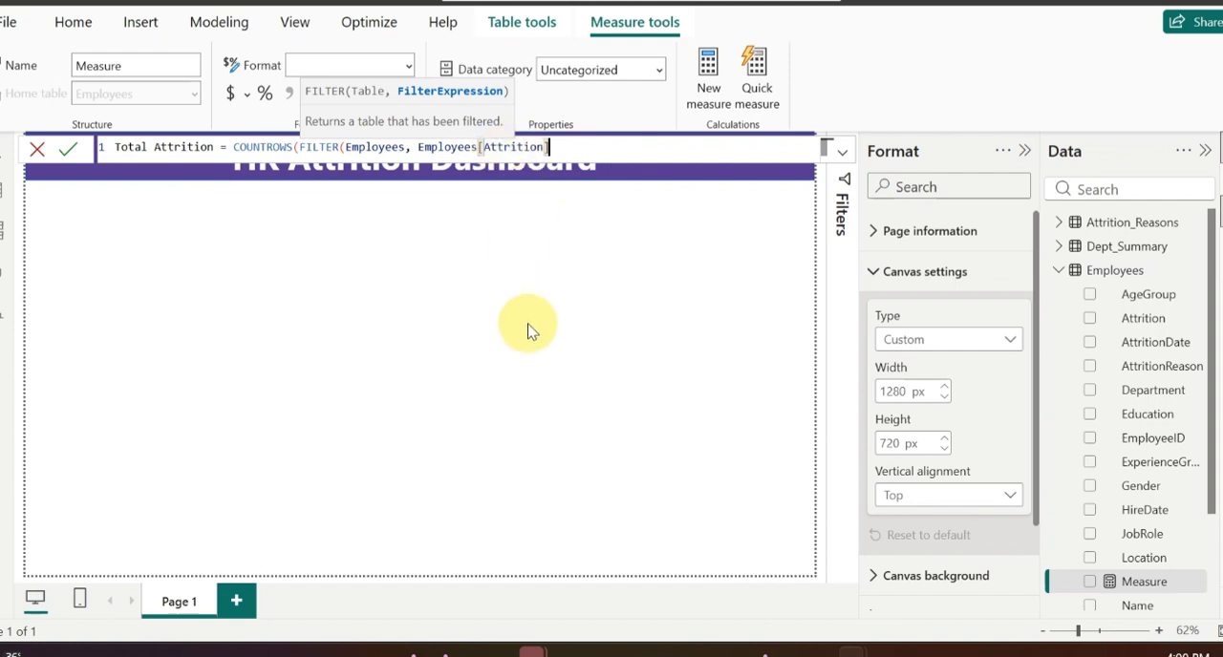
type("=\"Yes\"))")
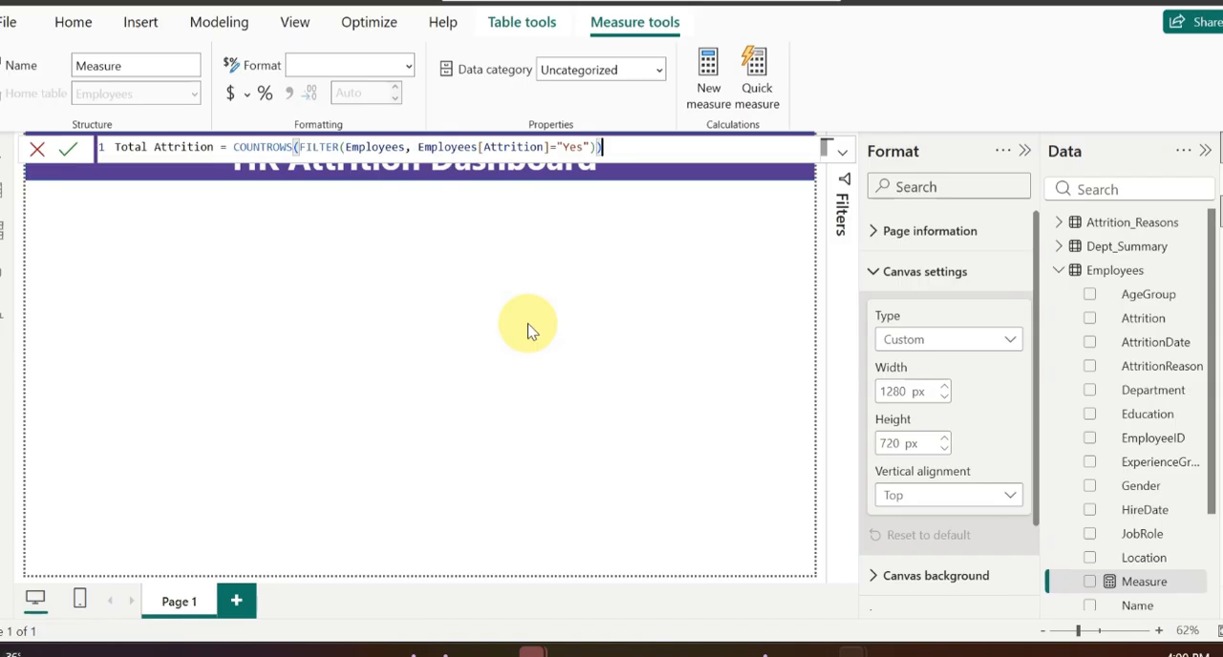
key("Return")
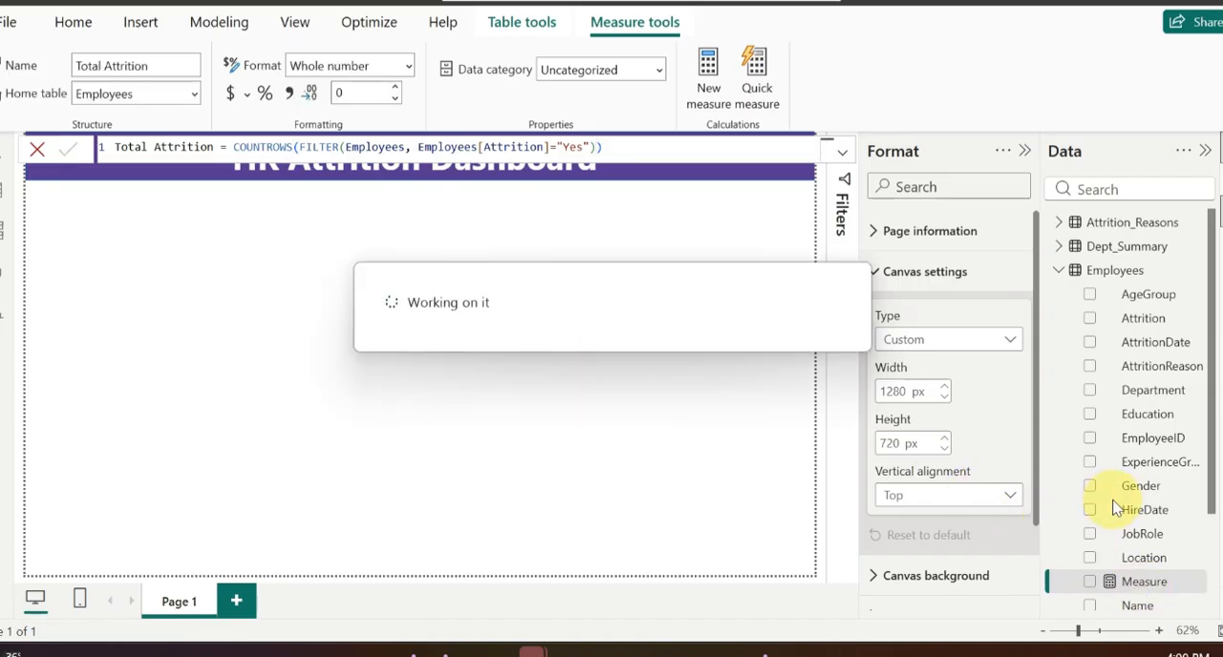
Step: Create a new measure in the Employees table and name it "Employee Growth Rate"
scroll(1137, 540, "down", 3)
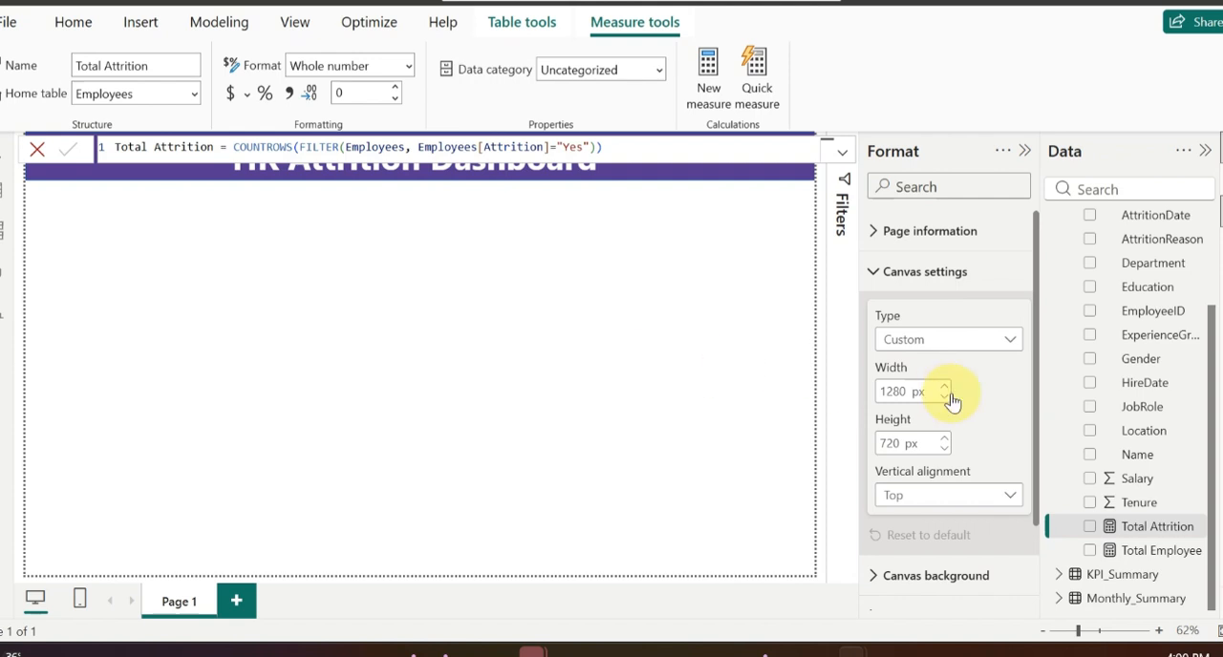
scroll(1070, 388, "up", 3)
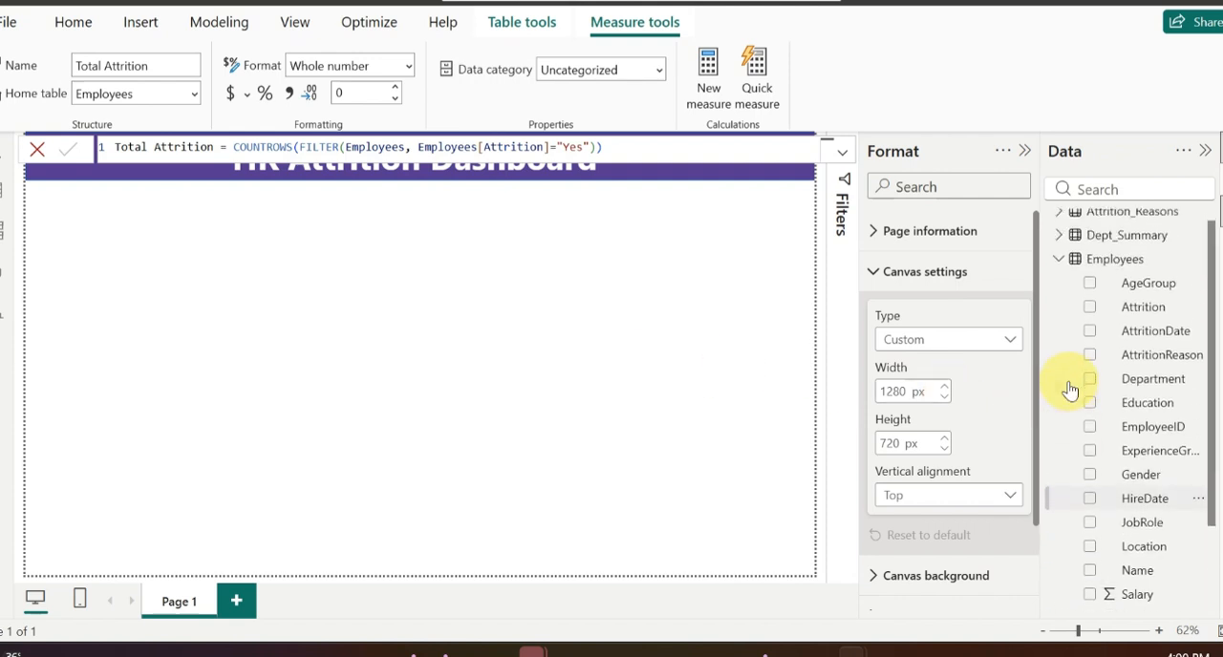
right_click(1099, 266)
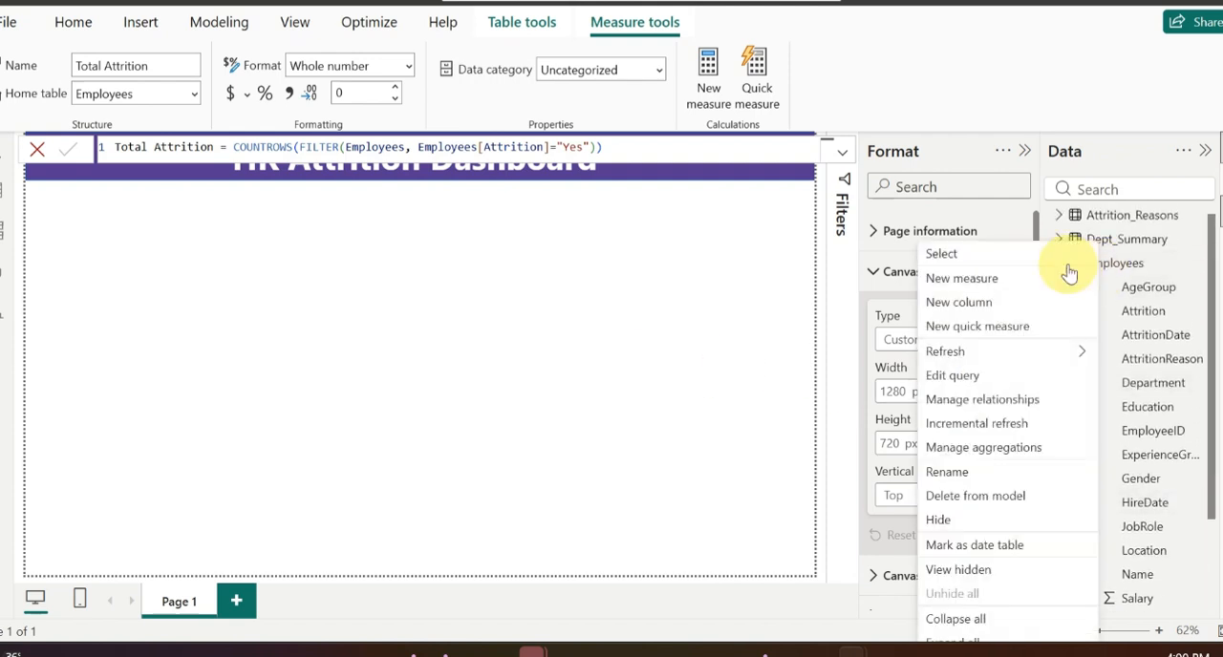
left_click(984, 280)
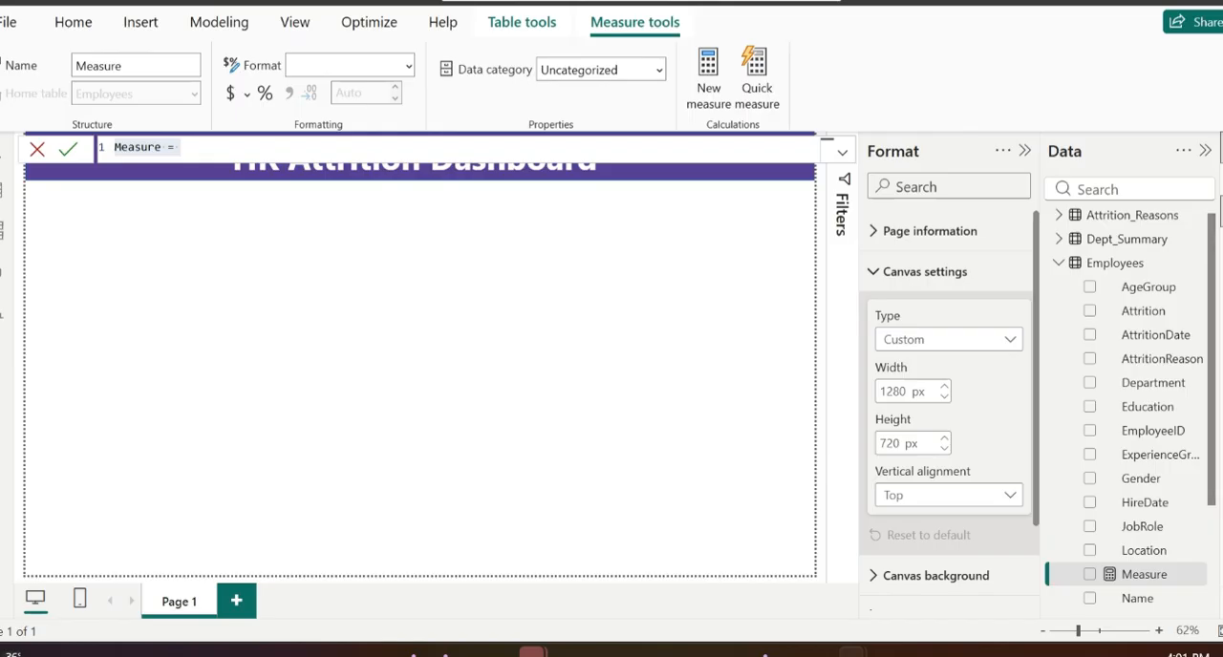
left_click(160, 150)
left_click(158, 149)
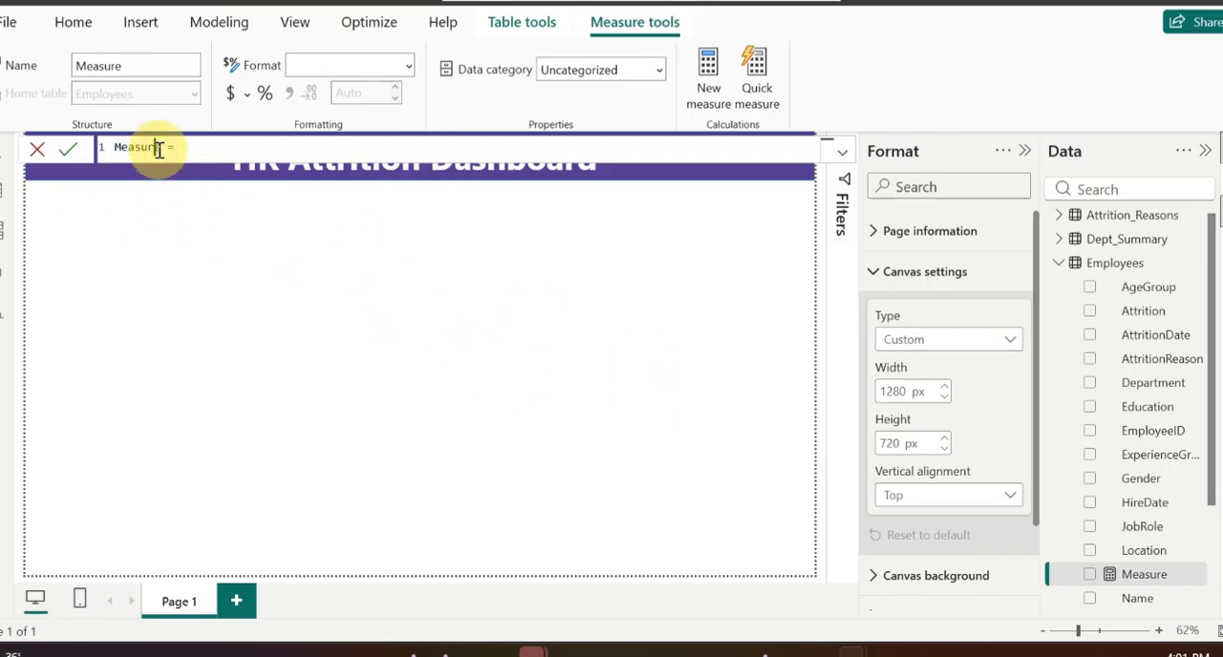
key("BackSpace")
key("BackSpace")
key("BackSpace")
key("BackSpace")
key("BackSpace")
key("BackSpace")
key("BackSpace")
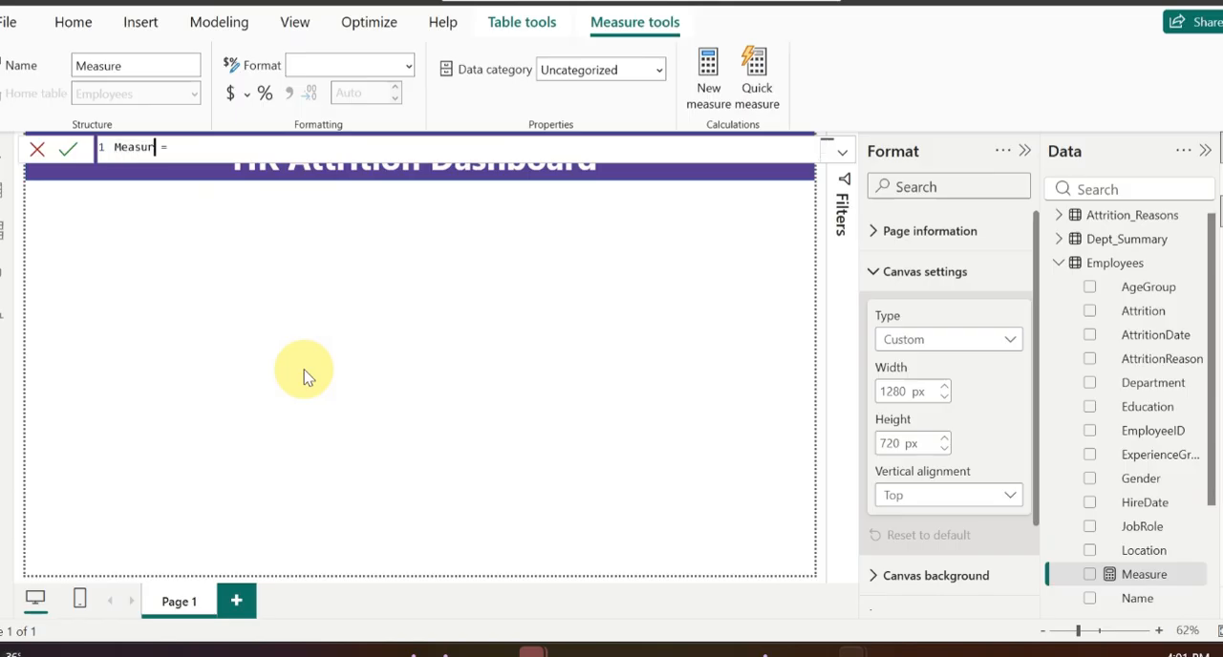
type("Employee Growth Rate")
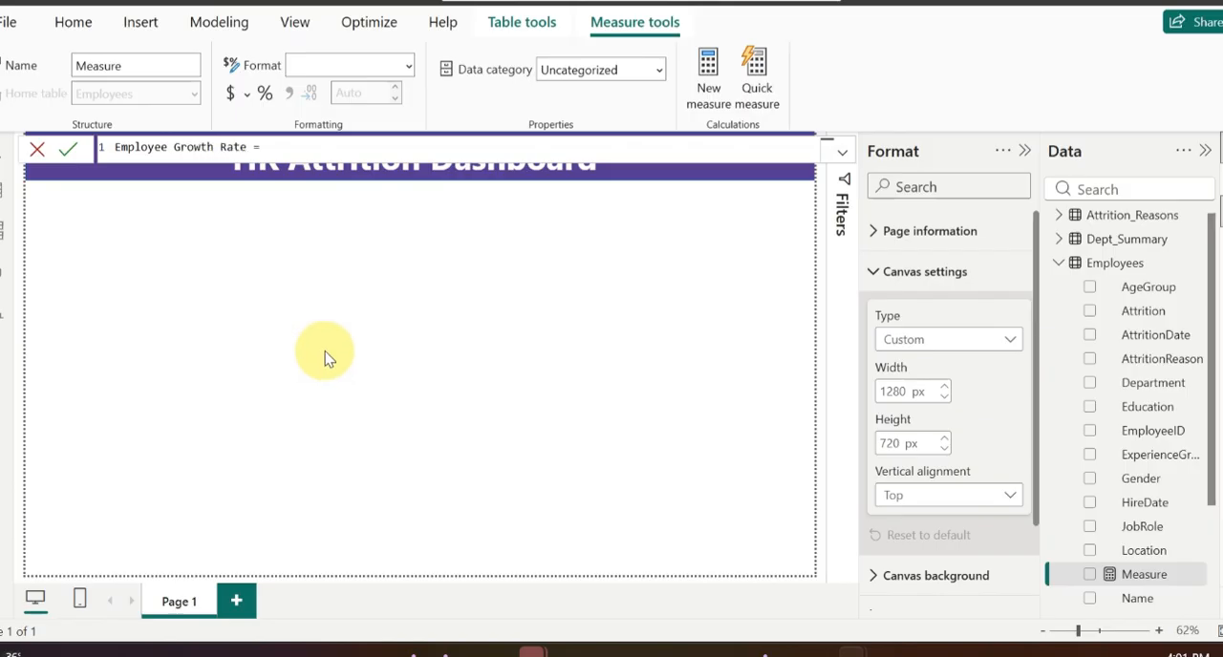
Step: Change the new measure's name to "Employee Growth %"
key("BackSpace")
key("BackSpace")
key("BackSpace")
key("BackSpace")
type("%")
Step: Start the Employee Growth % formula with nested VALUE, SUBSTITUTE and CALCULATE functions
key("End")
type("val")
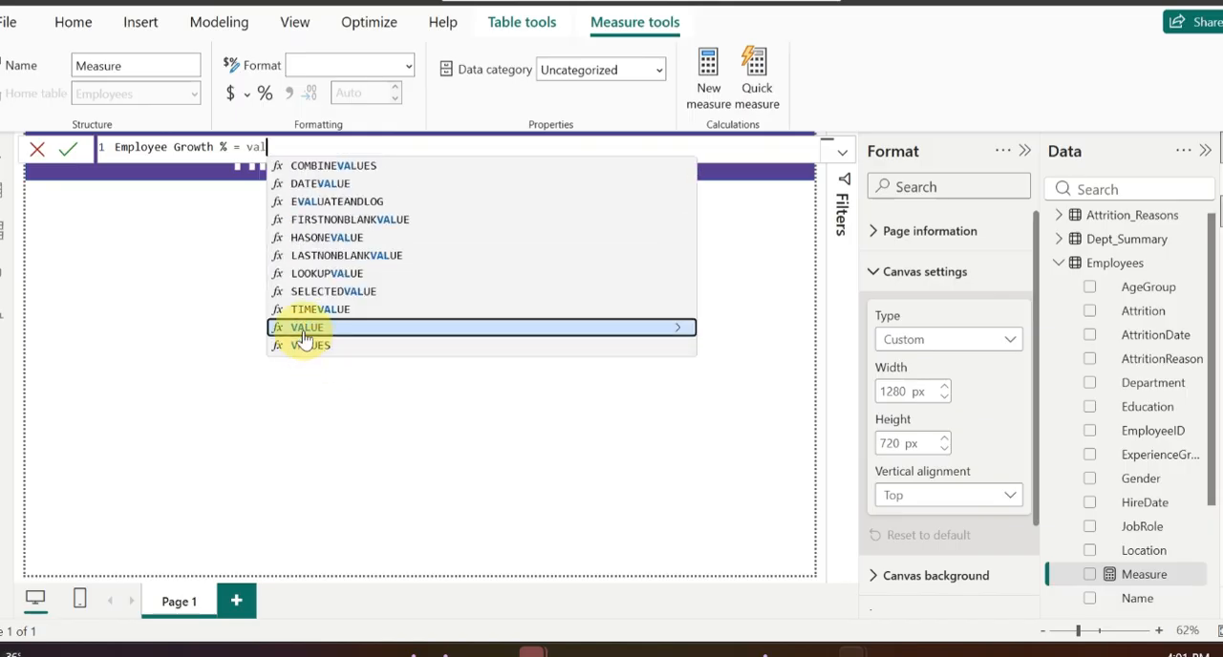
left_click(305, 329)
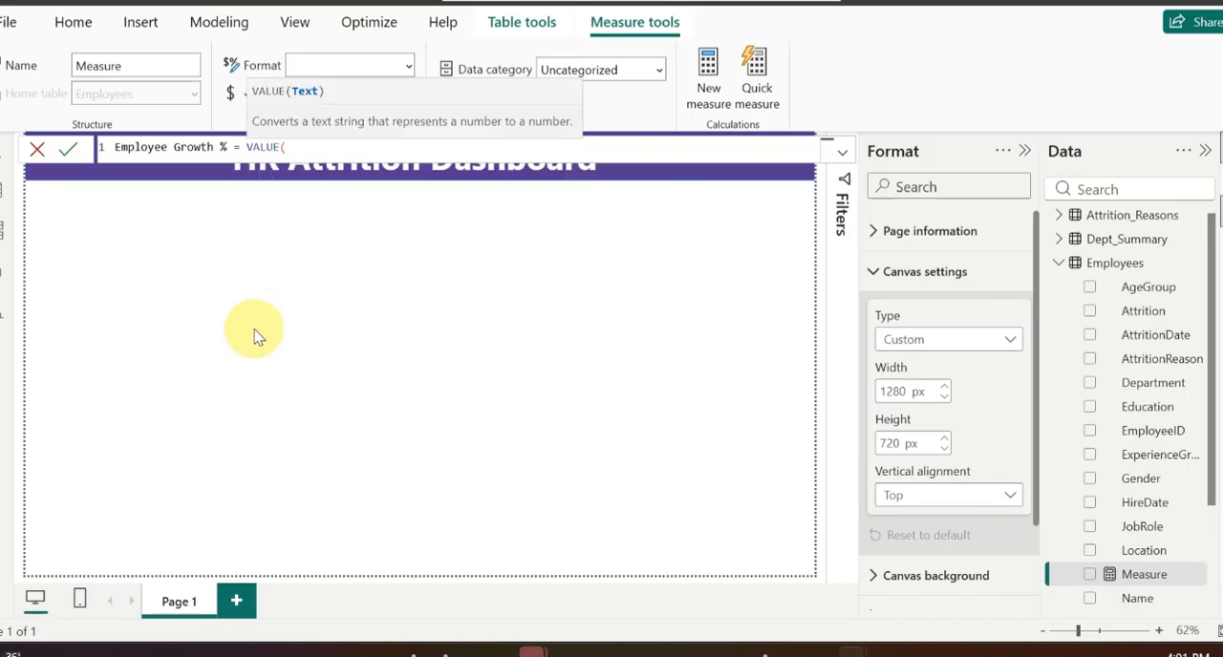
type("subs")
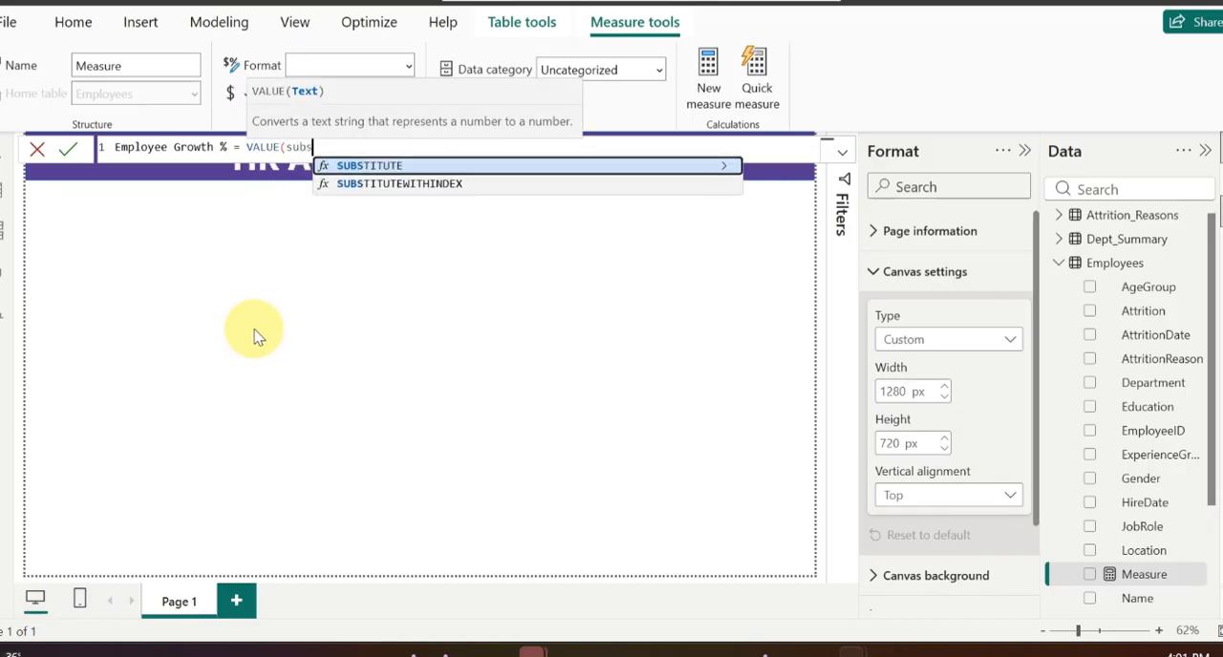
left_click(389, 167)
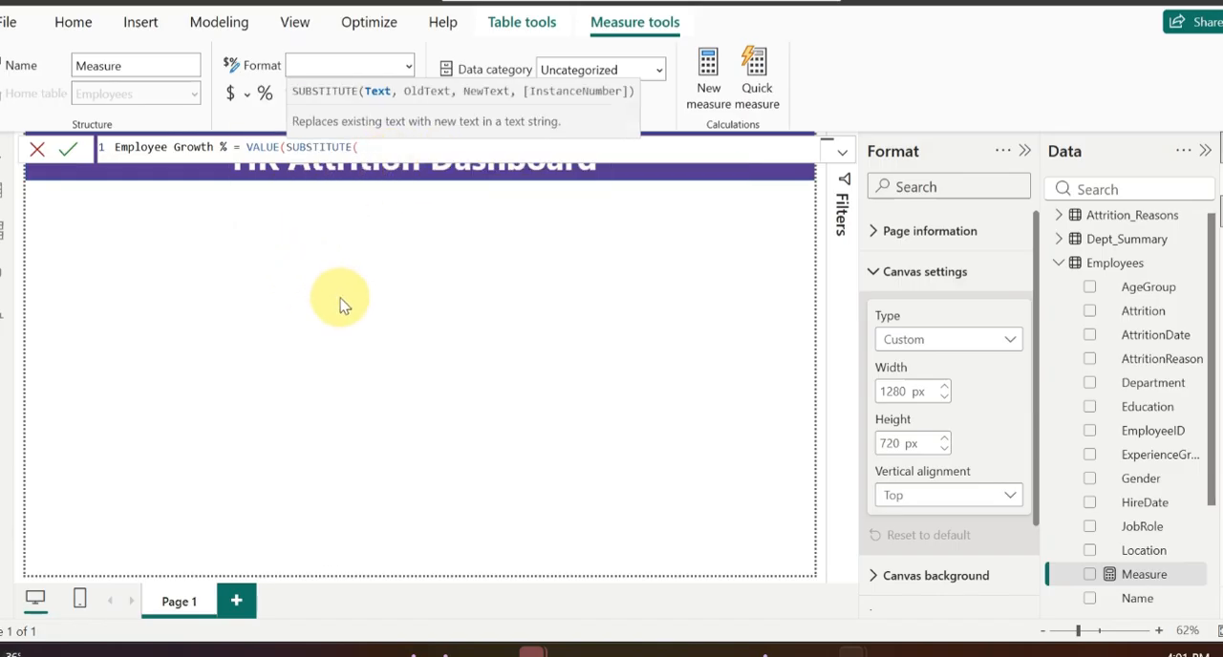
type("calc")
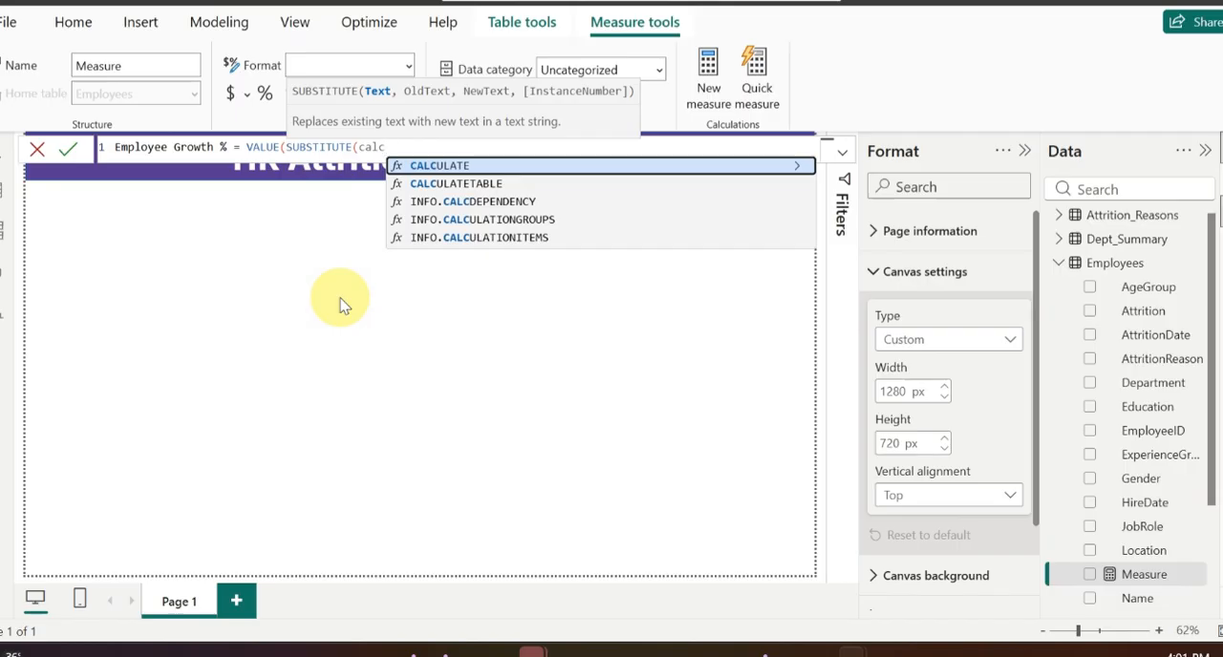
left_click(440, 168)
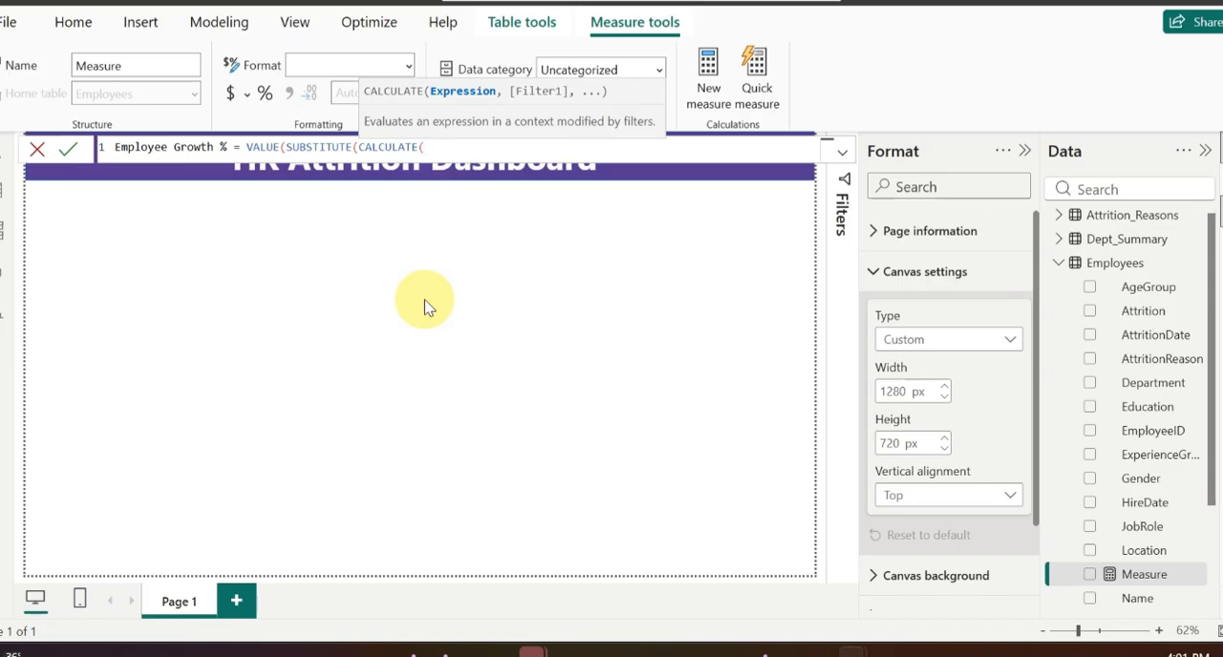
Step: Enter MAX(KPI_Summary[vs_LastYear]) as the CALCULATE expression
type("MA")
left_click(509, 253)
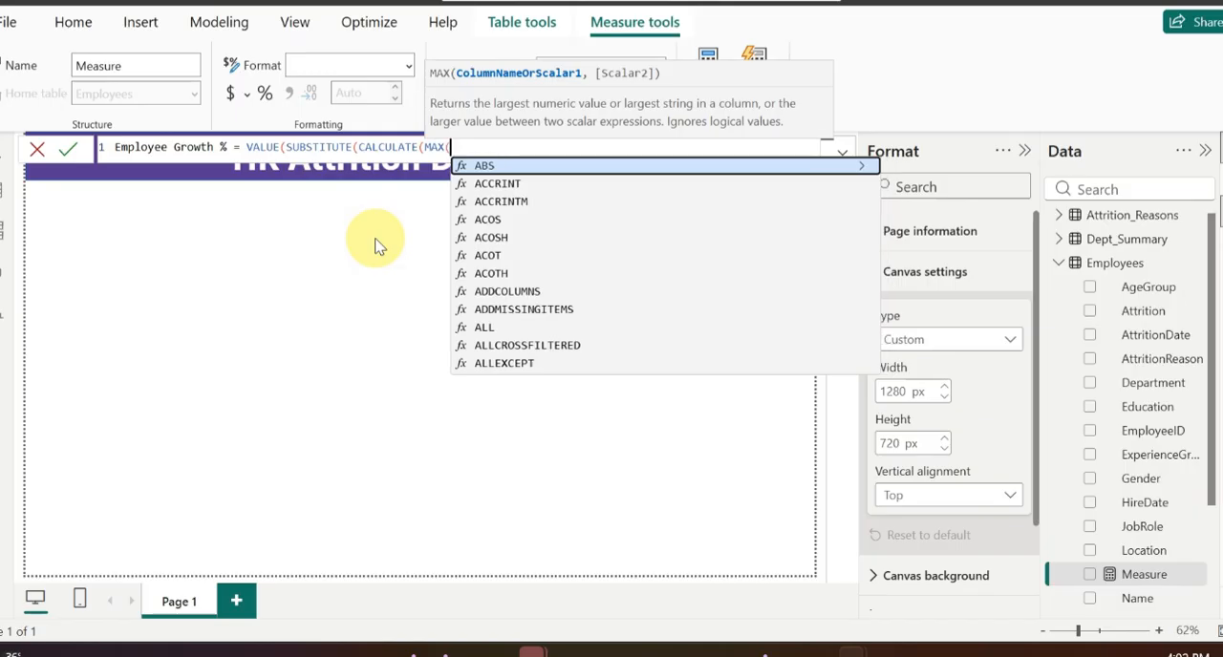
type("kp")
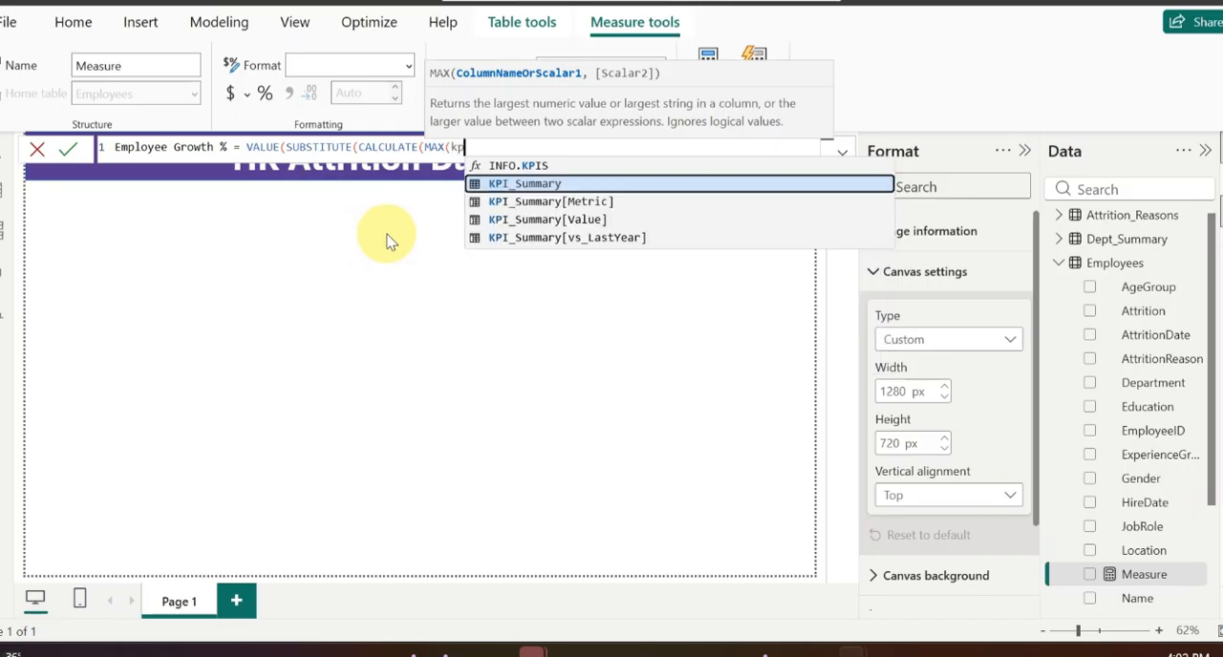
left_click(588, 246)
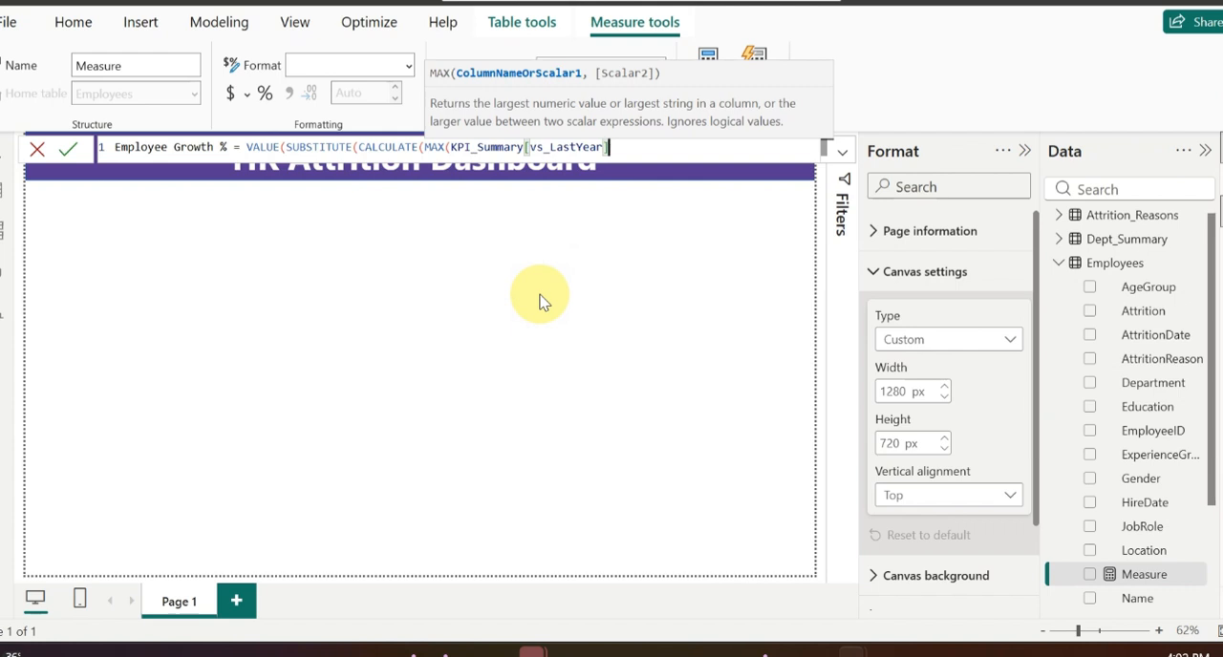
type(")")
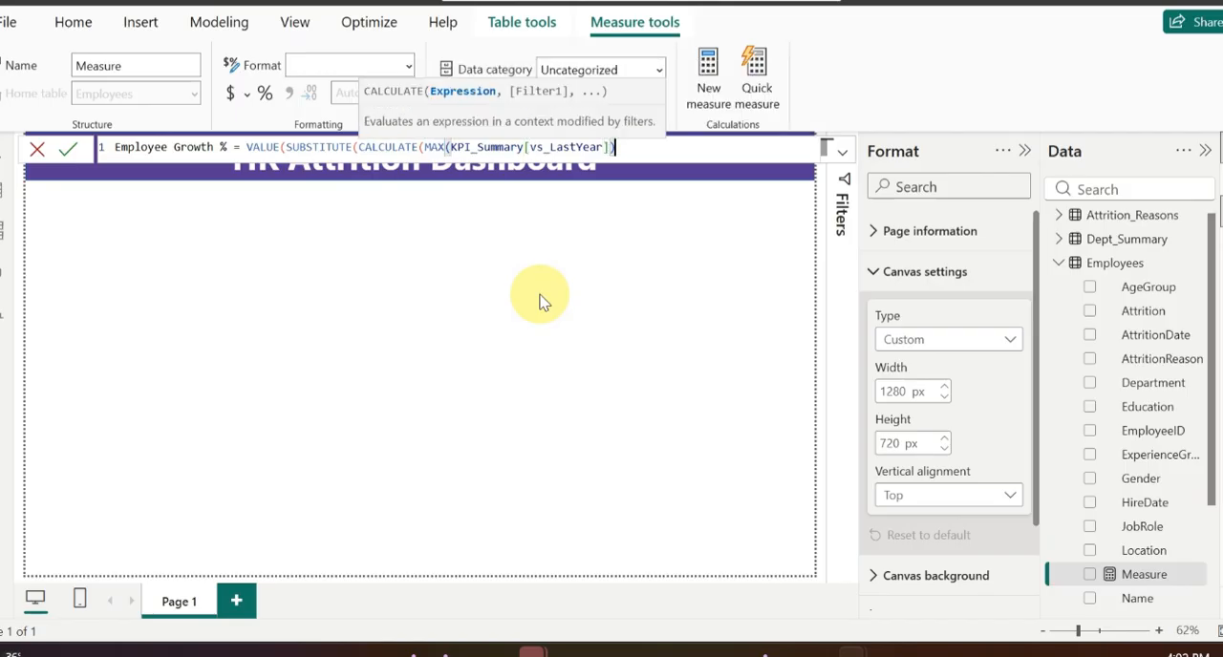
type(", ")
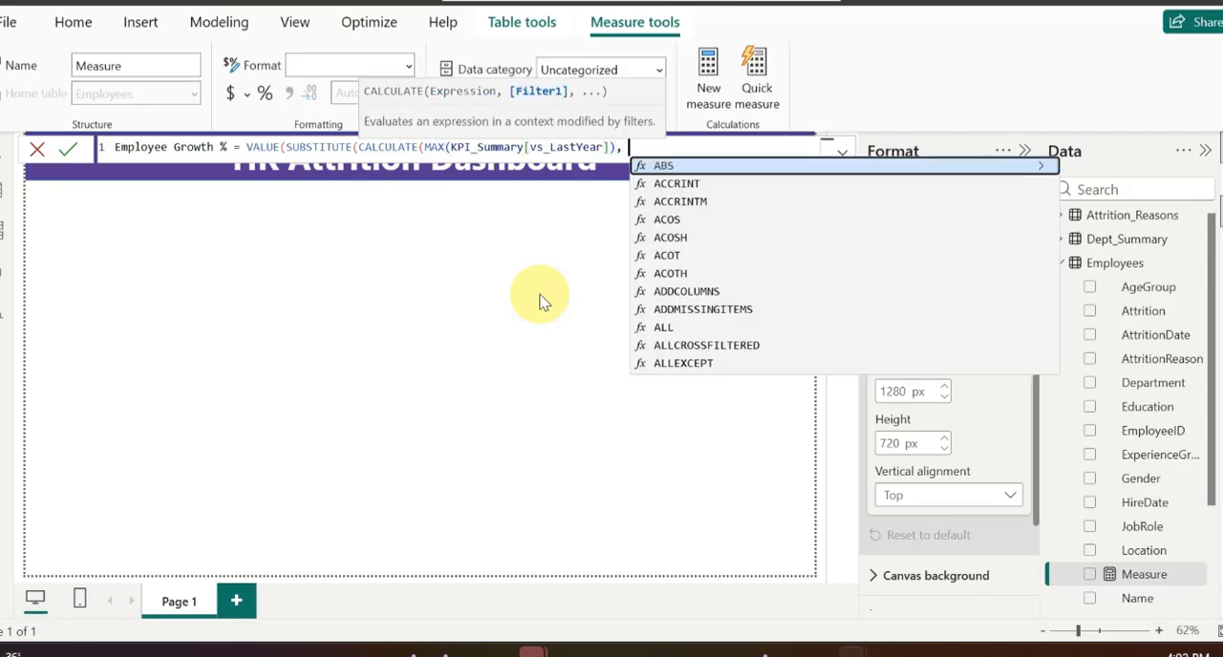
type("kp")
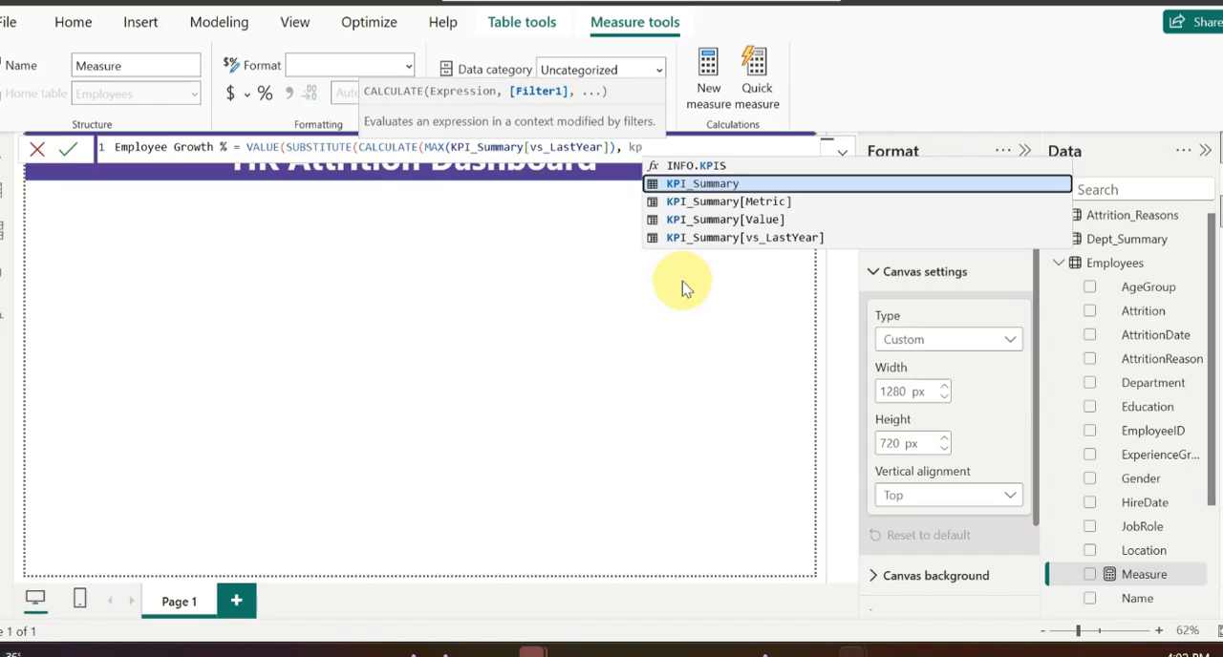
Step: Add the CALCULATE filter KPI_Summary[Metric]="Total Employees"
left_click(767, 202)
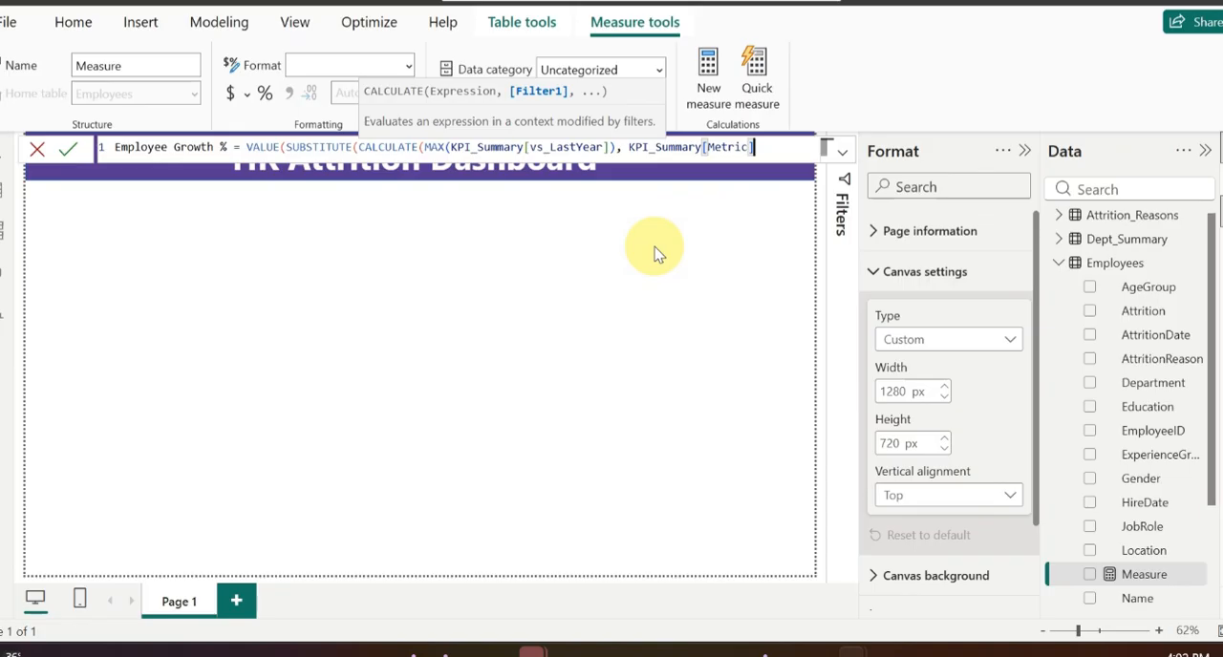
type("=\"Total")
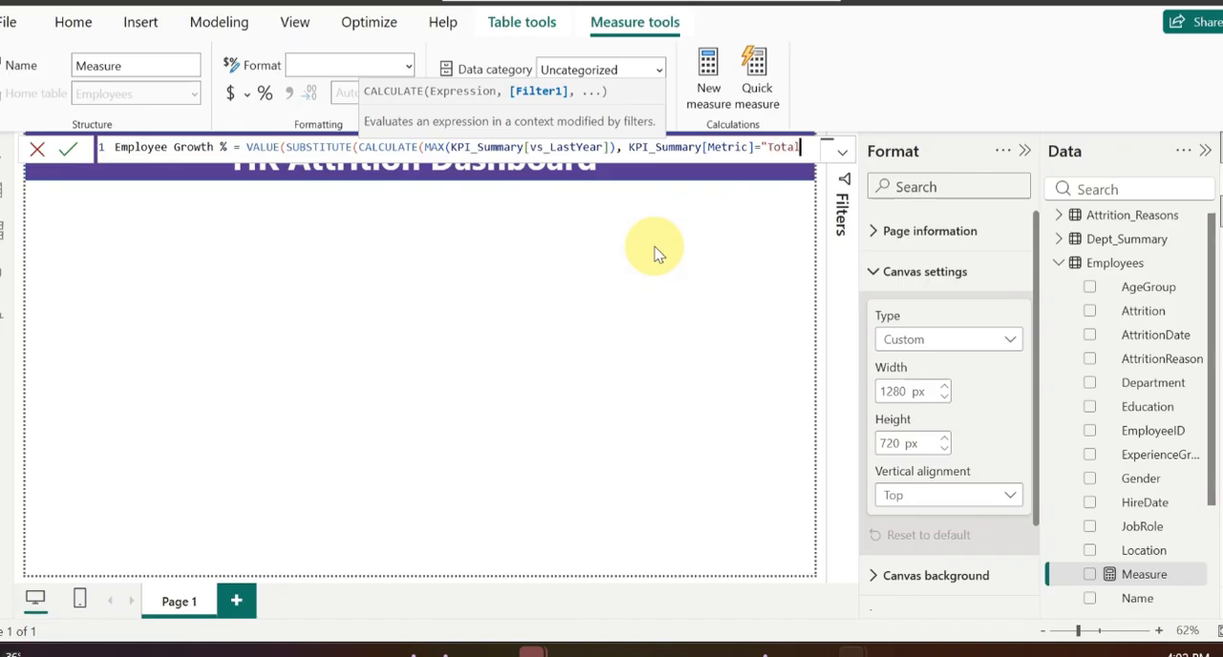
type(" Employ")
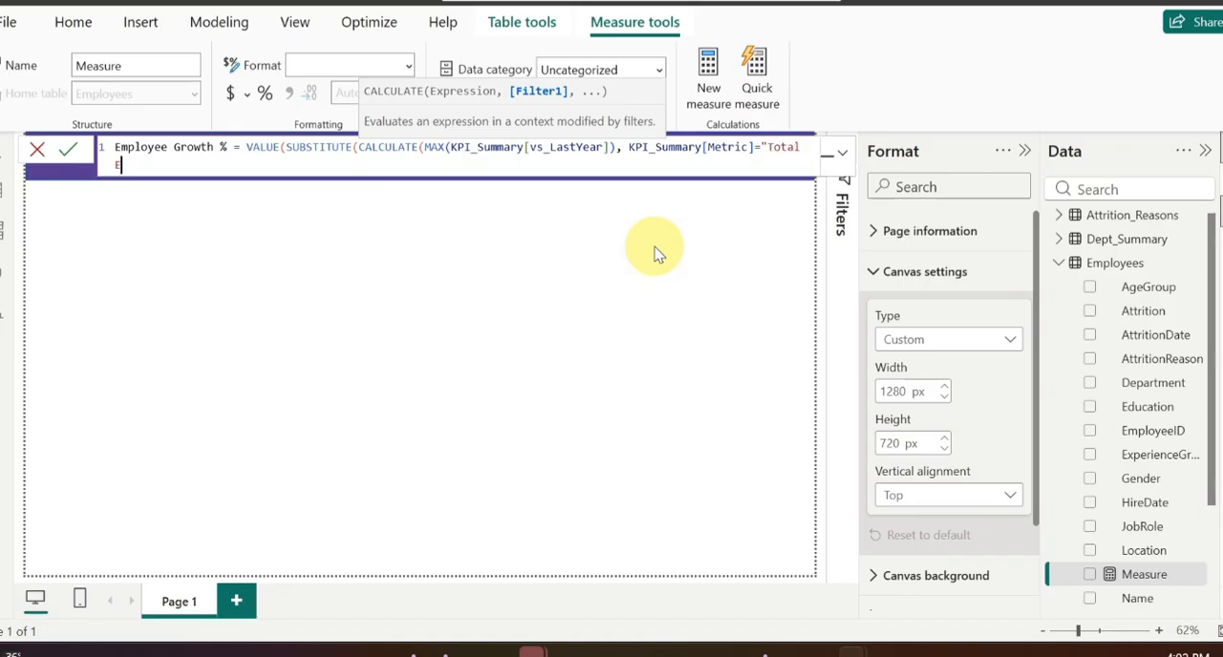
type("ees\"),")
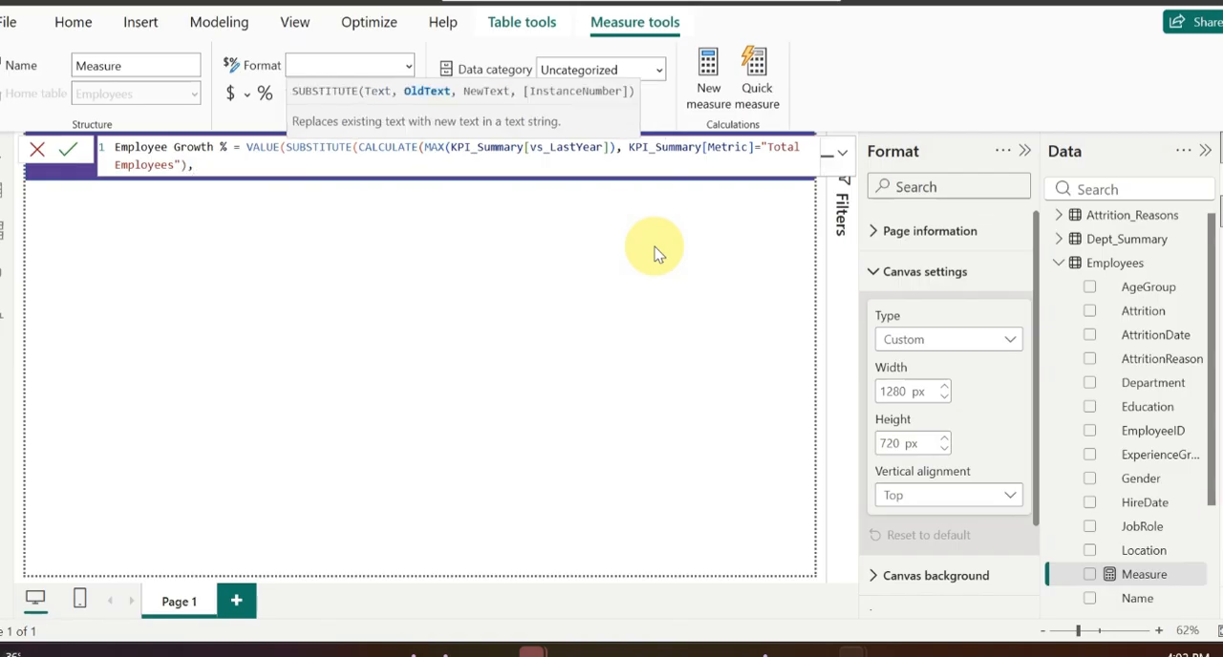
type("\"\"))")
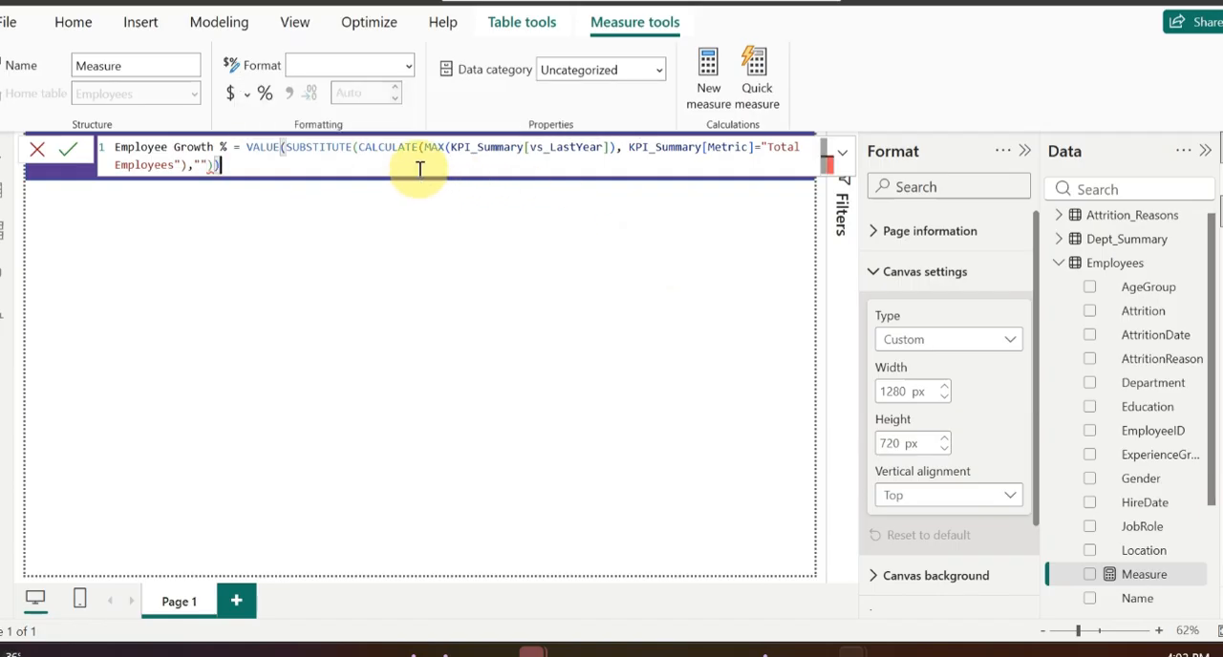
Step: Close the CALCULATE call in the Employee Growth % formula and enter "%" as SUBSTITUTE's old text
key("BackSpace")
key("BackSpace")
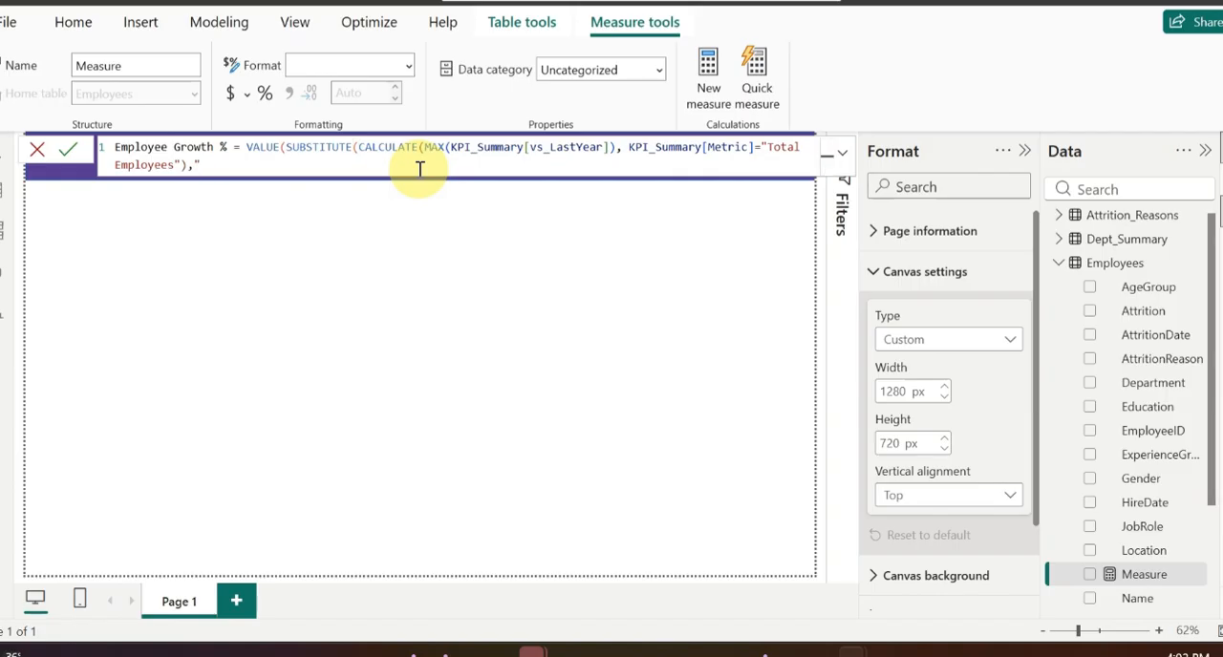
type("%")
type("\",")
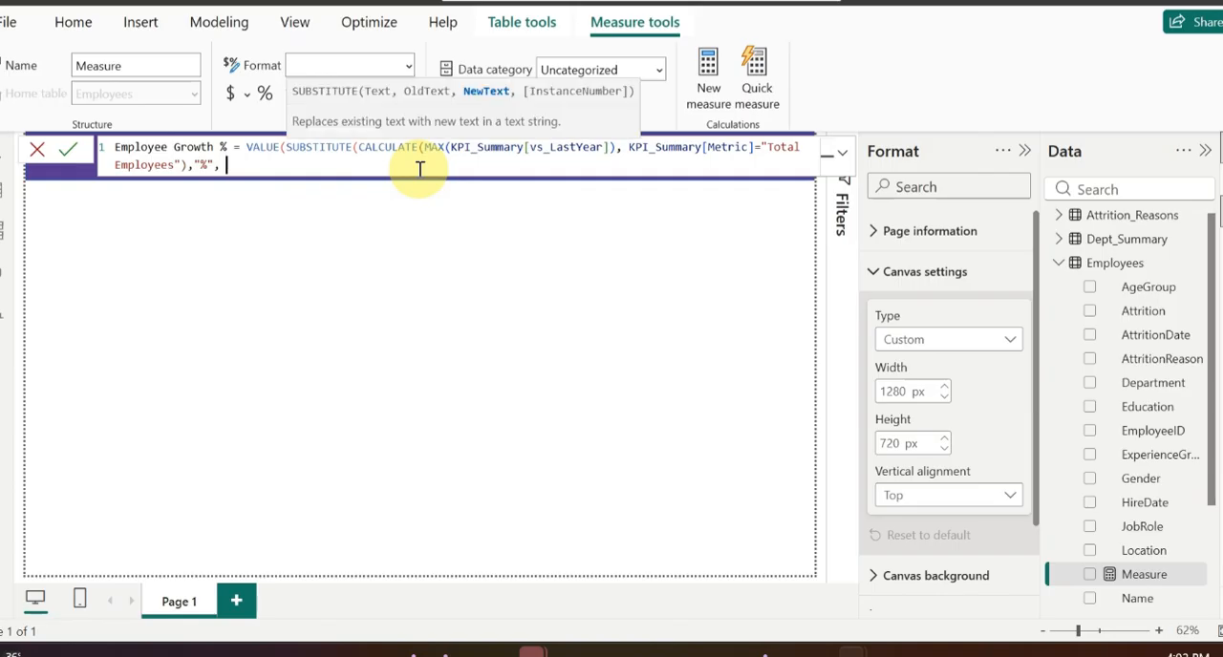
type(" \"\"")
Step: Enter an empty string as SUBSTITUTE's new text, close both functions and commit the Employee Growth % measure
type("))")
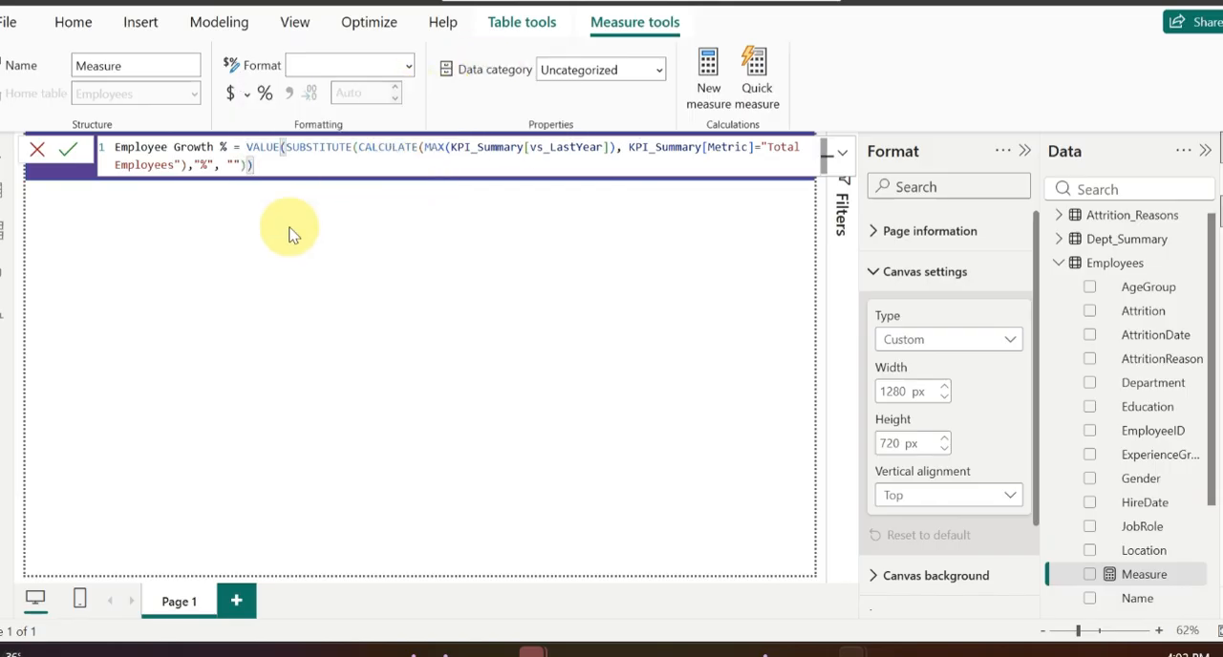
left_click(290, 163)
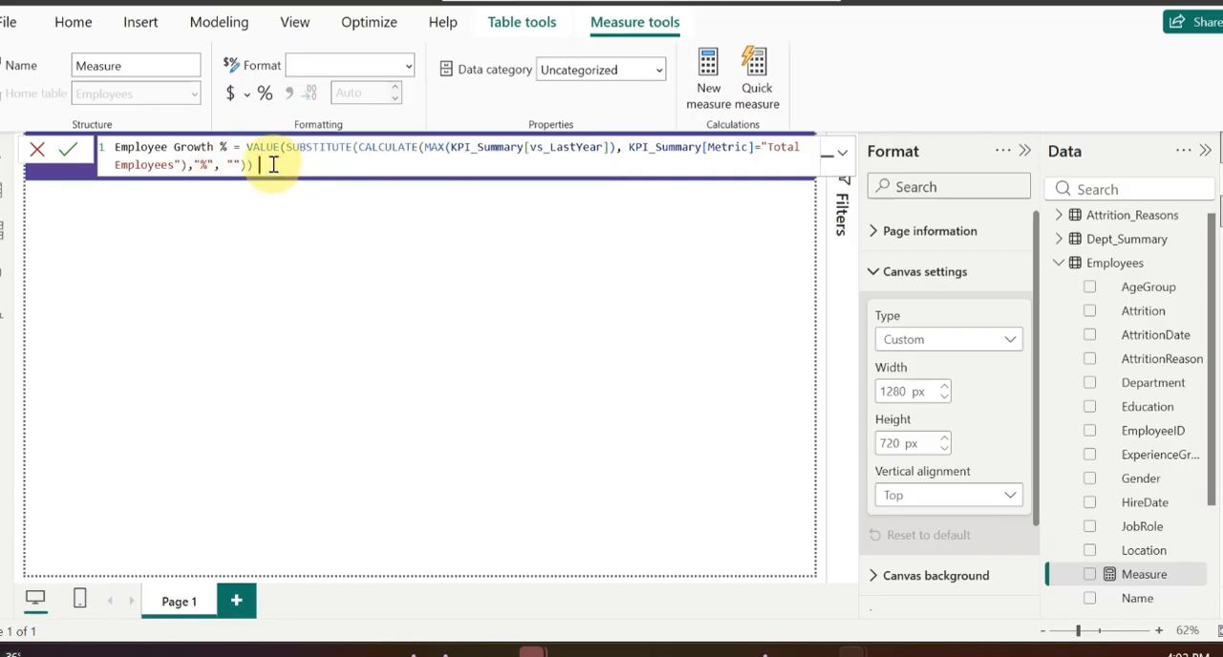
left_click_drag(271, 164, 108, 149)
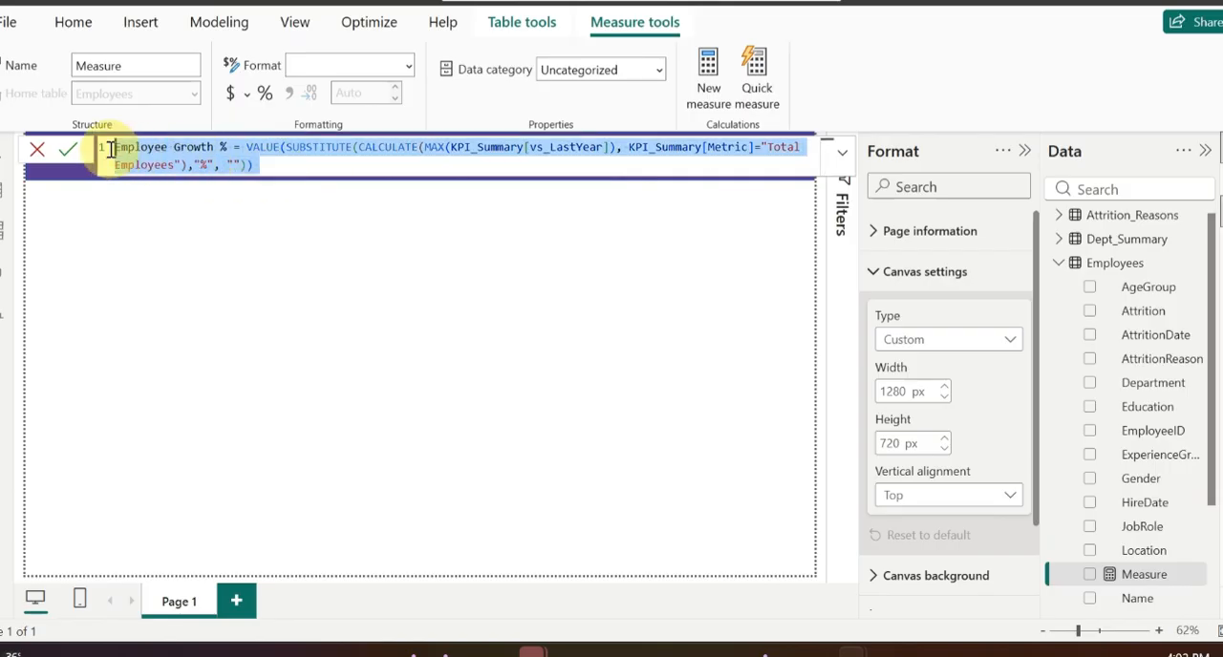
left_click(259, 271)
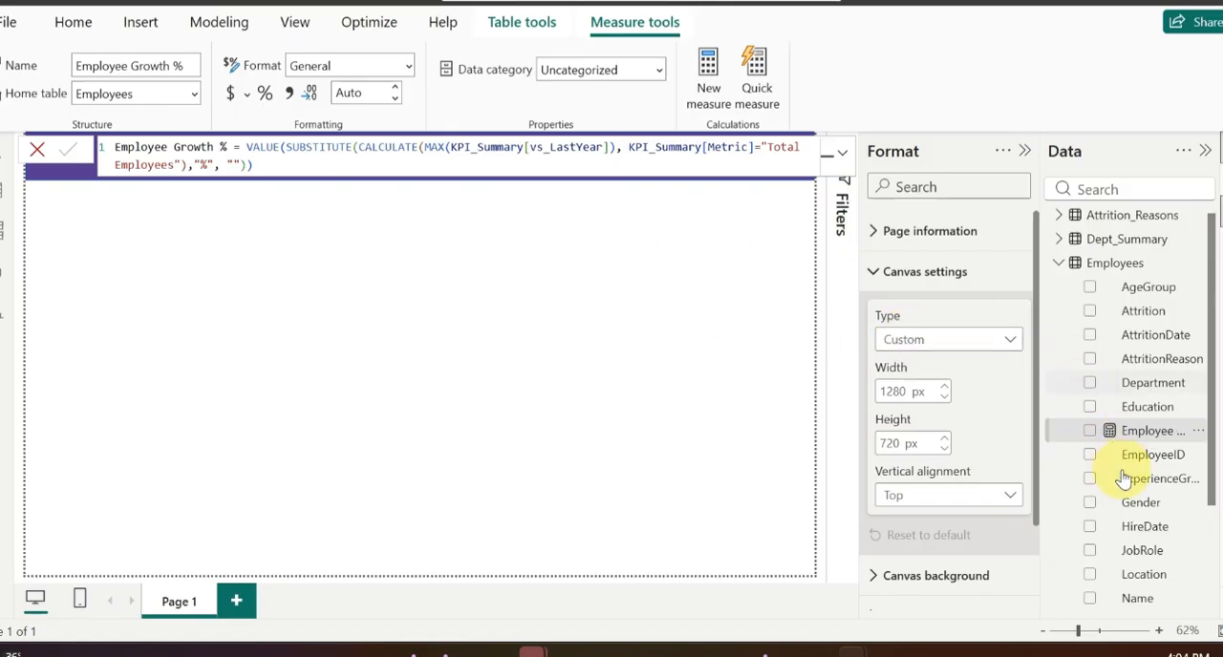
Step: Create a new measure in the Employees table and name it "Avg Tenure"
scroll(1124, 478, "down", 3)
scroll(1123, 478, "up", 1)
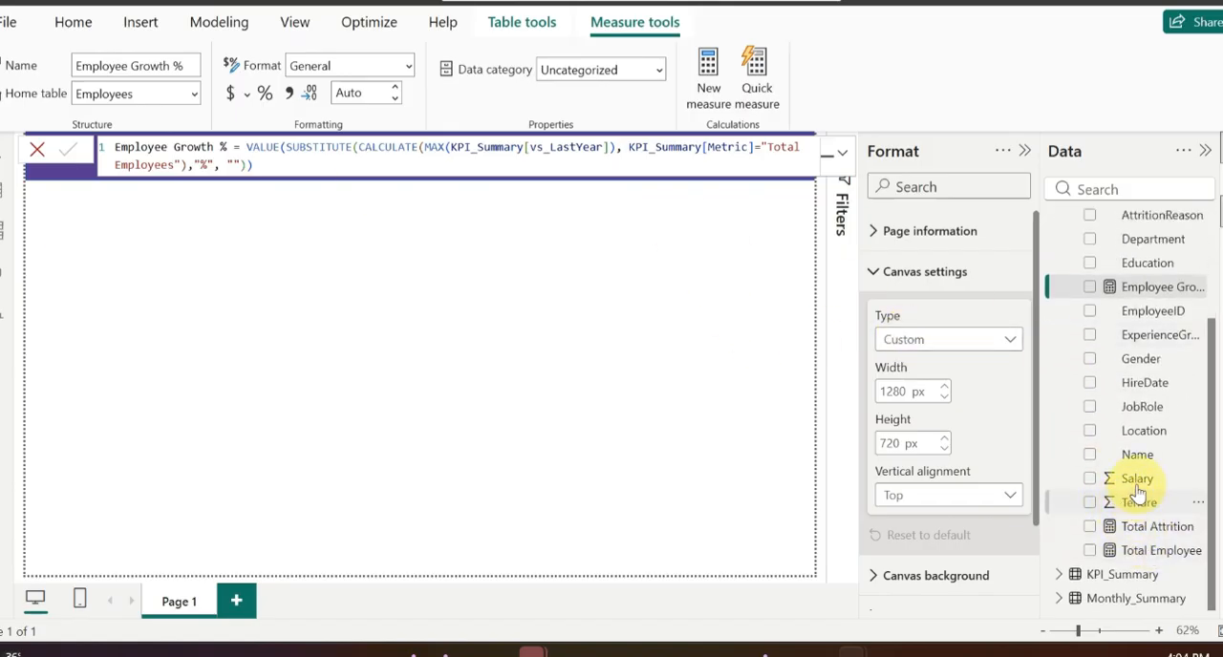
scroll(1142, 482, "up", 3)
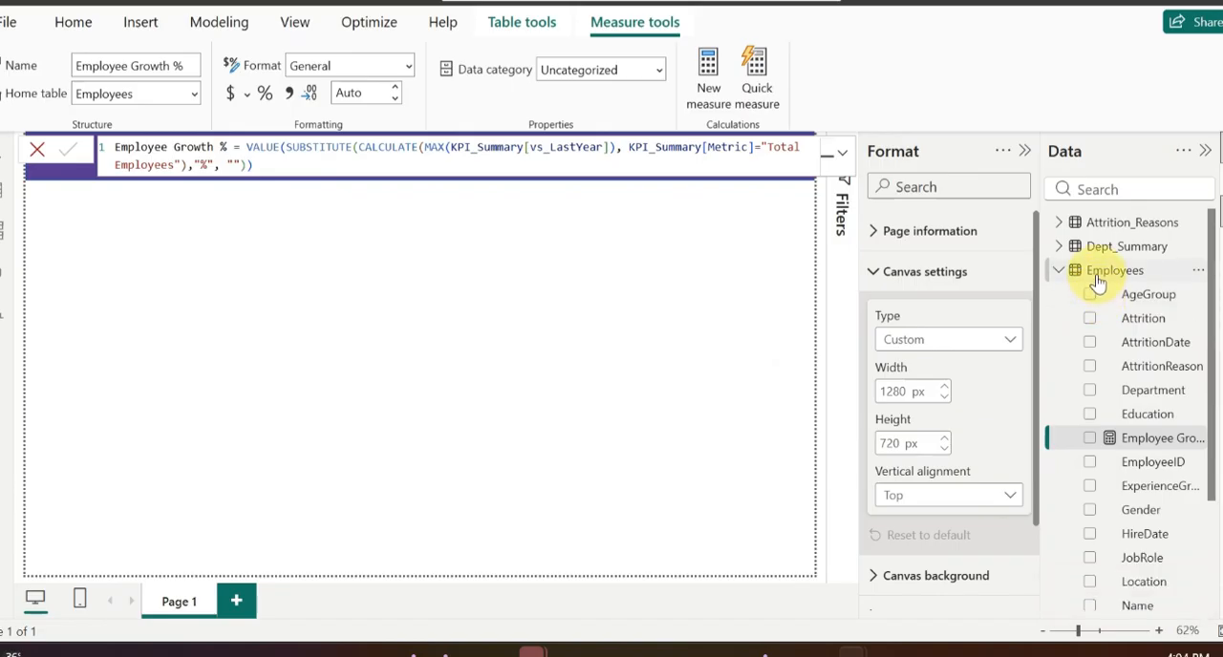
right_click(1097, 275)
left_click(1015, 275)
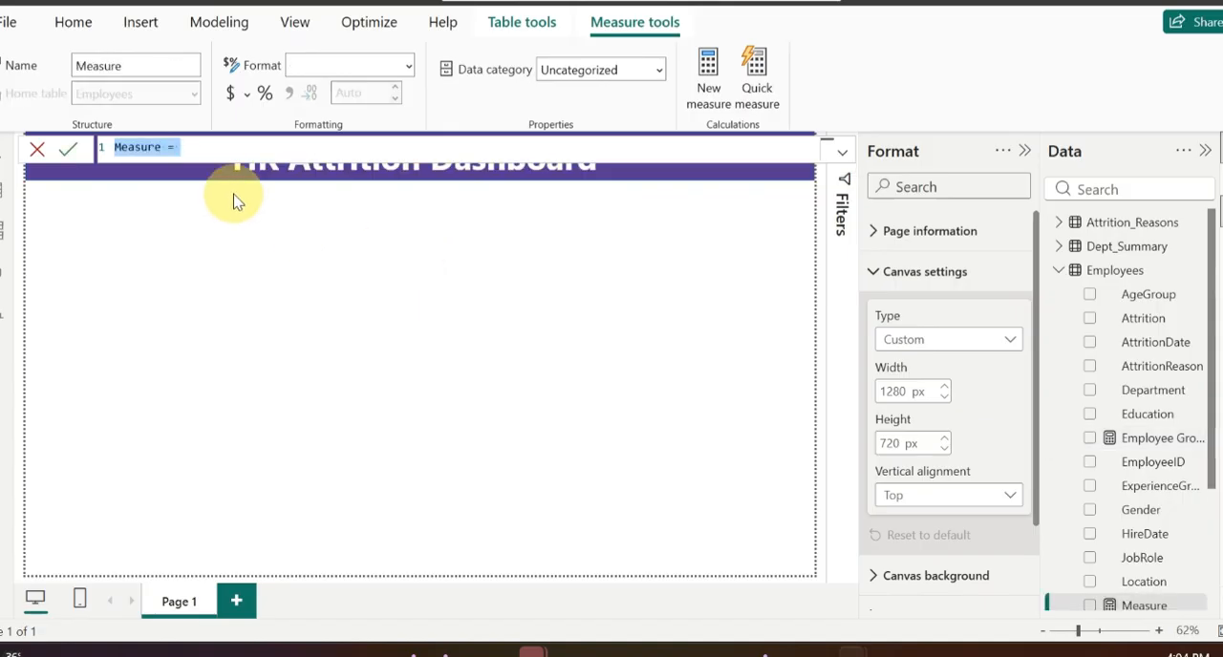
left_click(163, 148)
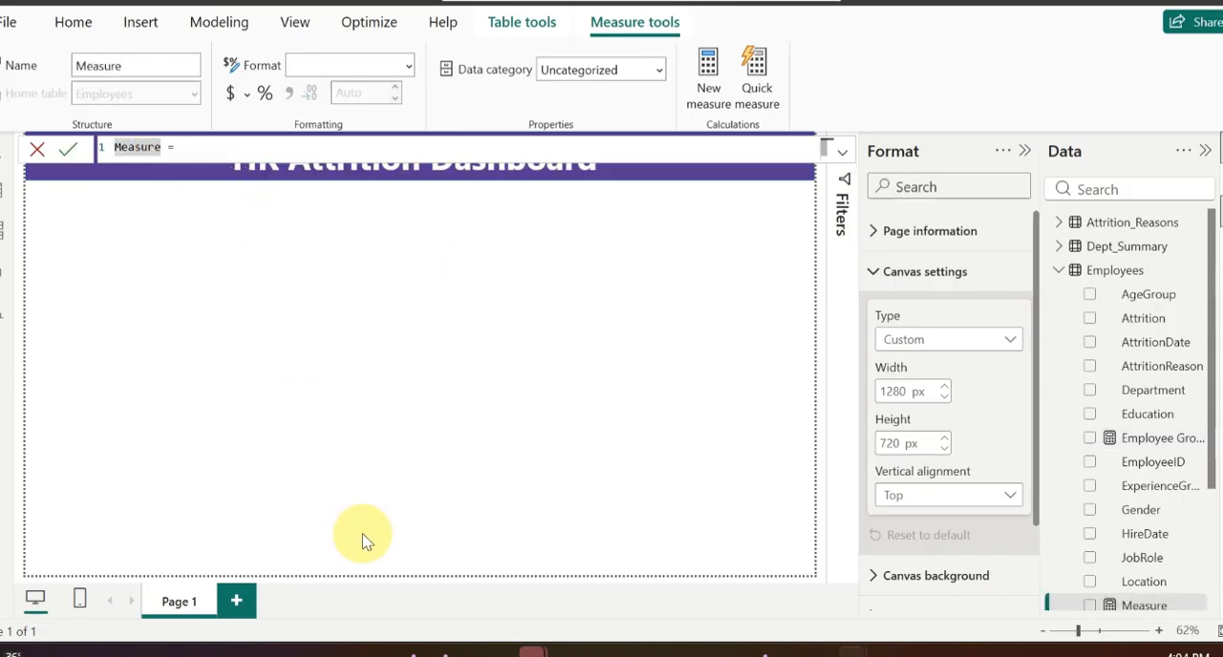
key("BackSpace")
key("BackSpace")
key("BackSpace")
key("BackSpace")
key("BackSpace")
key("BackSpace")
key("BackSpace")
type("Avg T")
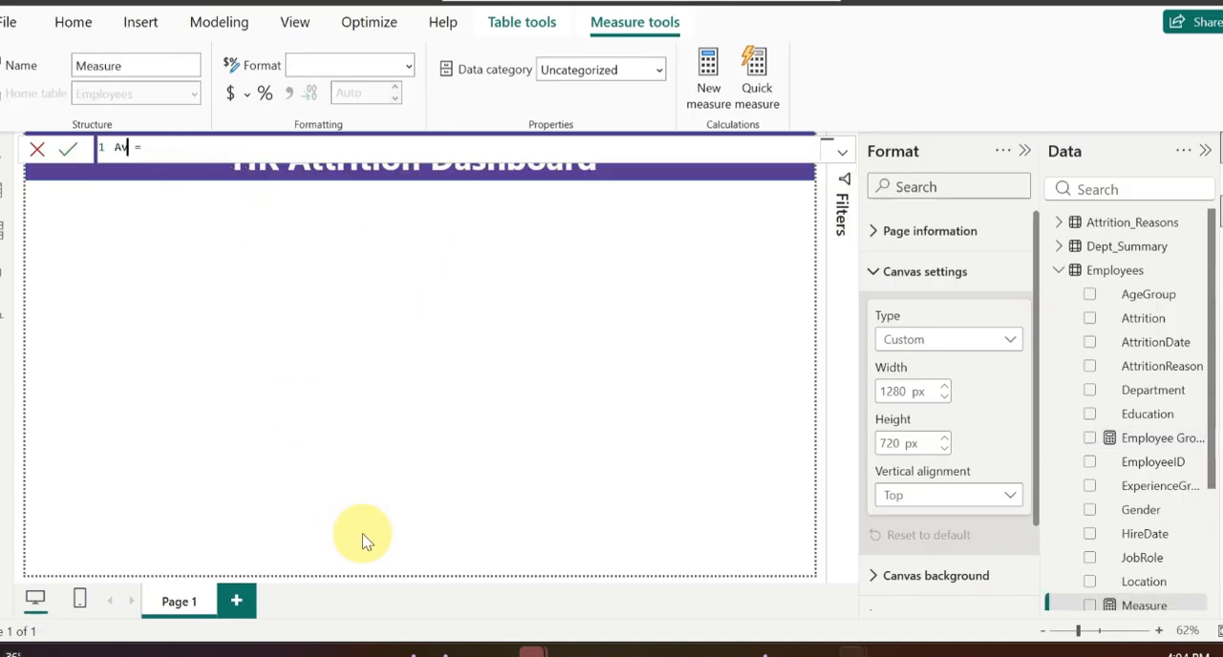
type("enure =")
key("Delete")
key("Delete")
Step: Define Avg Tenure as AVERAGE(Employees[Tenure]) and commit the measure
type("ave")
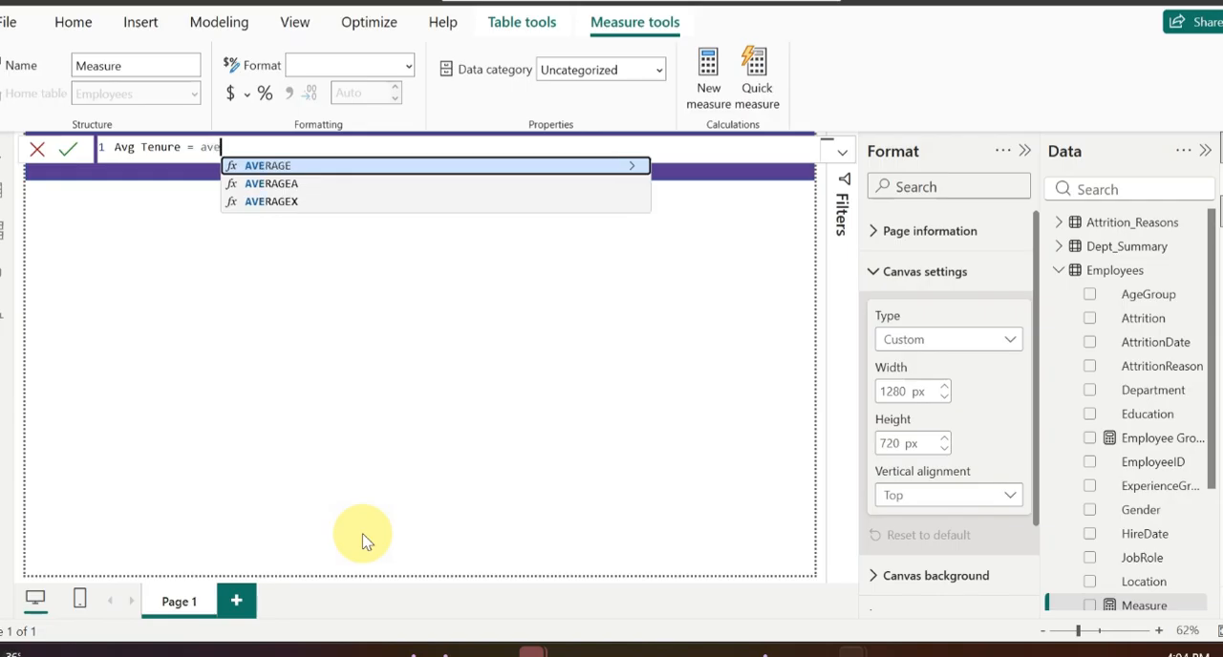
left_click(273, 166)
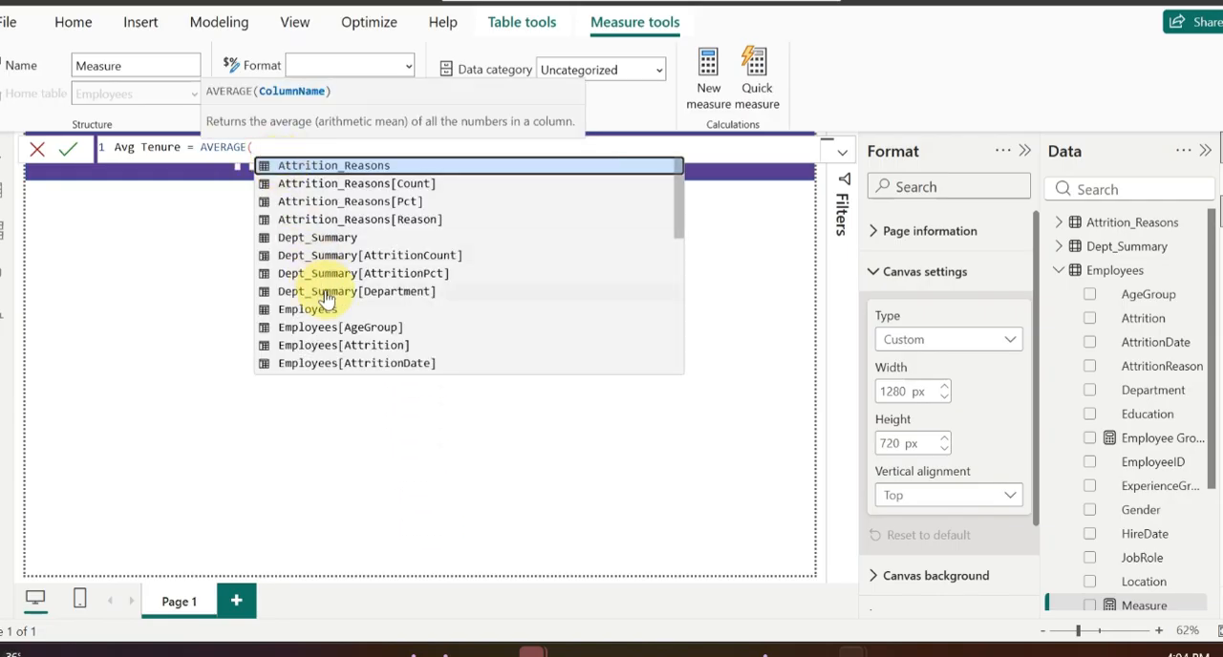
type("empl")
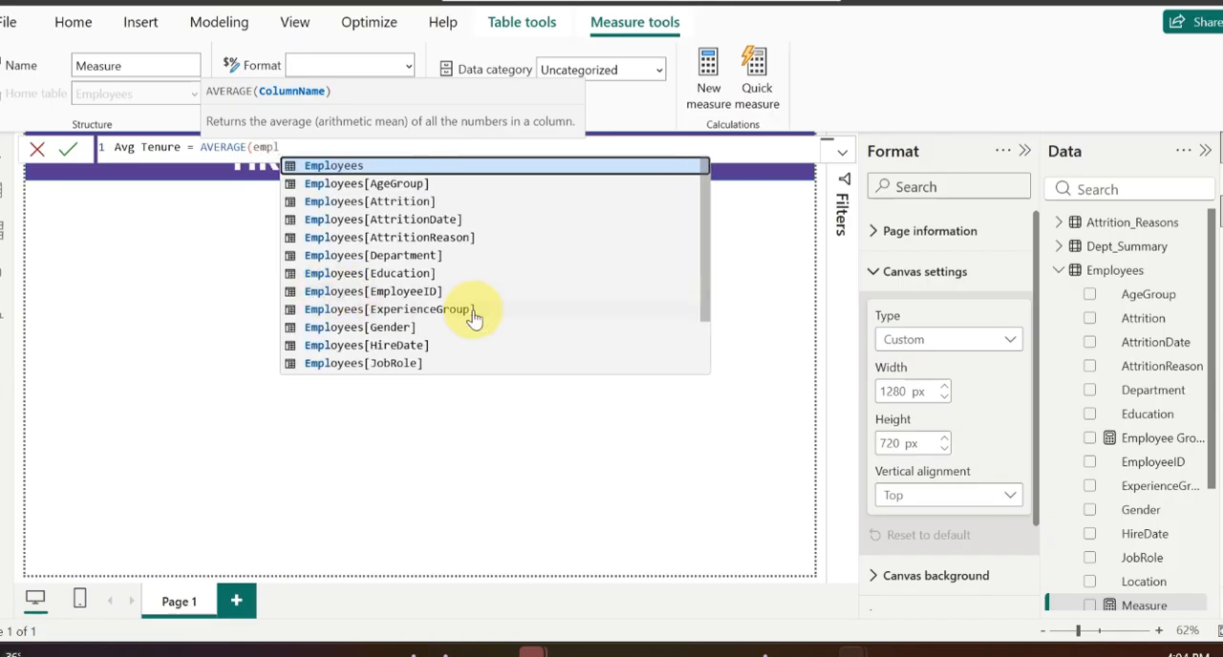
scroll(475, 318, "down", 2)
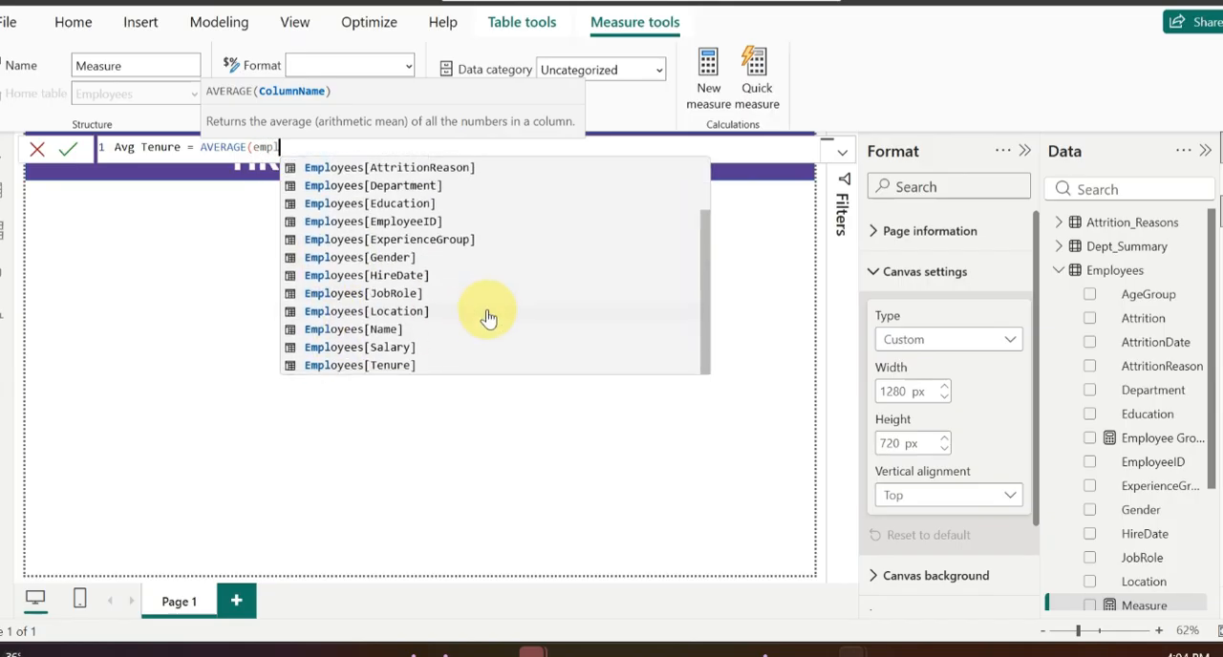
left_click(399, 369)
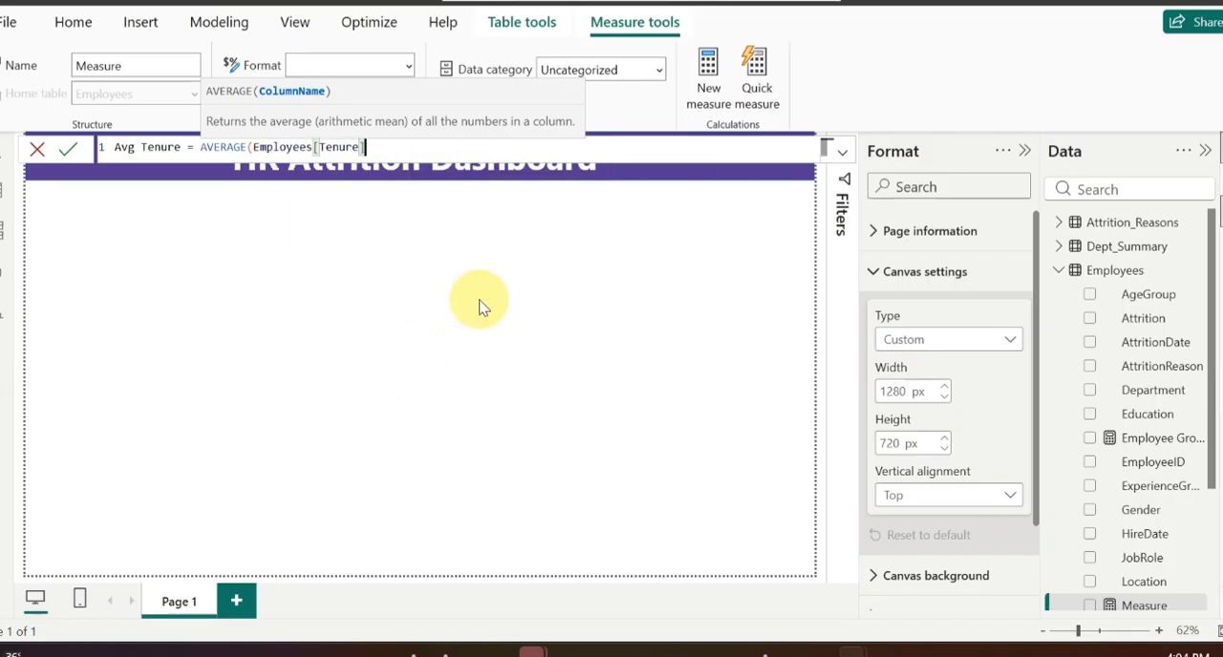
type(")")
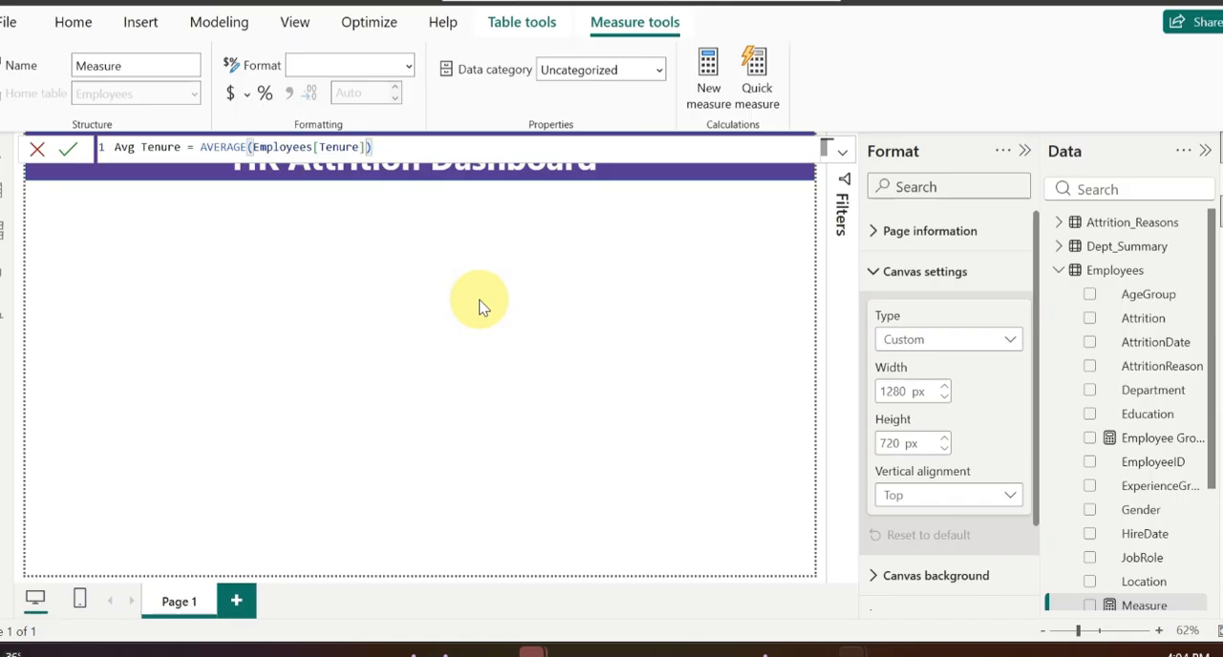
key("Return")
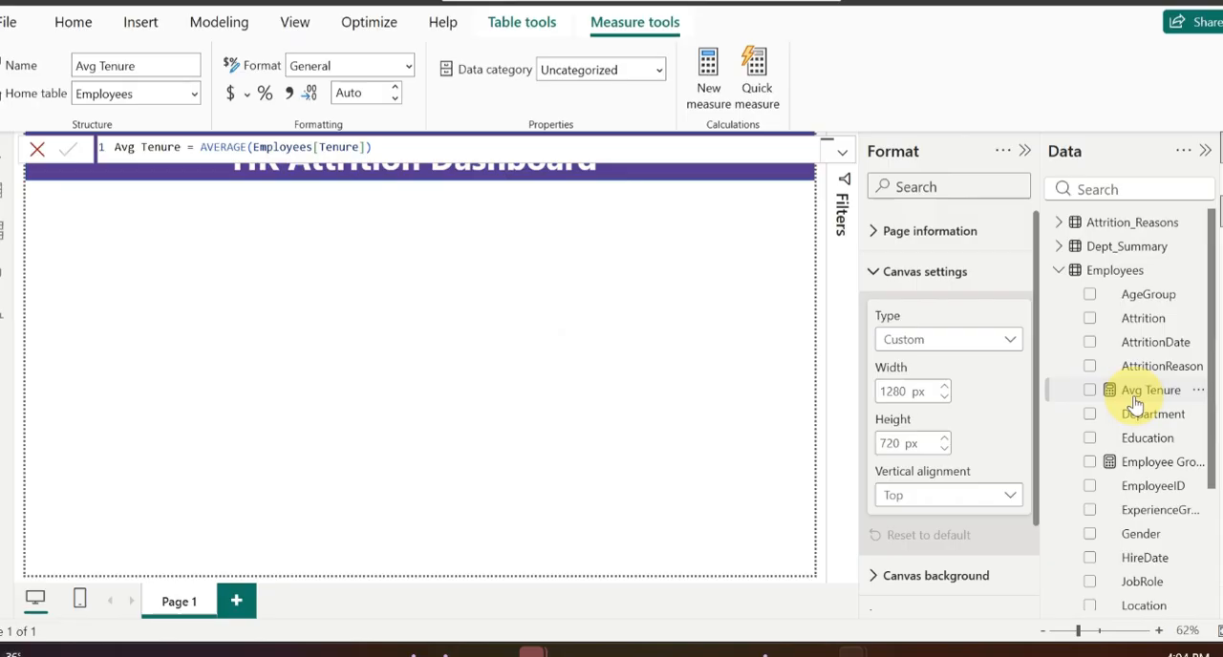
Step: Create another measure in the Employees table and name it "Avg Salary"
right_click(1106, 279)
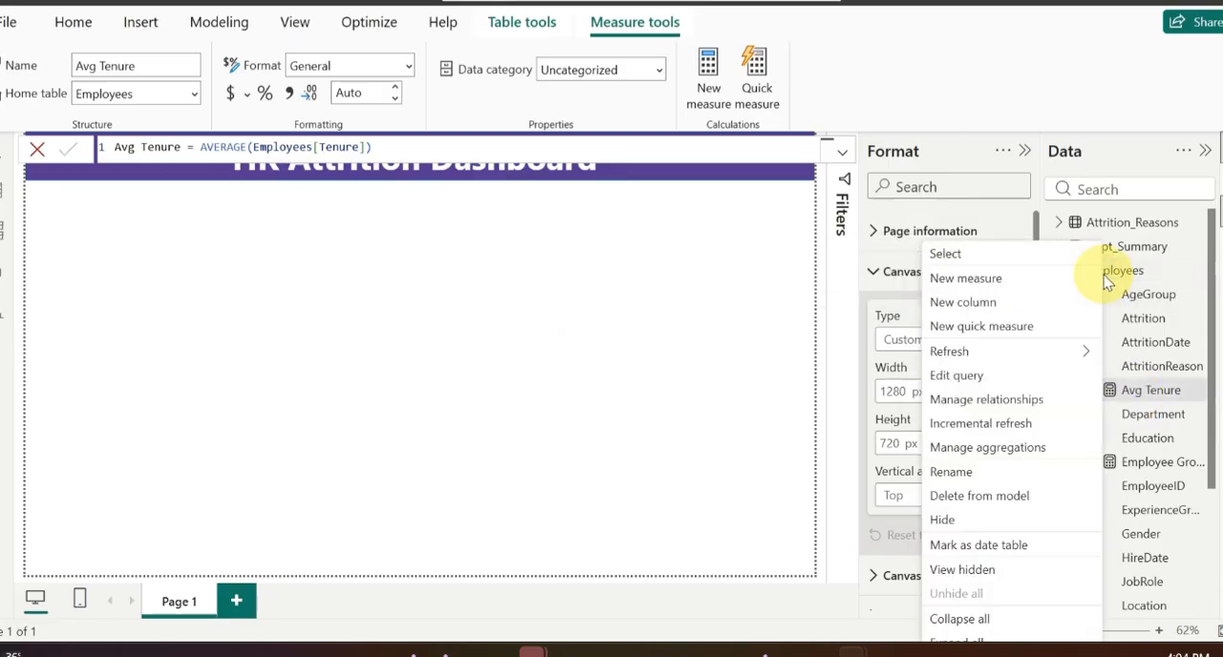
left_click(994, 281)
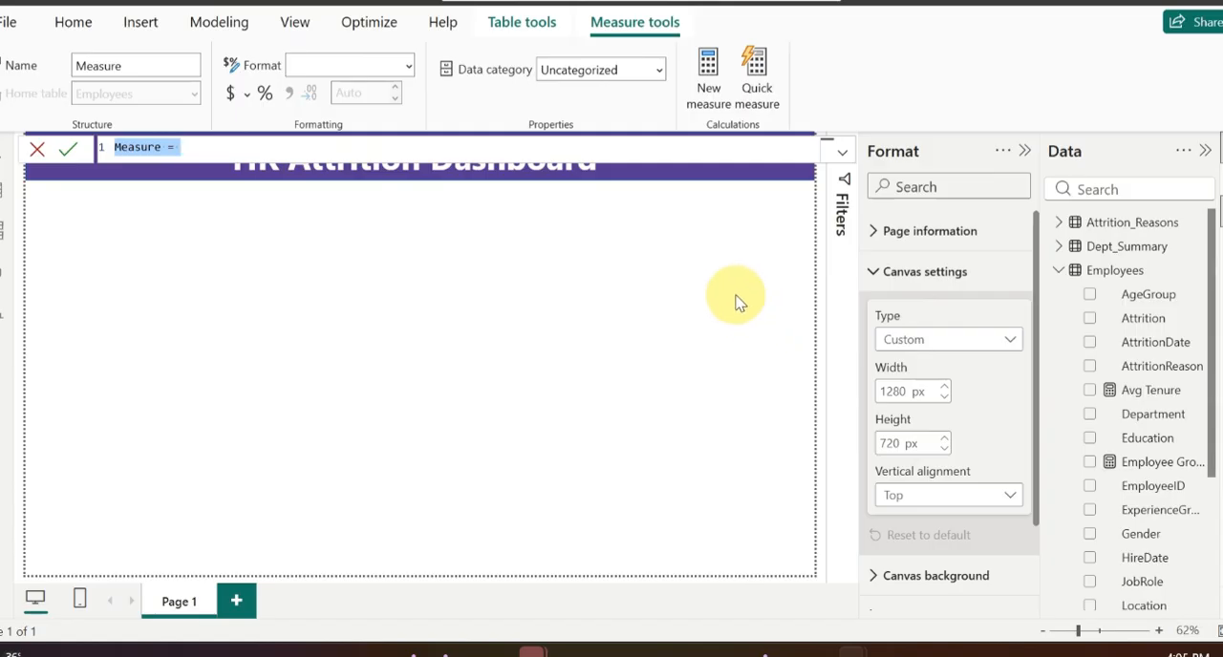
left_click(164, 146)
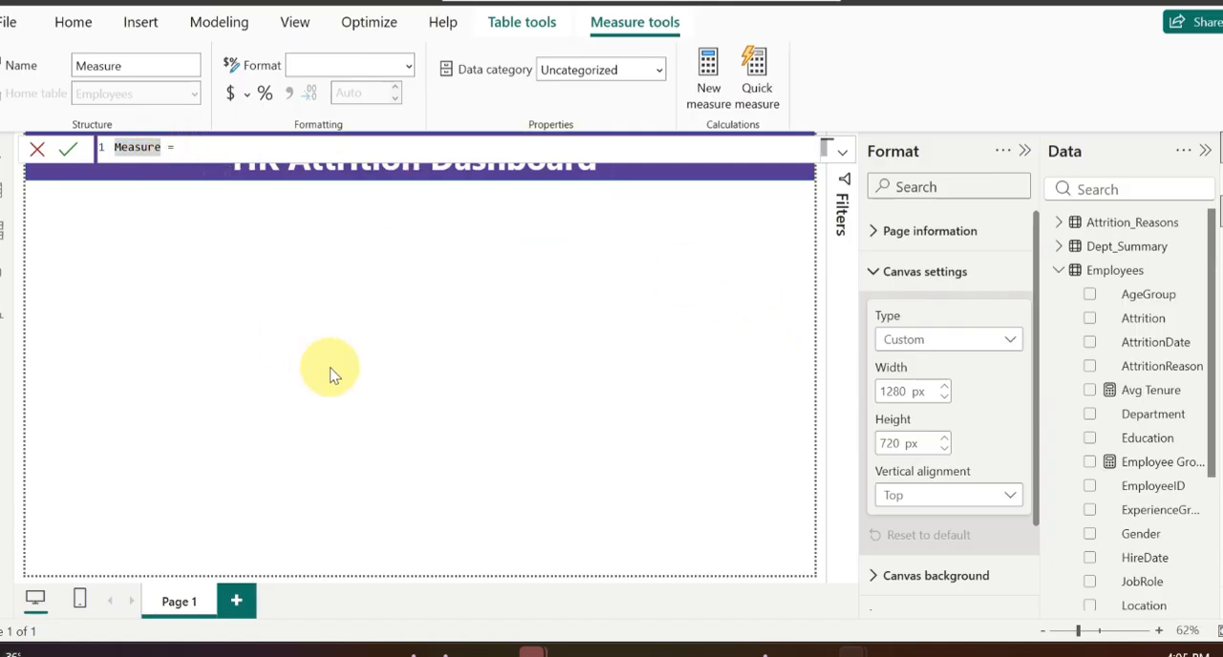
key("BackSpace")
key("BackSpace")
key("BackSpace")
key("BackSpace")
key("BackSpace")
key("BackSpace")
key("BackSpace")
type("Avg Sala")
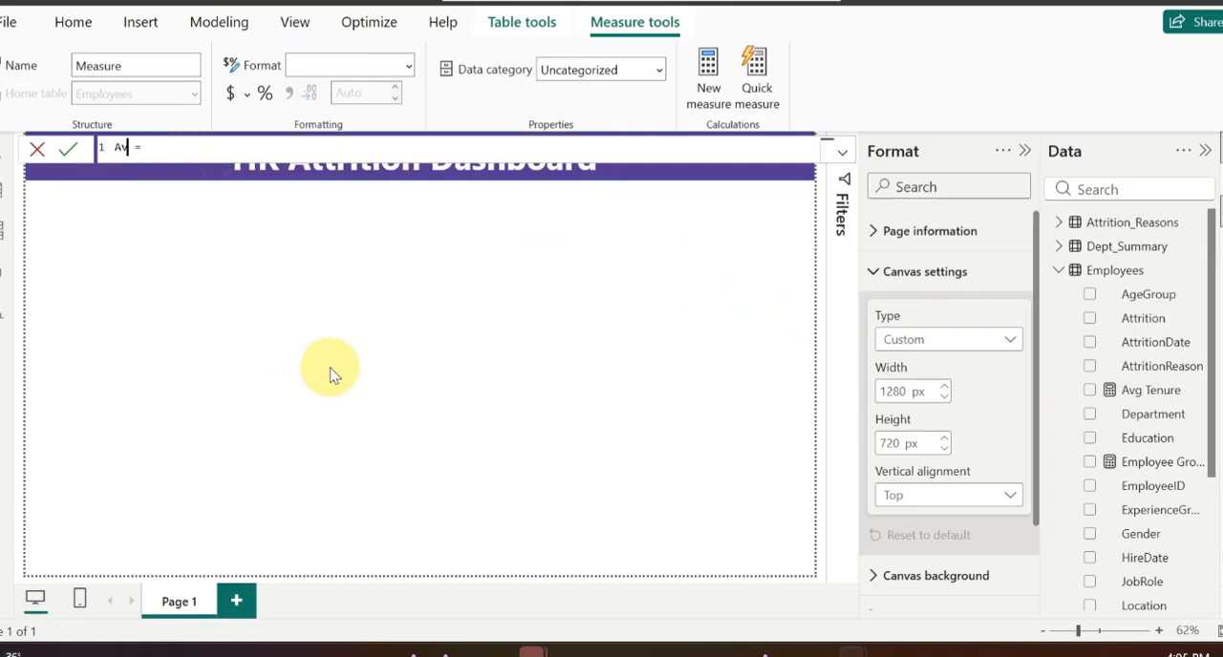
type("ry")
Step: Define Avg Salary as AVERAGE(Employees[Salary]) and commit the measure
key("End")
type("ave")
key("Tab")
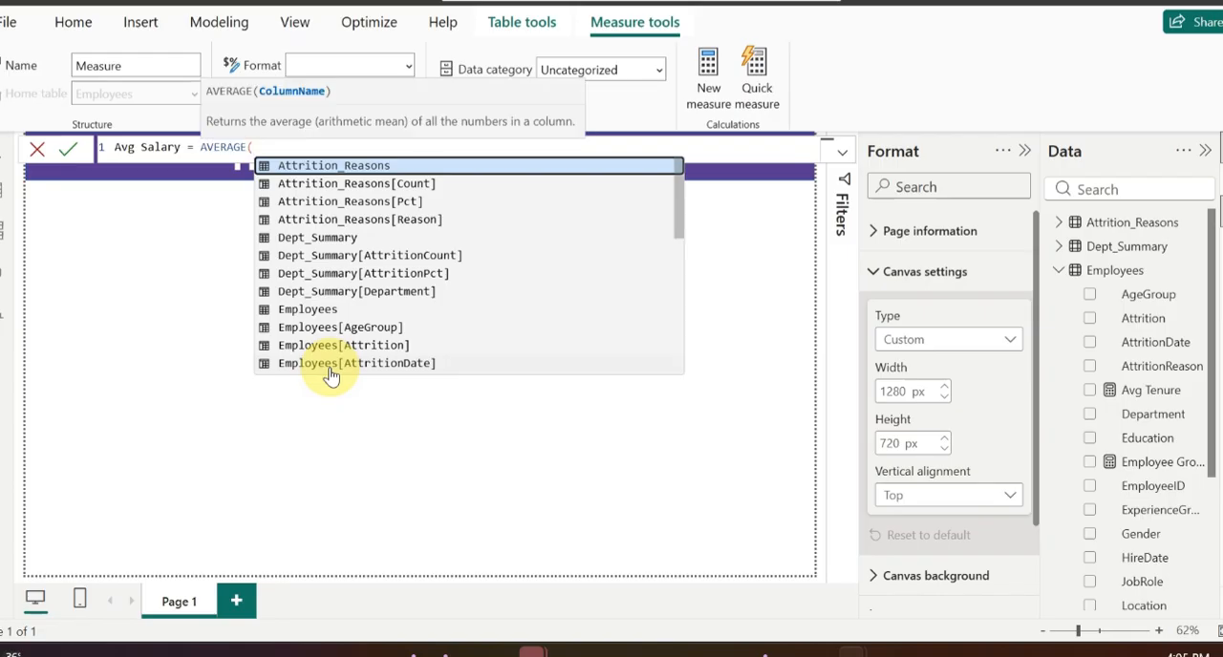
scroll(464, 322, "down", 7)
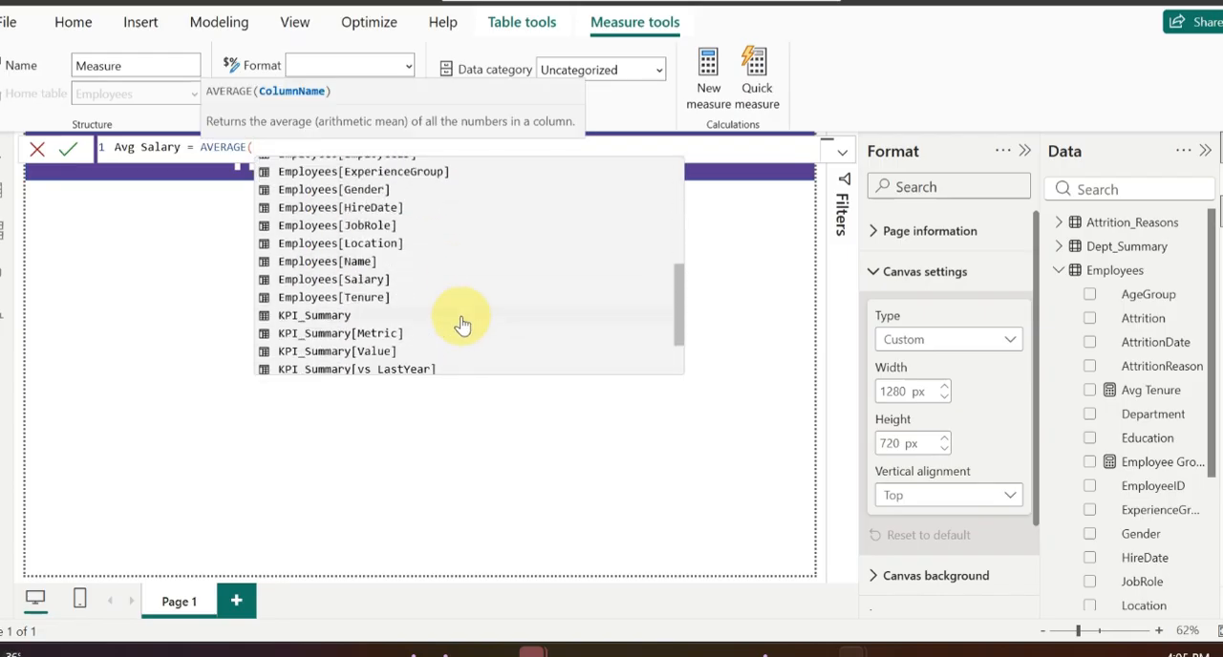
left_click(370, 204)
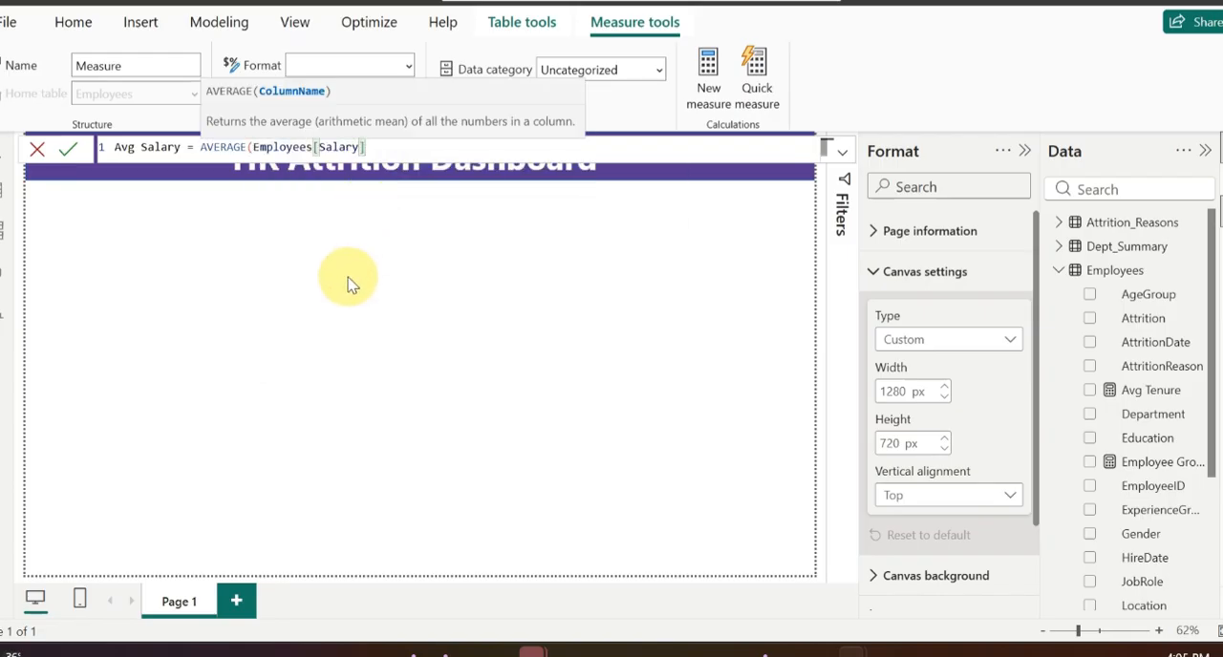
type(")")
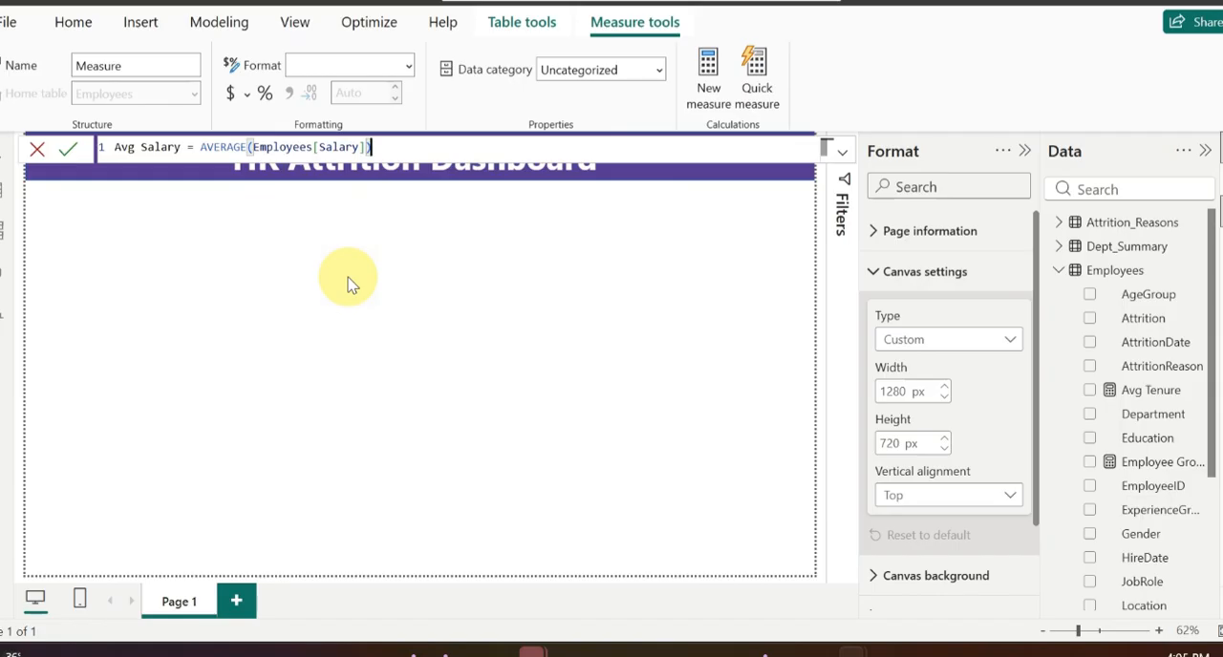
key("Return")
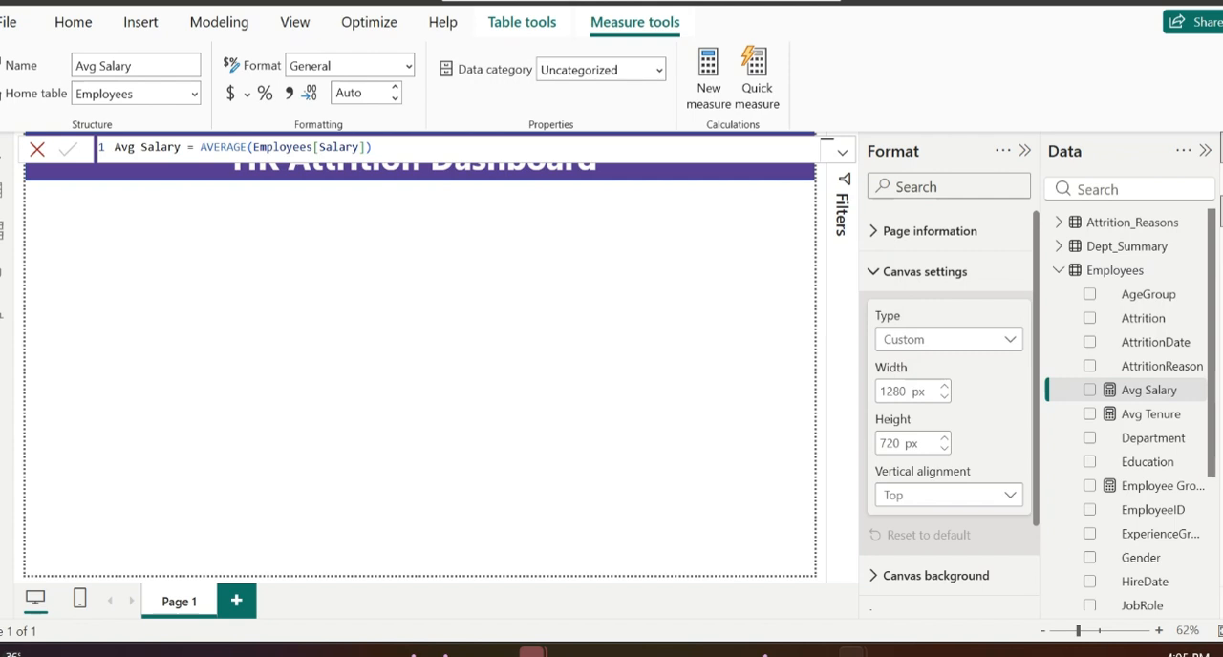
Step: Create another measure in the Employees table and name it "Attrition Rate %"
right_click(1088, 273)
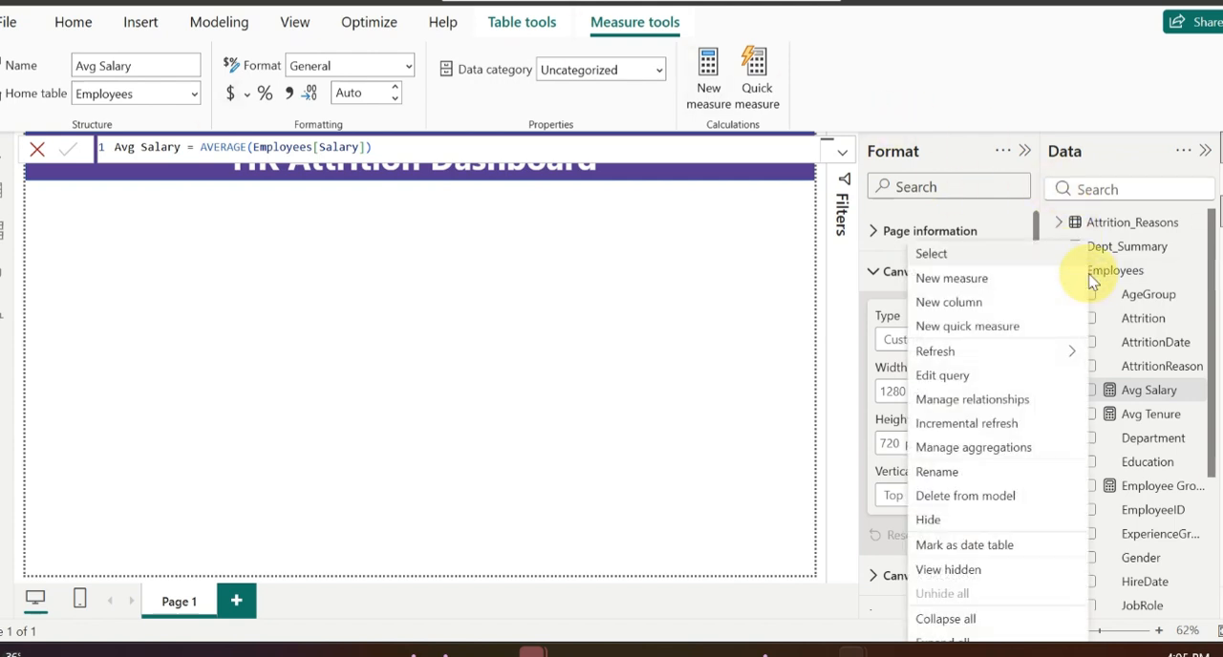
left_click(972, 276)
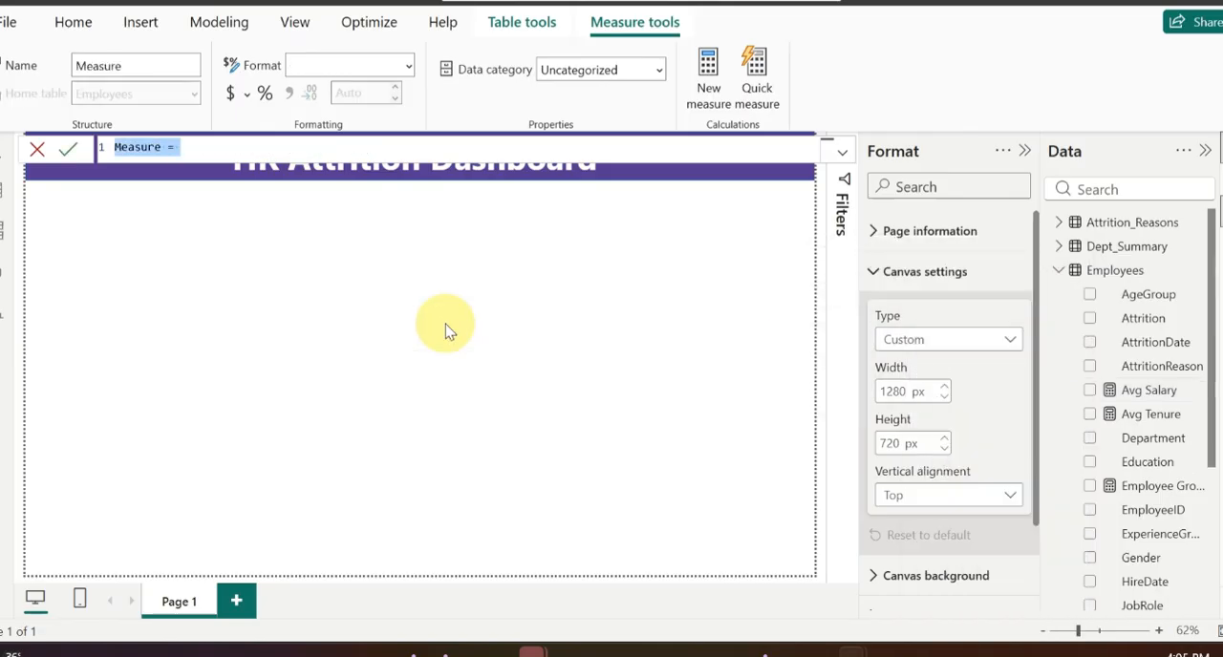
left_click(156, 146)
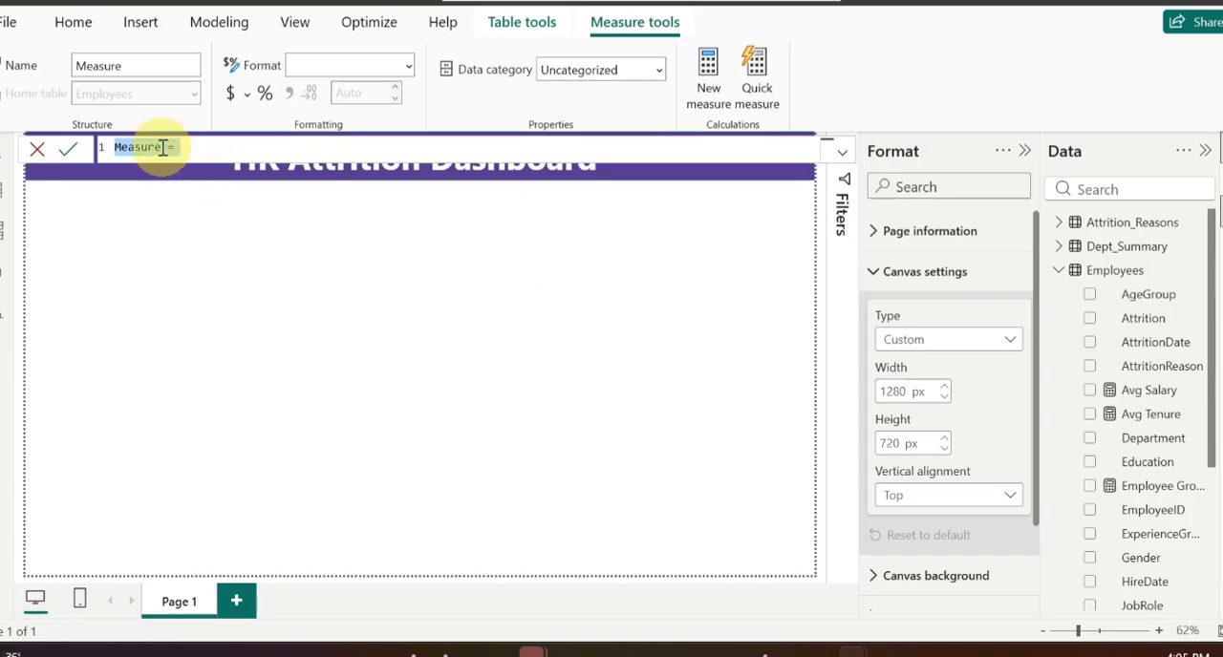
key("BackSpace")
key("BackSpace")
key("BackSpace")
key("BackSpace")
key("BackSpace")
key("BackSpace")
key("BackSpace")
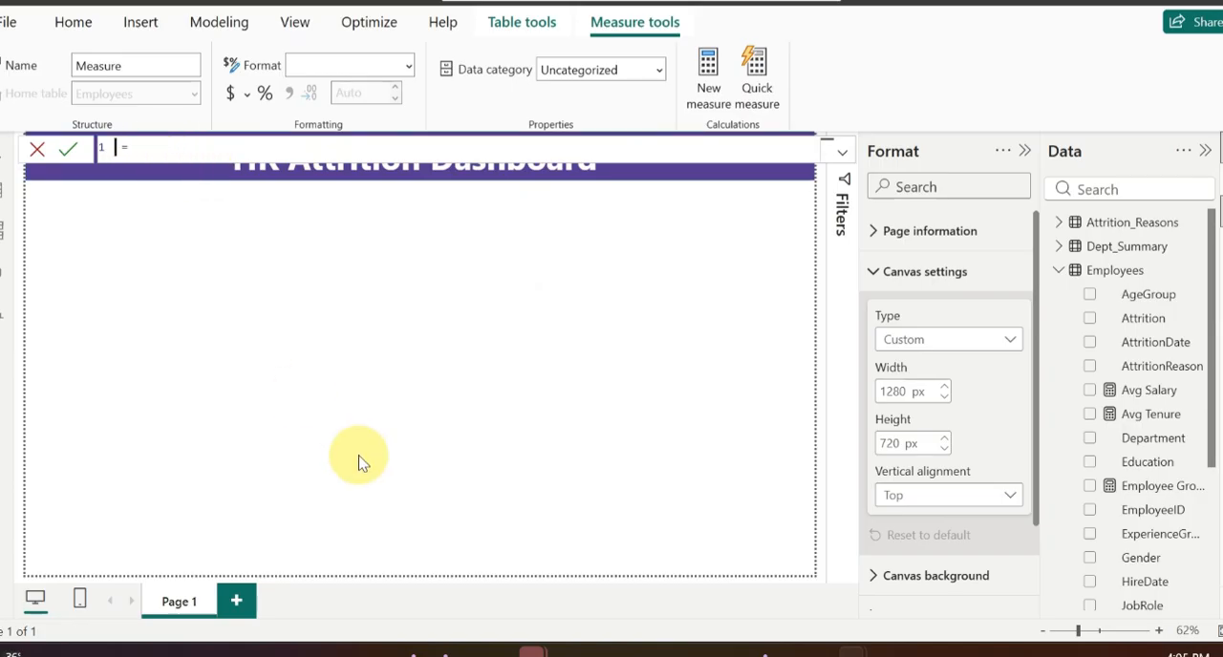
type("Attrition Rate  ")
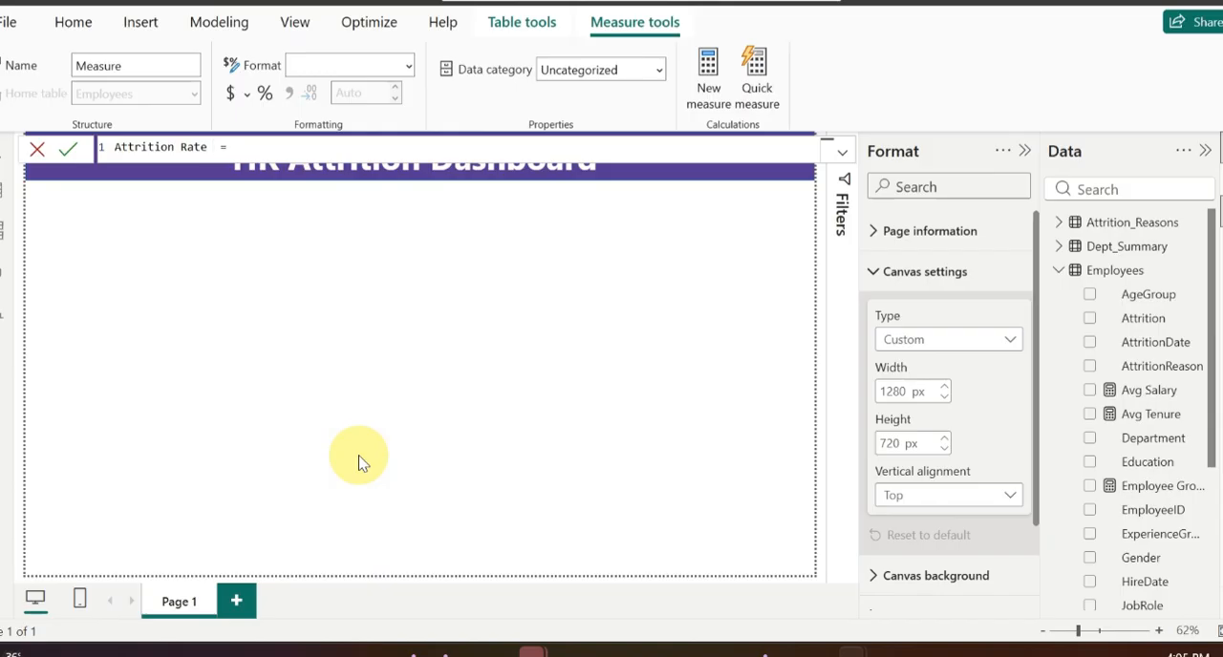
type("%")
Step: Start the Attrition Rate % formula with DIVIDE, using COUNTROWS of a FILTER over the Employees table as the numerator
type("divi")
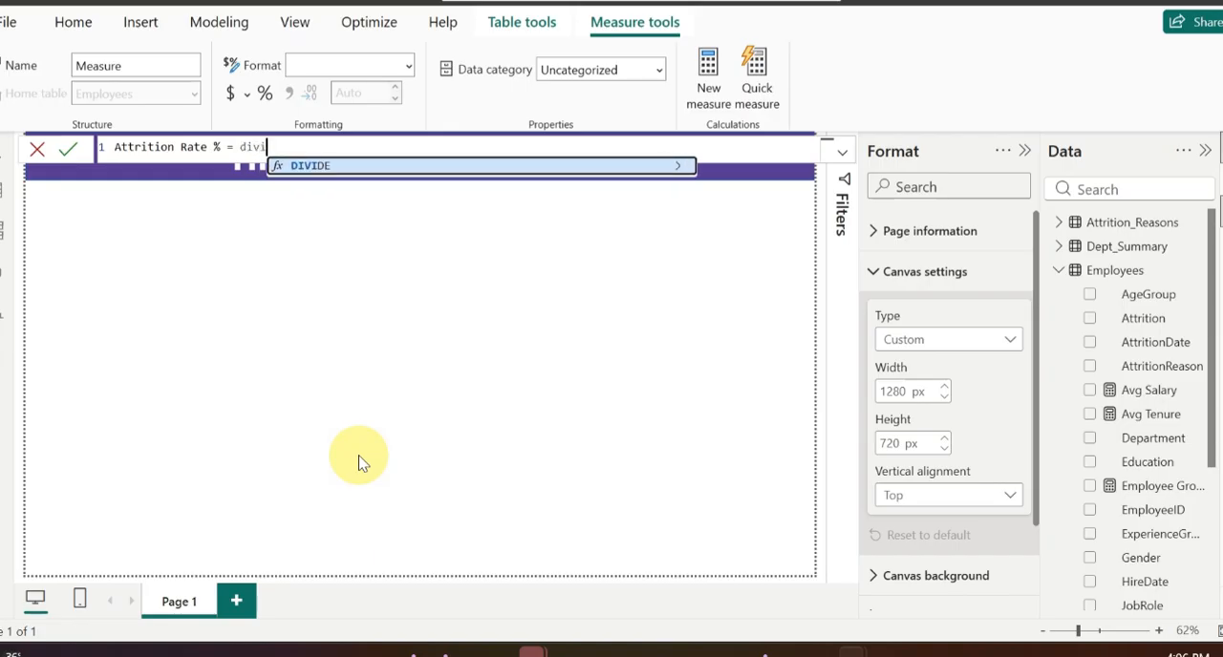
left_click(298, 168)
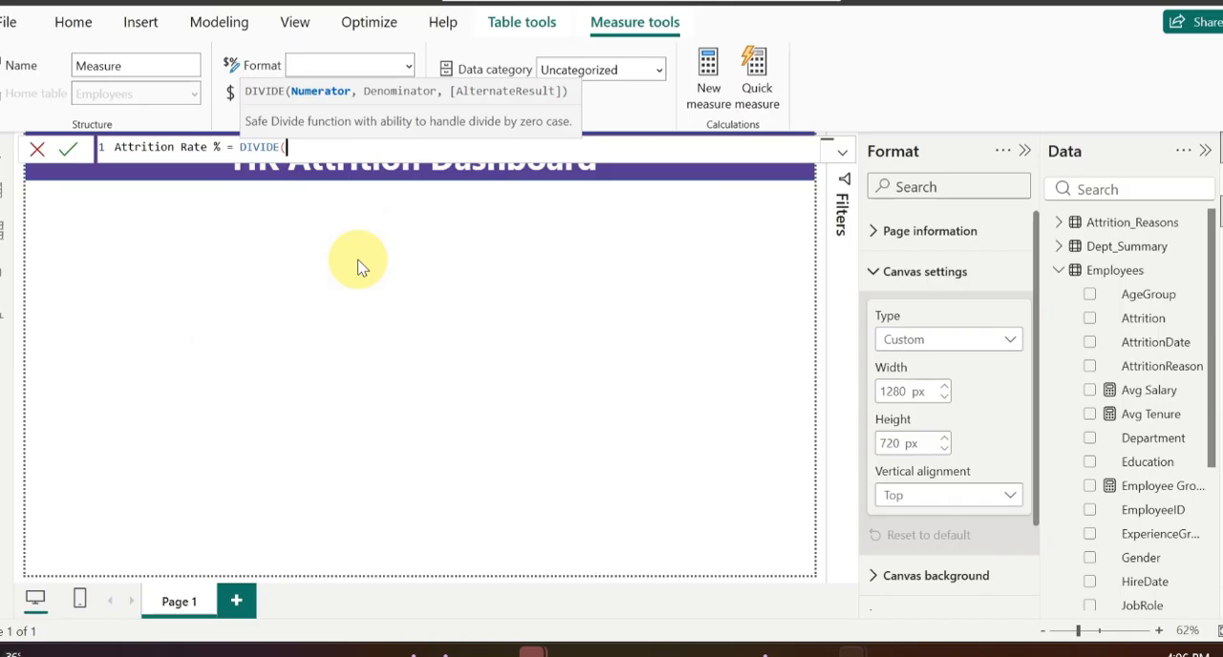
type("cou")
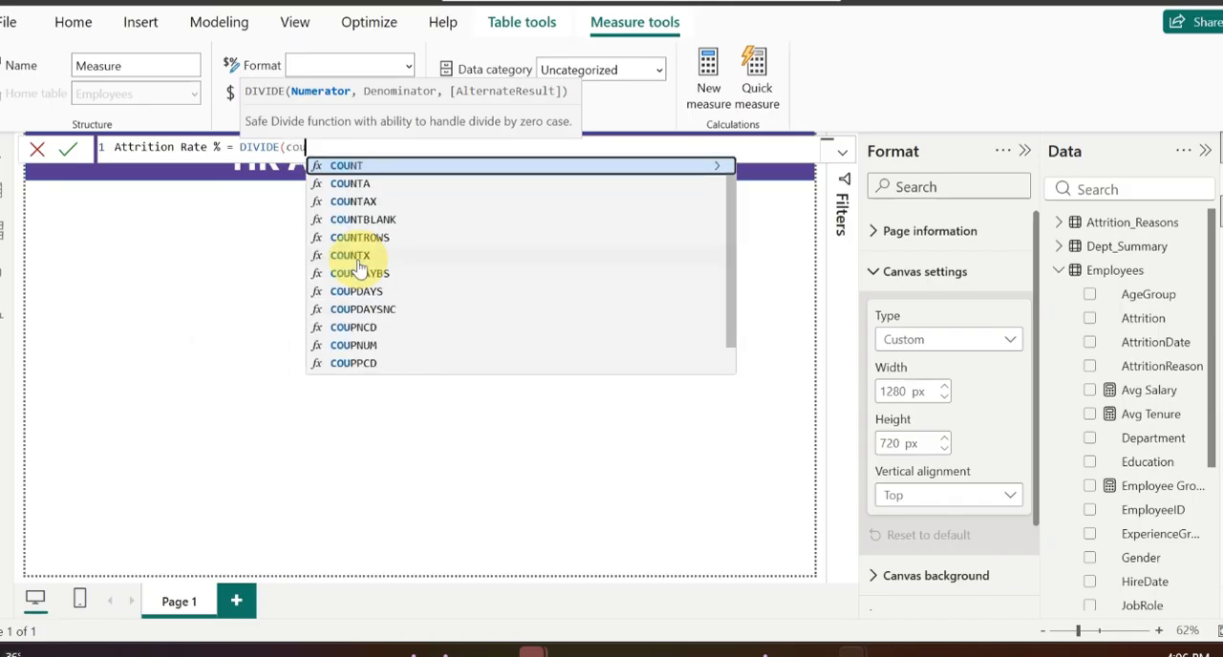
left_click(355, 238)
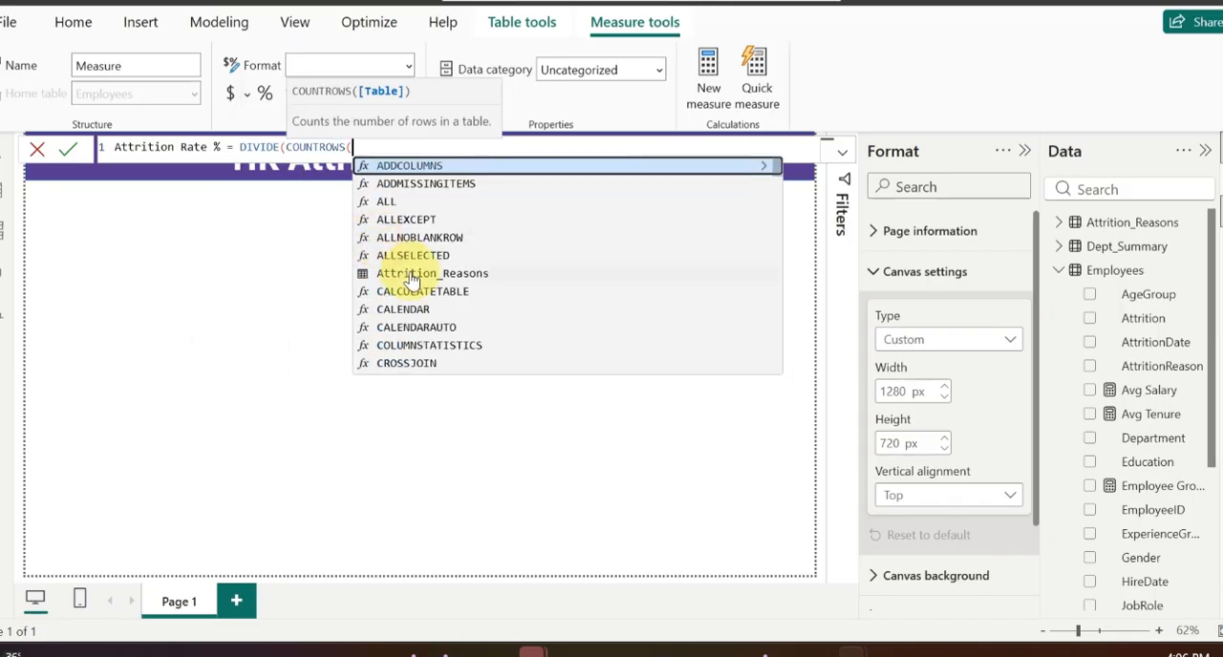
type("filt")
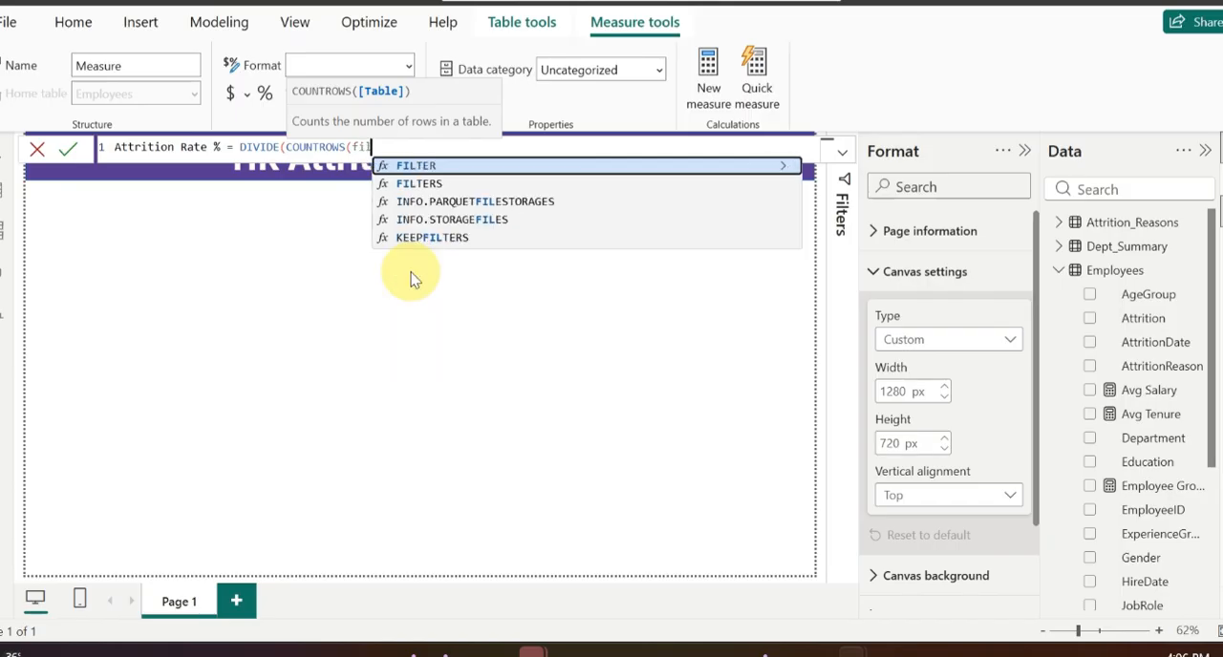
left_click(435, 168)
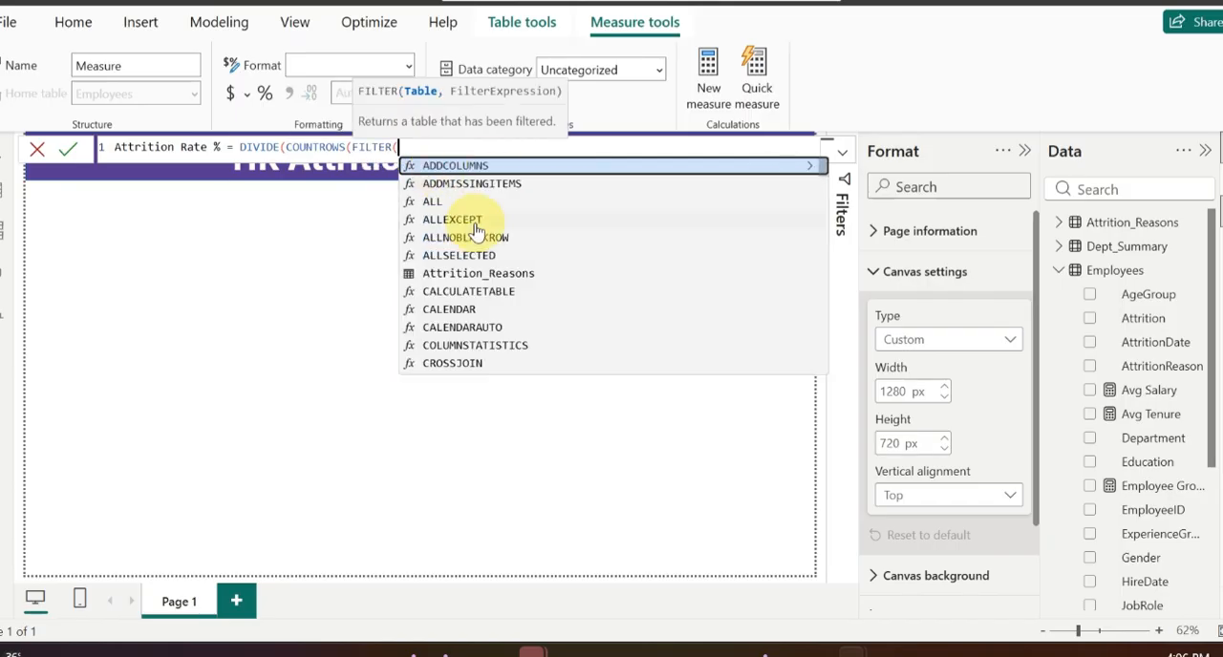
type("empl")
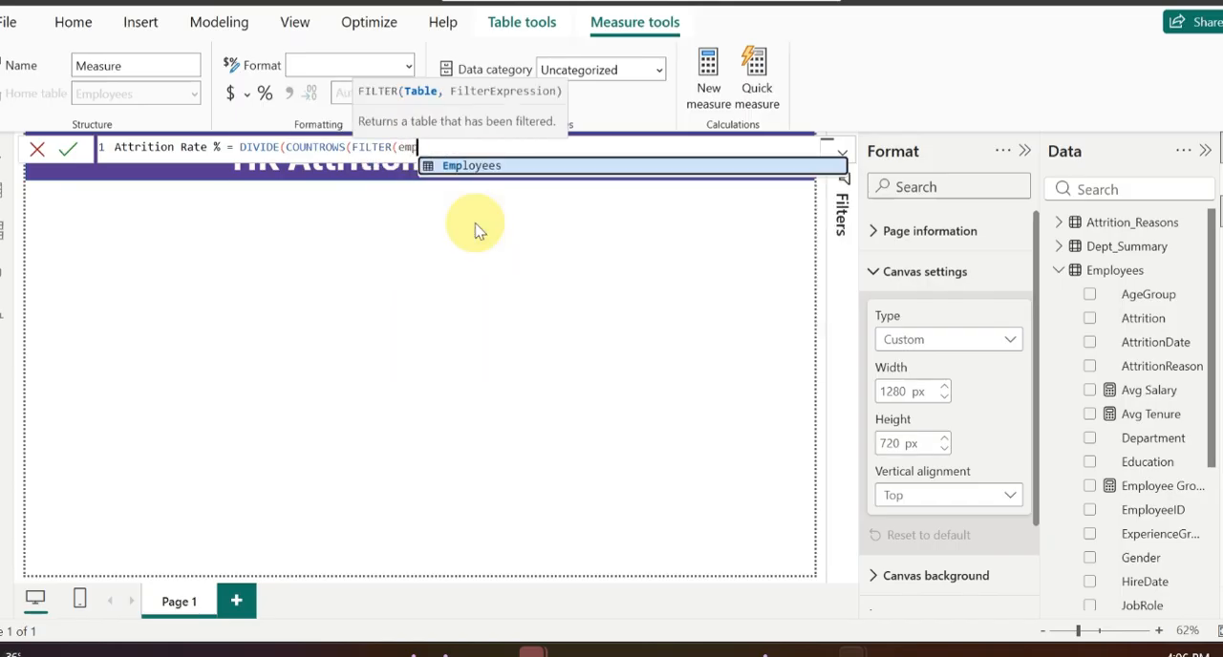
left_click(521, 168)
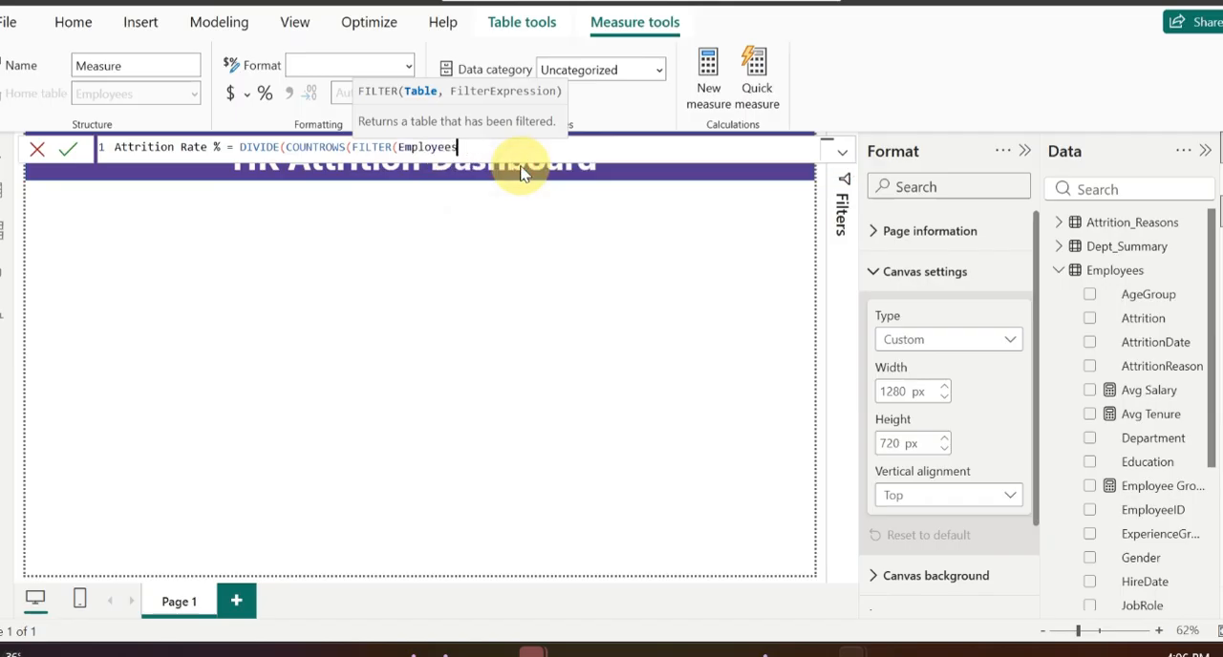
Step: Complete the numerator with the filter condition Employees[Attrition]="Yes", closing the FILTER and COUNTROWS functions
type(", empl")
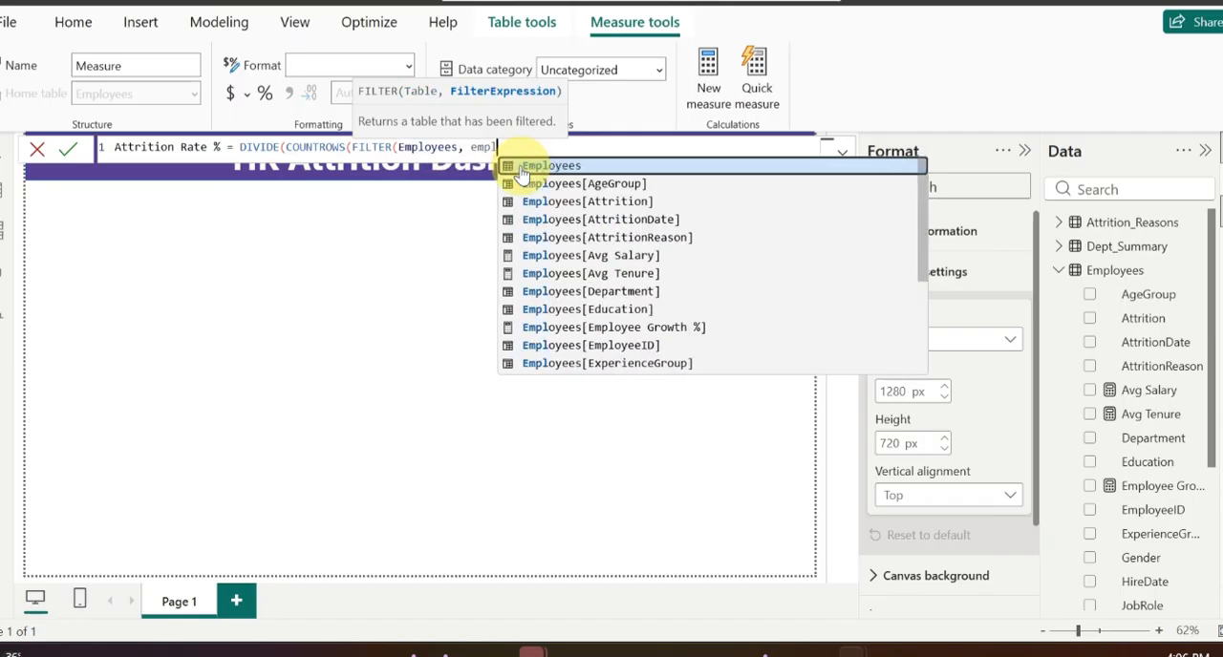
left_click(636, 201)
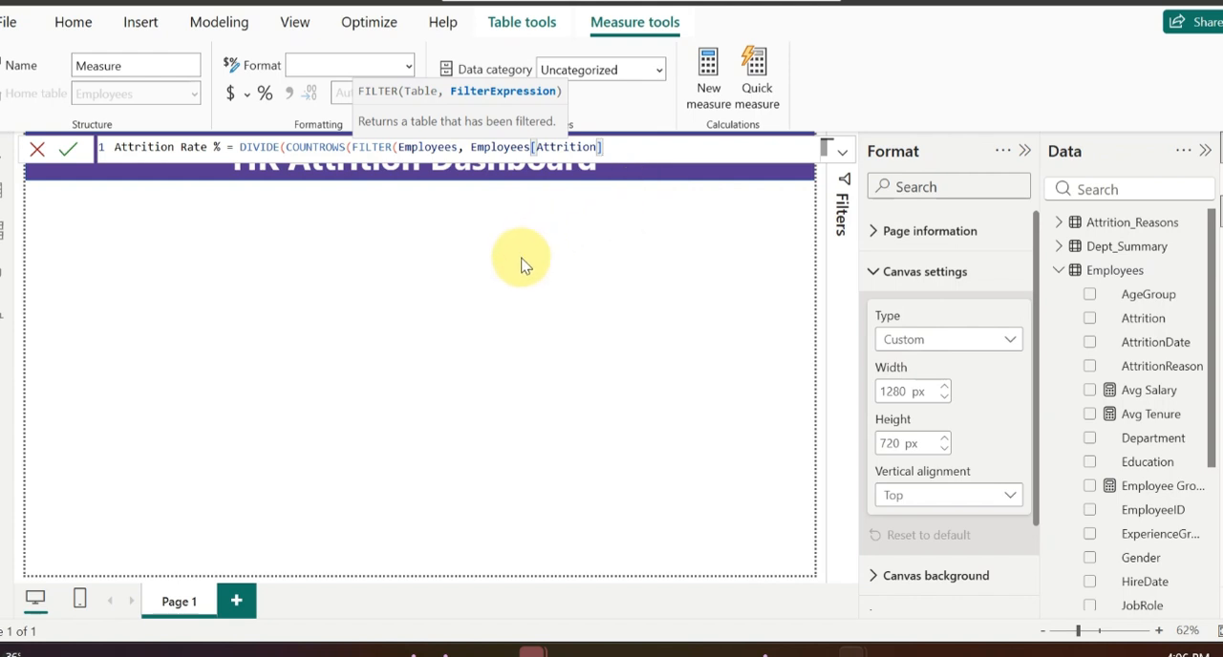
type("=")
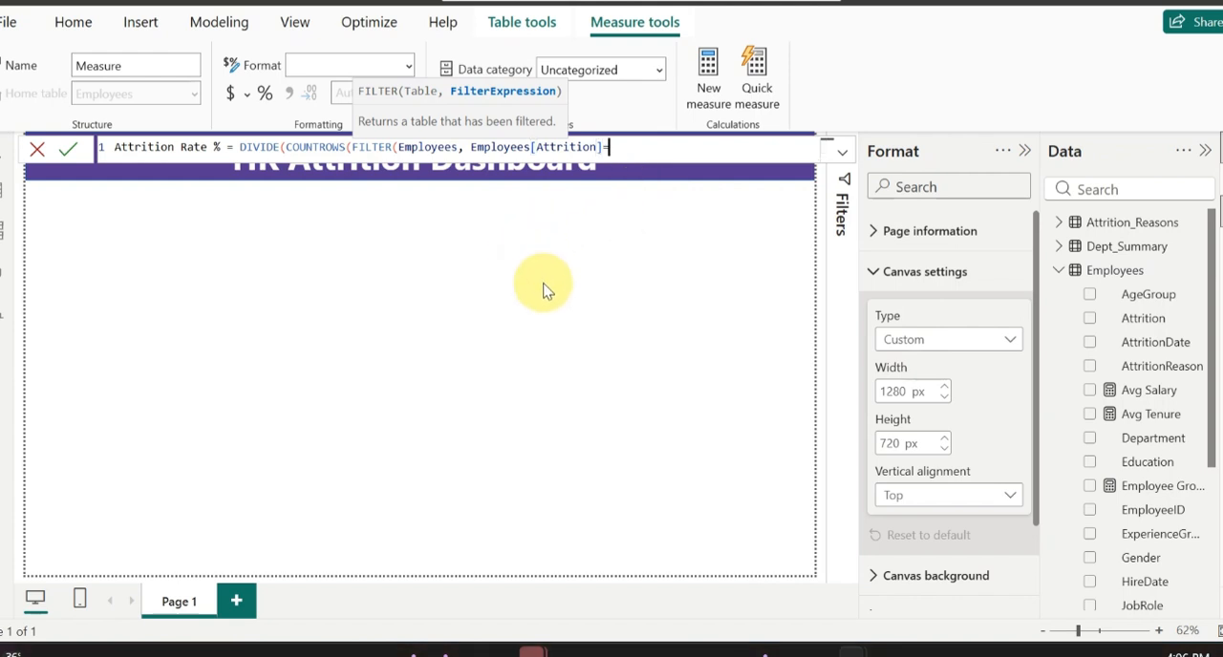
type("\"Yes\"")
type("))")
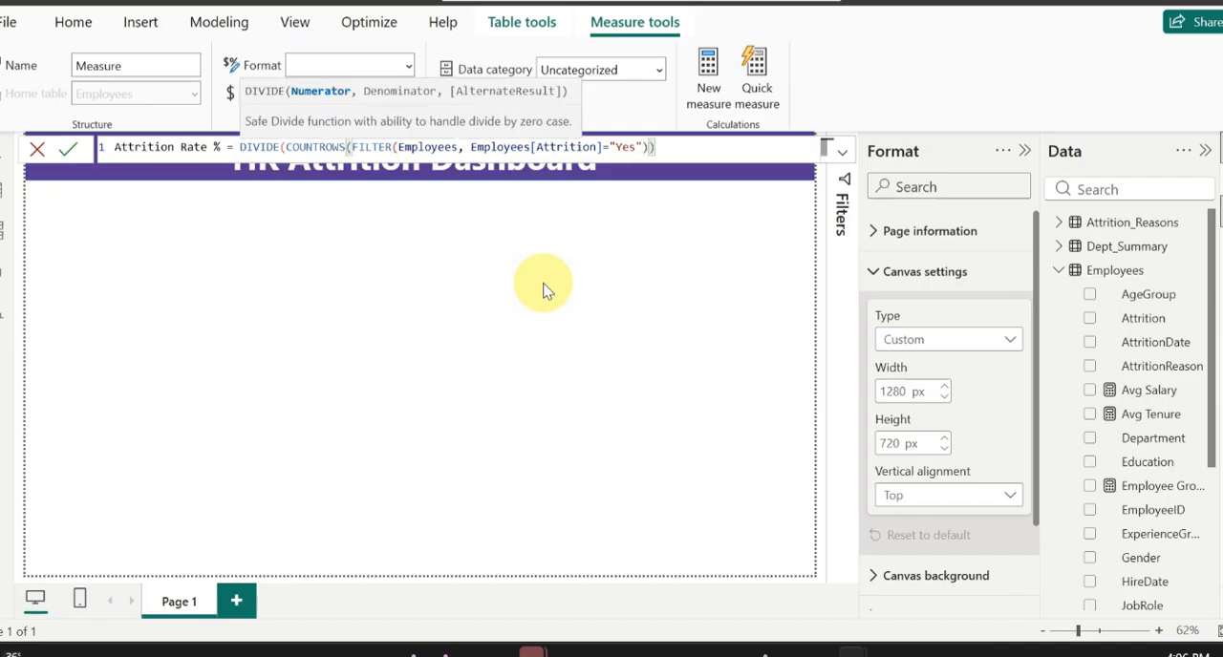
type(",")
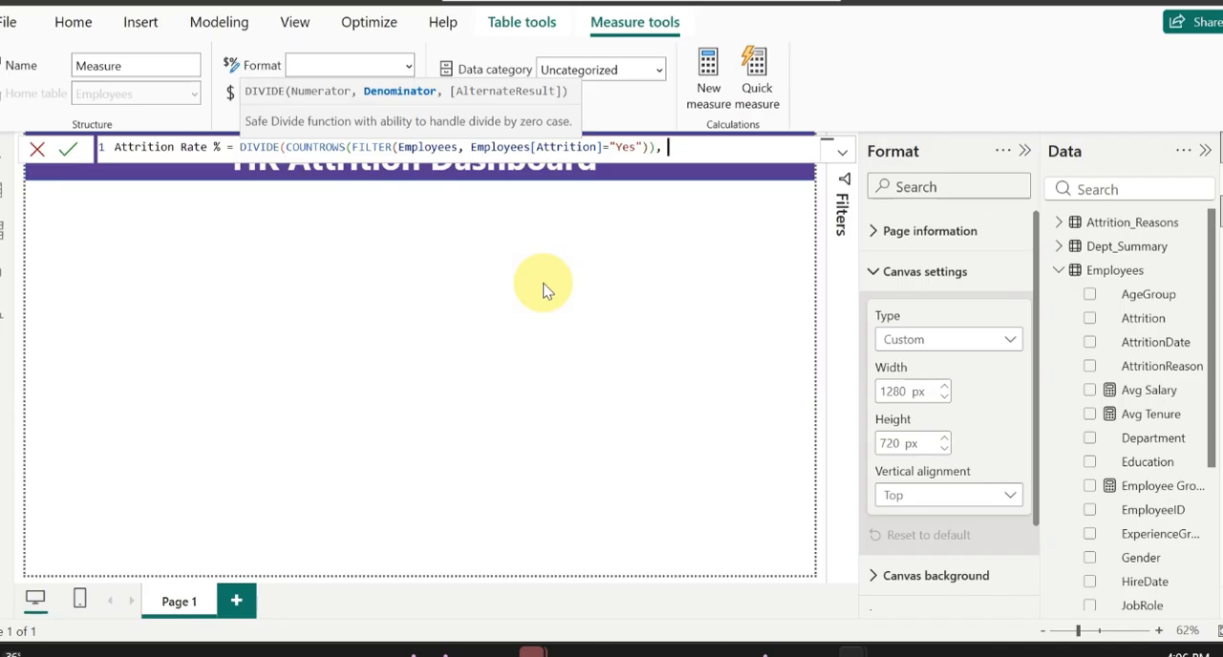
type(" cou")
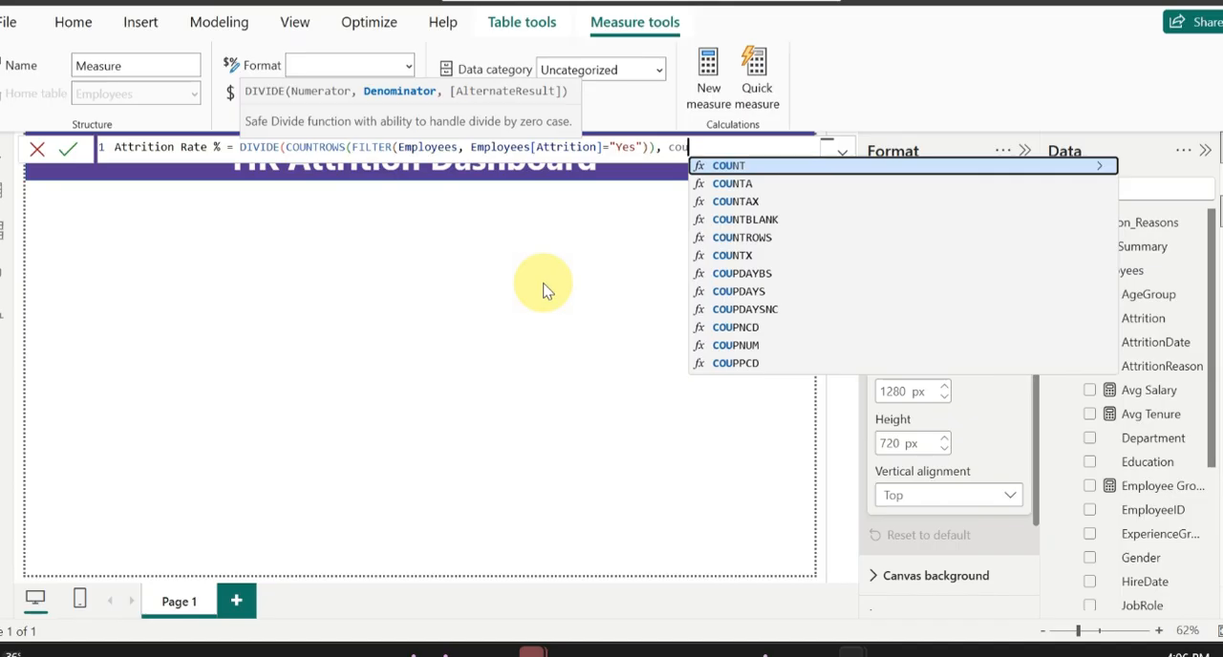
Step: Add COUNTROWS(Employees) as the denominator and 0 as the alternate result, and commit the Attrition Rate % measure
left_click(717, 237)
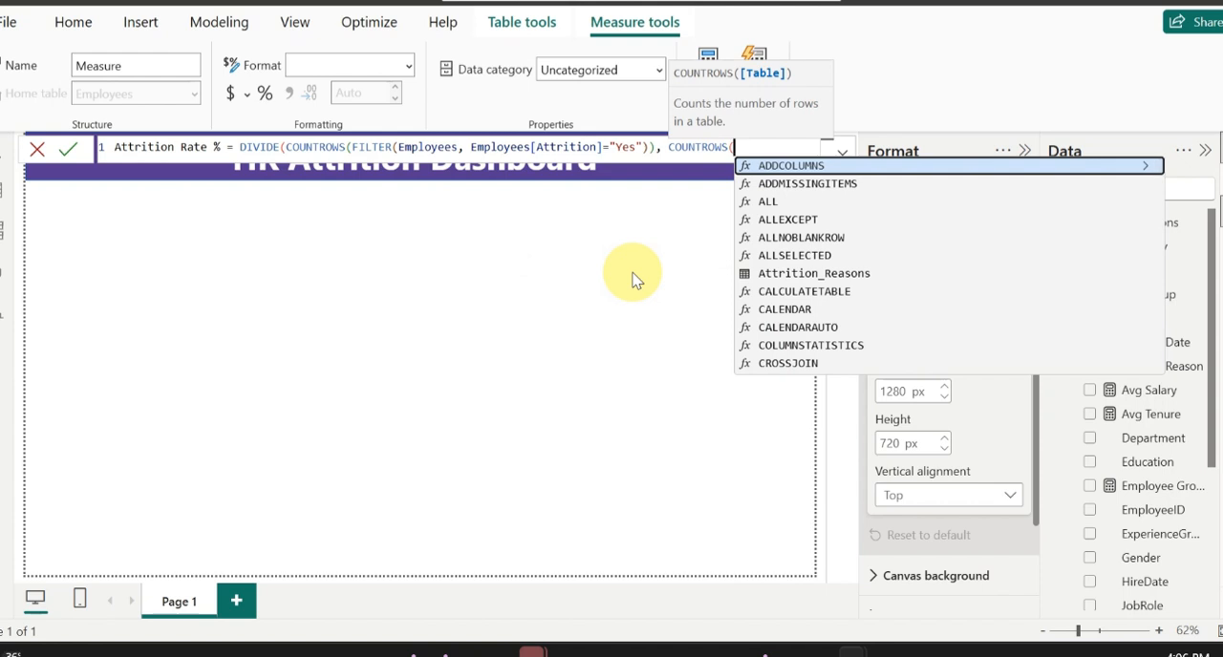
type("empl")
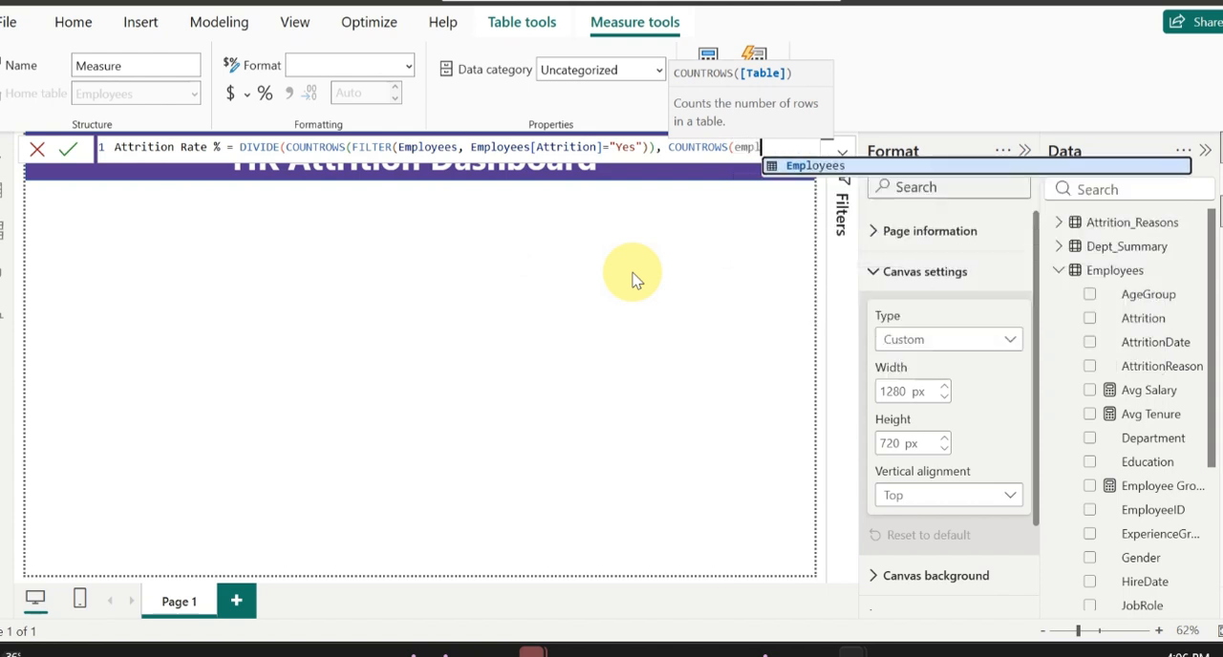
left_click(850, 166)
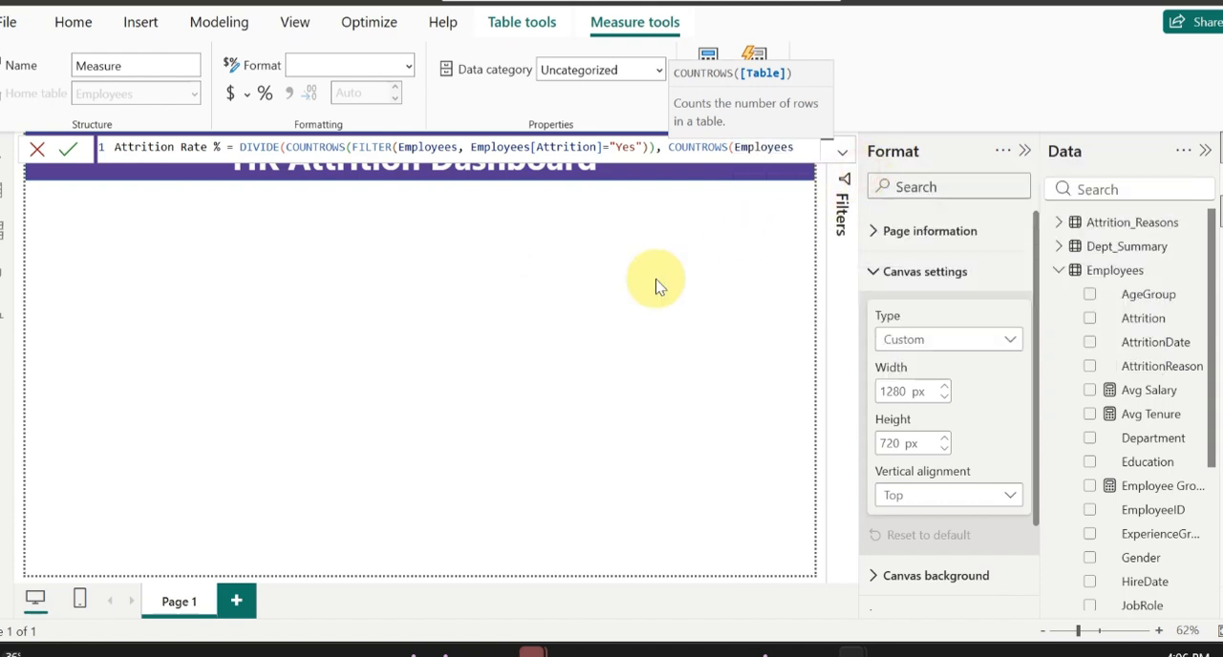
type("),")
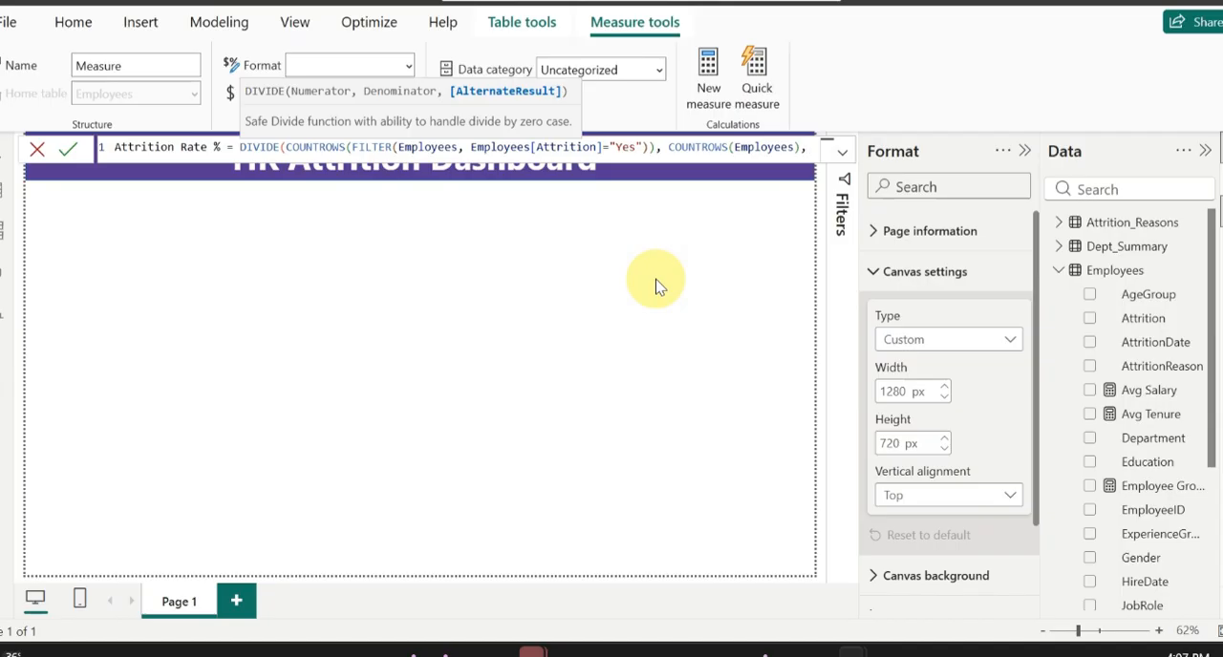
type(" 0")
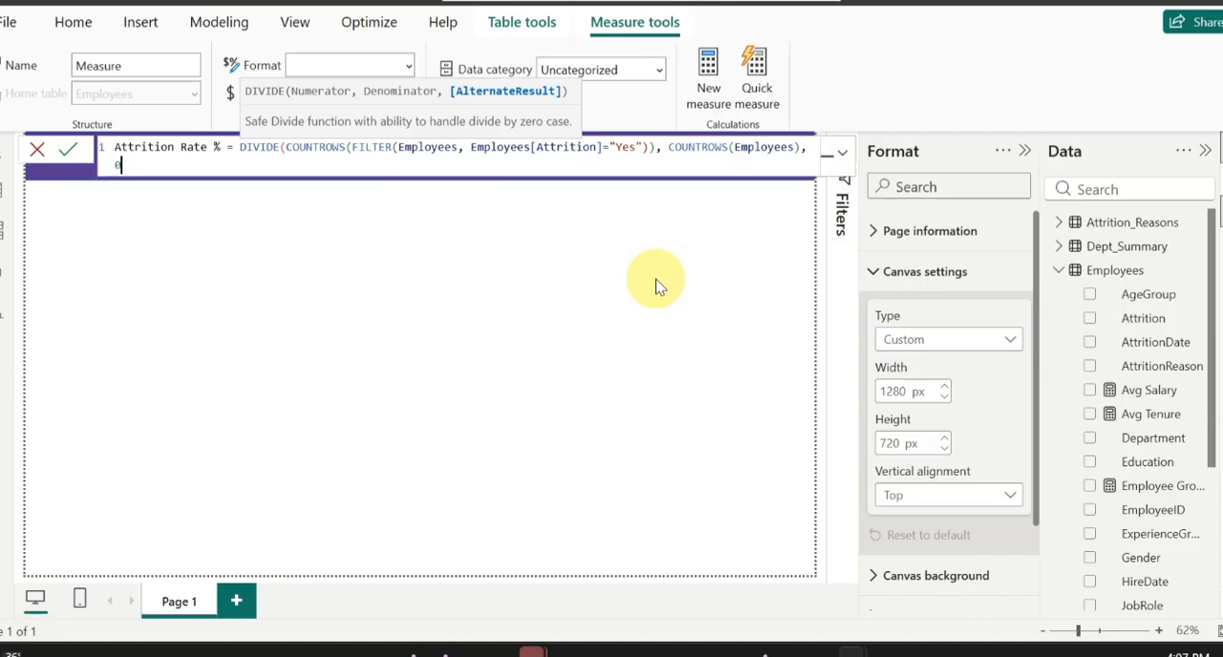
type(")")
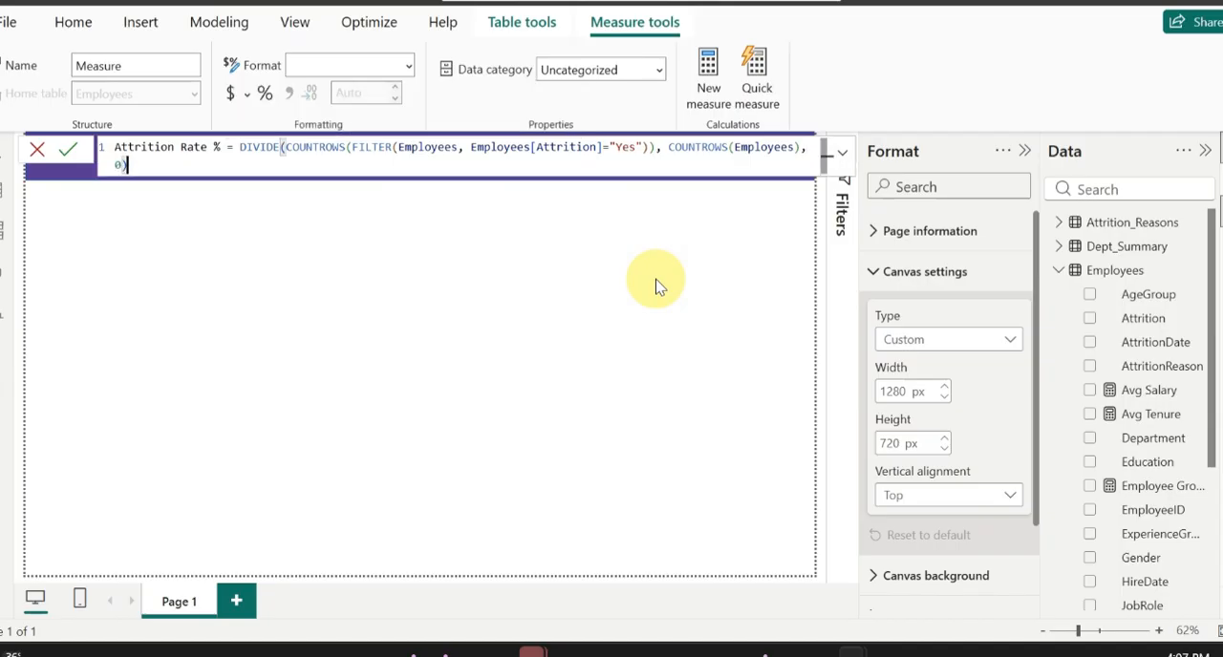
key("Return")
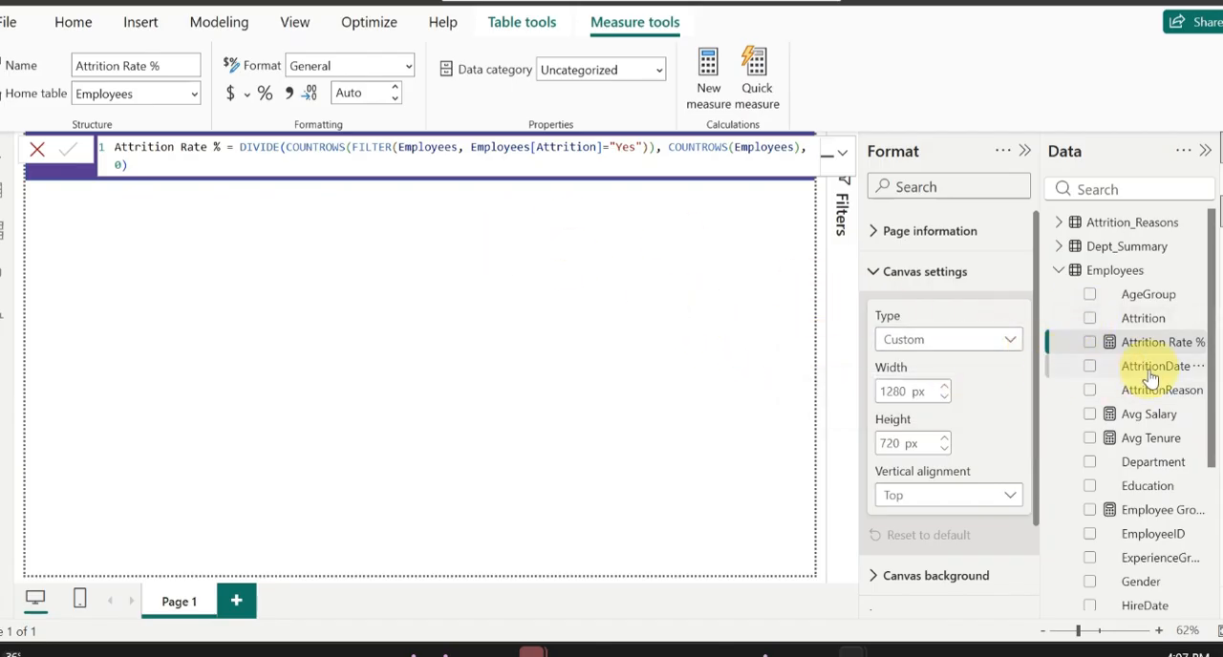
Step: Create another measure in the Employees table and name it "Active Empoyee"
right_click(1111, 272)
left_click(972, 276)
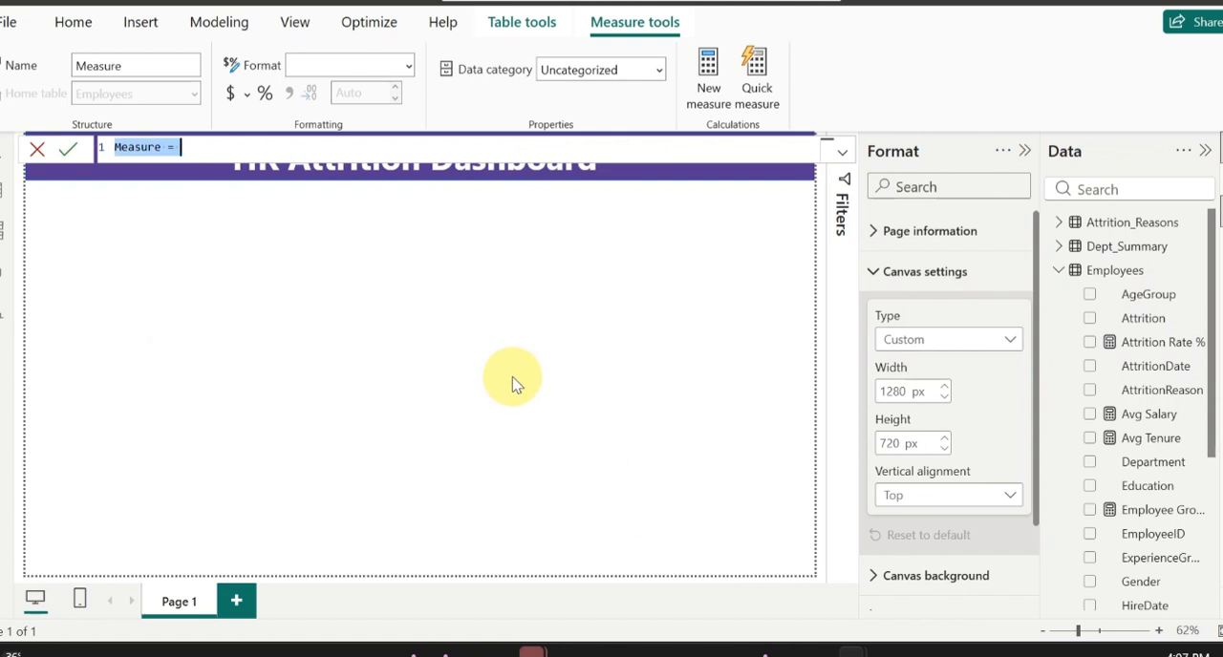
left_click(159, 148)
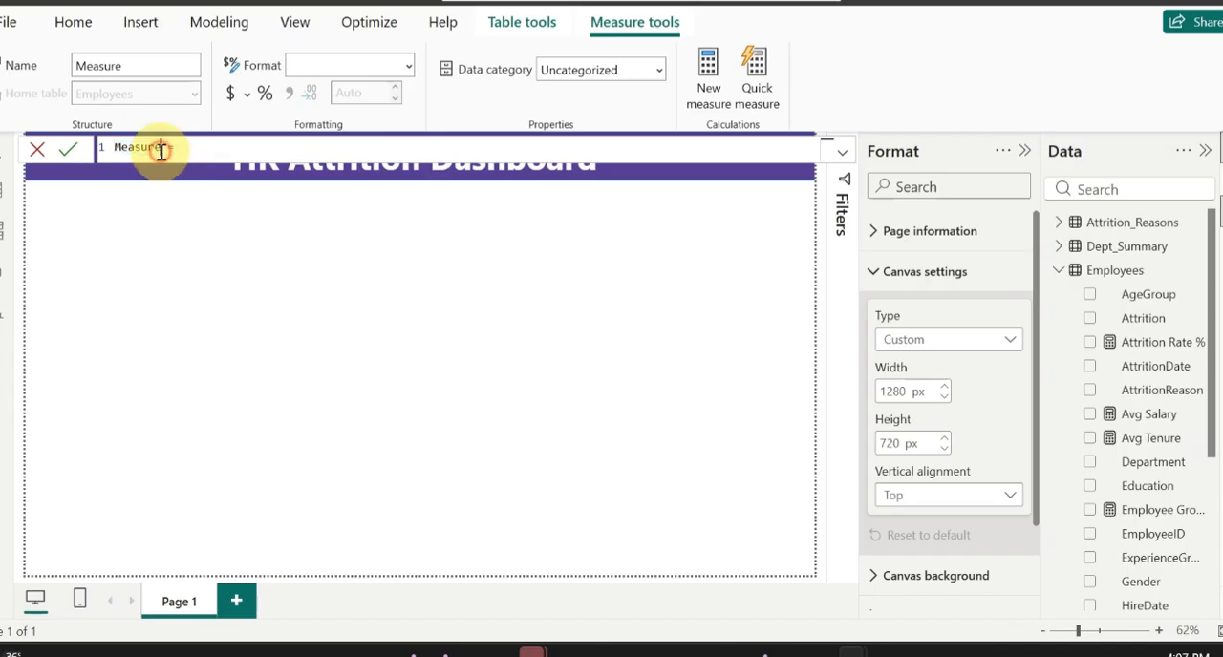
key("BackSpace")
key("BackSpace")
key("BackSpace")
key("BackSpace")
key("BackSpace")
key("BackSpace")
key("BackSpace")
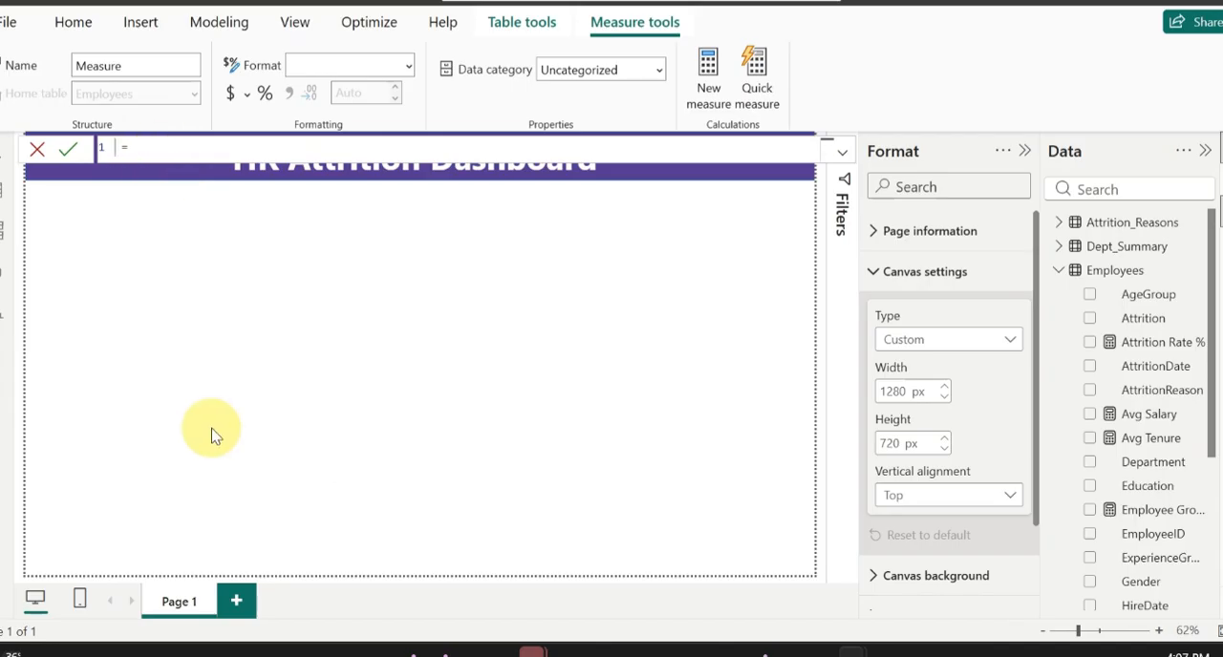
type("Active Empoyee")
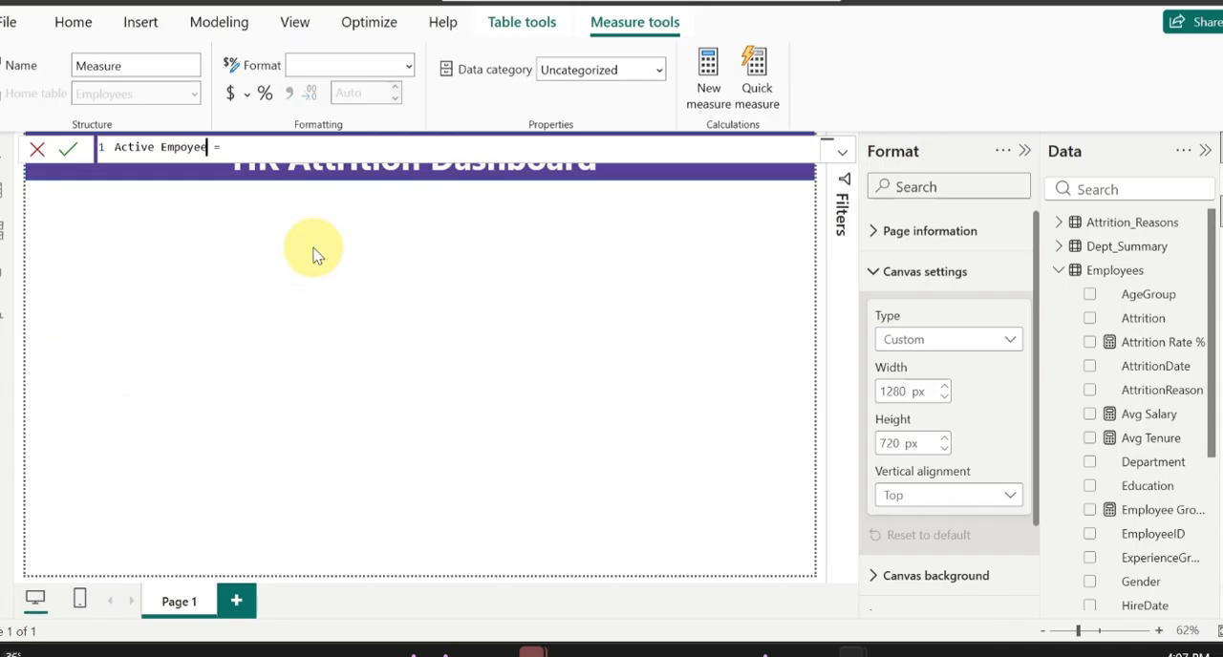
Step: Start the Active Empoyee formula with COUNTROWS of a FILTER over the Employees table
left_click(276, 150)
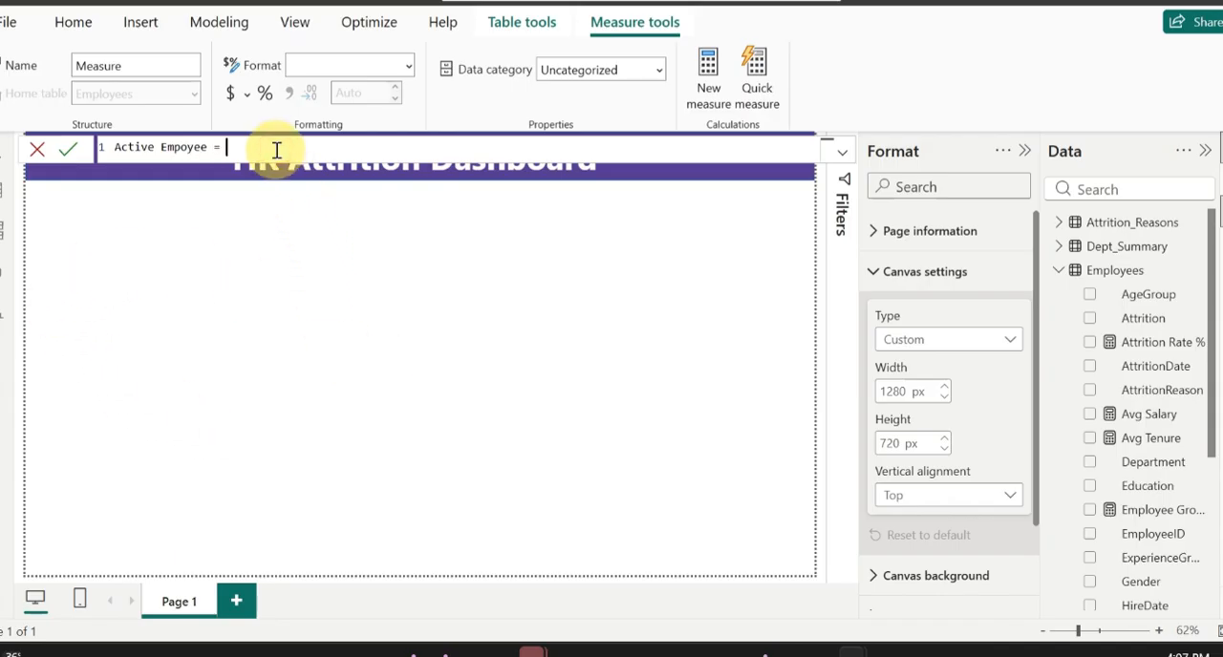
type("coun")
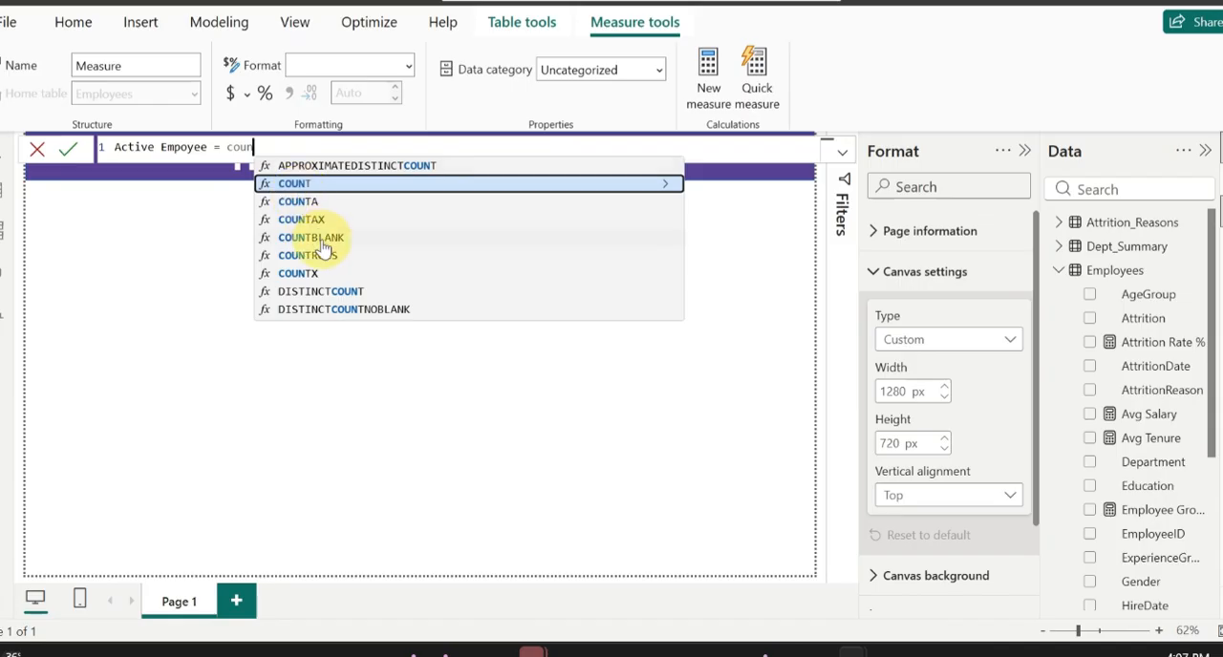
left_click(322, 255)
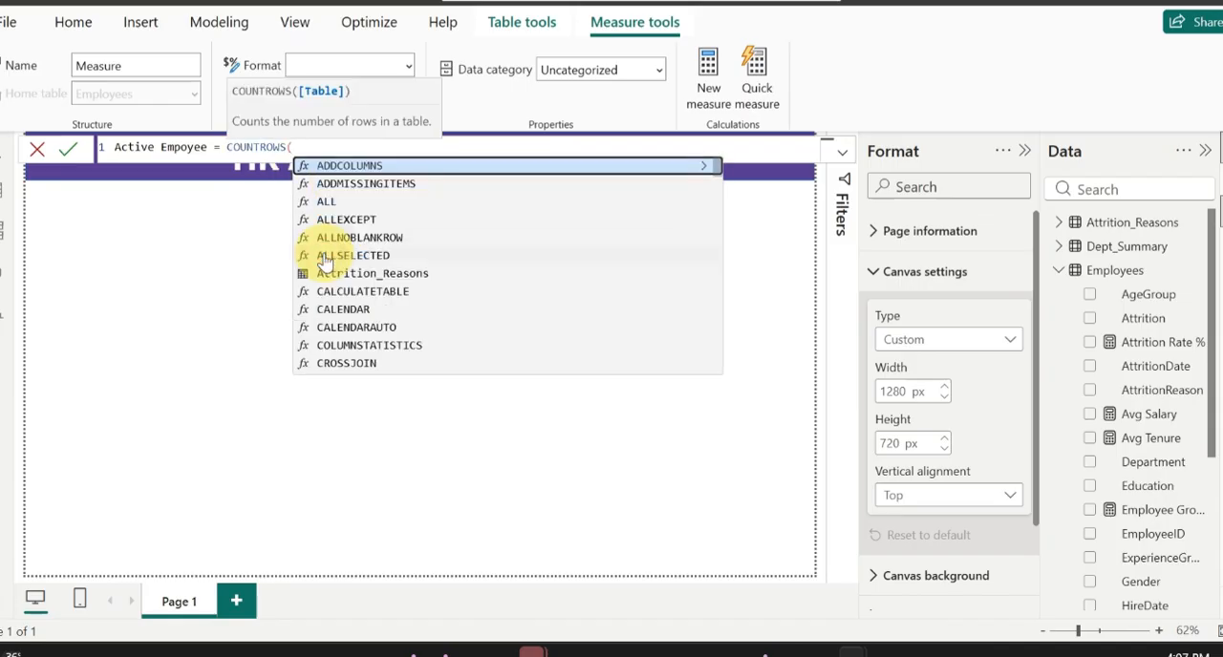
type("fil")
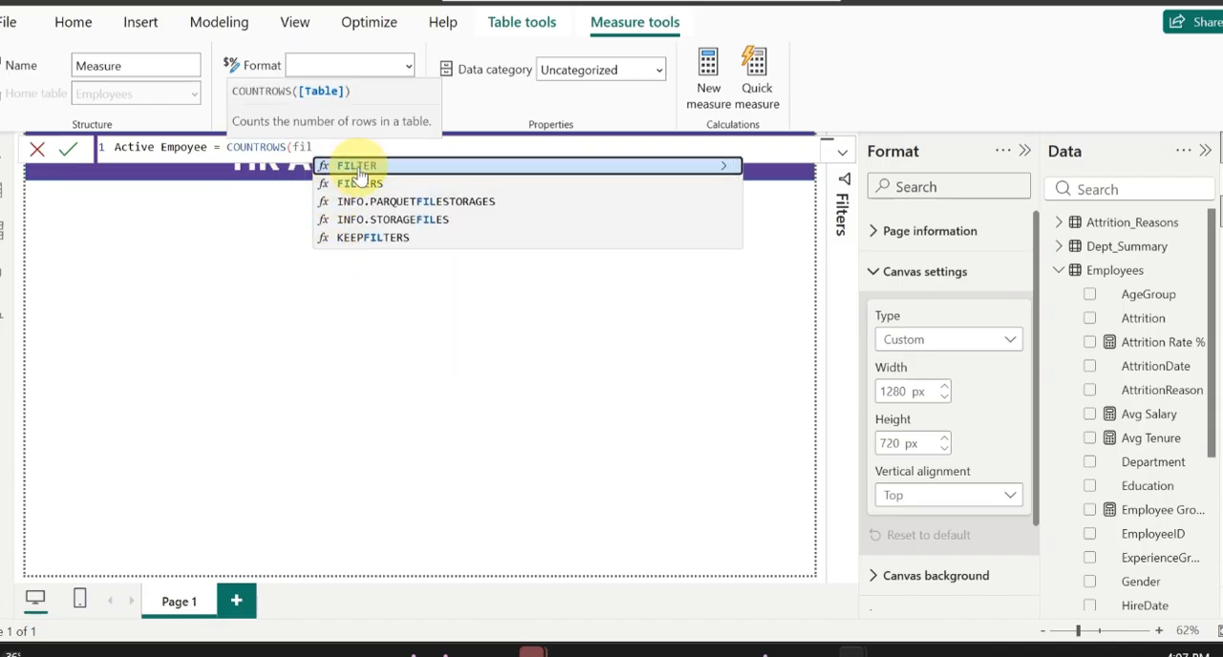
left_click(358, 168)
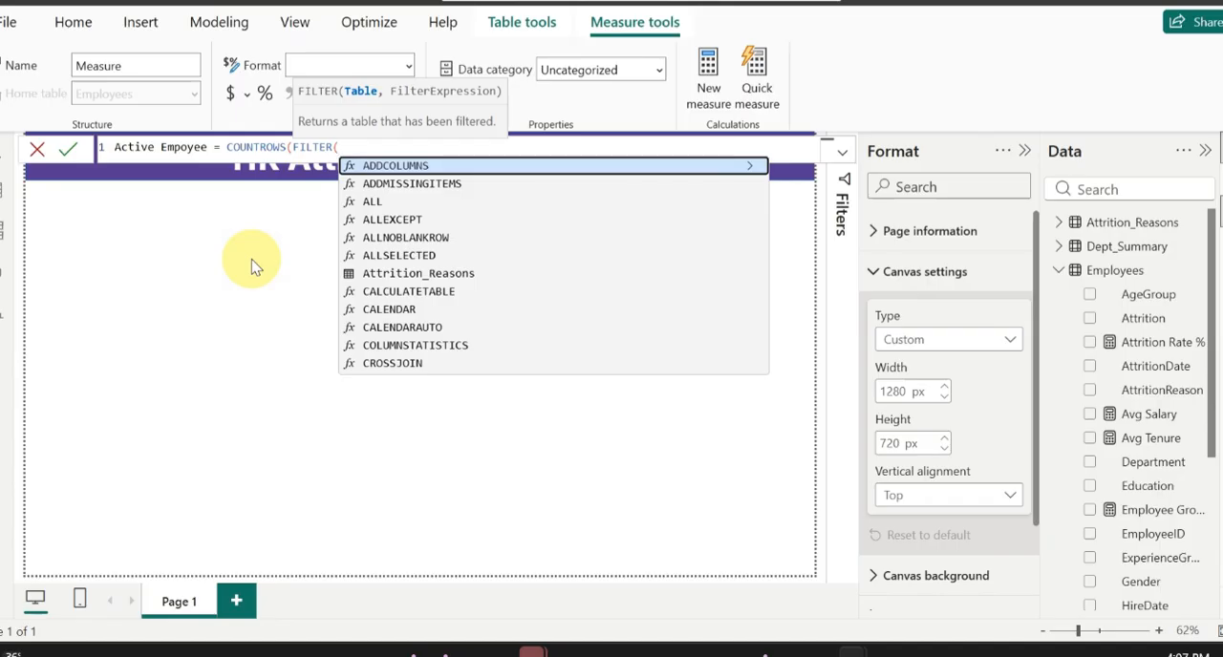
type("emp")
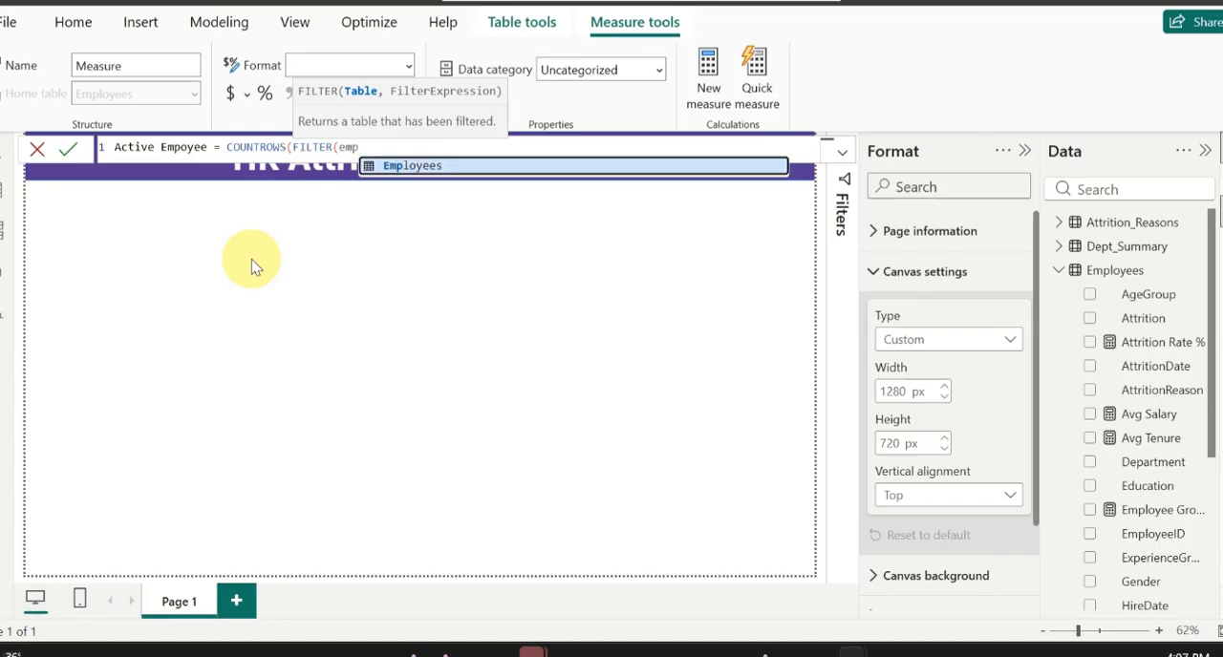
left_click(406, 170)
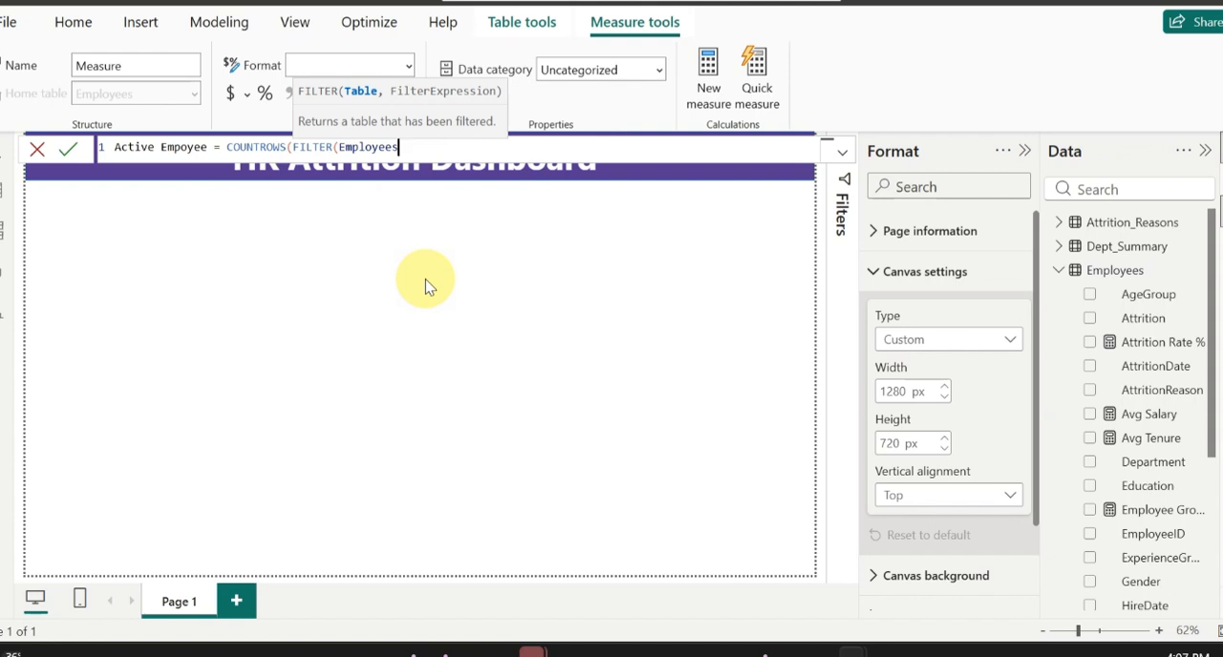
Step: Complete the Active Empoyee formula with the filter condition Employees[Attrition]="No" and close both functions
type(",")
key("BackSpace")
type(", empl")
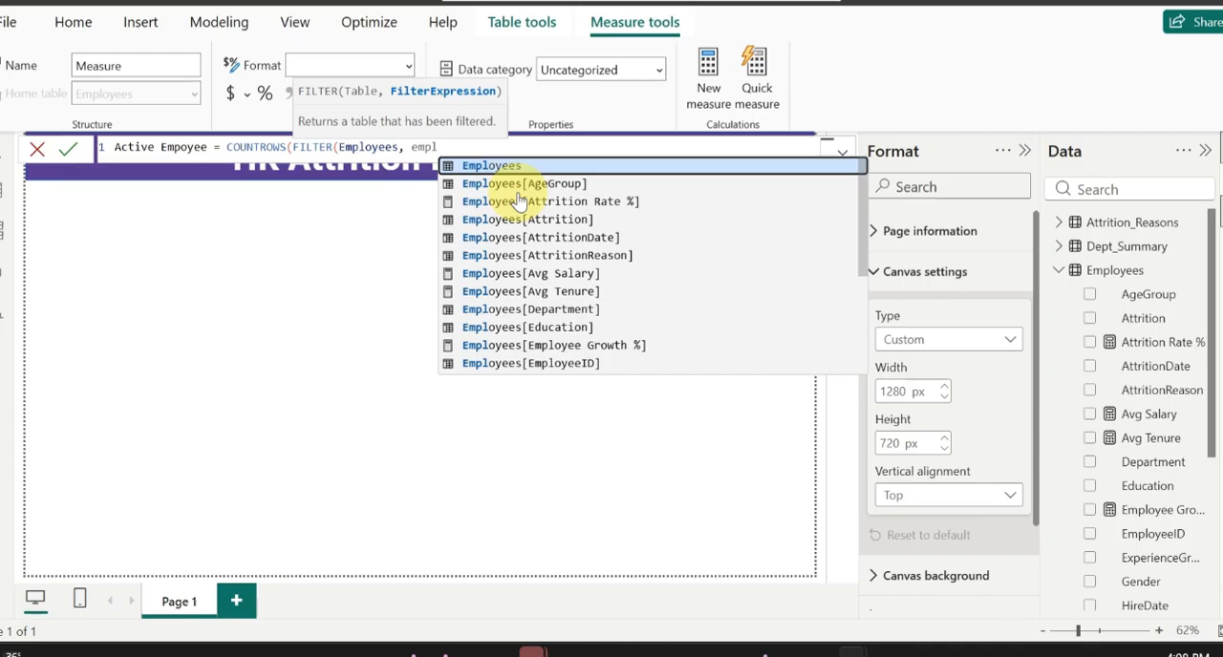
left_click(568, 219)
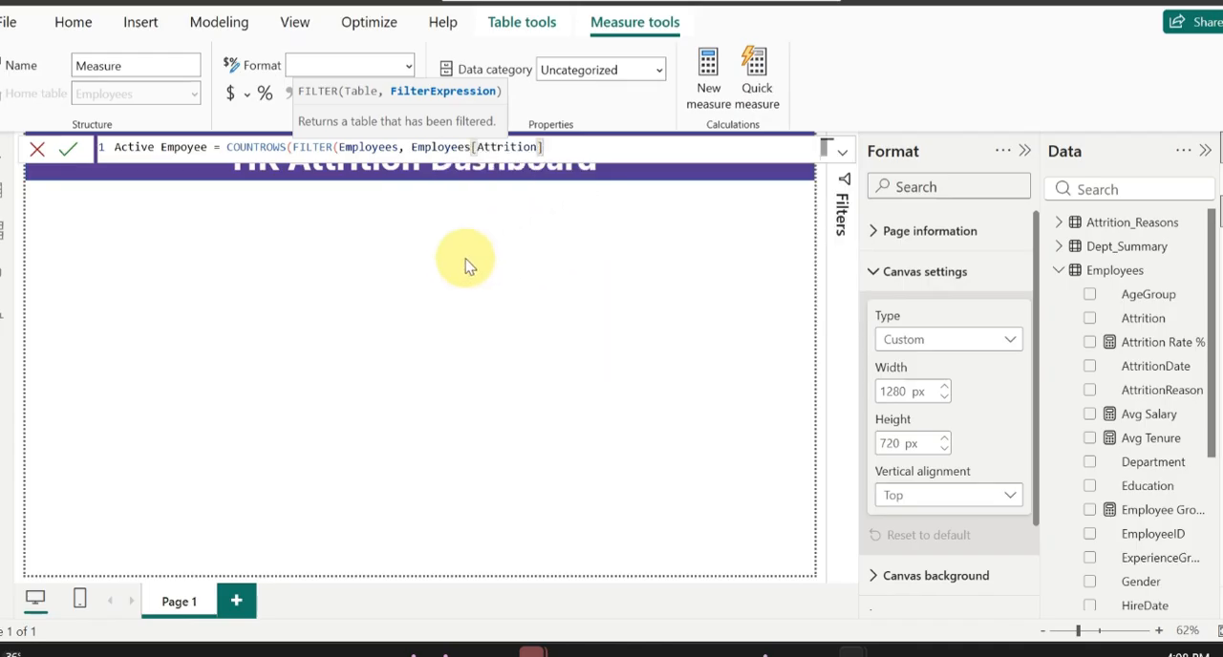
type("=\"No\"))")
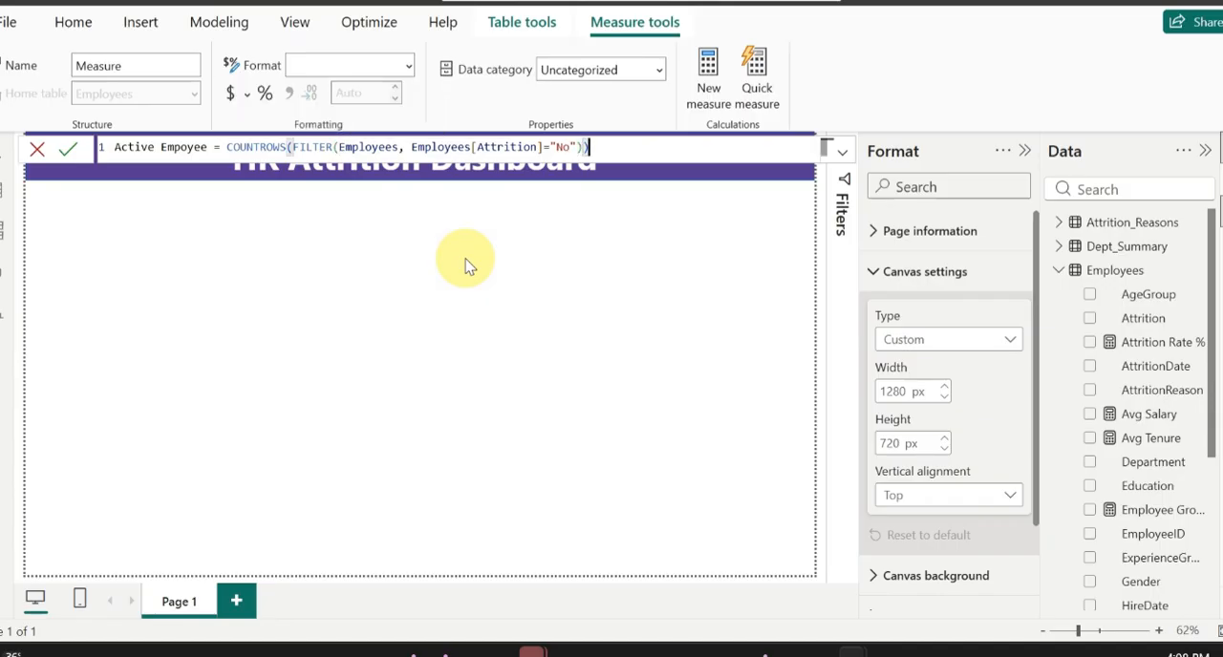
Step: Commit the Active Empoyee measure, check the measures in the Employees table, and return to the report canvas
key("Return")
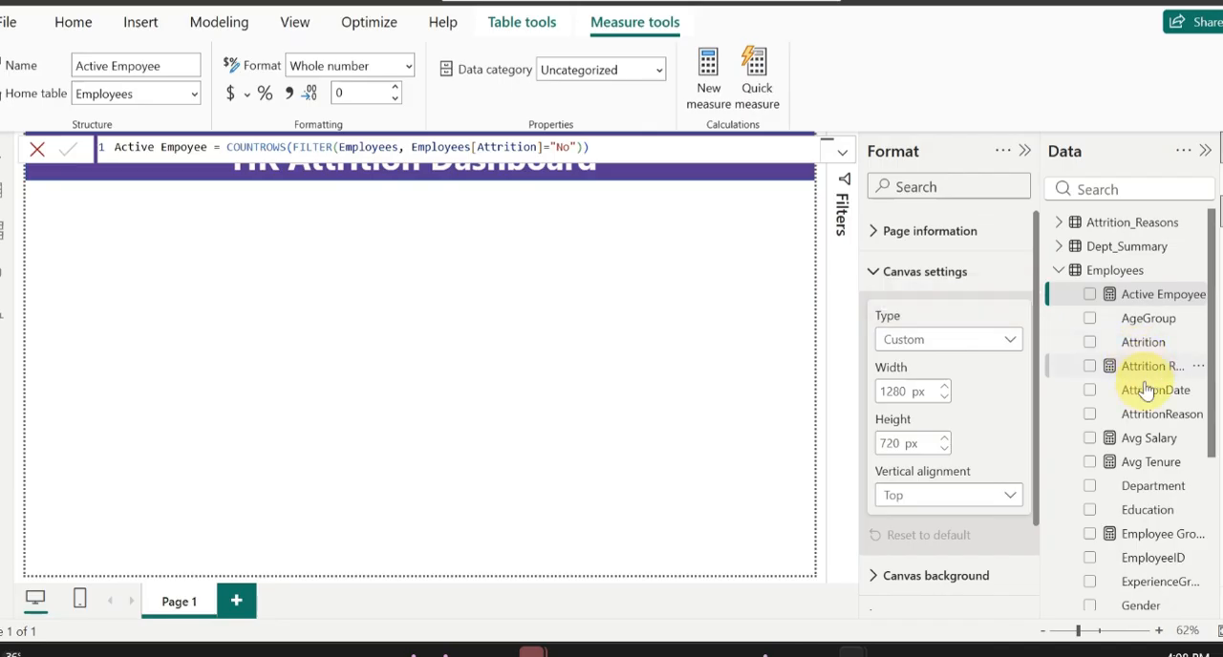
scroll(1136, 449, "down", 2)
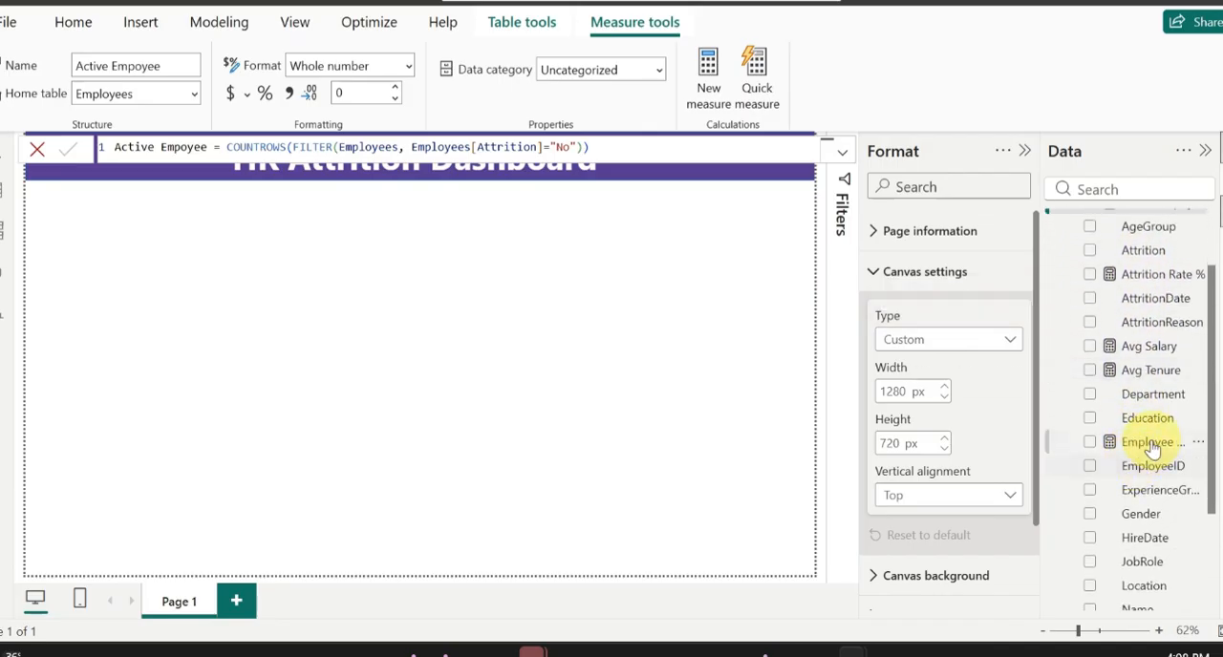
scroll(1146, 447, "down", 3)
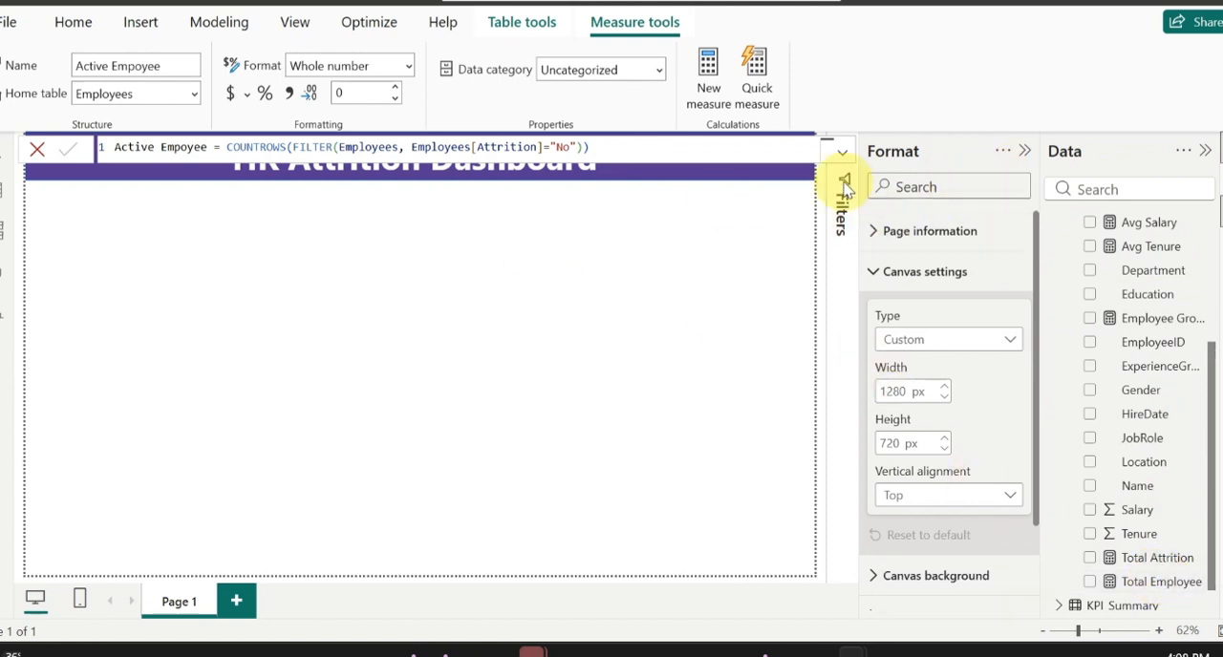
left_click(122, 260)
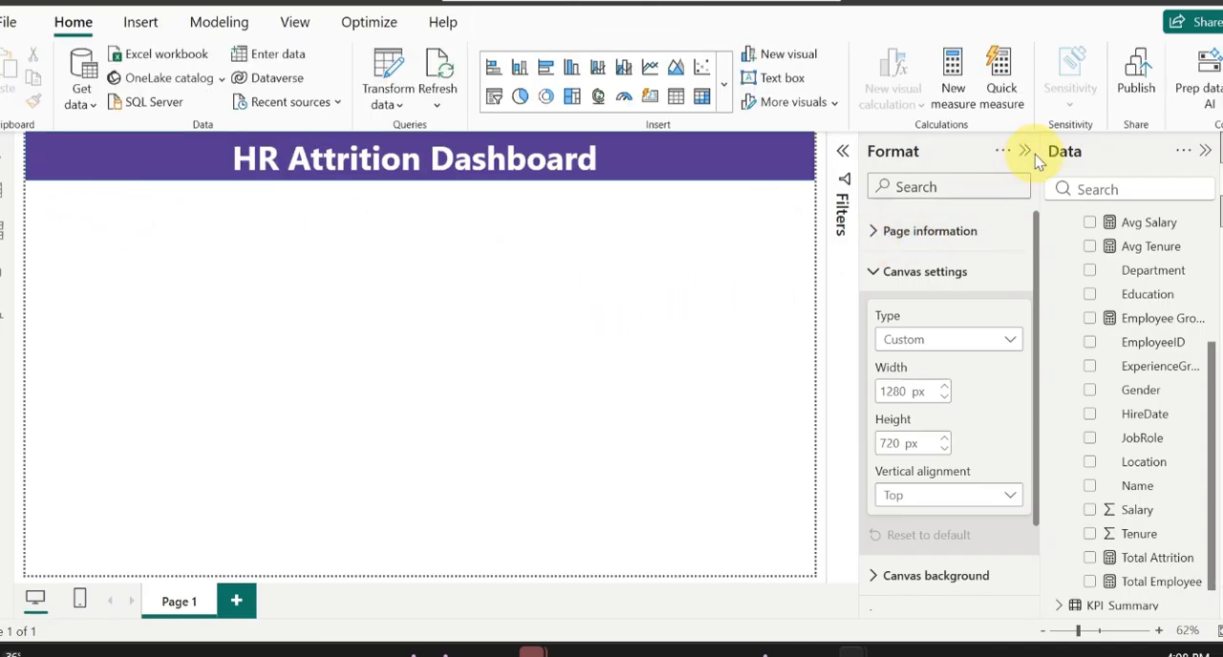
Step: Add an empty card visual, shrink it to a small KPI tile, and place it under the start of the dashboard's title banner
left_click(1221, 179)
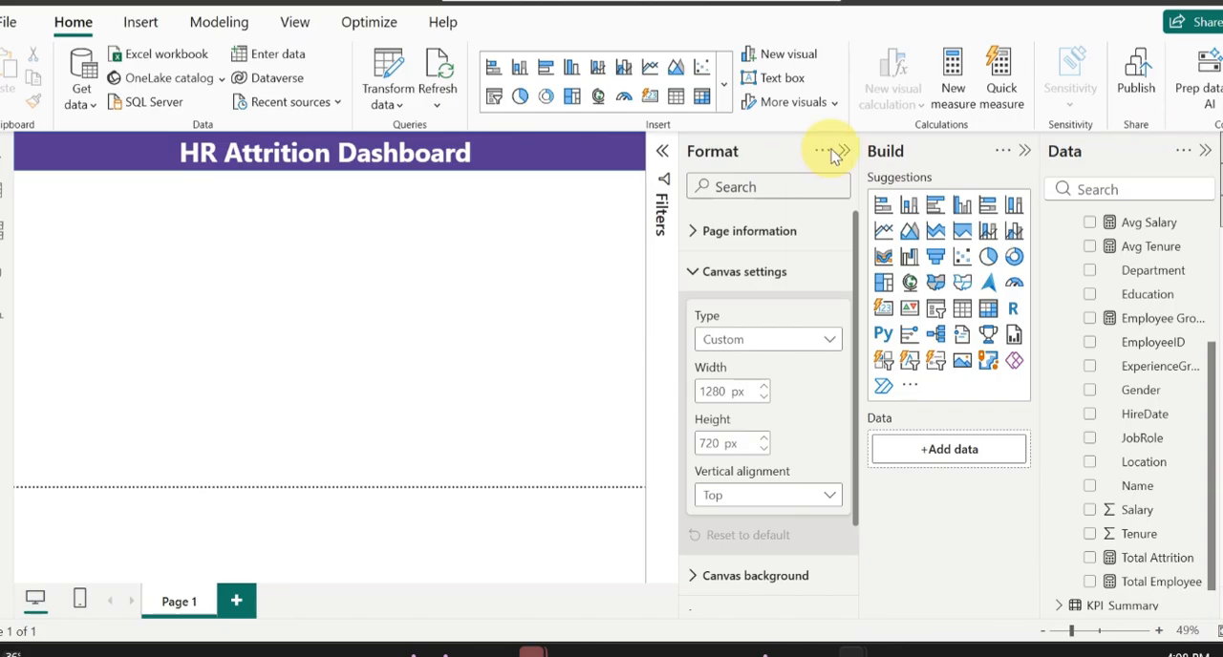
left_click(842, 151)
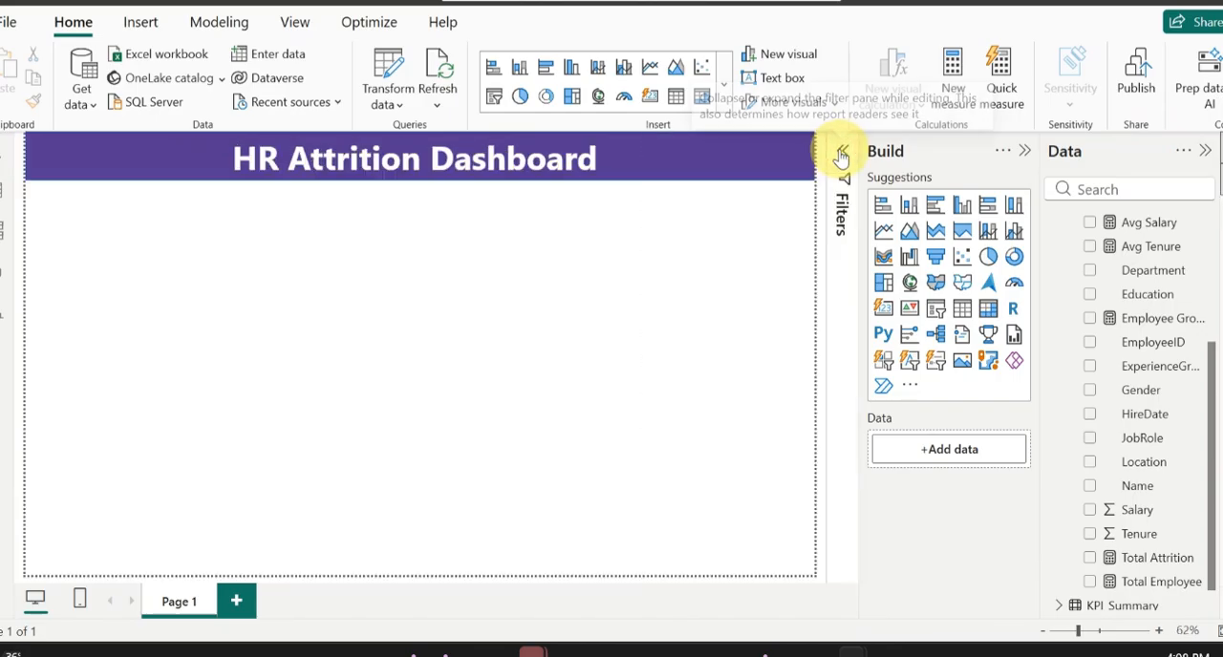
left_click(882, 308)
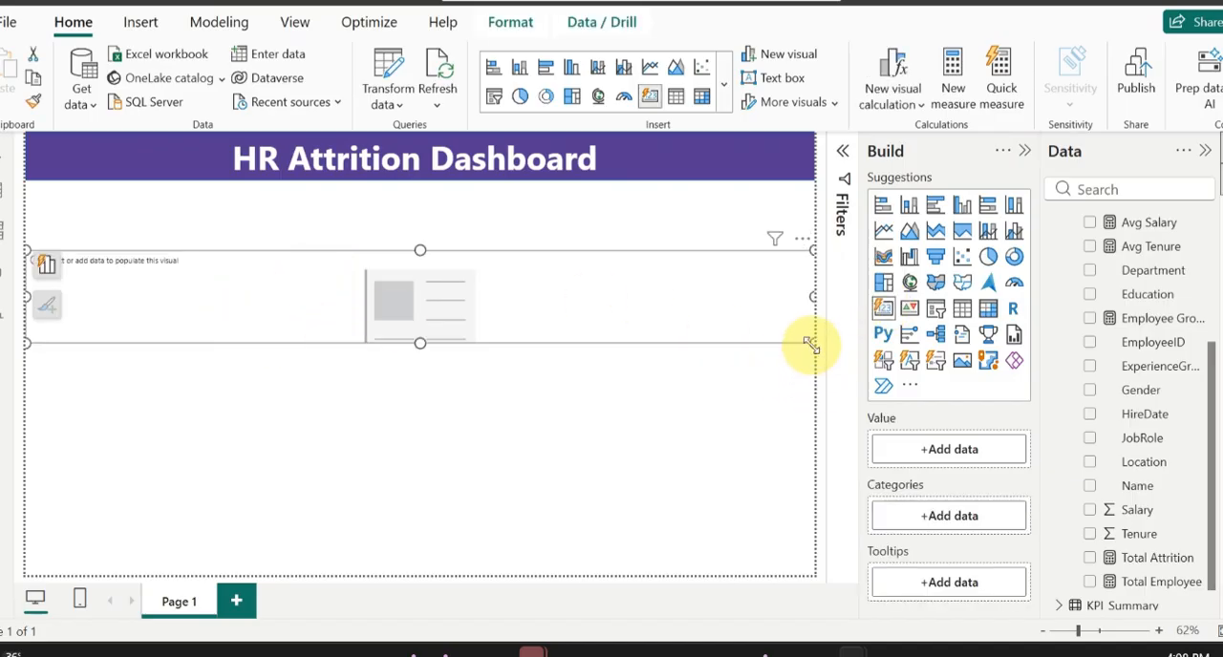
left_click_drag(810, 344, 134, 315)
left_click_drag(87, 281, 95, 223)
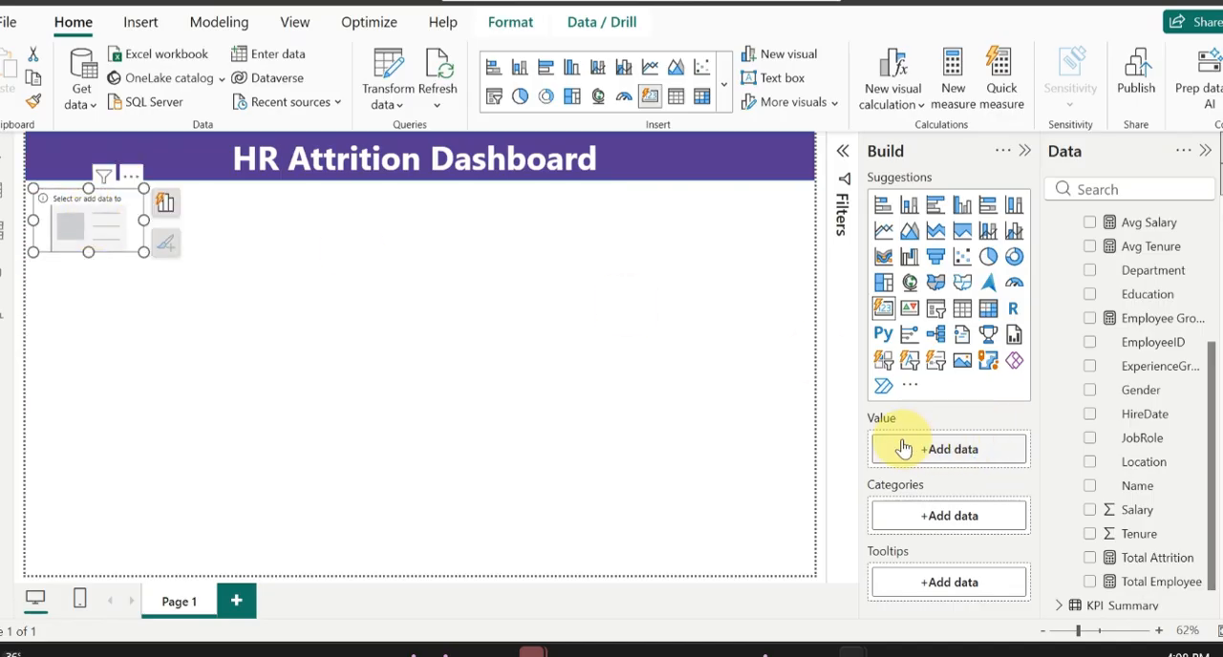
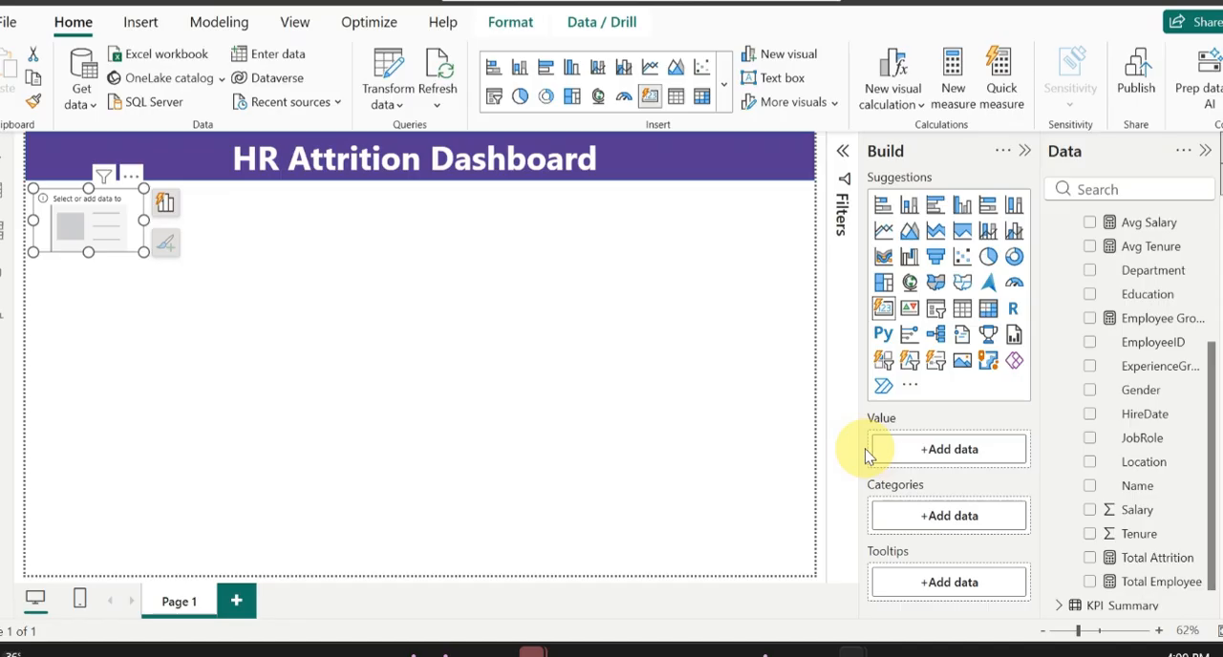
Step: Place the Total Attrition measure on the canvas as a card and delete the empty card under the banner
left_click_drag(1167, 557, 514, 379)
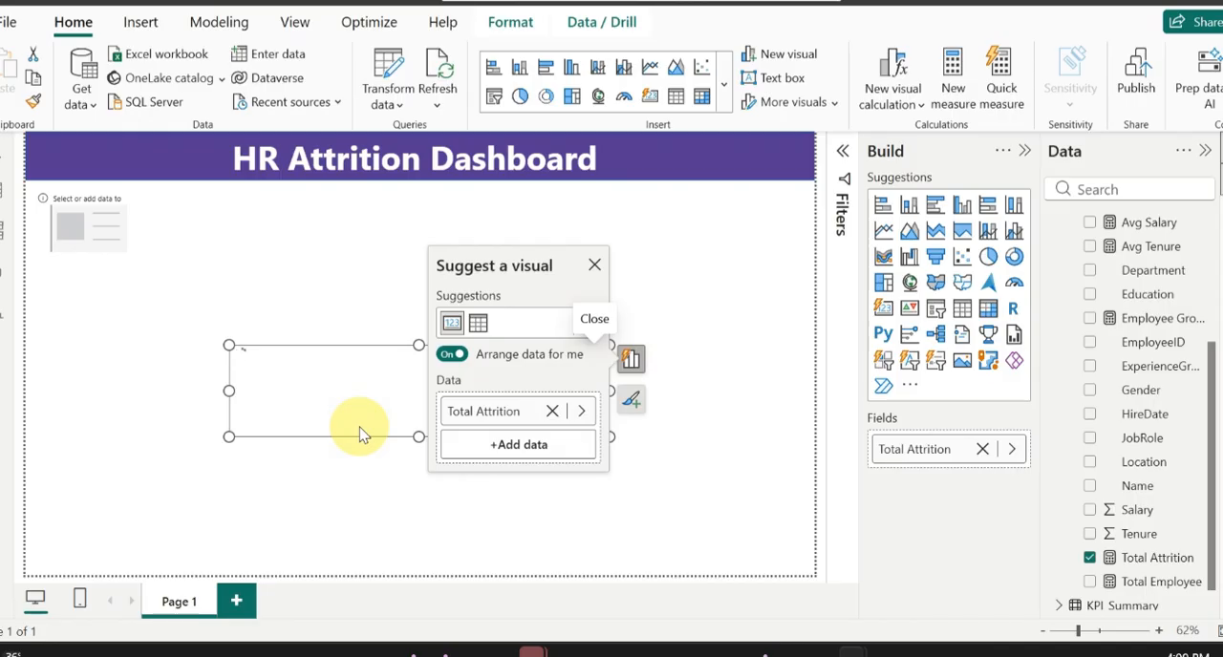
left_click(581, 509)
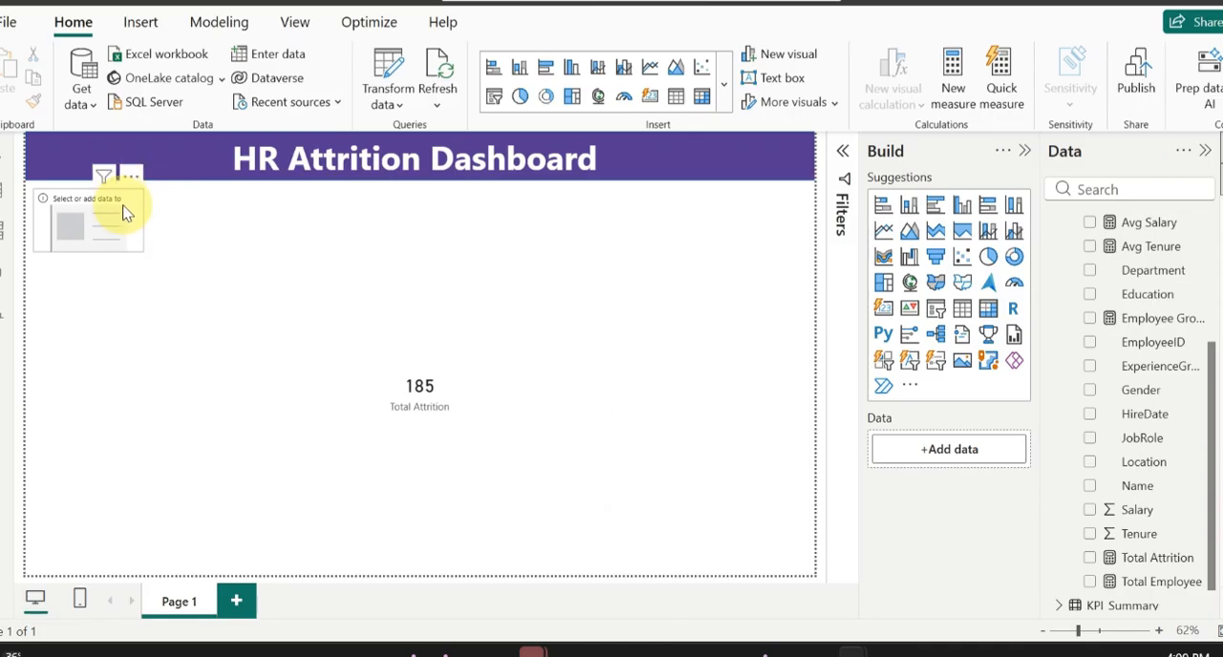
key("Delete")
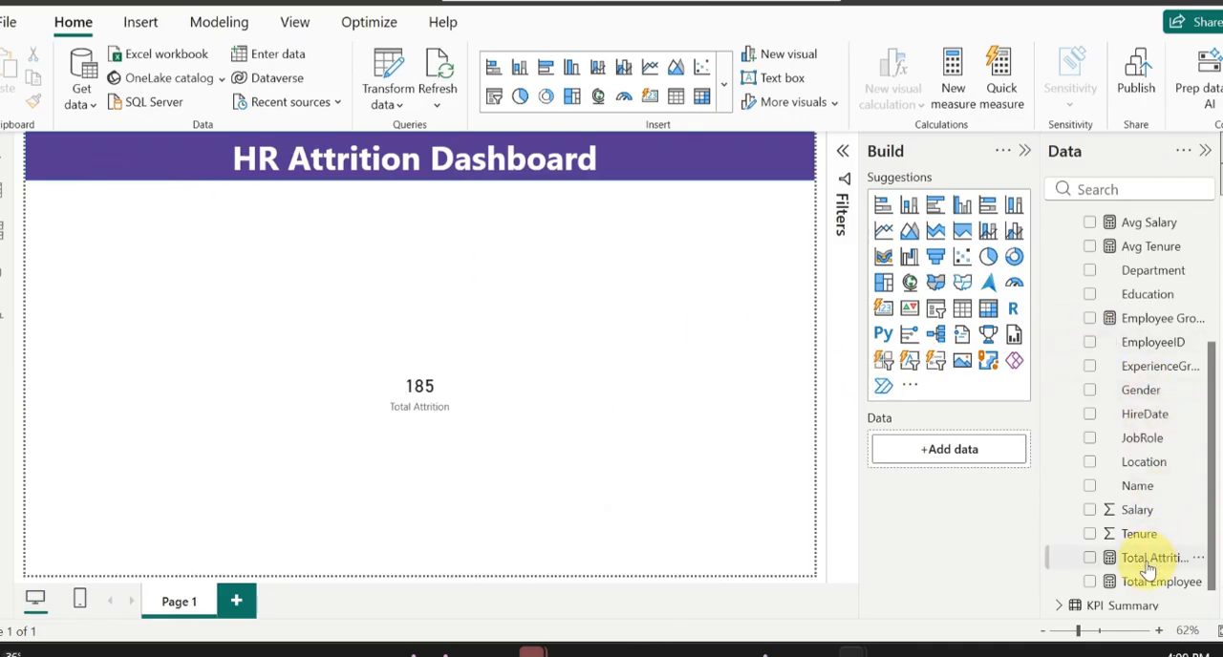
Step: Add separate cards for the Total Employee, Employee Growth %, Avg Salary and Avg Tenure measures in free areas of the canvas
left_click_drag(1145, 592, 666, 353)
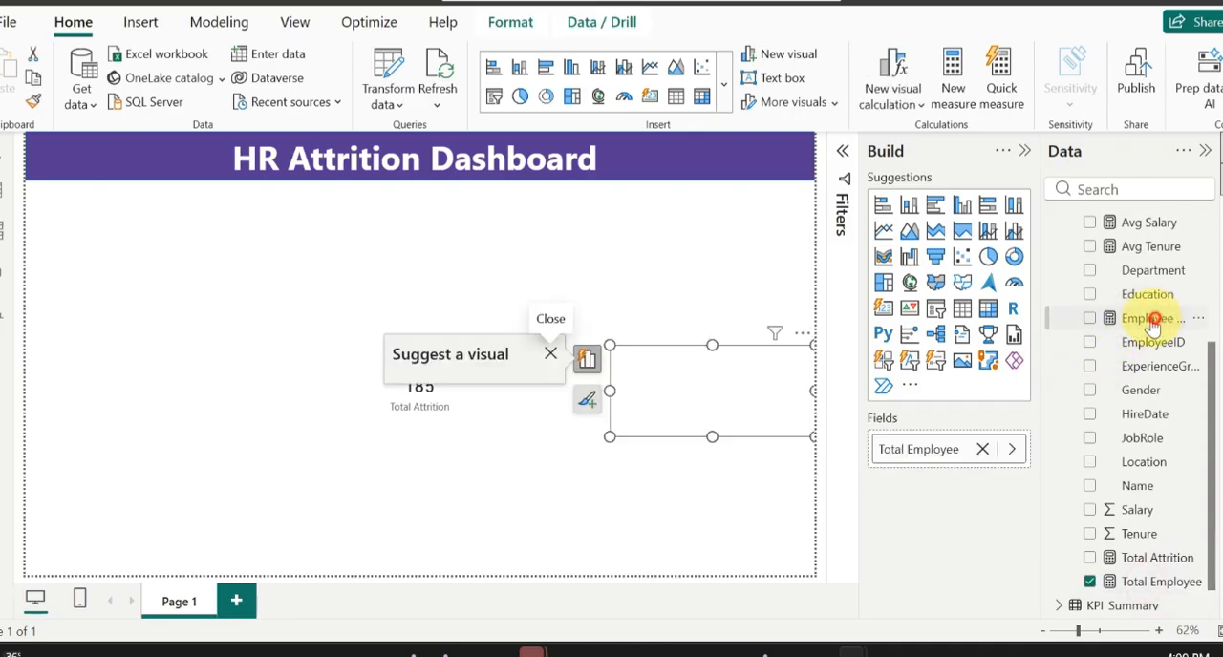
left_click_drag(1154, 322, 696, 243)
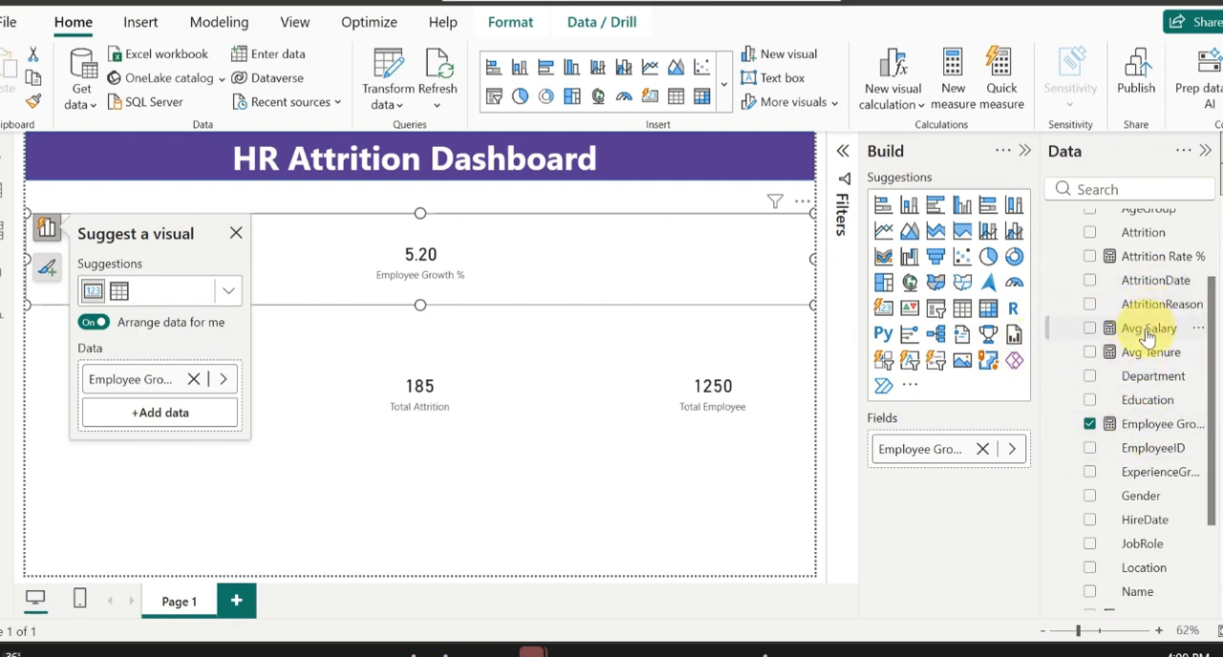
left_click_drag(1147, 338, 535, 489)
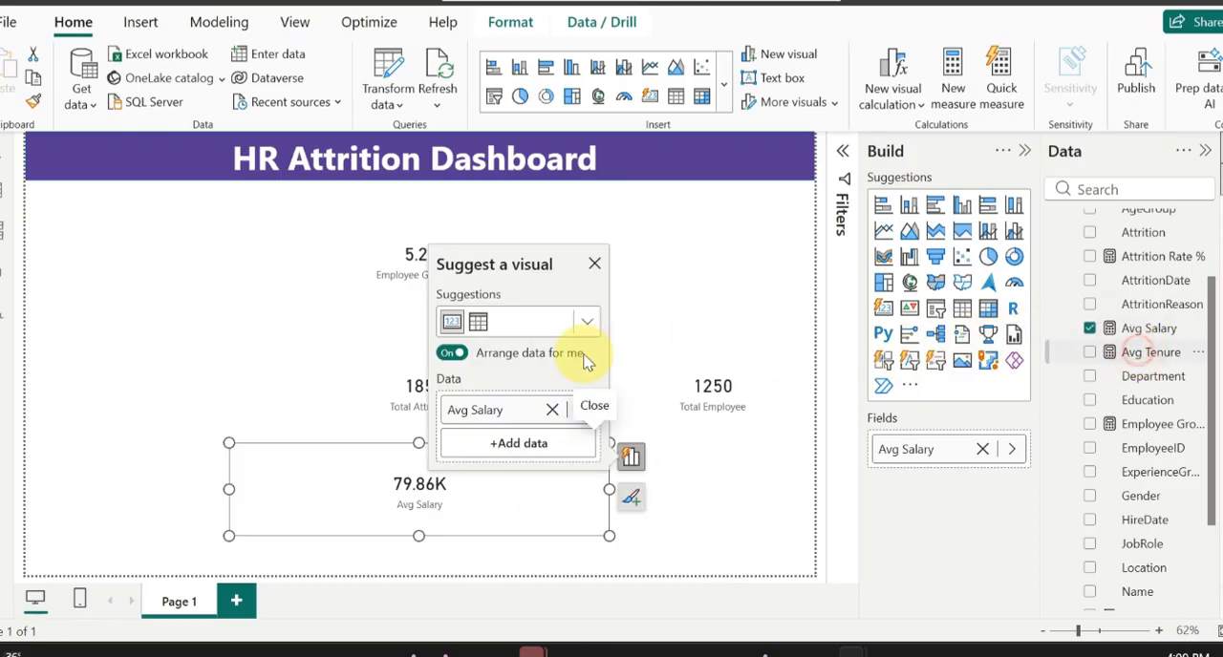
left_click_drag(585, 361, 232, 386)
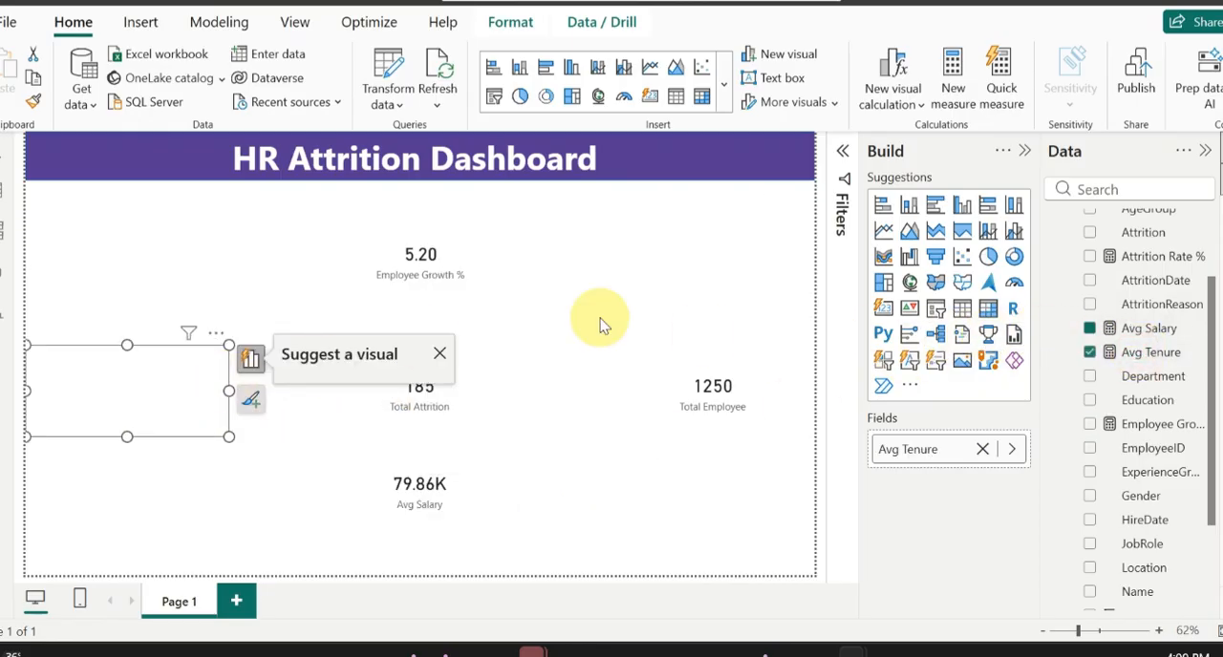
Step: Add cards for the Attrition Rate % and Active Empoyee measures in the lower part of the canvas
scroll(1173, 276, "up", 3)
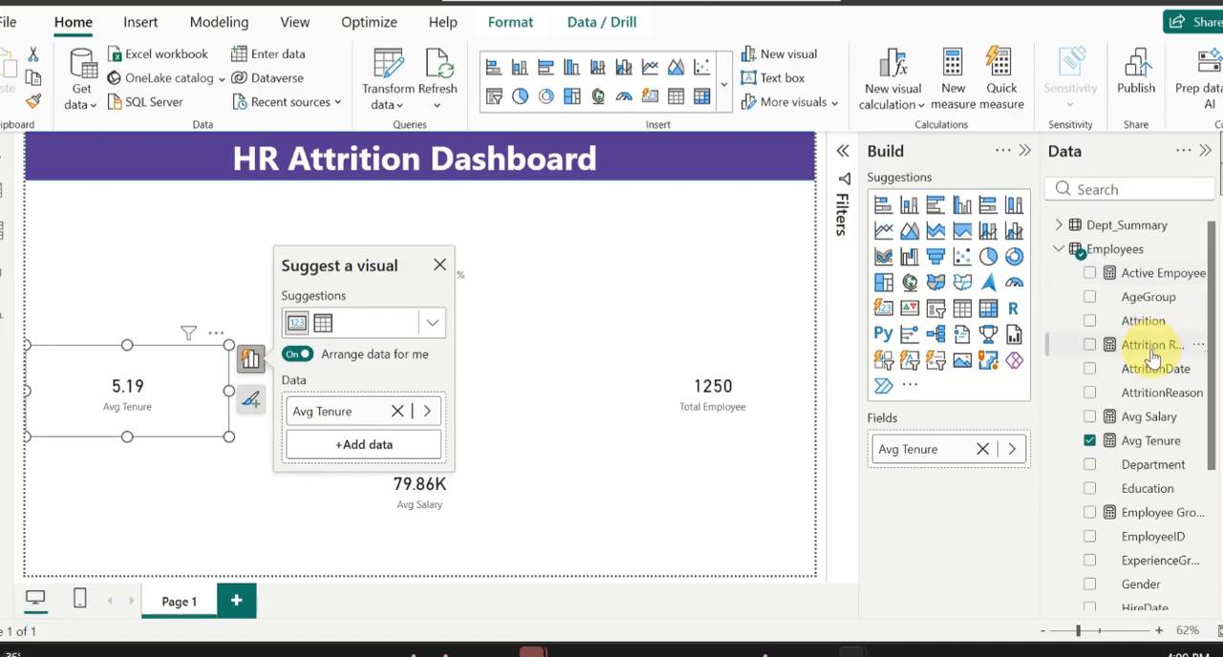
left_click_drag(1154, 358, 695, 541)
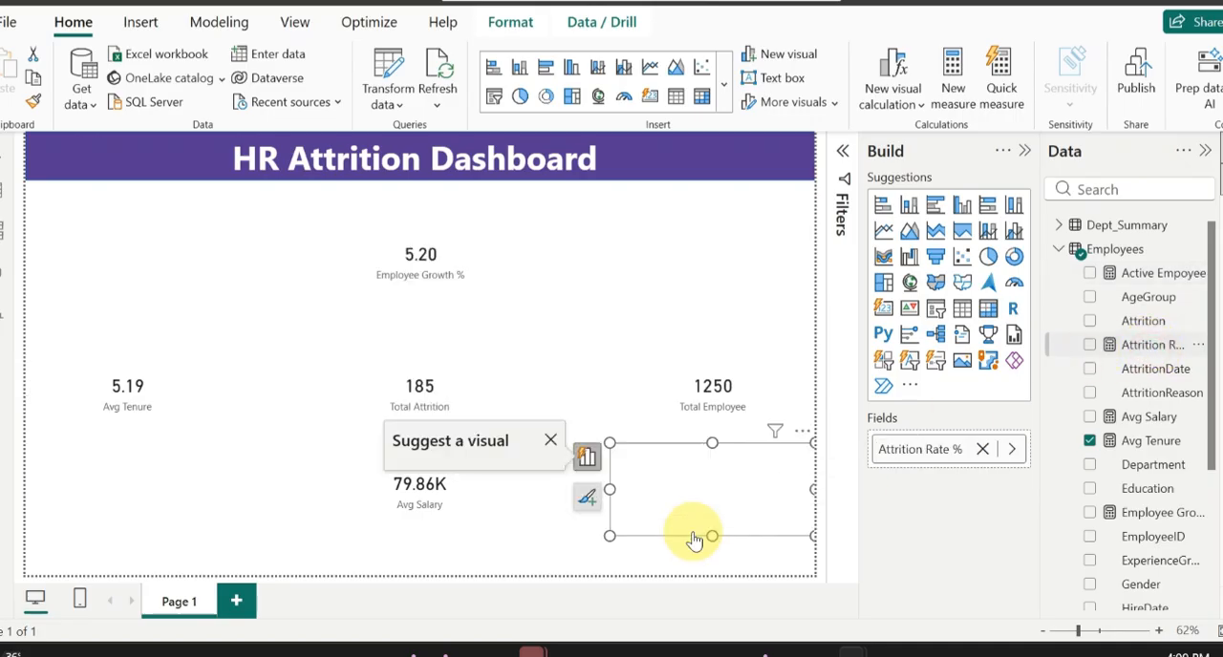
left_click_drag(1156, 277, 226, 506)
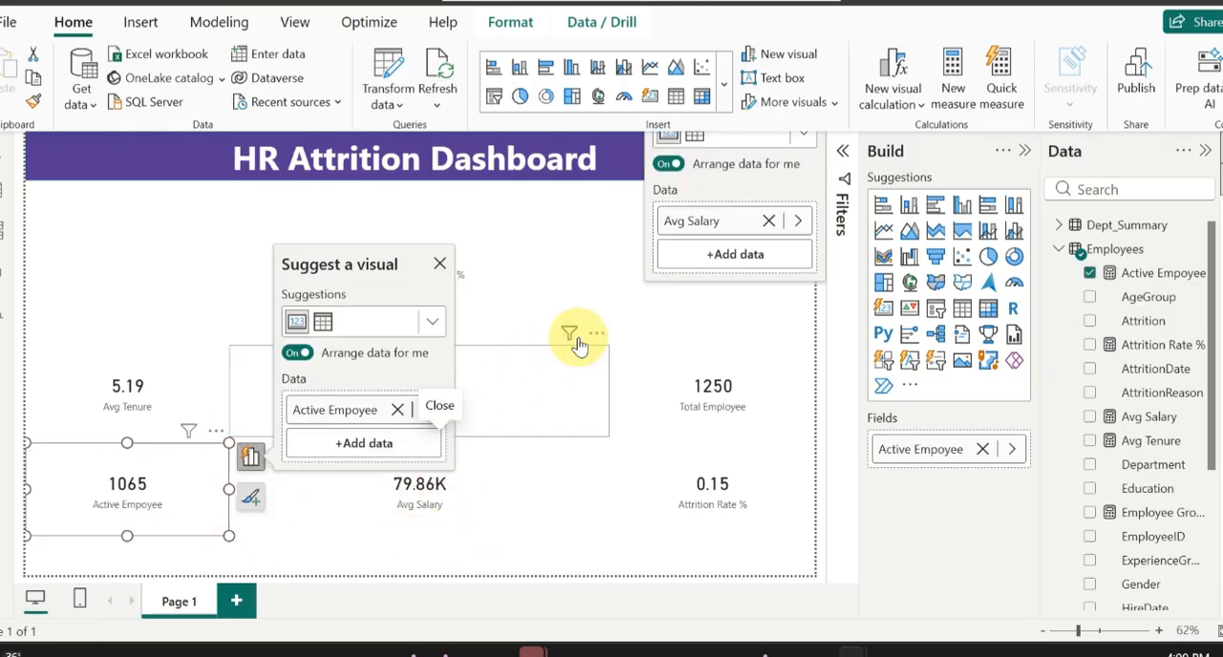
Step: Shrink the Employee Growth % card to a small KPI tile and move it right of centre below the banner
left_click(578, 344)
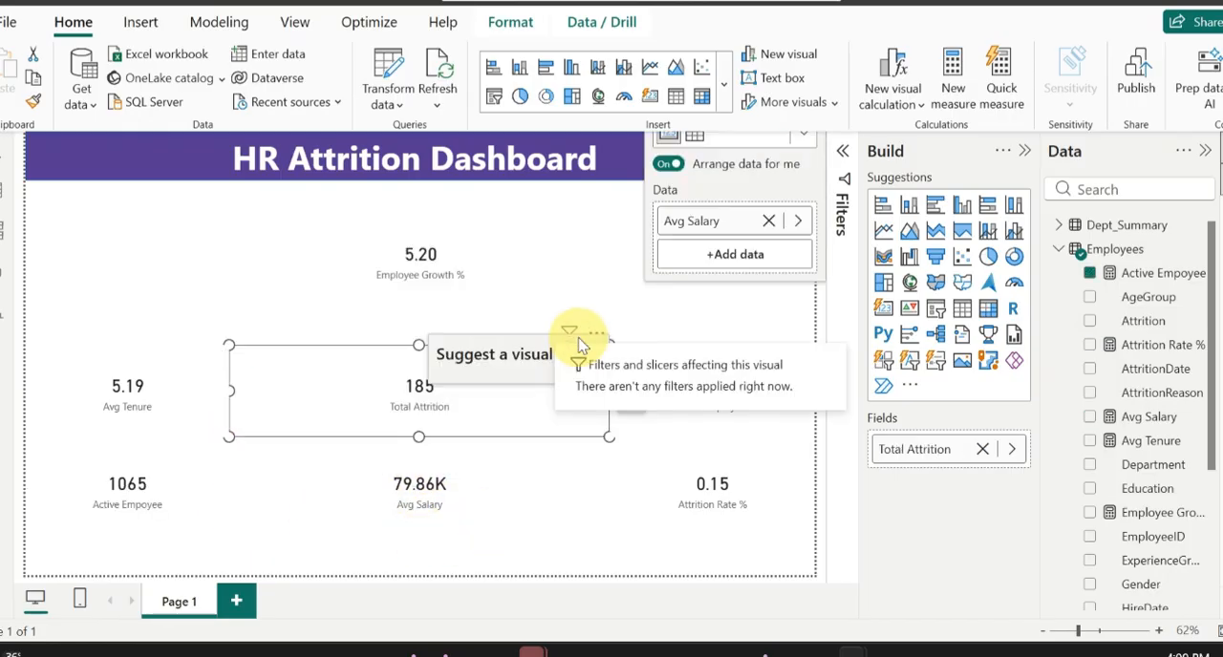
left_click(325, 284)
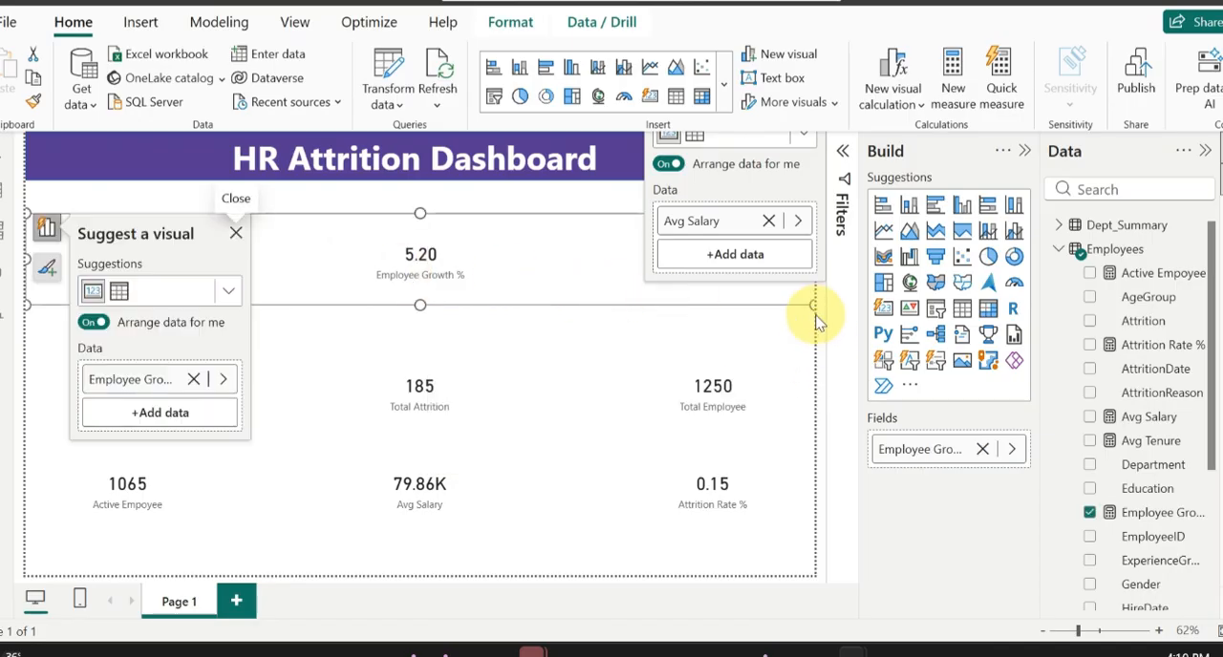
left_click_drag(811, 307, 131, 287)
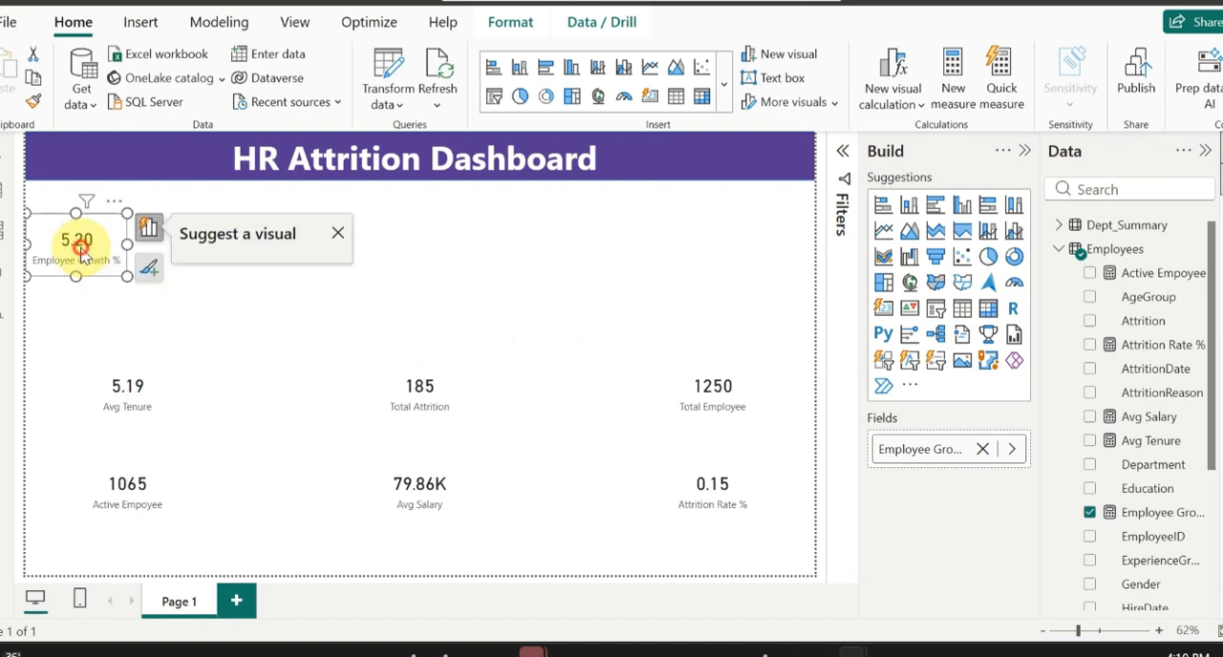
left_click_drag(77, 240, 560, 240)
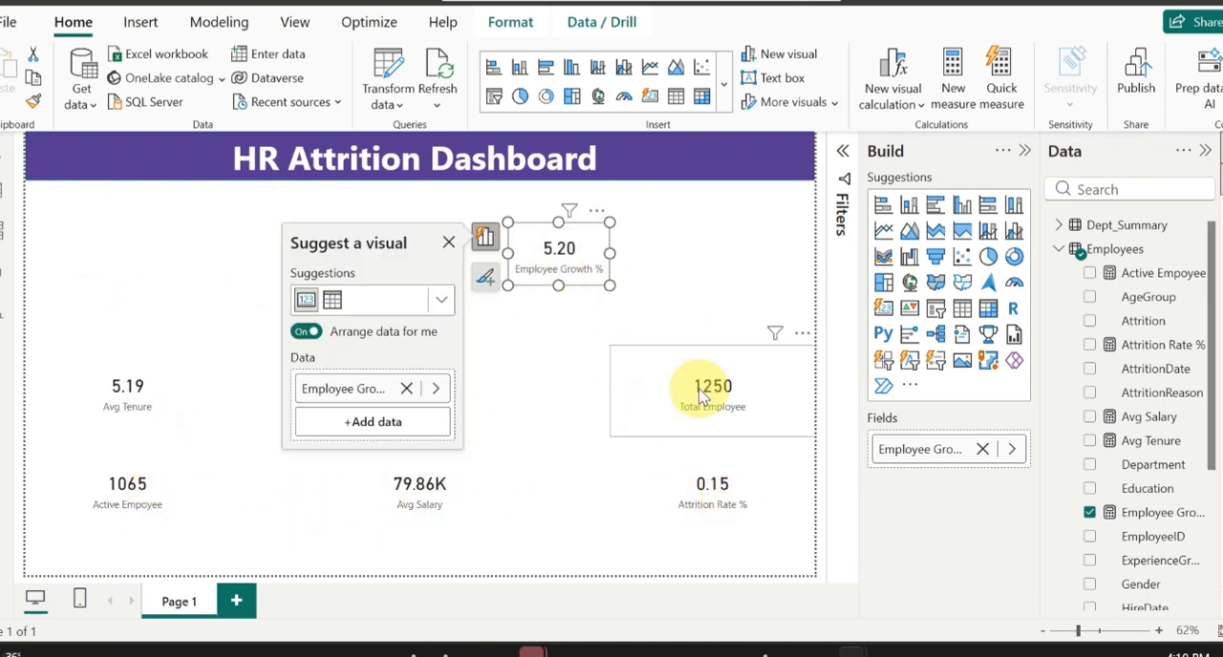
Step: Shrink the Total Employee card into the first KPI position under the banner and move the Avg Tenure card to the space it leaves
left_click_drag(751, 397, 701, 399)
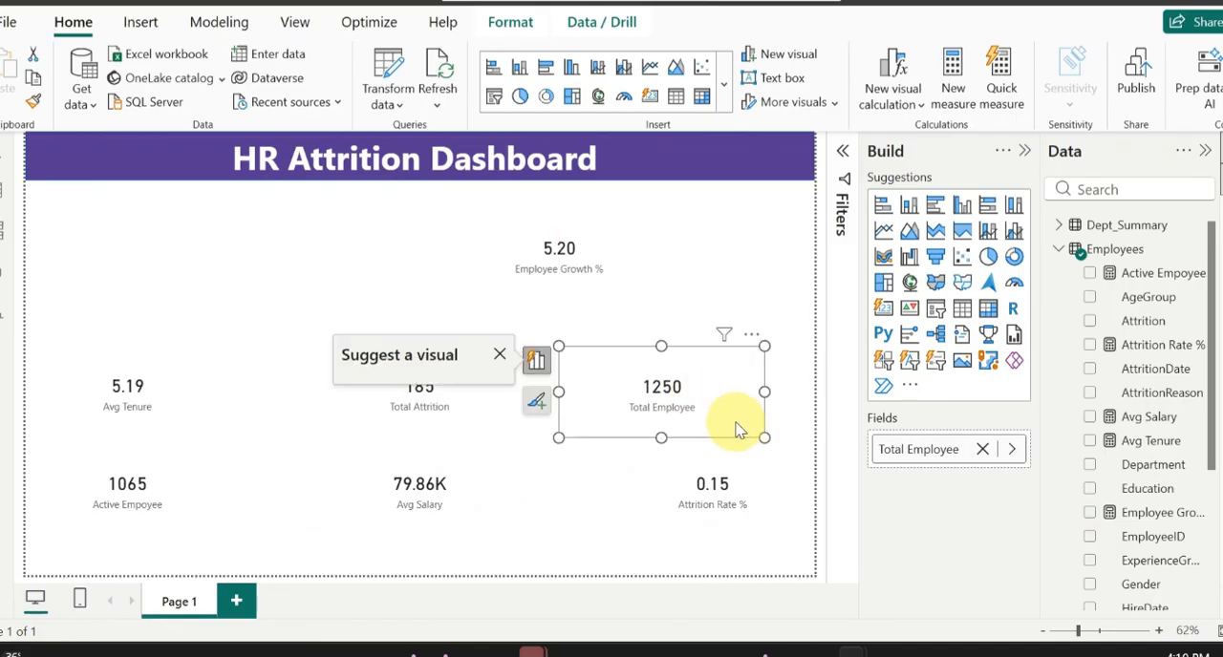
left_click_drag(763, 437, 102, 222)
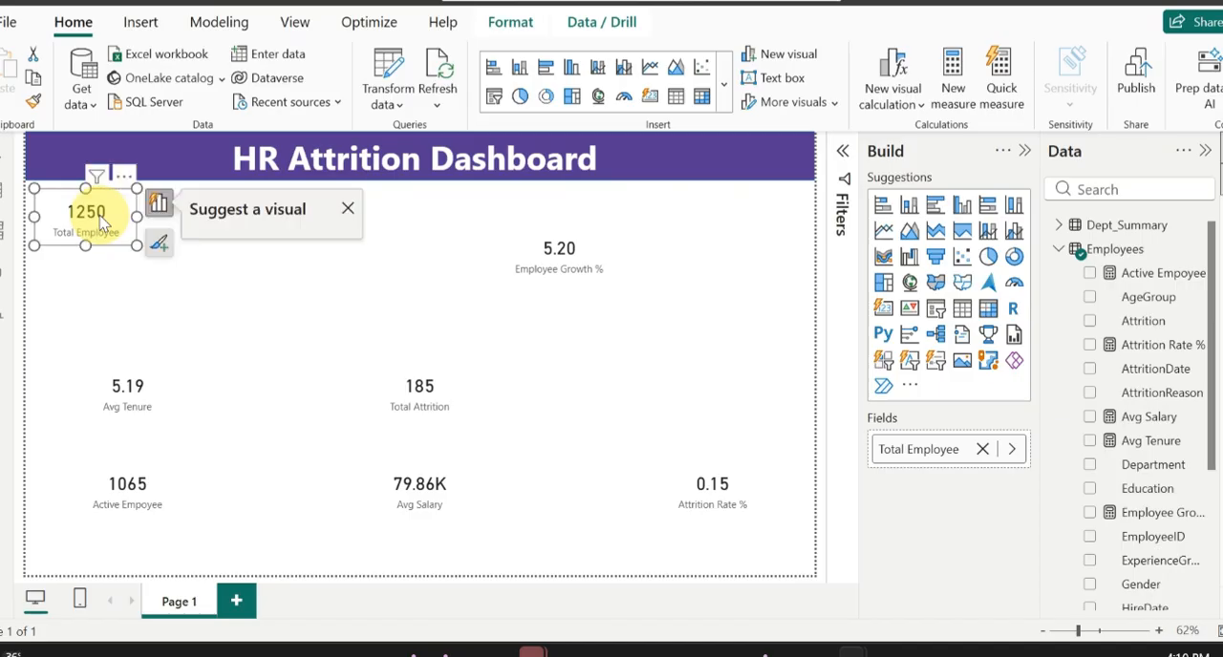
left_click_drag(148, 425, 659, 380)
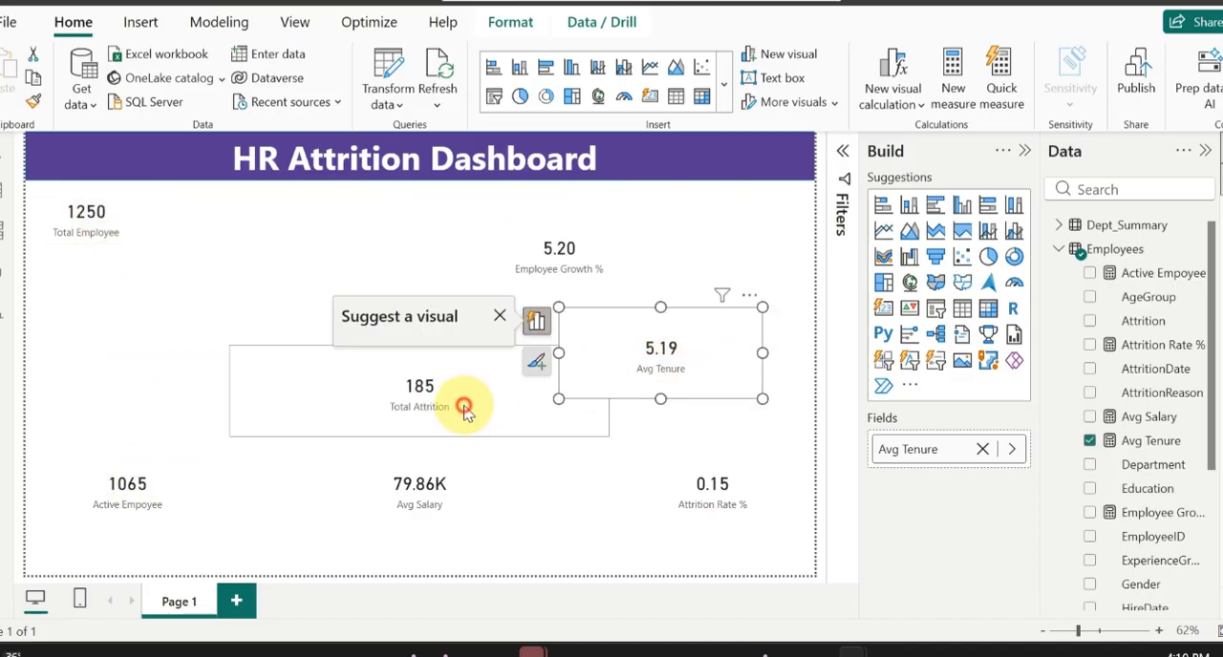
Step: Shrink the Total Attrition and Active Empoyee cards and place them under the banner, with Active Empoyee directly beside Total Employee
left_click(600, 432)
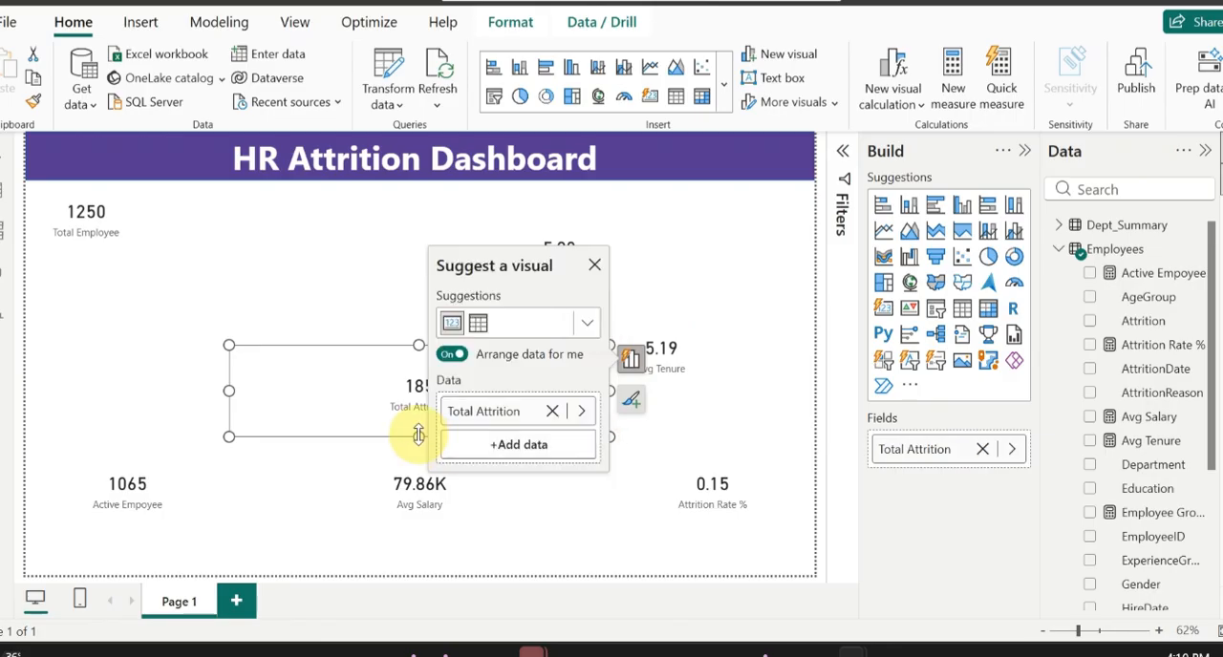
left_click_drag(229, 435, 322, 219)
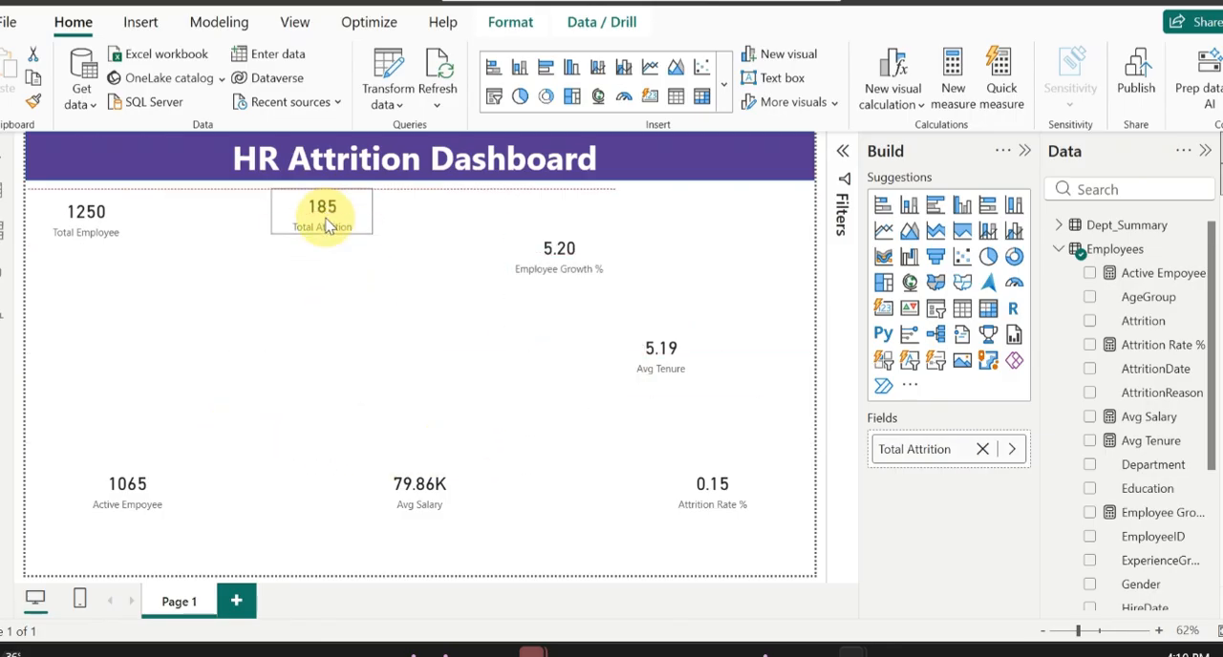
left_click(164, 484)
left_click_drag(229, 547, 187, 220)
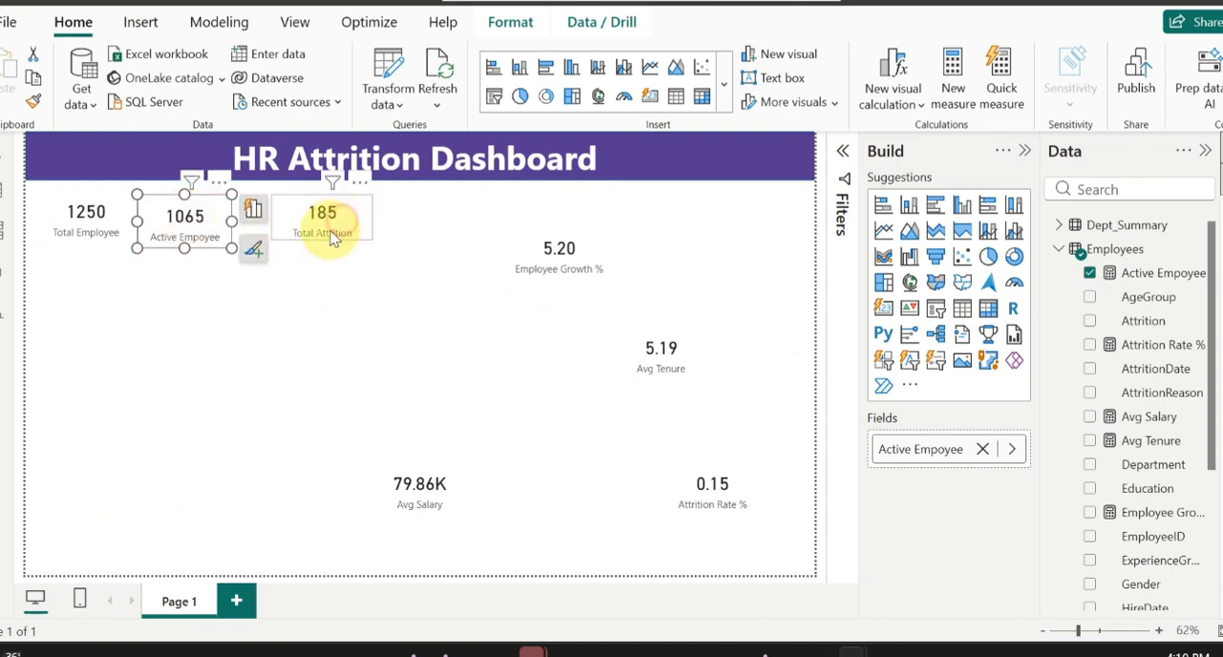
Step: Continue the KPI row with Total Attrition, Employee Growth % and a shrunken Avg Tenure card, aligned with one another
left_click_drag(333, 239, 326, 237)
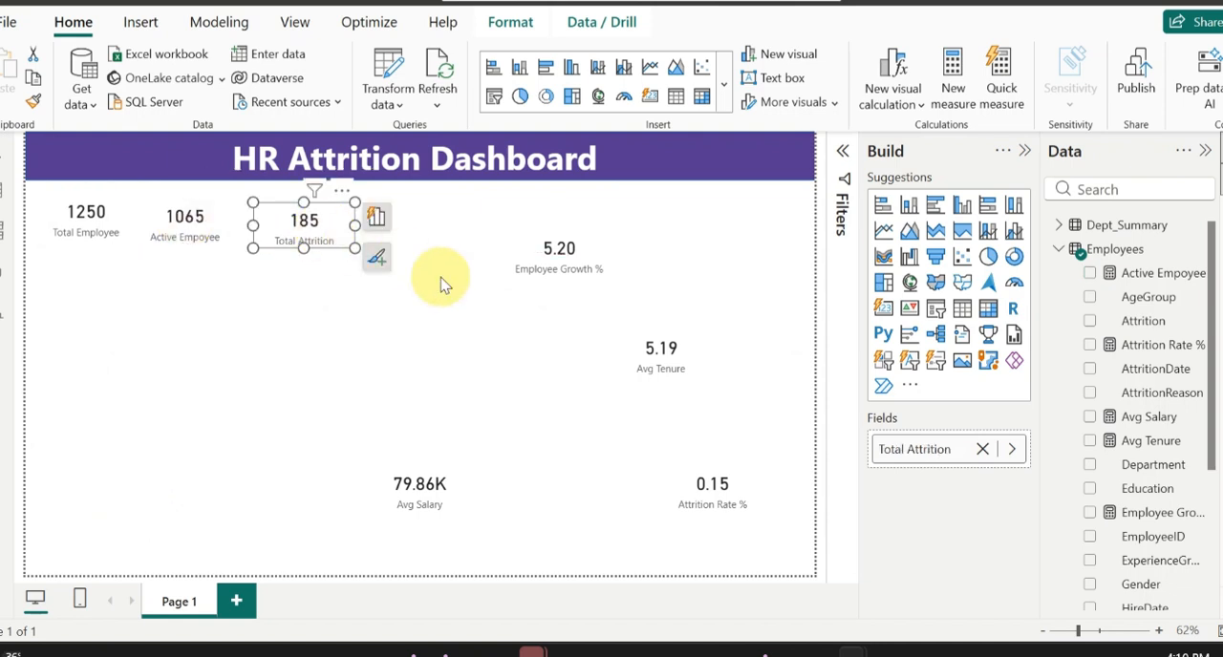
left_click_drag(508, 248, 437, 227)
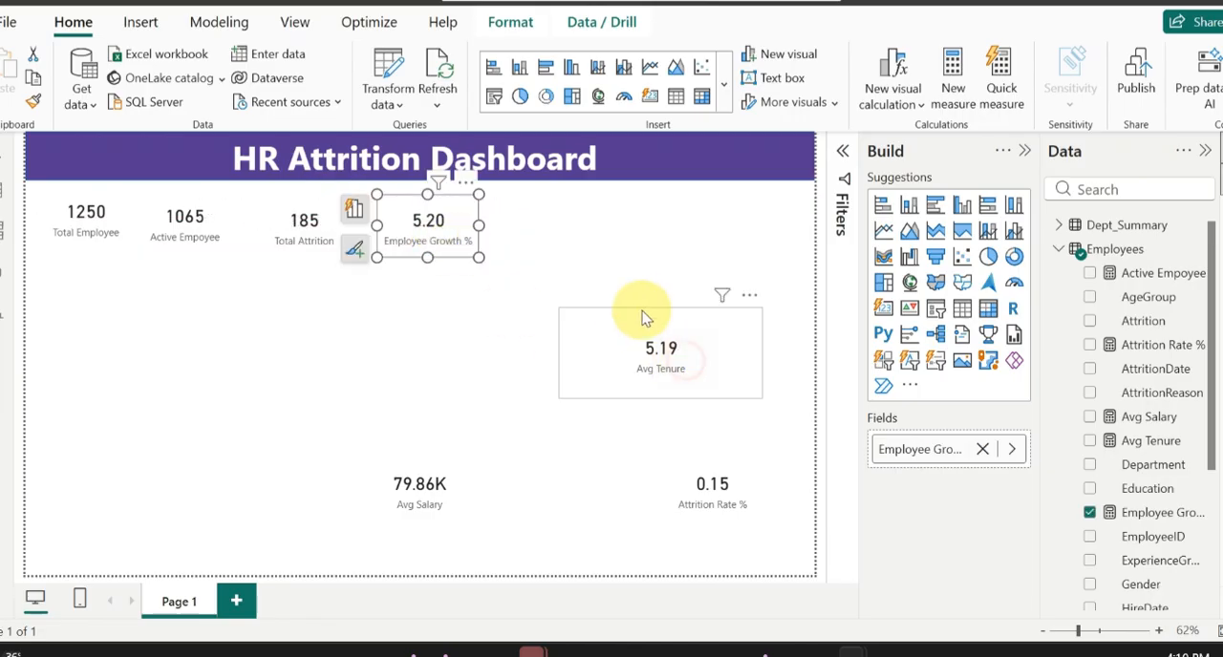
left_click_drag(688, 371, 608, 262)
left_click_drag(682, 292, 614, 234)
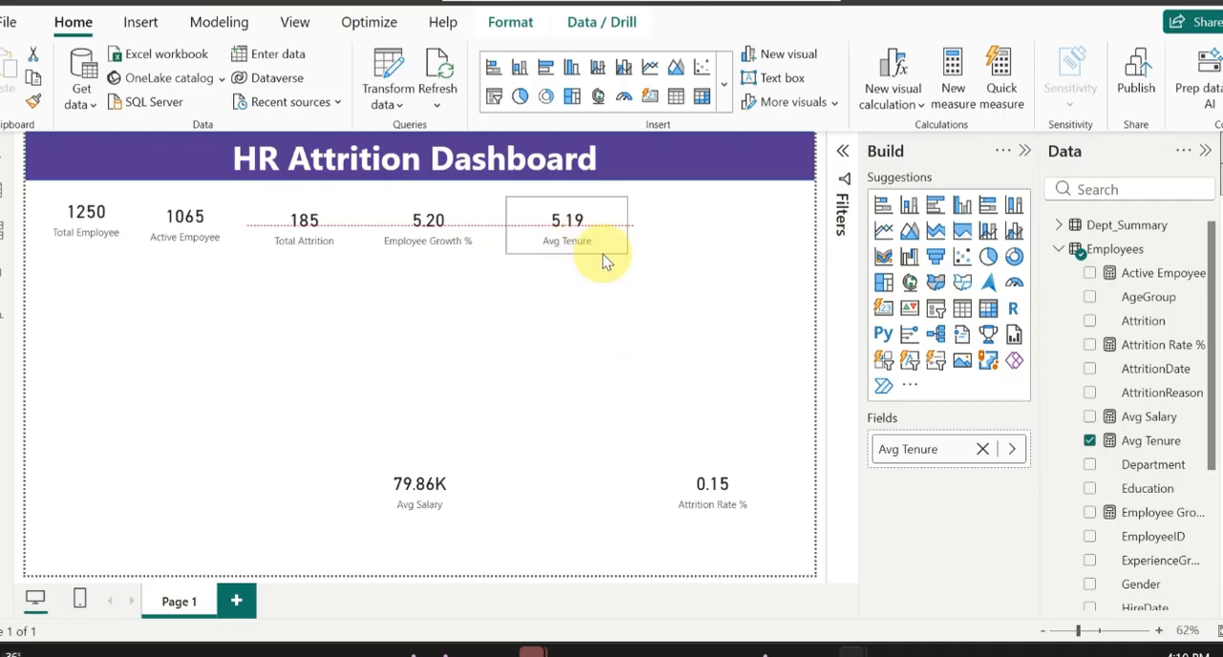
Step: Format the Attrition Rate % measure as a percentage with 0 decimal places and place its shrunken card after Avg Tenure in the KPI row
left_click(745, 510)
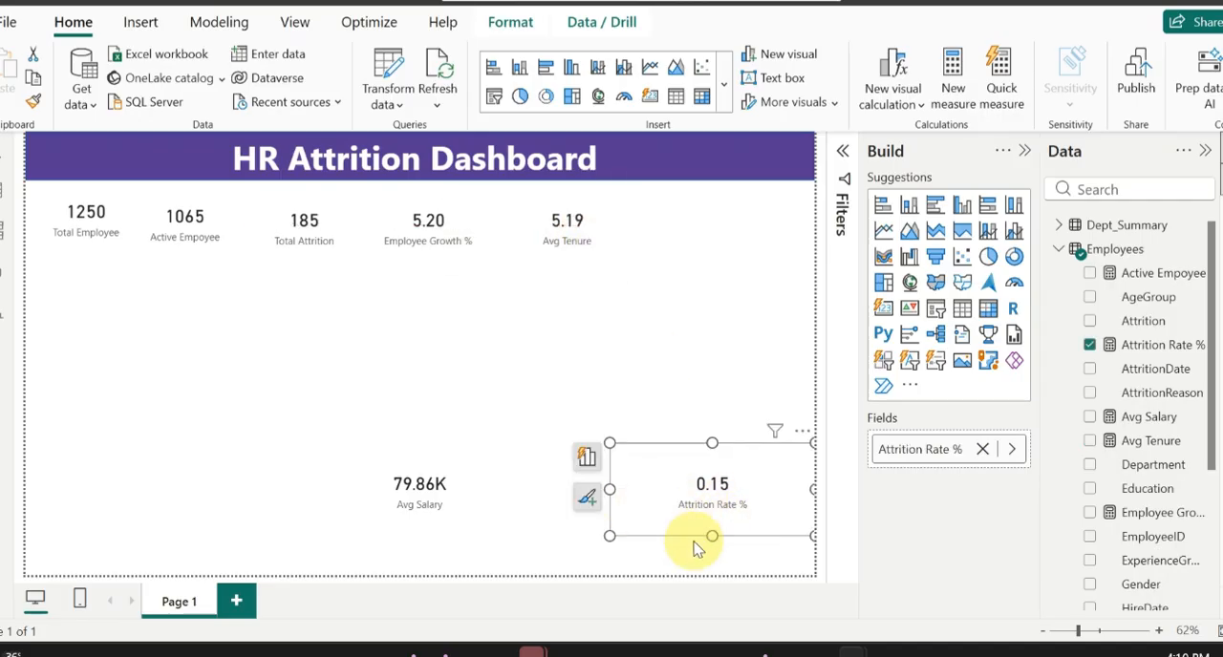
left_click(1148, 350)
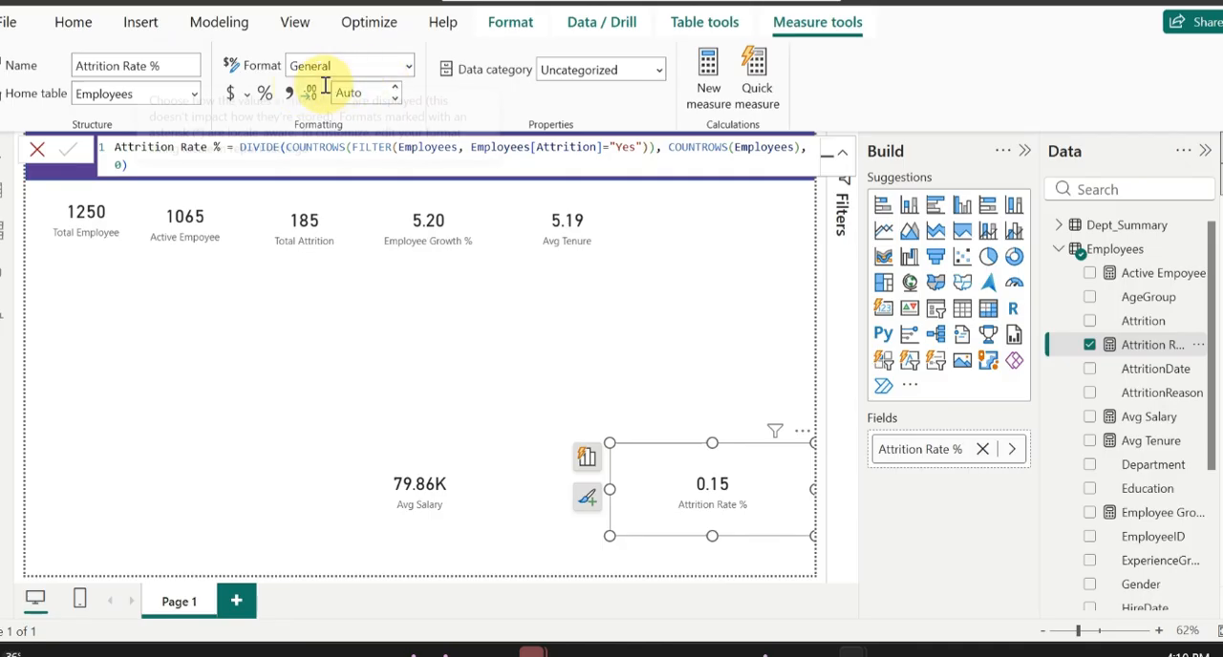
left_click(268, 99)
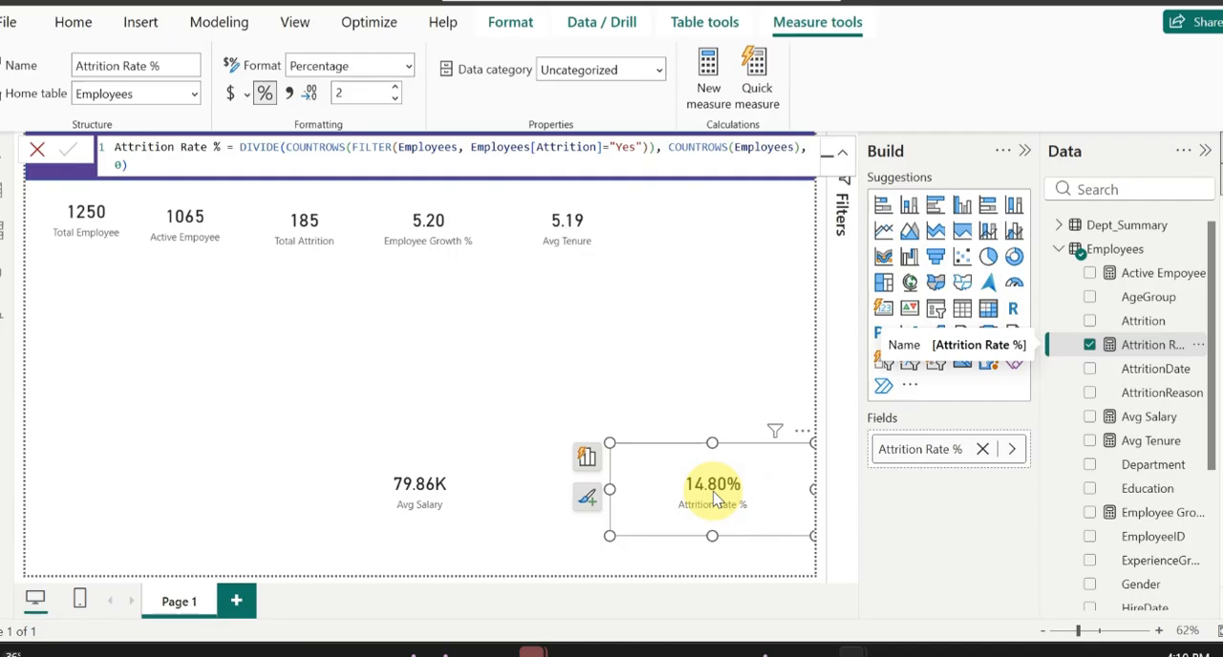
double_click(342, 93)
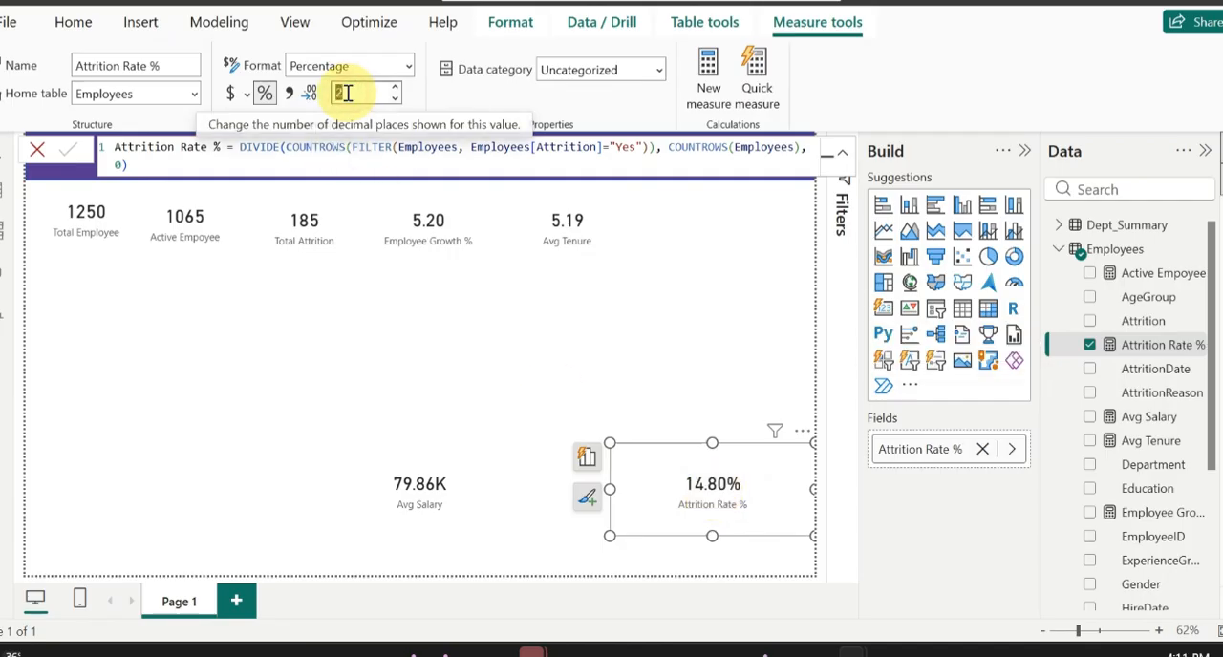
type("0")
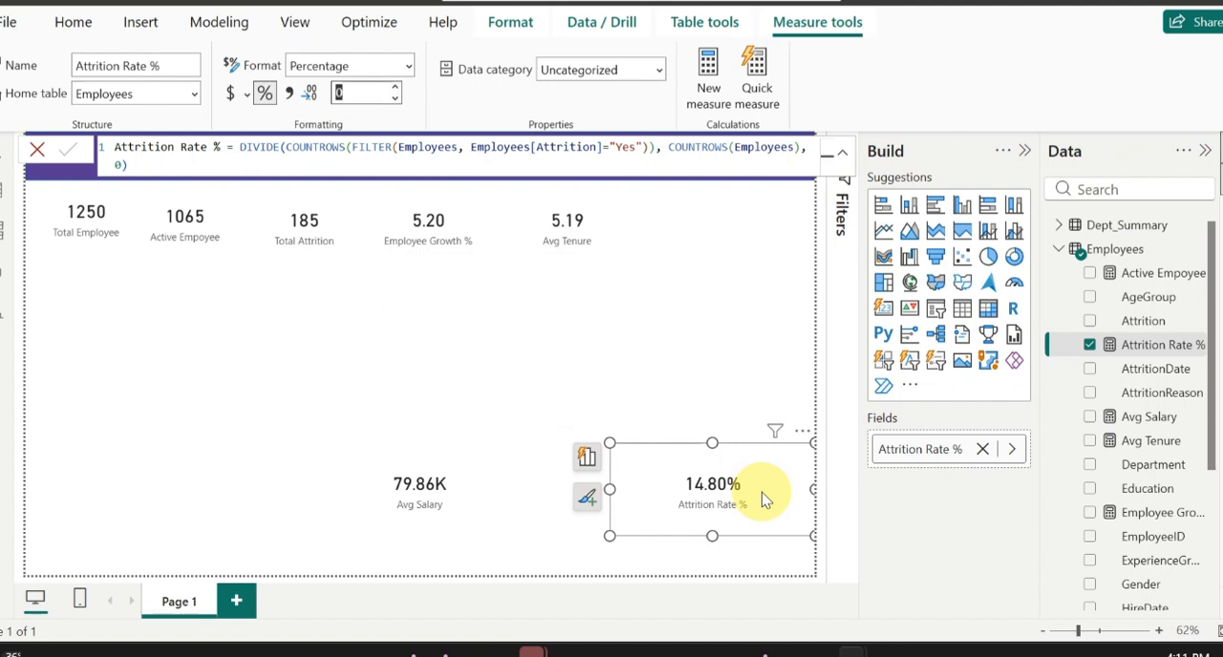
left_click_drag(764, 499, 714, 237)
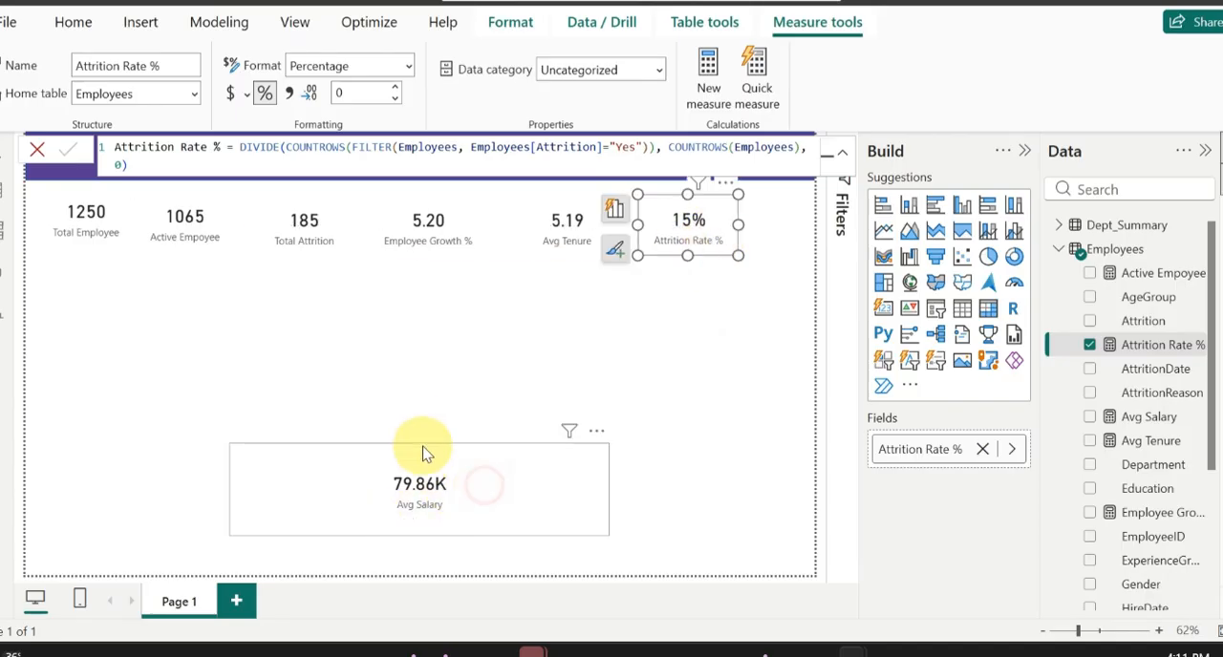
Step: Shrink the Avg Salary card, delete the Avg Tenure card, and put Avg Salary in its place in the KPI row
left_click_drag(422, 446, 438, 396)
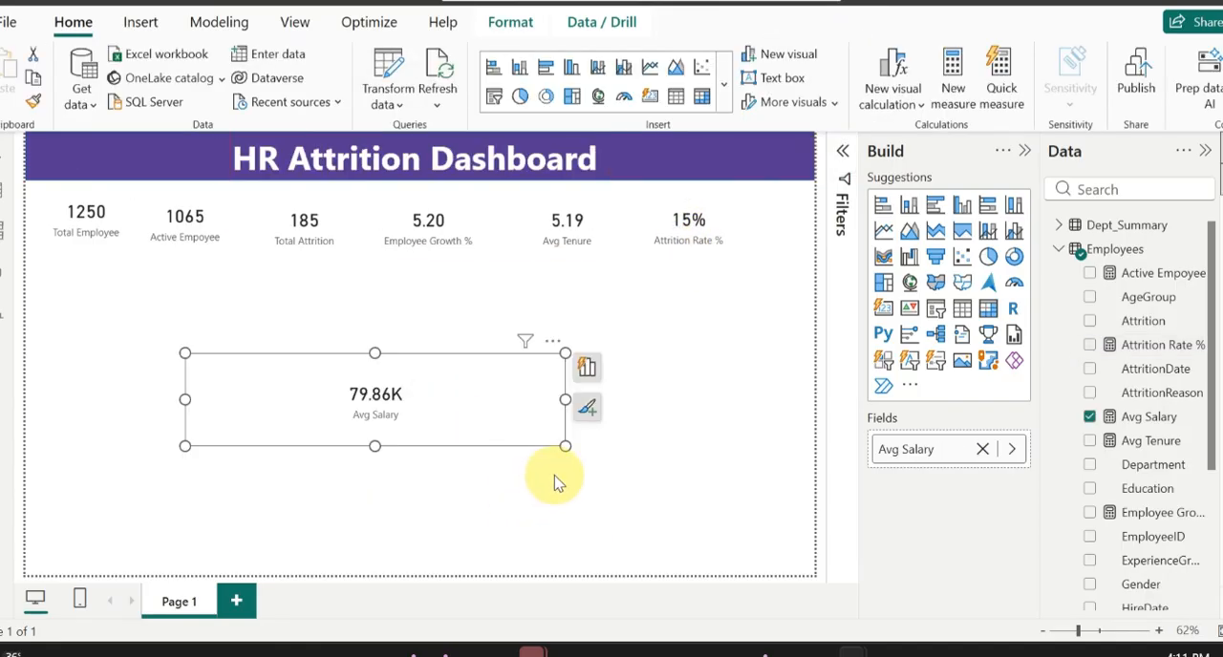
left_click_drag(566, 446, 559, 304)
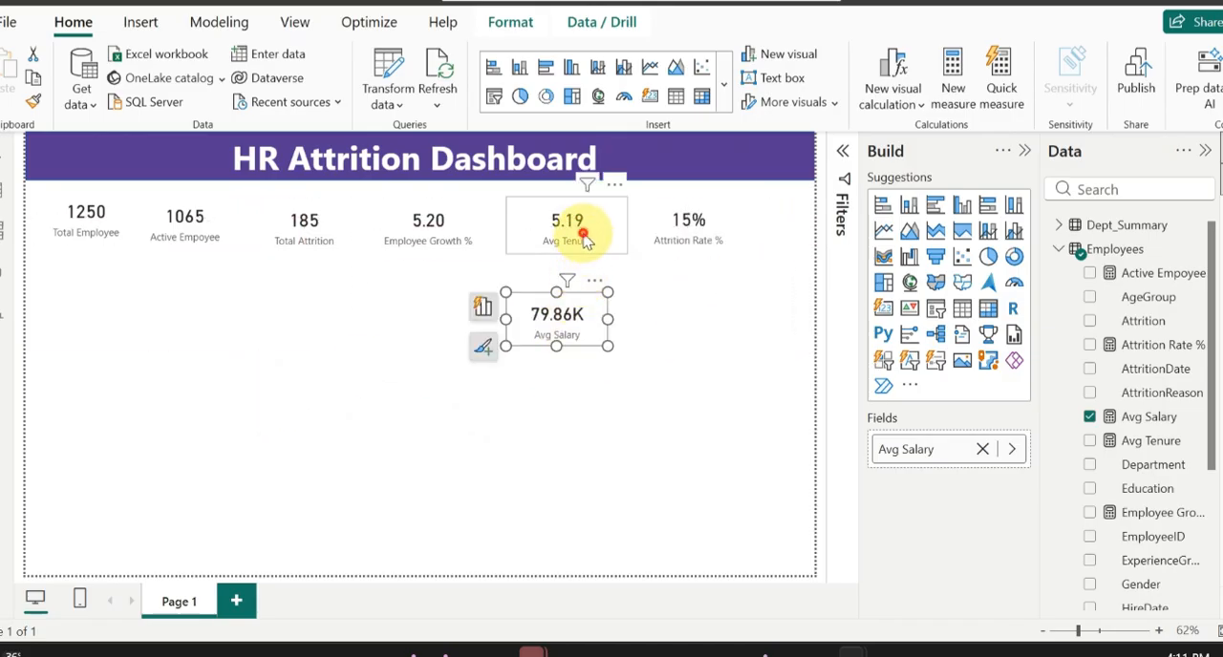
left_click(587, 241)
key("Delete")
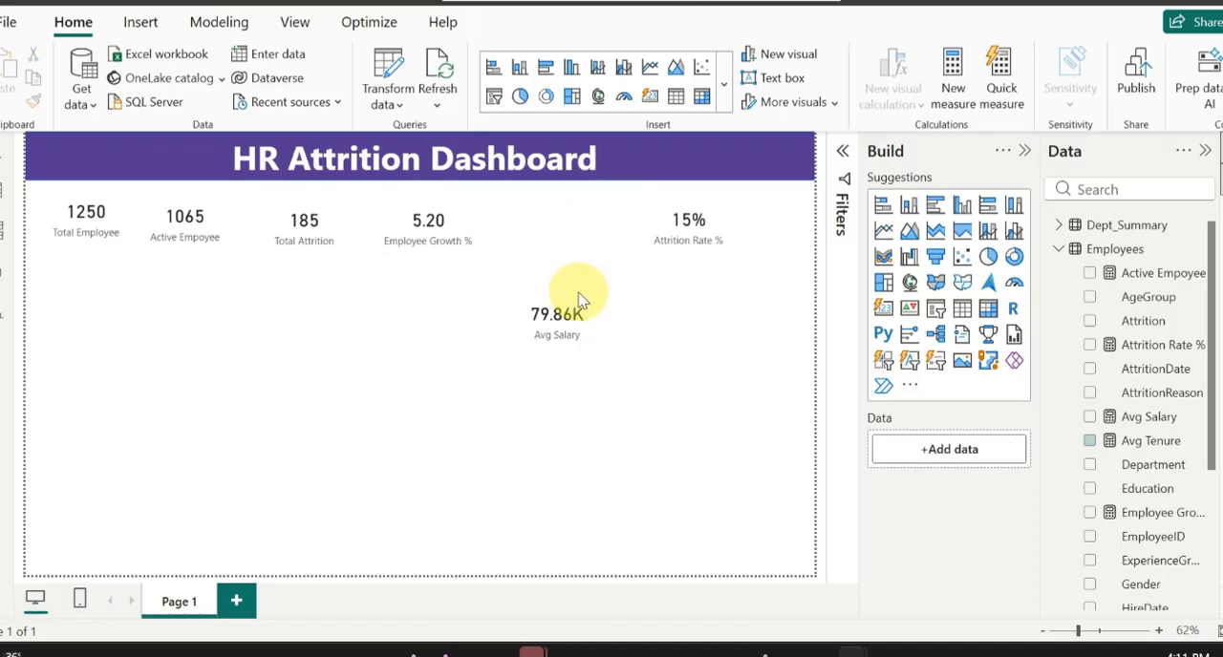
left_click_drag(557, 315, 593, 219)
Step: Move the Attrition Rate % card to the far end of the KPI row, then select the Active Empoyee card
left_click_drag(737, 229, 764, 224)
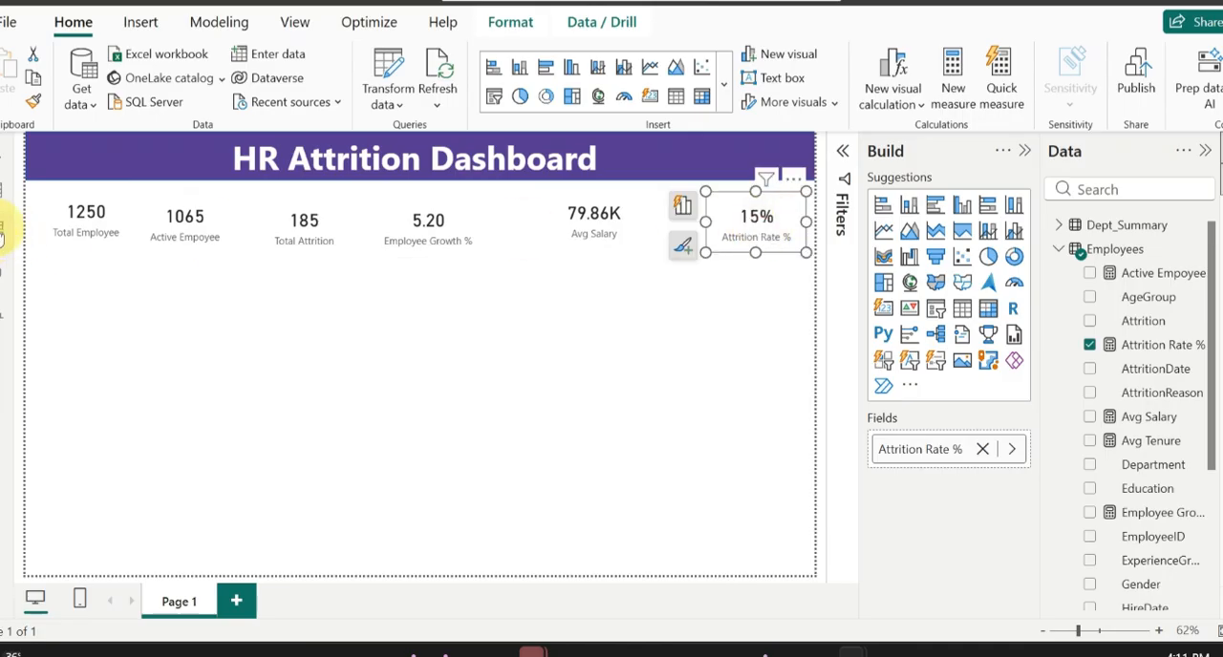
left_click(101, 237)
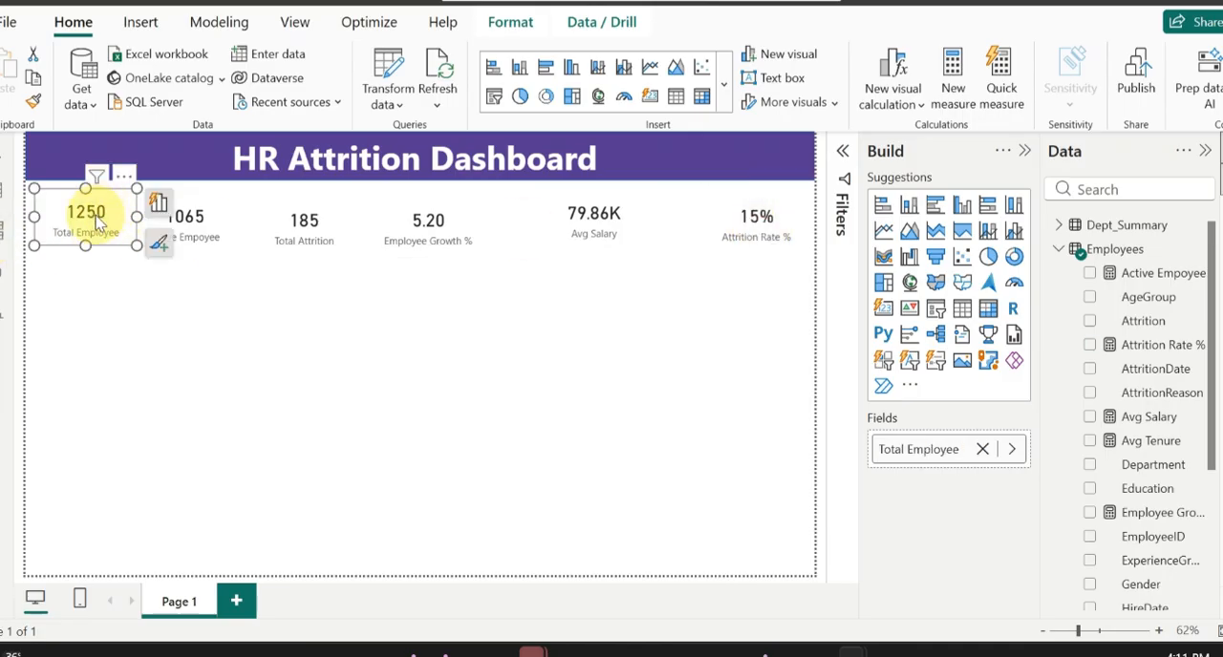
left_click(216, 225)
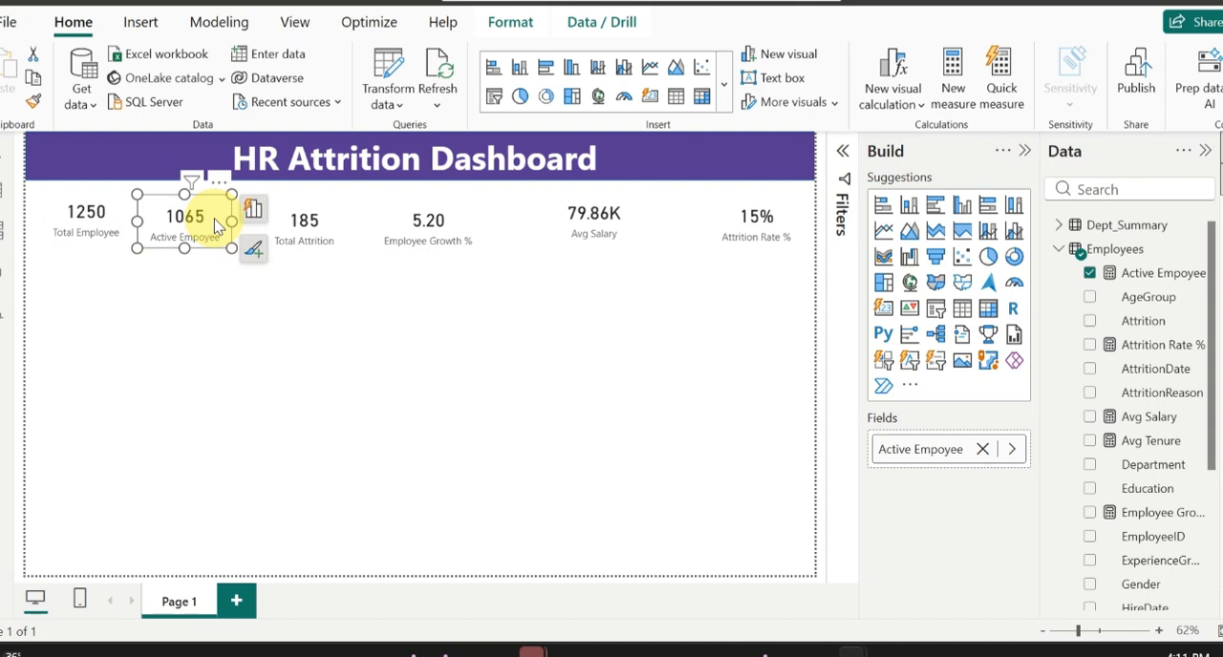
Step: Widen the Total Employee card to about 189 and open its size and position settings
left_click(344, 245)
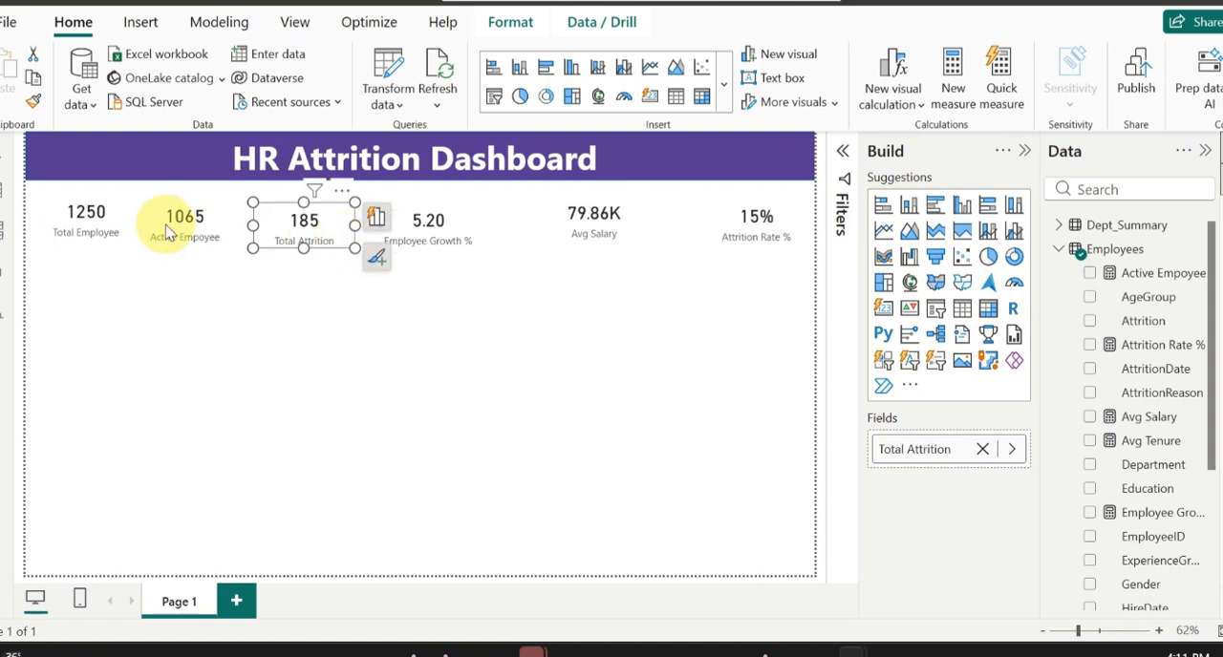
left_click(112, 221)
left_click_drag(145, 219, 149, 223)
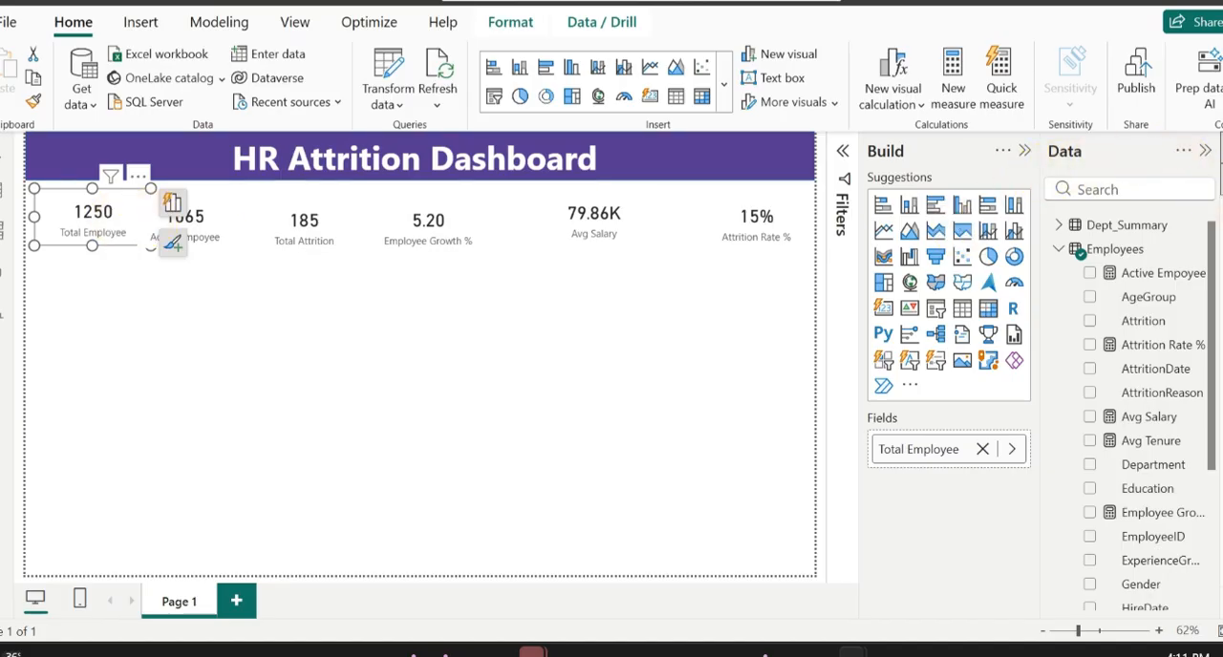
left_click(1215, 196)
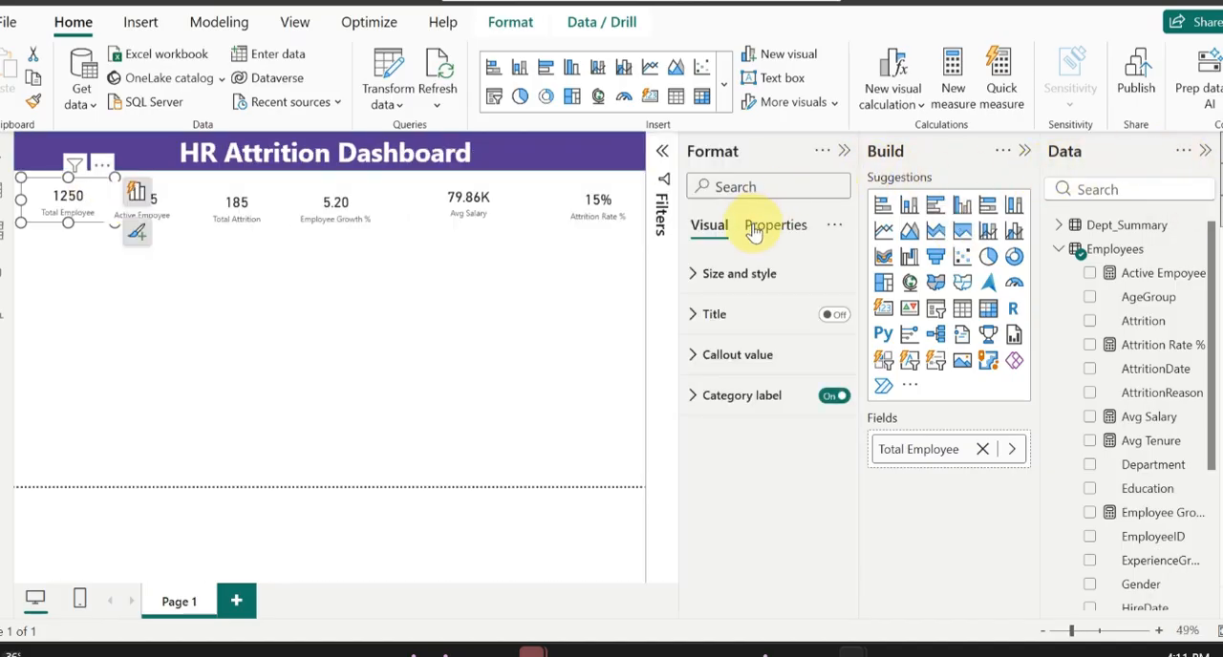
left_click(755, 229)
left_click(715, 227)
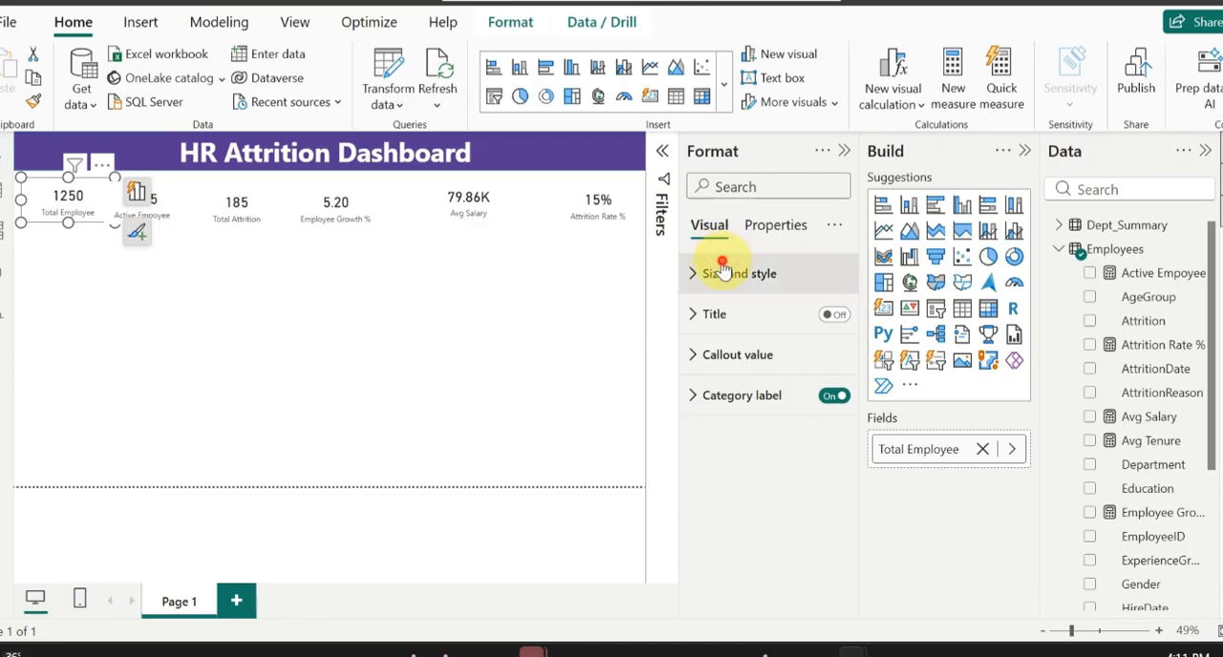
left_click(723, 272)
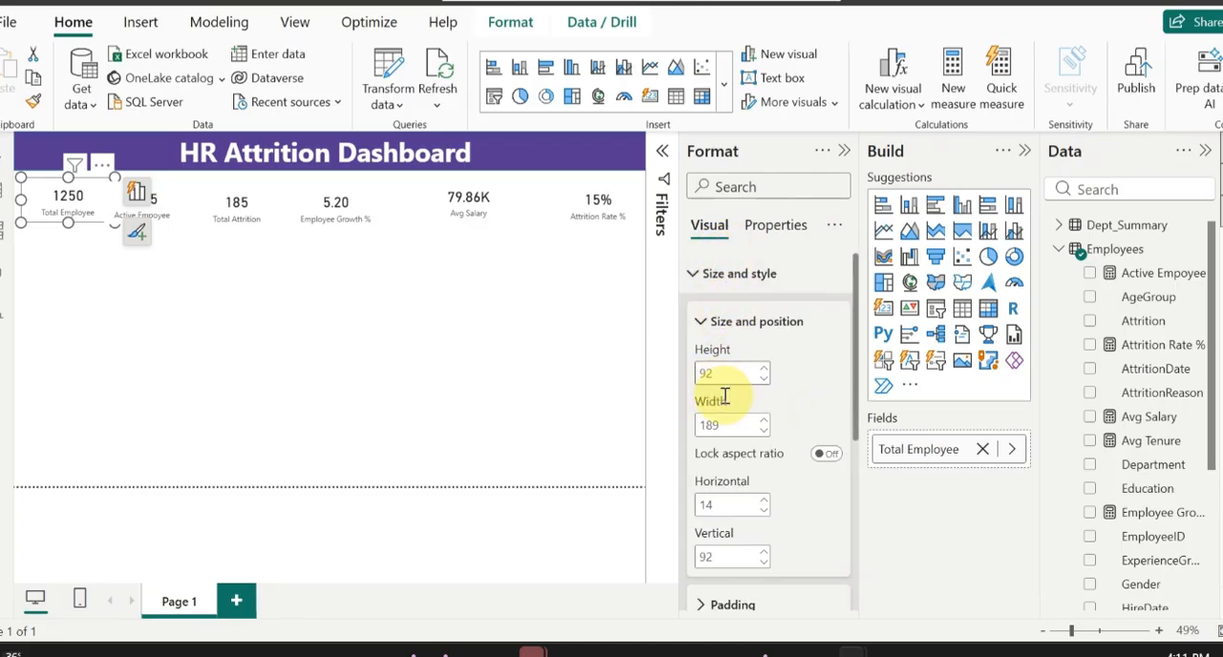
left_click(170, 209)
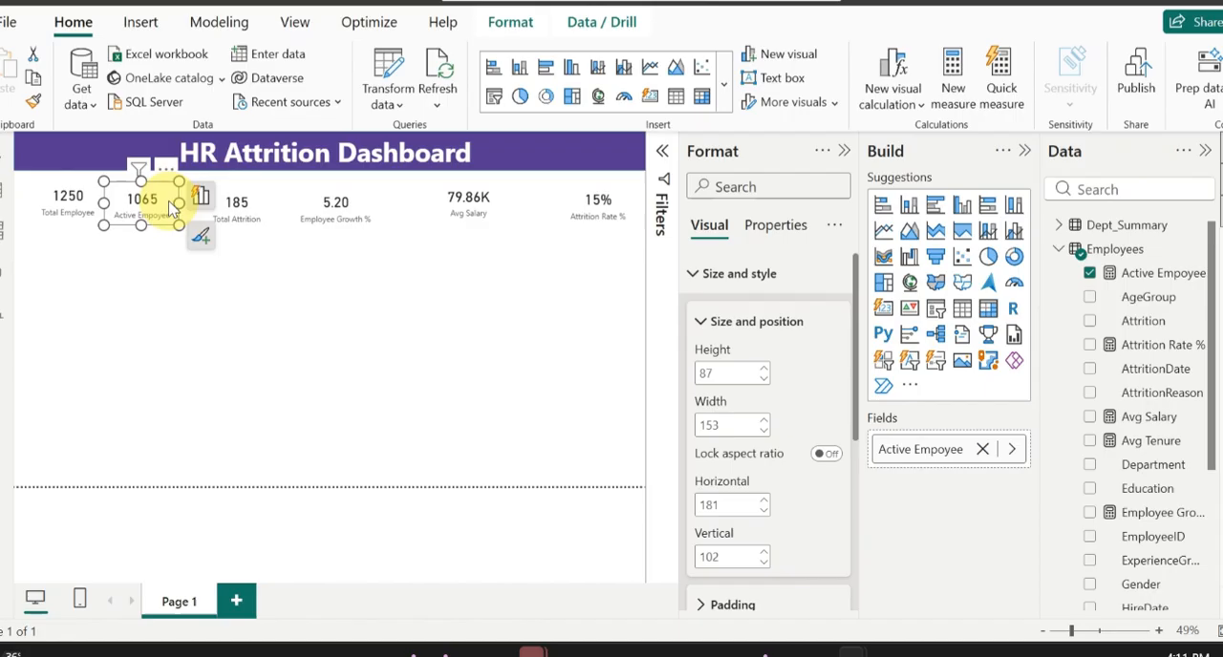
left_click(254, 220, "ctrl")
left_click(352, 227, "ctrl")
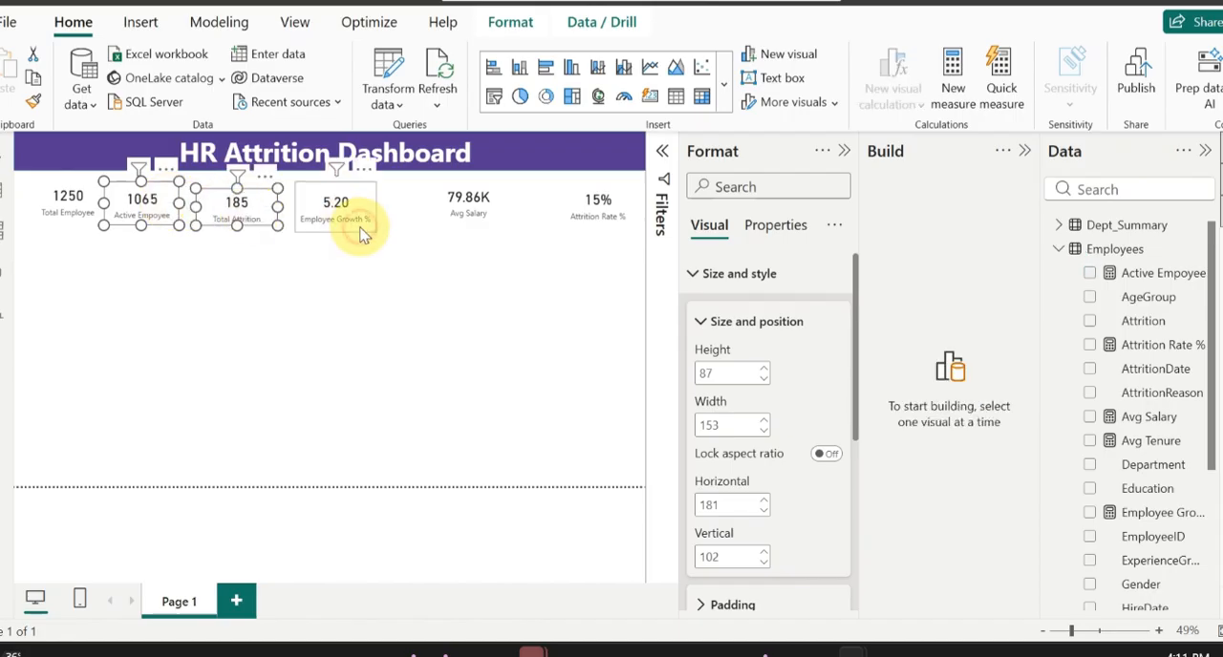
left_click(462, 232)
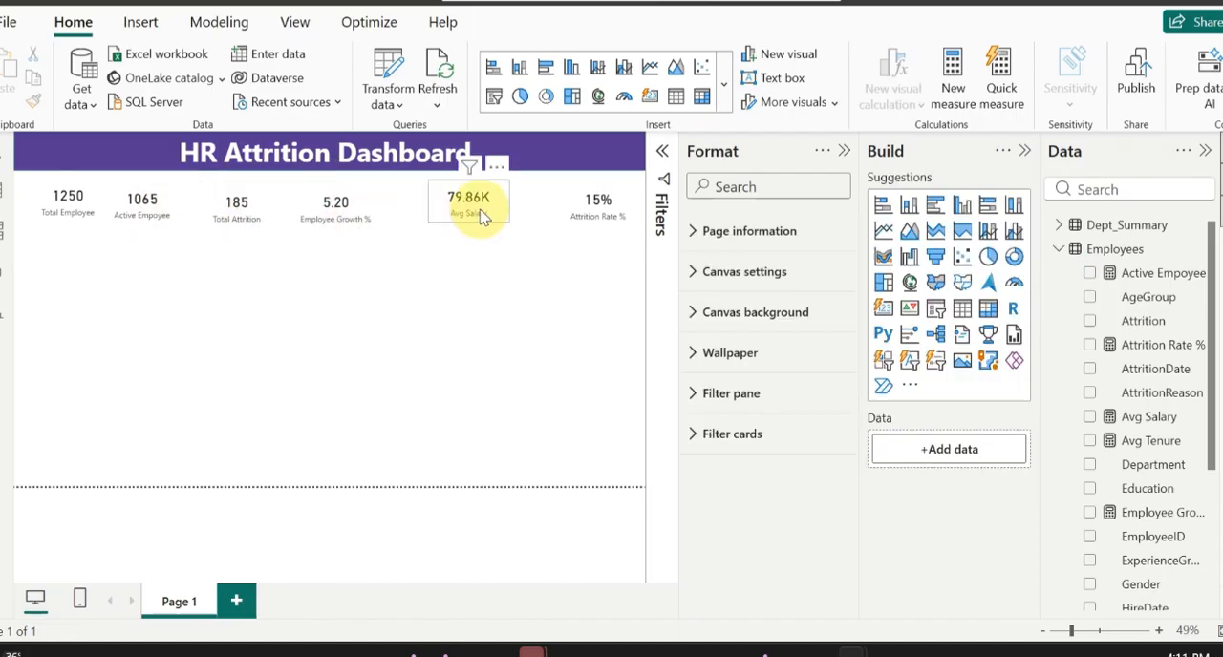
Step: Set the five KPI cards from Active Empoyee through Attrition Rate % to height 92 and width 189
left_click(162, 210)
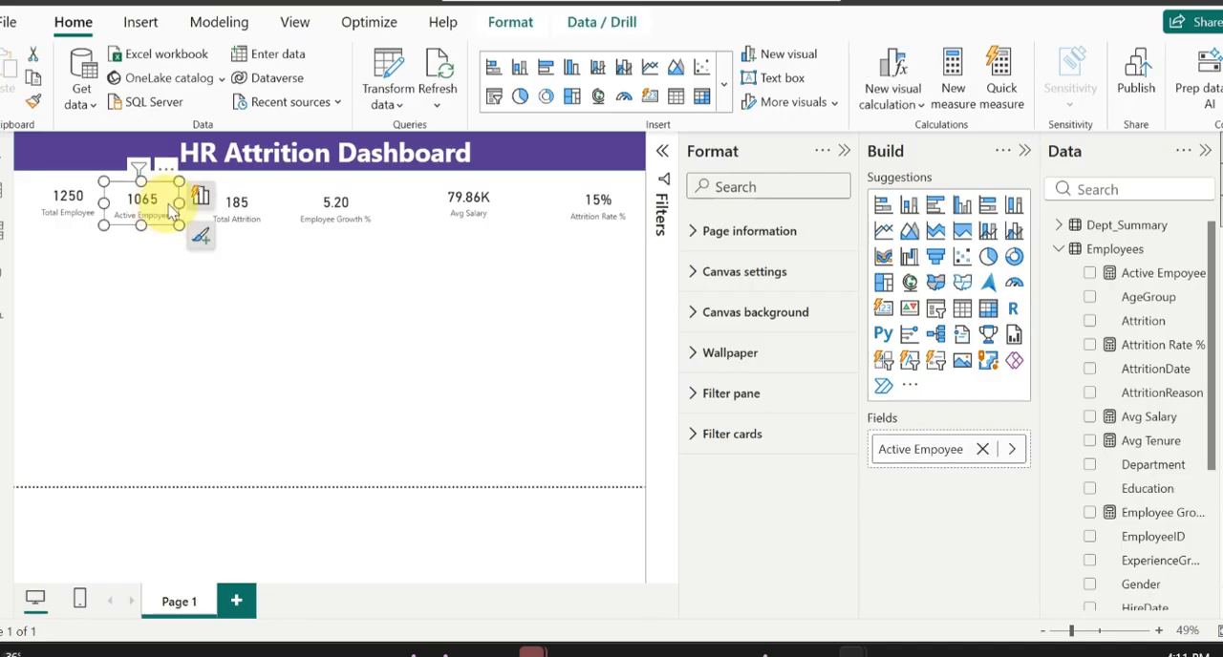
left_click(236, 210, "ctrl")
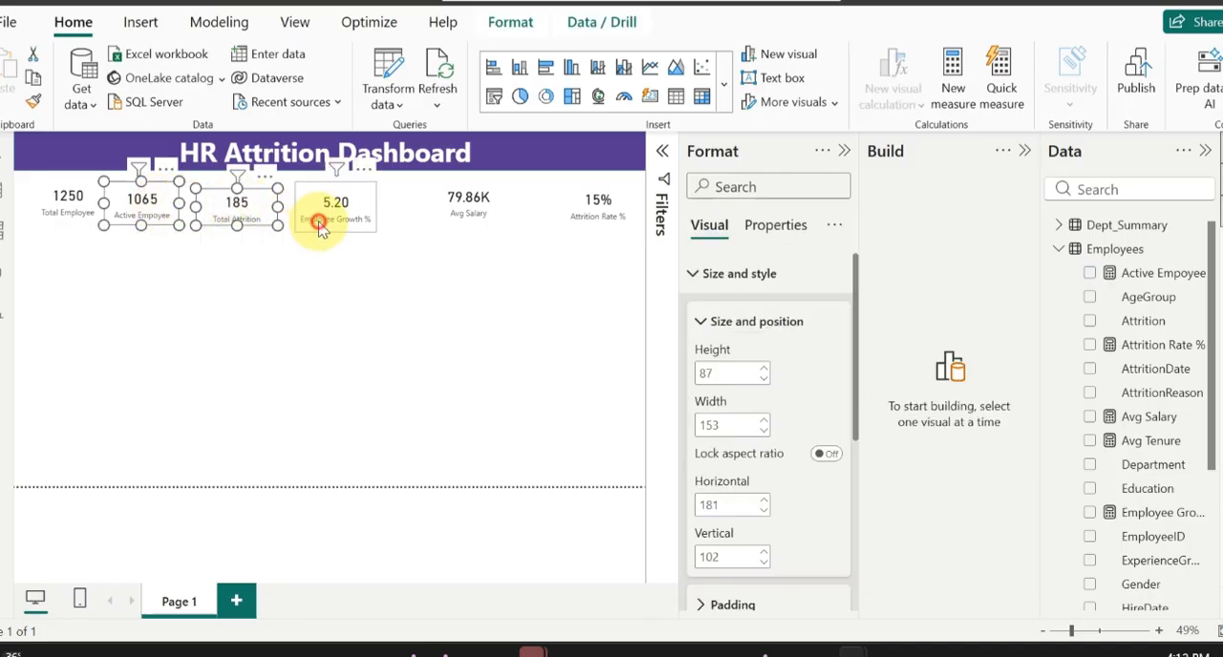
left_click(440, 216, "ctrl")
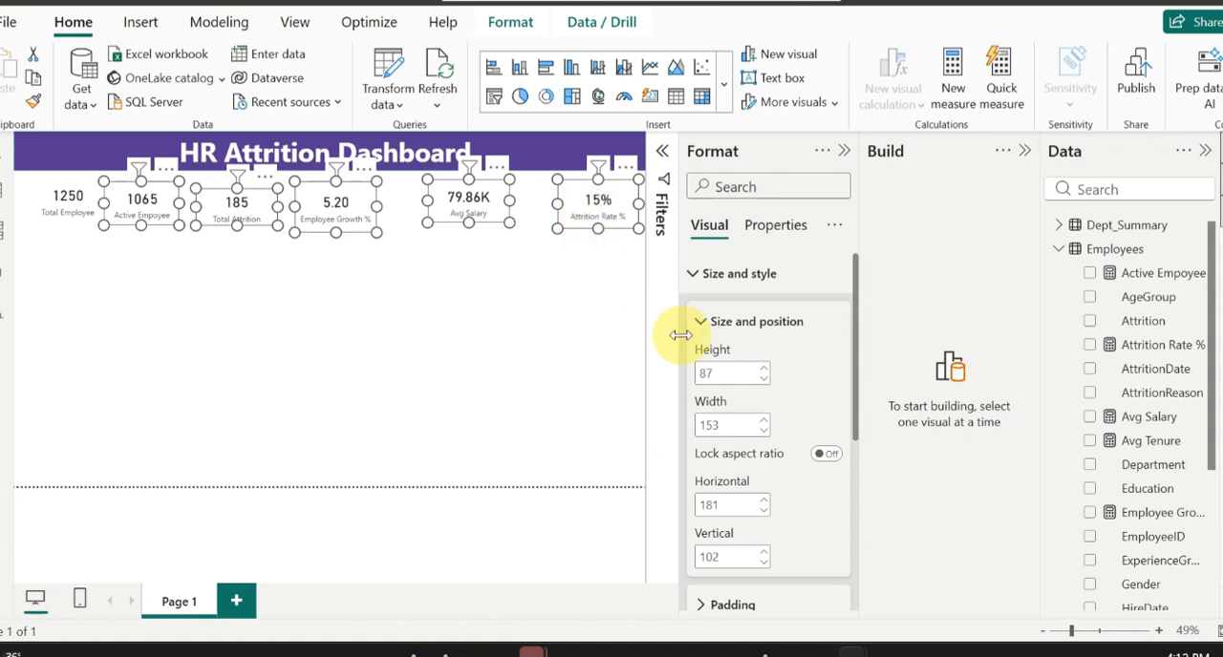
left_click(721, 367)
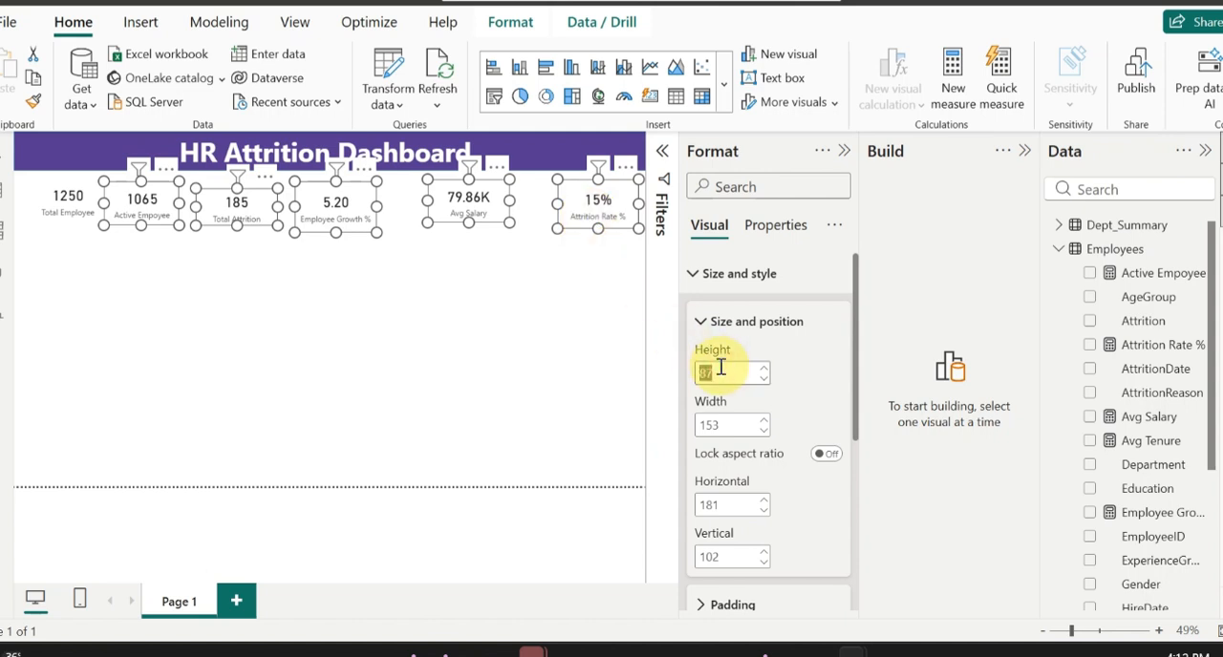
type("9")
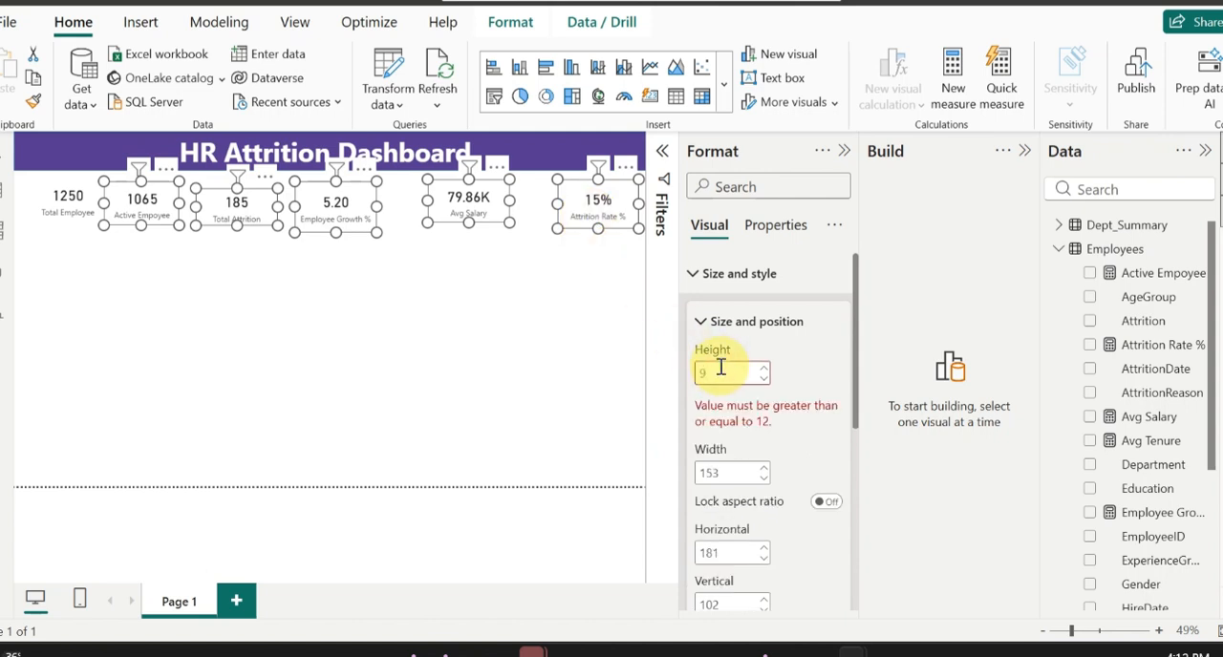
type("2")
left_click(731, 423)
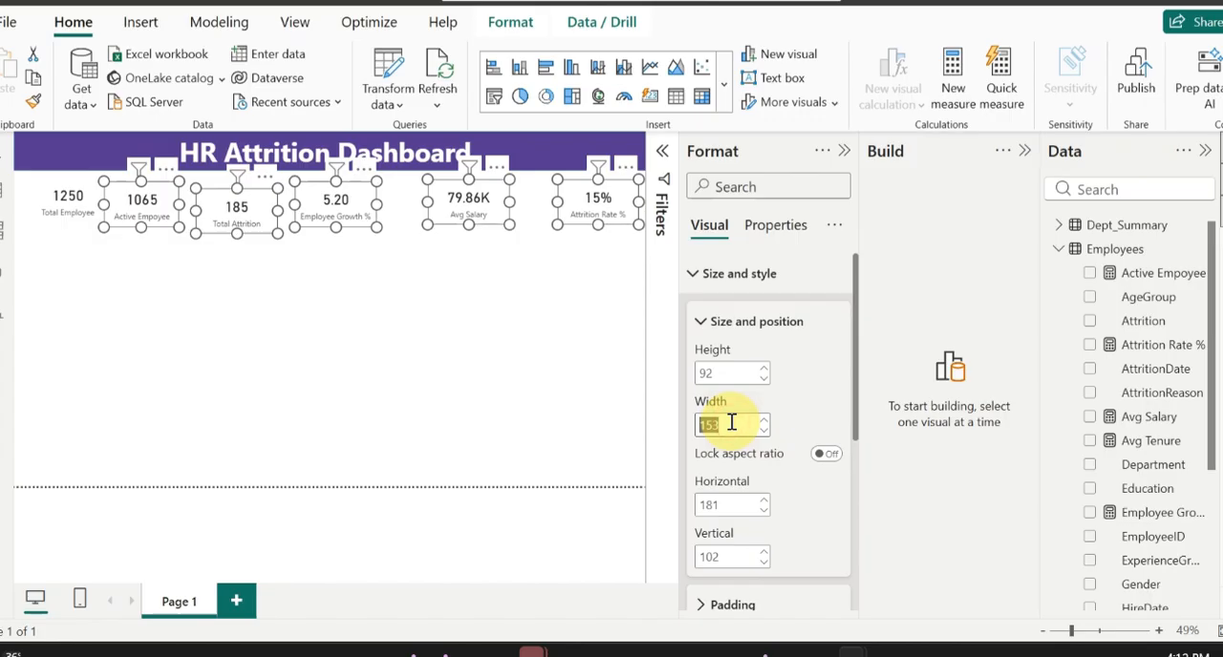
type("185")
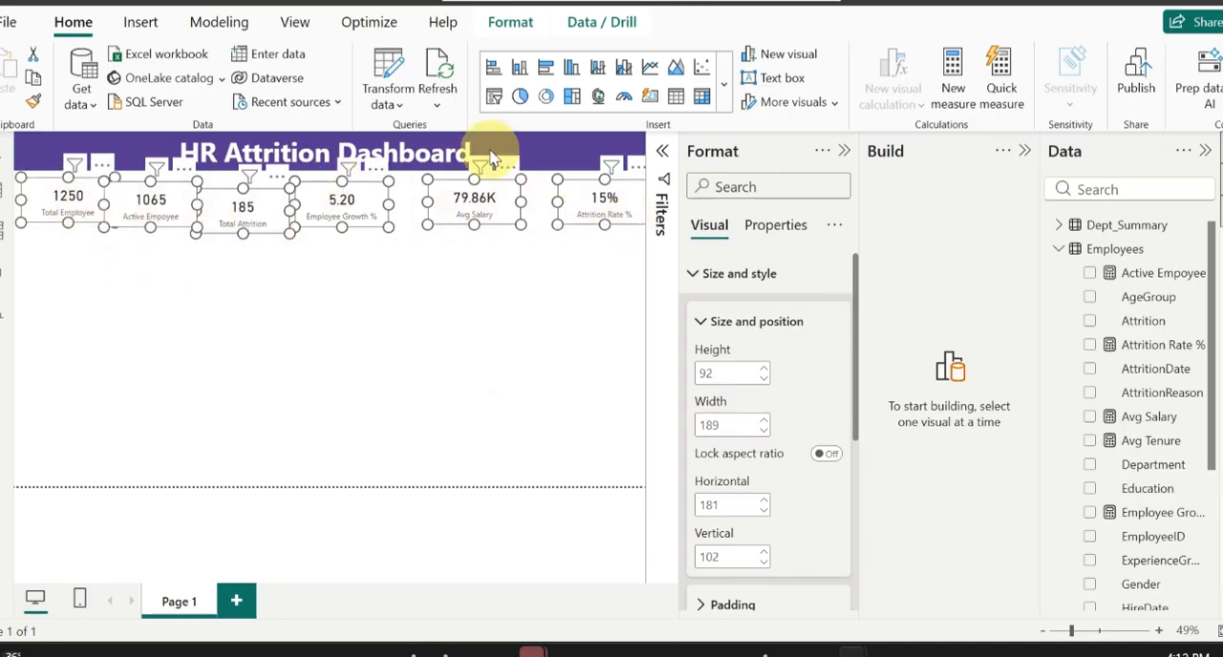
Step: Distribute all six KPI cards horizontally and vertically
left_click(508, 22)
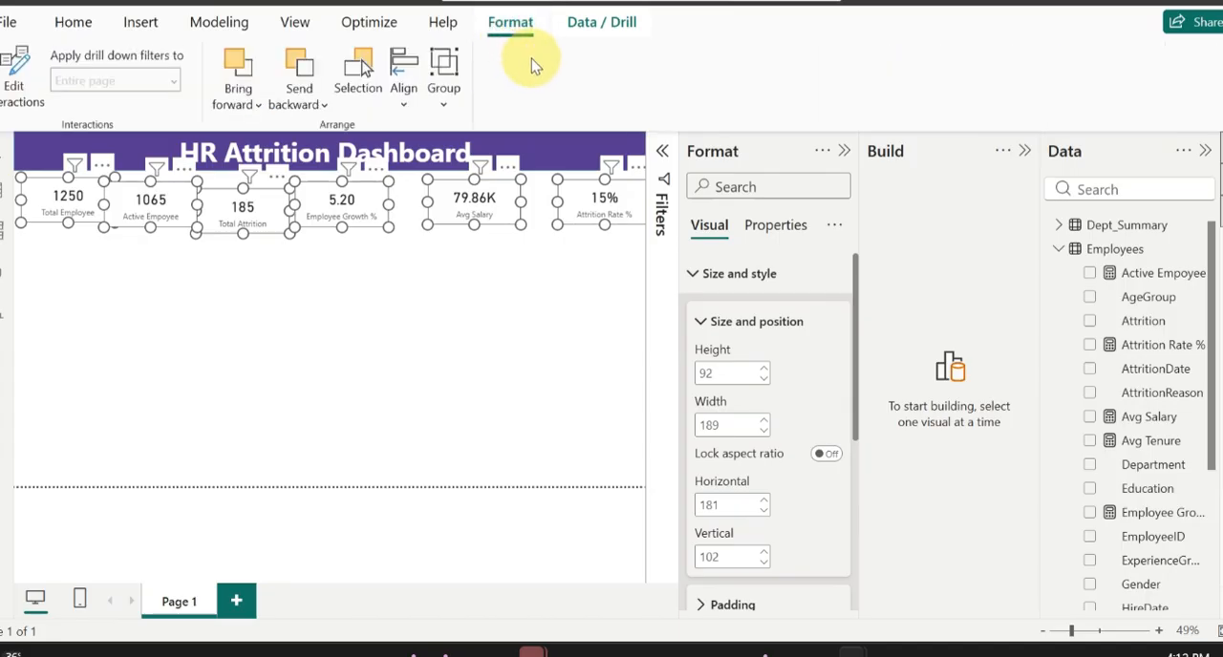
left_click(402, 105)
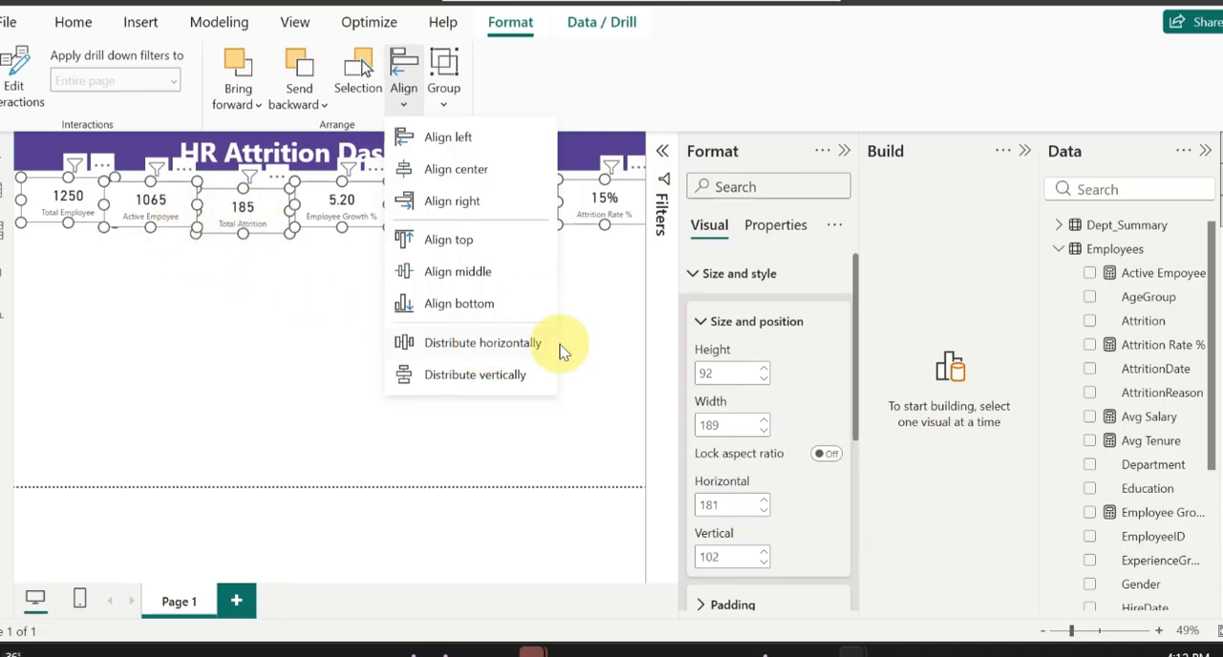
left_click(484, 342)
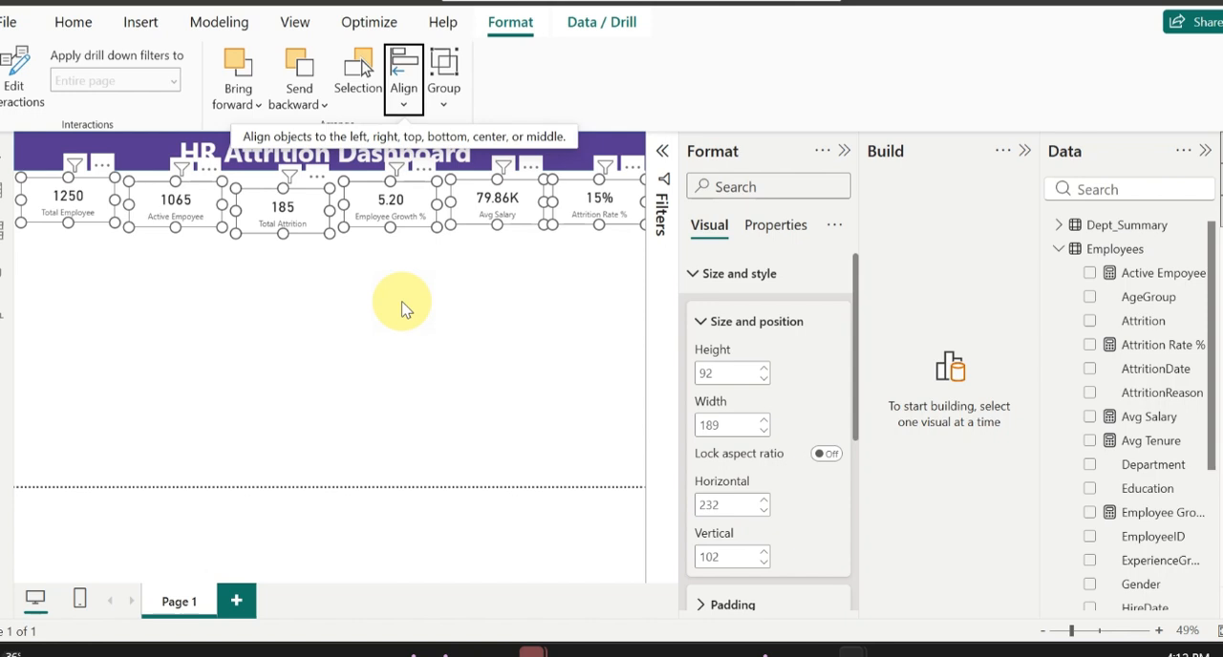
left_click(400, 110)
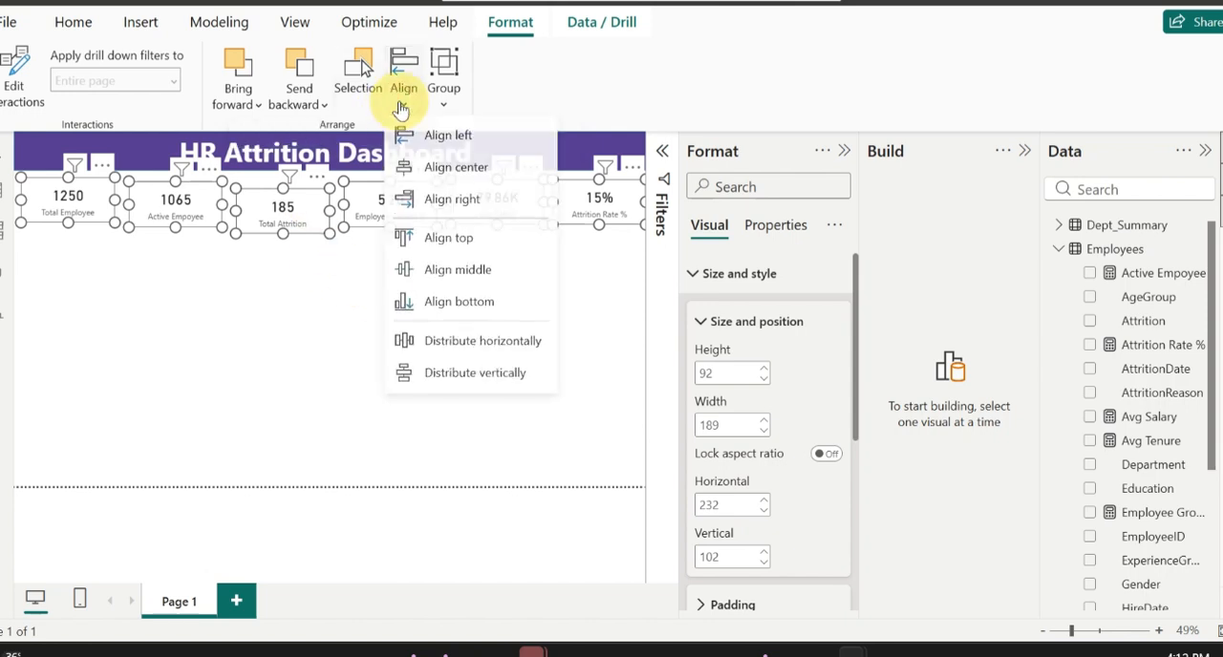
left_click(486, 374)
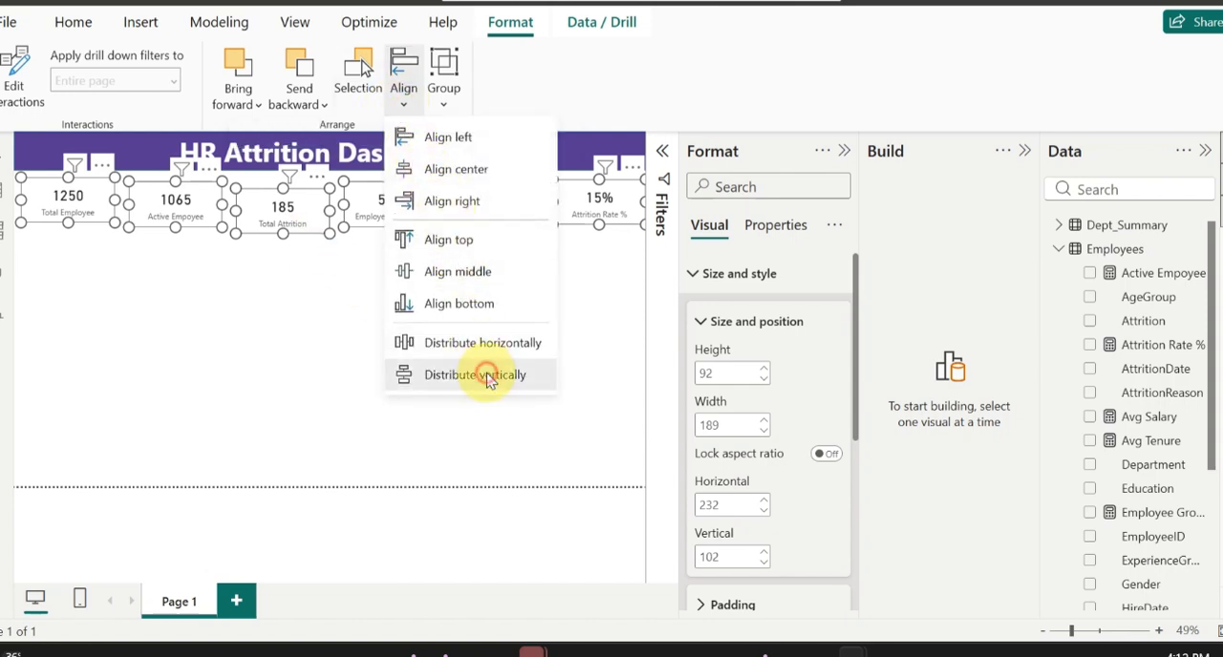
left_click(490, 265)
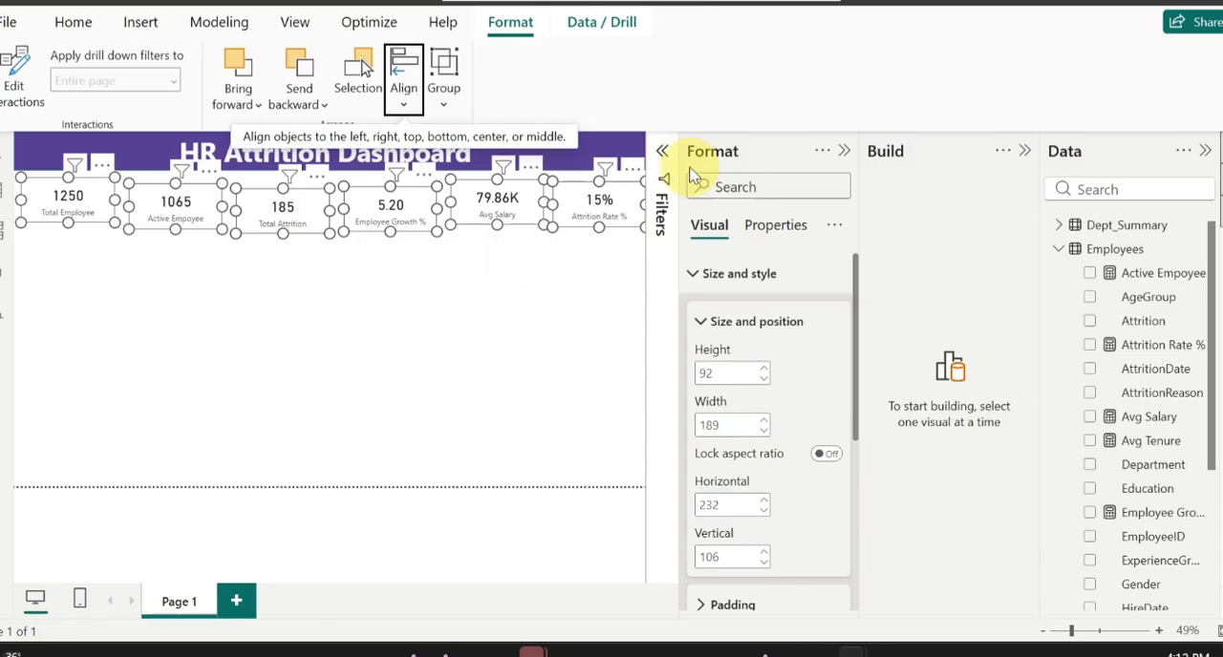
Step: Move the five KPI cards from Active Empoyee through Attrition Rate % level with the Total Employee card, at vertical position 92
left_click(1023, 153)
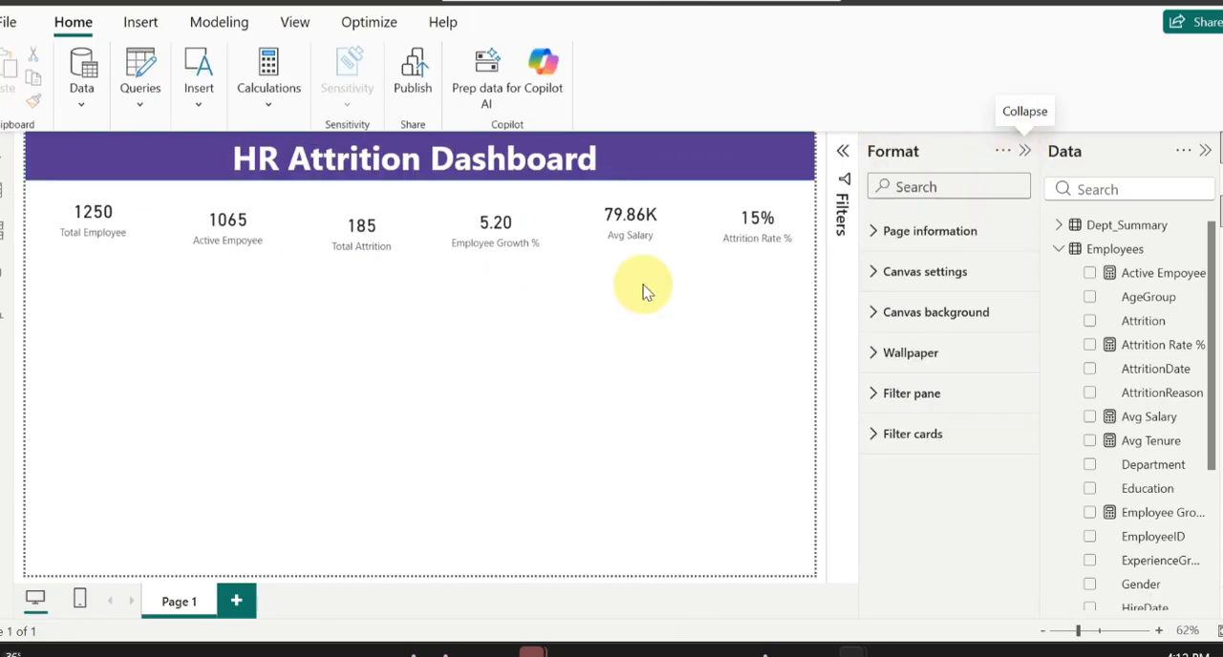
left_click(109, 232)
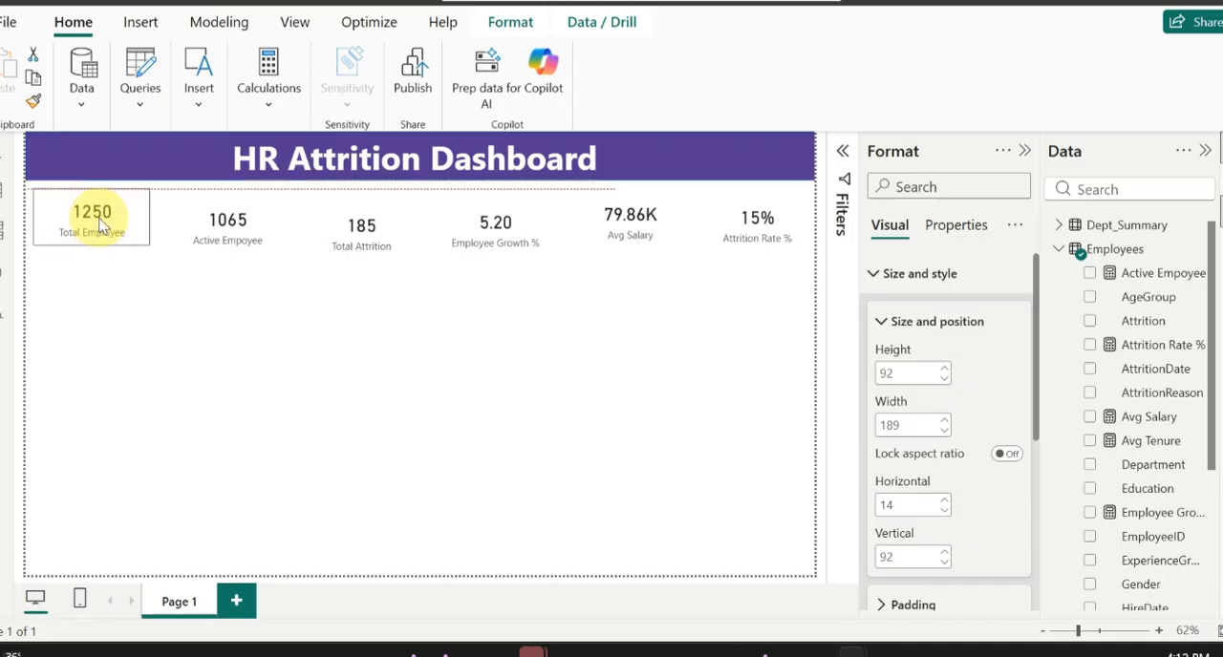
left_click(253, 233)
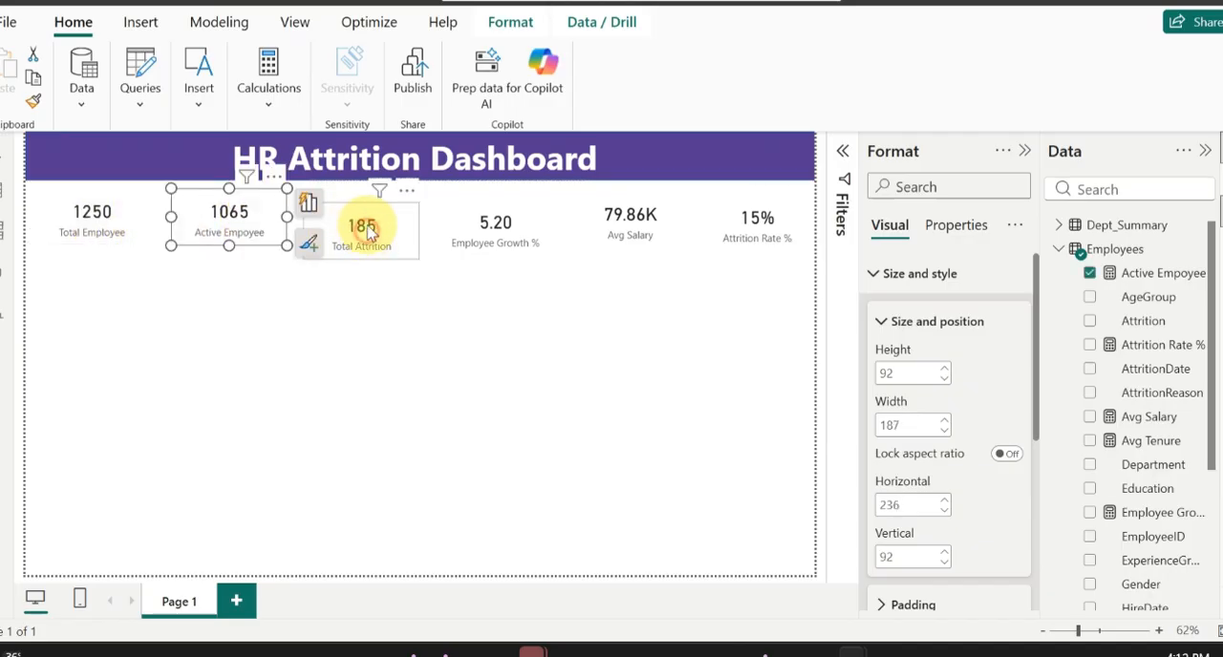
left_click_drag(355, 233, 370, 221)
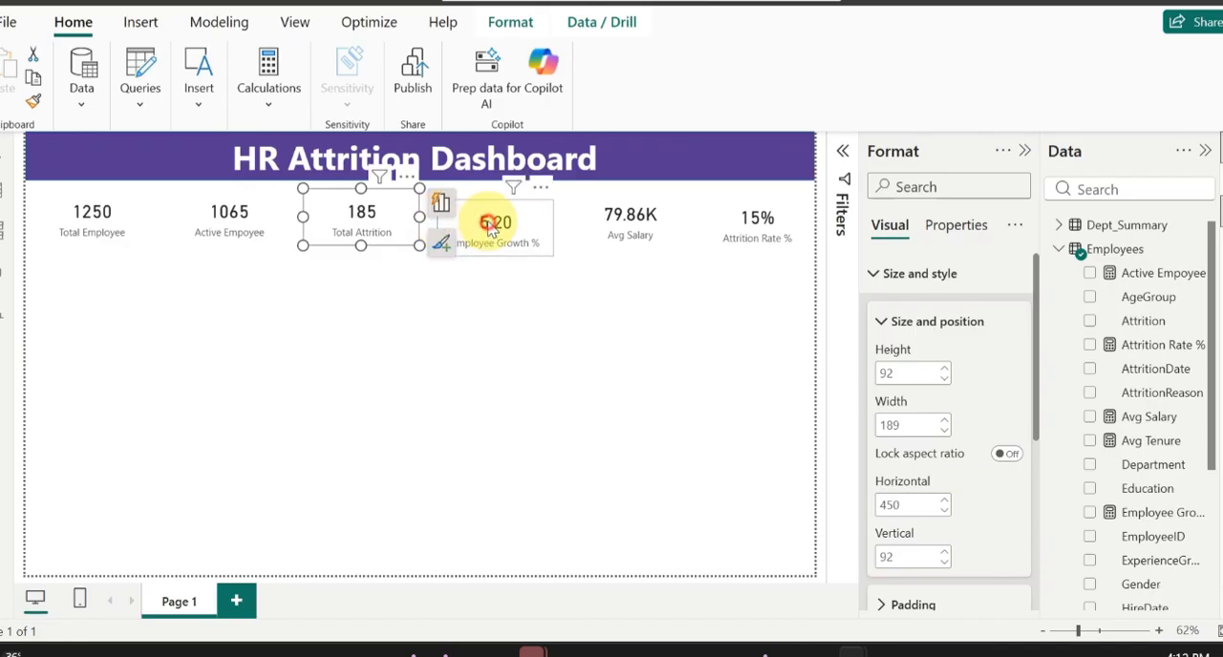
left_click_drag(494, 224, 492, 218)
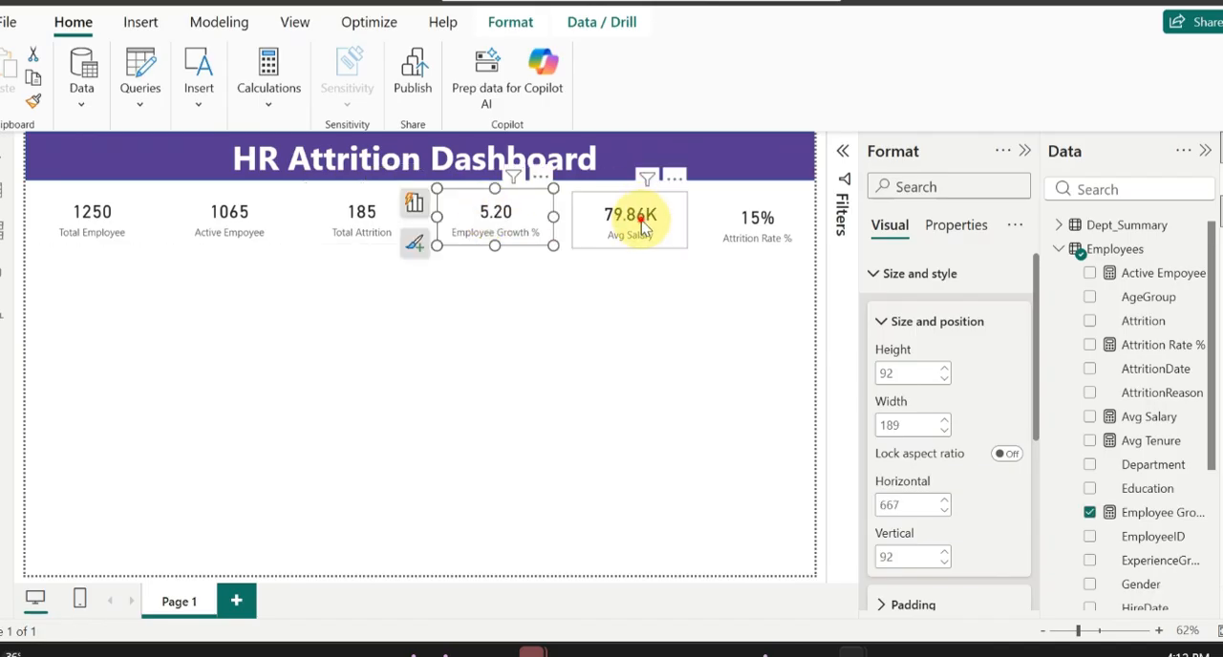
left_click_drag(640, 227, 639, 216)
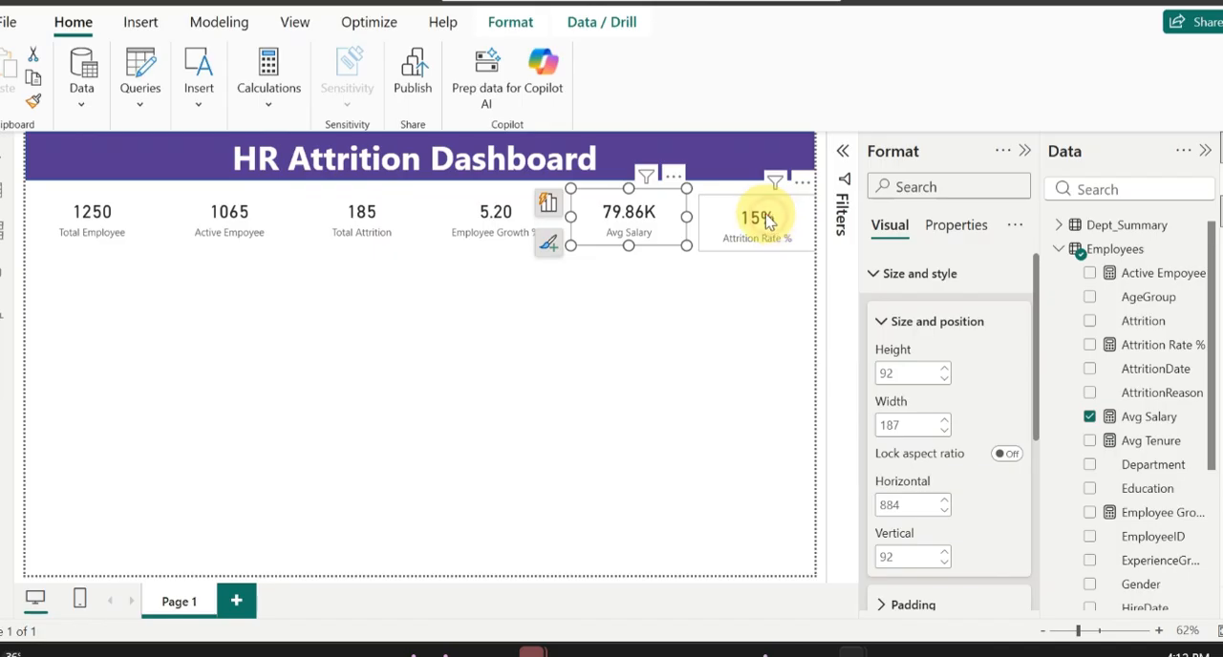
left_click_drag(767, 220, 764, 208)
Step: Select all six KPI cards from Total Employee through Attrition Rate % and distribute them horizontally and vertically
left_click(612, 226)
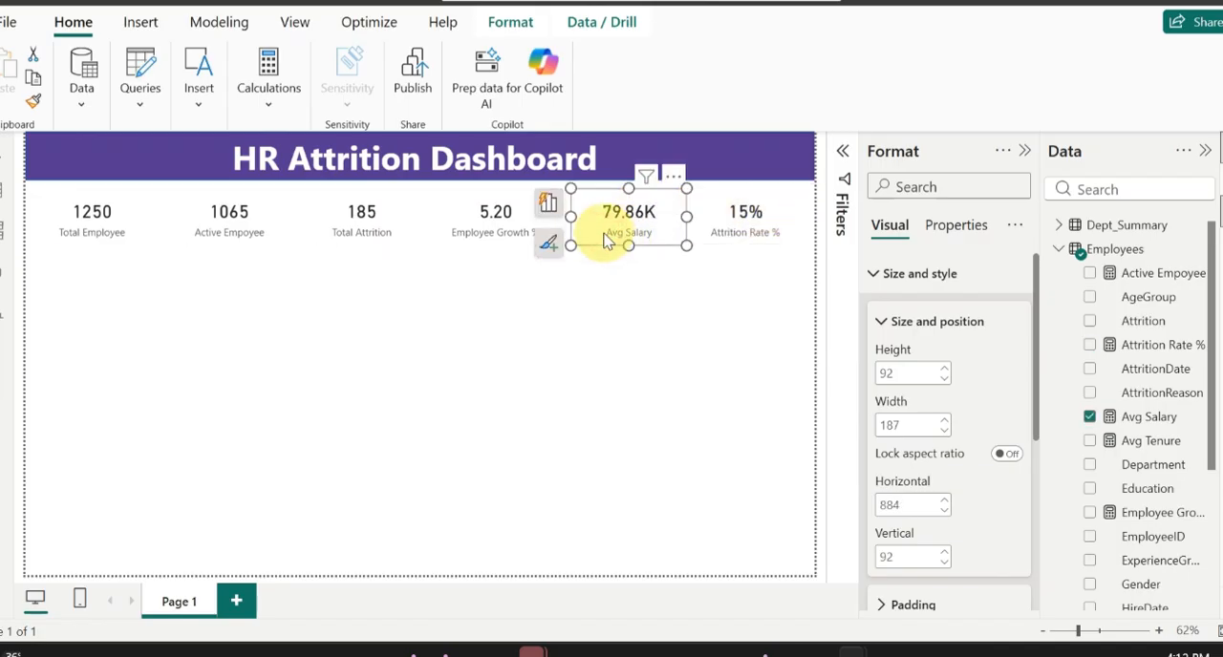
left_click(723, 218, "ctrl")
left_click(543, 227, "ctrl")
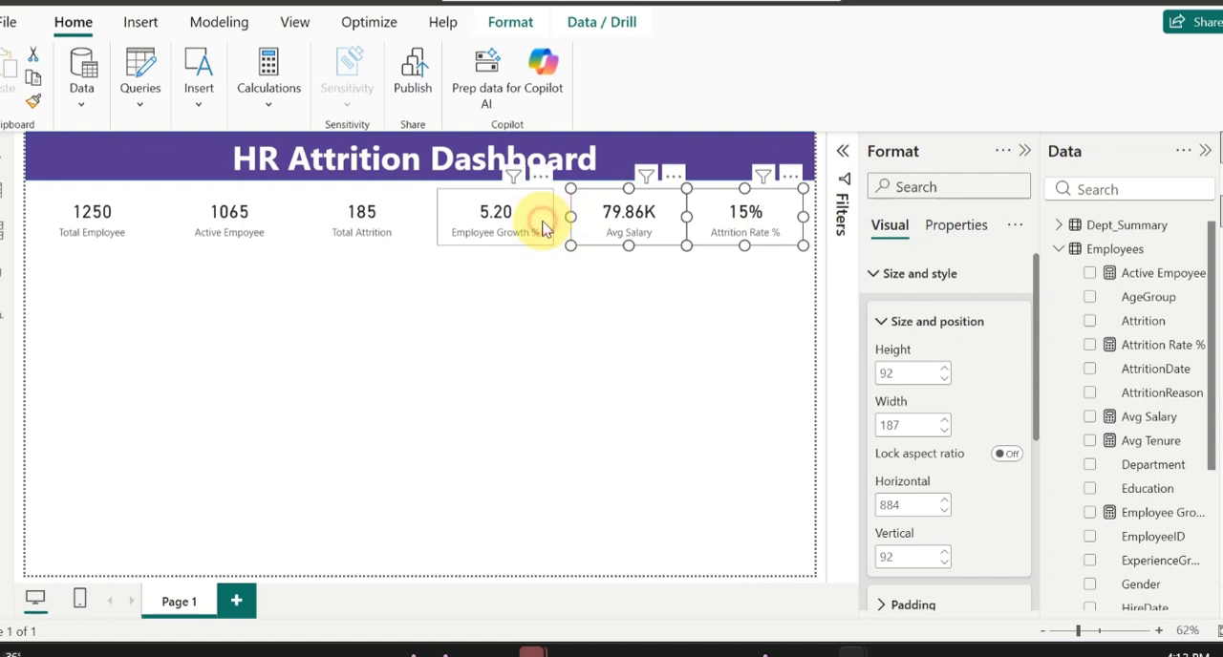
left_click(373, 225, "ctrl")
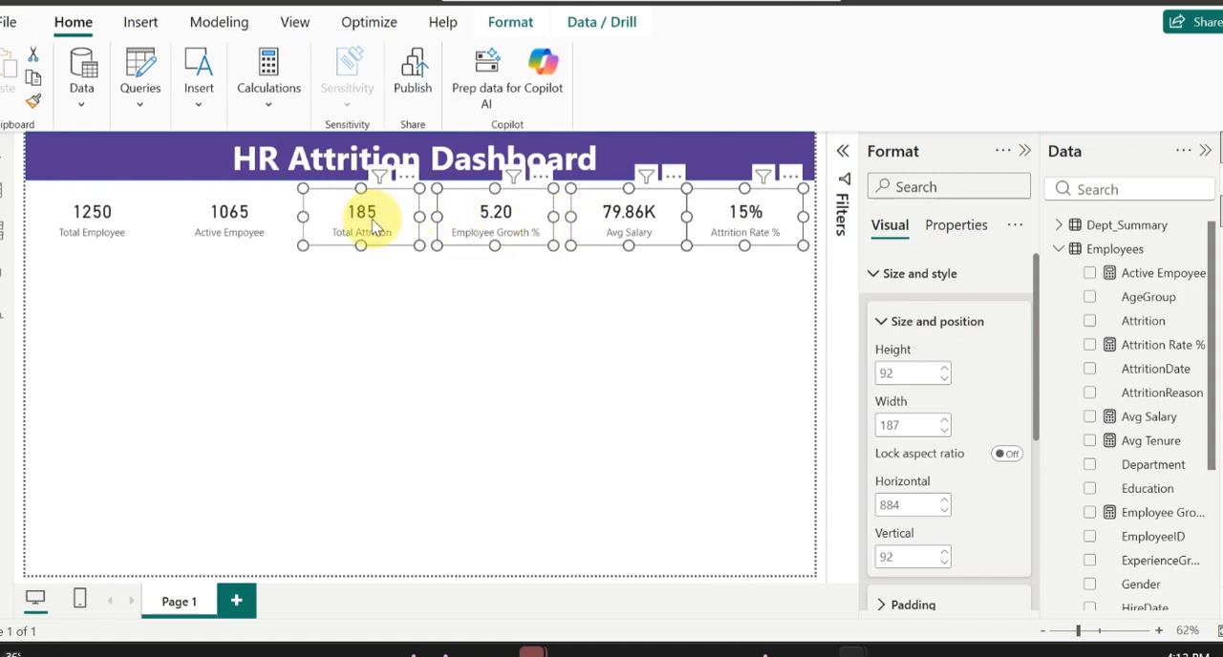
left_click(250, 220, "ctrl")
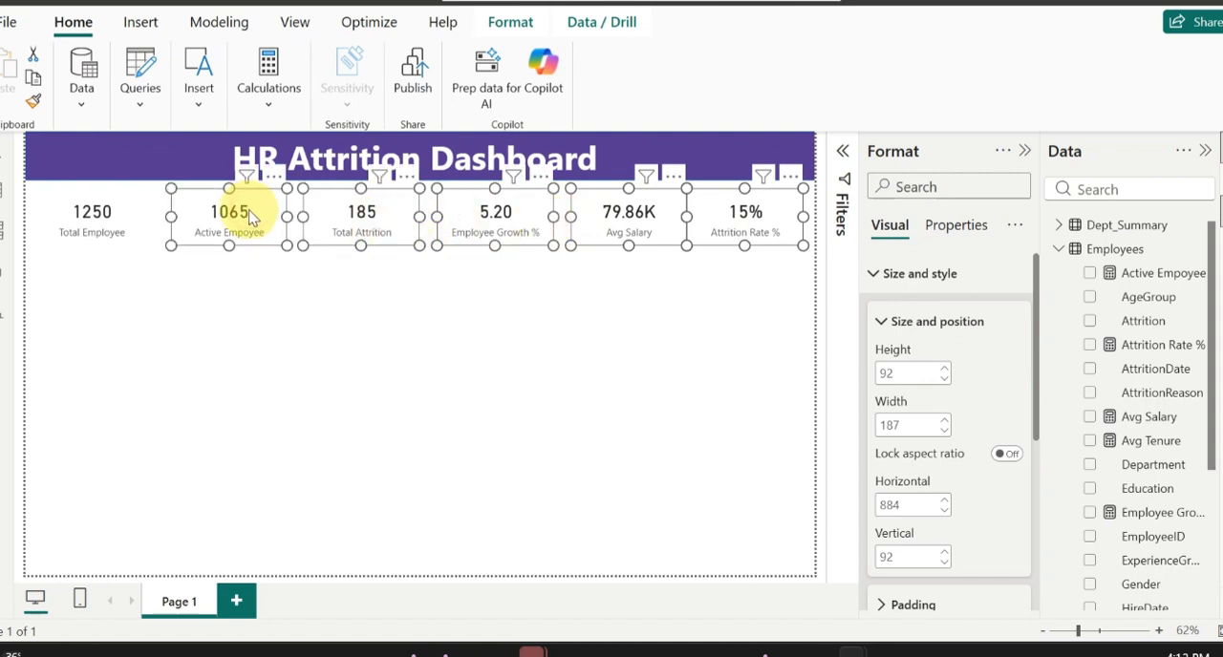
left_click(88, 237, "ctrl")
left_click(512, 34)
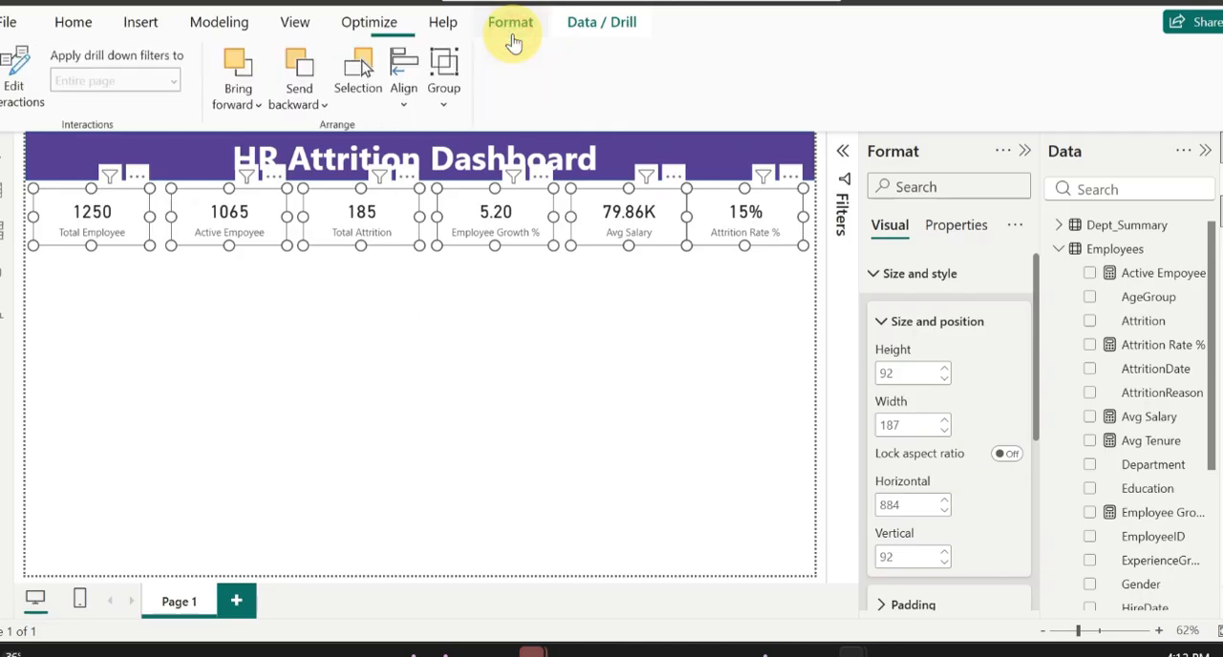
left_click(404, 91)
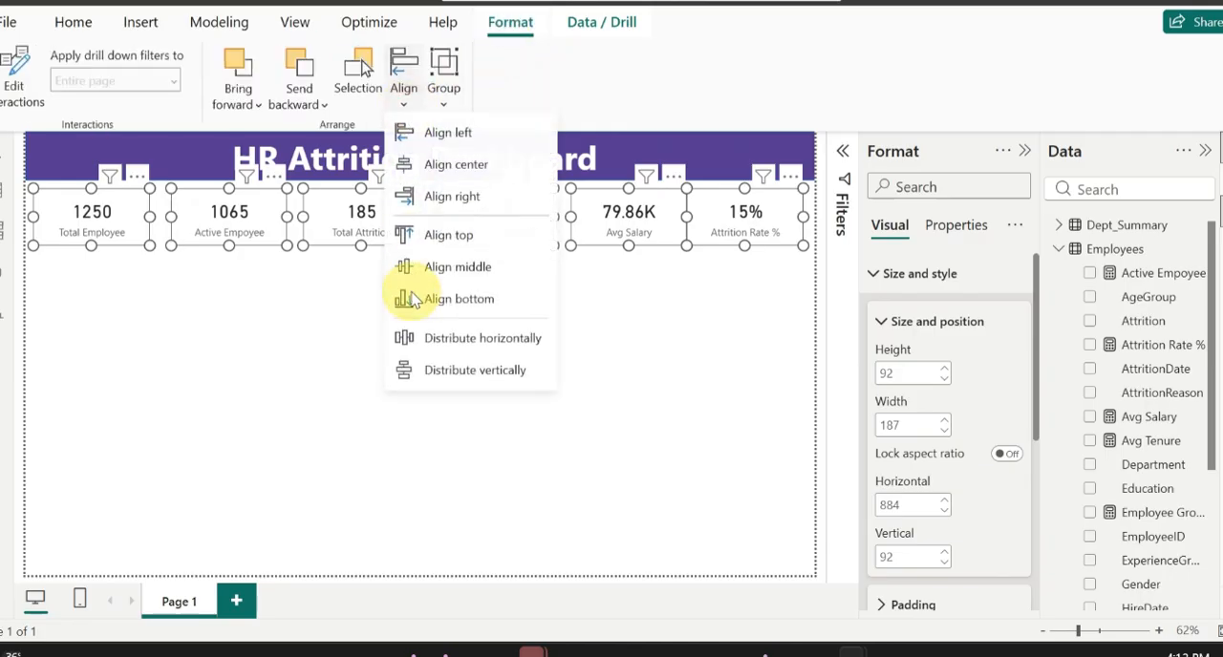
left_click(486, 346)
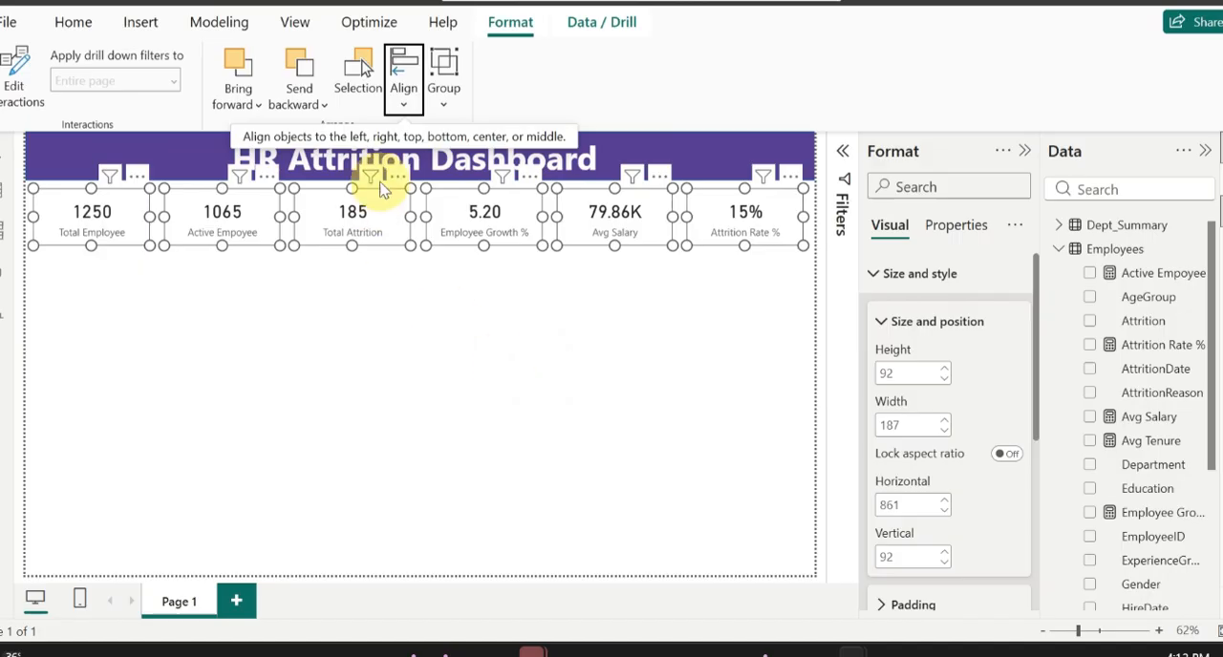
left_click(404, 86)
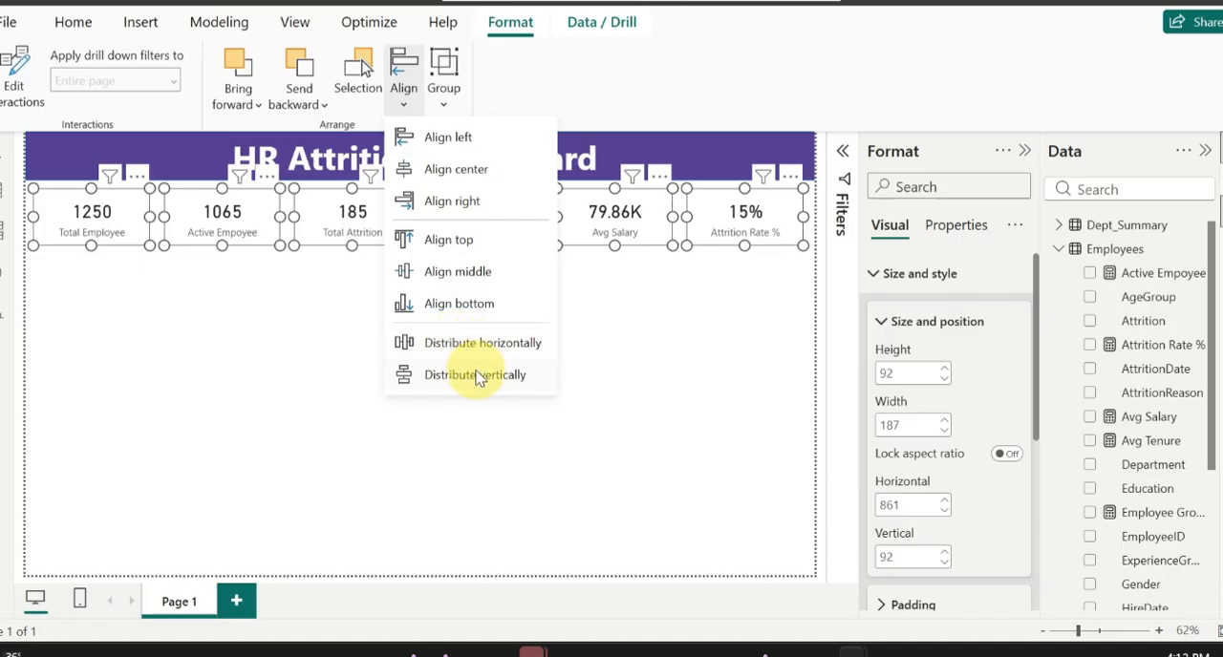
left_click(478, 377)
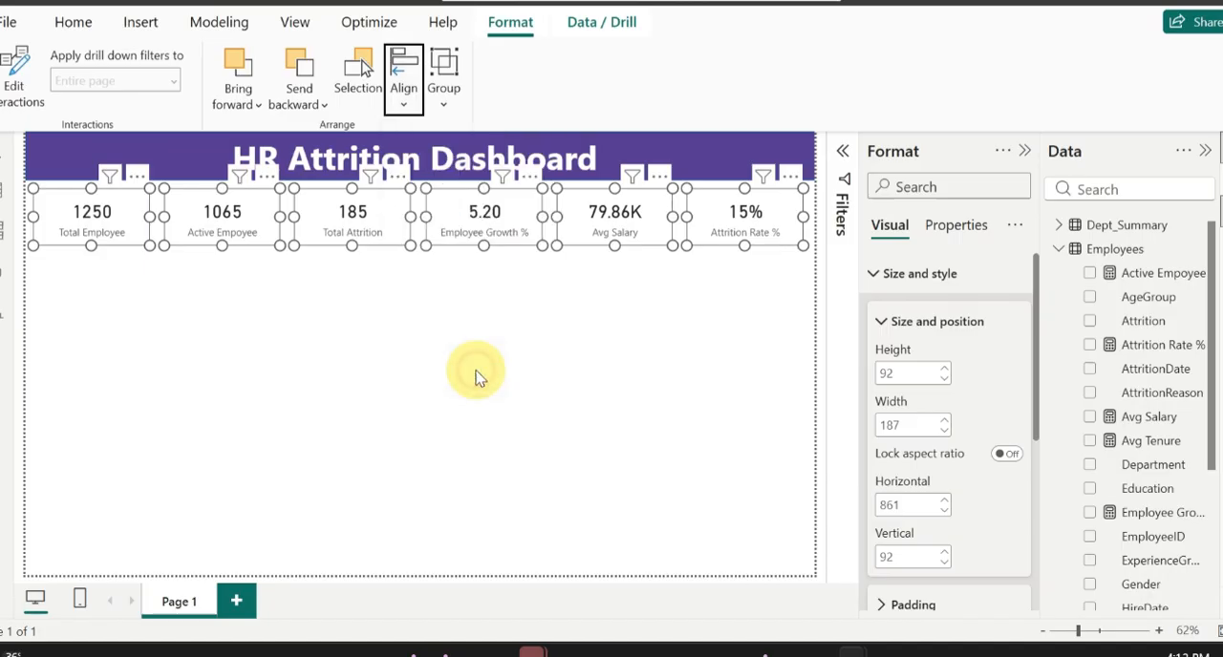
left_click(574, 310)
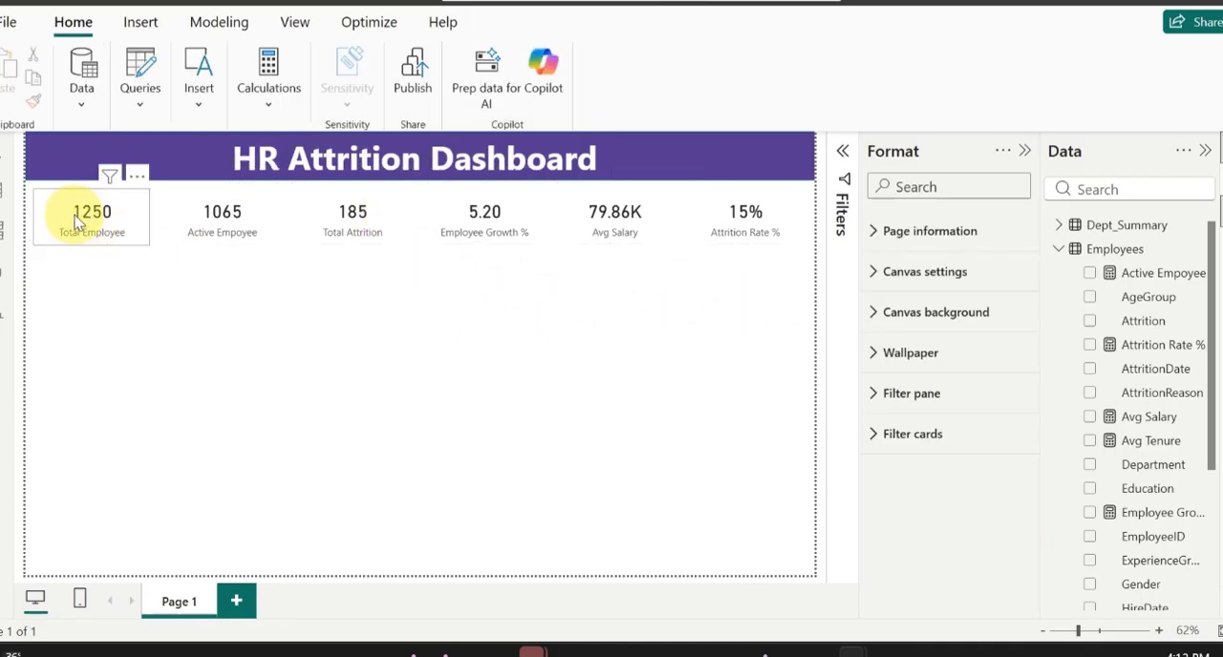
Step: Make the callout value of the Total Employee card white and bold
left_click(107, 220)
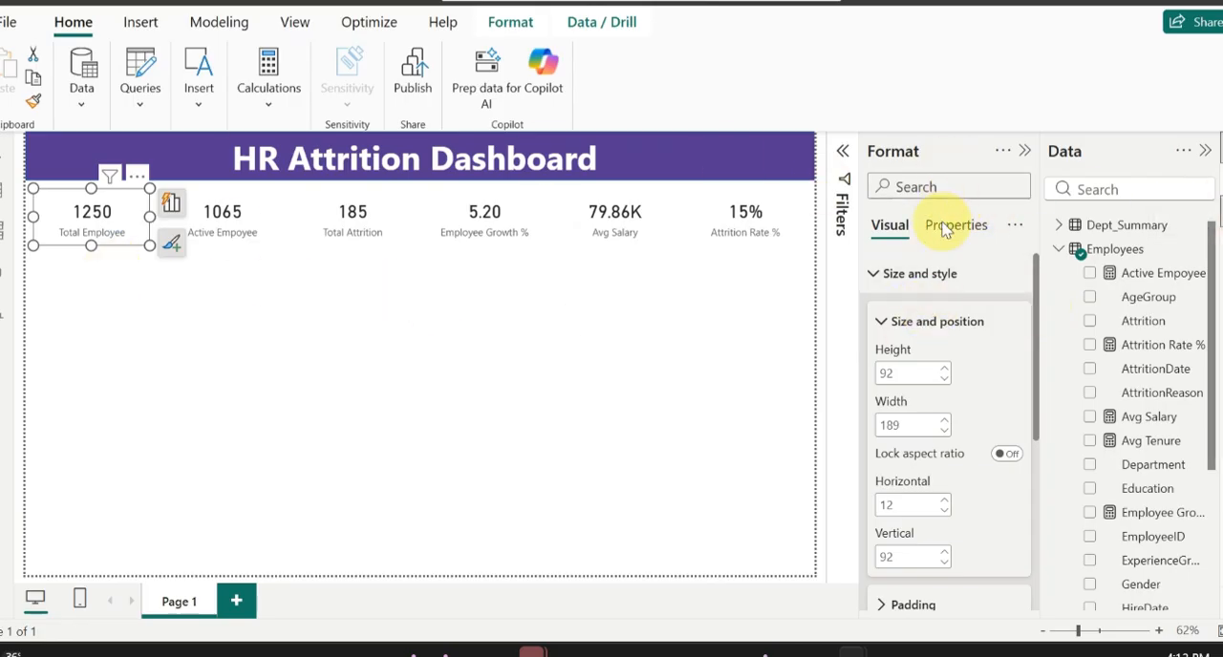
left_click(881, 275)
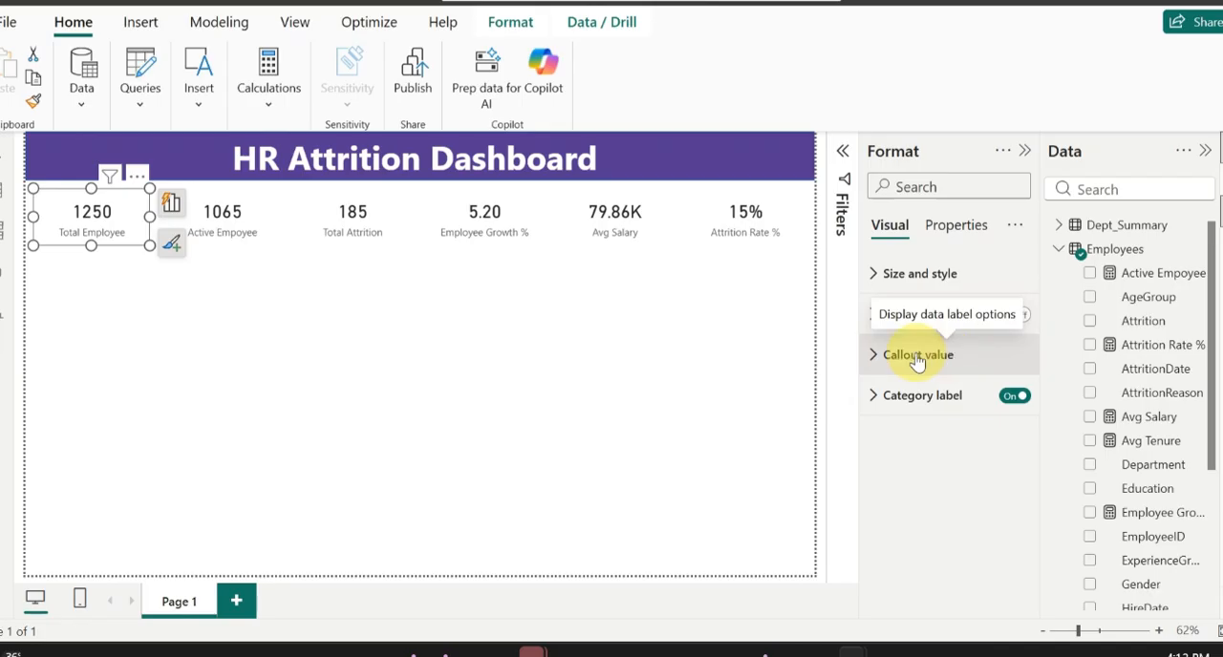
left_click(871, 355)
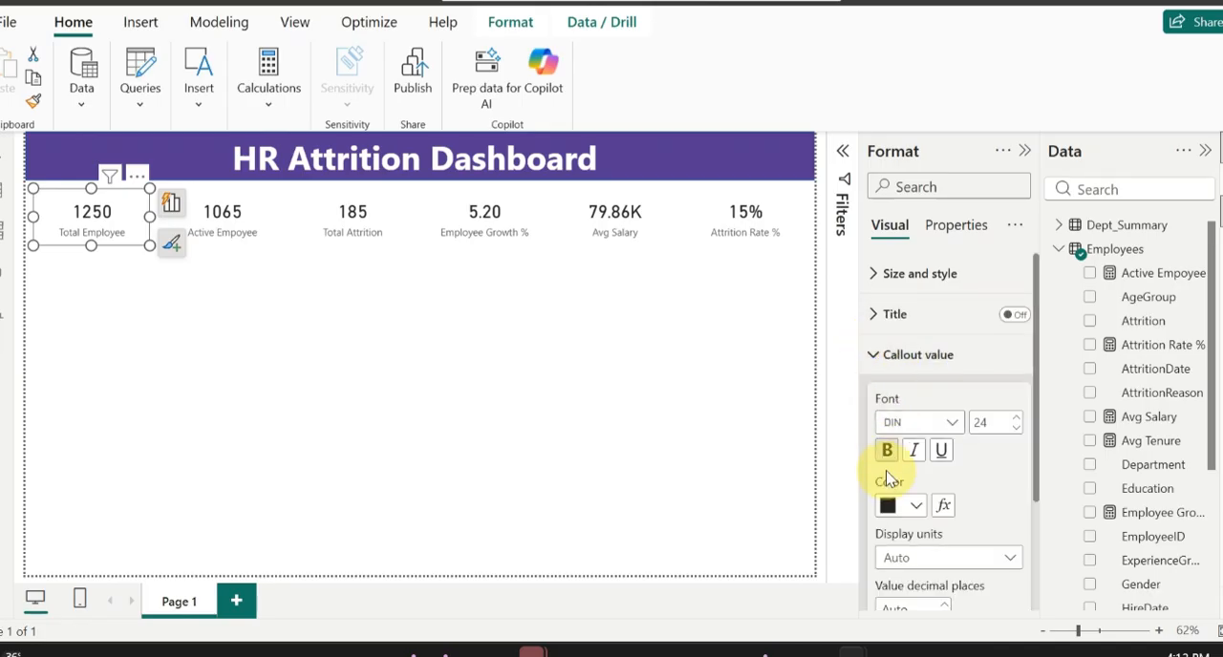
left_click(906, 506)
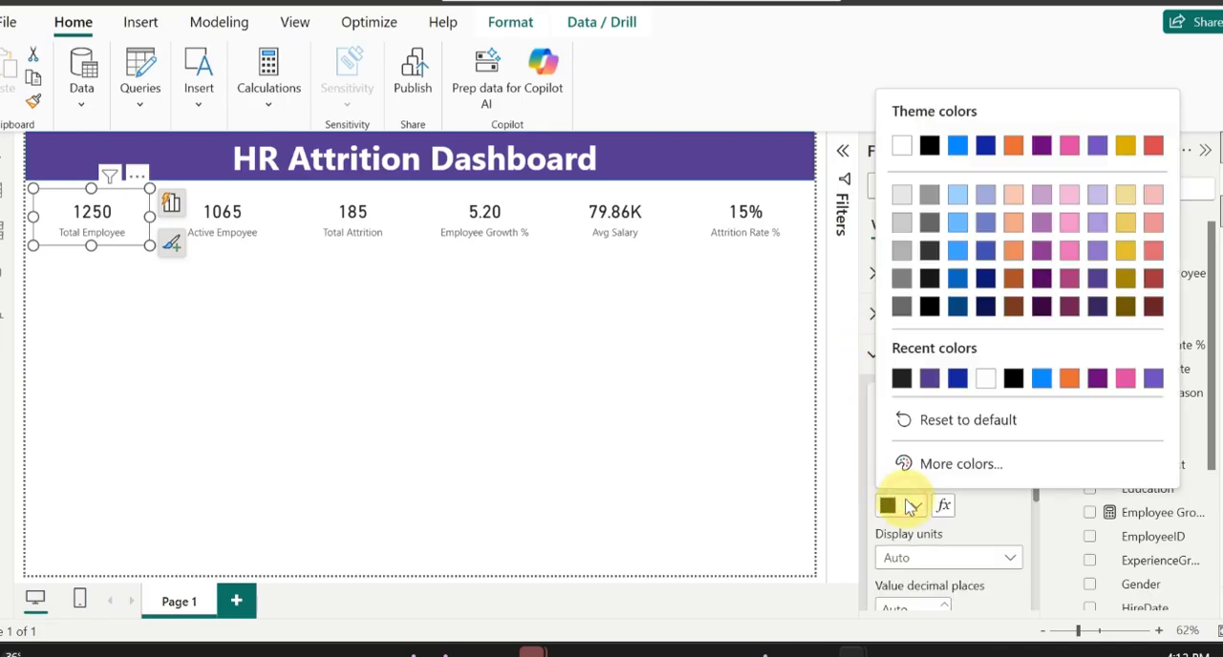
left_click(985, 381)
left_click(888, 450)
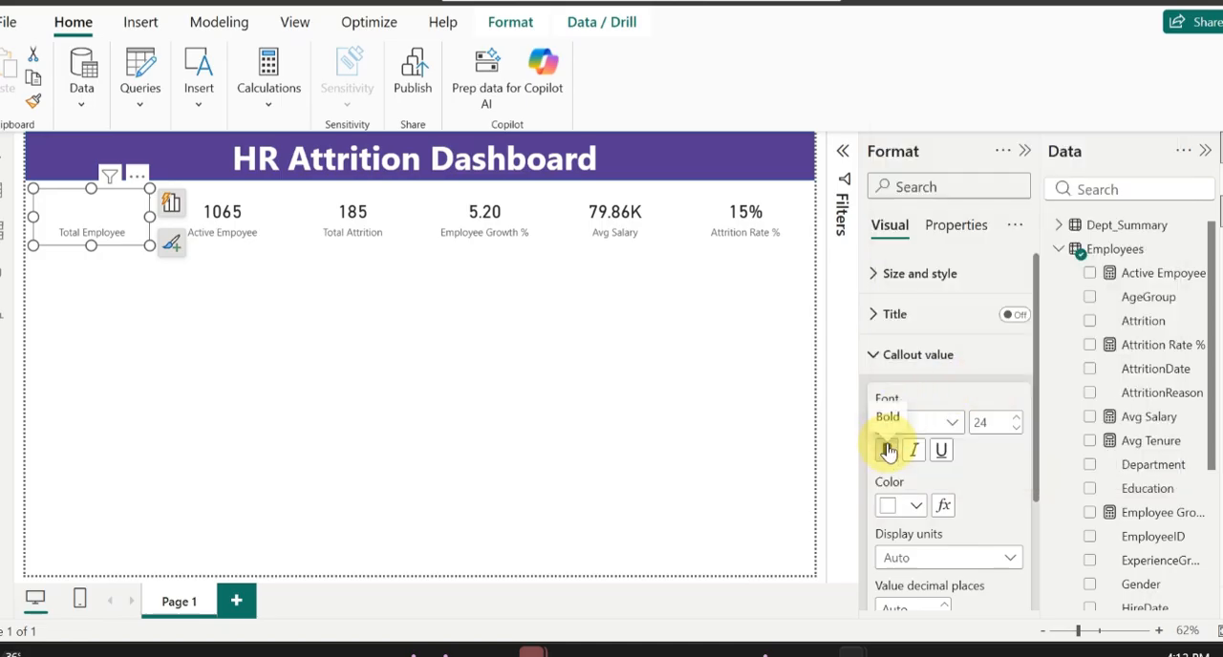
Step: Make the category label of the Total Employee card white and bold
scroll(942, 500, "down", 3)
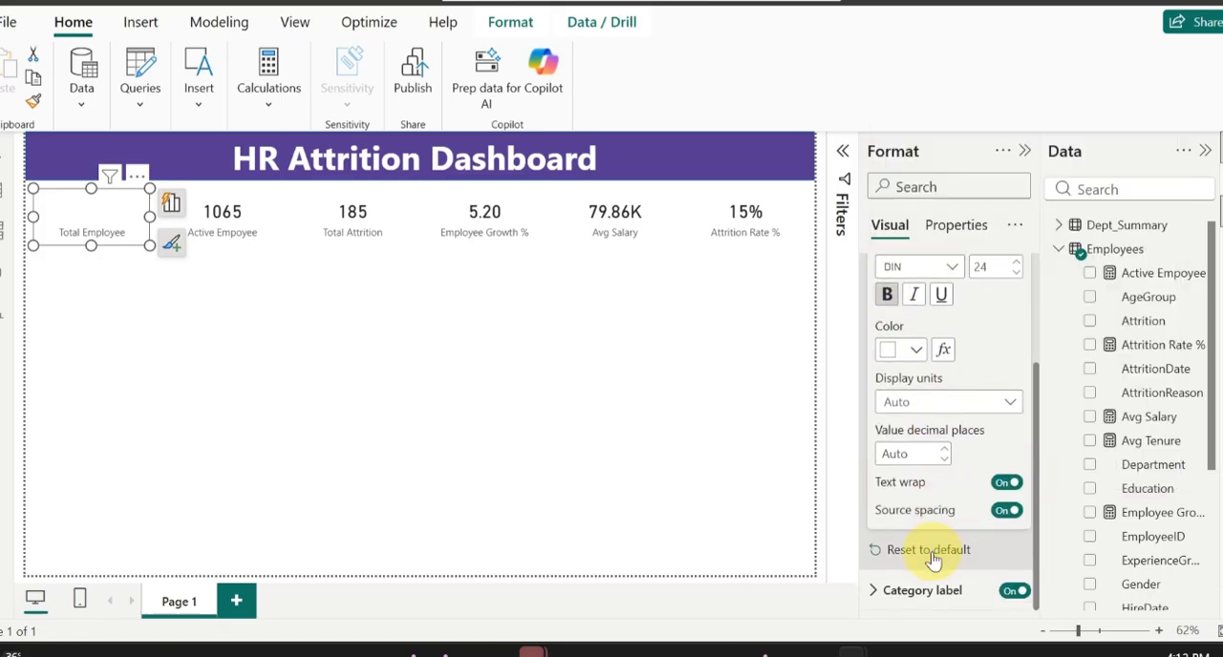
left_click(914, 590)
scroll(913, 564, "down", 3)
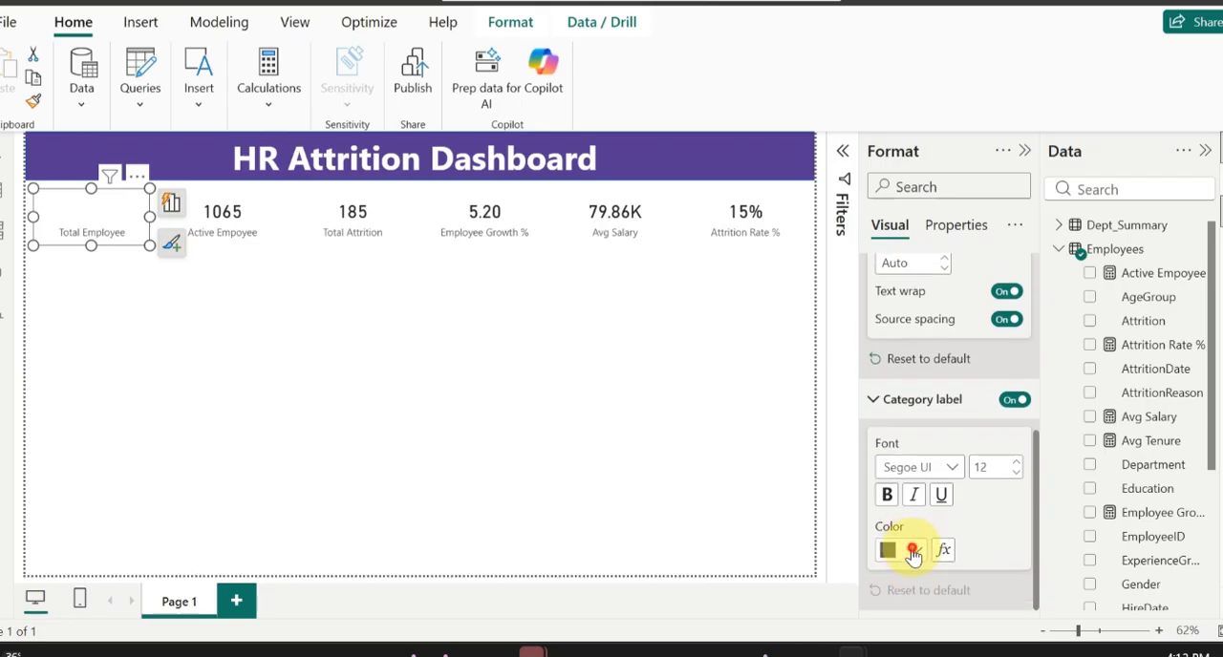
left_click(915, 550)
left_click(901, 425)
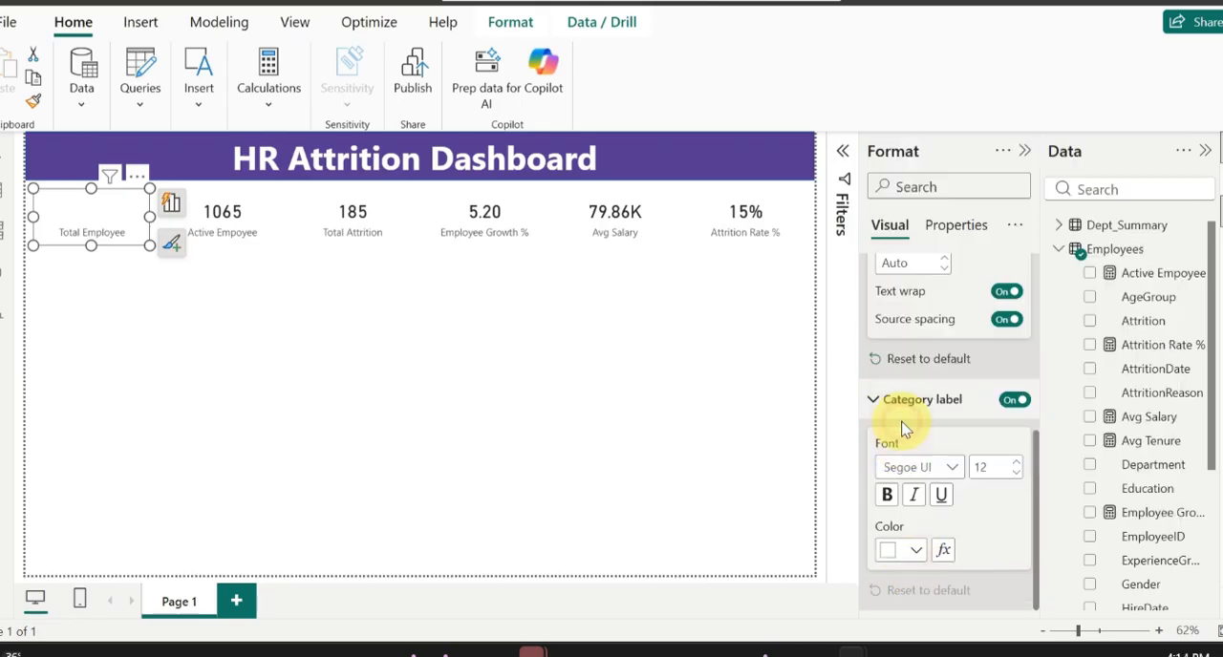
left_click(886, 494)
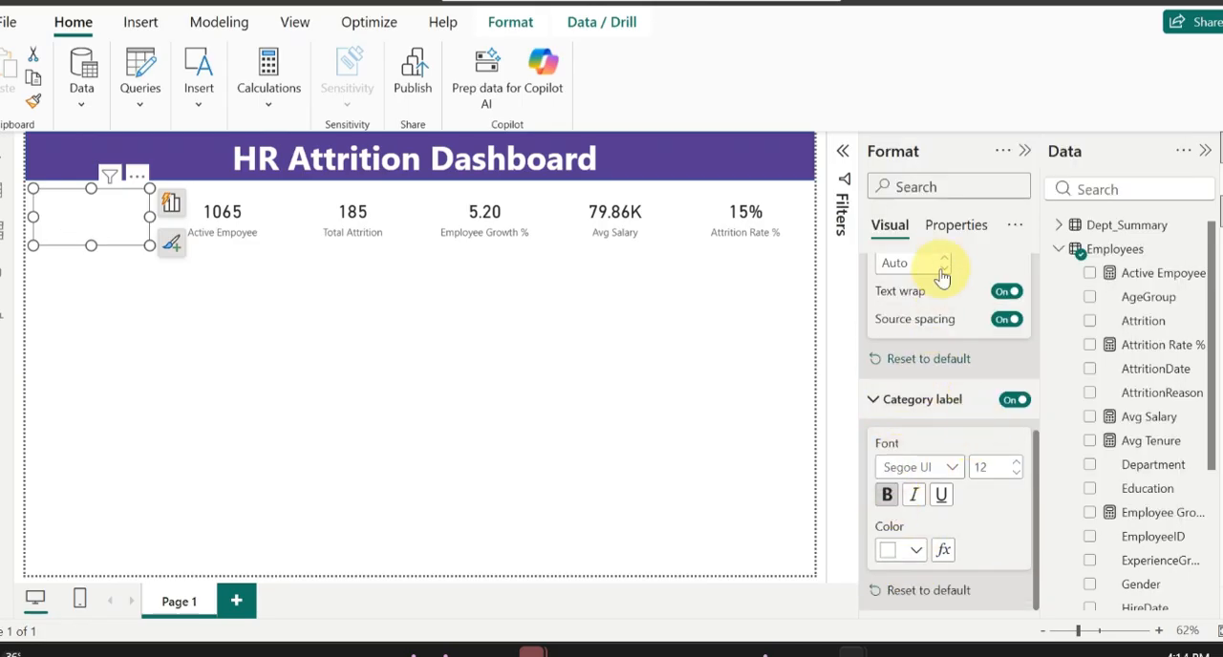
Step: Fill the Total Employee card's background with the same dark purple as the dashboard banner
scroll(946, 373, "up", 5)
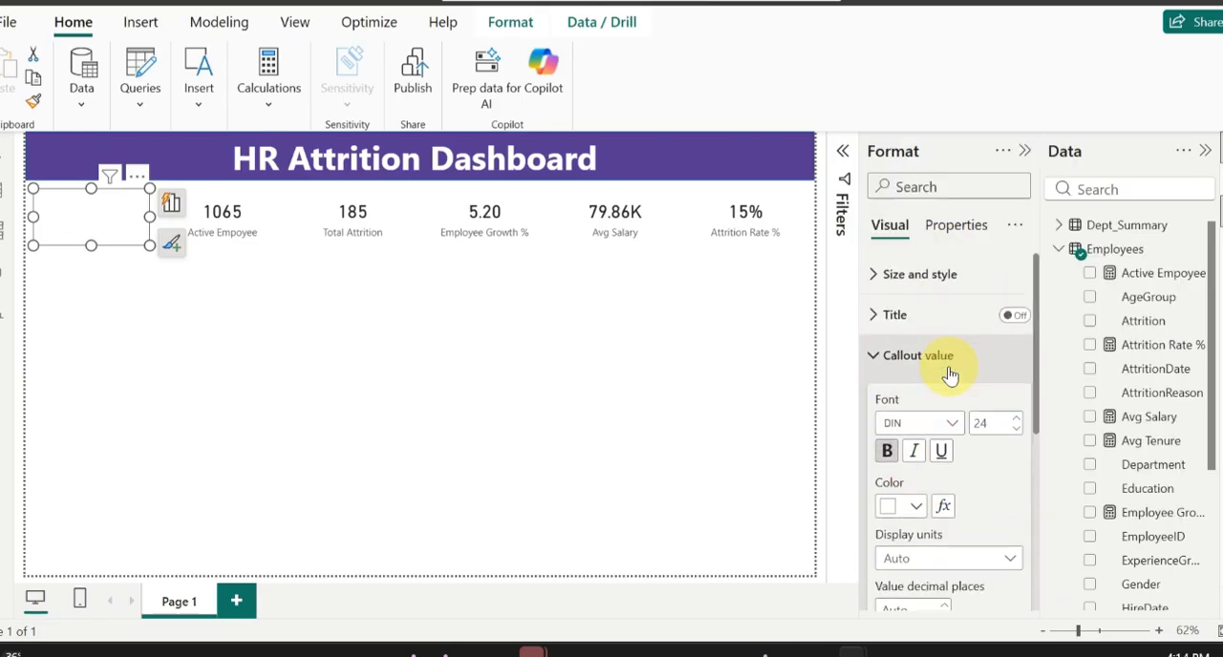
left_click(912, 273)
scroll(965, 486, "down", 5)
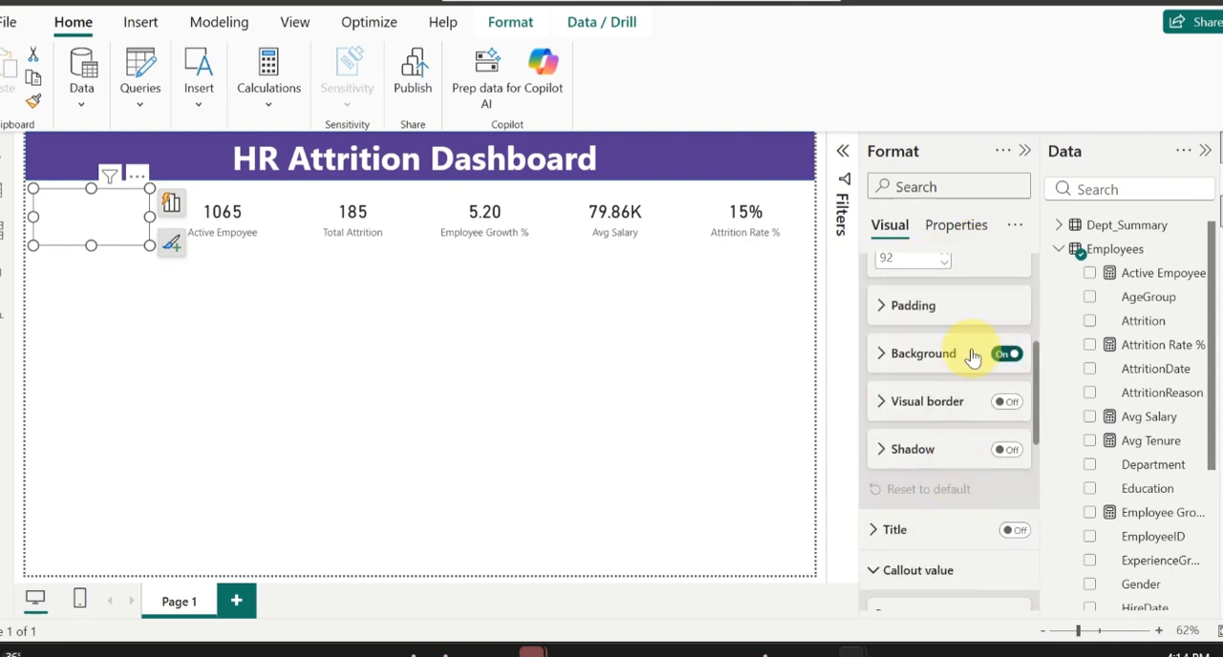
left_click(925, 352)
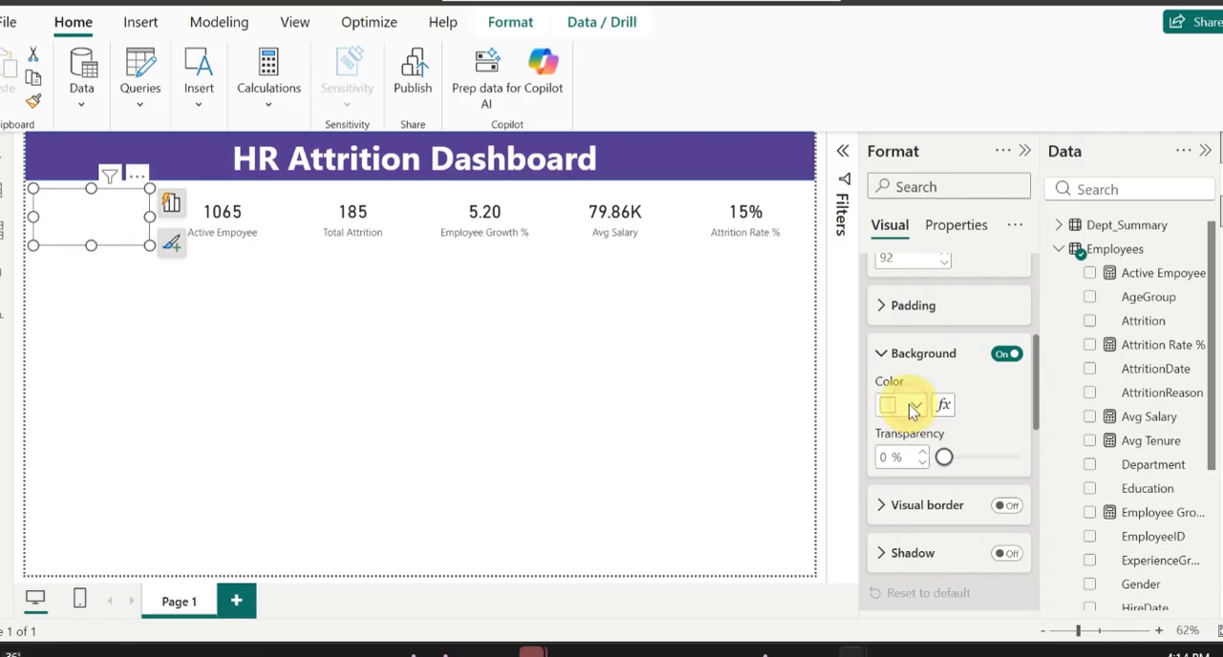
left_click(913, 406)
left_click(954, 278)
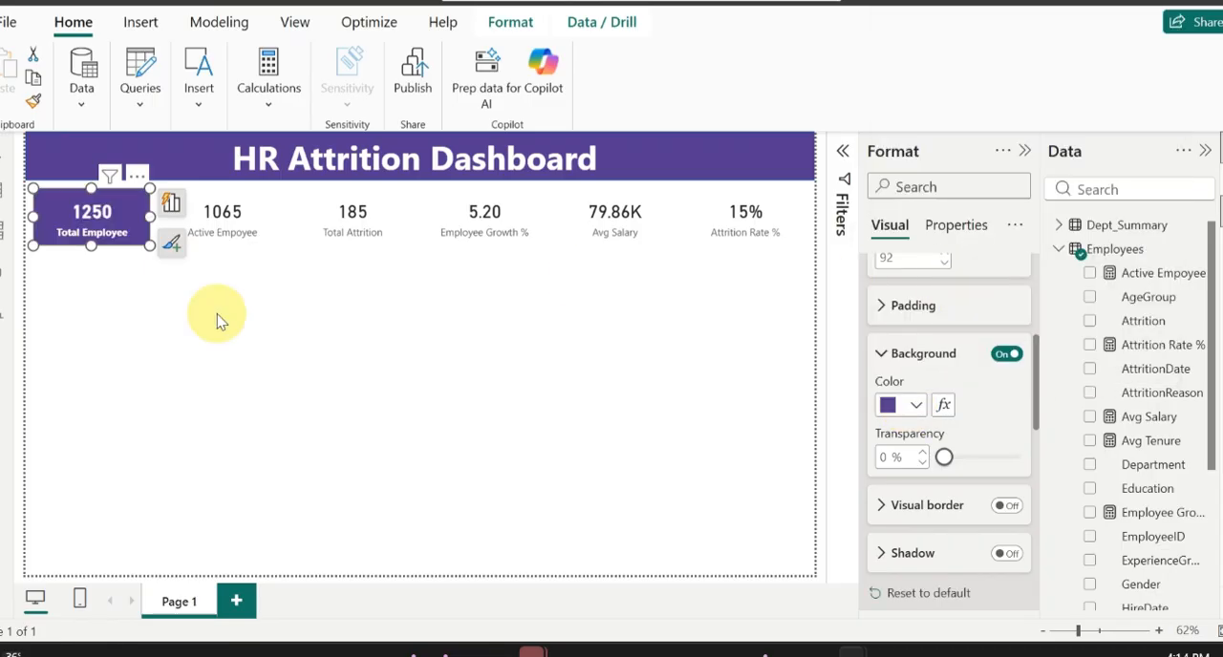
Step: Turn on the Total Employee card's shadow with an Inside offset and white color
scroll(942, 451, "down", 3)
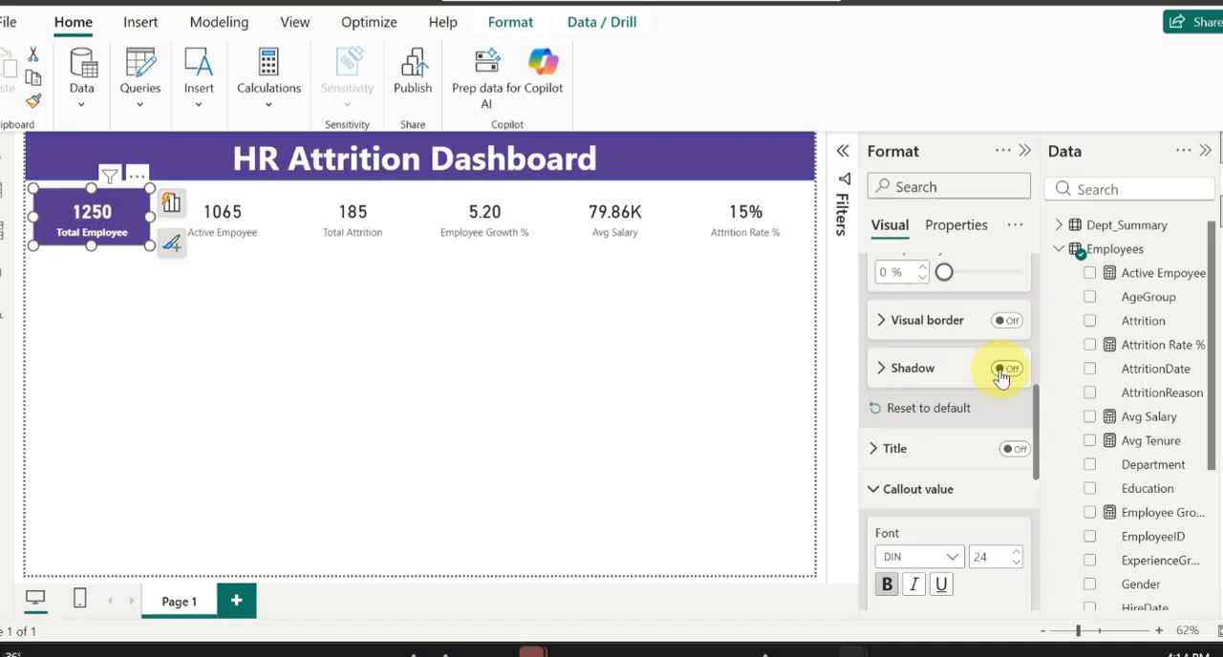
left_click(1003, 371)
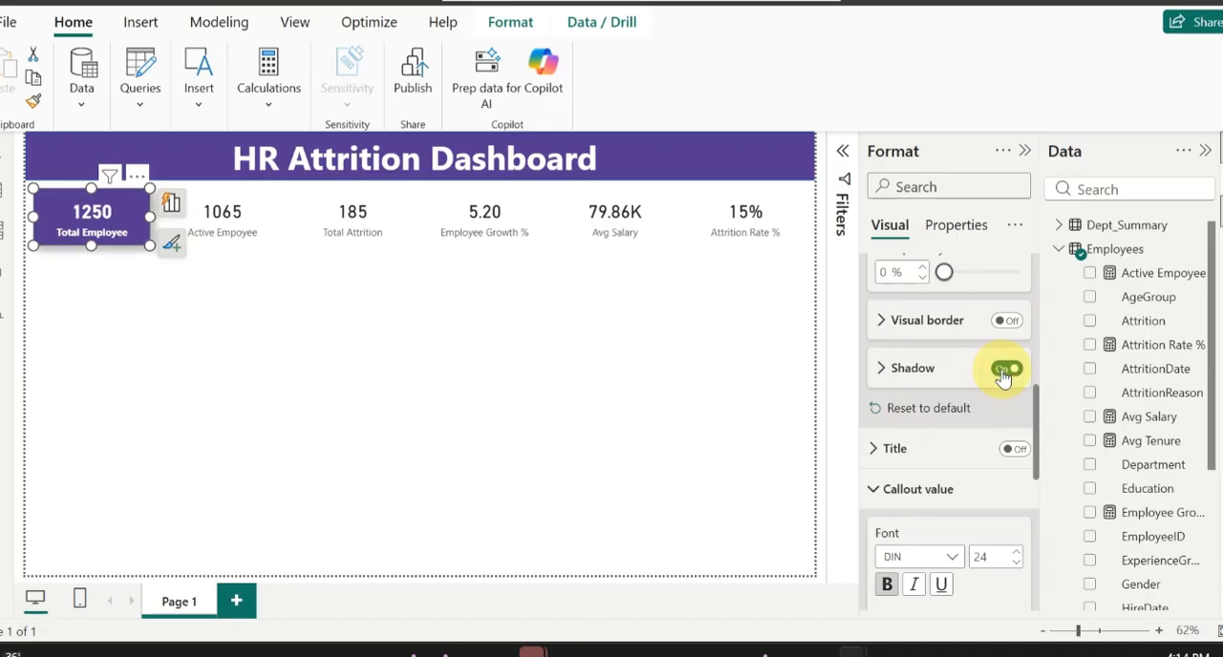
left_click(906, 370)
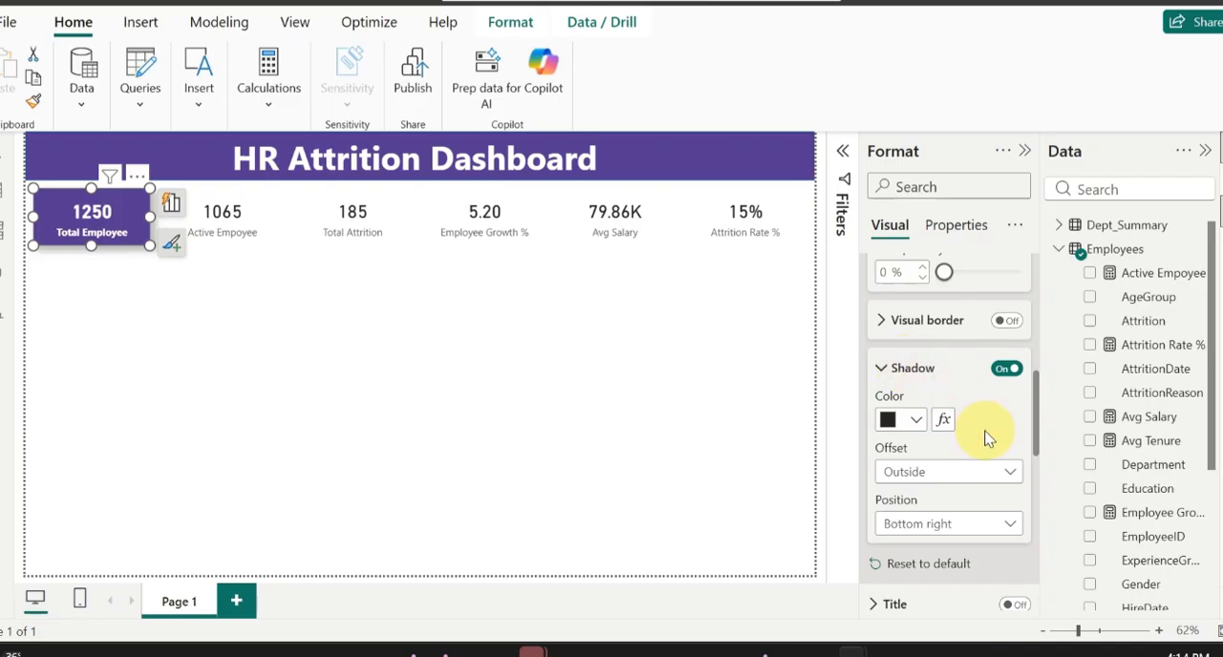
left_click(990, 469)
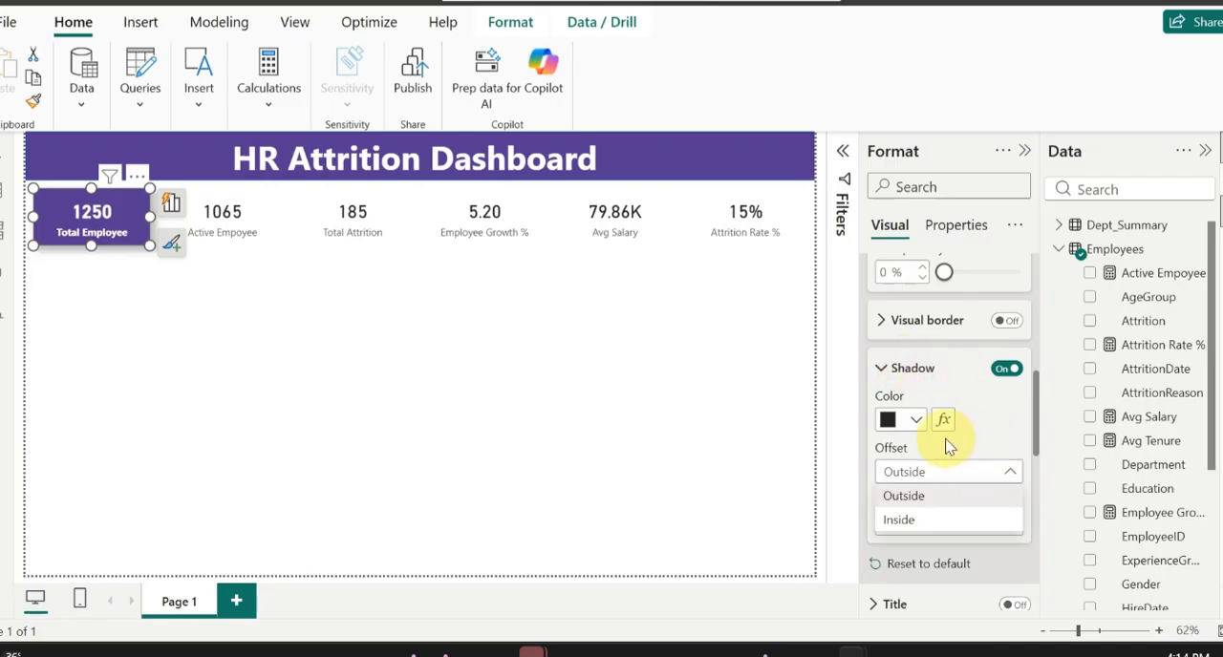
left_click(898, 502)
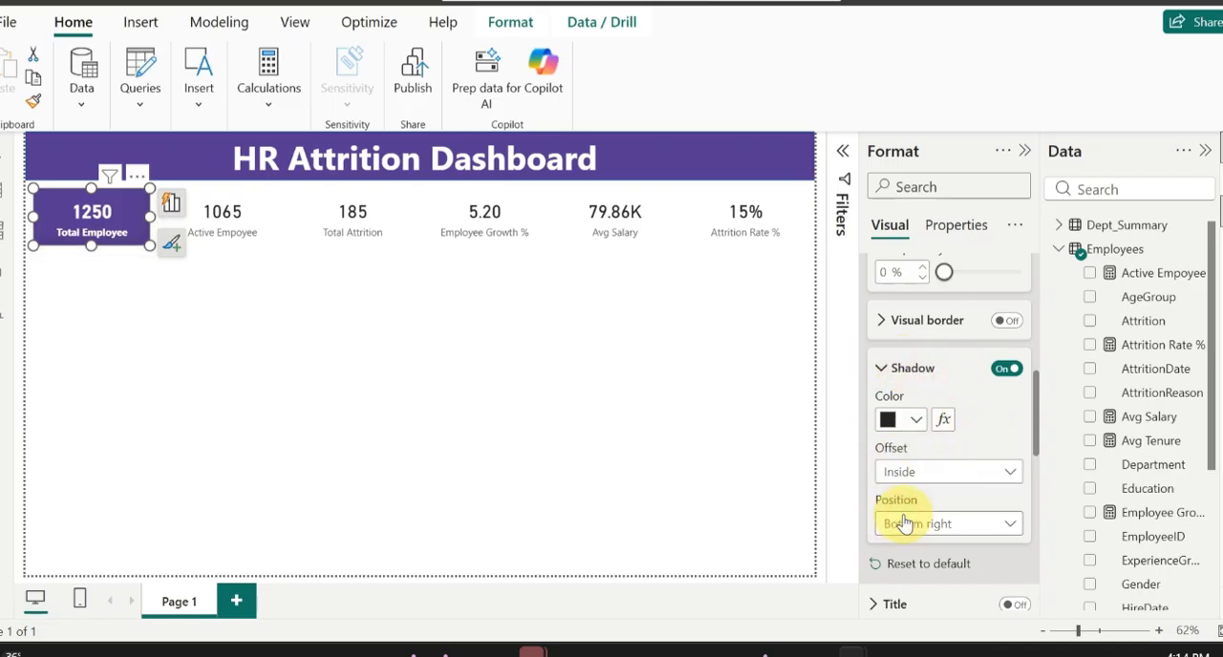
left_click(915, 420)
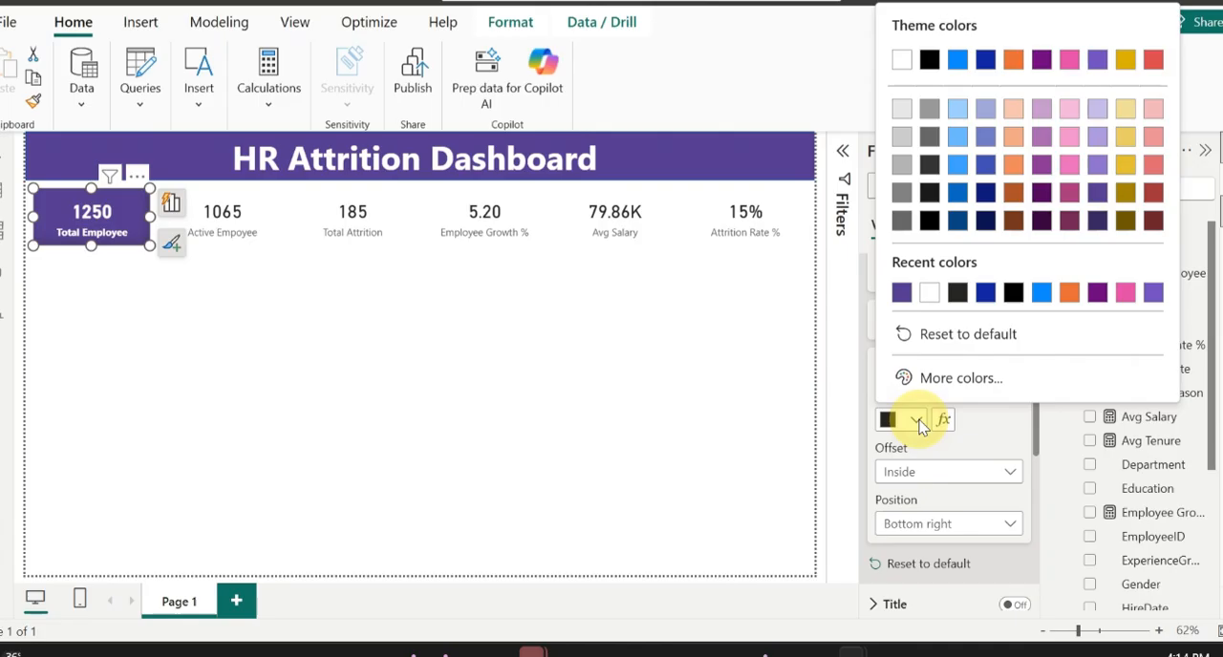
left_click(927, 292)
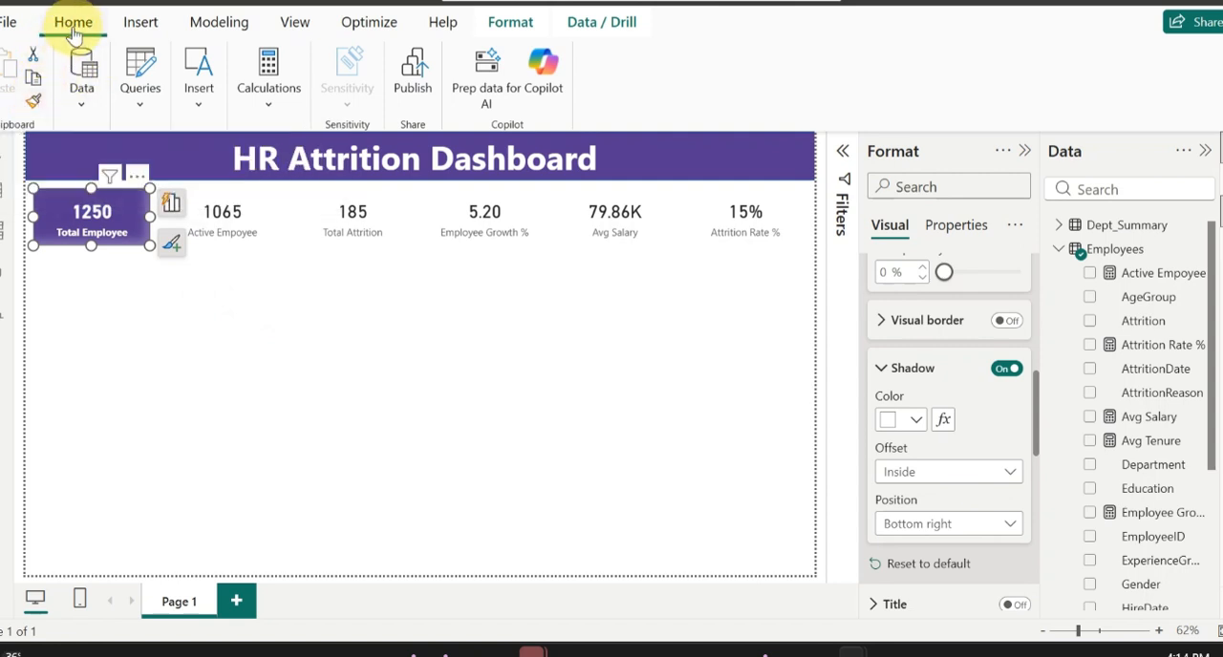
Step: Copy the Total Employee card's formatting to the Active Empoyee, Total Attrition and Employee Growth % cards with Format painter
left_click(32, 101)
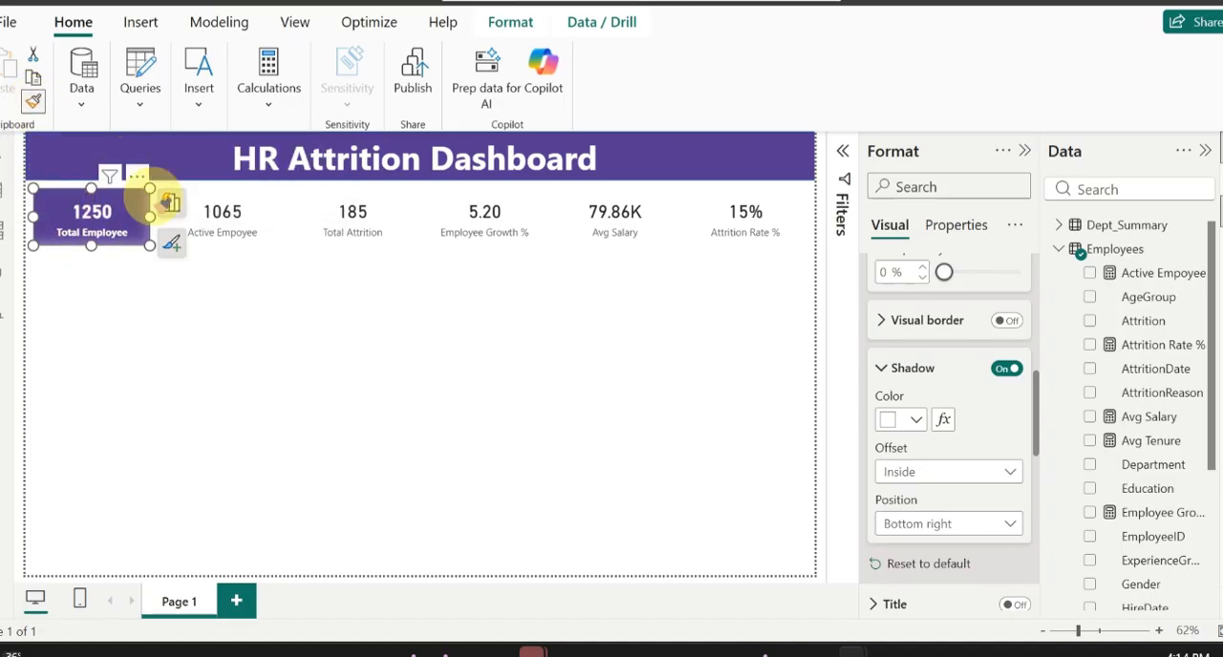
left_click(248, 205)
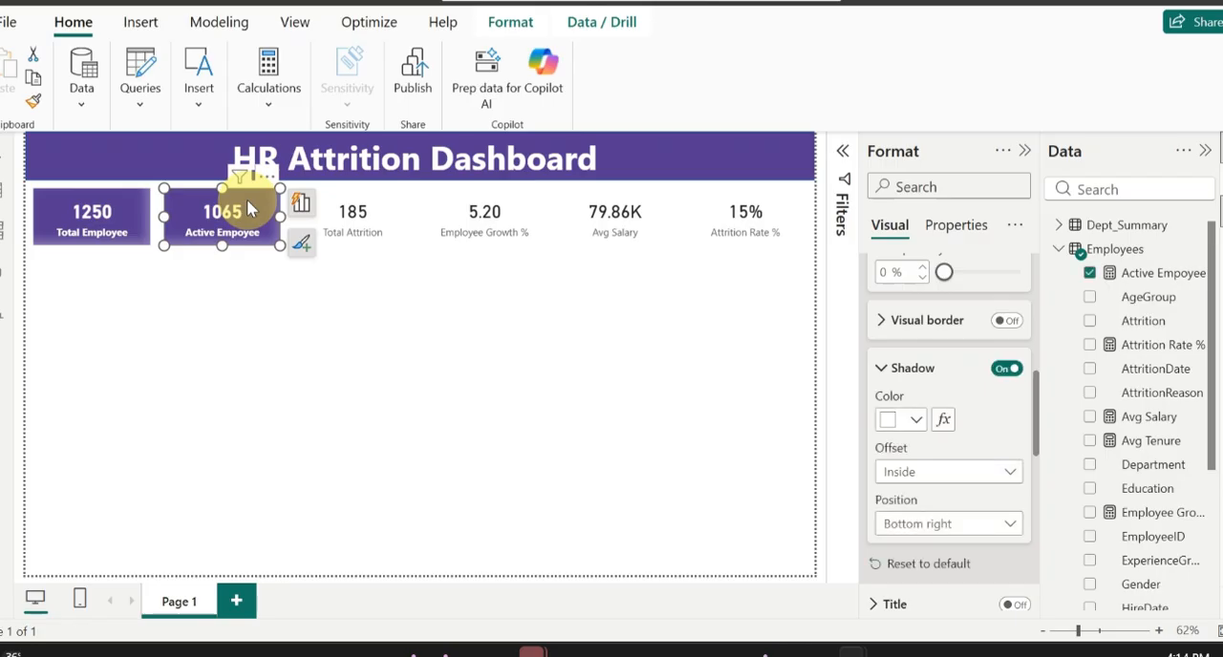
left_click(31, 105)
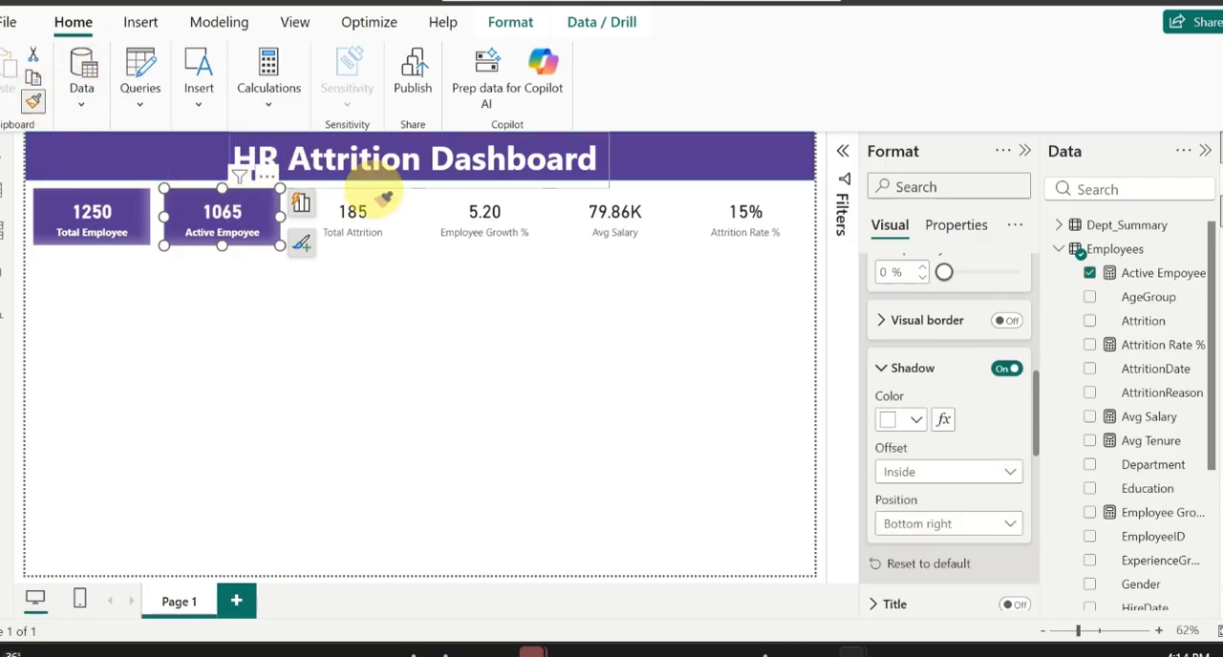
left_click(372, 201)
left_click(34, 105)
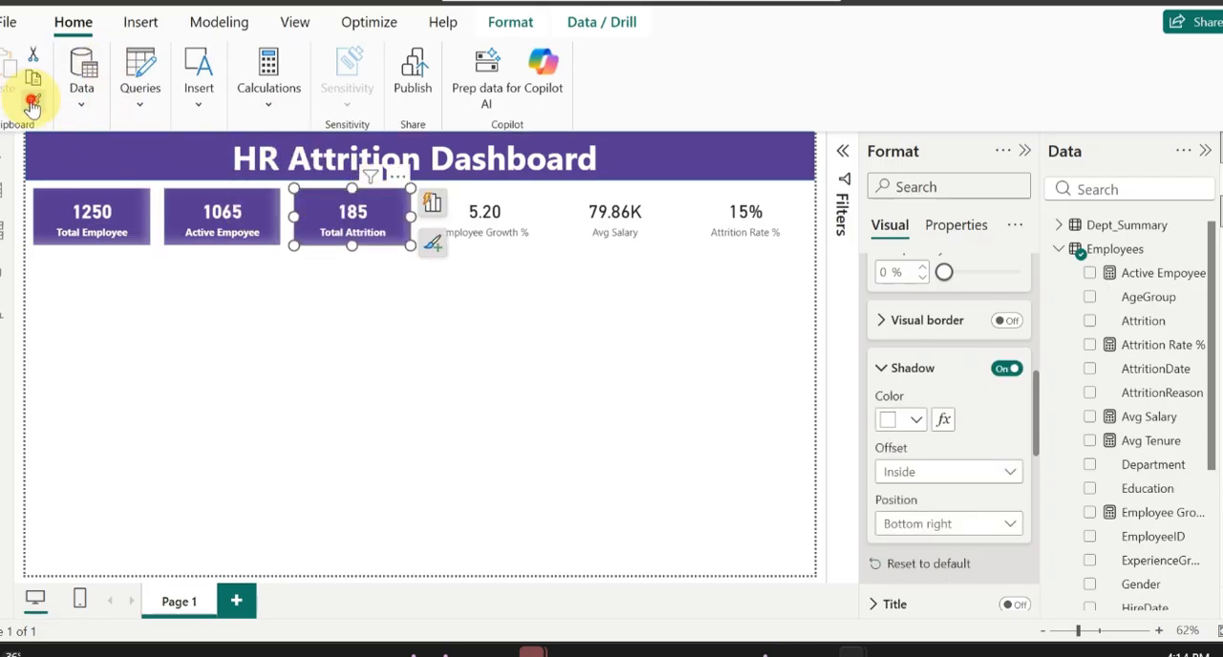
left_click(475, 217)
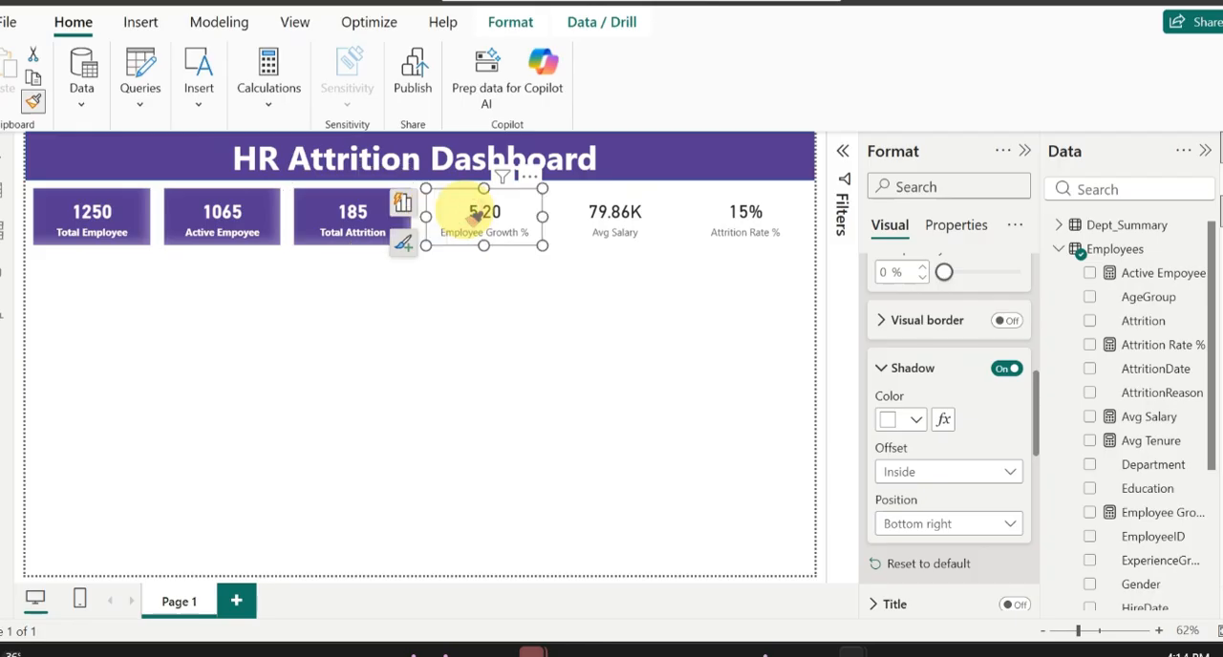
Step: Copy the purple card formatting to the Avg Salary and Attrition Rate % cards with Format painter
left_click(32, 99)
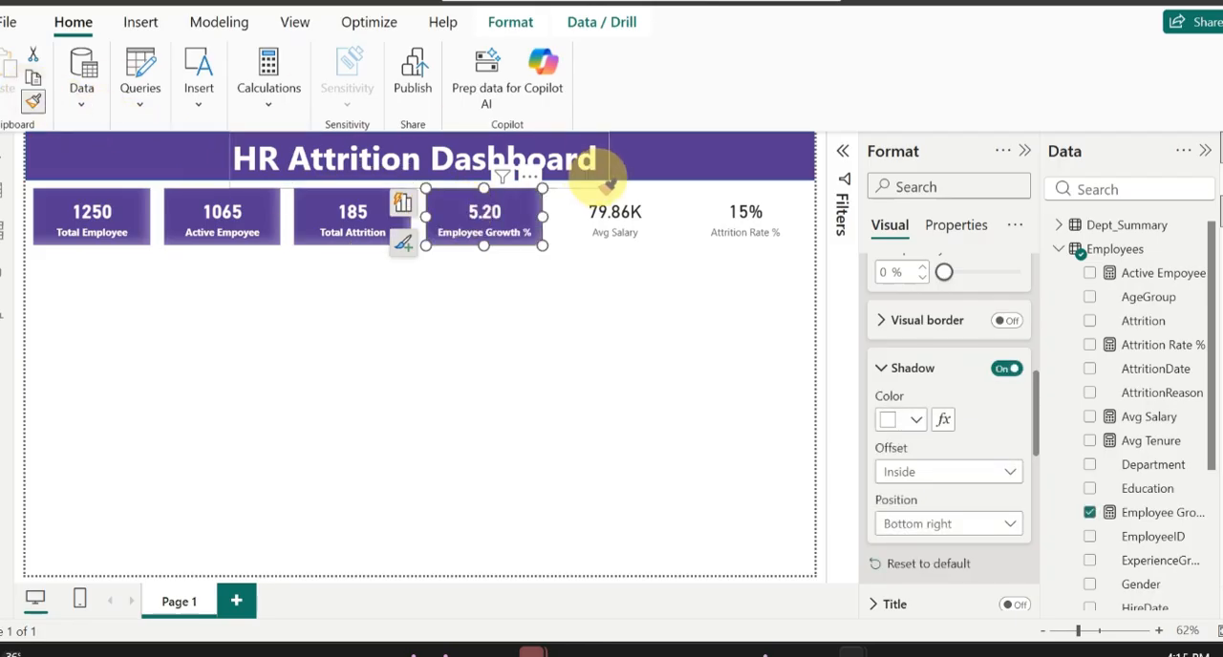
left_click(611, 212)
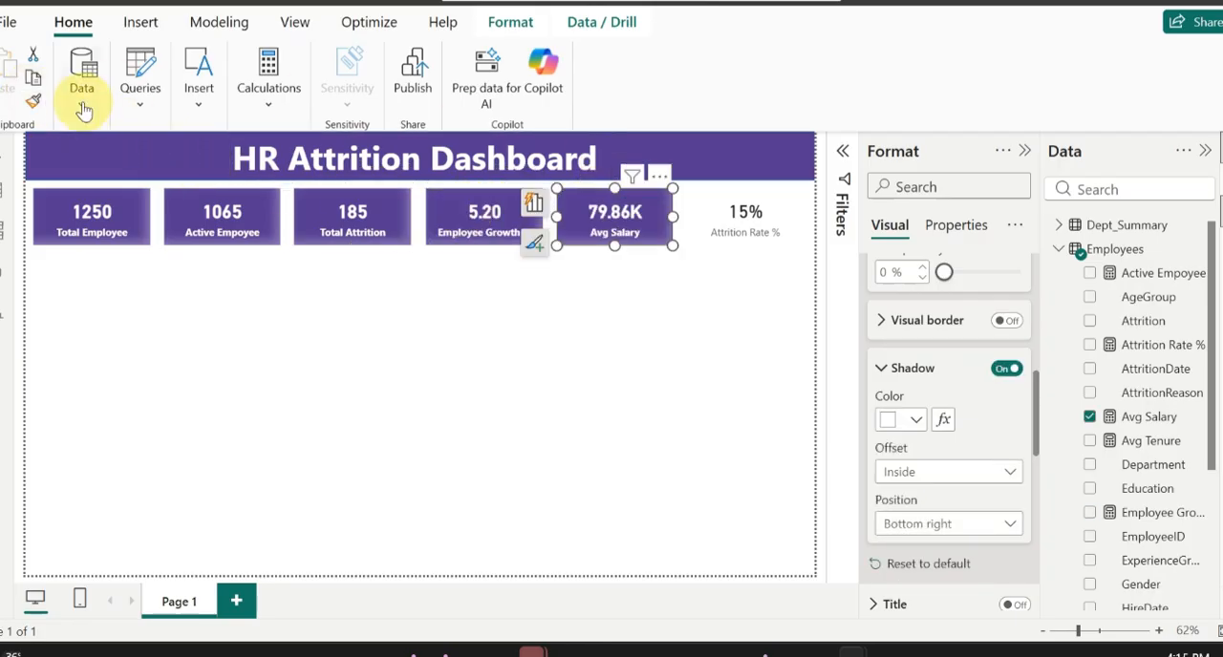
left_click(32, 103)
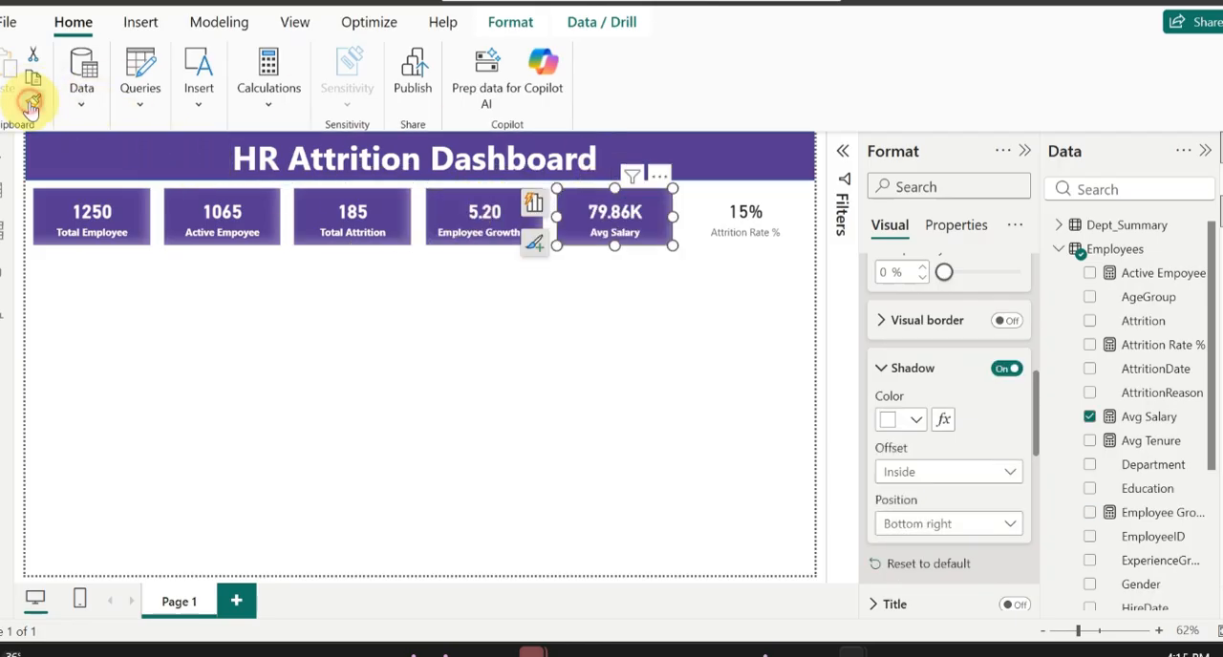
left_click(773, 205)
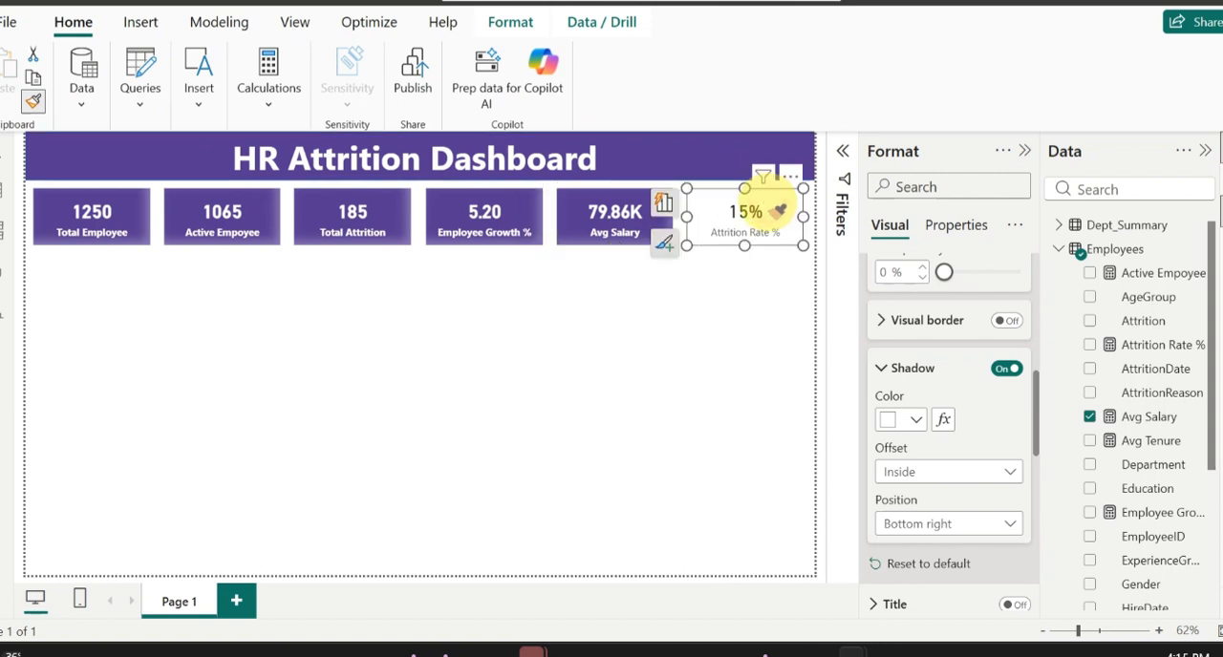
left_click(642, 347)
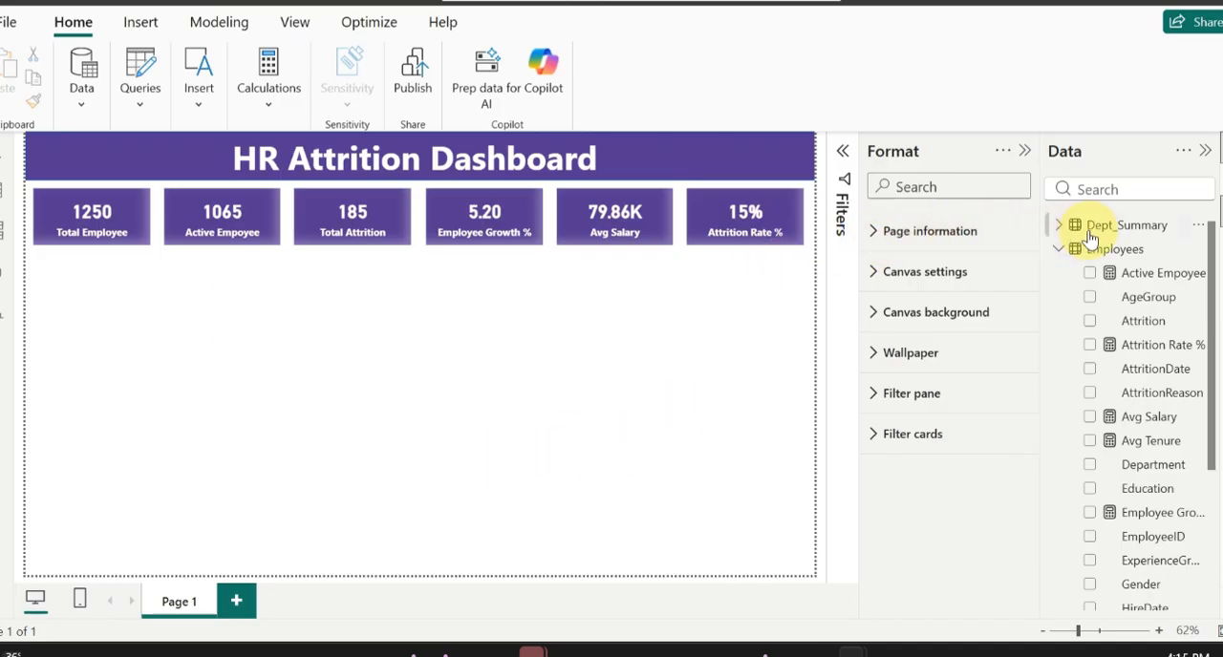
Step: Insert a line and clustered column chart directly below the Total Employee card and enlarge it to span about the first two cards' width
left_click(1217, 182)
left_click(843, 151)
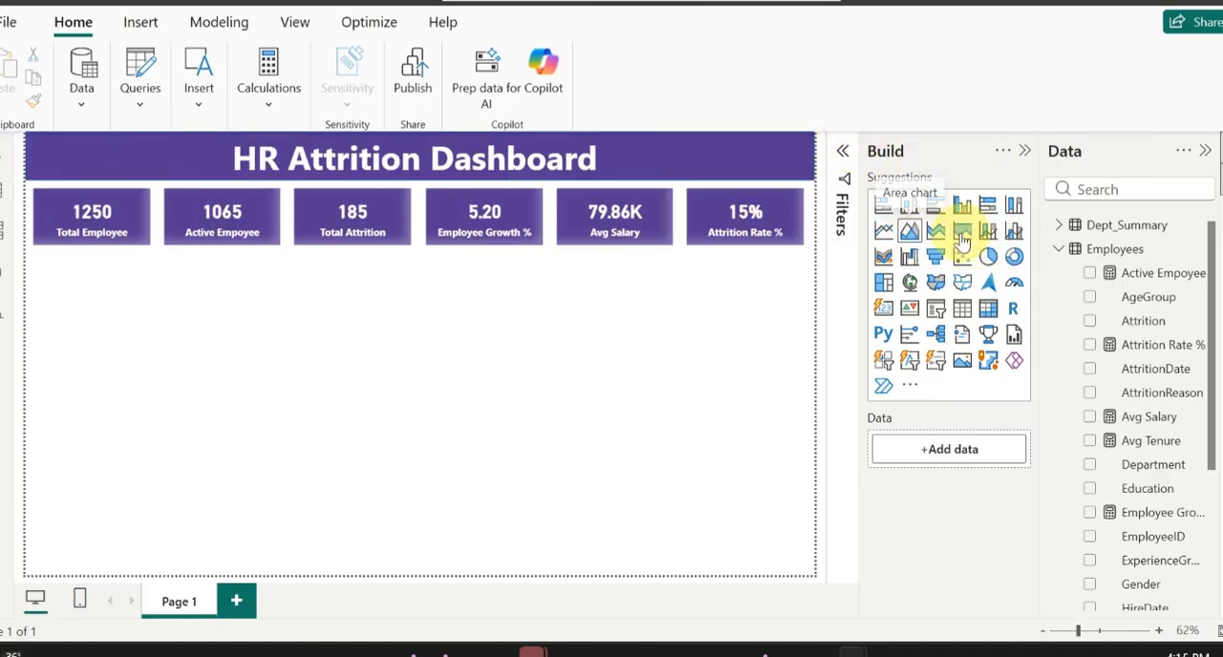
left_click(1014, 233)
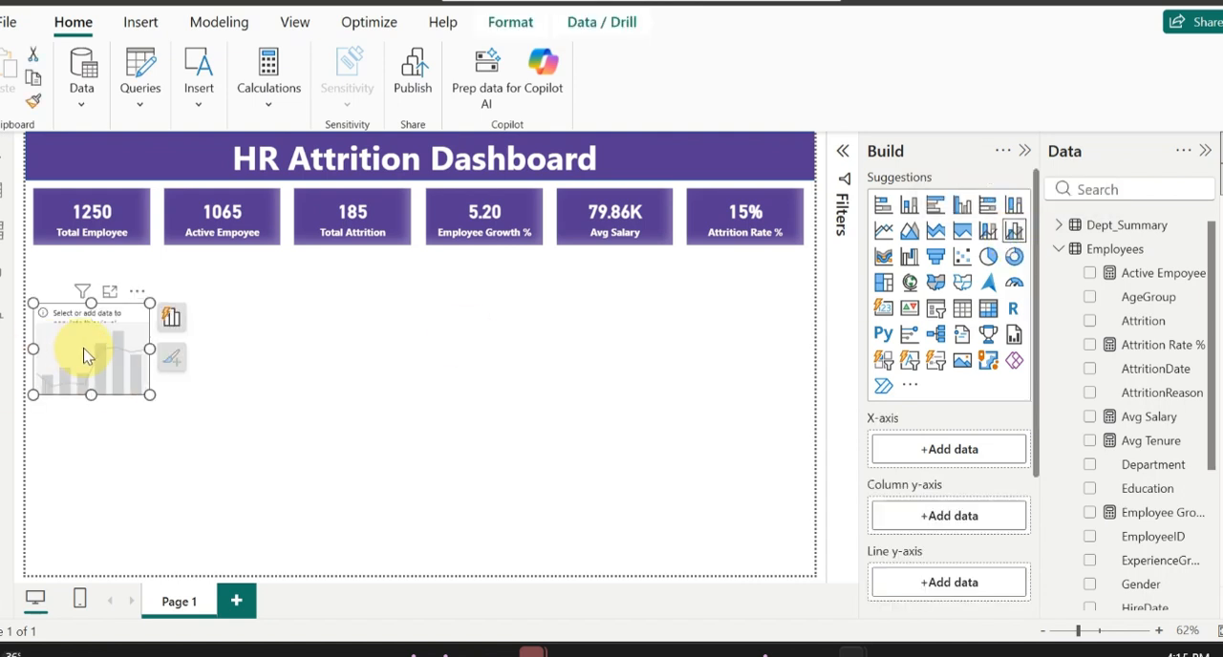
left_click_drag(84, 348, 87, 298)
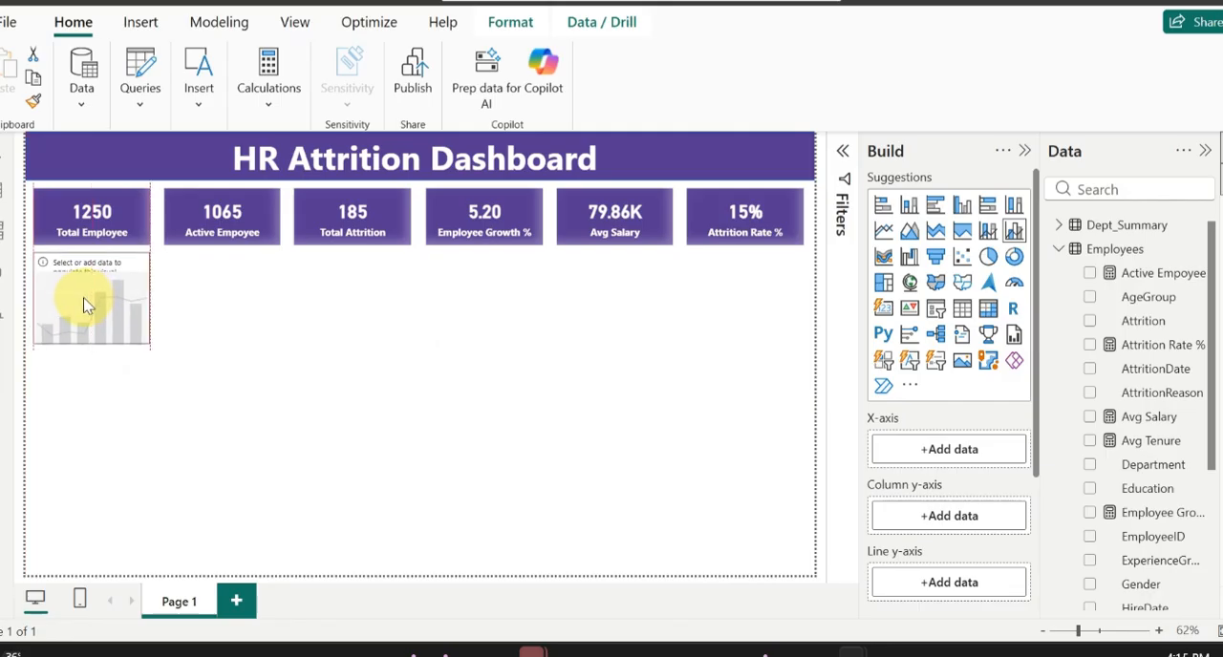
left_click_drag(90, 343, 90, 390)
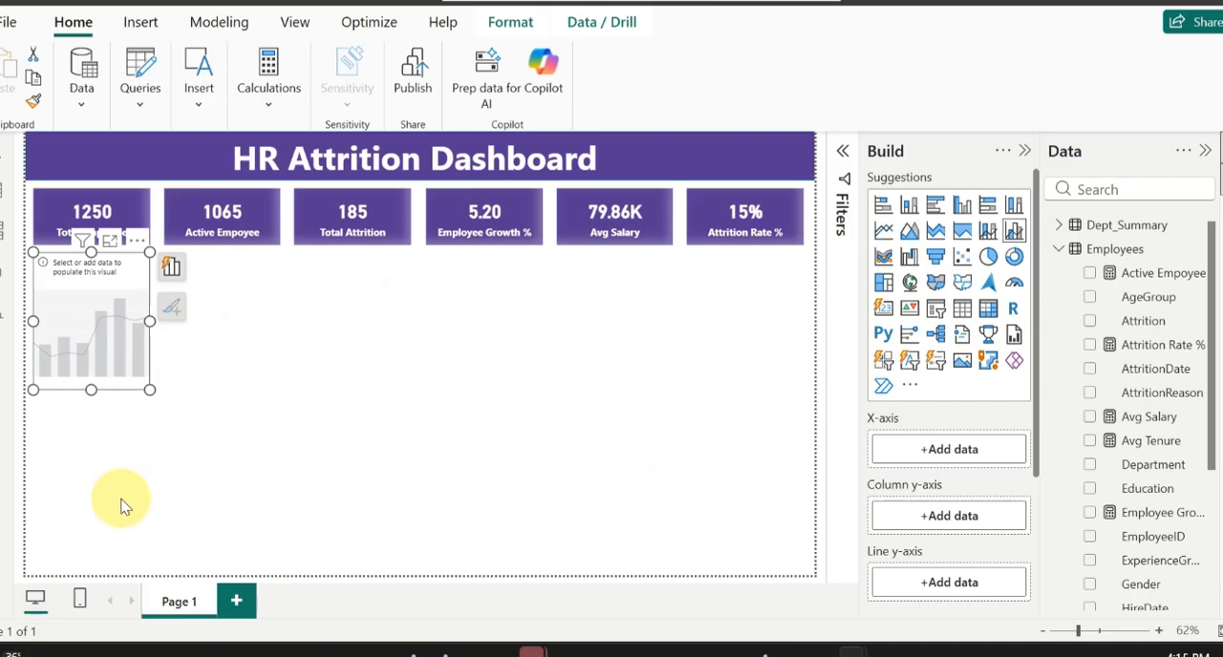
left_click_drag(151, 321, 299, 315)
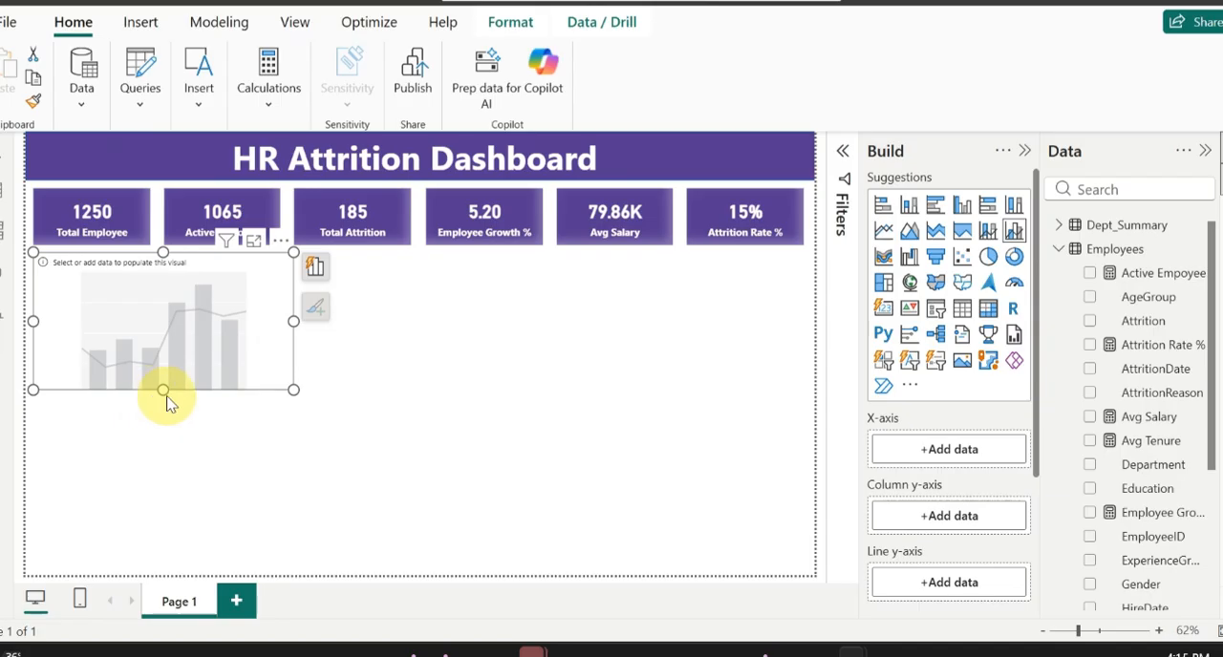
left_click_drag(163, 393, 165, 425)
mouse_move(166, 432)
left_mouse_down()
mouse_move(172, 442)
mouse_move(172, 418)
left_mouse_up()
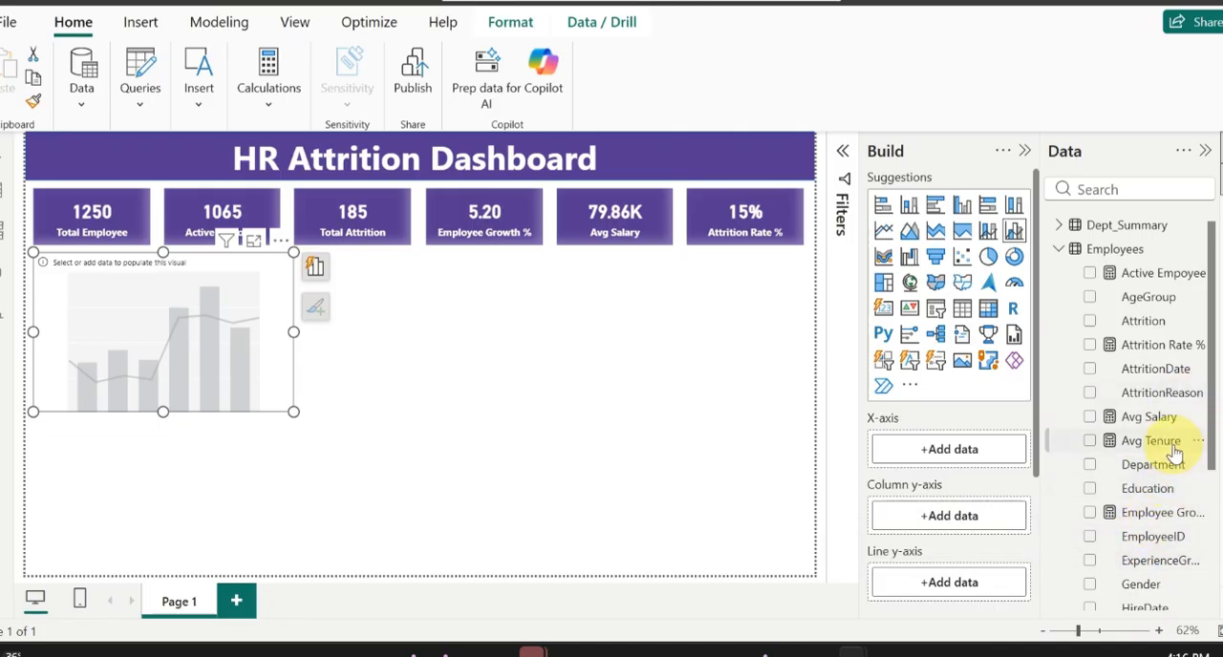
Step: Assign Monthly_Summary's Month to the chart's X-axis, AttritionCount to the Column y-axis and AttritionRate to the Line y-axis
scroll(1137, 468, "down", 5)
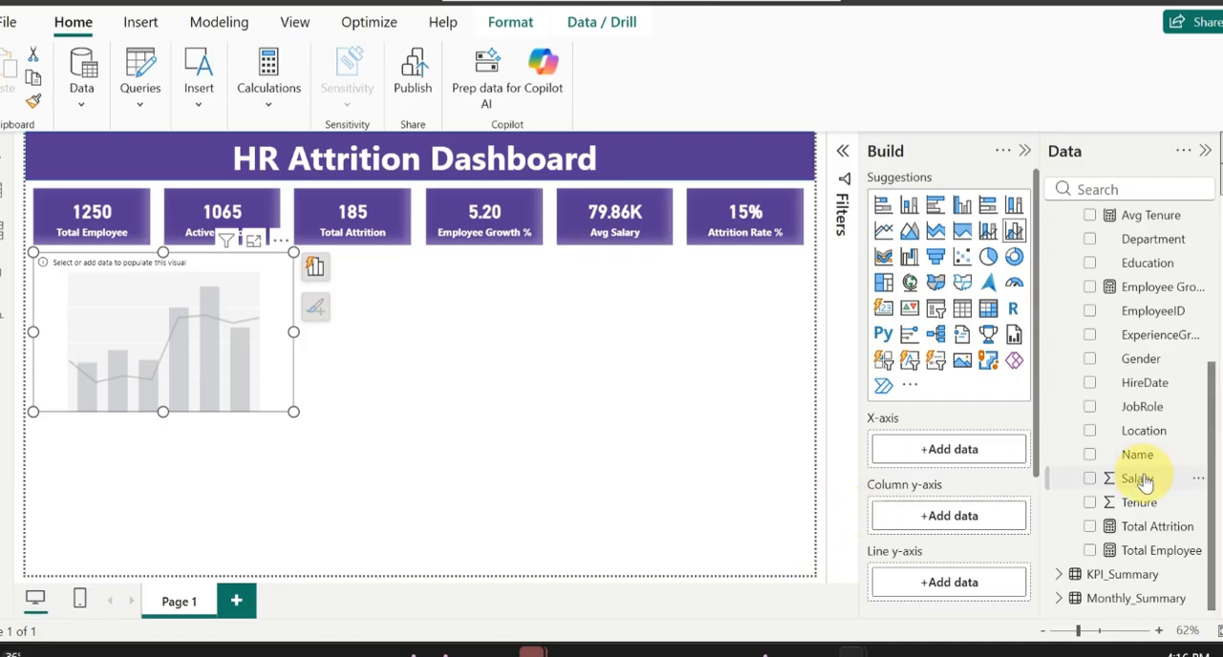
left_click(1059, 599)
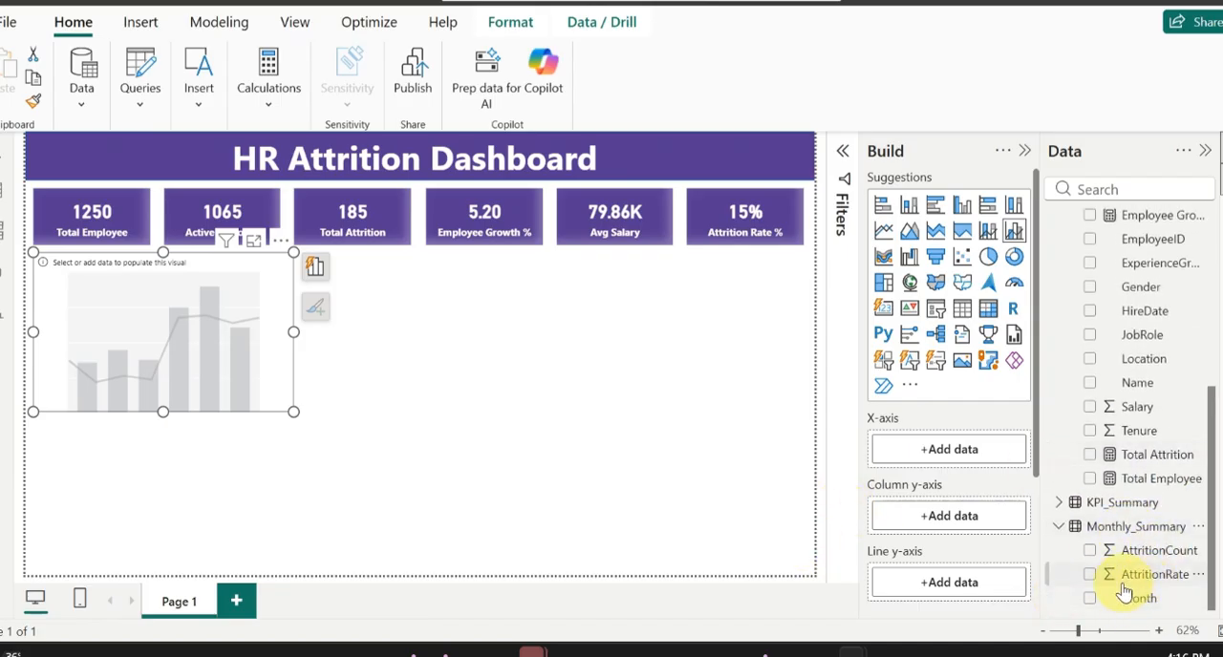
left_click_drag(1138, 598, 957, 459)
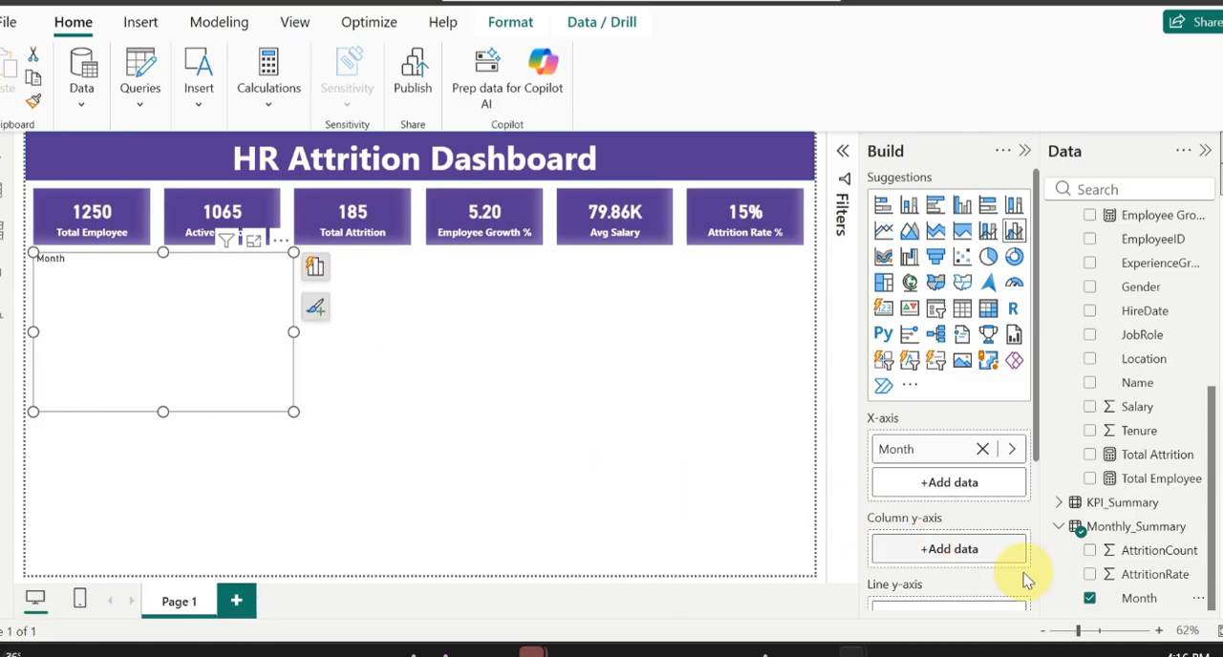
left_click_drag(1151, 551, 966, 548)
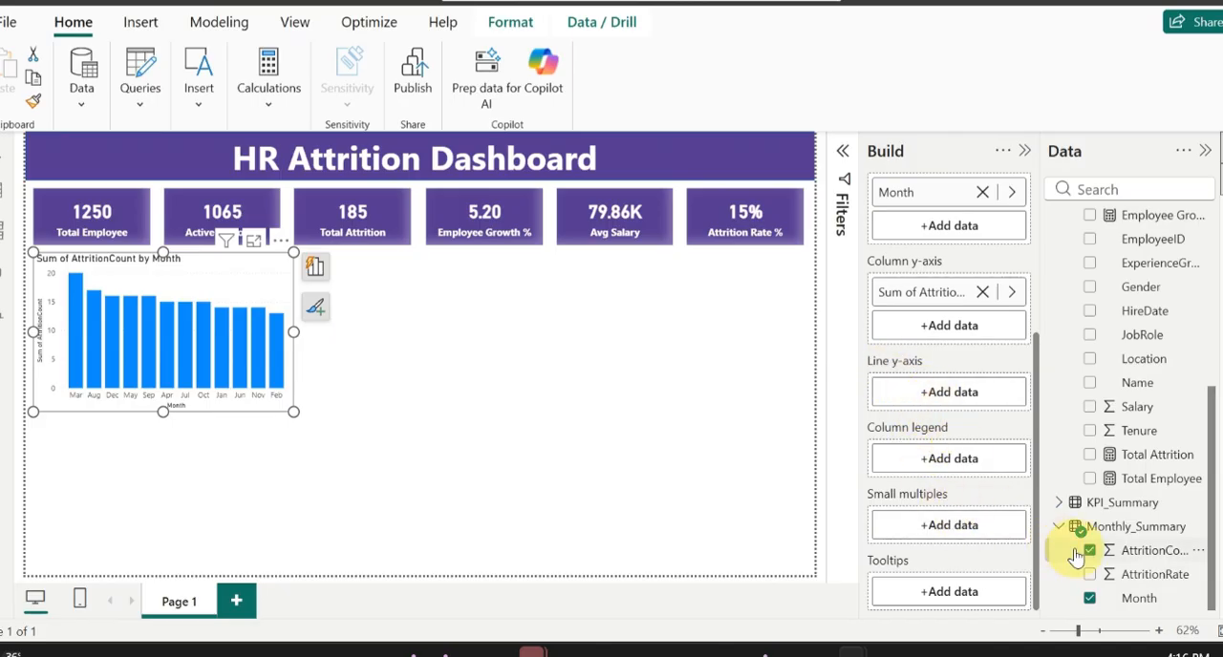
left_click_drag(1130, 579, 955, 401)
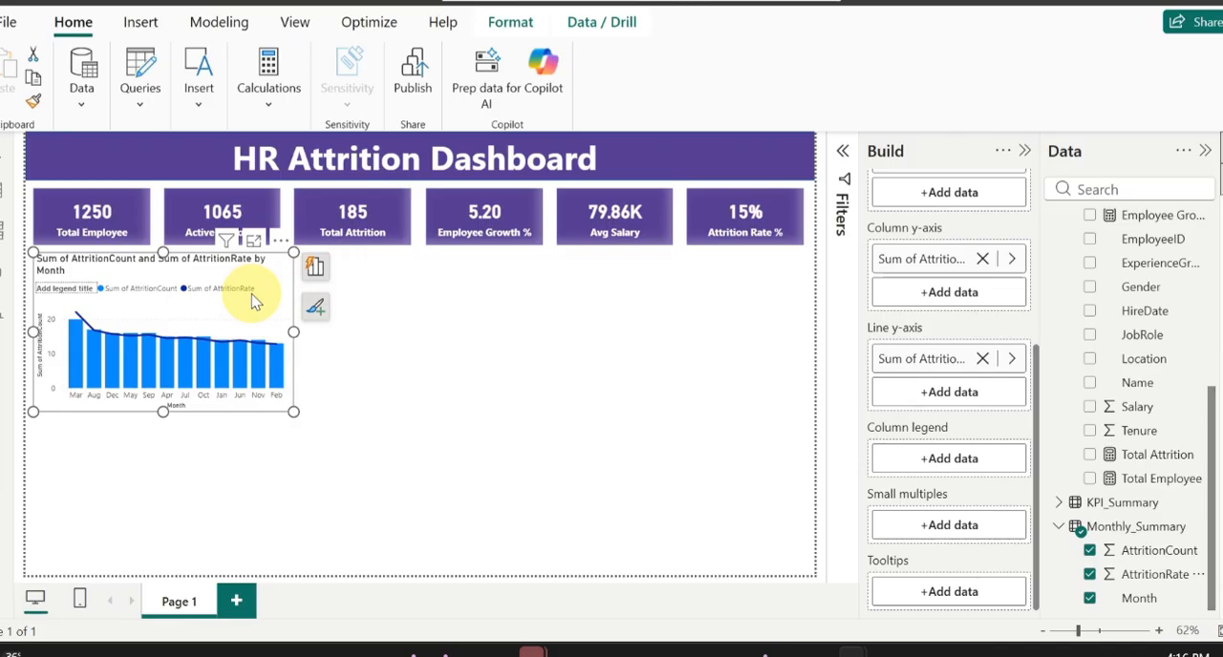
Step: Change the combo chart's title text to "Attrition Trend Over Time"
left_click(1222, 214)
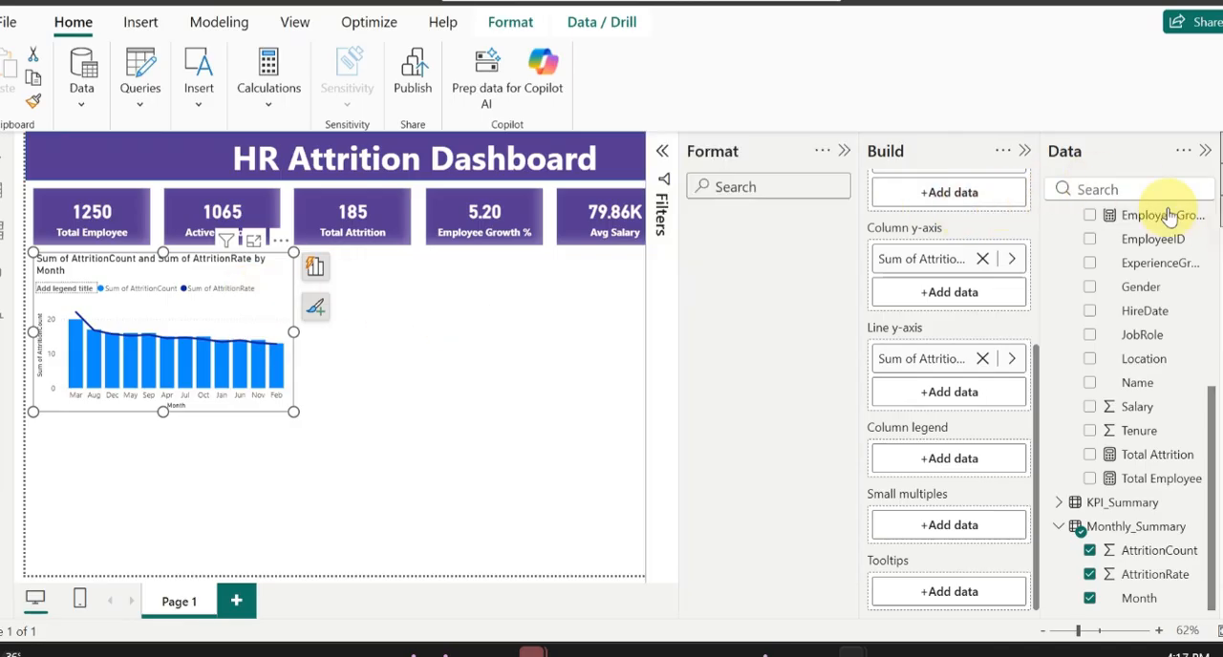
left_click(1023, 152)
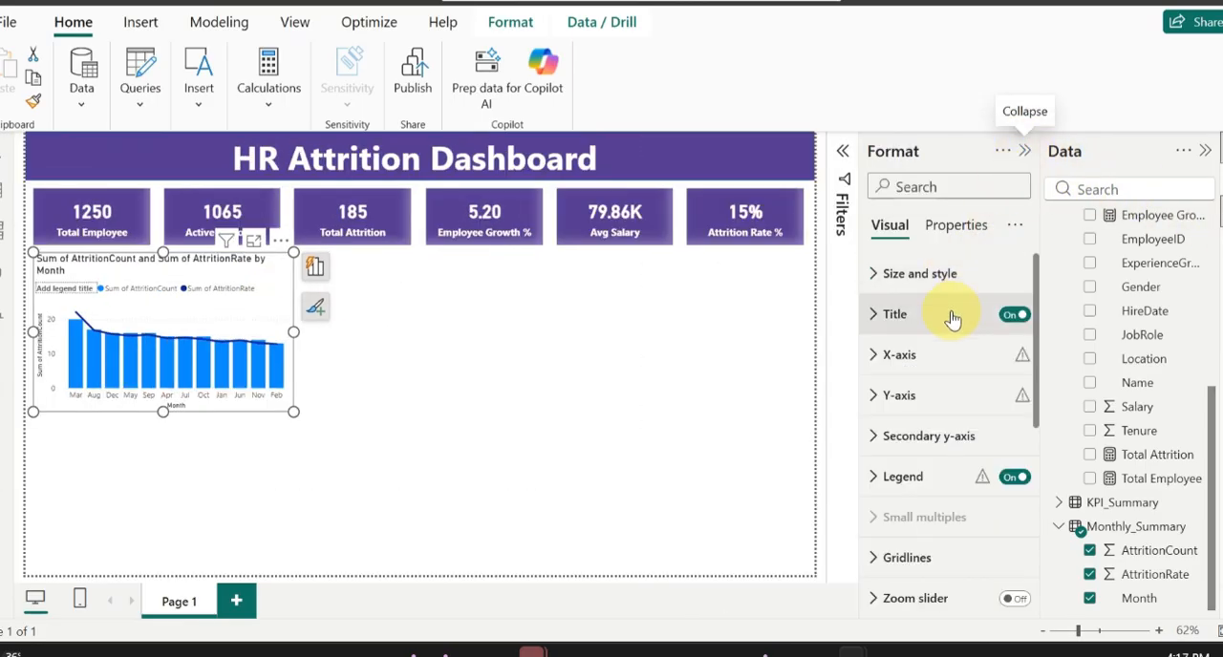
left_click(890, 315)
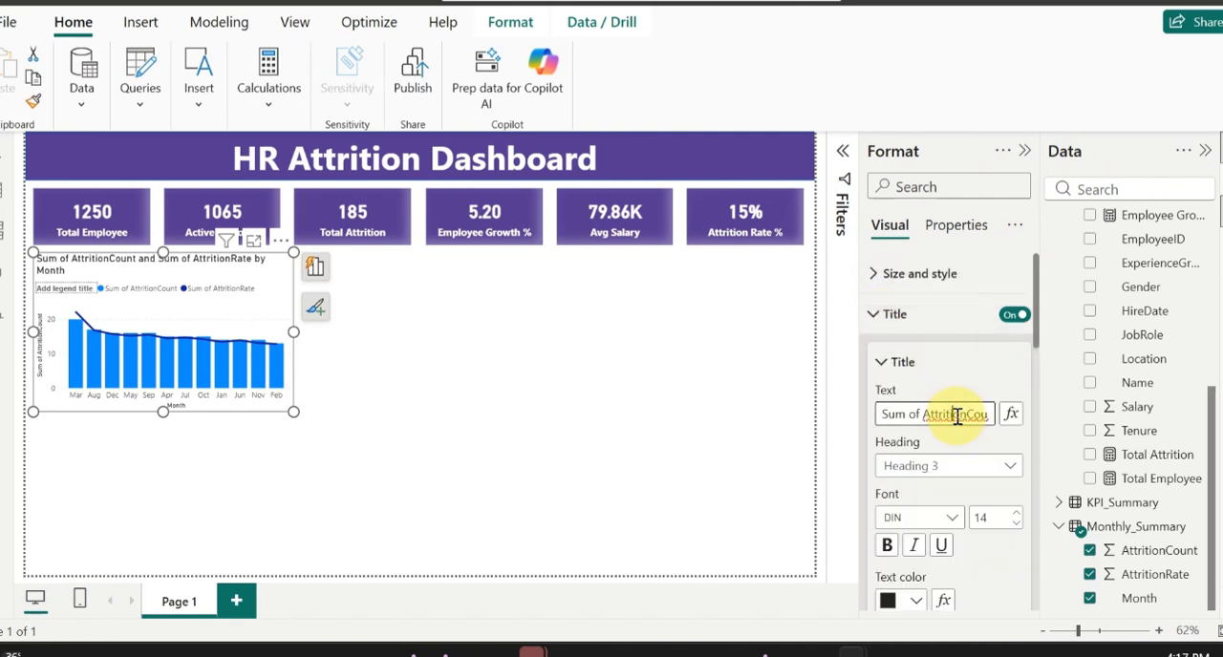
key("ctrl+a")
type("A")
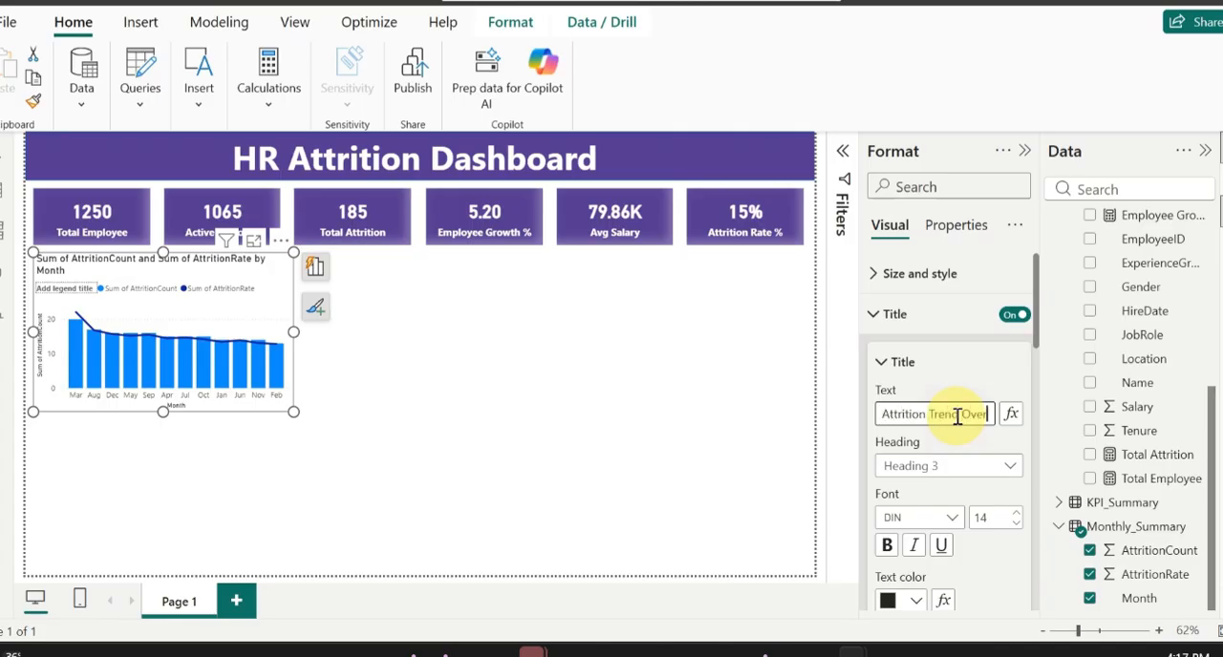
key("Return")
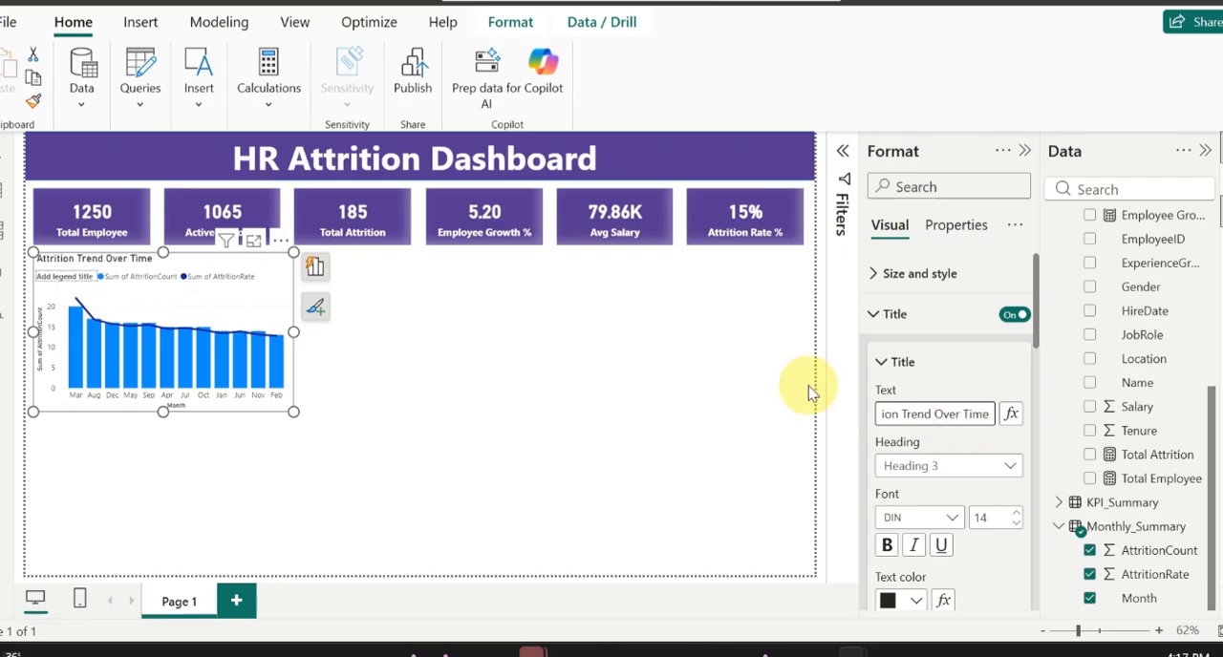
Step: Center the chart title and make its text white and bold
scroll(922, 473, "down", 3)
scroll(926, 480, "down", 1)
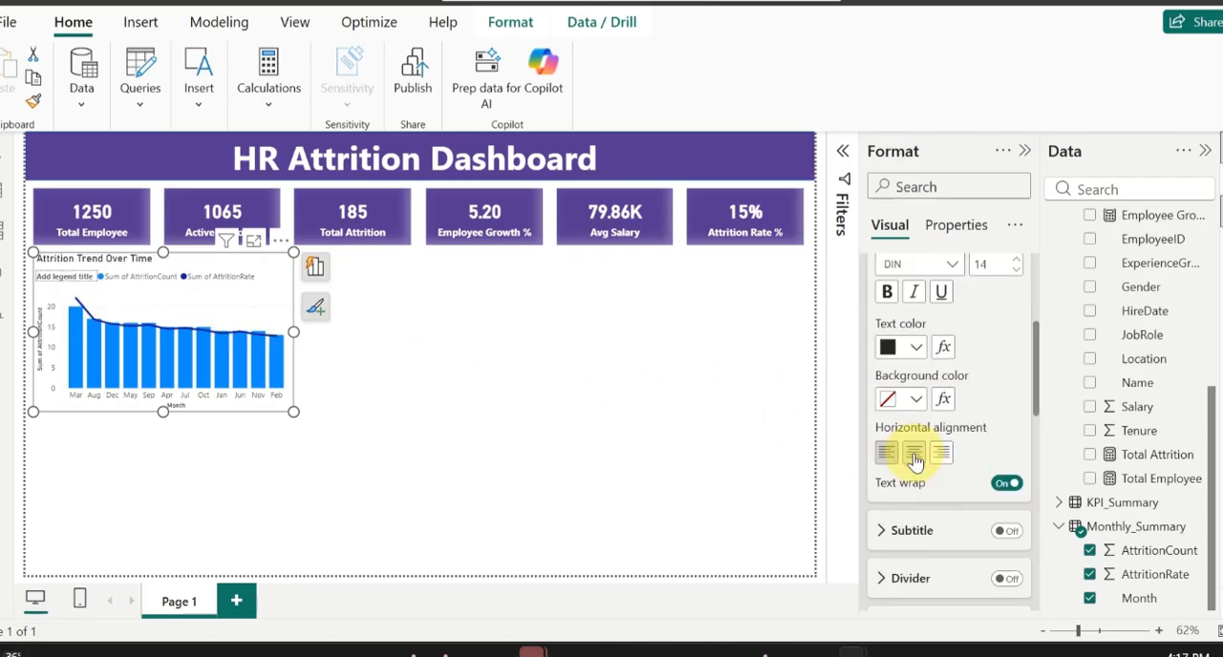
left_click(915, 453)
scroll(984, 440, "up", 2)
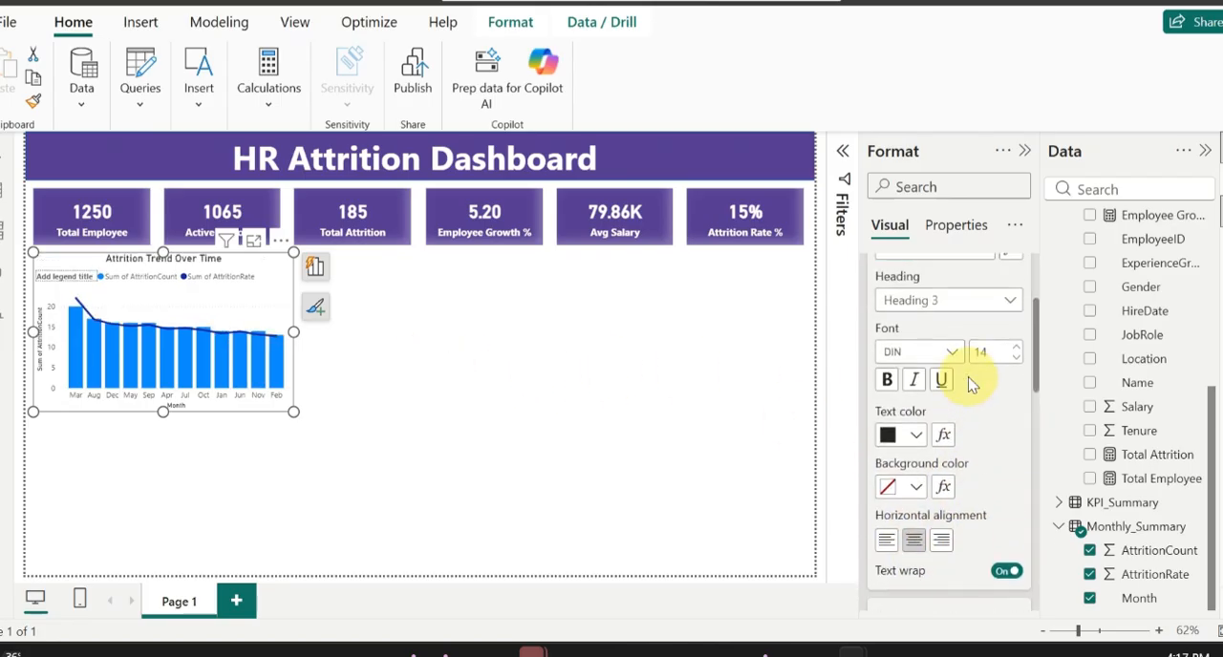
left_click(915, 437)
left_click(899, 308)
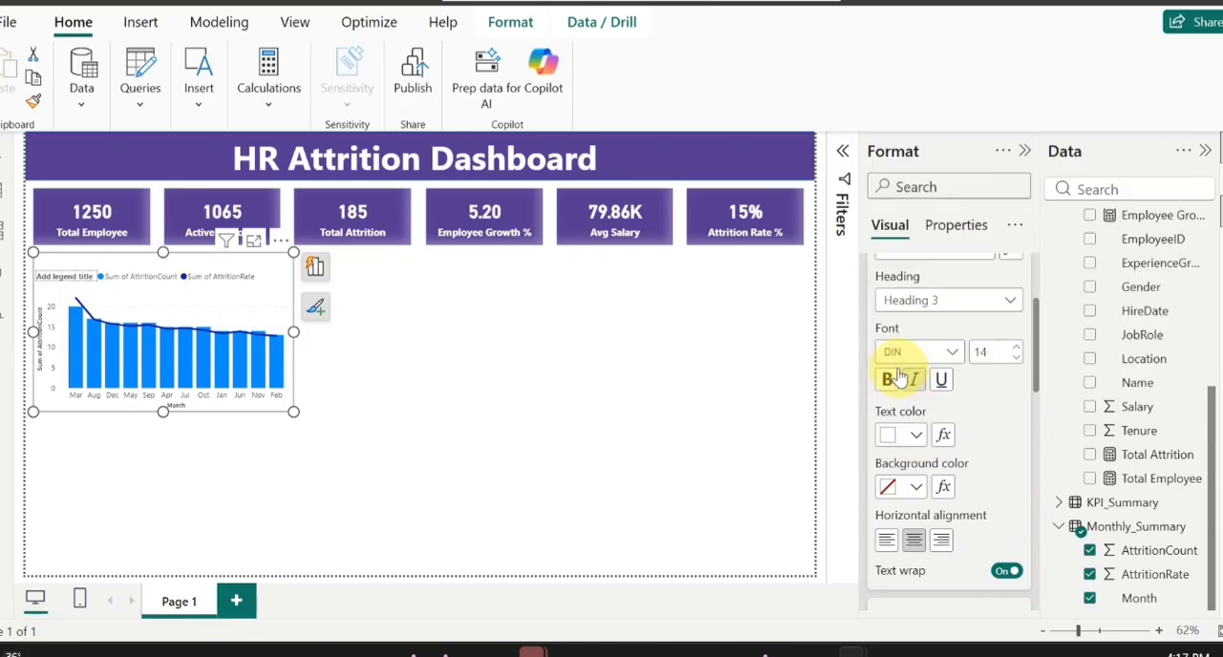
left_click(899, 379)
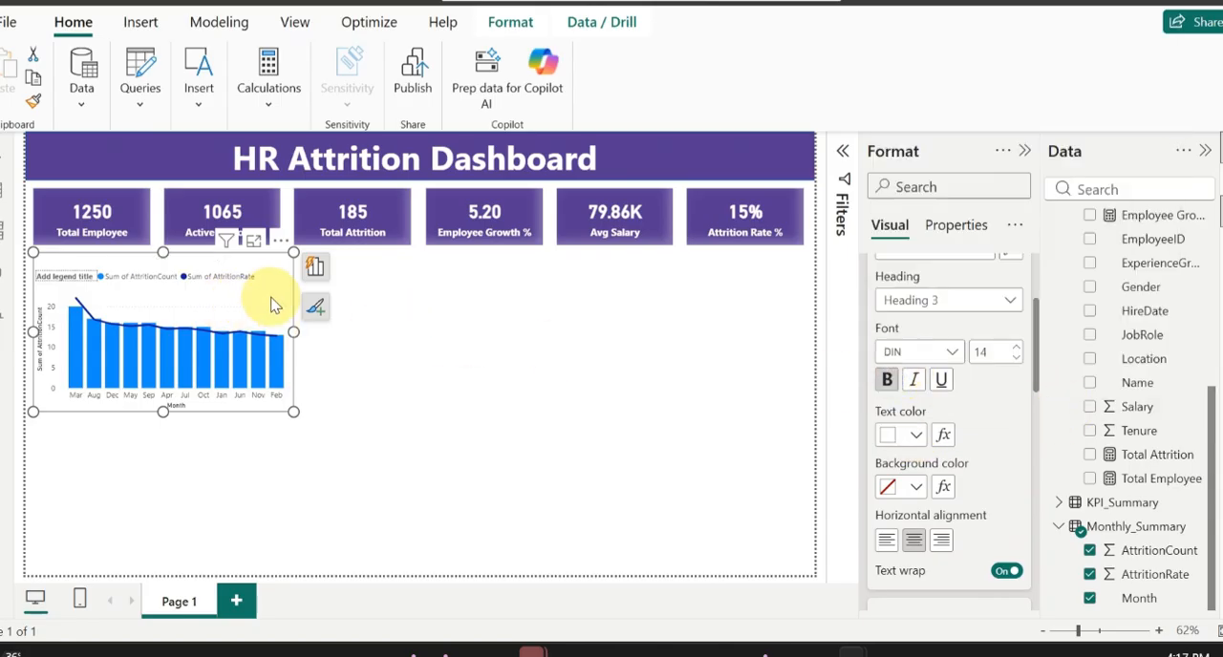
scroll(892, 396, "up", 3)
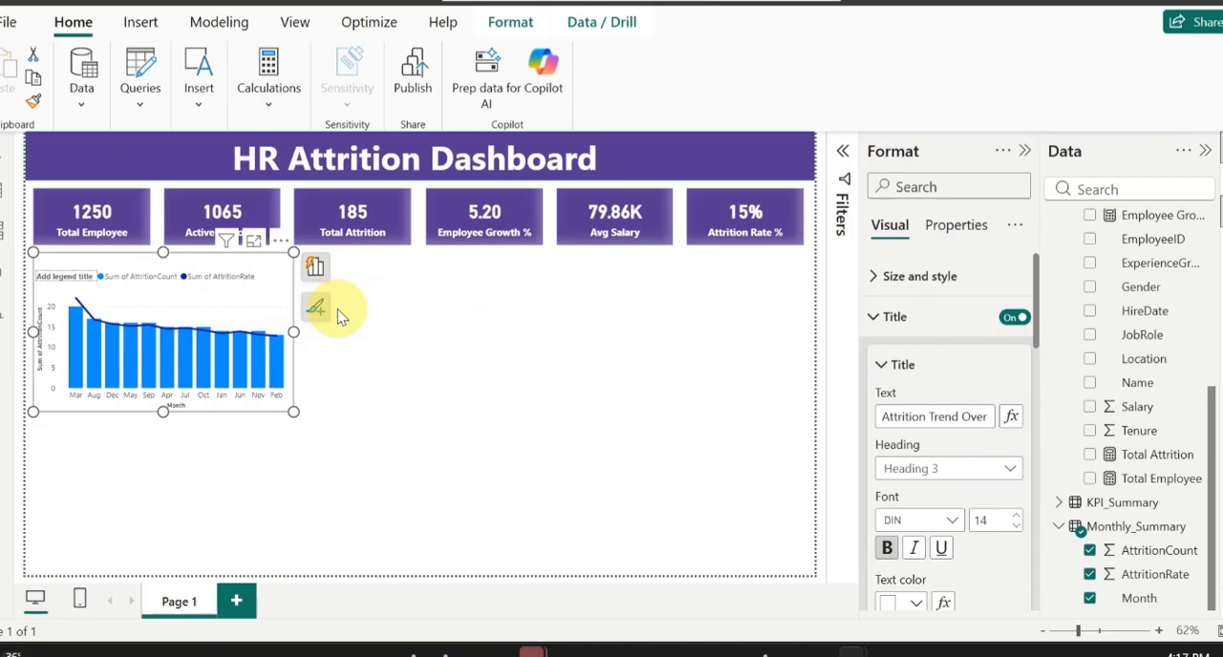
Step: Copy the Total Attrition card's formatting to the Attrition Trend Over Time chart with Format painter
left_click(393, 225)
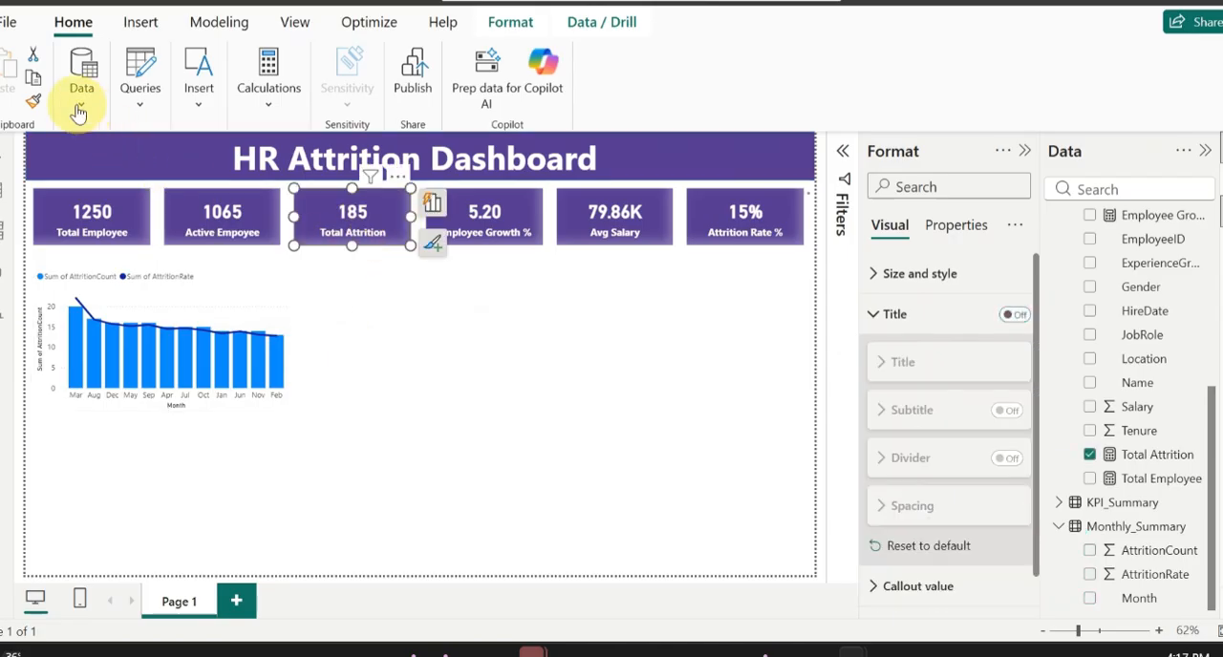
left_click(33, 103)
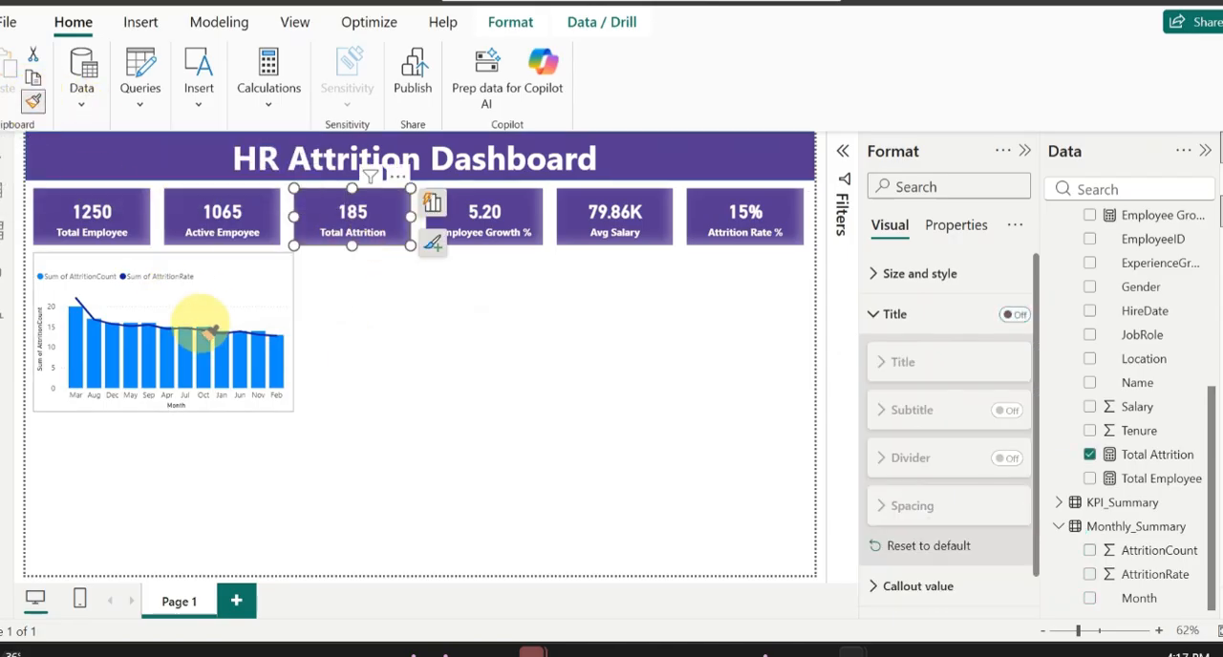
left_click(260, 286)
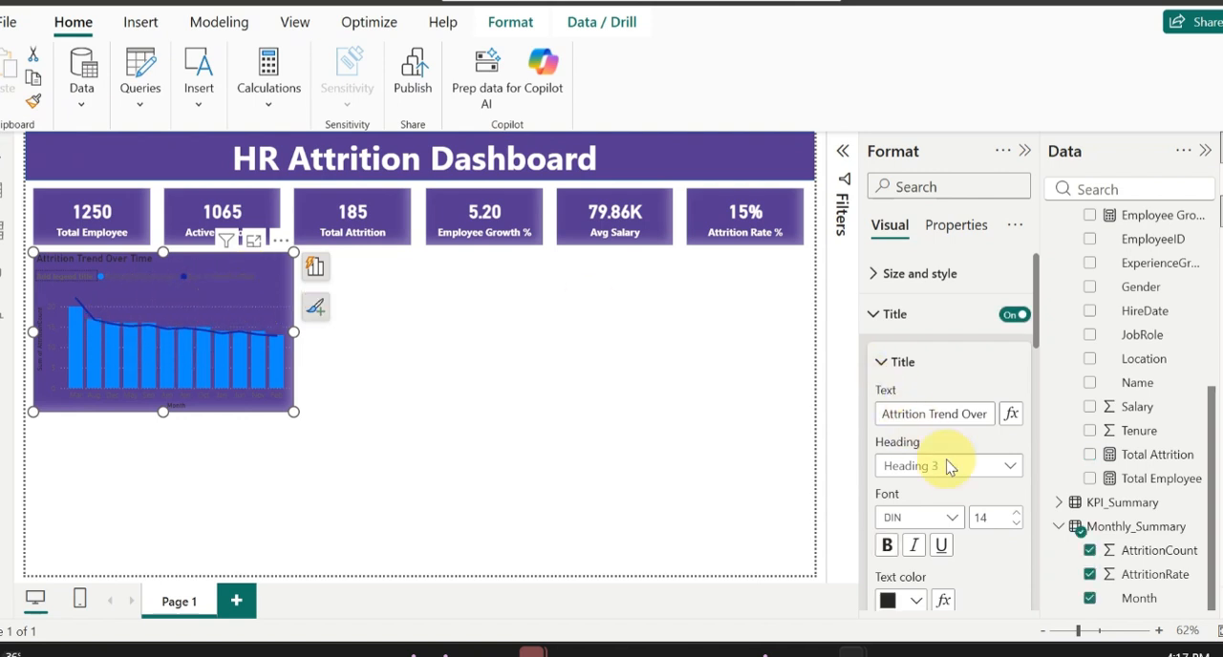
Step: Format the Attrition Trend Over Time title as white, centered and bold with font size 16
scroll(962, 495, "down", 3)
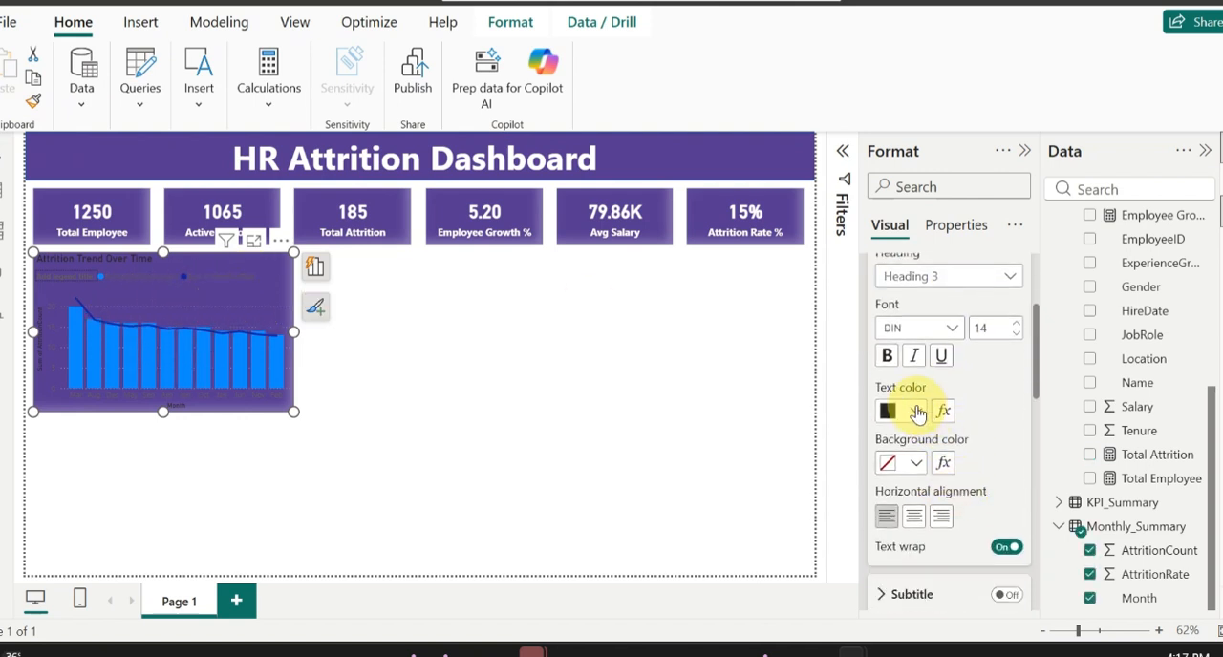
left_click(917, 411)
left_click(901, 284)
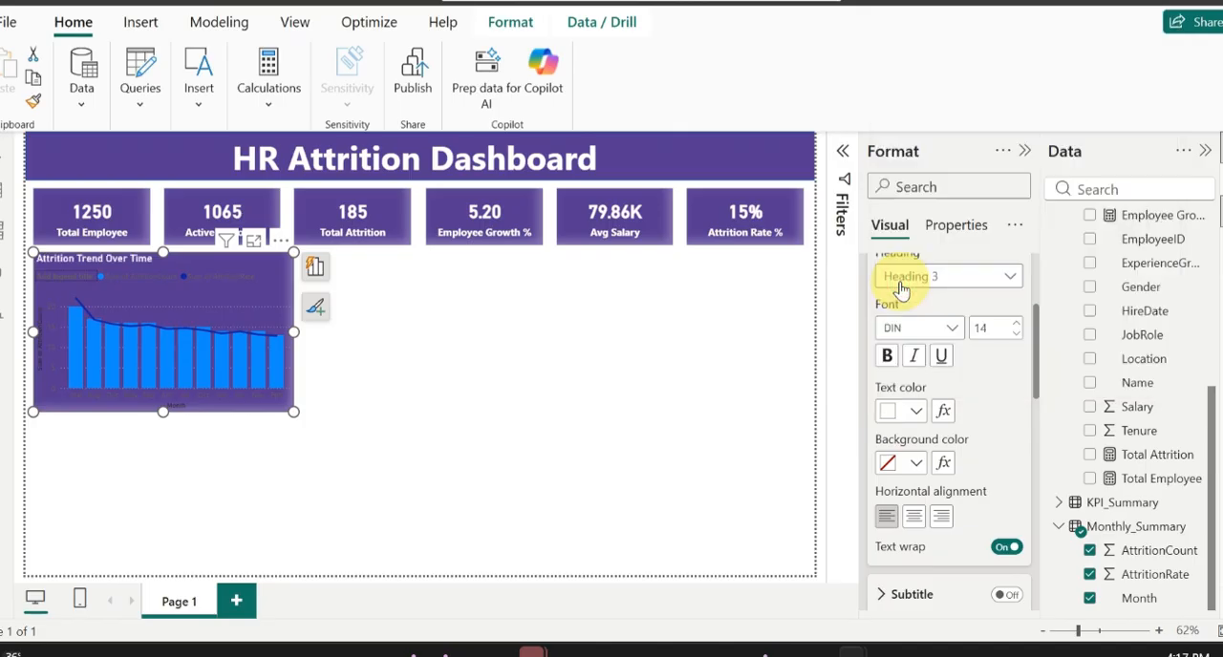
left_click(915, 517)
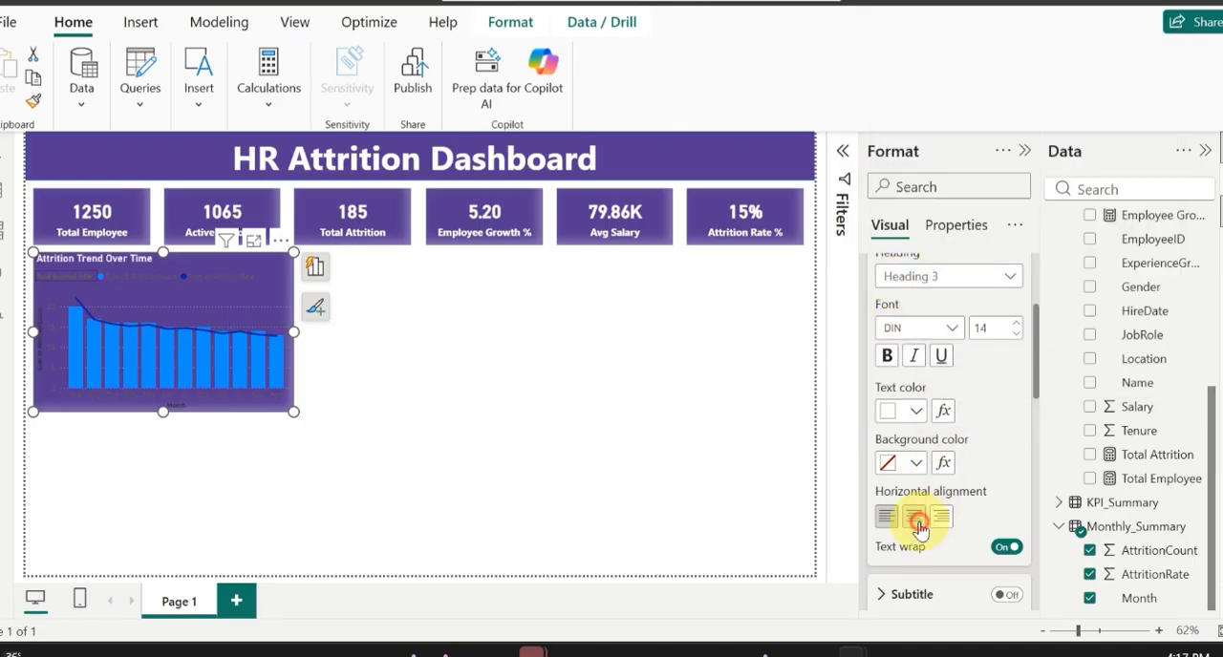
left_click(886, 355)
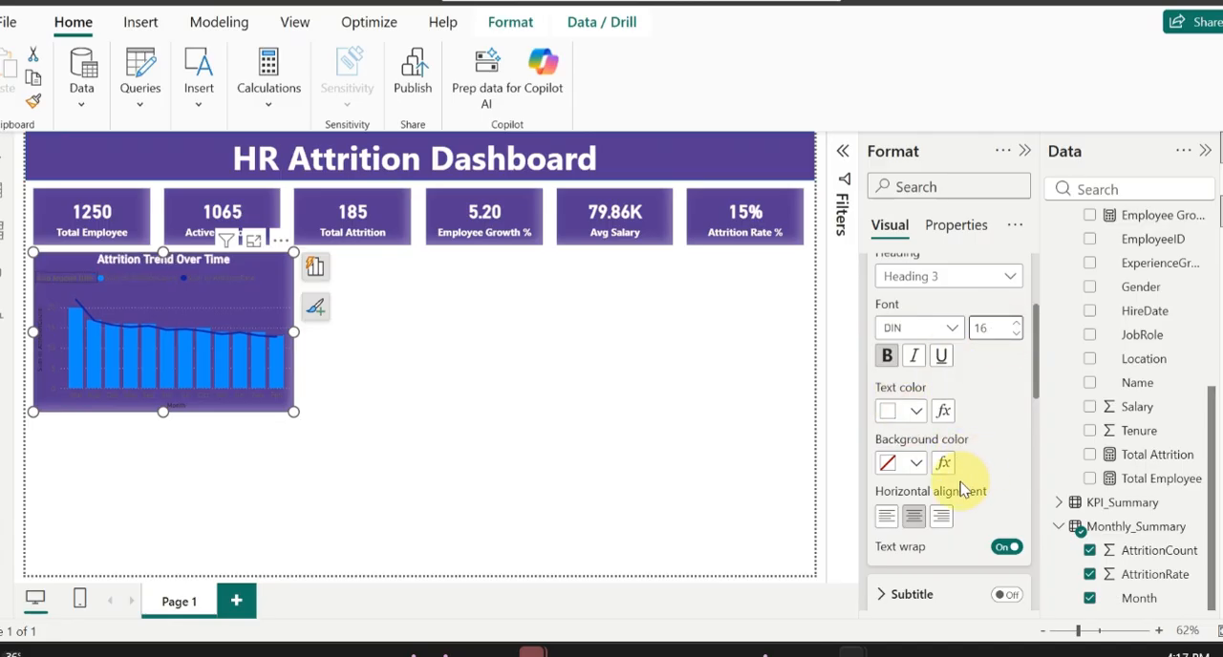
scroll(993, 467, "down", 4)
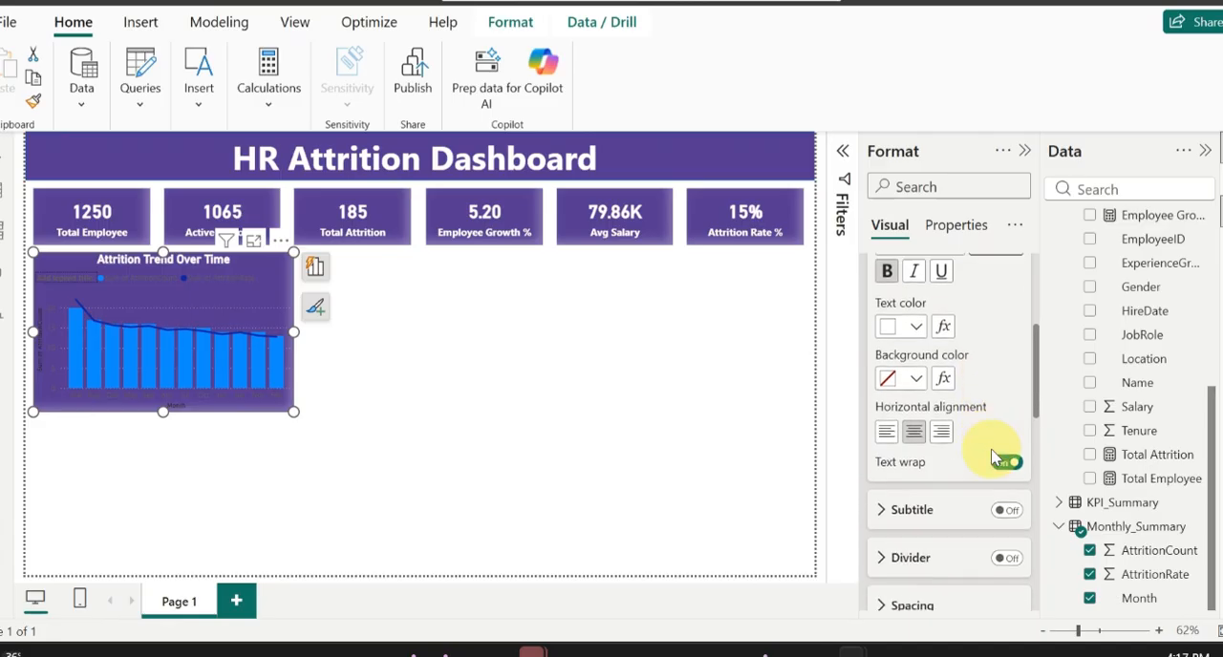
scroll(939, 458, "down", 8)
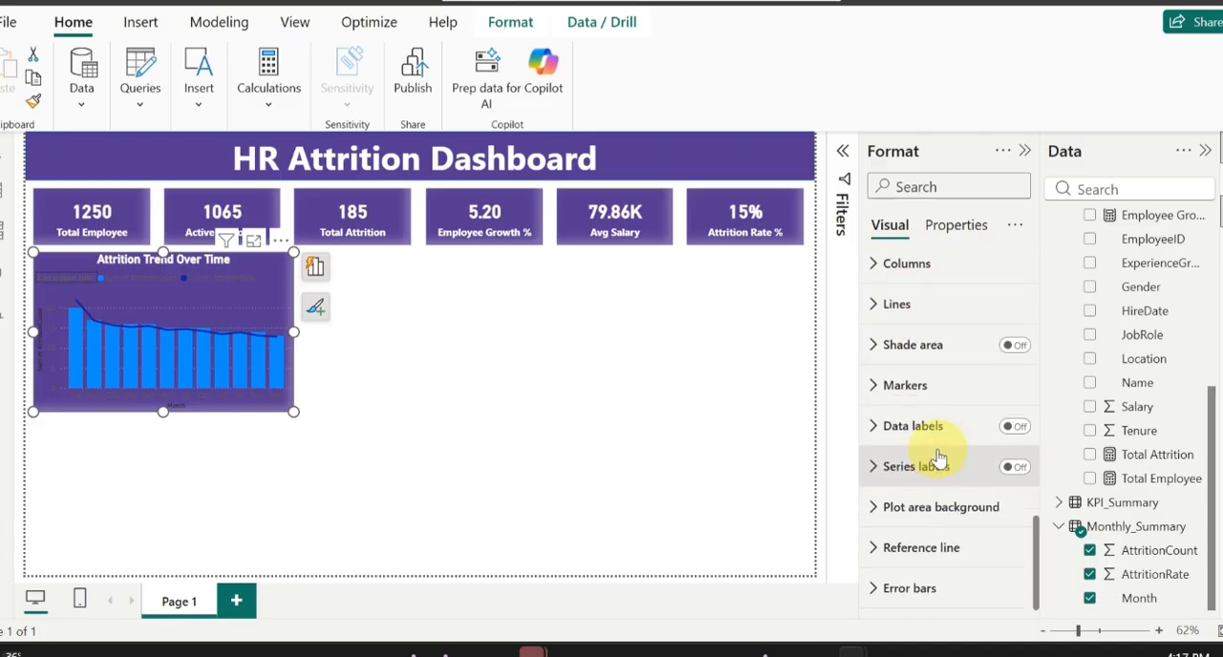
Step: Turn off the legend title of the Attrition Trend Over Time chart and make the legend text white
scroll(936, 482, "up", 6)
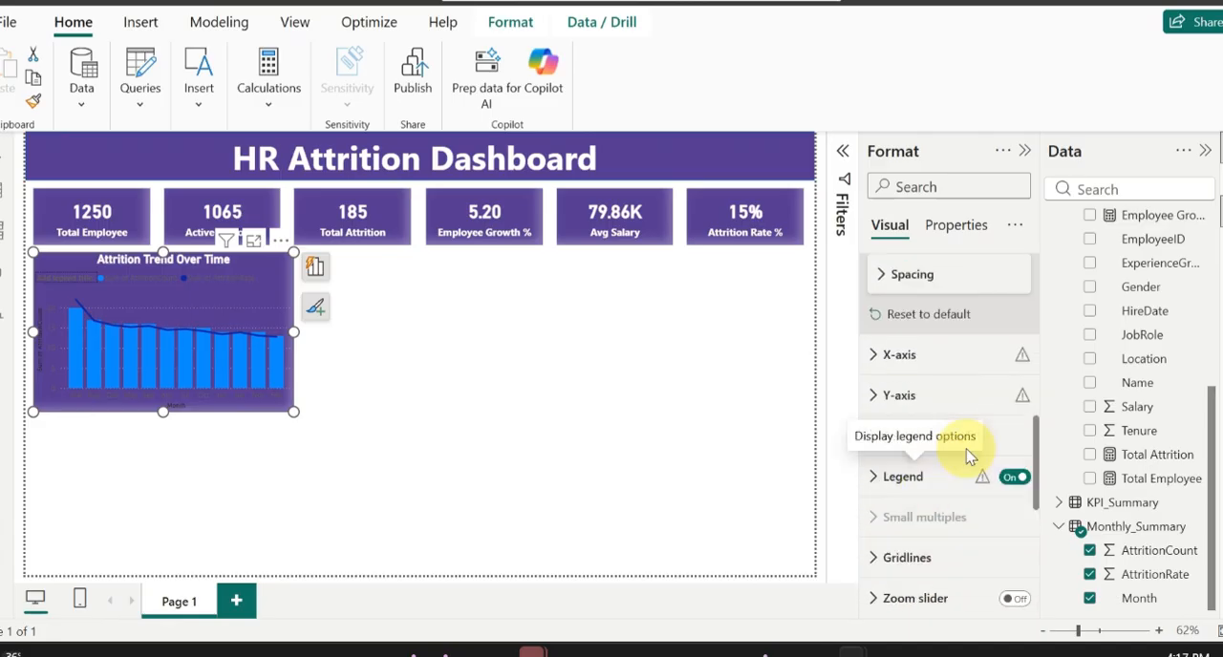
left_click(893, 481)
scroll(942, 541, "down", 3)
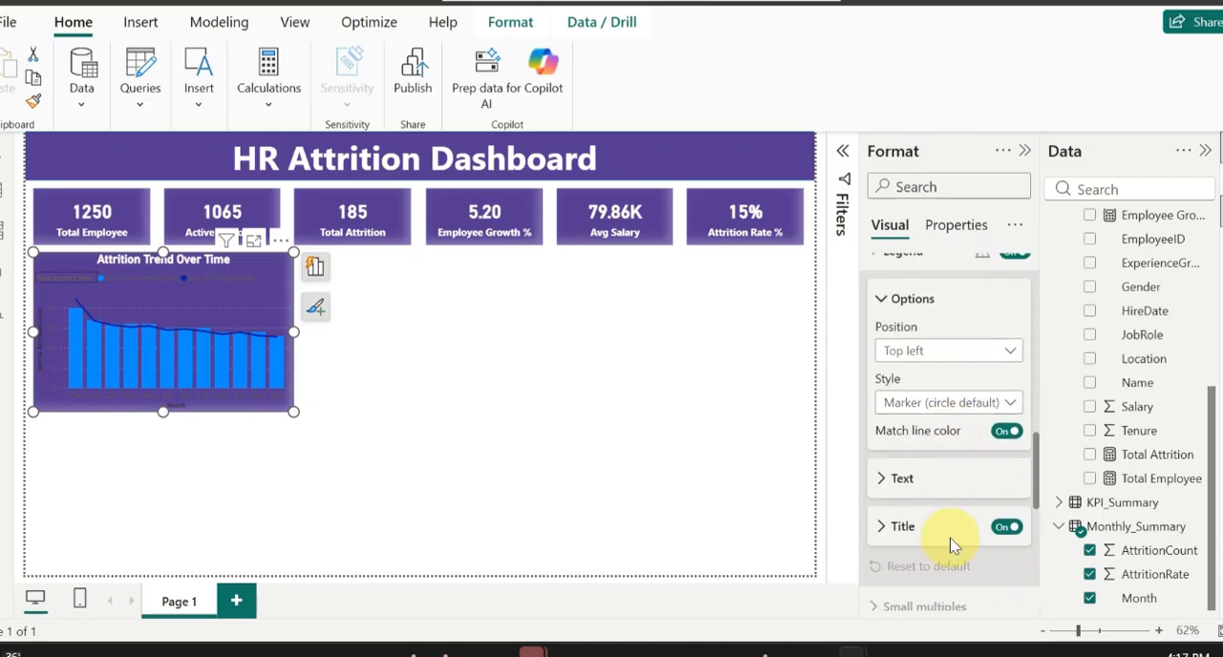
left_click(1006, 524)
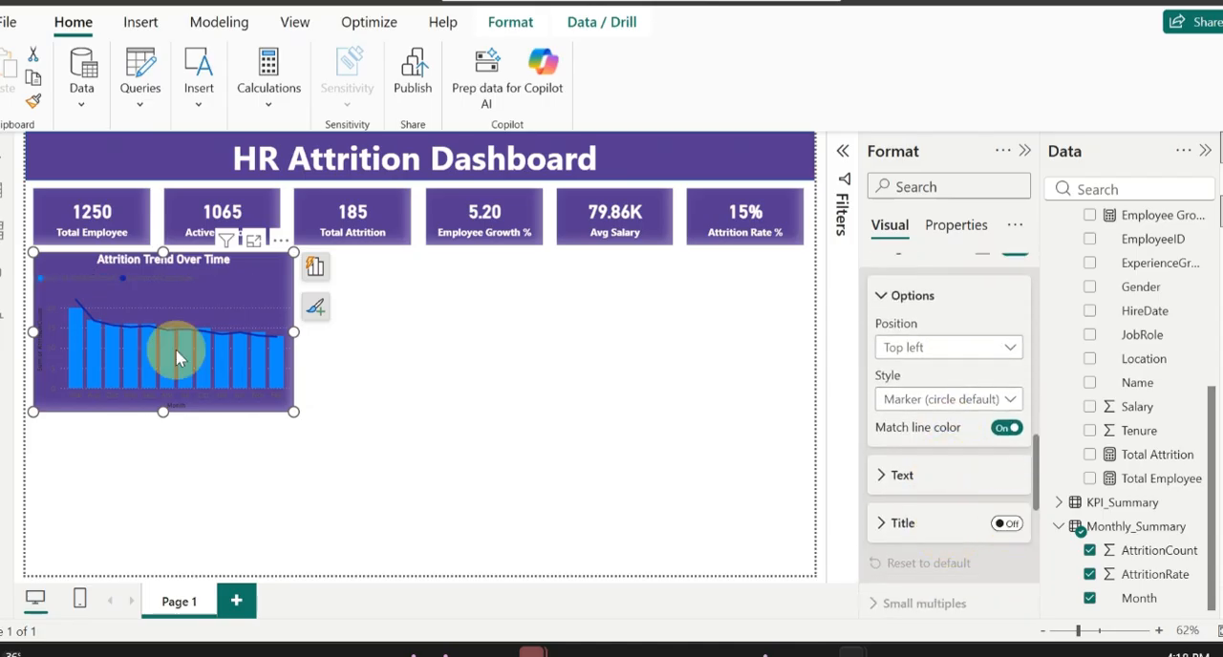
left_click(938, 477)
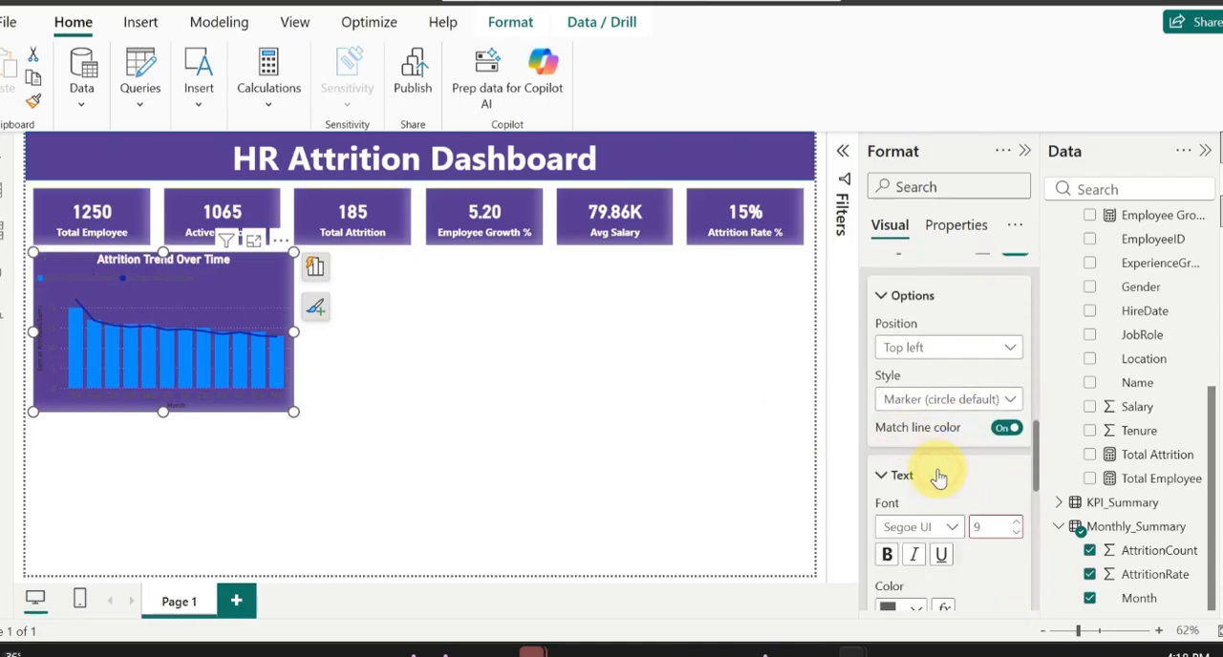
scroll(931, 478, "down", 2)
left_click(919, 479)
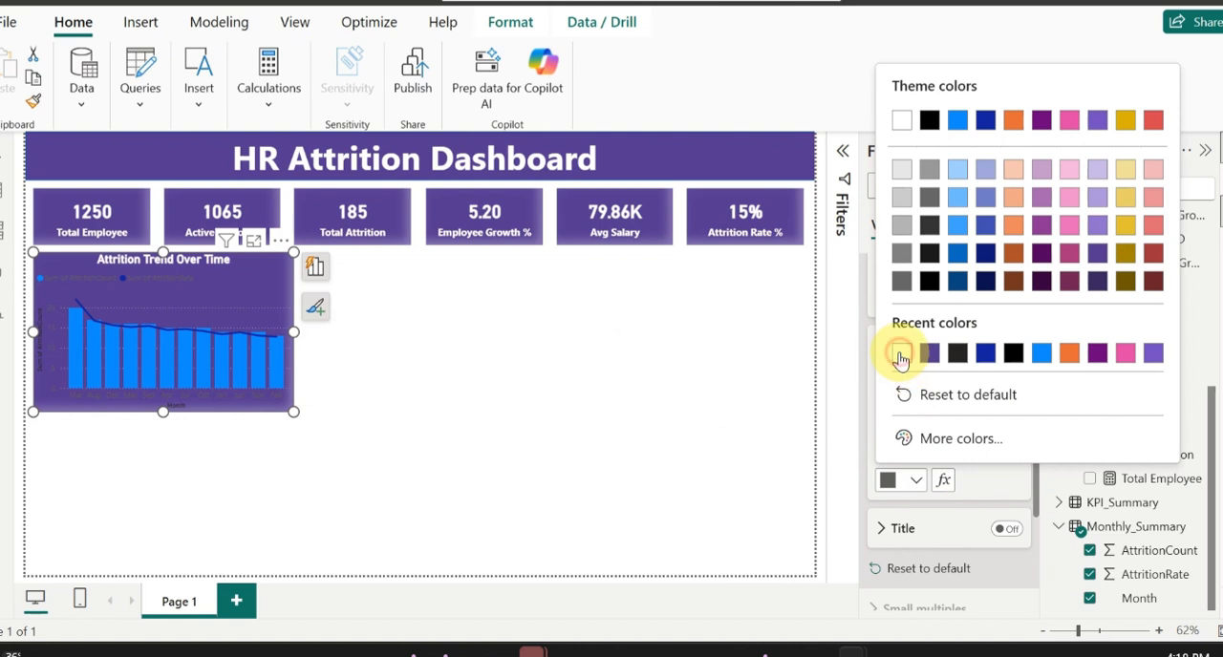
left_click(901, 352)
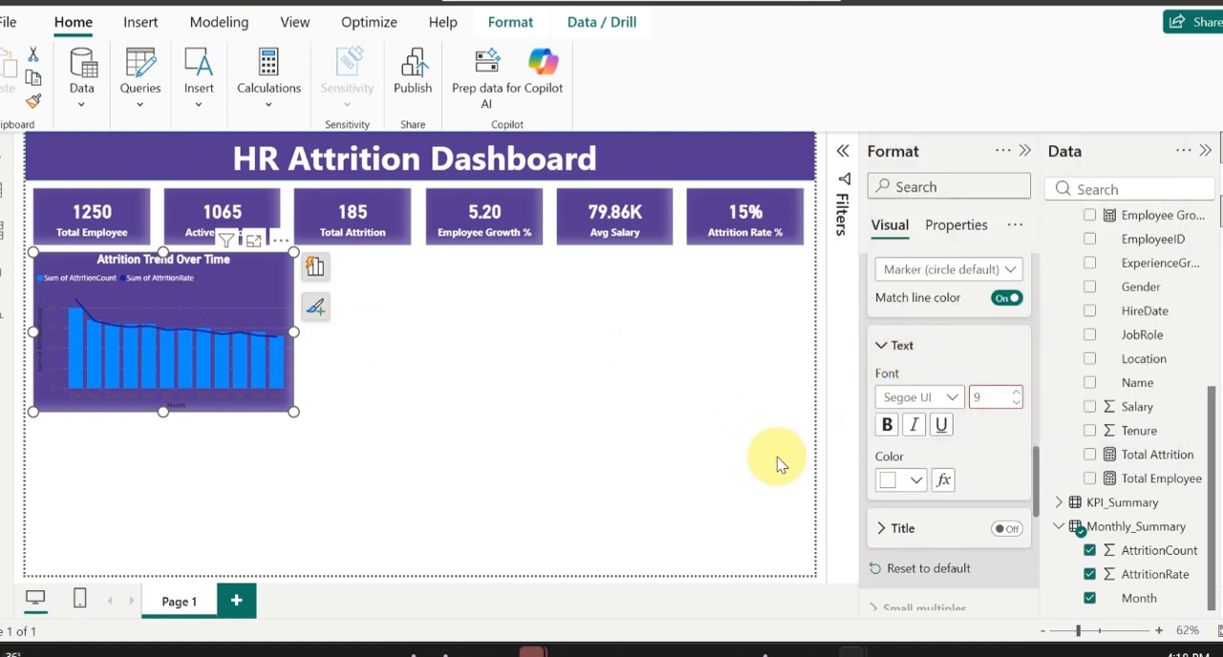
Step: Make the chart's X-axis values white and turn off the X-axis title
scroll(958, 469, "down", 1)
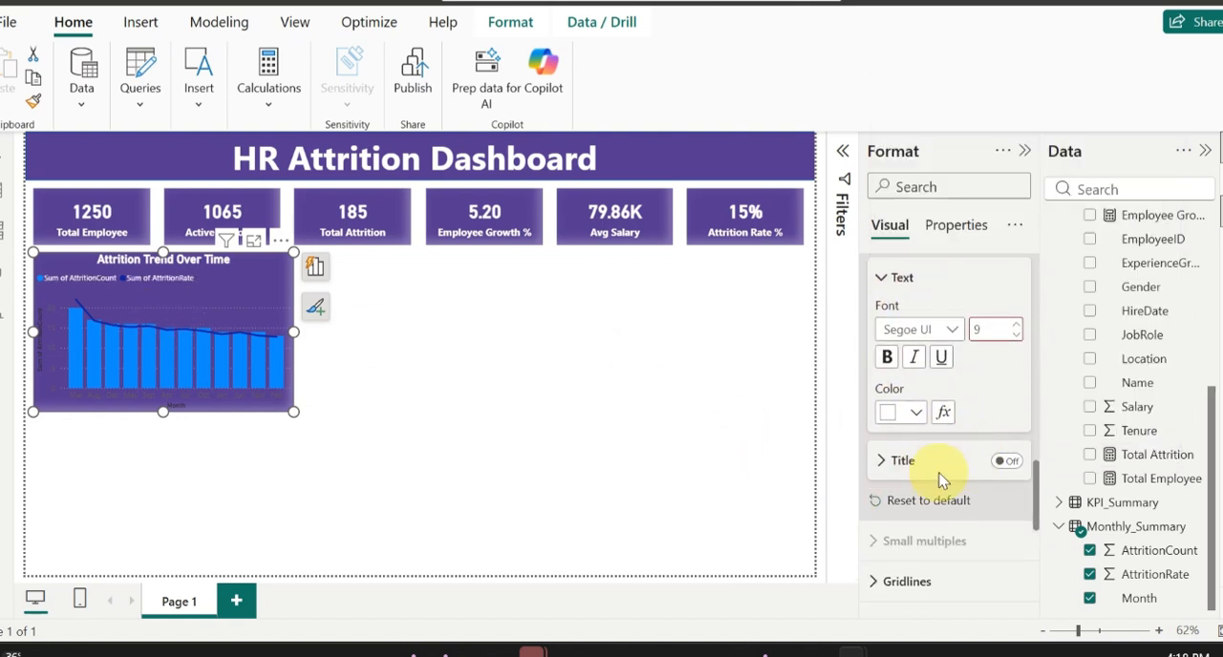
scroll(944, 485, "down", 2)
scroll(945, 488, "up", 15)
scroll(893, 316, "up", 1)
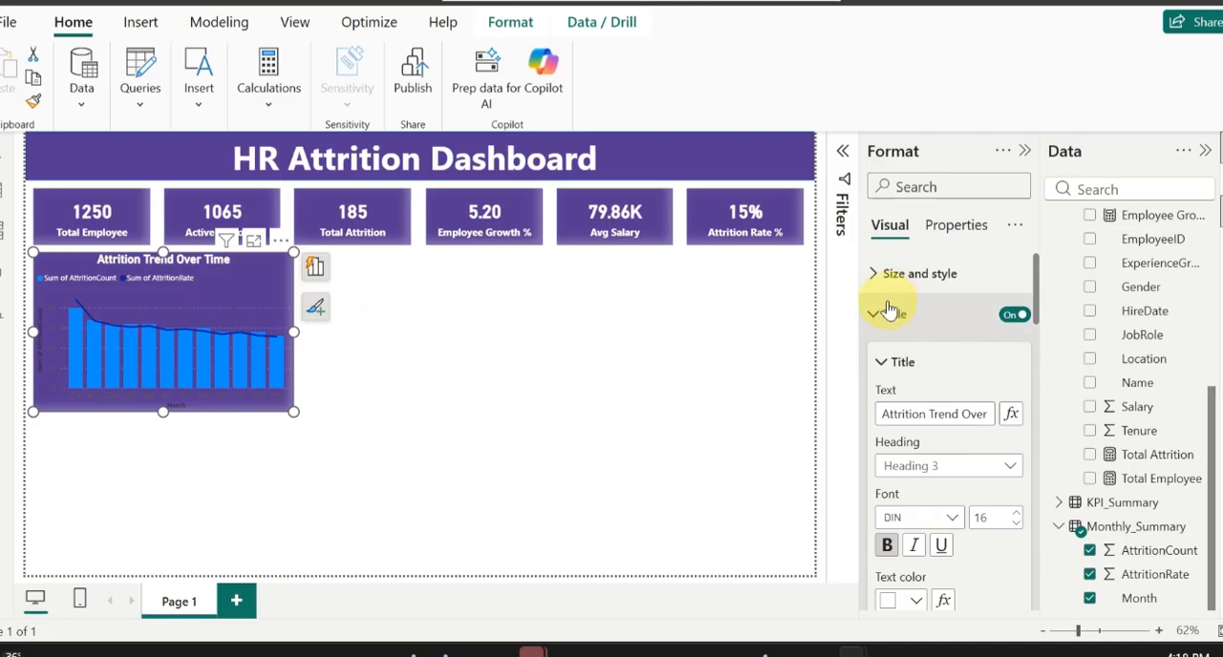
left_click(889, 315)
left_click(915, 355)
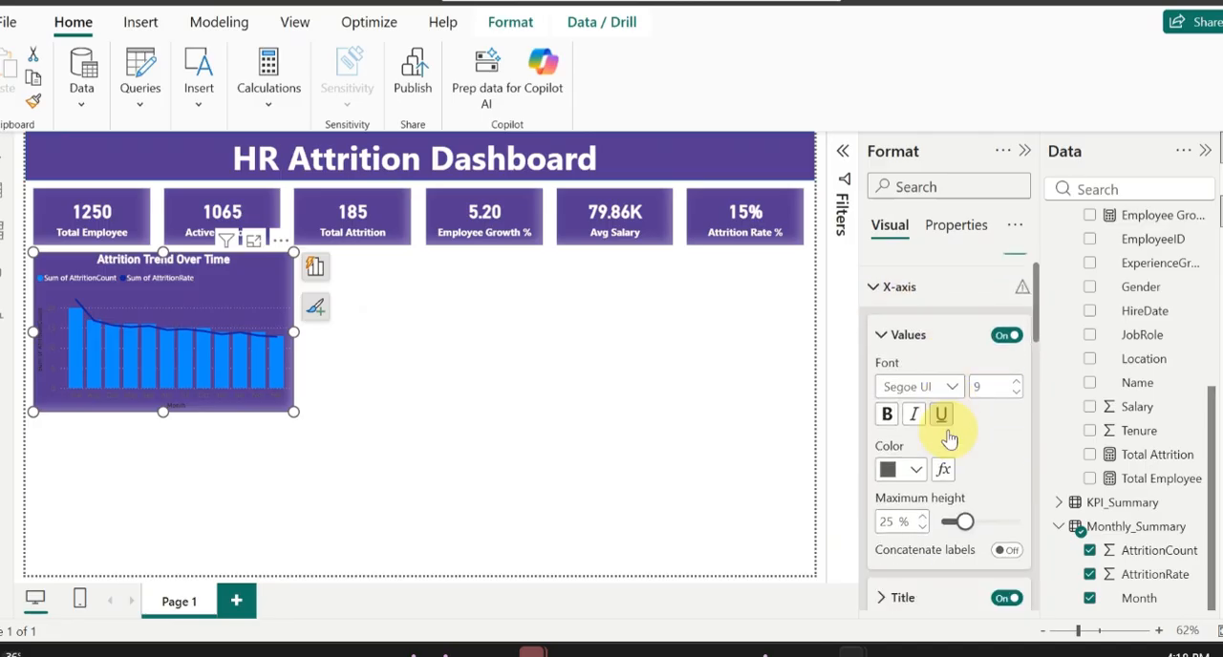
scroll(917, 416, "down", 2)
left_click(916, 409)
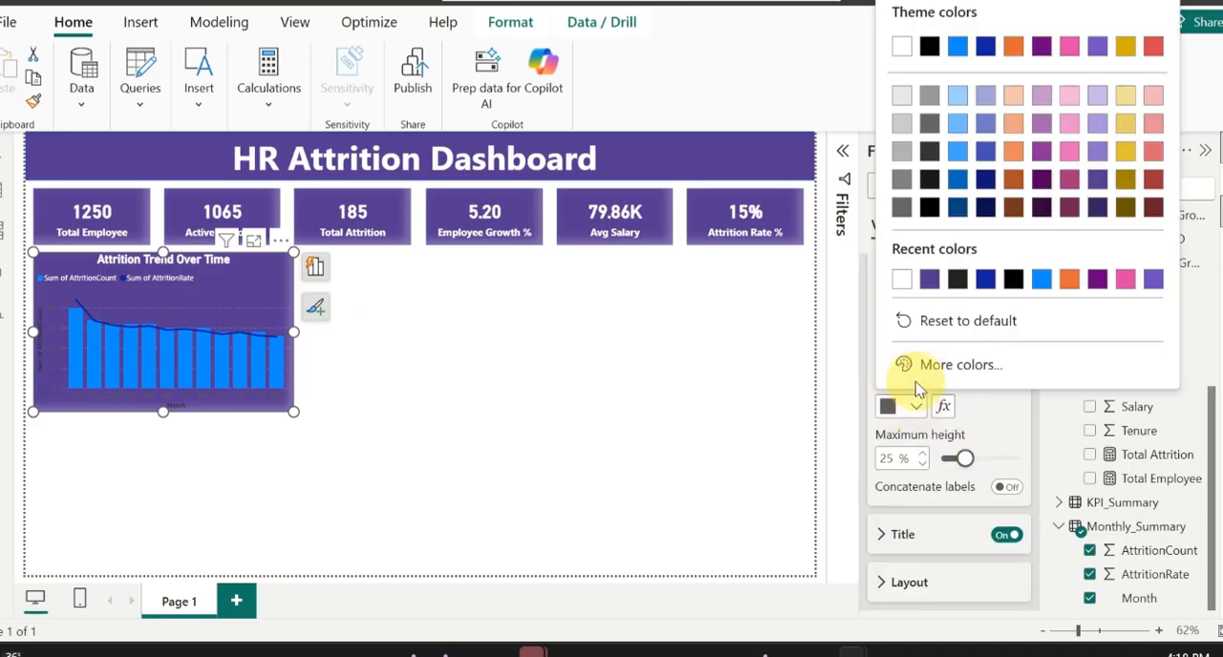
left_click(900, 281)
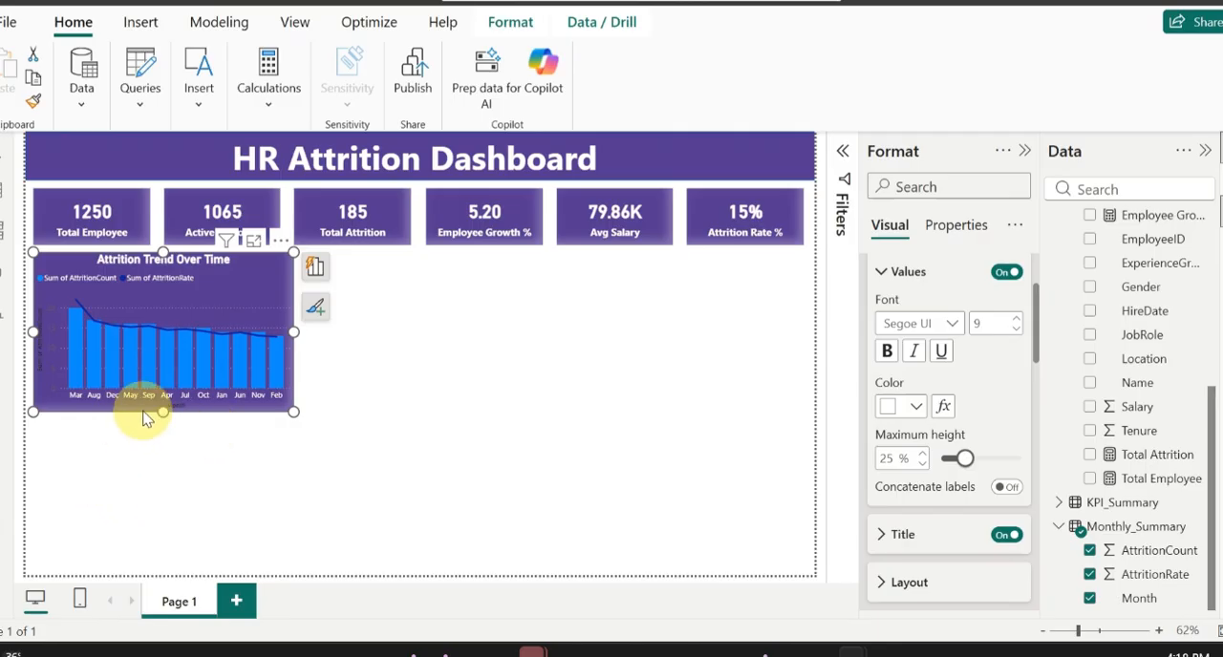
left_click(1006, 535)
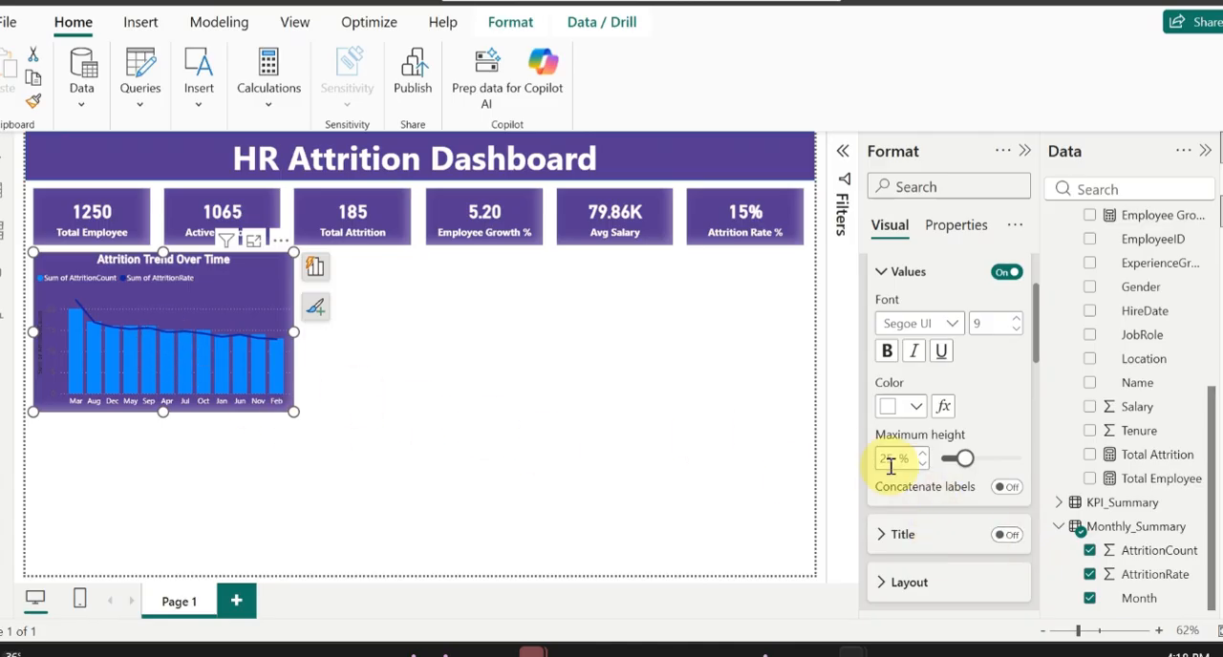
Step: Turn off the chart's Y-axis title and make the Y-axis values white
scroll(937, 411, "up", 3)
scroll(931, 418, "down", 1)
left_click(901, 354)
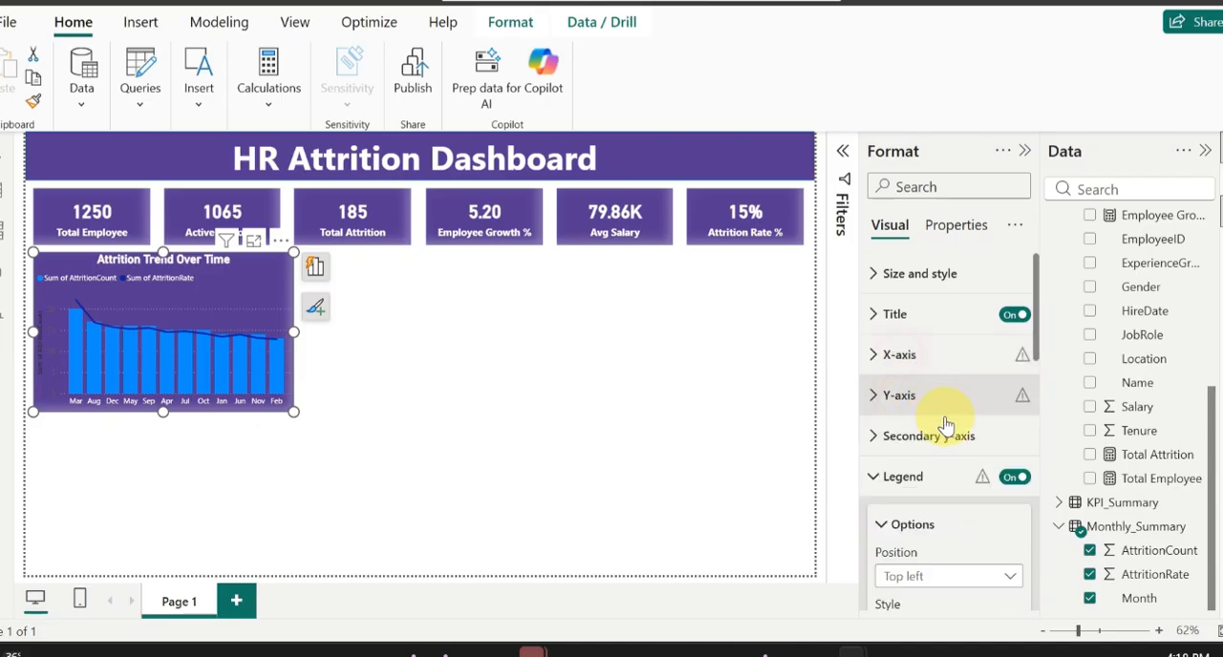
scroll(956, 428, "down", 3)
left_click(889, 321)
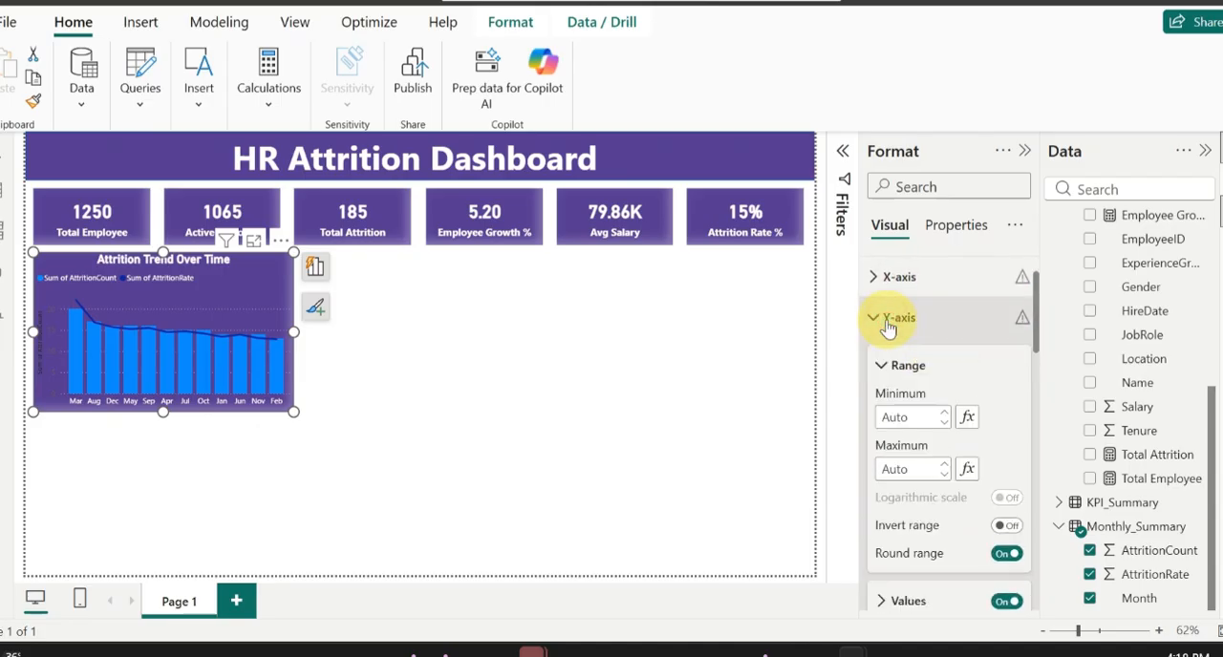
scroll(948, 520, "down", 3)
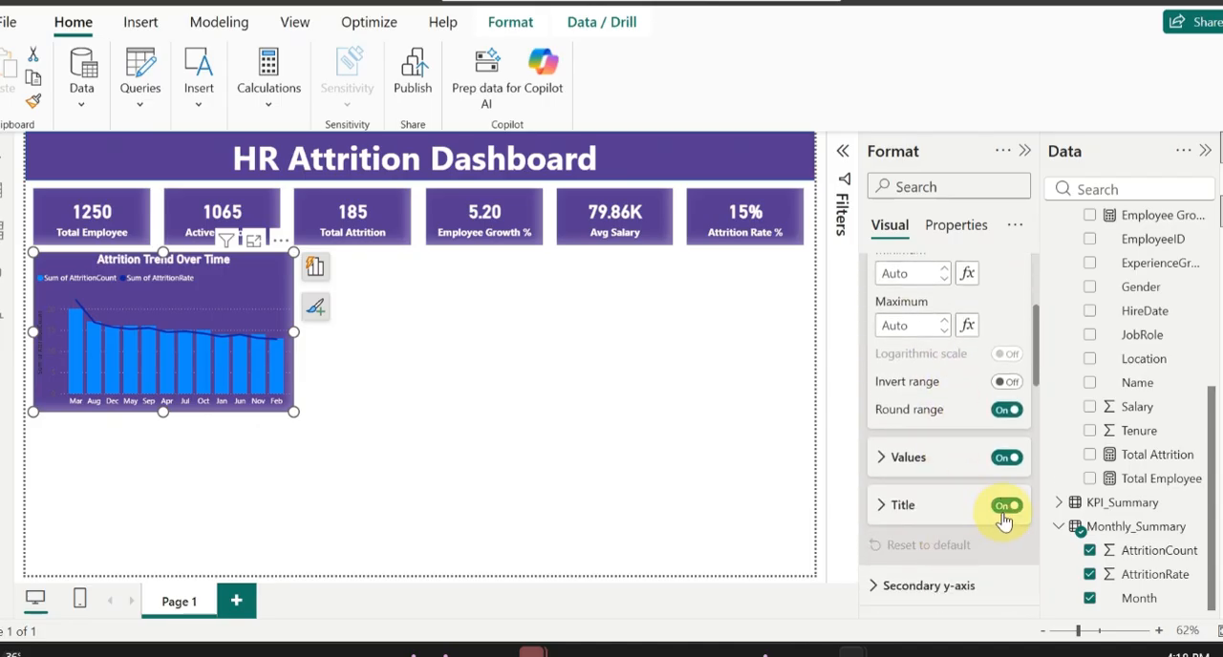
left_click(1006, 506)
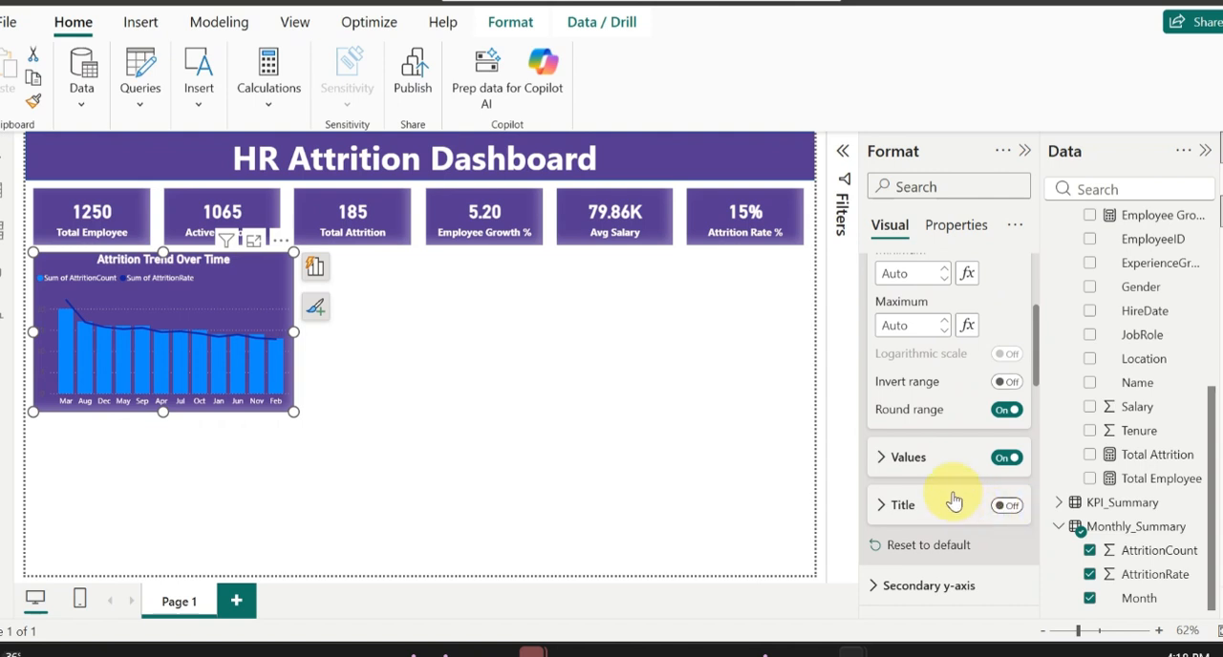
left_click(906, 461)
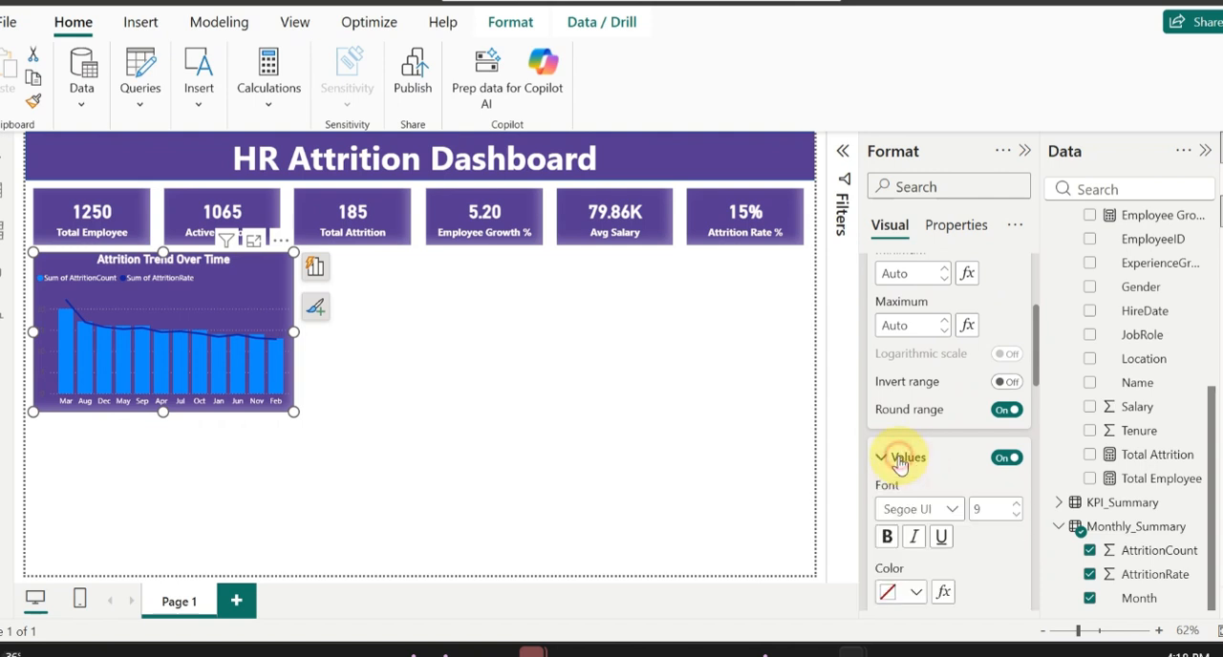
left_click(917, 592)
left_click(900, 465)
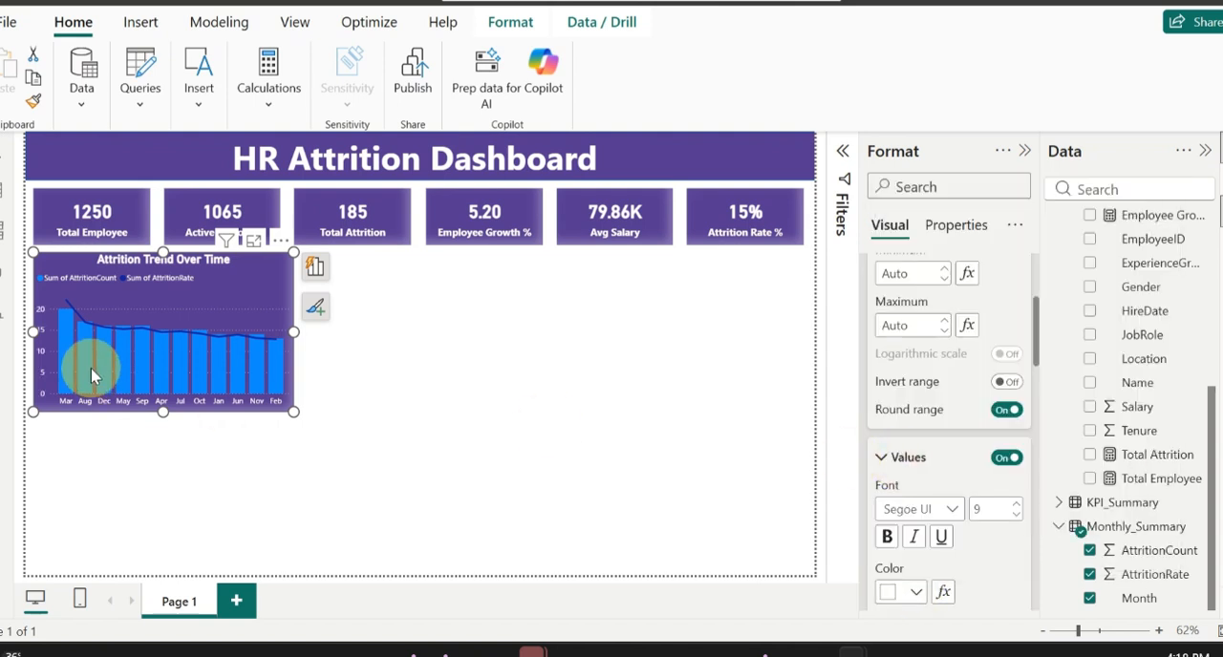
Step: Turn off the horizontal gridlines of the Attrition Trend Over Time chart
scroll(936, 467, "down", 4)
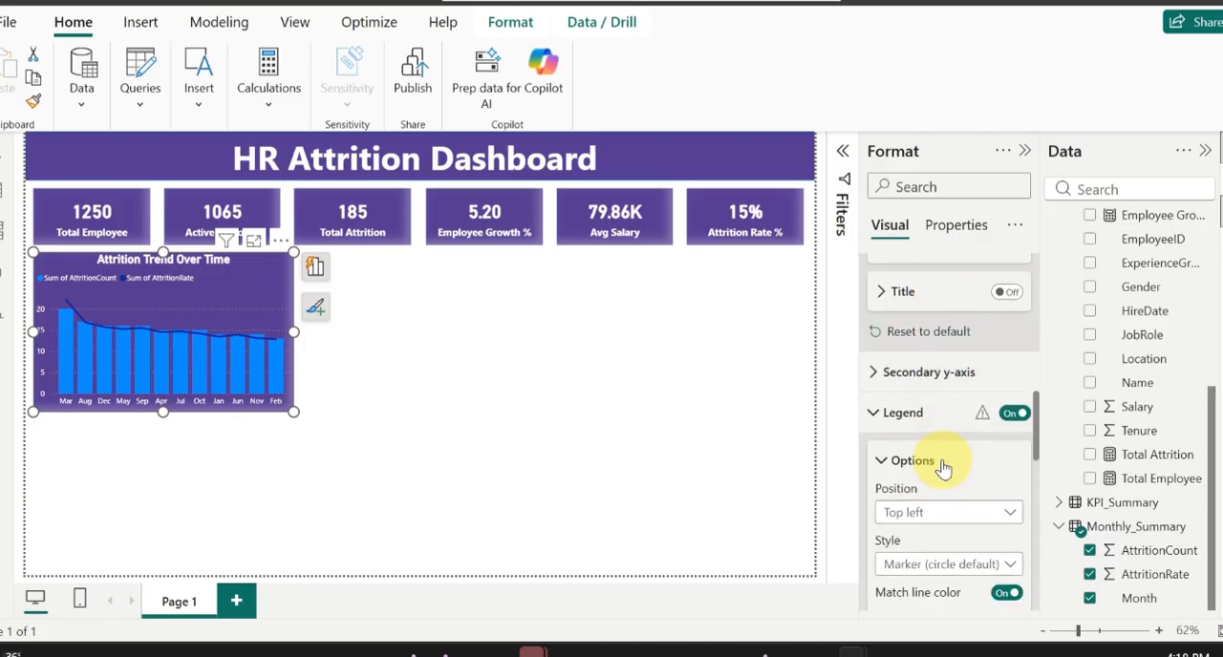
scroll(895, 500, "down", 4)
scroll(894, 504, "down", 3)
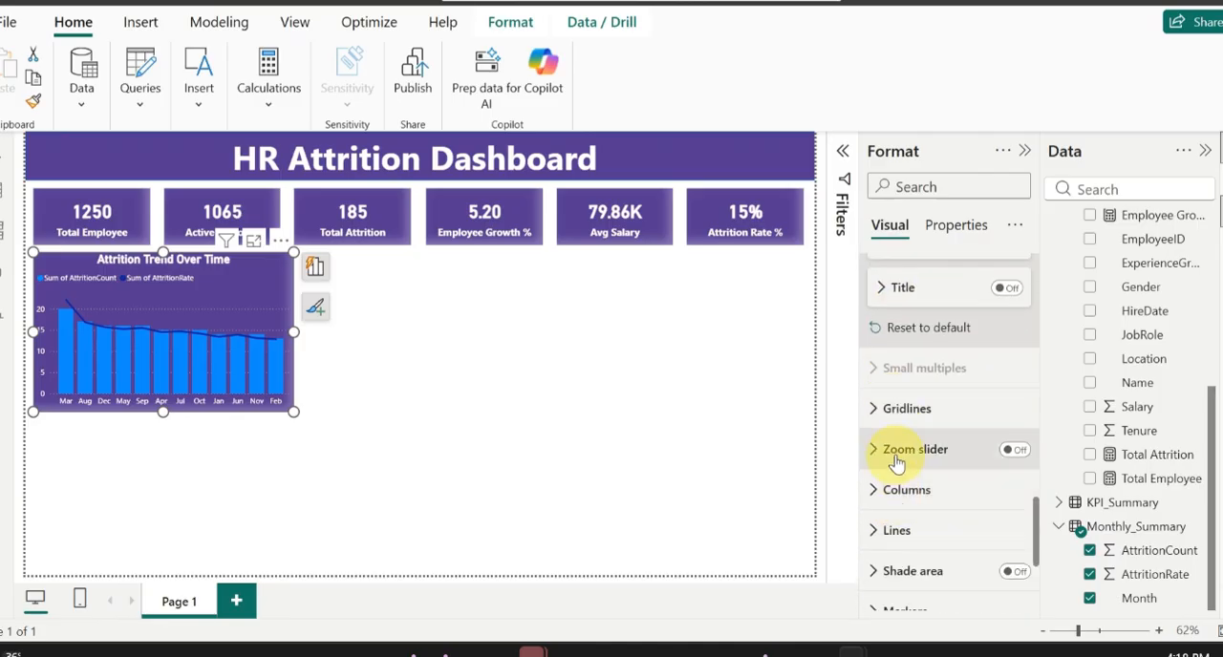
left_click(881, 408)
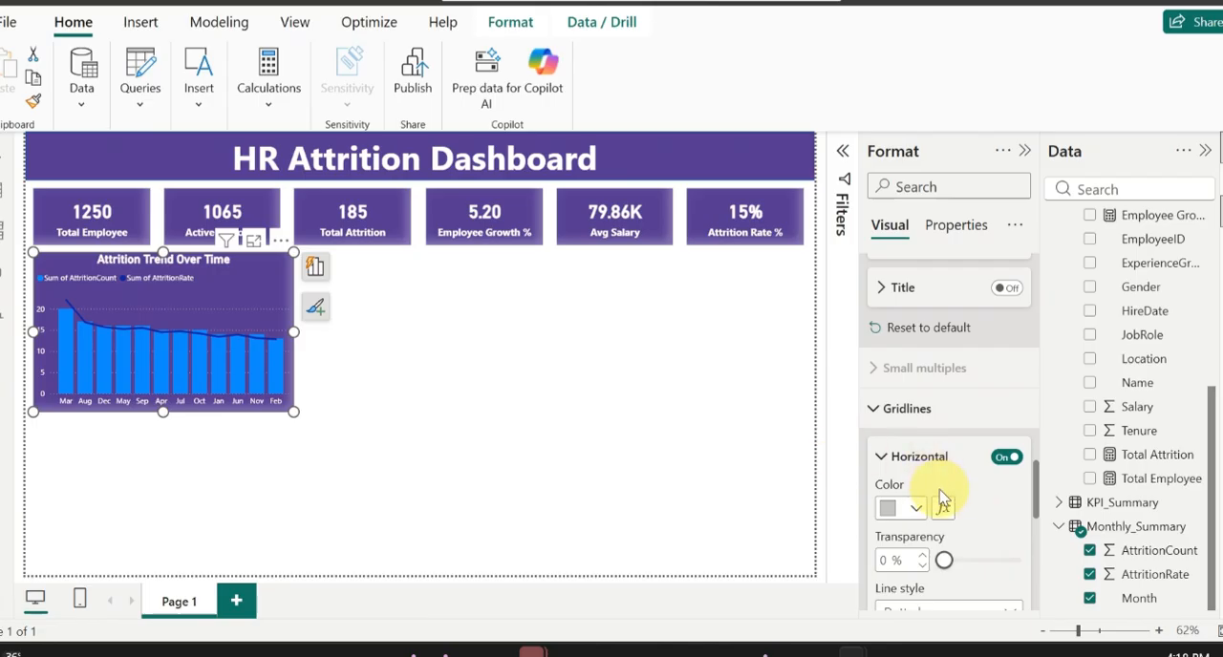
left_click(1007, 458)
Step: Set the color of all columns in the Attrition Trend Over Time chart to white
scroll(988, 415, "down", 6)
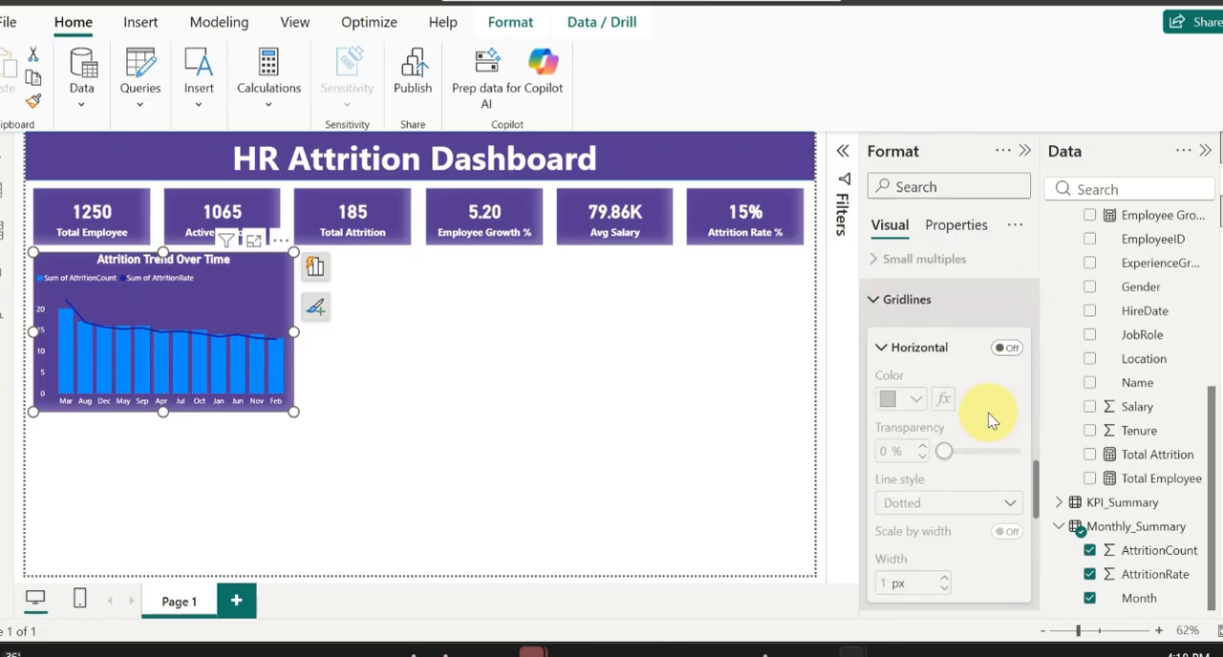
left_click(879, 390)
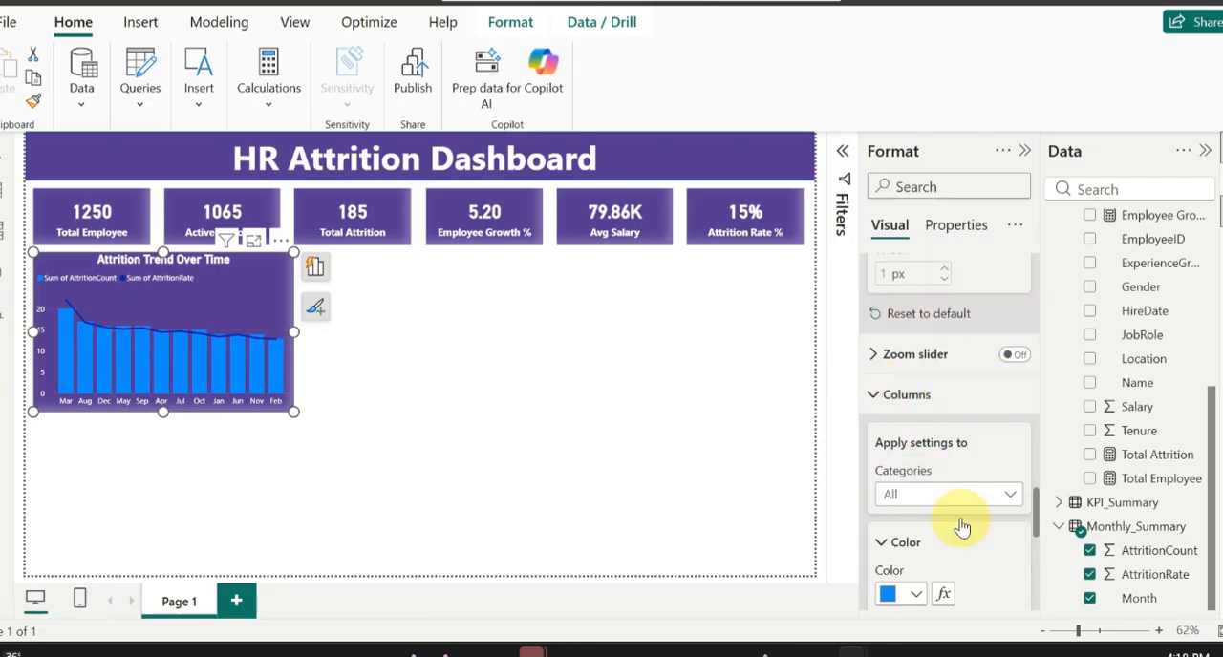
scroll(963, 523, "down", 2)
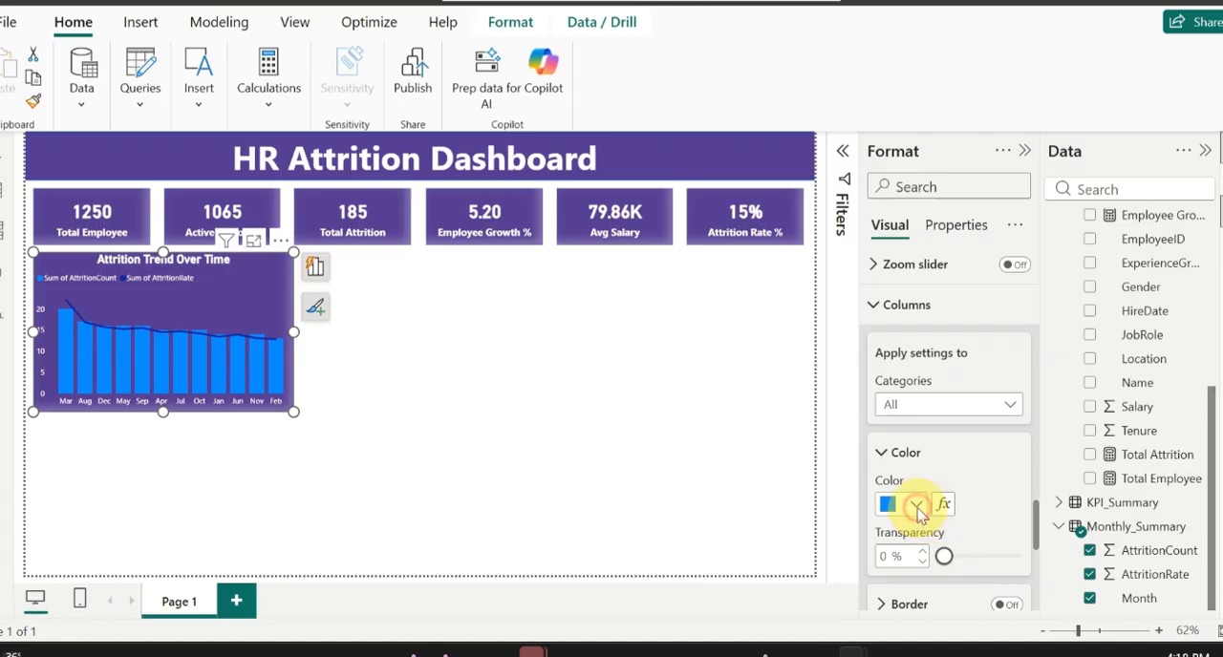
left_click(916, 505)
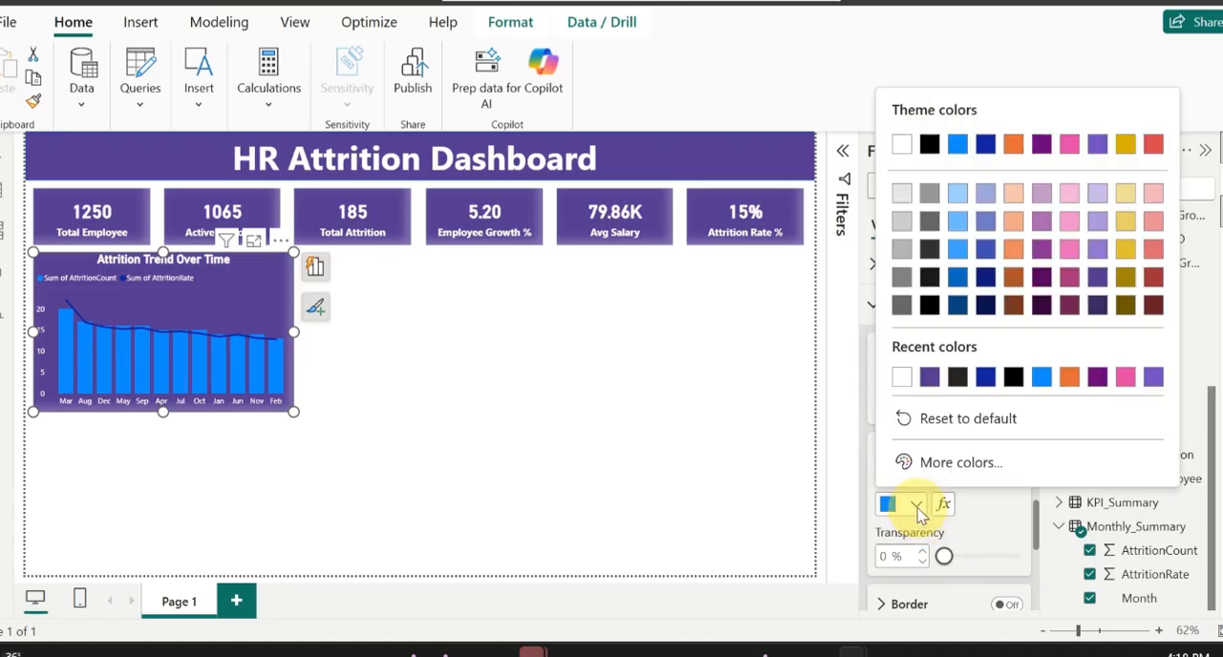
left_click(903, 379)
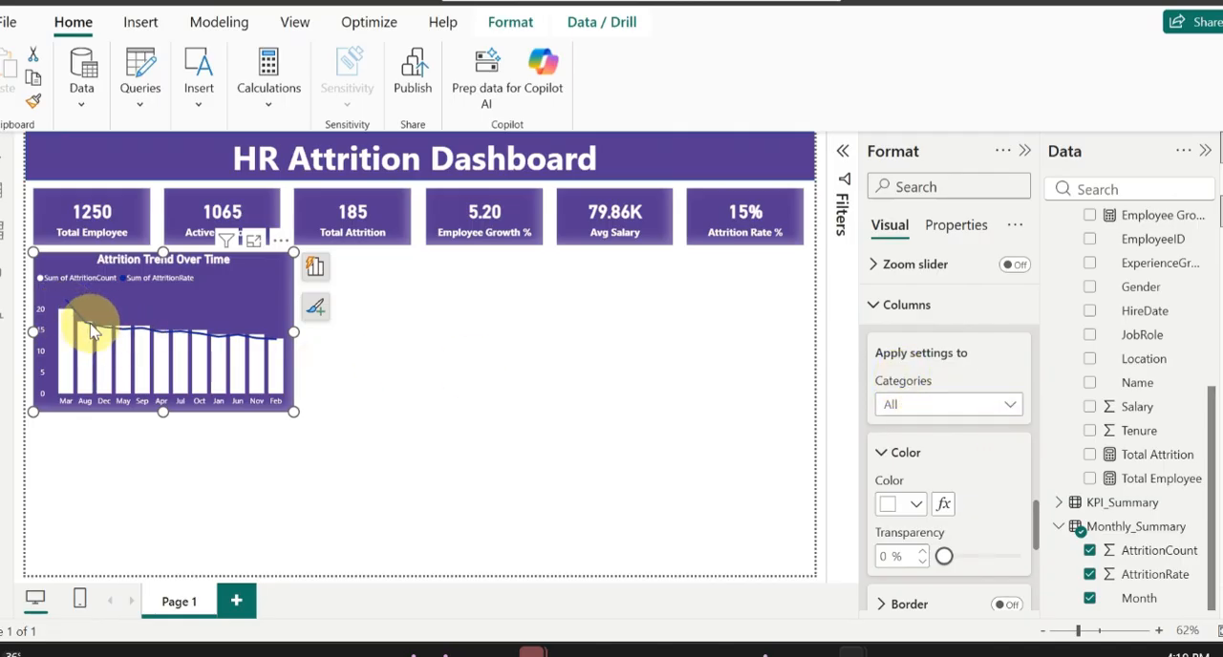
mouse_move(277, 377)
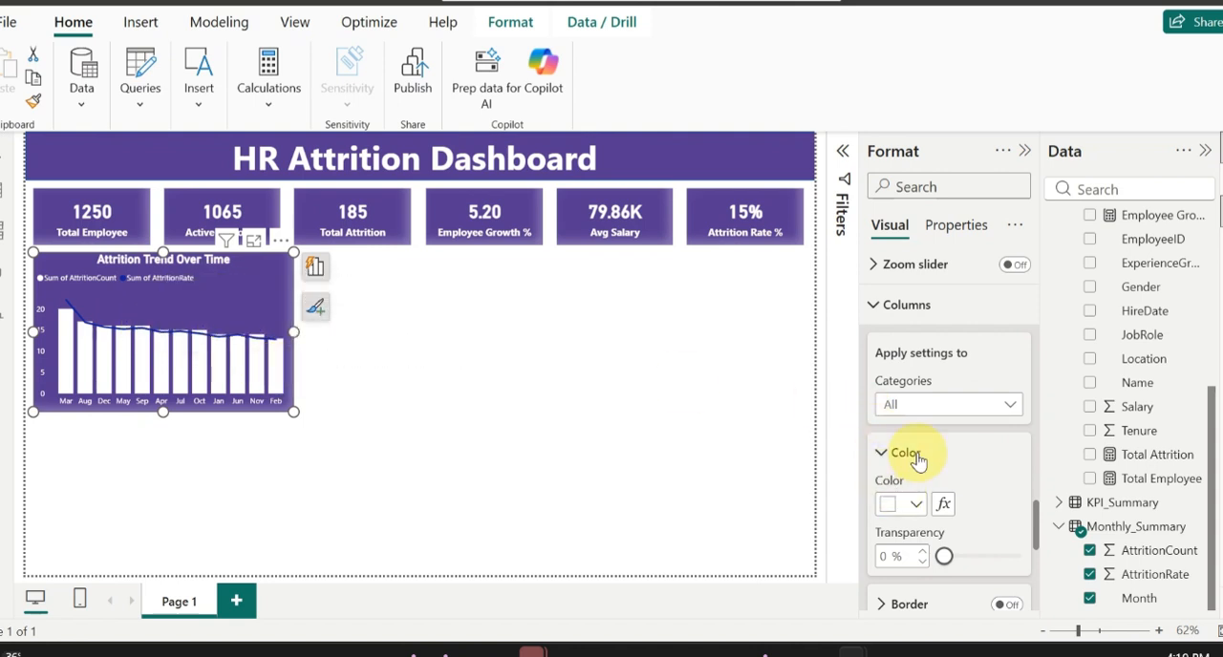
Step: Set the color of the chart's attrition rate line to white for all series
scroll(936, 477, "down", 3)
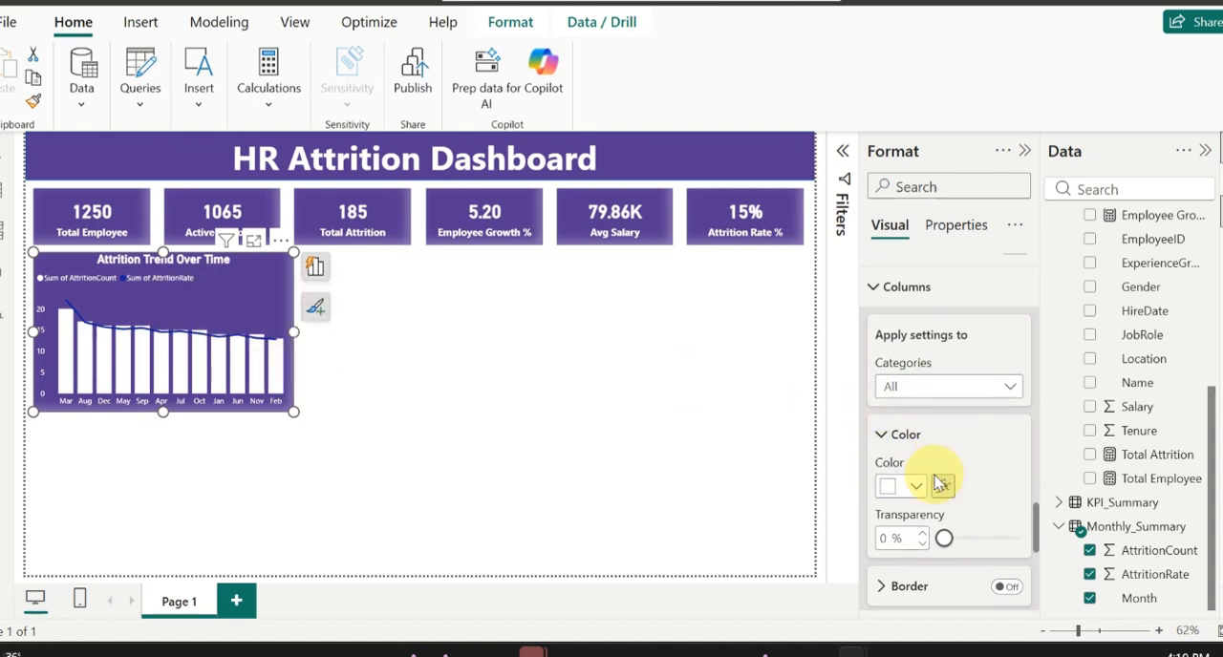
scroll(932, 481, "down", 1)
scroll(941, 480, "up", 2)
scroll(903, 497, "down", 2)
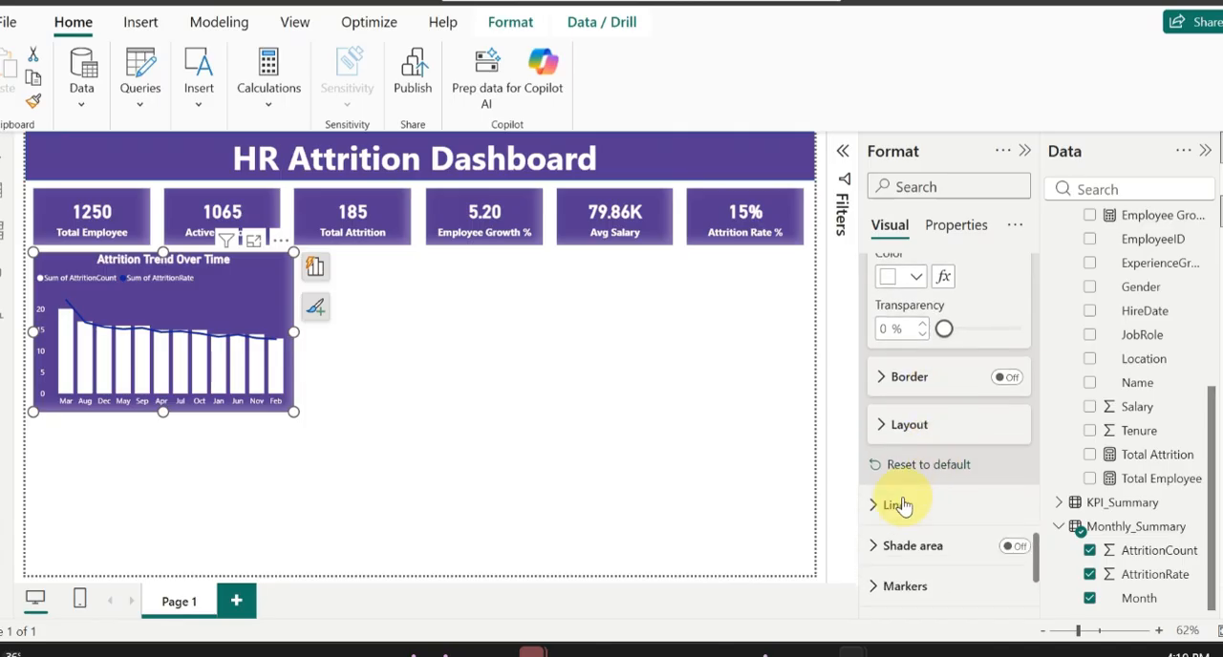
left_click(898, 506)
scroll(889, 504, "down", 3)
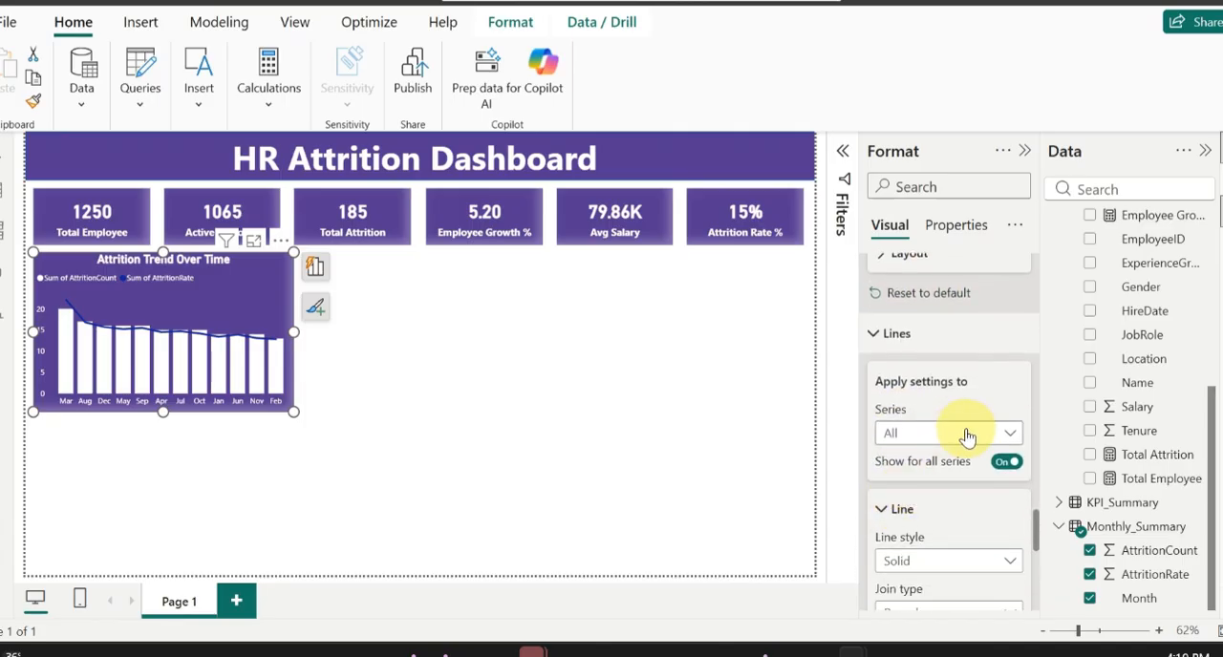
scroll(939, 503, "down", 4)
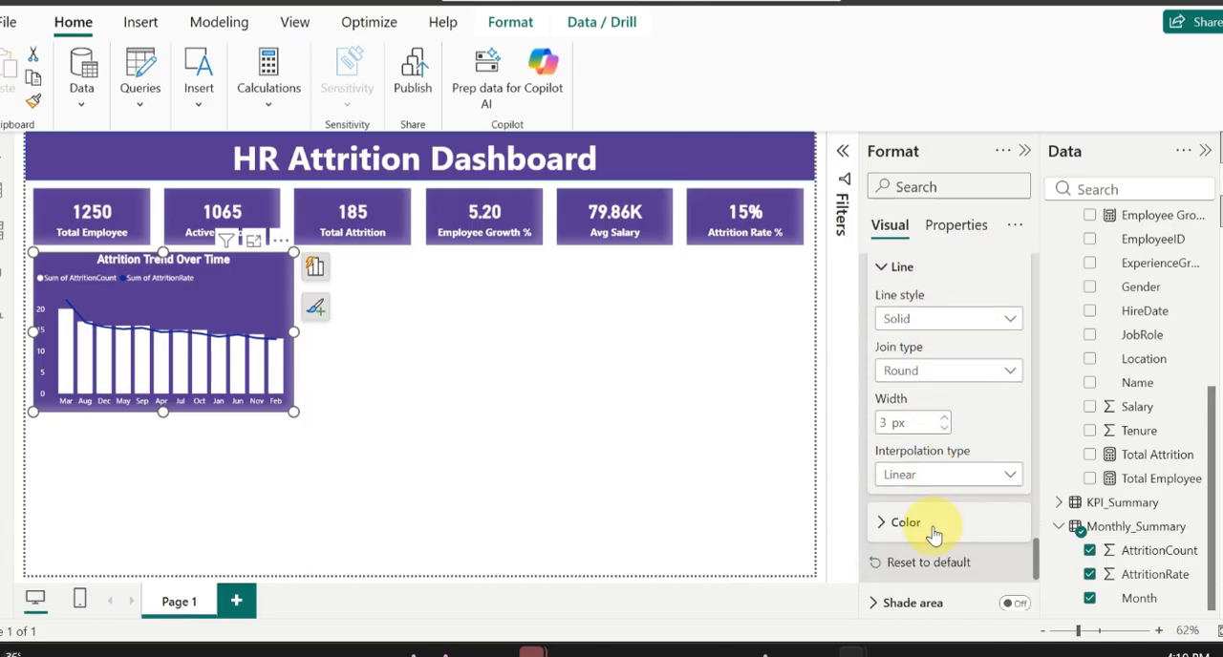
scroll(934, 535, "down", 2)
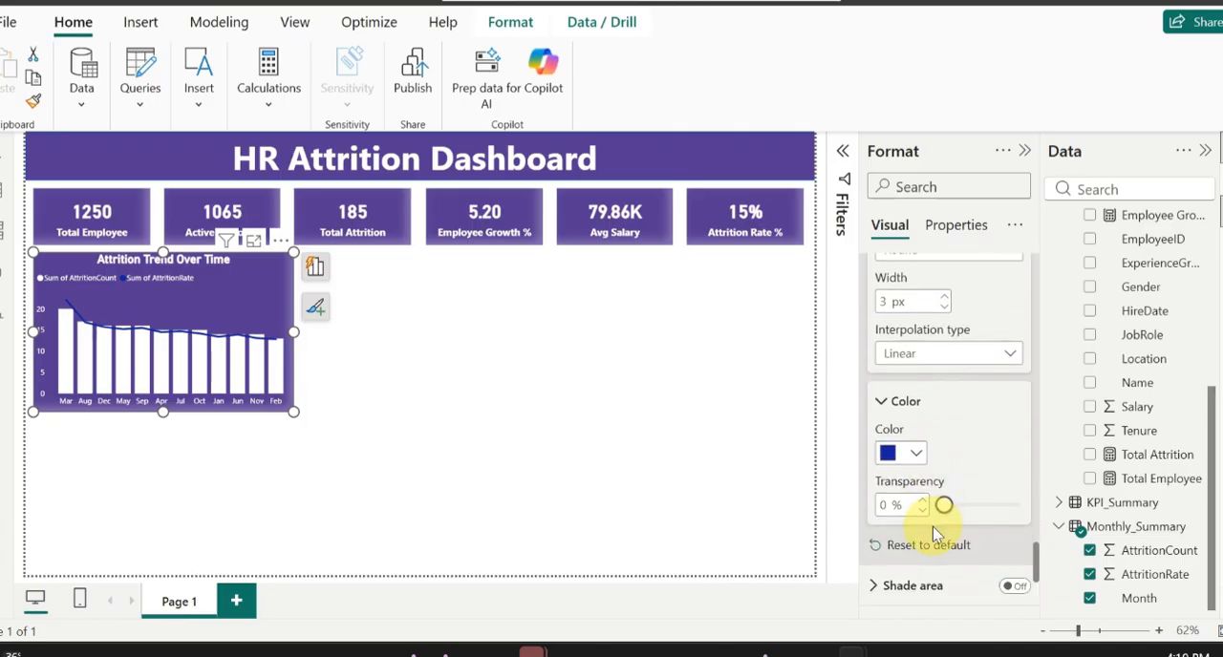
left_click(908, 454)
left_click(901, 331)
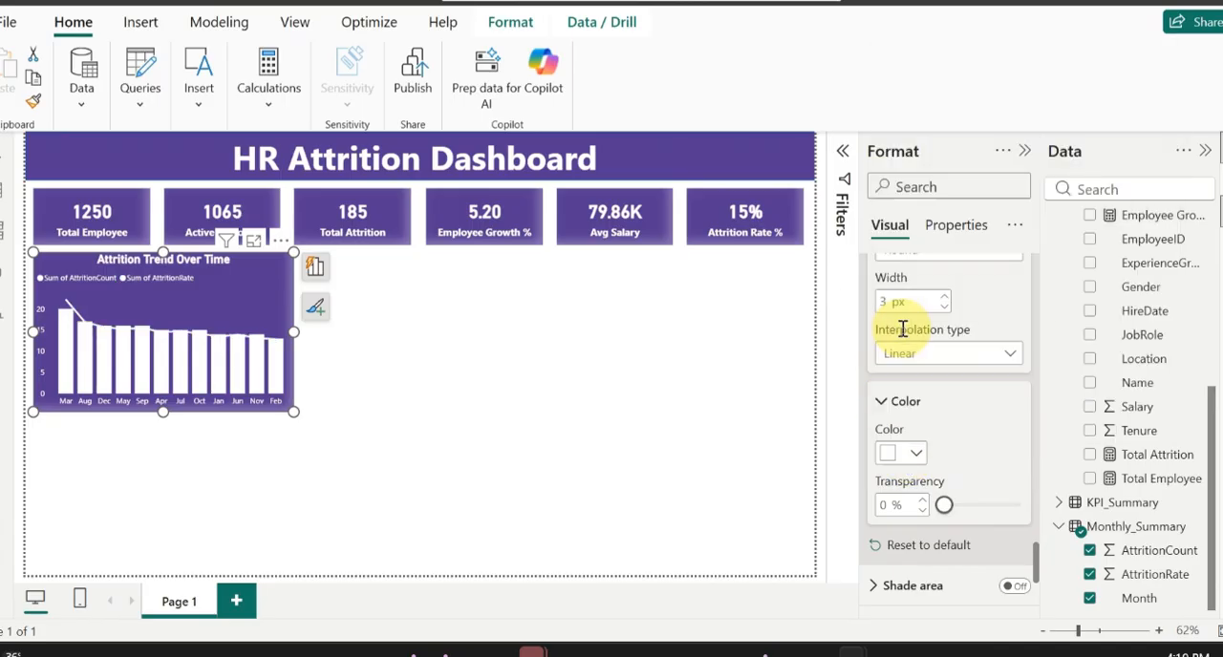
Step: Turn on markers for all categories on the line of the Attrition Trend Over Time chart
scroll(968, 468, "down", 5)
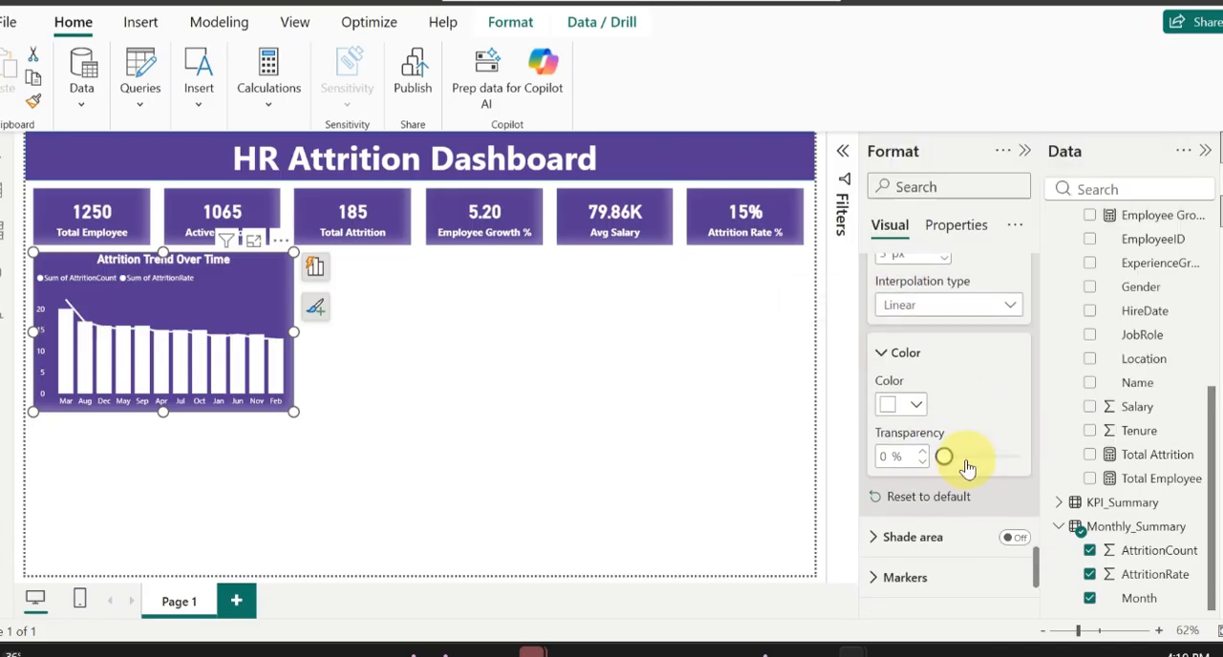
left_click(879, 431)
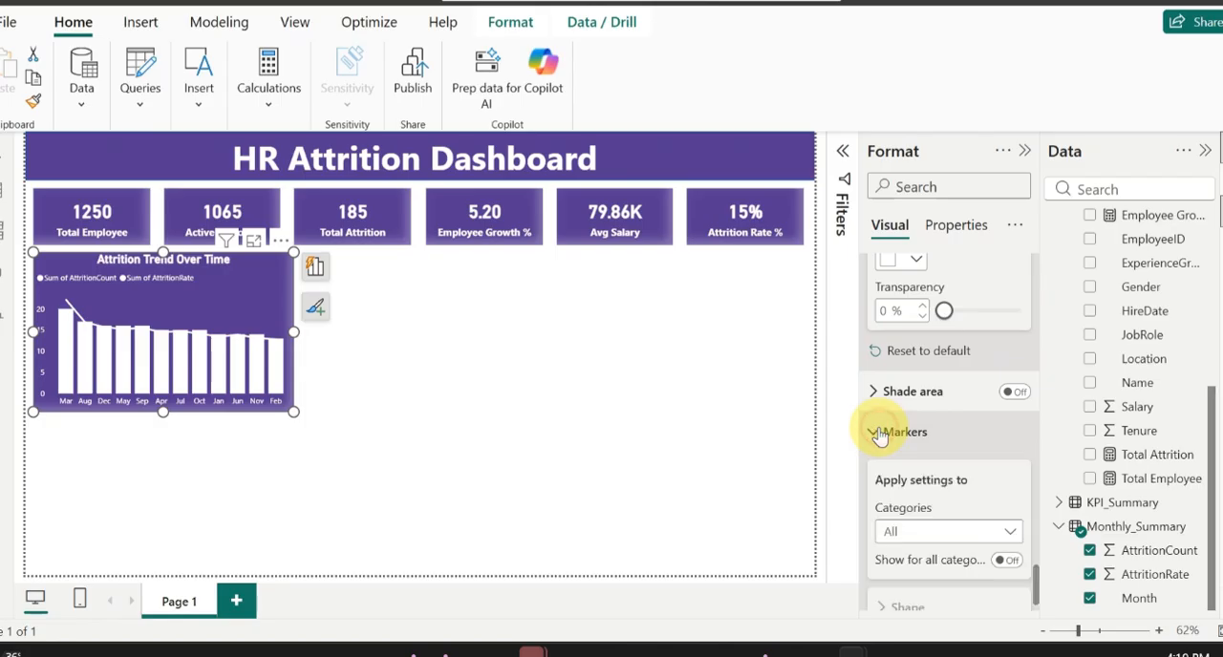
scroll(983, 455, "down", 2)
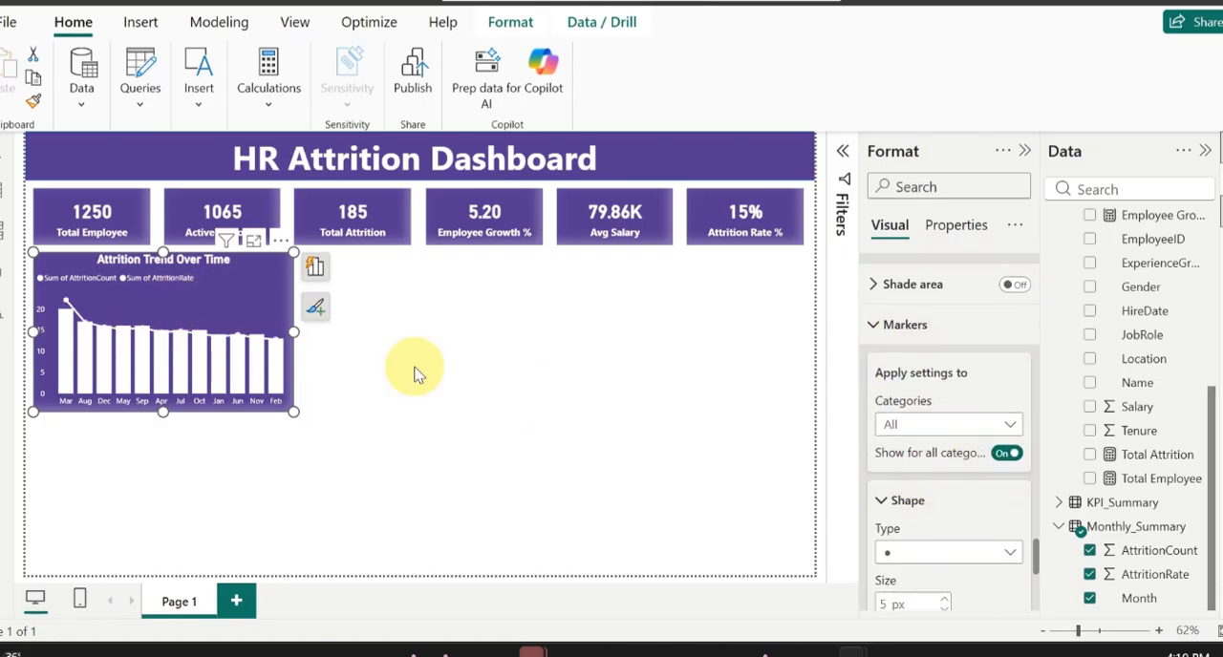
scroll(961, 525, "down", 2)
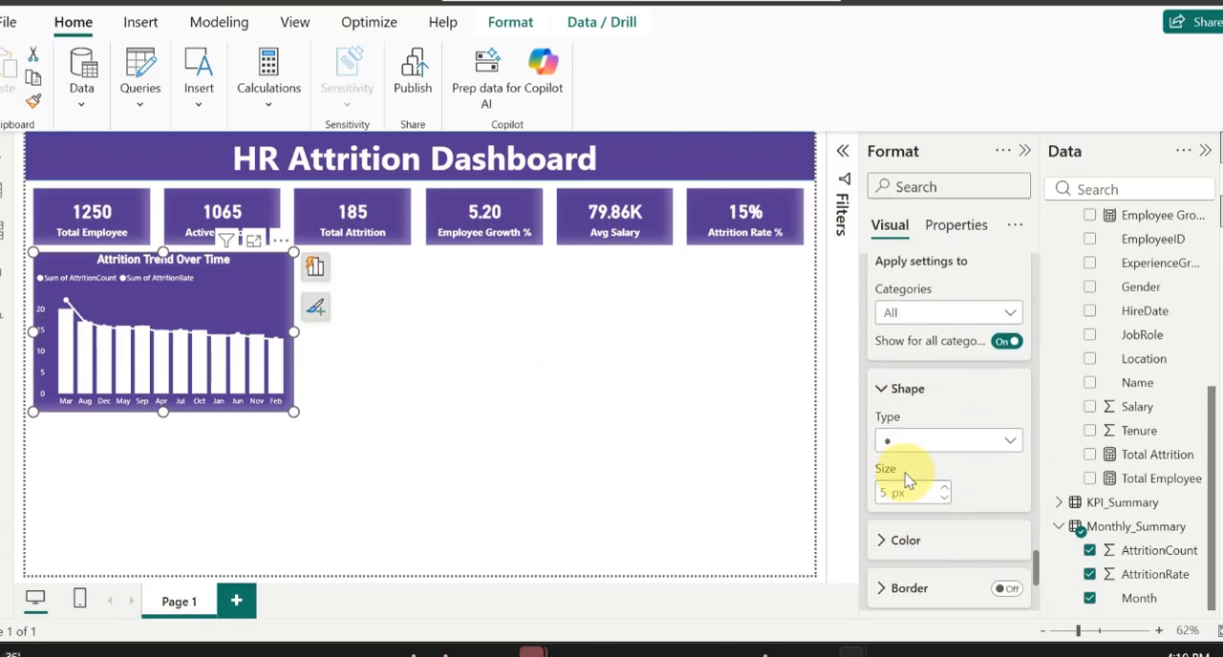
Step: Try dark purple and light red as the color of the line markers
left_click(919, 542)
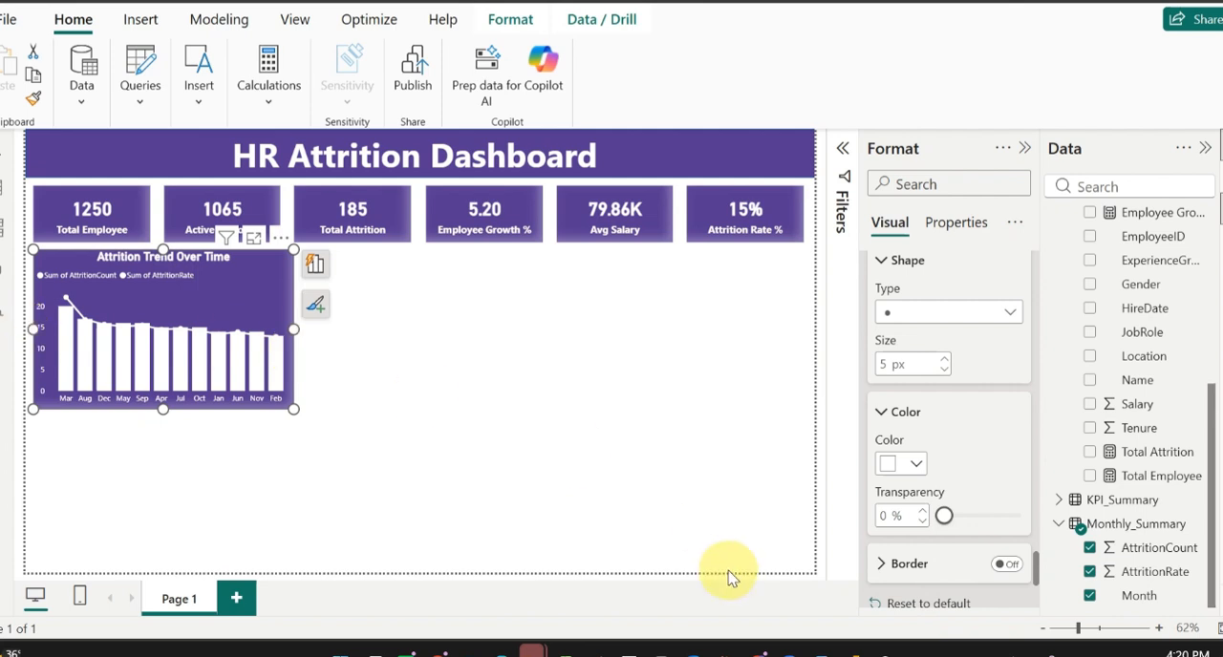
left_click(915, 466)
left_click(922, 340)
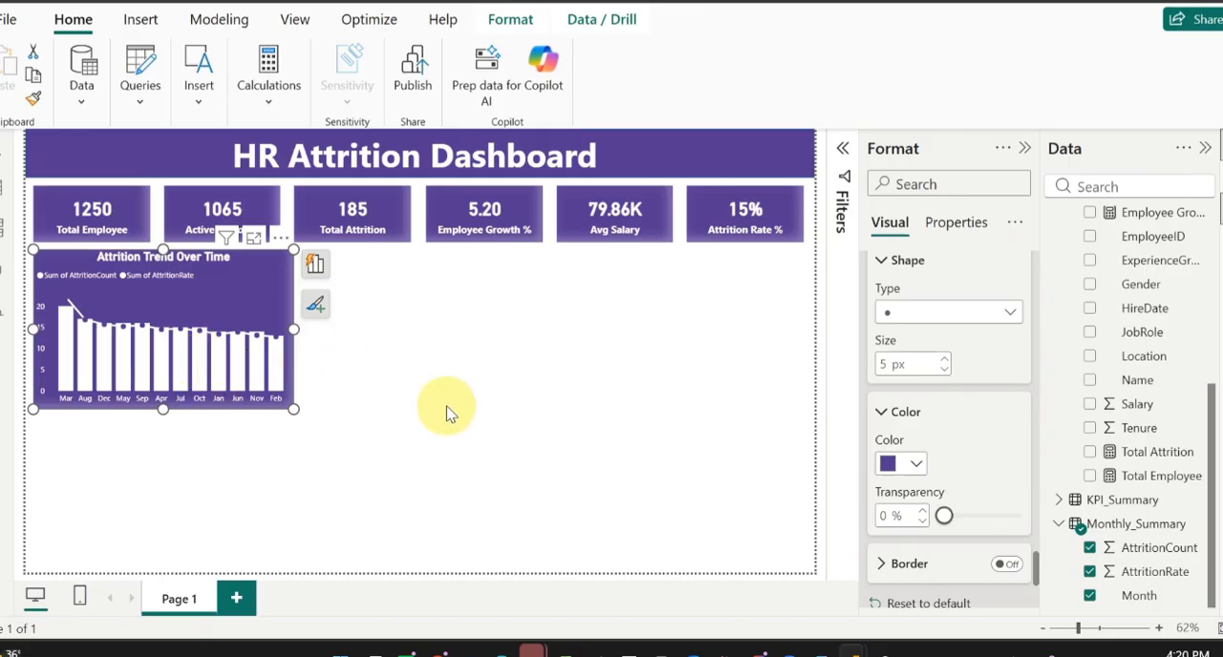
left_click(912, 464)
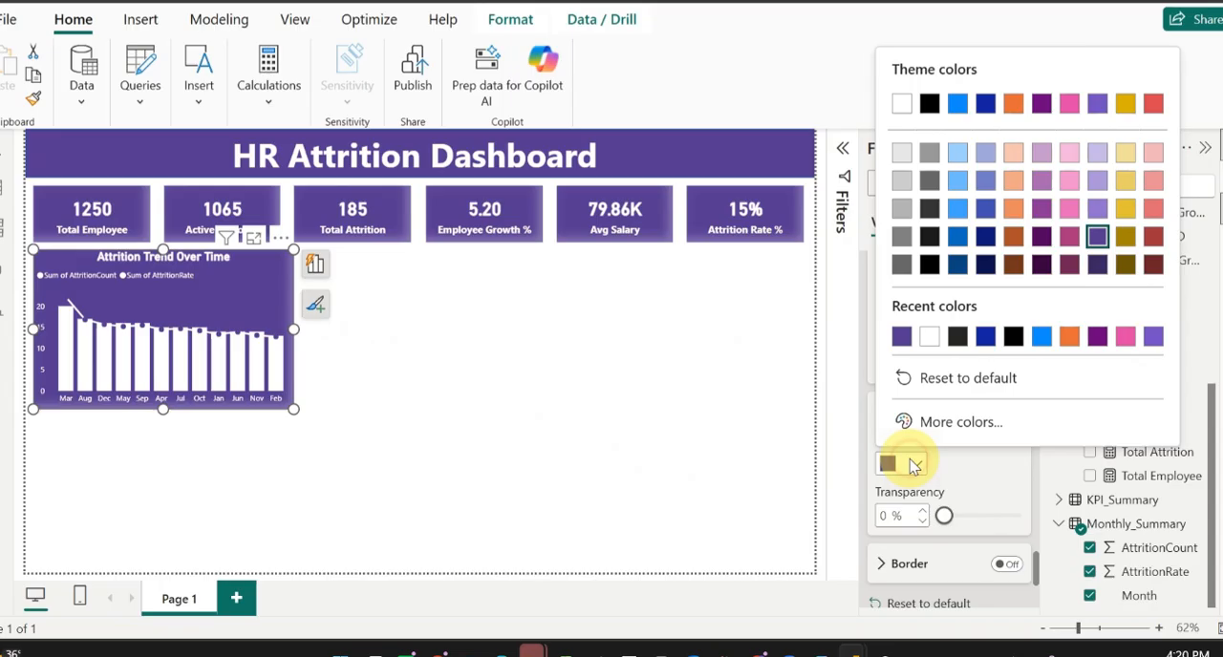
left_click(1153, 210)
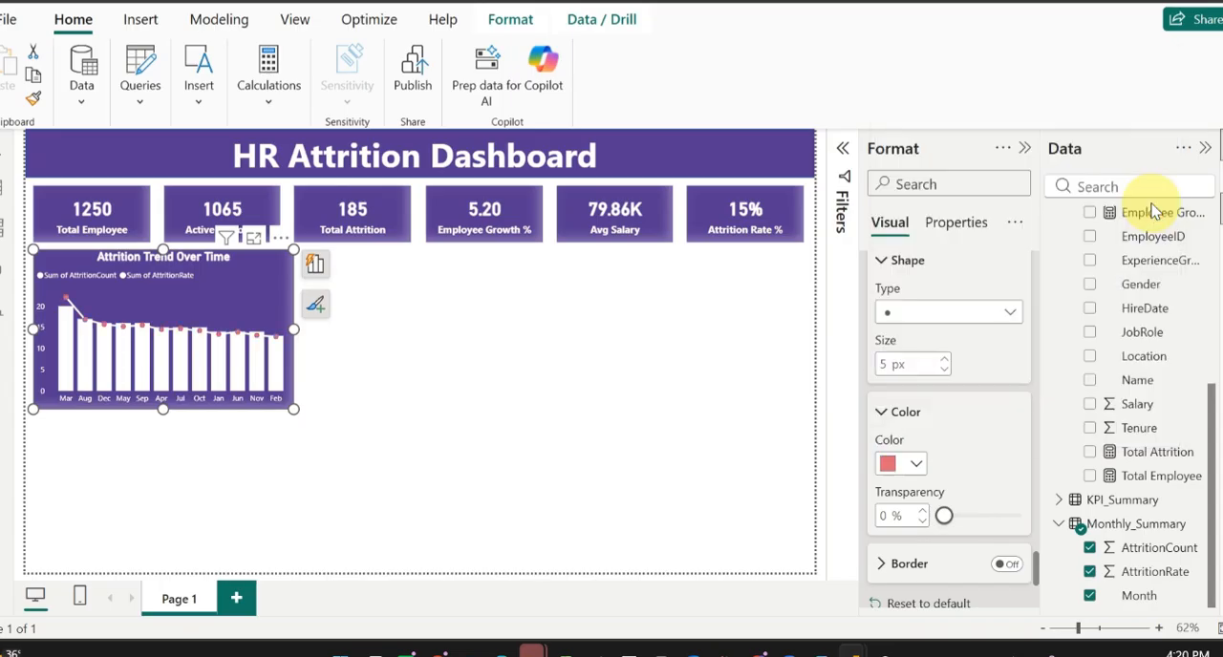
Step: Set the color of the line markers to light purple
left_click(915, 465)
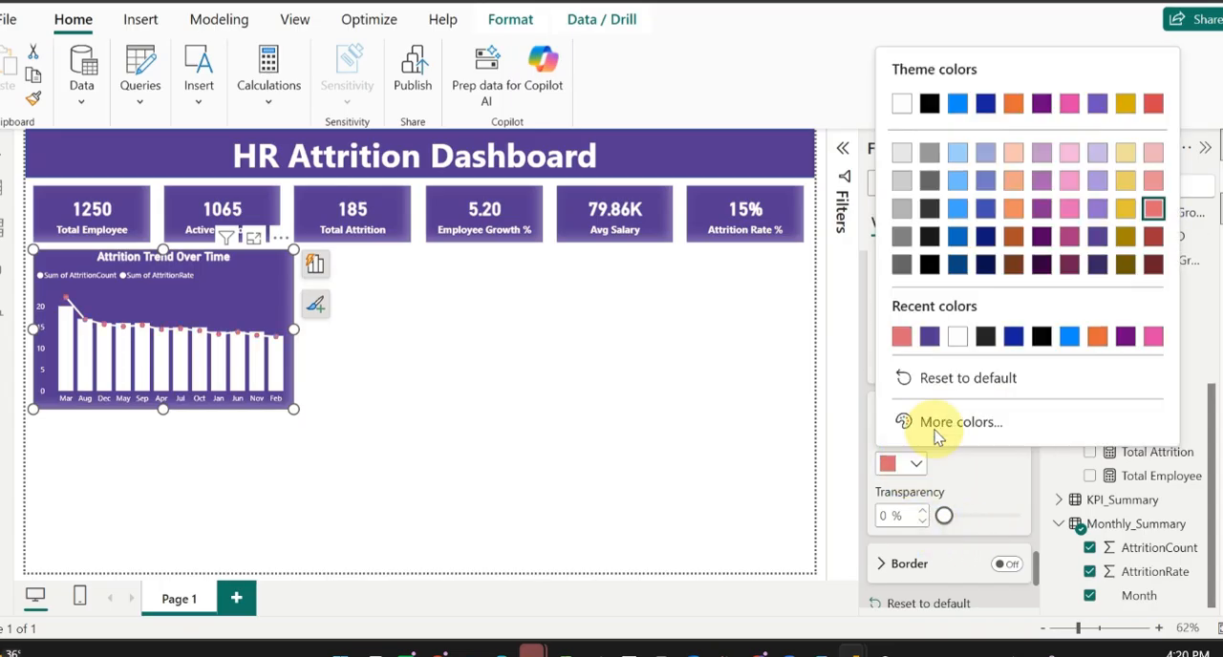
left_click(1097, 180)
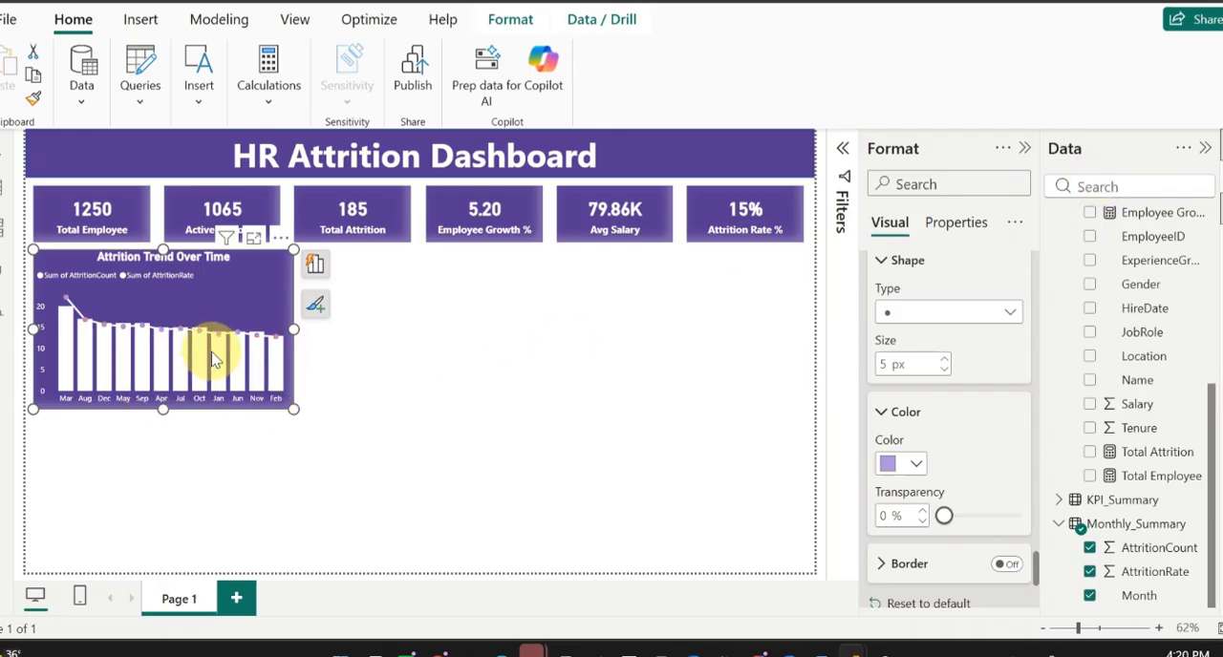
mouse_move(214, 359)
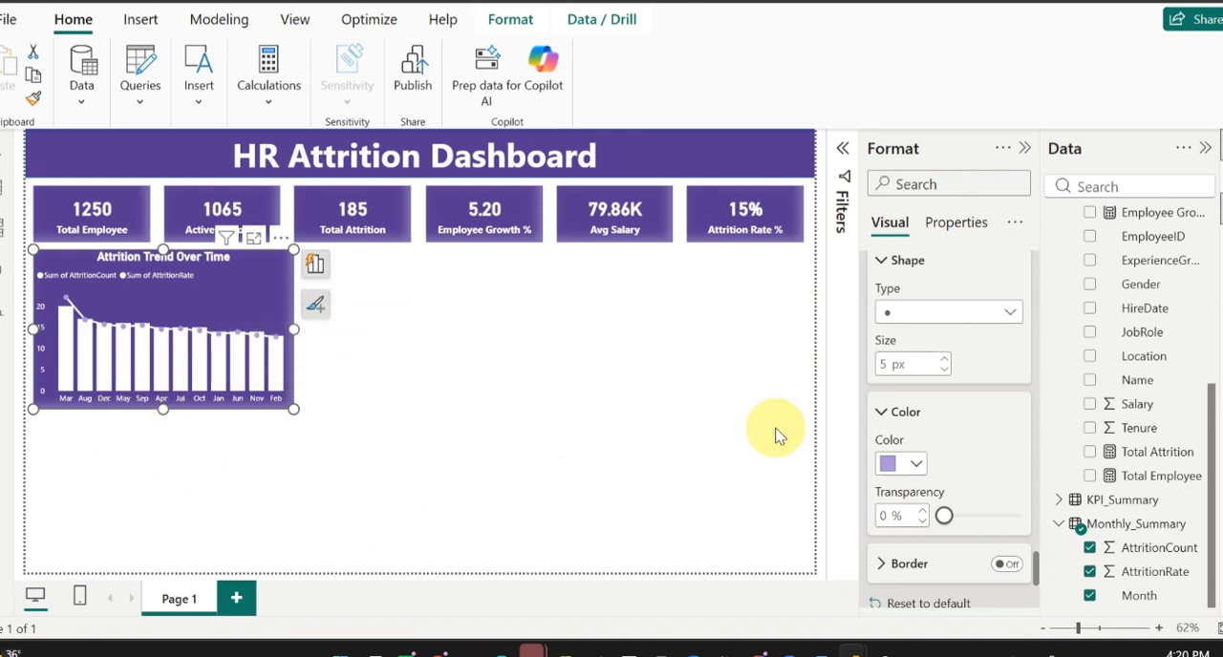
Step: Turn on data labels for all series of the Attrition Trend Over Time chart and make their background dark purple
scroll(979, 430, "down", 3)
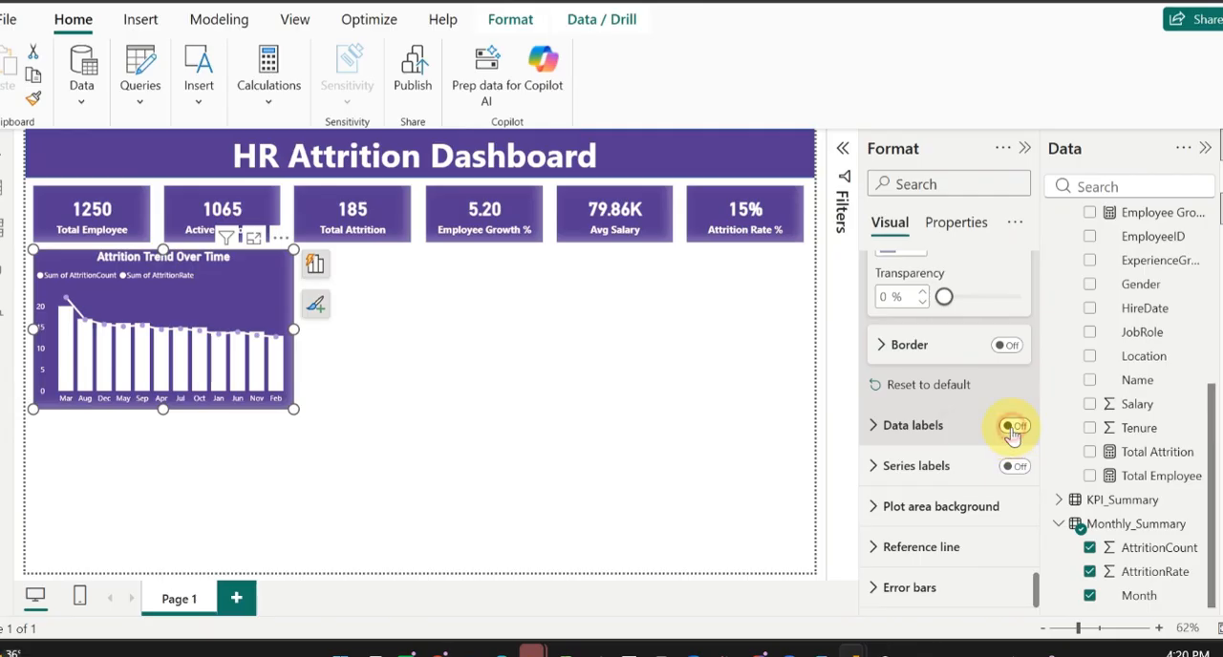
left_click(1013, 426)
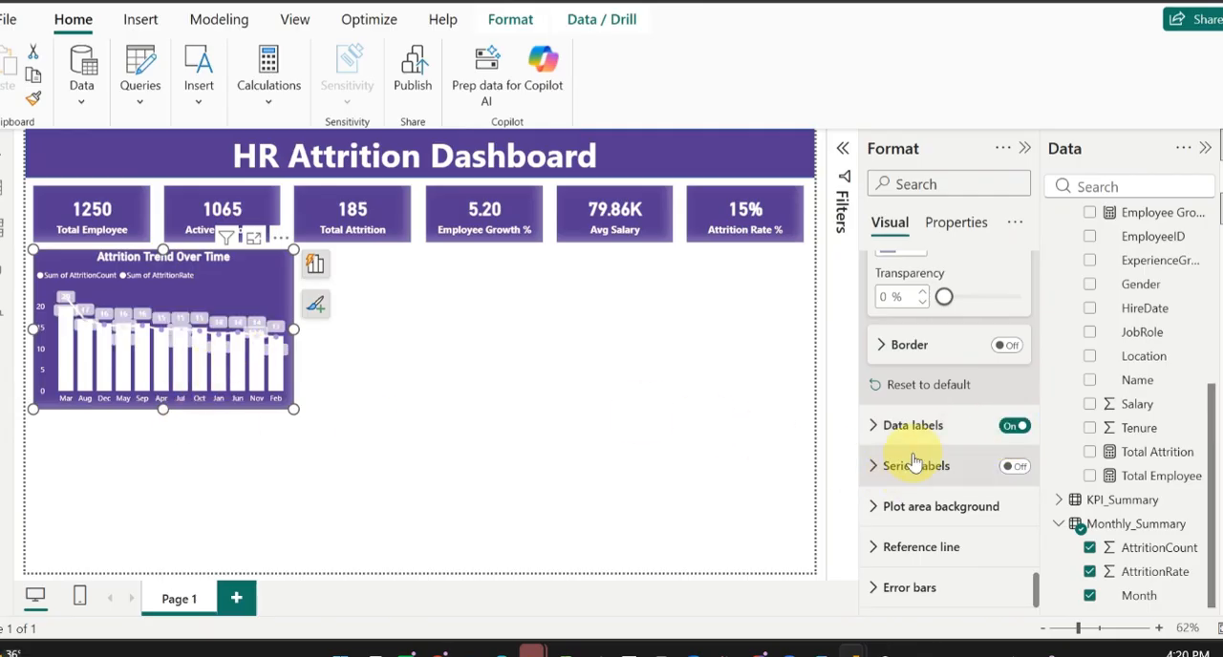
left_click(880, 427)
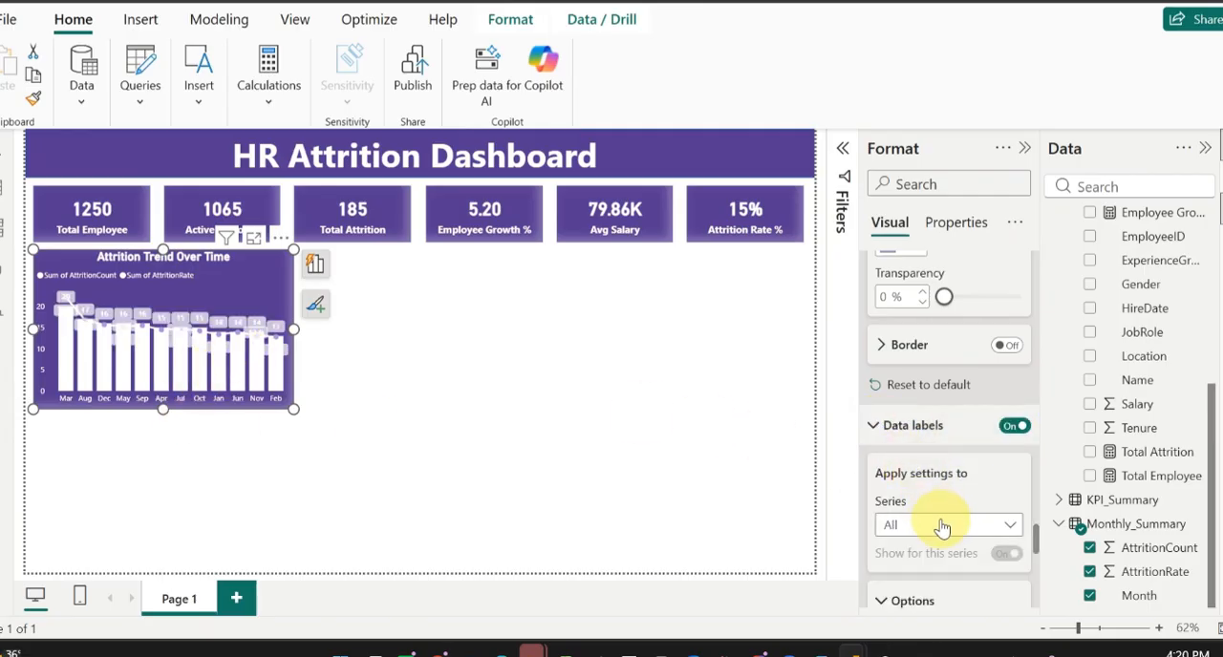
scroll(944, 530, "down", 8)
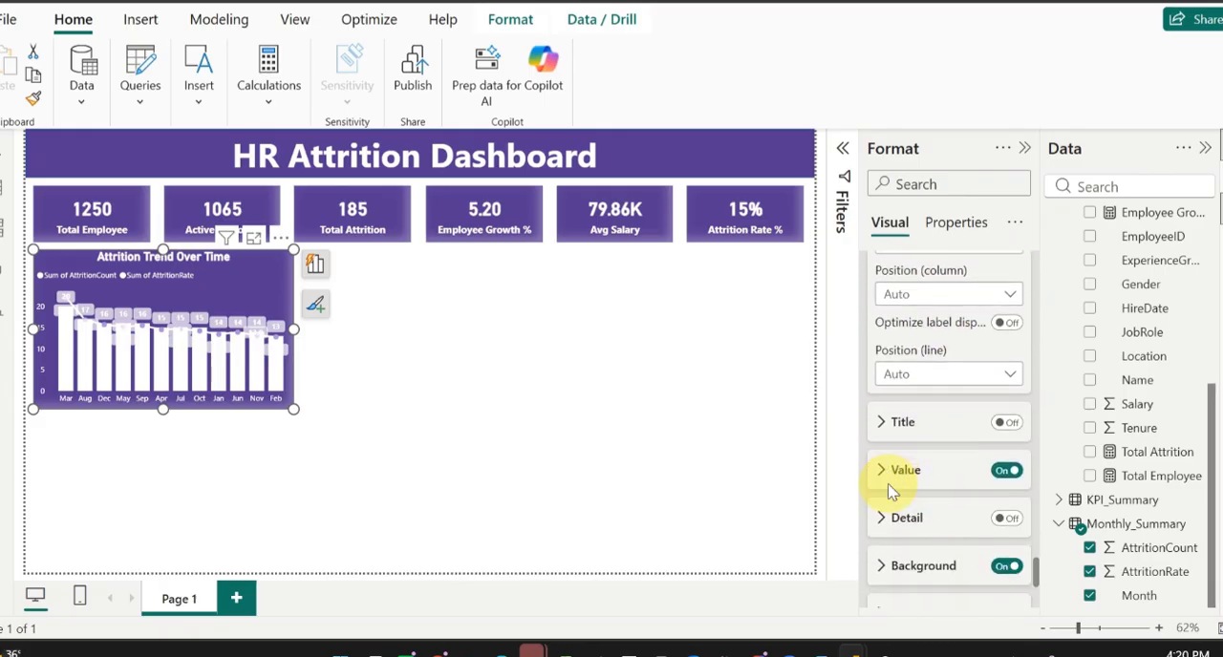
scroll(896, 483, "down", 1)
left_click(883, 528)
scroll(960, 573, "down", 1)
scroll(964, 577, "down", 2)
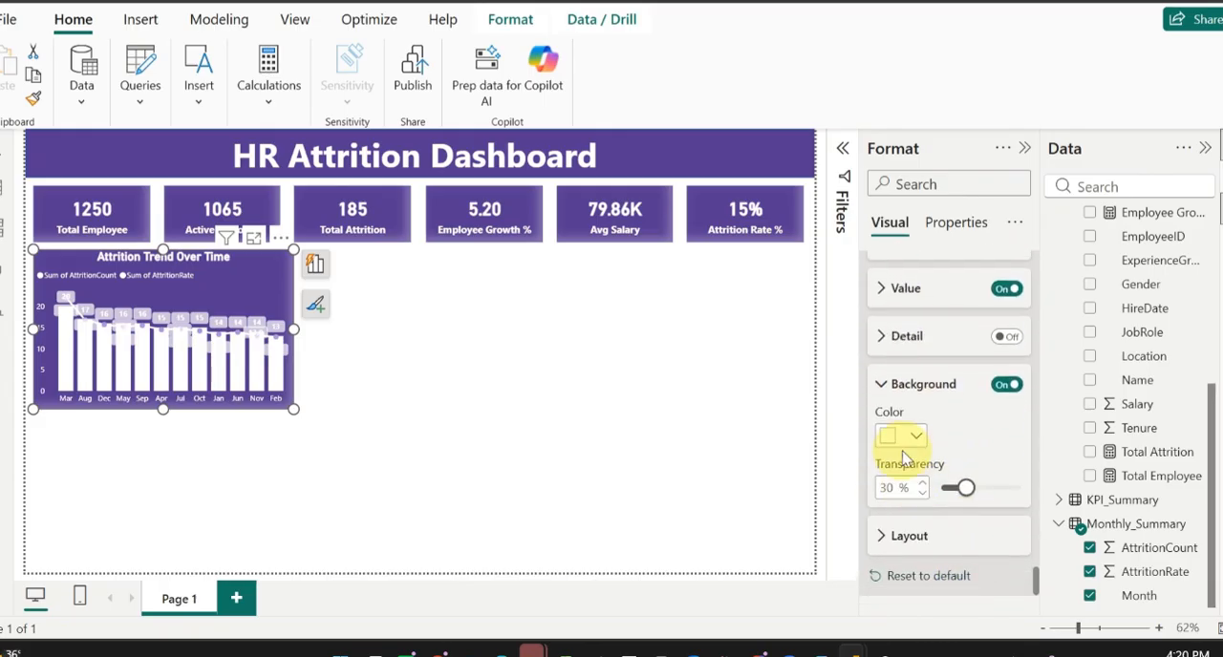
left_click(910, 440)
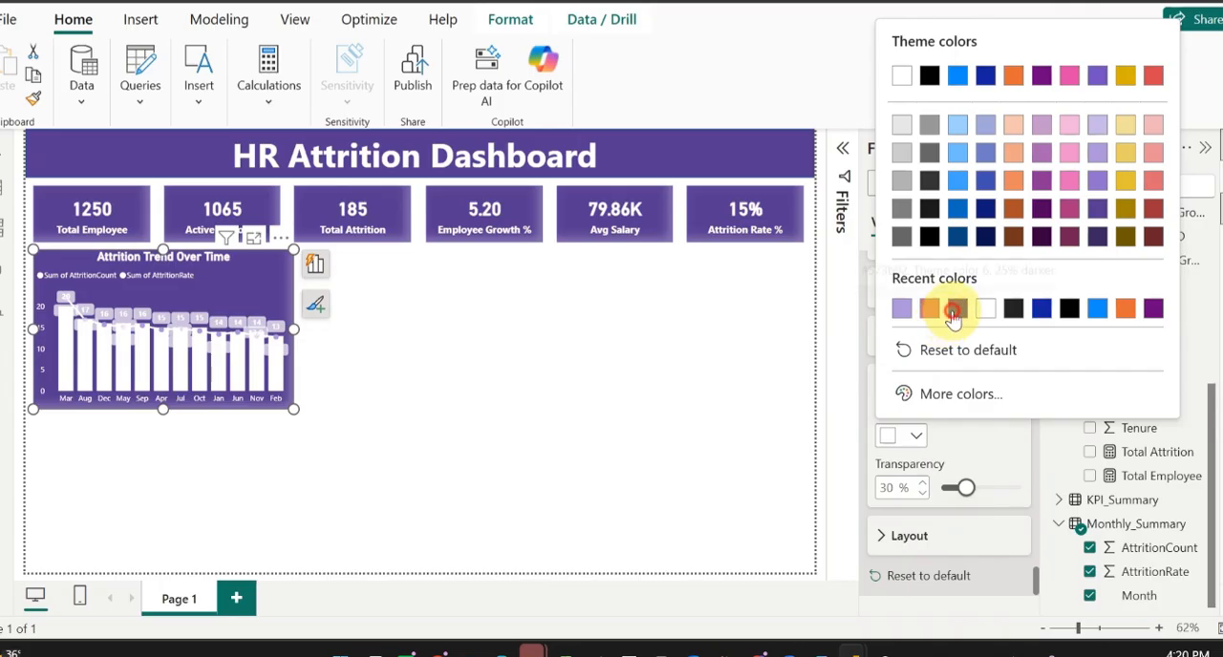
left_click(955, 313)
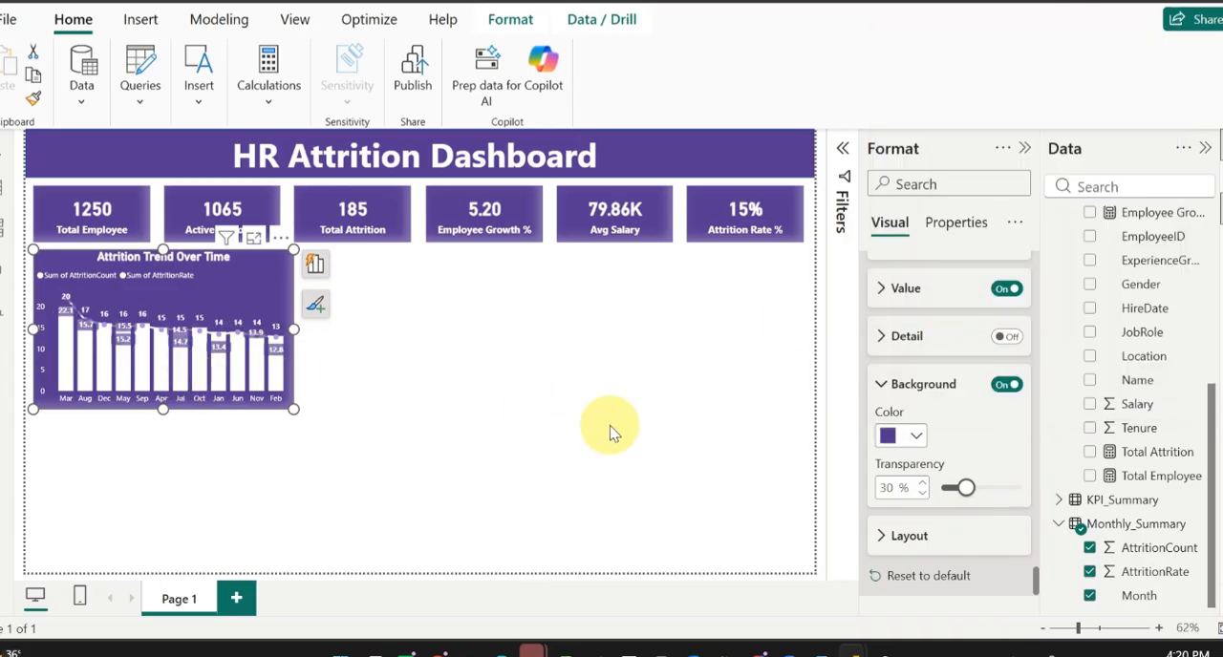
scroll(989, 382, "down", 3)
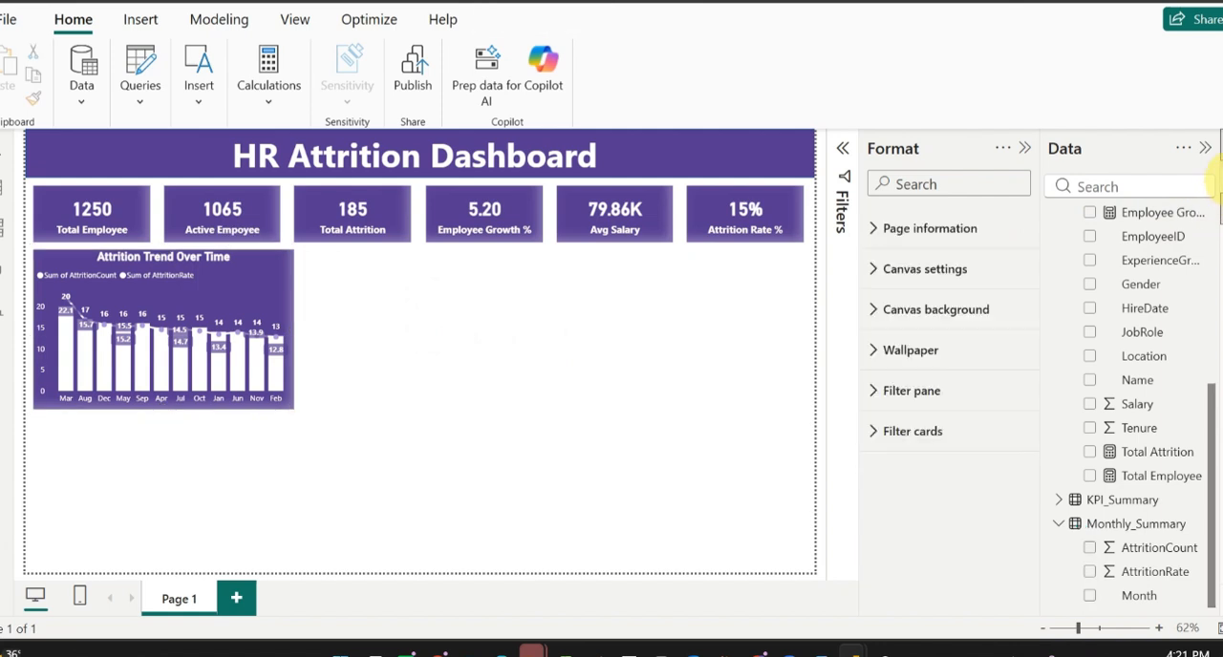
Step: Add a donut chart to the page and place it beside the Attrition Trend Over Time chart at matching height
left_click(1218, 191)
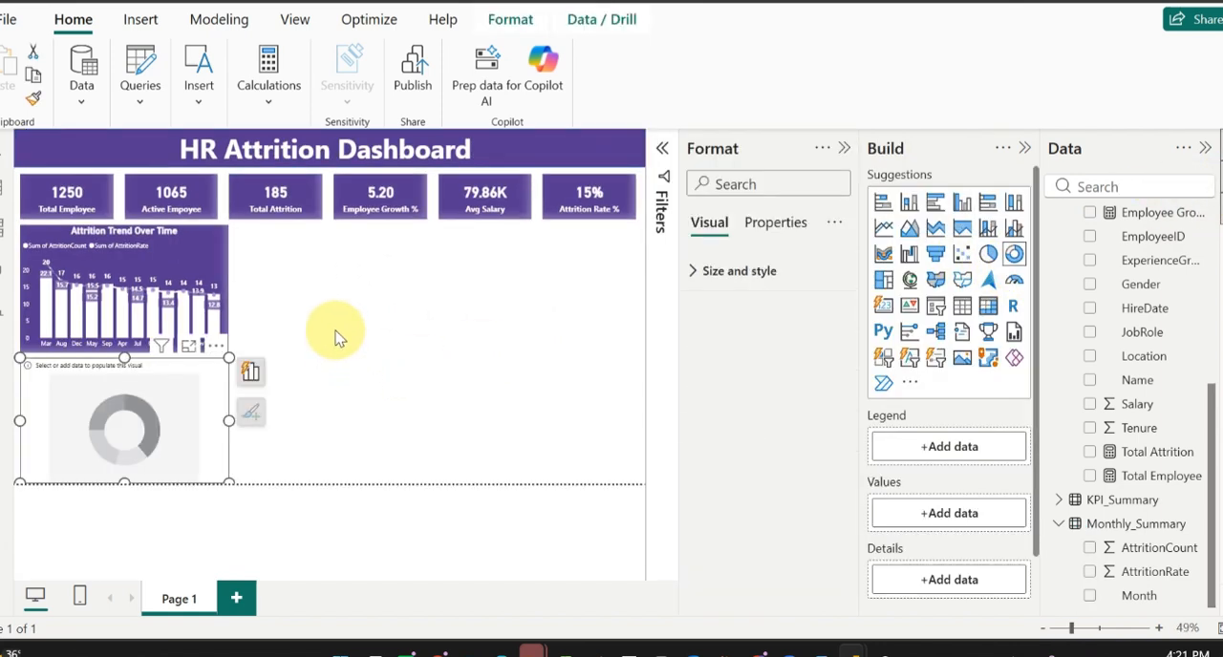
left_click_drag(122, 409, 339, 275)
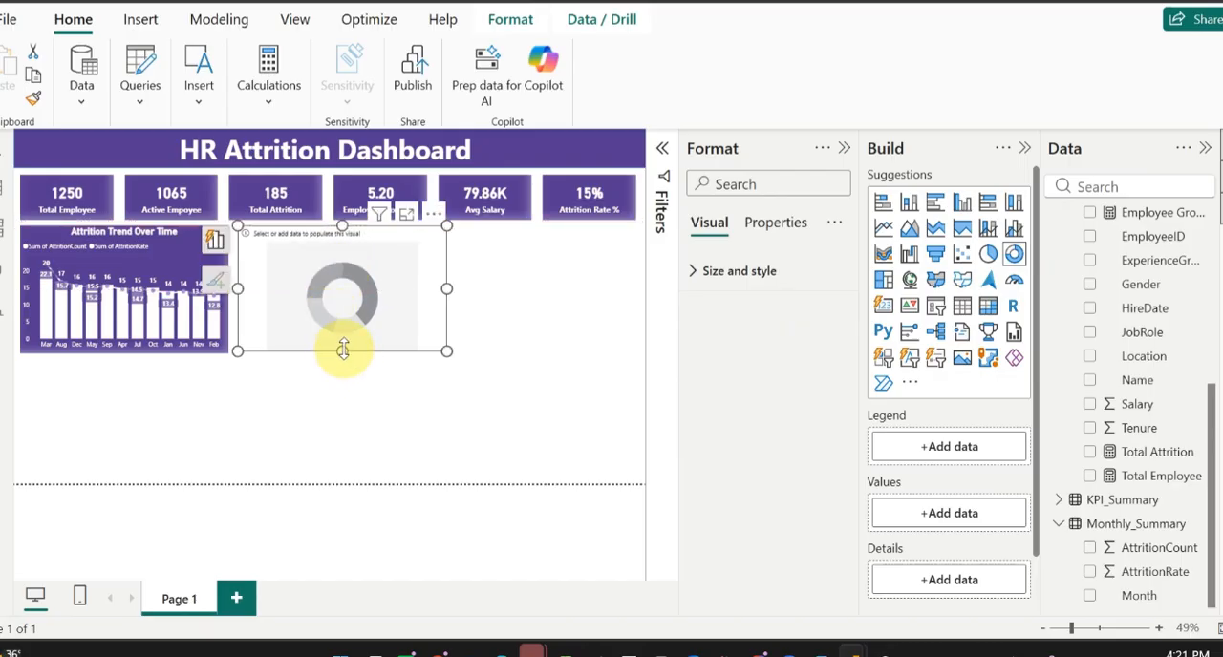
left_click_drag(342, 356, 342, 359)
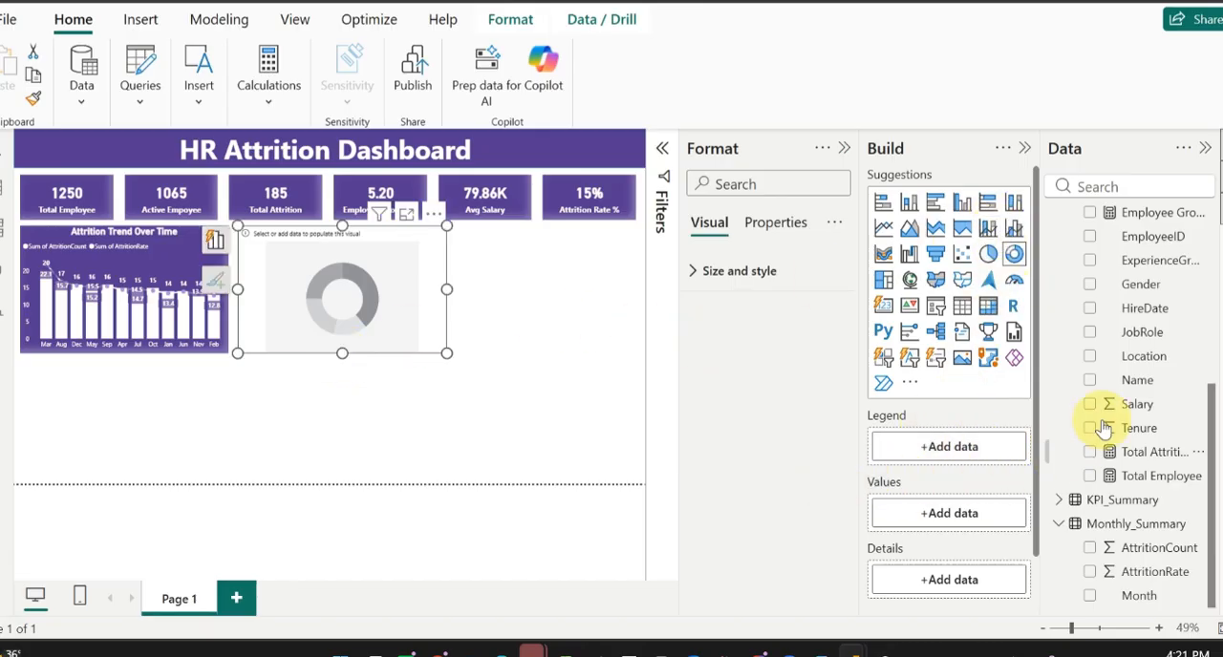
Step: Assign Department to the donut chart's legend and Total Attrition to its values
scroll(1100, 425, "up", 5)
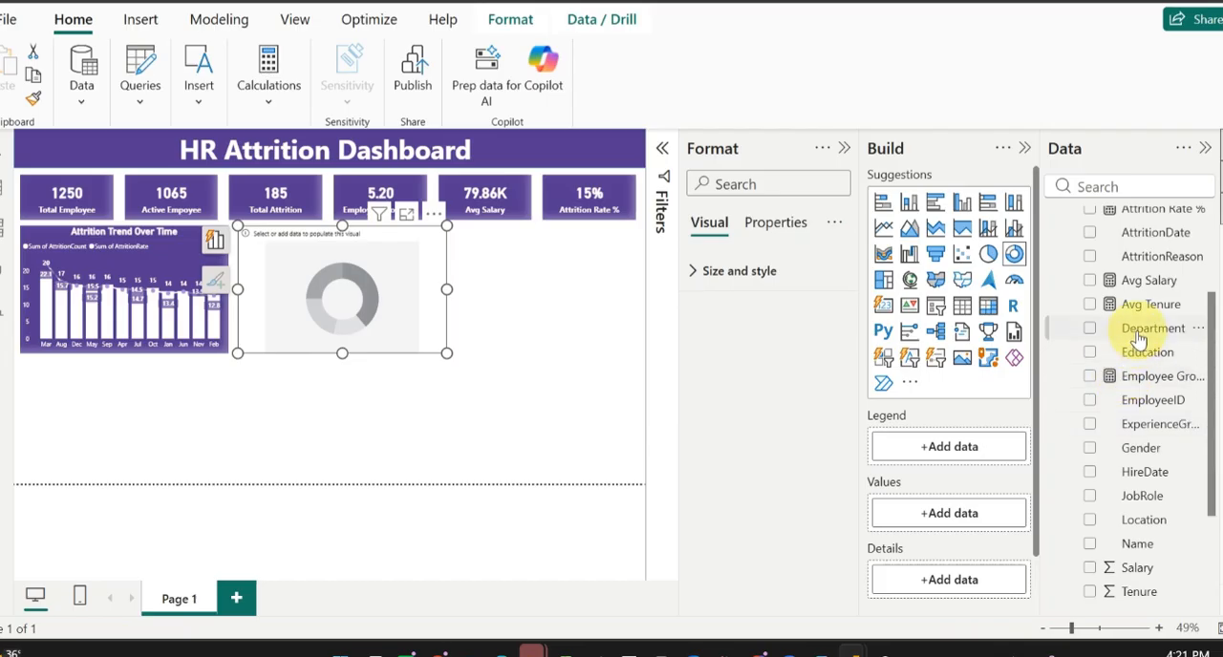
left_click_drag(1141, 329, 955, 454)
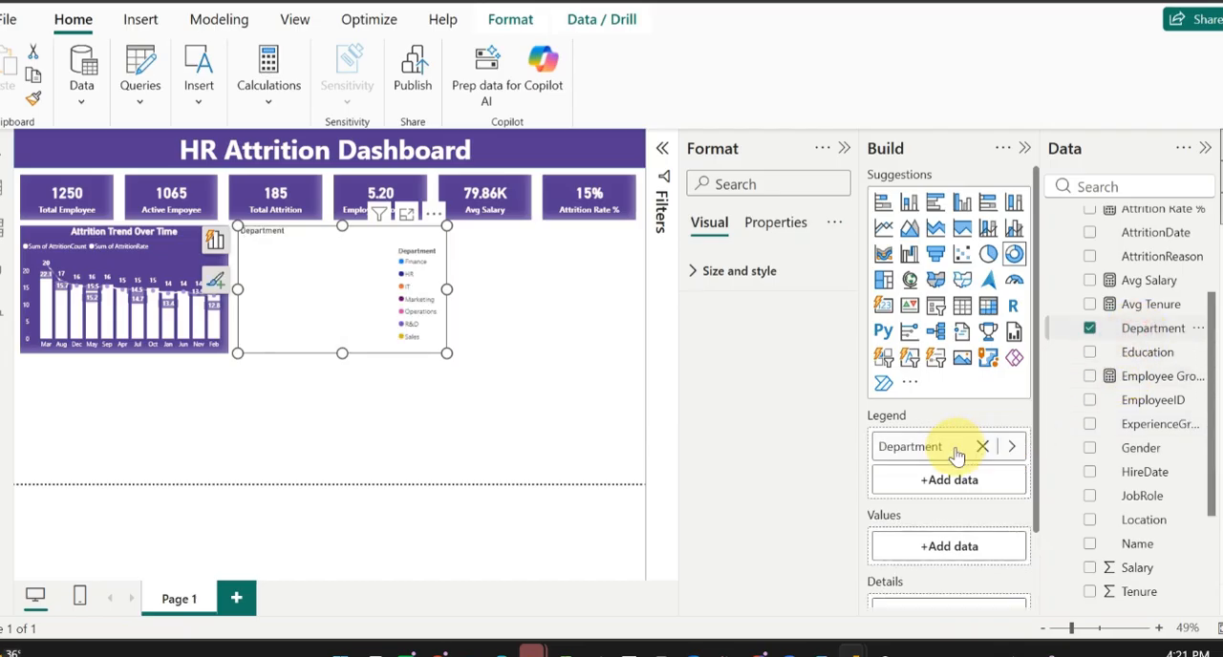
scroll(1119, 530, "down", 4)
scroll(1120, 531, "up", 1)
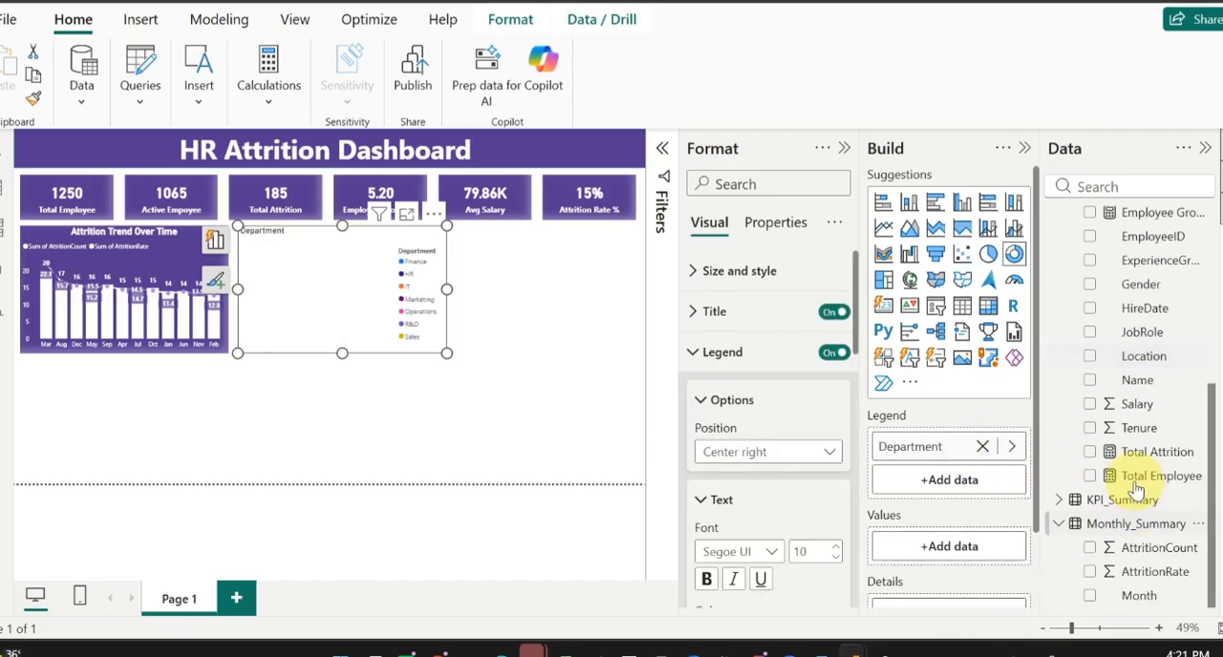
left_click_drag(1142, 451, 975, 554)
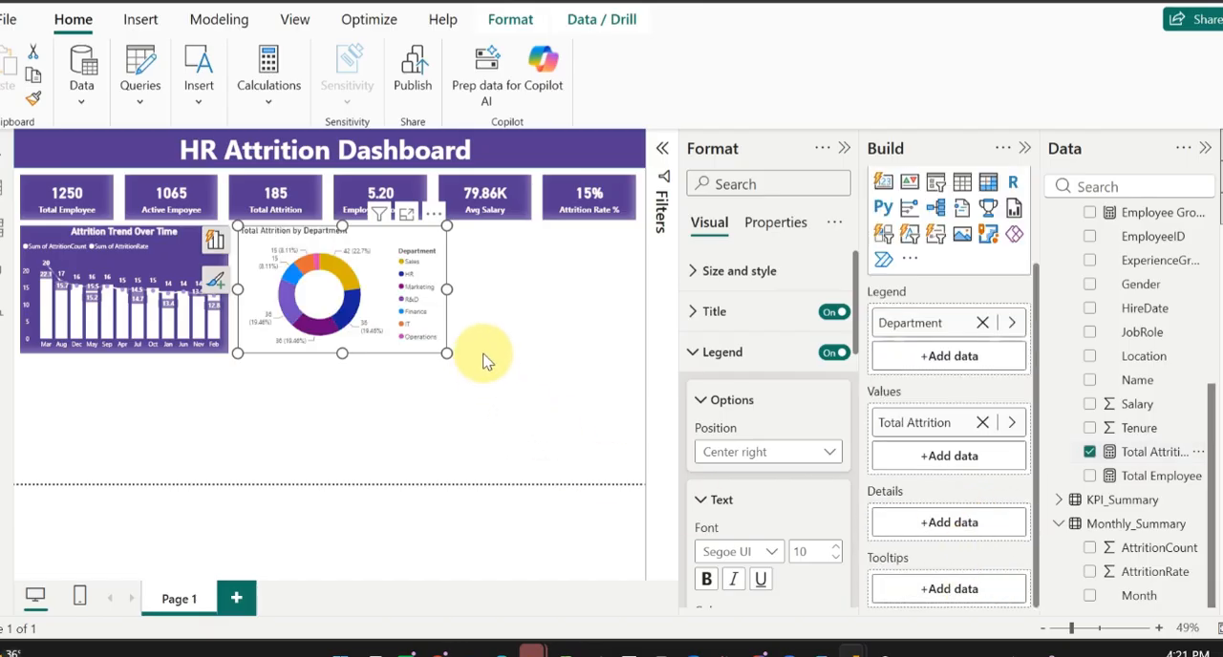
Step: Copy the Attrition Trend Over Time chart's formatting onto the donut chart with Format Painter
left_click(193, 241)
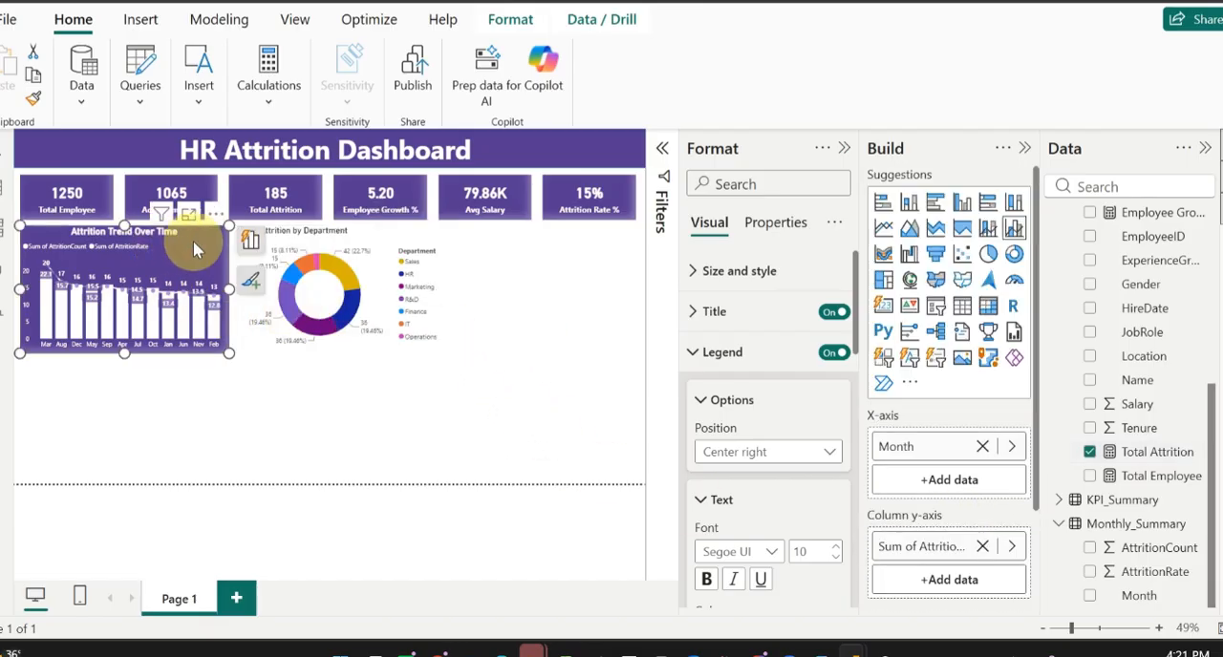
left_click(32, 99)
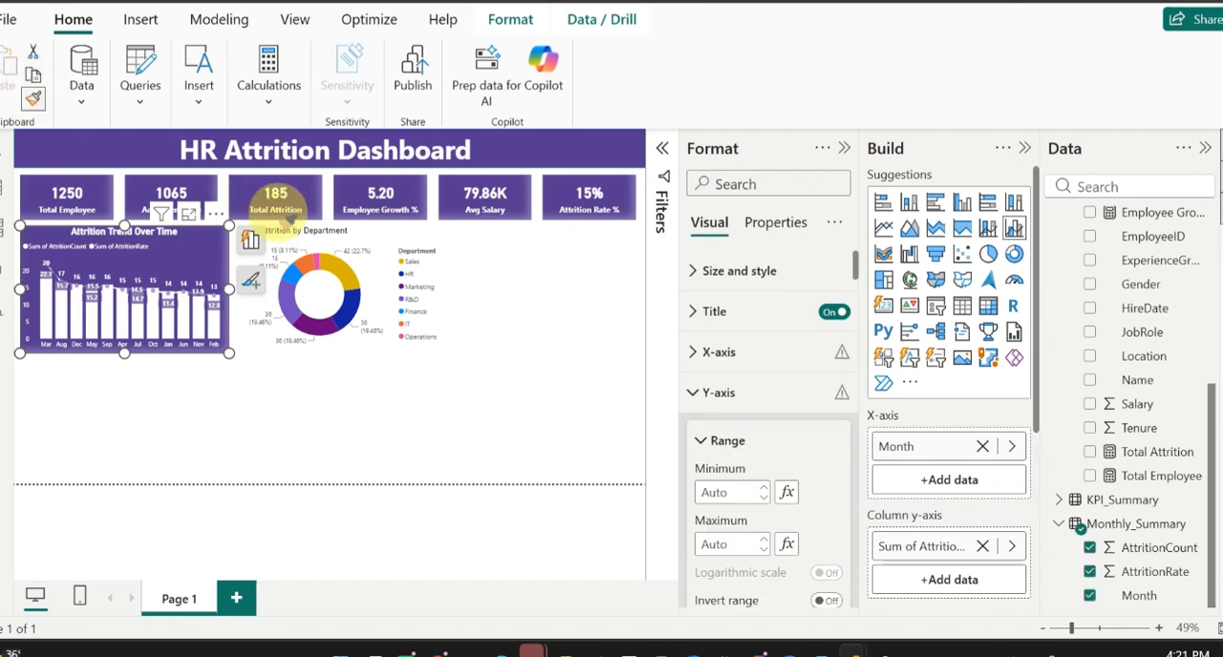
left_click(382, 241)
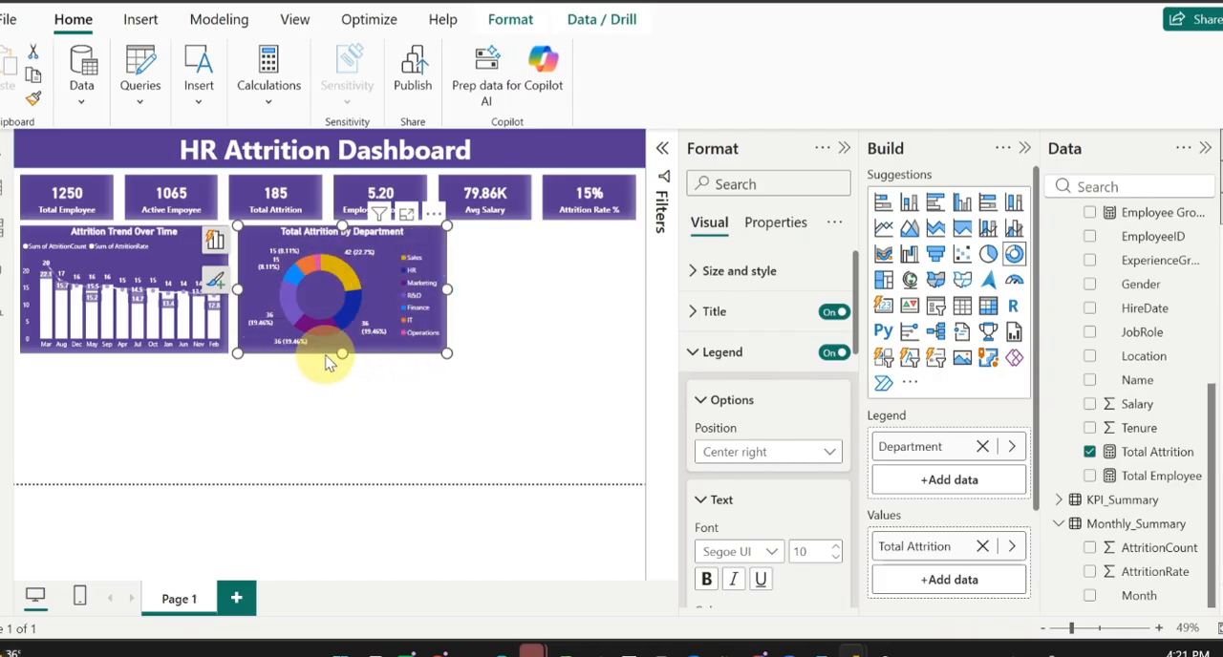
Step: Set the color of the Sales slice in the donut chart to white
left_click(712, 352)
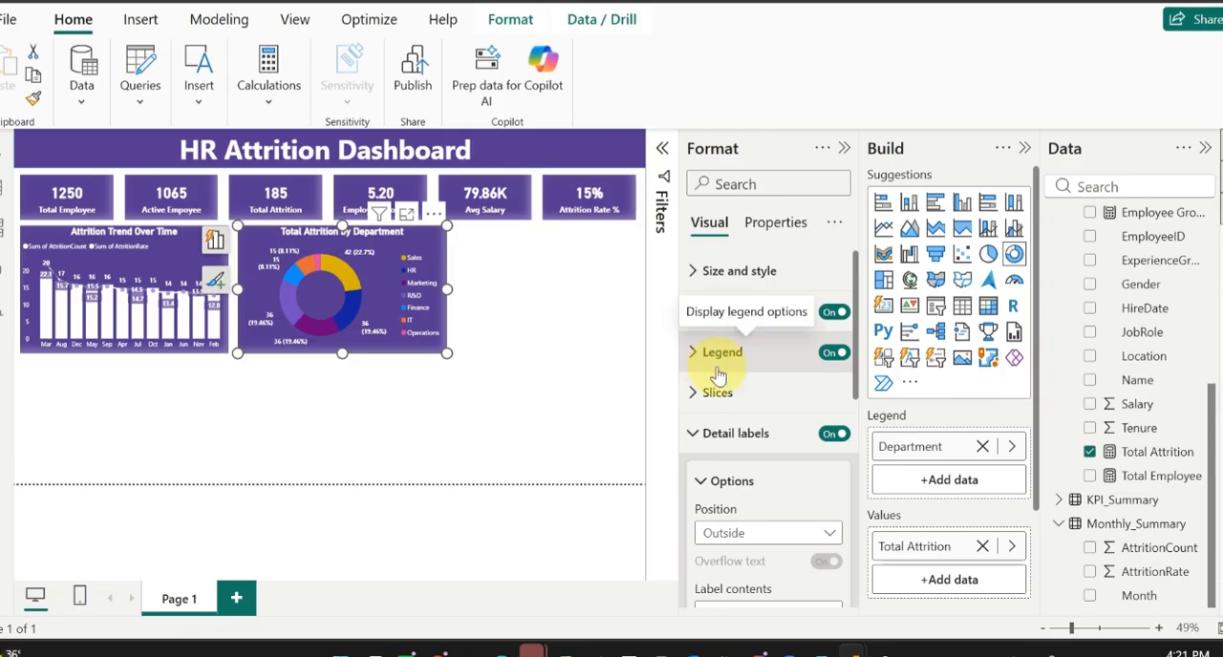
left_click(717, 395)
scroll(764, 465, "down", 3)
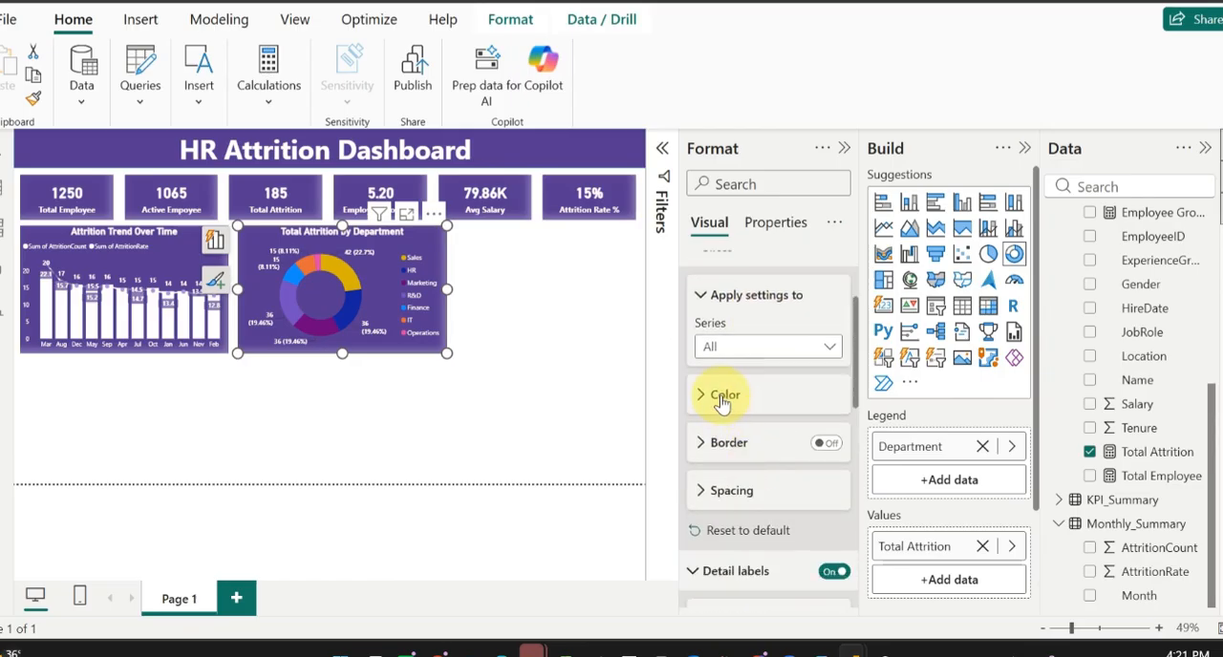
left_click(805, 347)
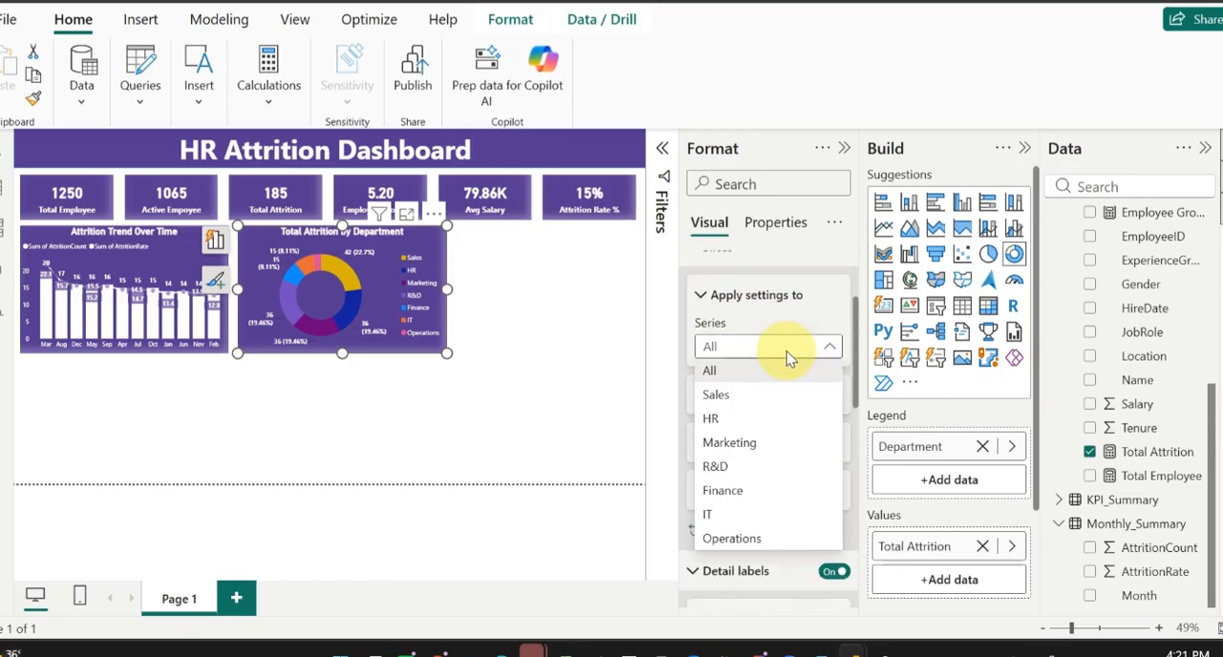
left_click(719, 394)
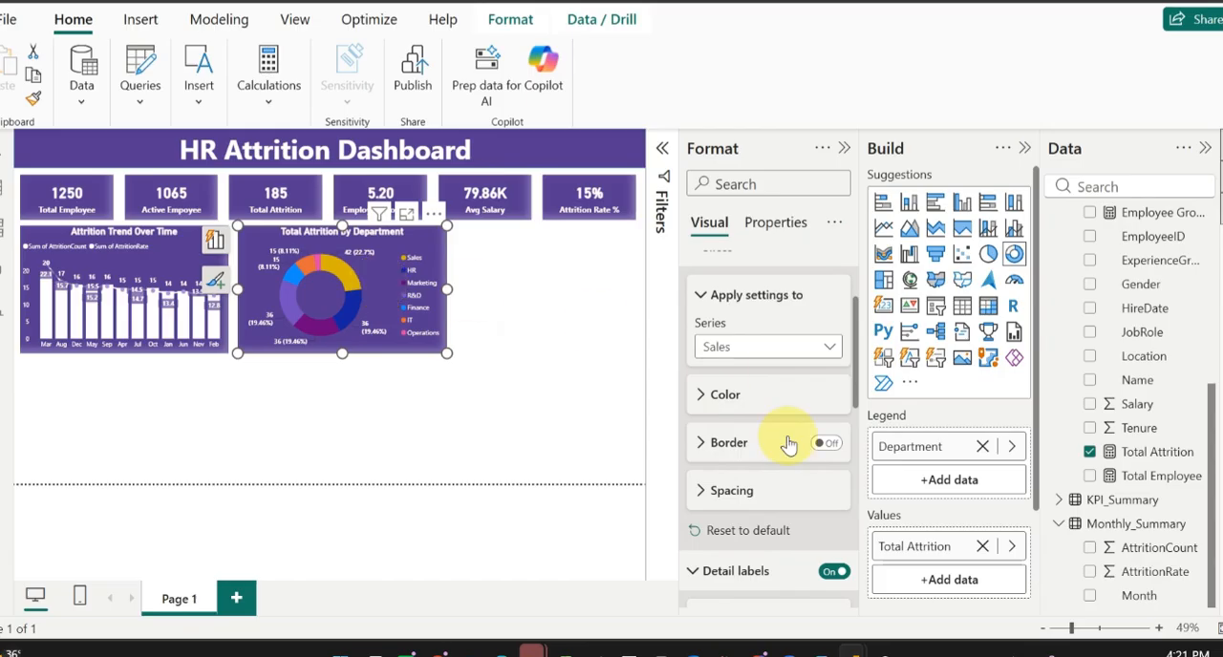
left_click(722, 398)
left_click(736, 448)
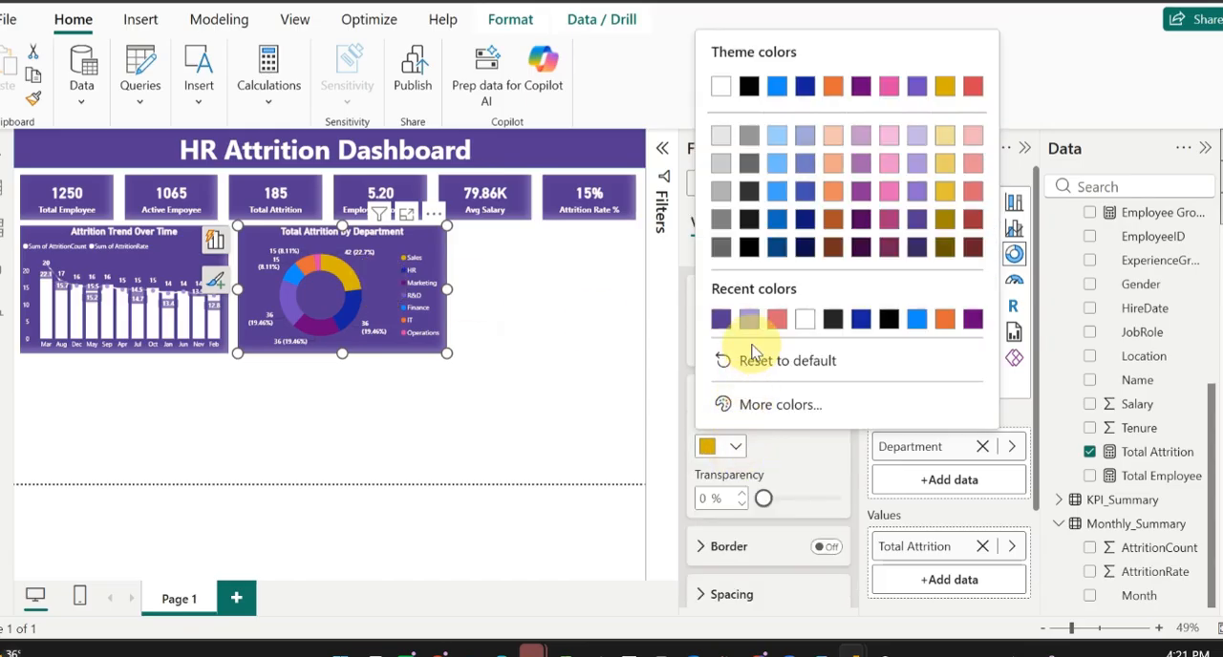
left_click(802, 320)
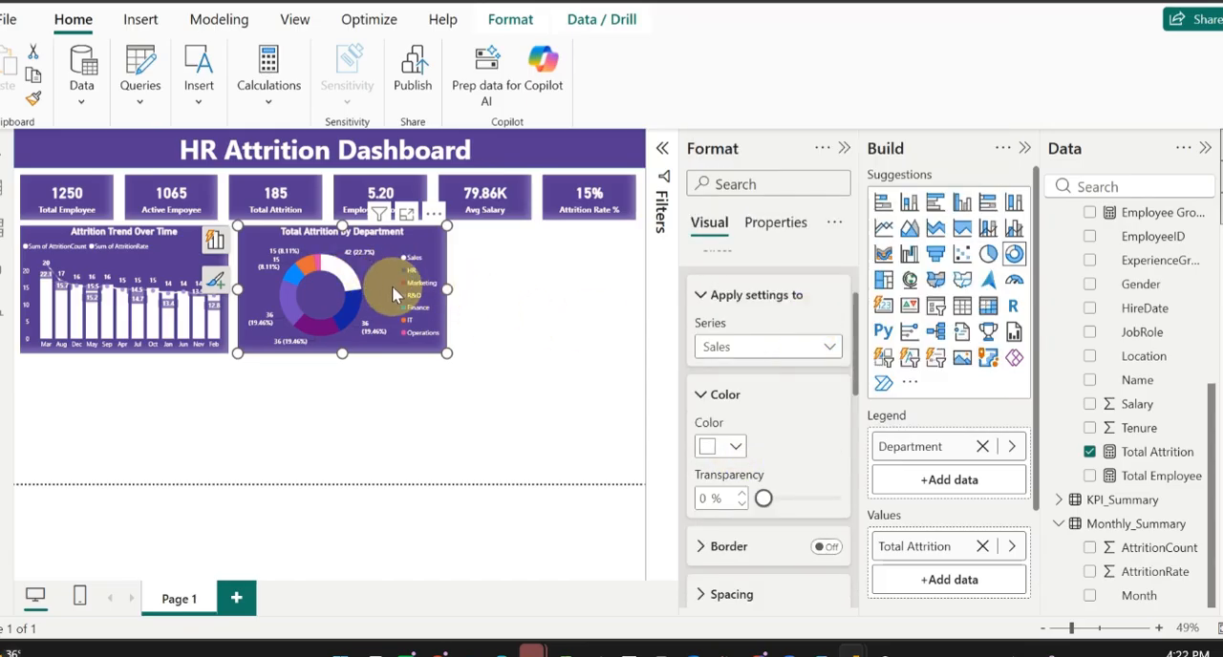
Step: Set the color of the HR slice in the Total Attrition by Department donut chart to a medium purple shade
left_click(774, 348)
left_click(732, 392)
left_click(736, 447)
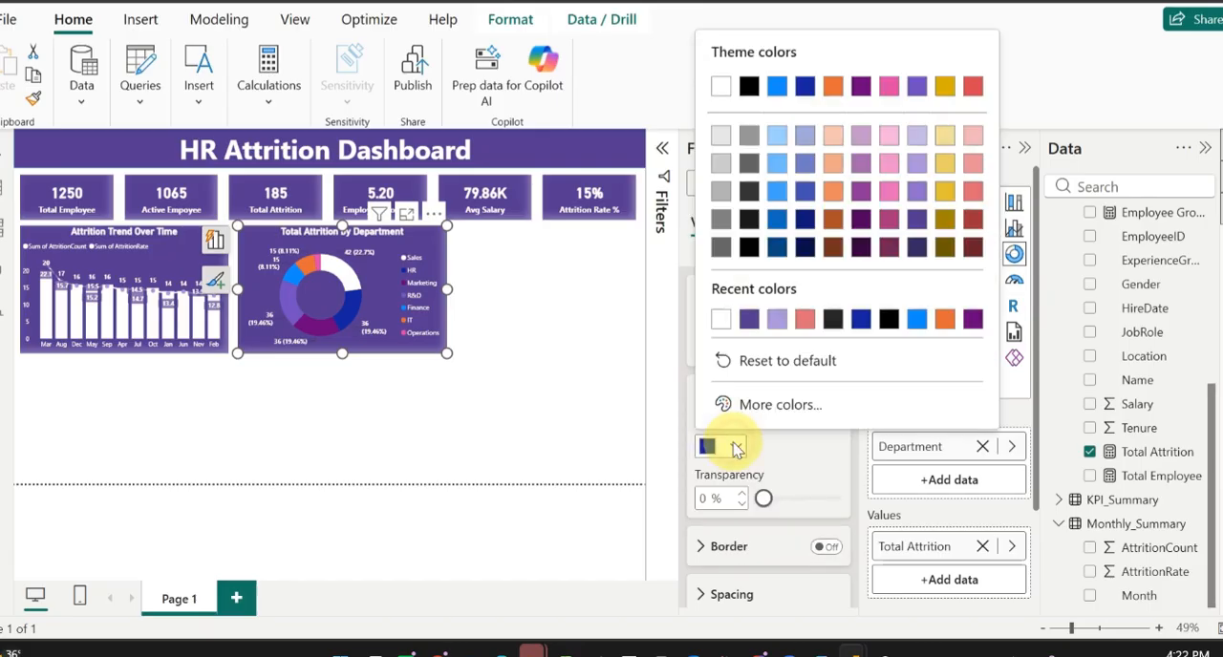
left_click(917, 192)
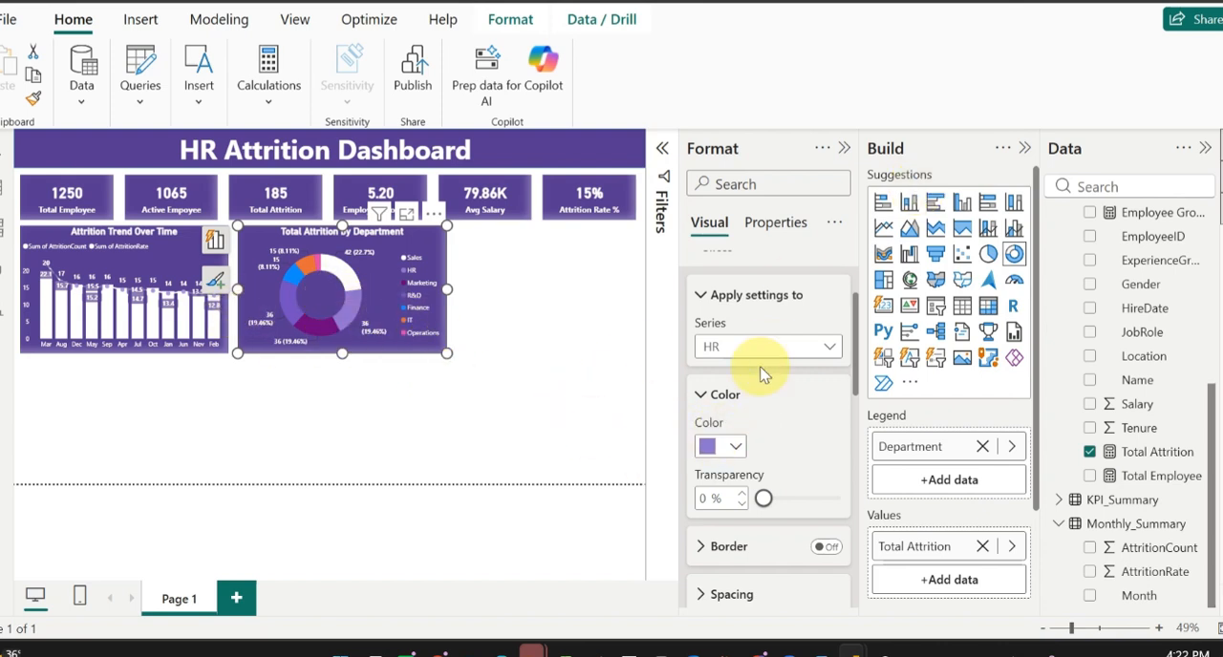
Step: Set the color of the Marketing slice in the donut chart to medium gray
left_click(783, 346)
left_click(740, 439)
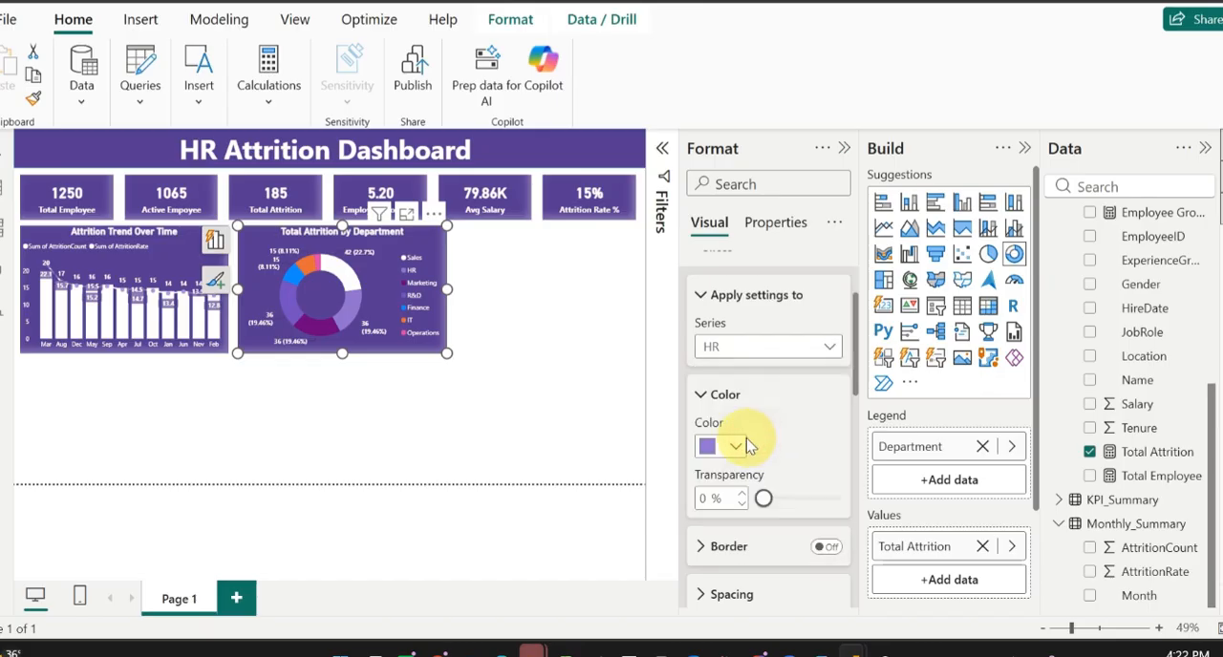
left_click(723, 454)
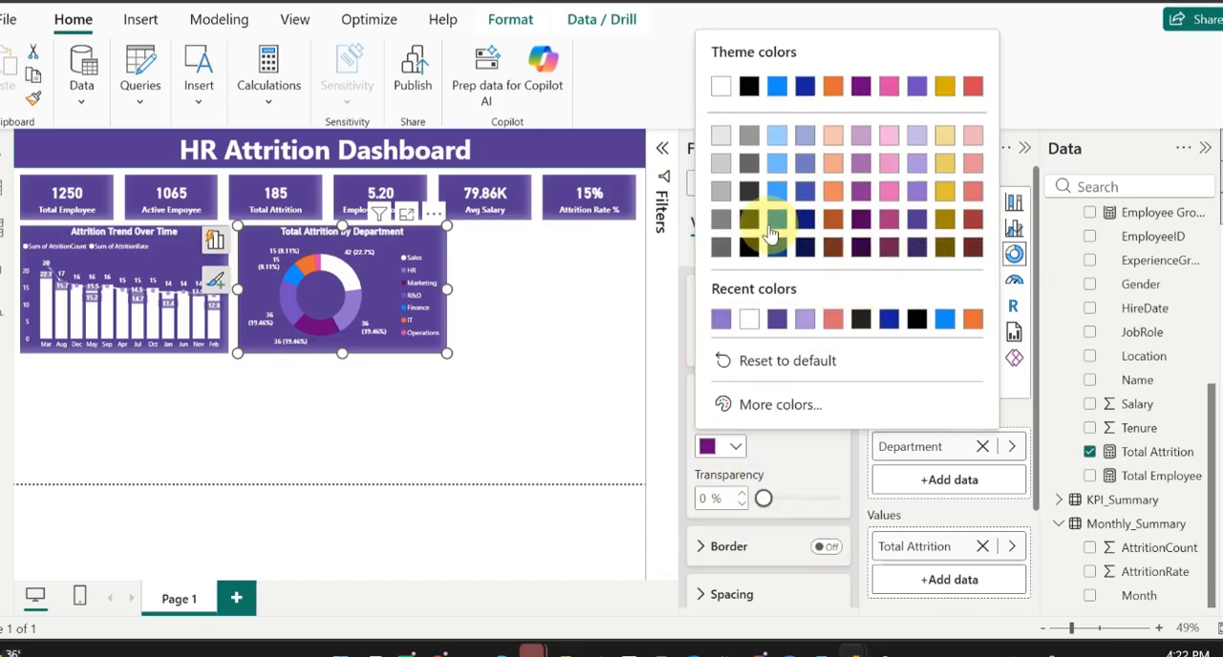
left_click(723, 193)
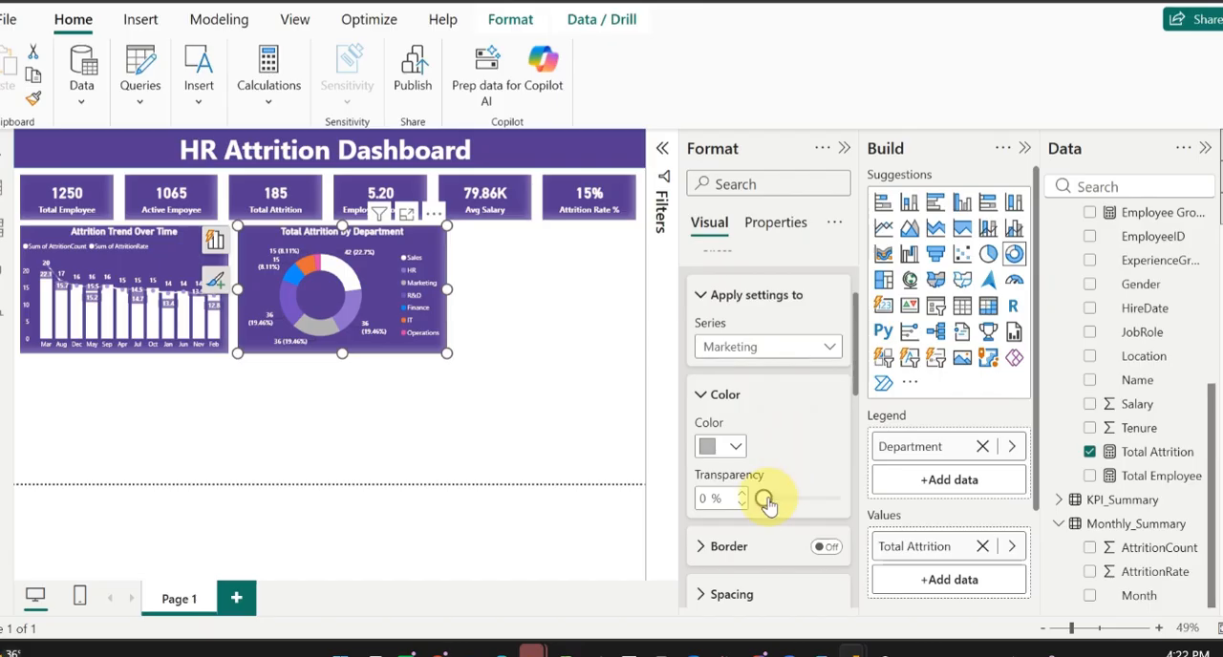
Step: Set the color of the Finance slice in the donut chart to the lightest gray shade of white
left_click(818, 352)
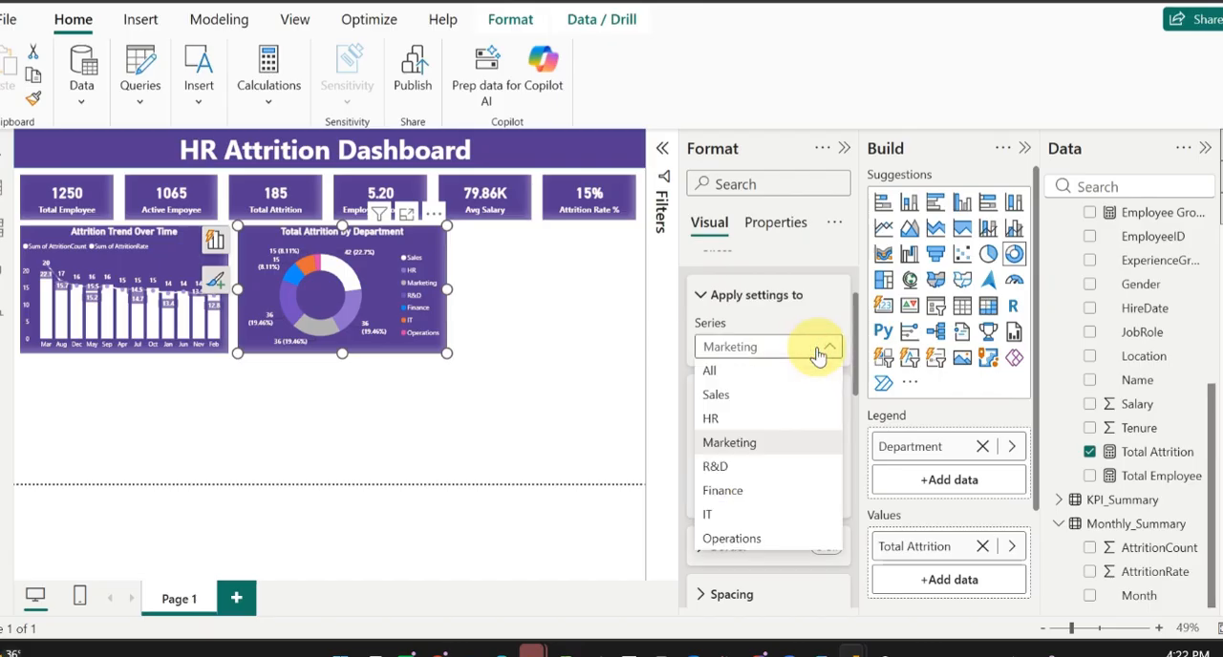
left_click(739, 493)
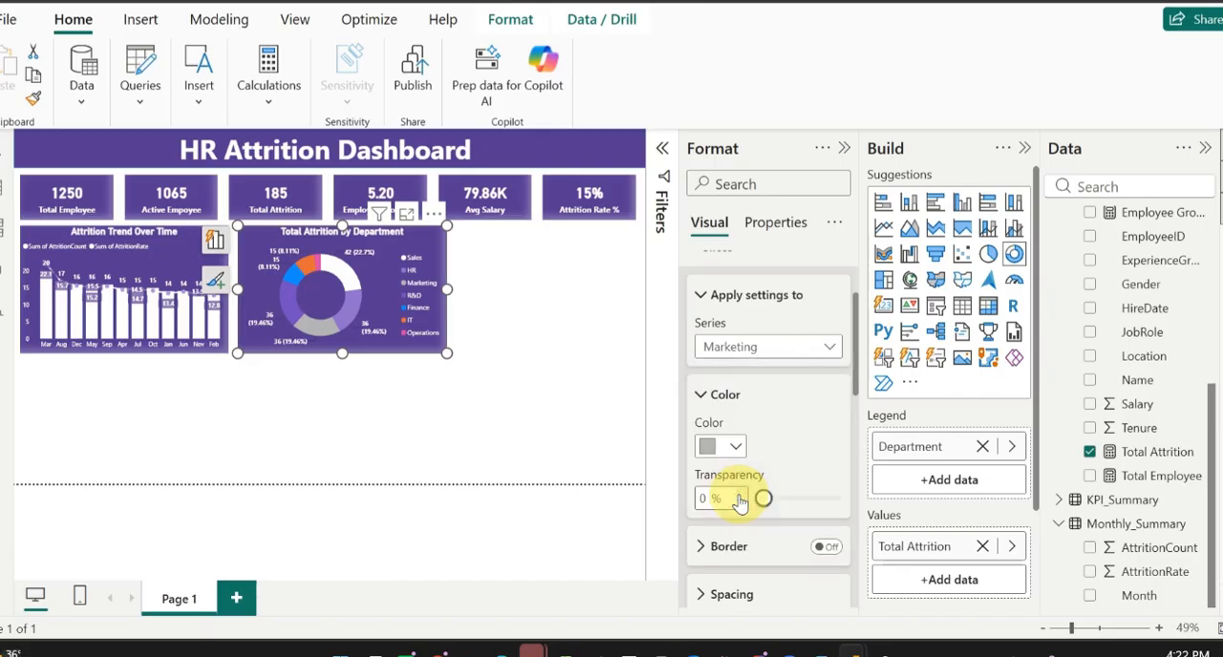
left_click(734, 447)
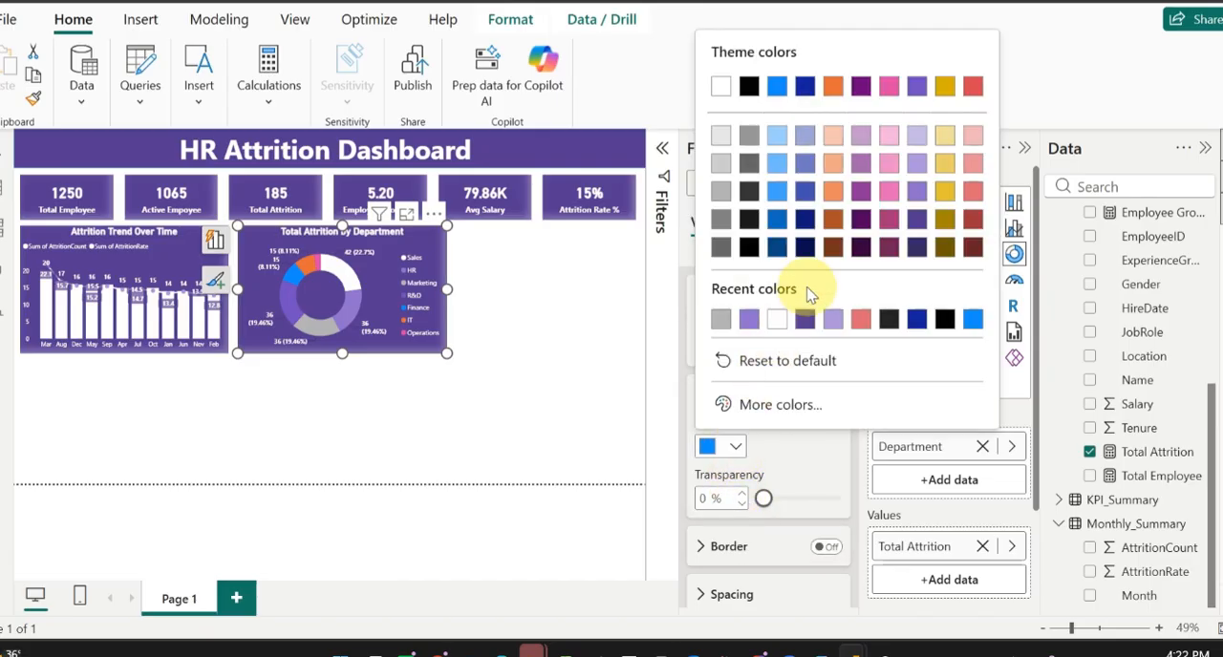
left_click(722, 139)
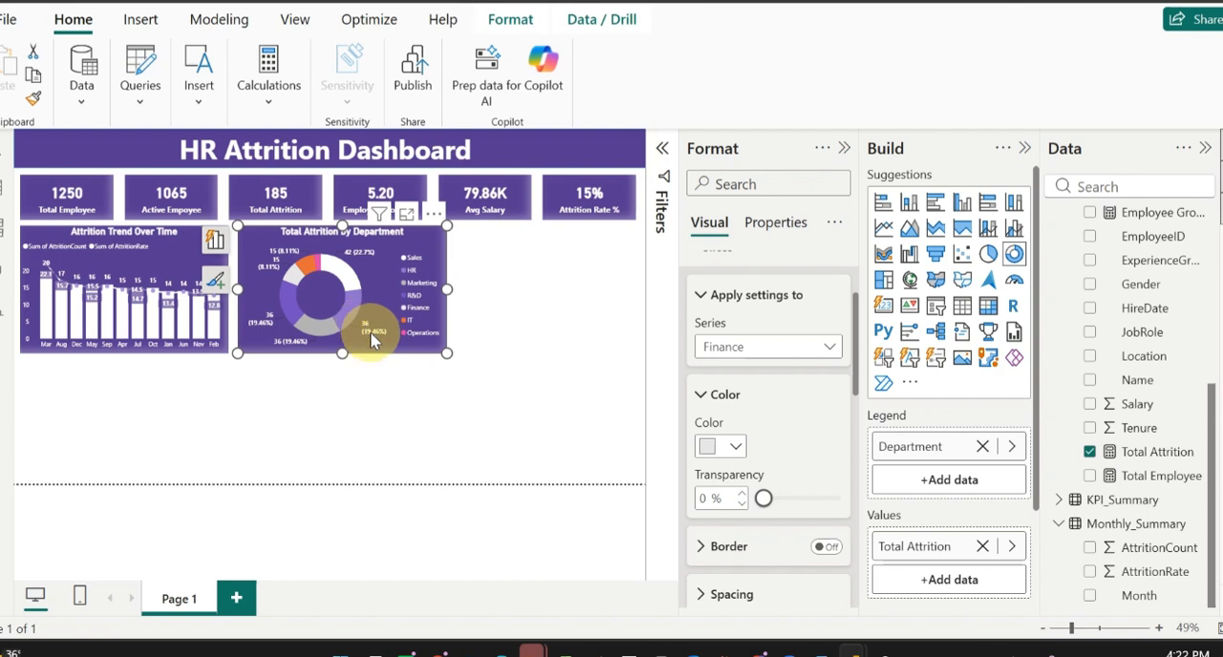
mouse_move(370, 344)
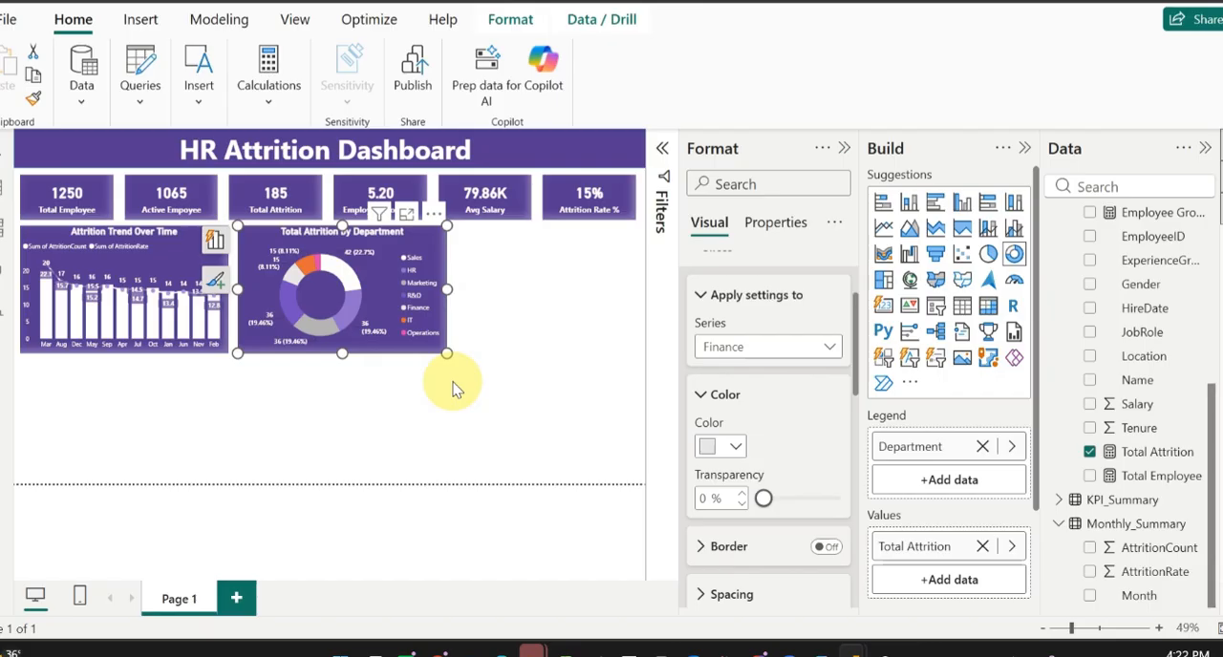
Step: Add a clustered bar chart and fit it into the space to the right of the donut chart at matching height
left_click(538, 287)
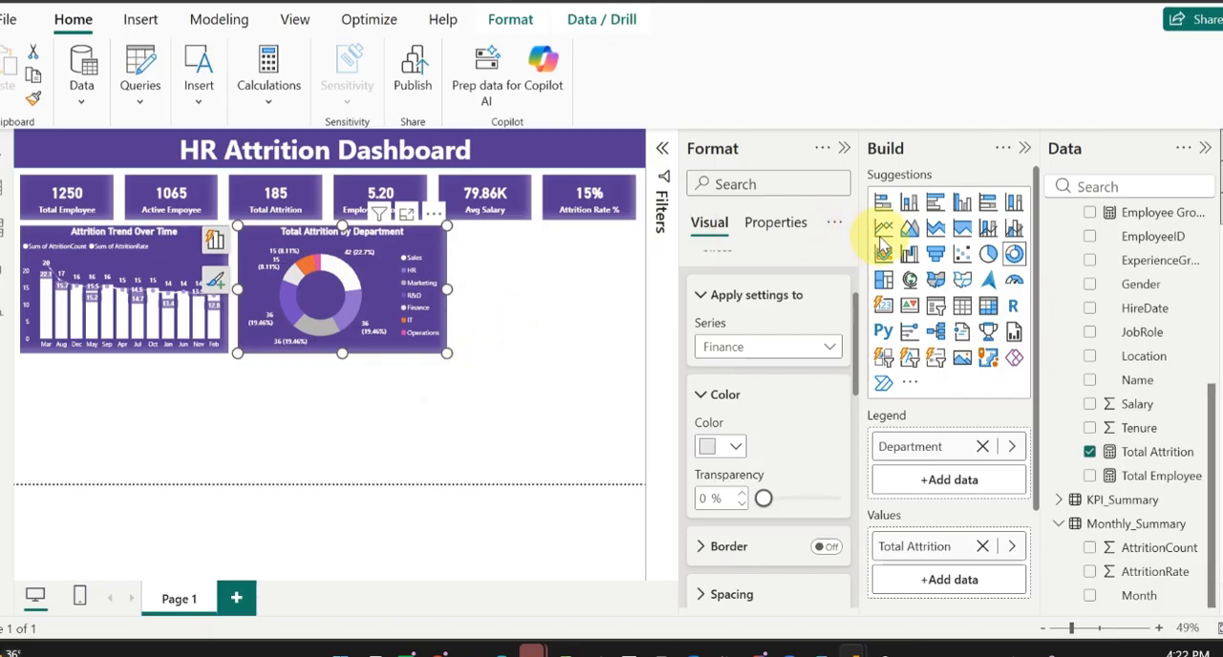
left_click(935, 207)
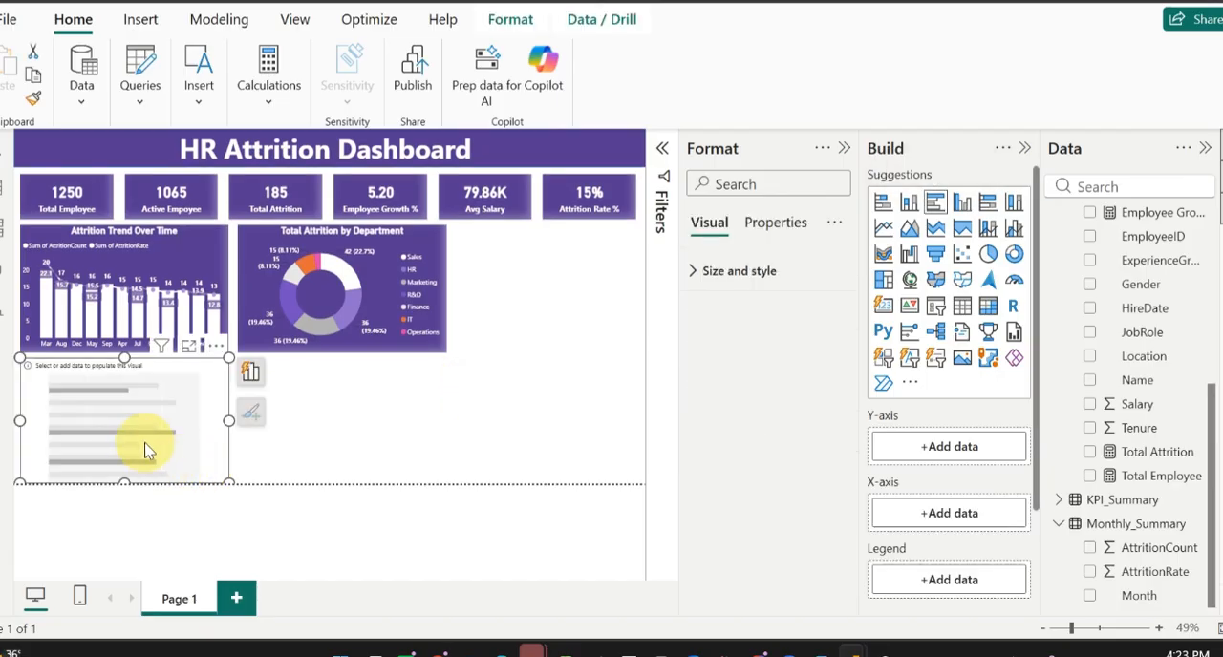
left_click_drag(196, 435, 550, 306)
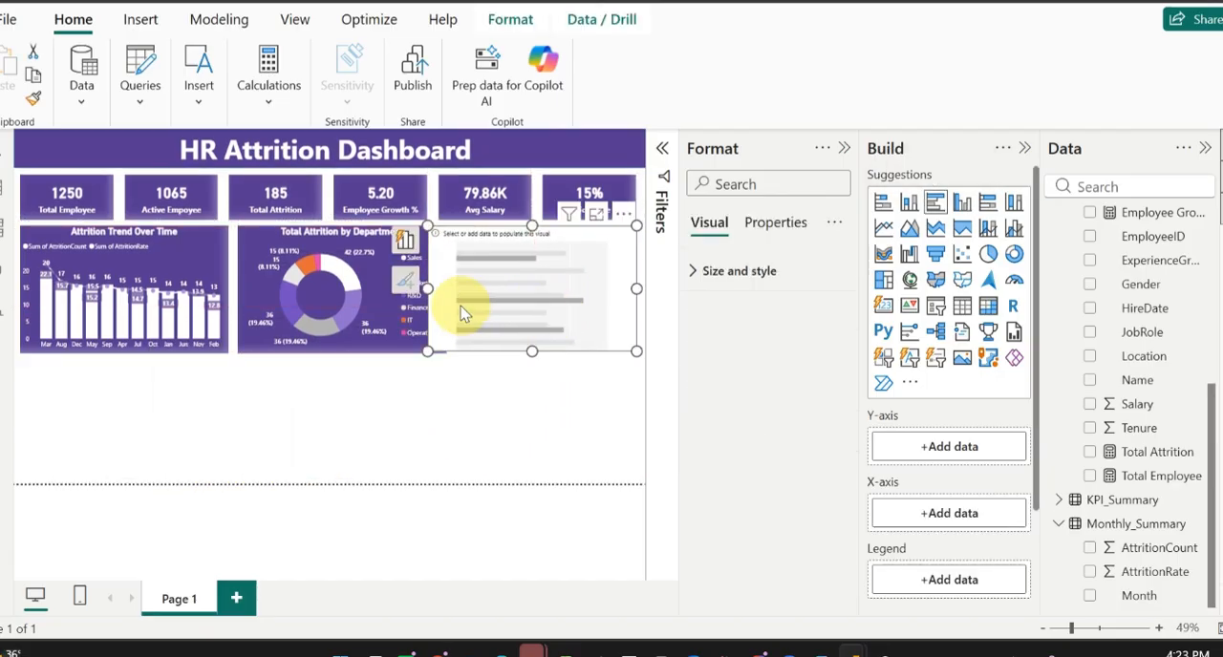
left_click_drag(425, 288, 451, 284)
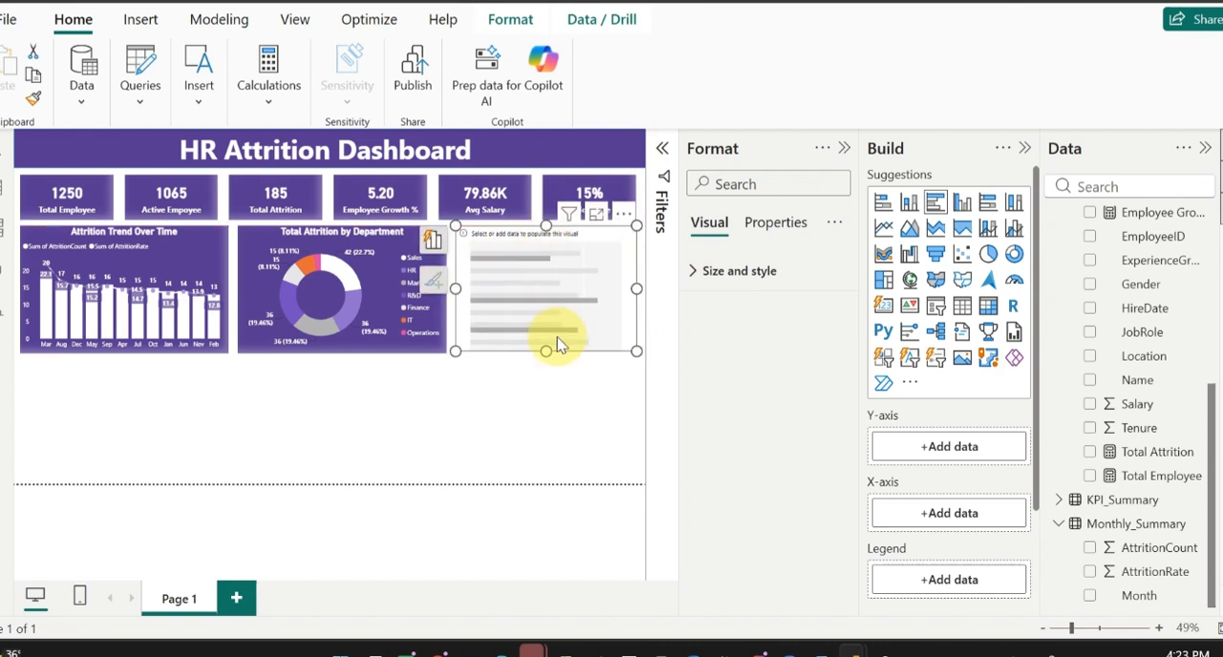
mouse_move(548, 346)
left_mouse_down()
mouse_move(548, 359)
mouse_move(548, 348)
left_mouse_up()
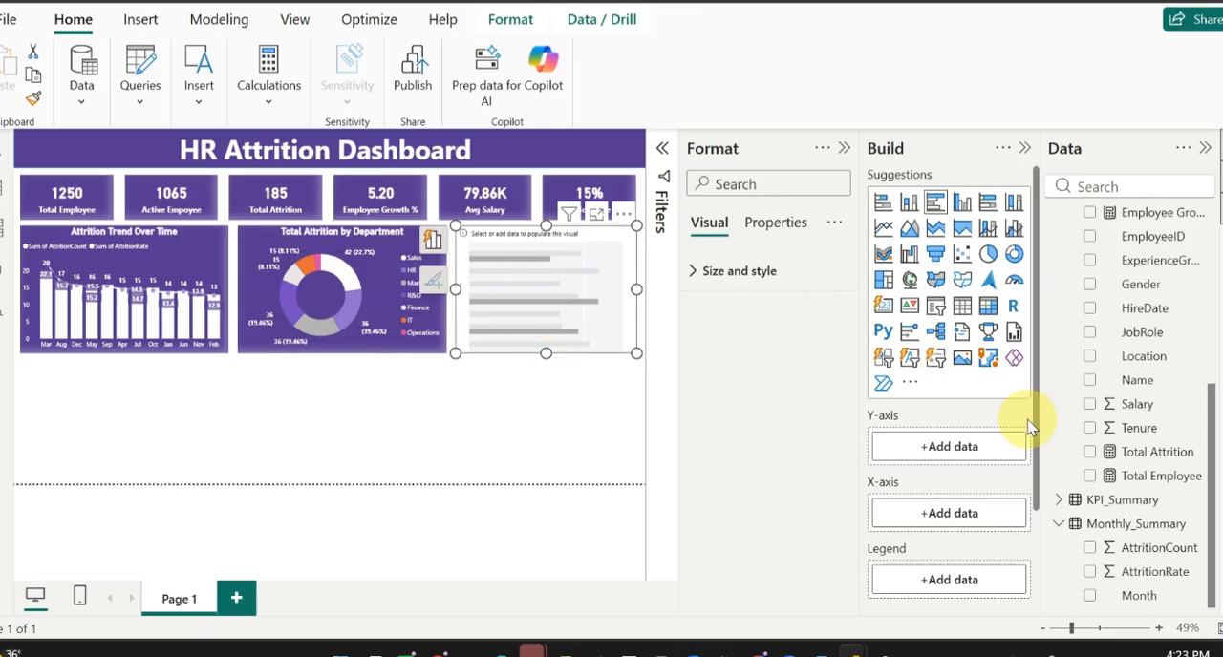
Step: Assign JobRole to the bar chart's Y-axis and Total Attrition to its X-axis
left_click_drag(1159, 339, 975, 450)
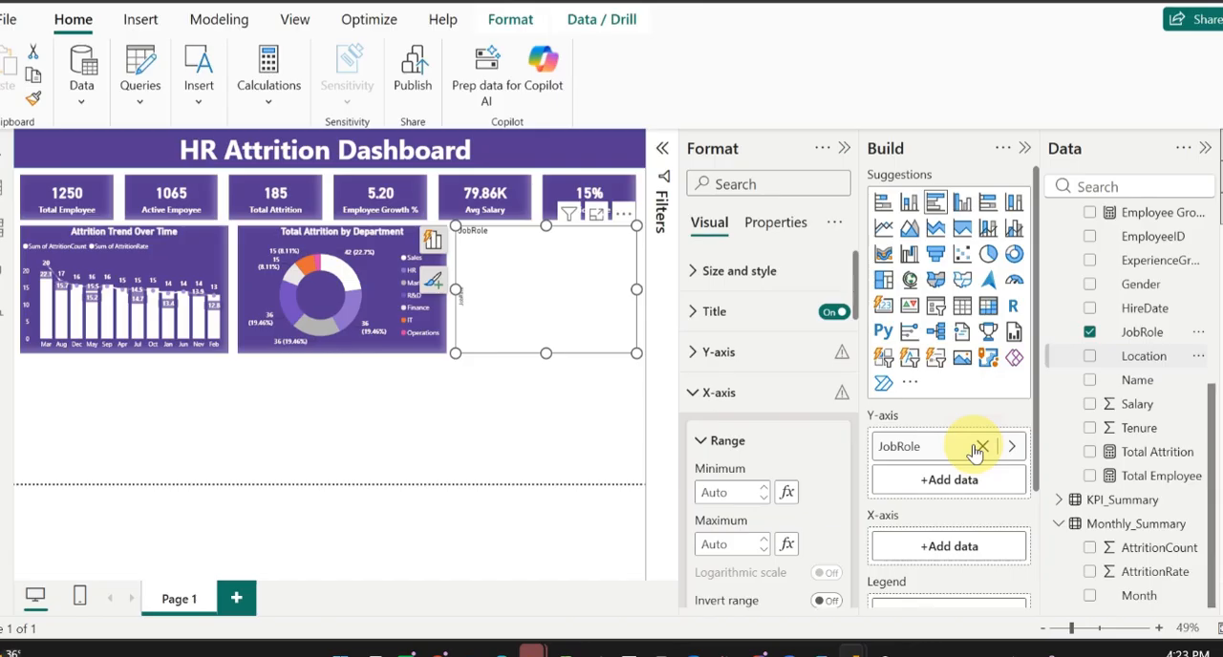
scroll(955, 492, "down", 1)
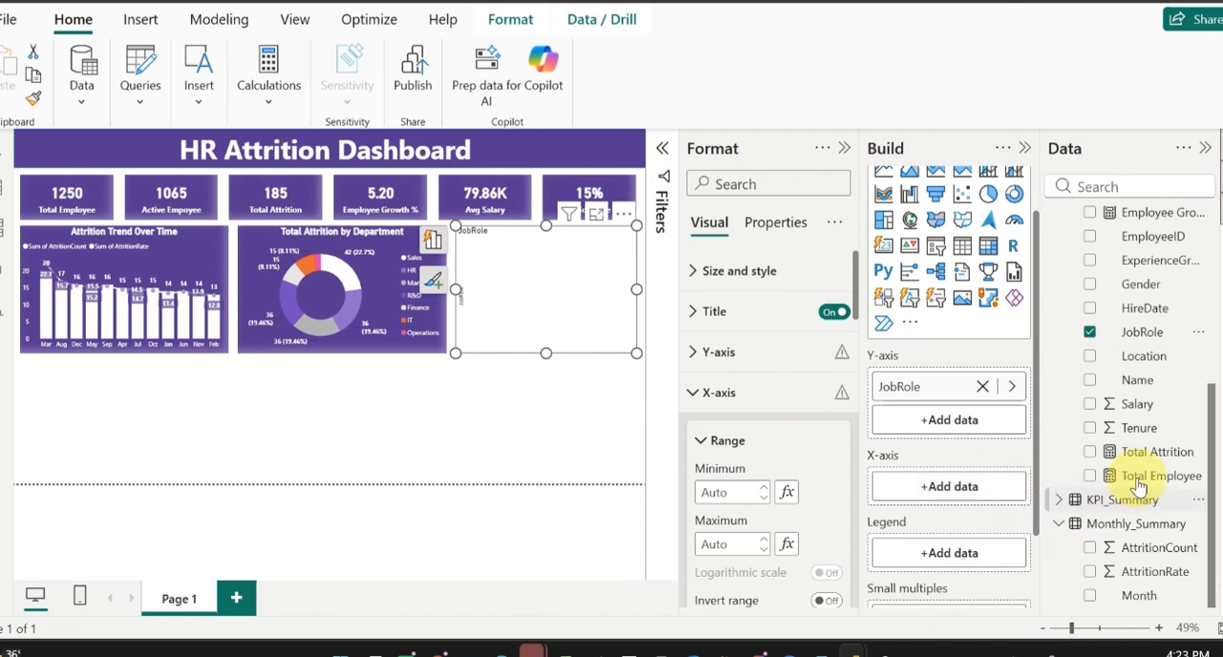
left_click_drag(1151, 453, 973, 491)
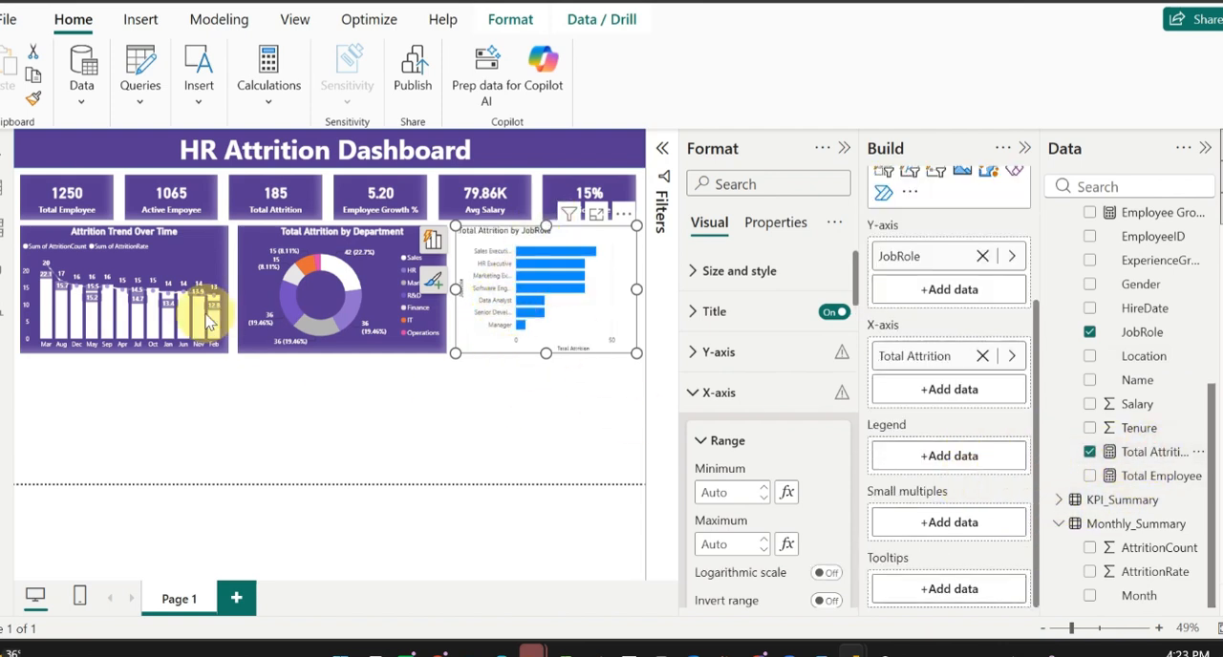
Step: Copy the Attrition Trend Over Time chart's formatting onto the Total Attrition by JobRole chart with Format Painter
left_click(214, 246)
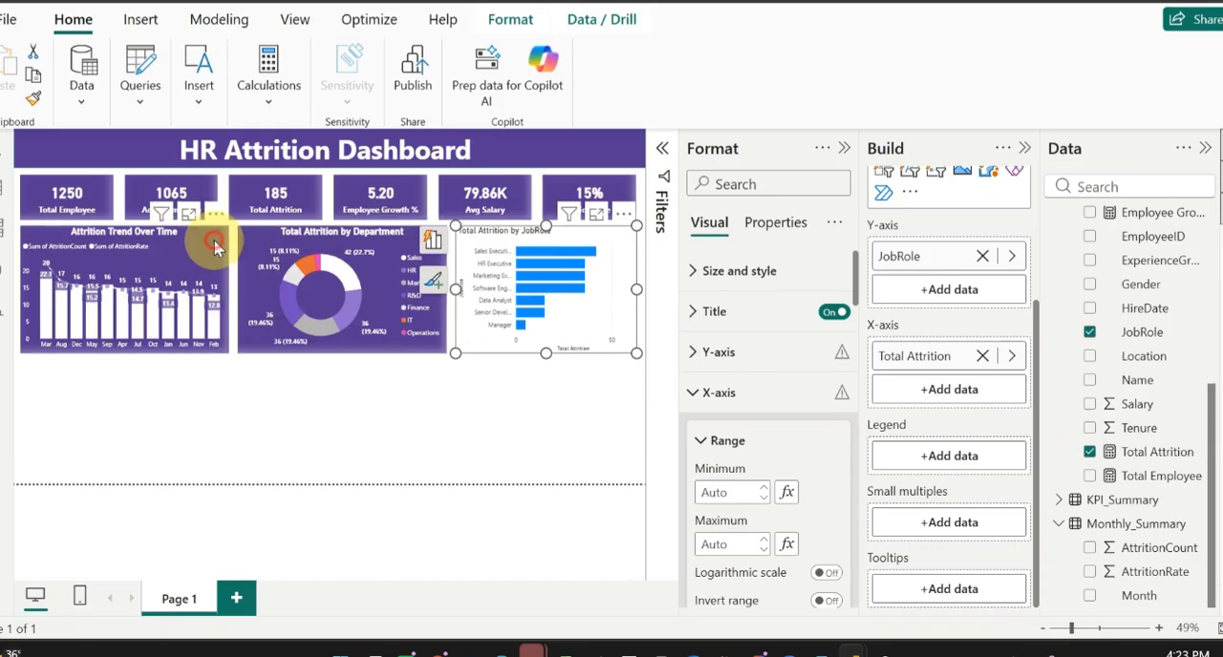
left_click(33, 99)
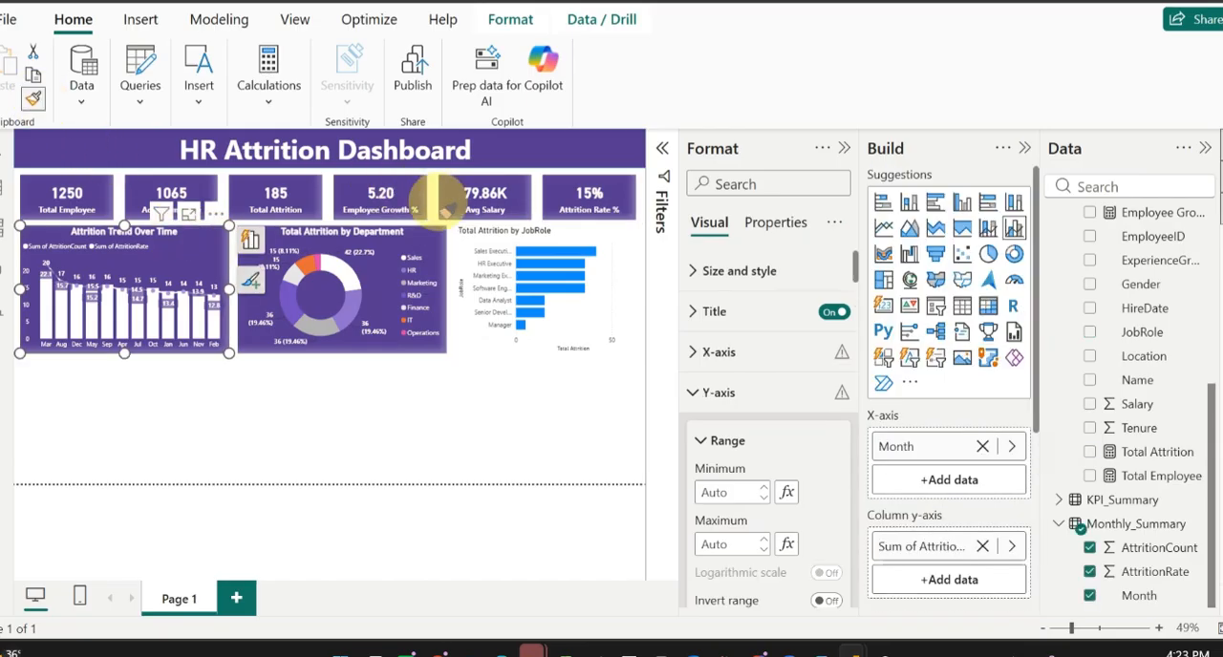
left_click(580, 233)
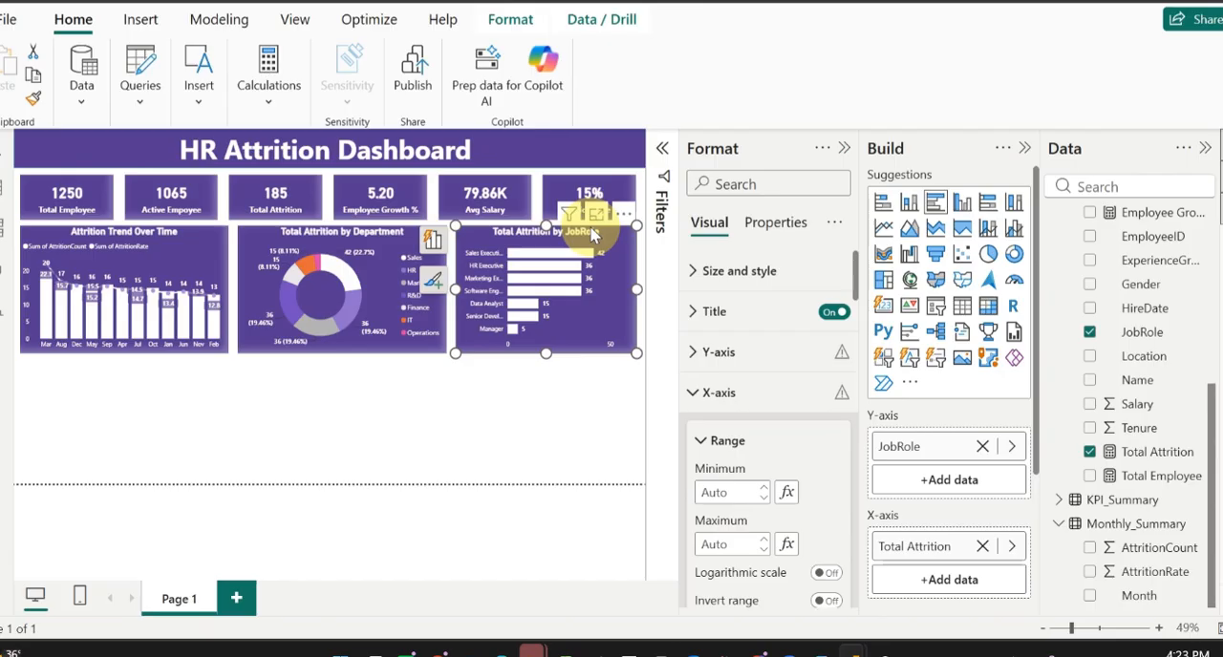
left_click(355, 408)
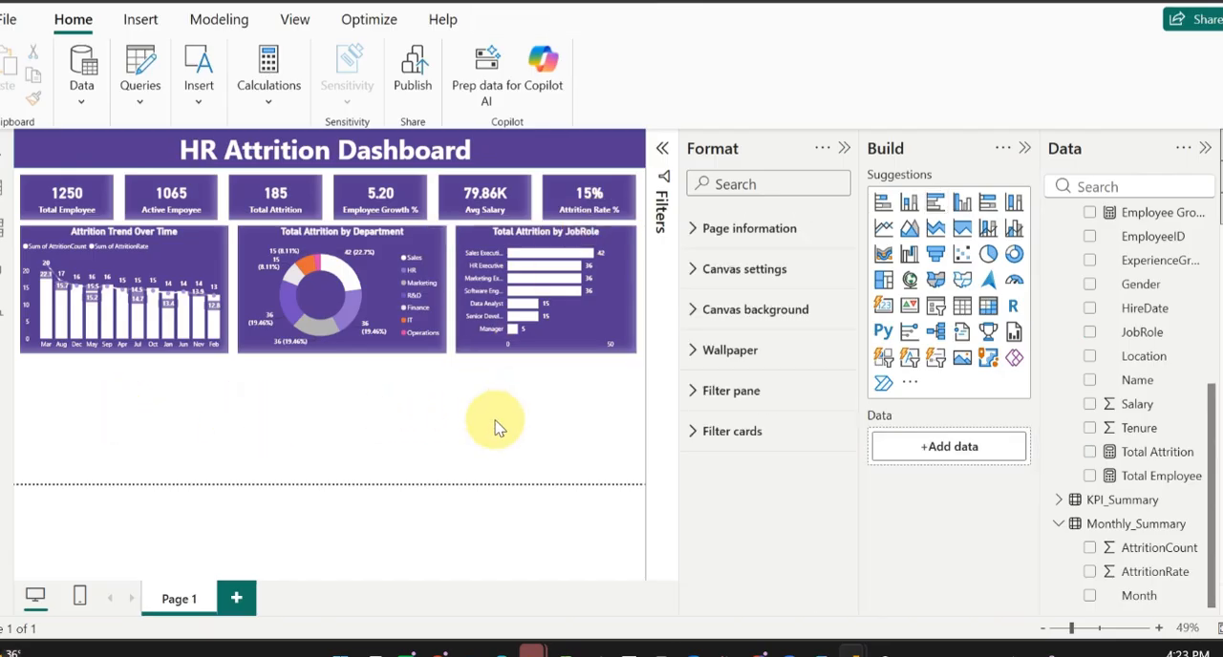
Step: Widen the Total Attrition by JobRole chart toward the donut chart and nudge the donut chart slightly toward the Attrition Trend Over Time chart
left_click(206, 254)
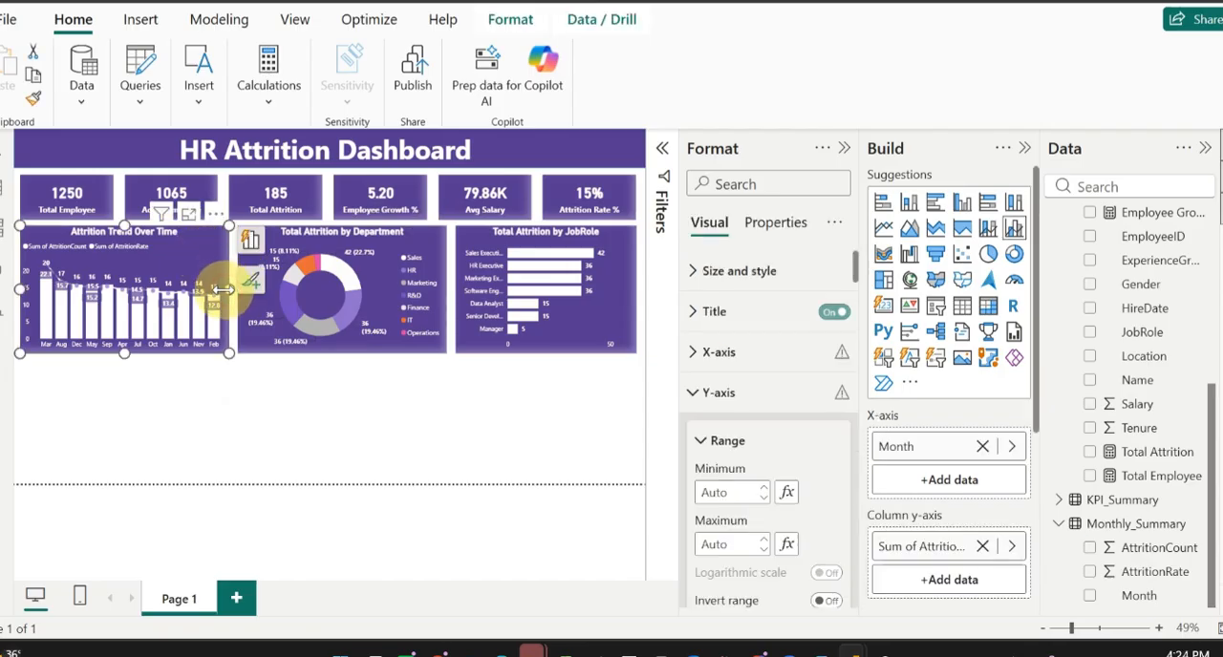
left_click_drag(224, 298, 223, 296)
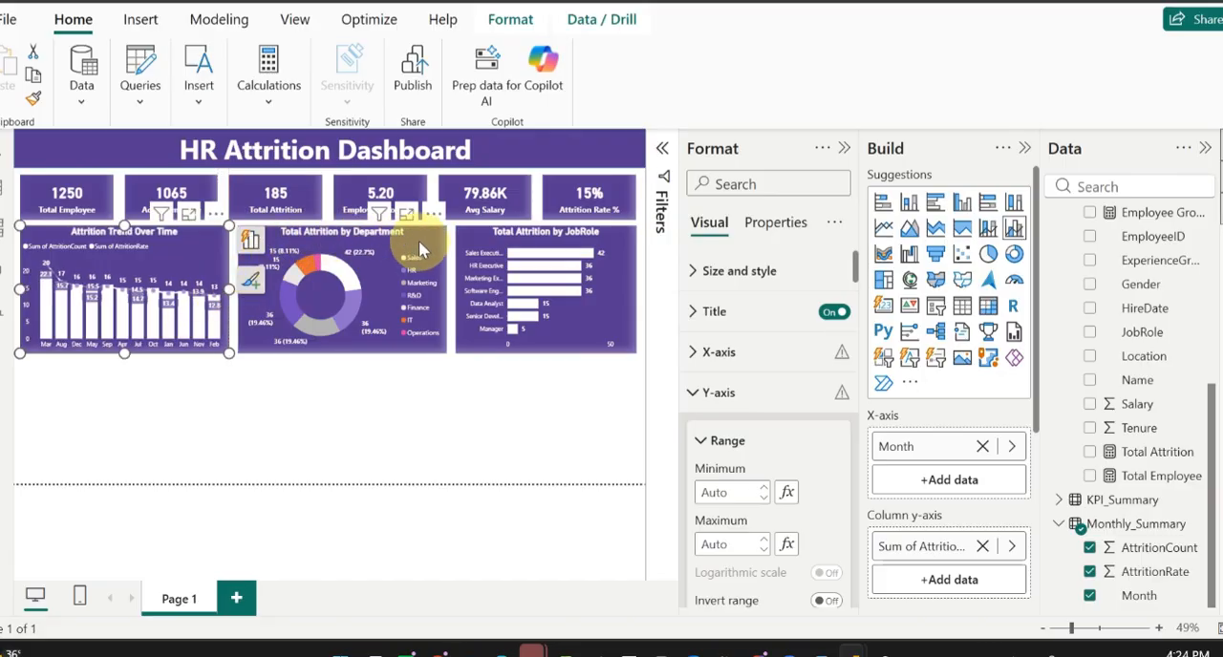
left_click(477, 247)
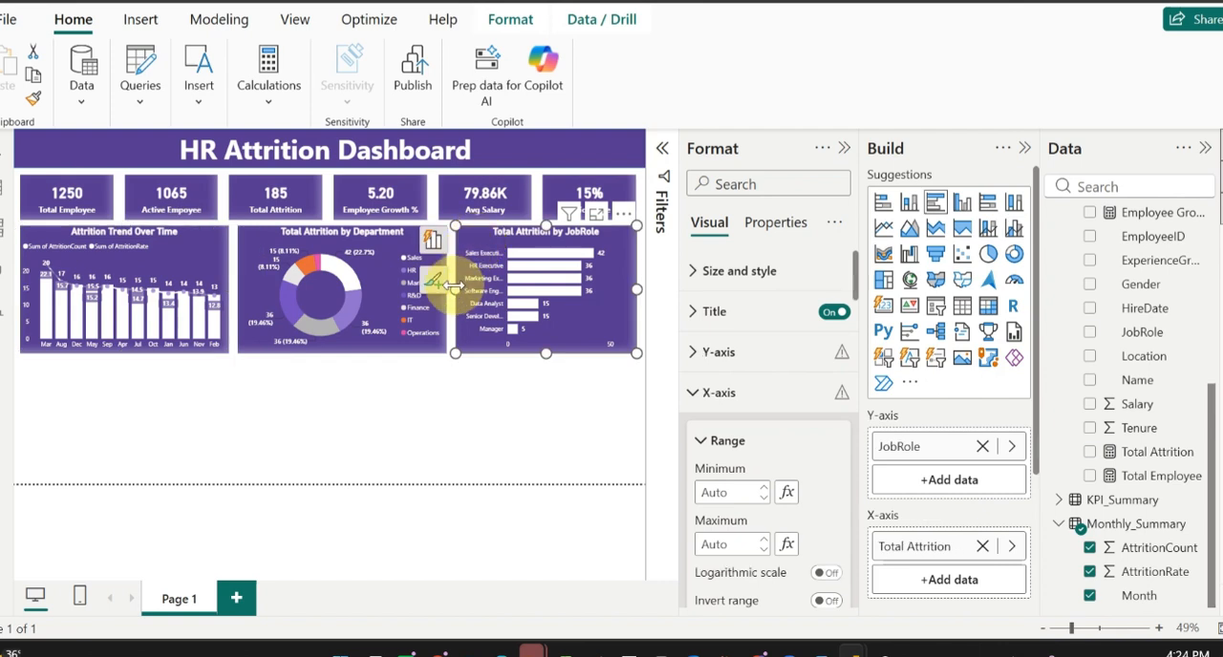
left_click_drag(455, 278, 443, 287)
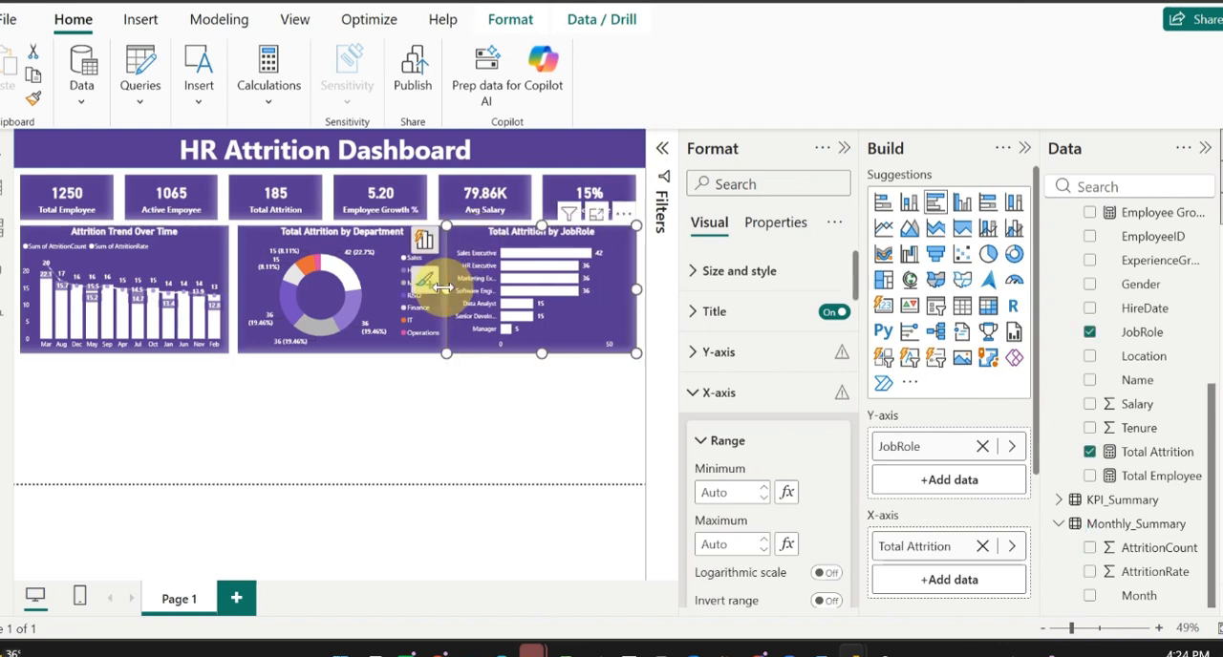
left_click(374, 243)
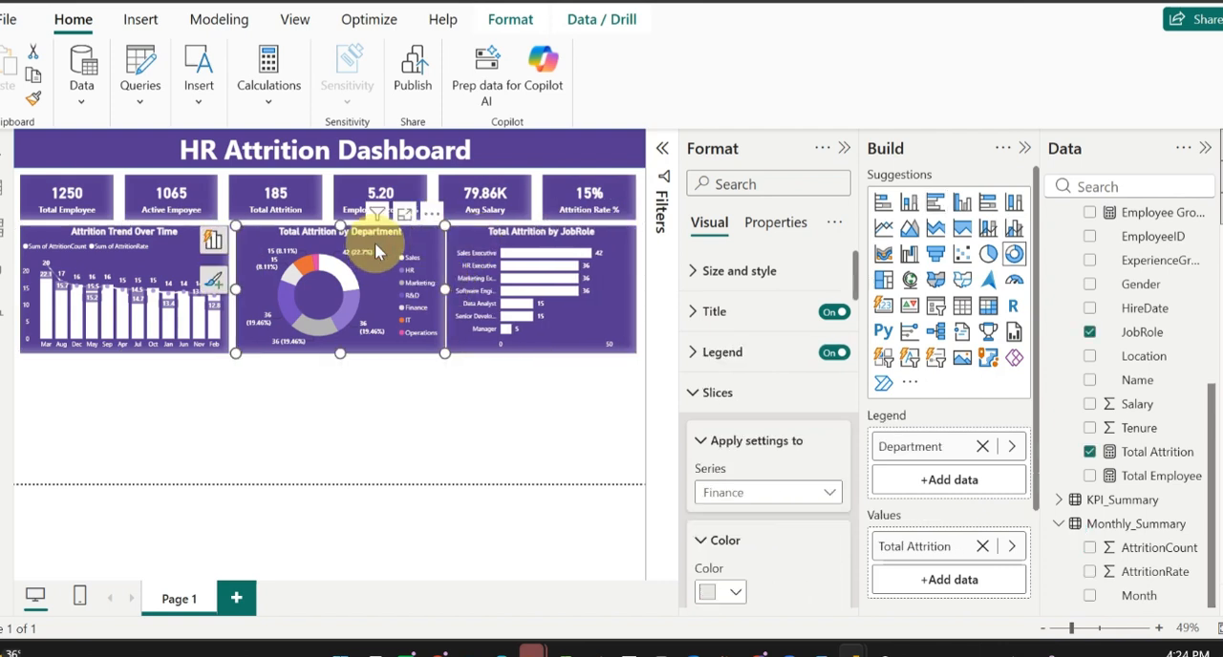
Step: Select all three charts in the row and distribute them horizontally and vertically
left_click(178, 244, "ctrl")
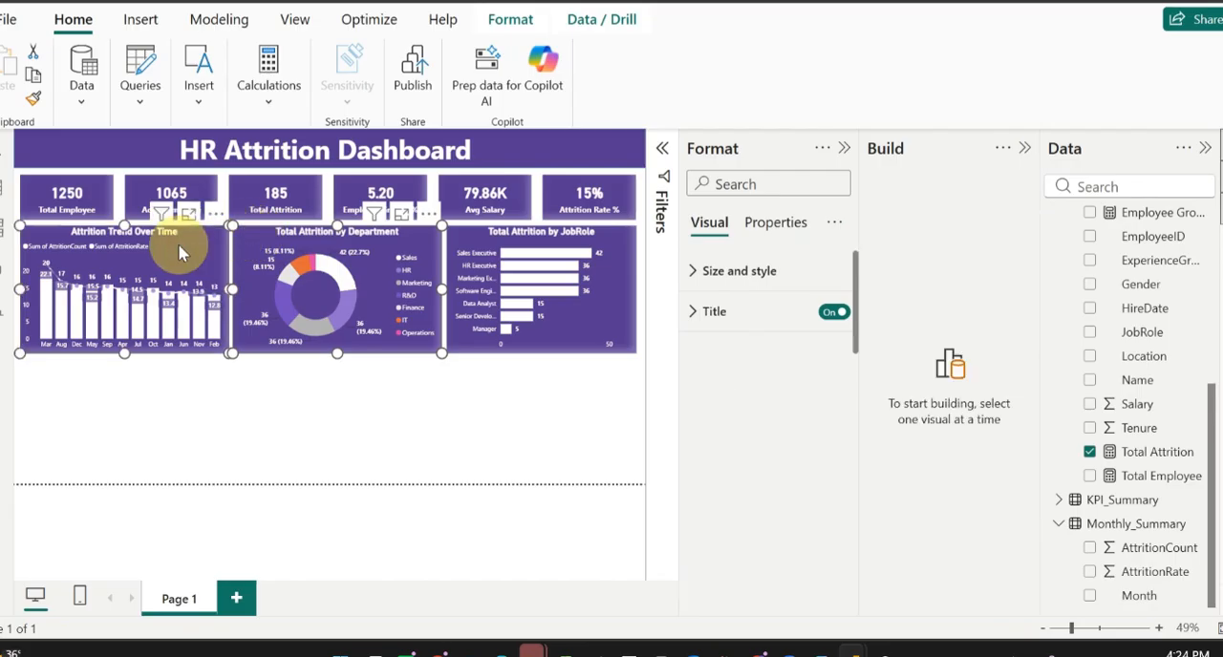
left_click(472, 243, "ctrl")
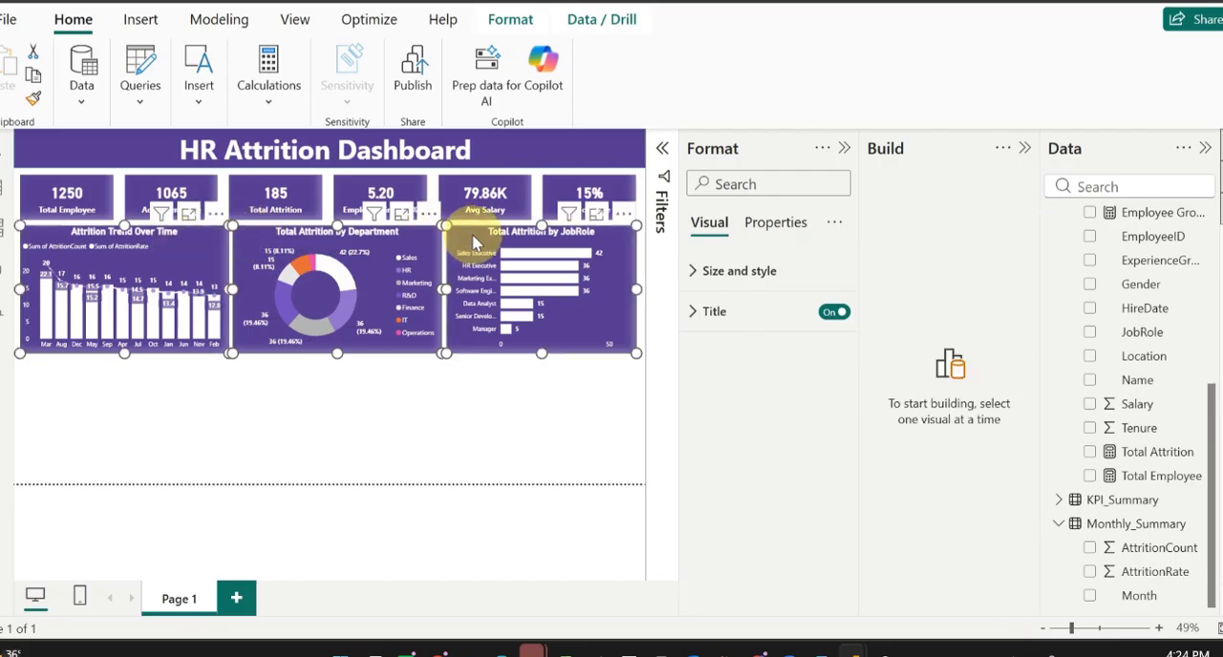
left_click(506, 19)
left_click(403, 77)
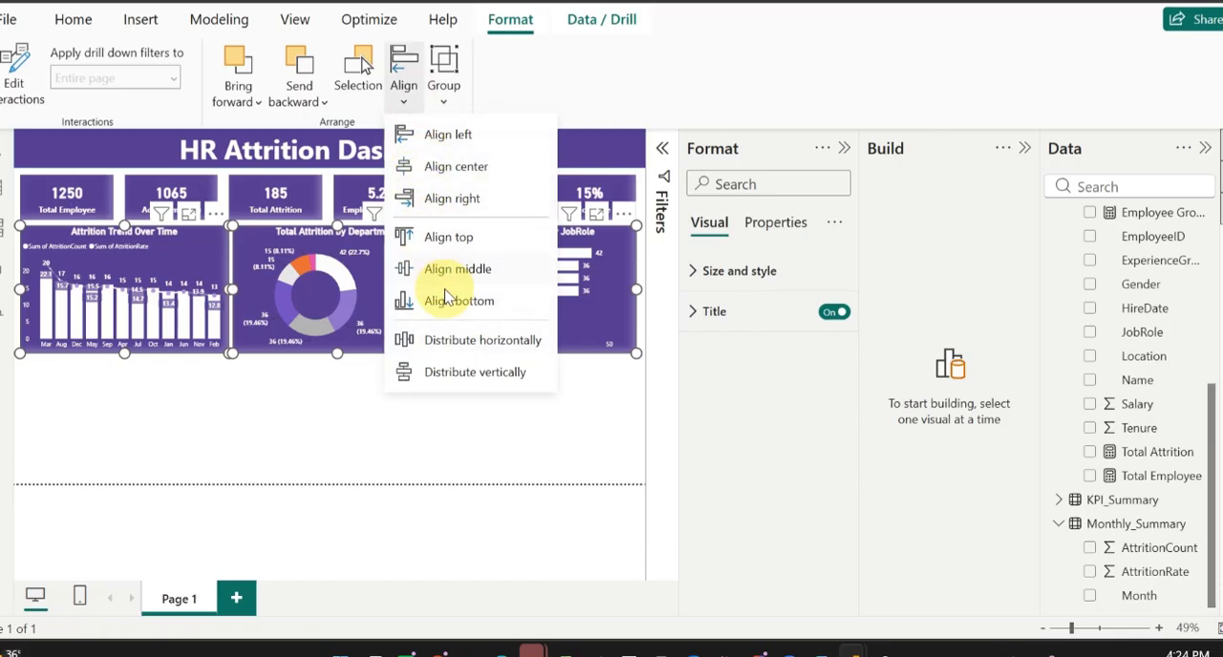
left_click(483, 341)
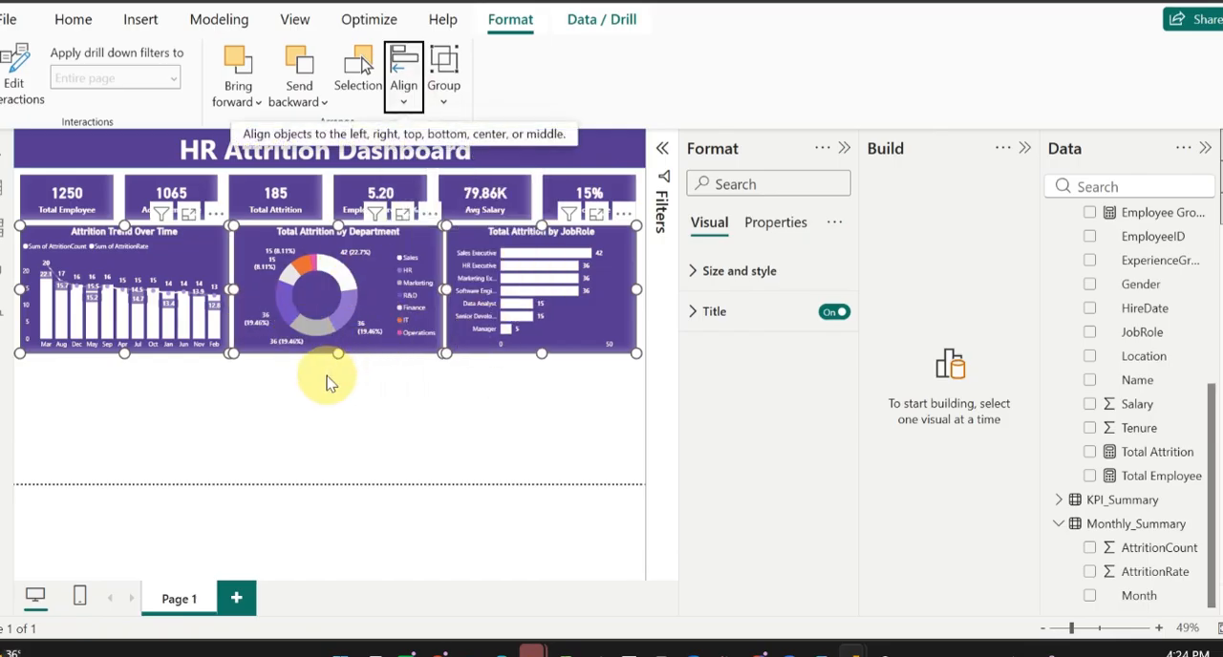
left_click(403, 86)
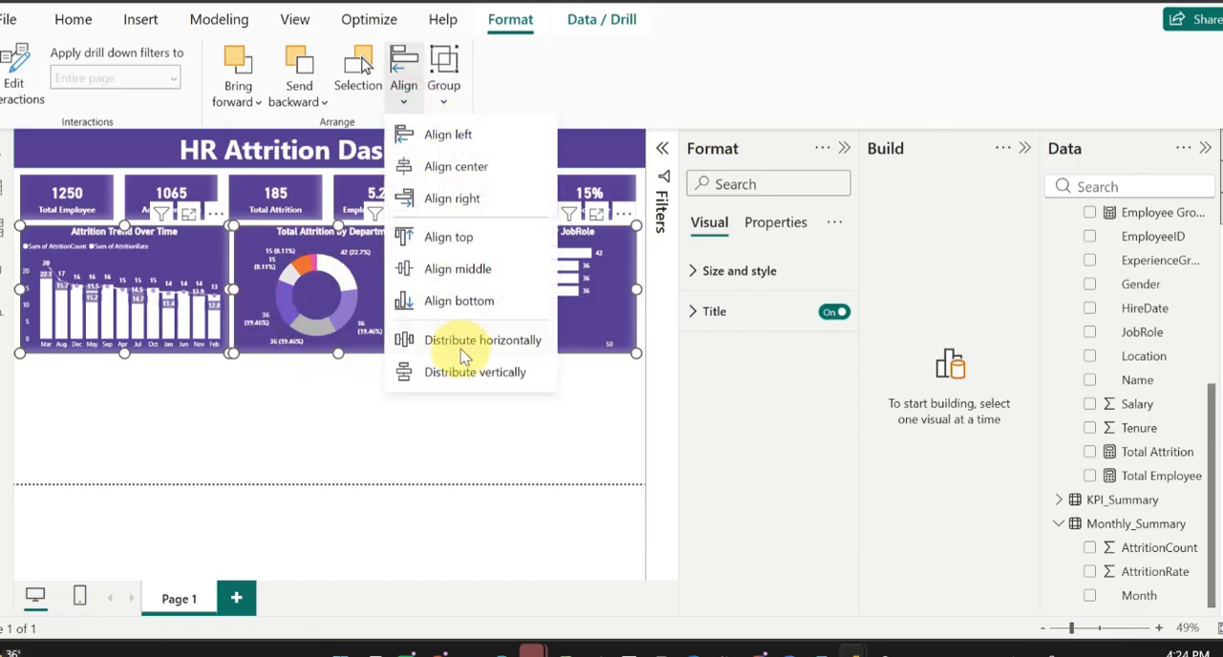
left_click(497, 372)
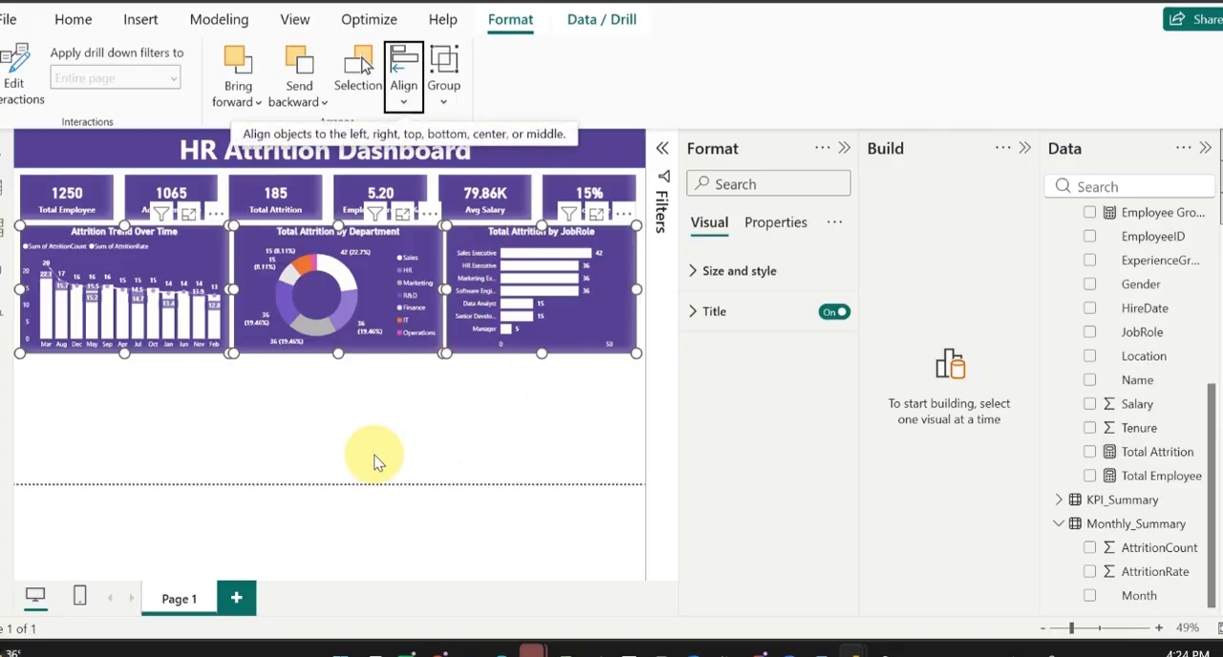
left_click(328, 406)
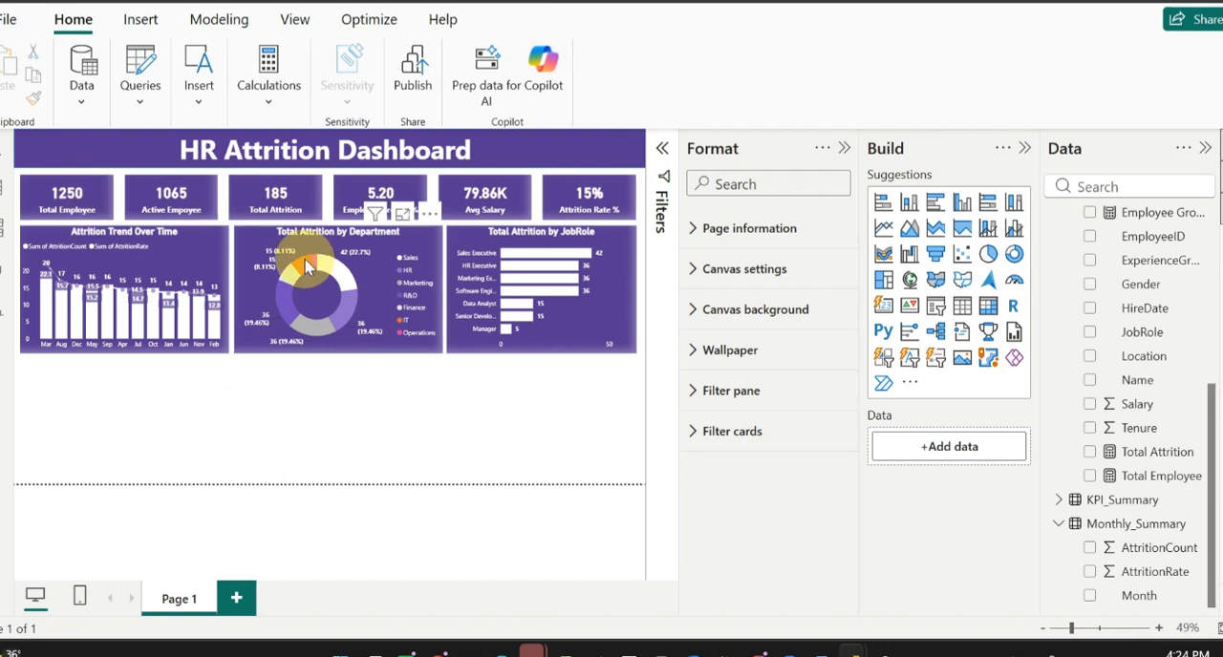
Step: Duplicate the Total Attrition card onto the center of the Total Attrition by Department donut chart and turn off the copy's background
left_click(285, 208)
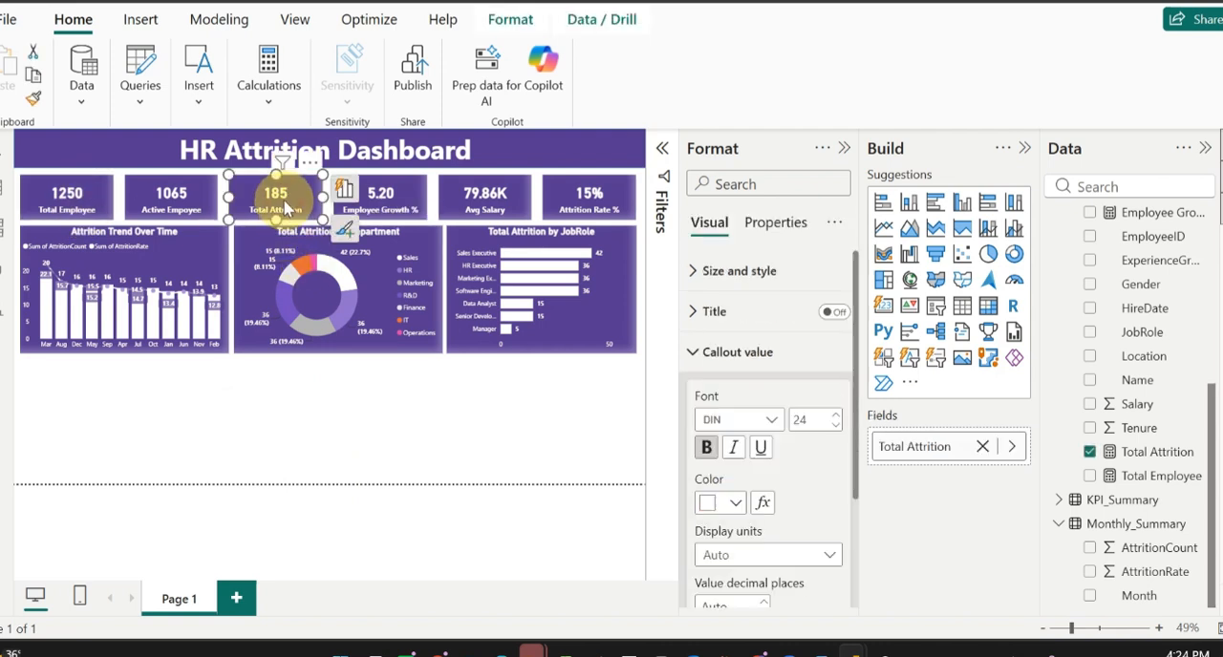
left_click_drag(285, 208, 314, 305)
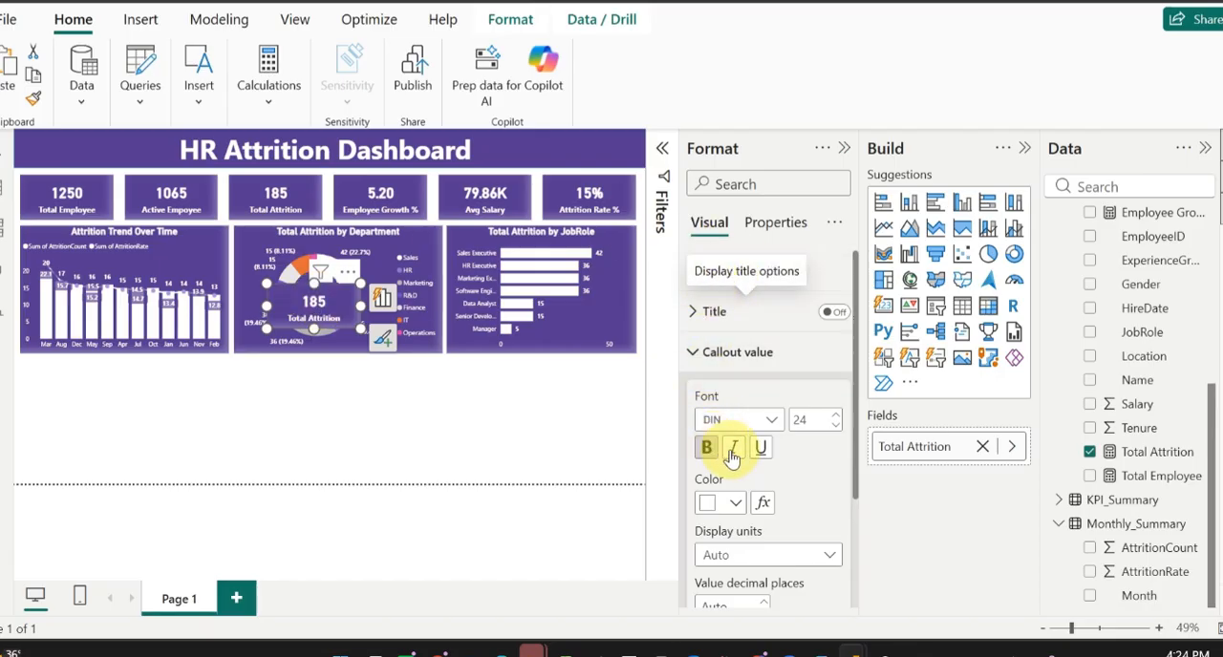
scroll(771, 489, "down", 1)
scroll(773, 487, "down", 3)
scroll(773, 485, "up", 5)
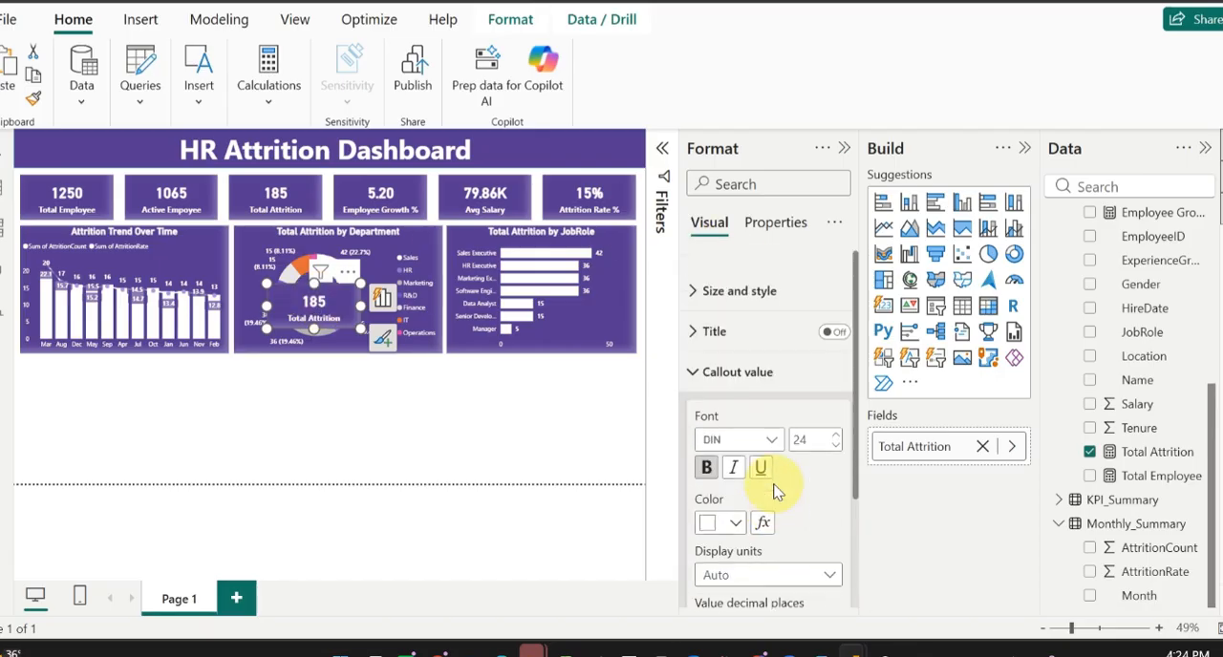
left_click(700, 272)
scroll(783, 497, "down", 4)
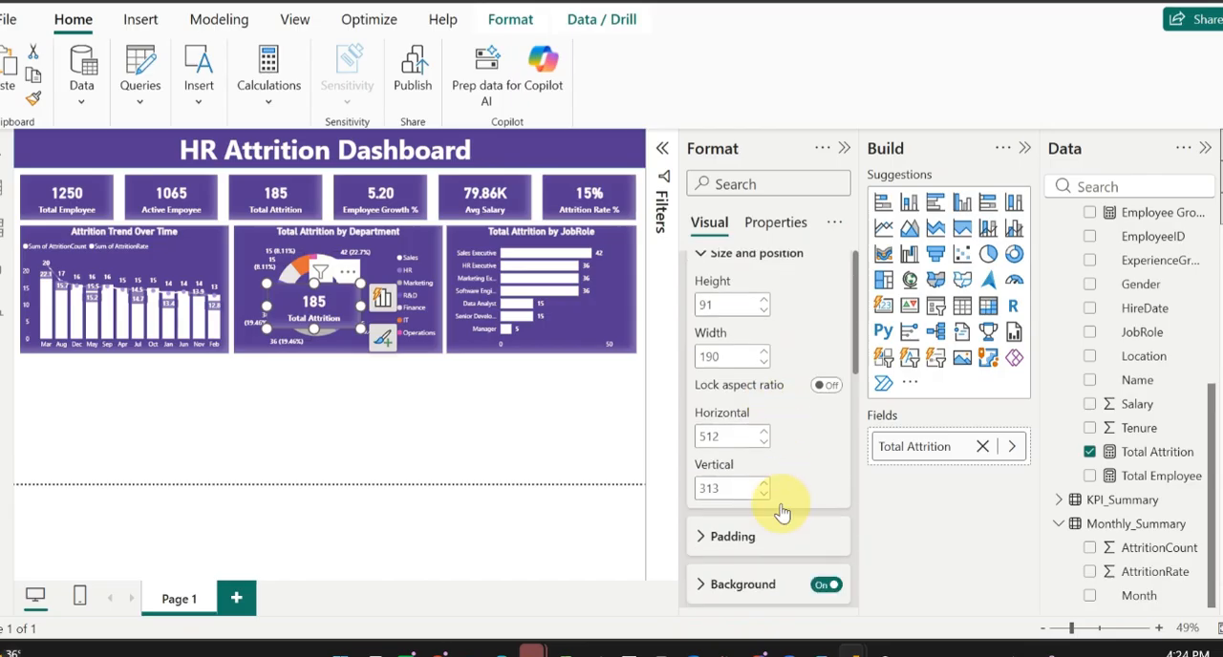
left_click(829, 470)
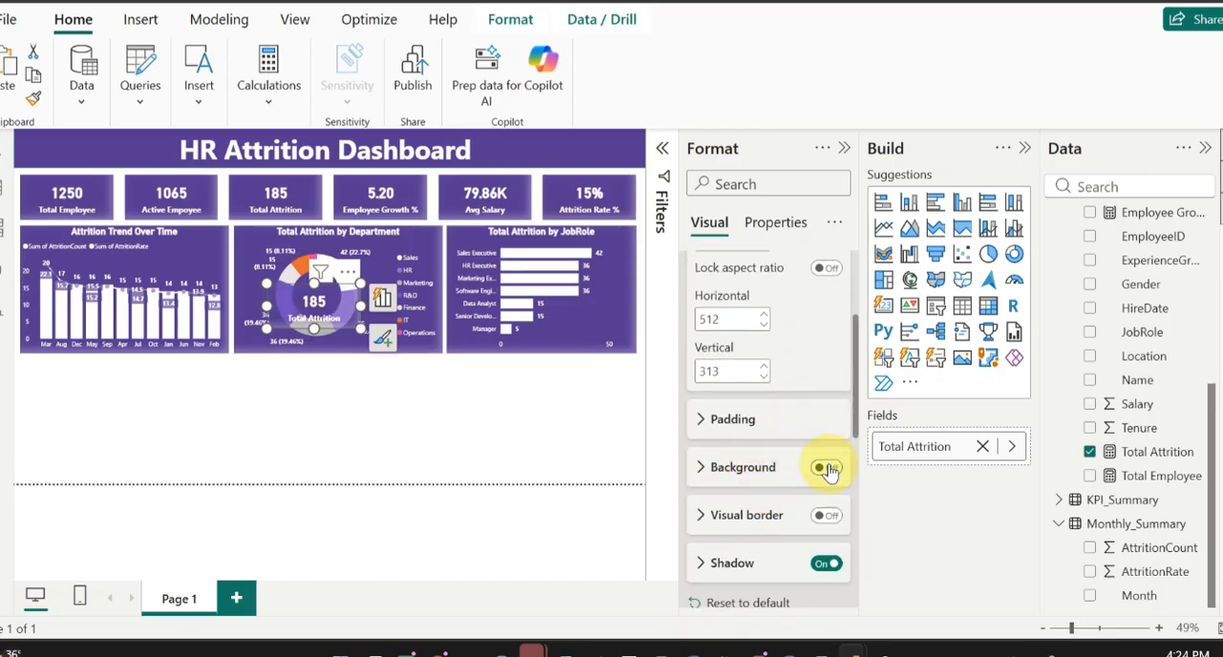
Step: Turn off the category label and shadow of the Total Attrition card copy on the donut chart
scroll(760, 411, "down", 5)
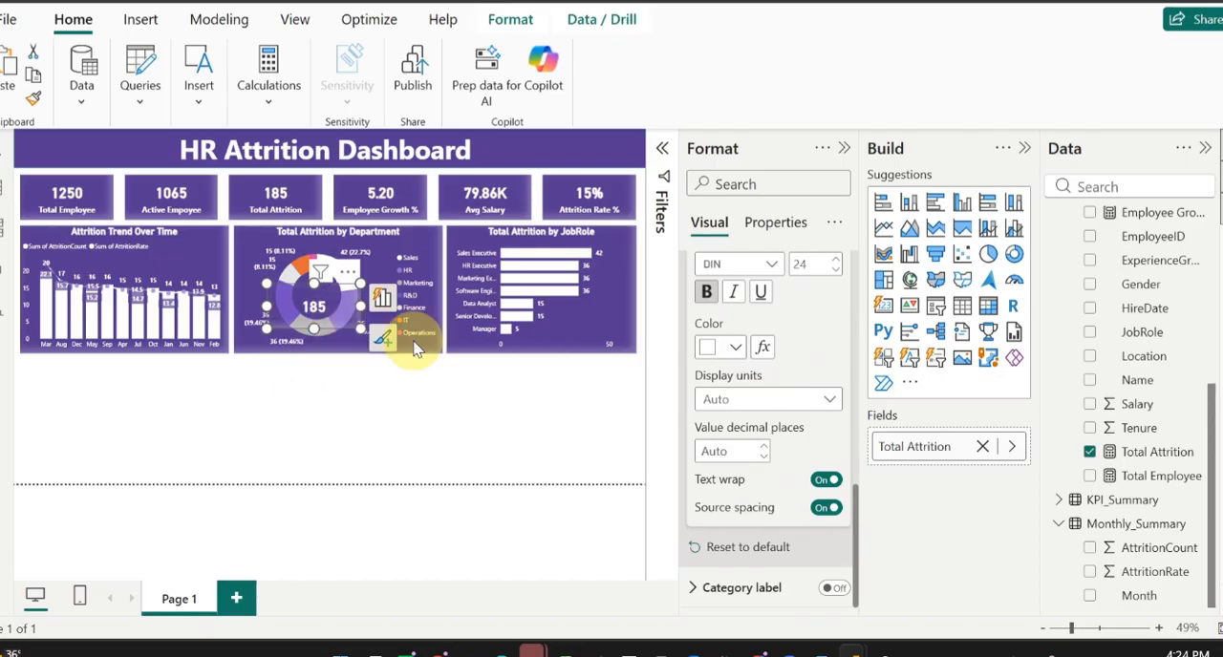
scroll(726, 434, "up", 8)
scroll(754, 430, "down", 3)
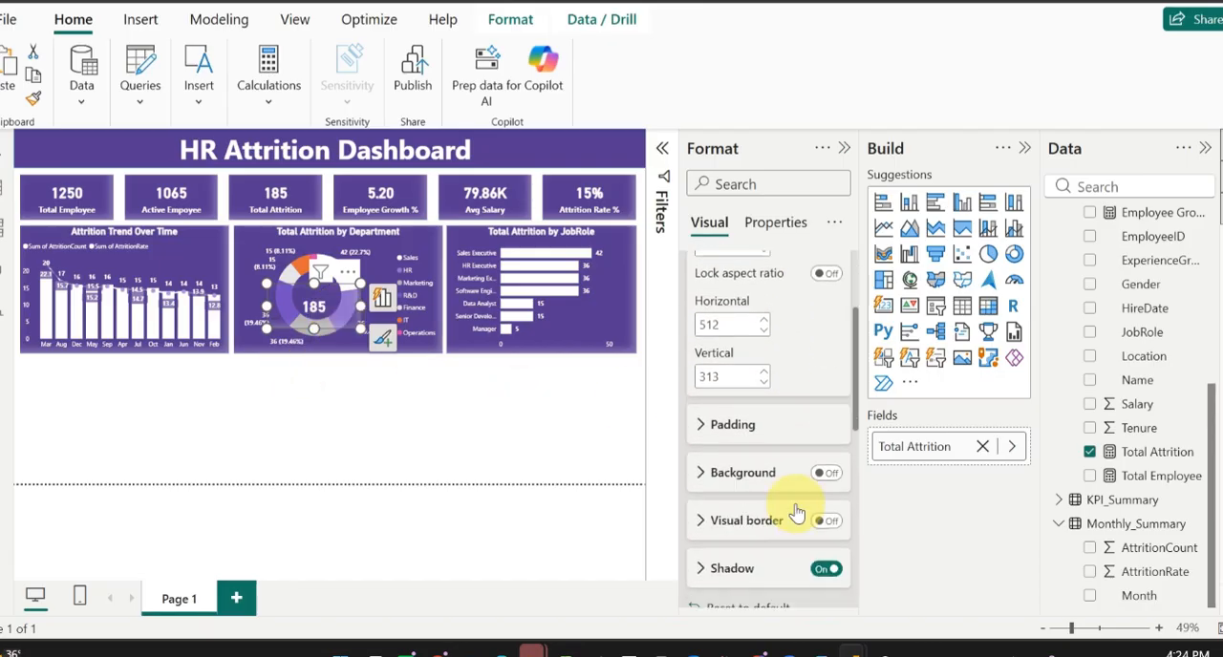
left_click(828, 542)
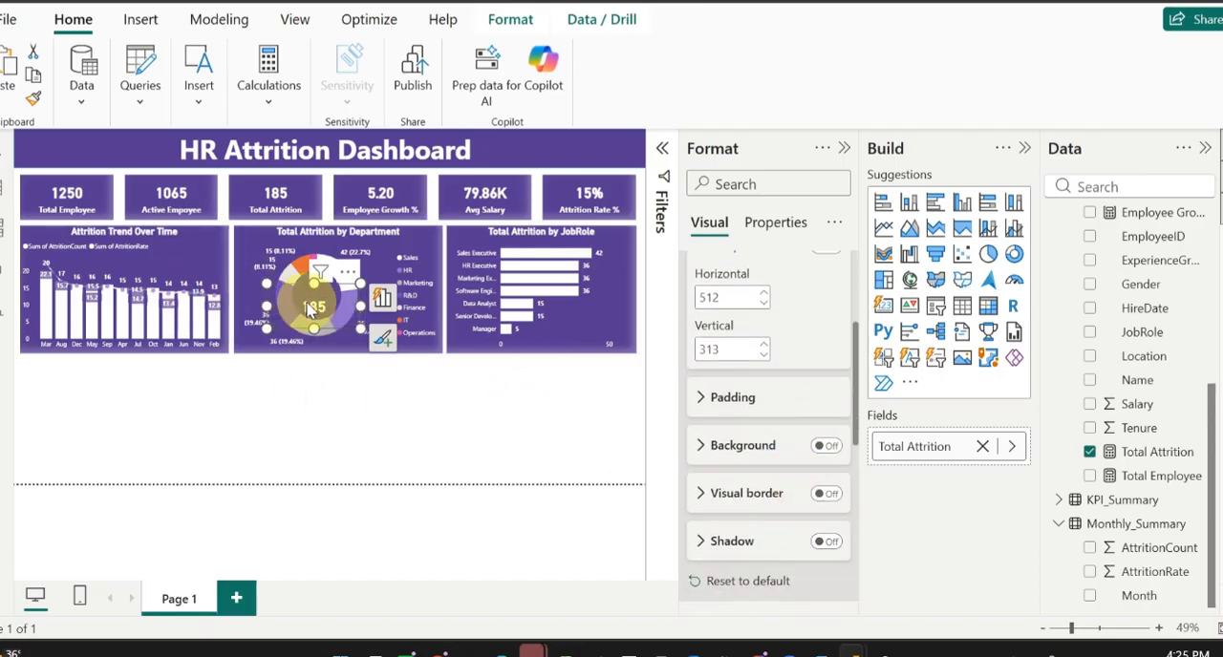
Step: Shrink the card copy on the donut chart to about 70 by 46 and set its callout value font size to 30
left_click_drag(359, 328, 318, 302)
scroll(787, 335, "up", 3)
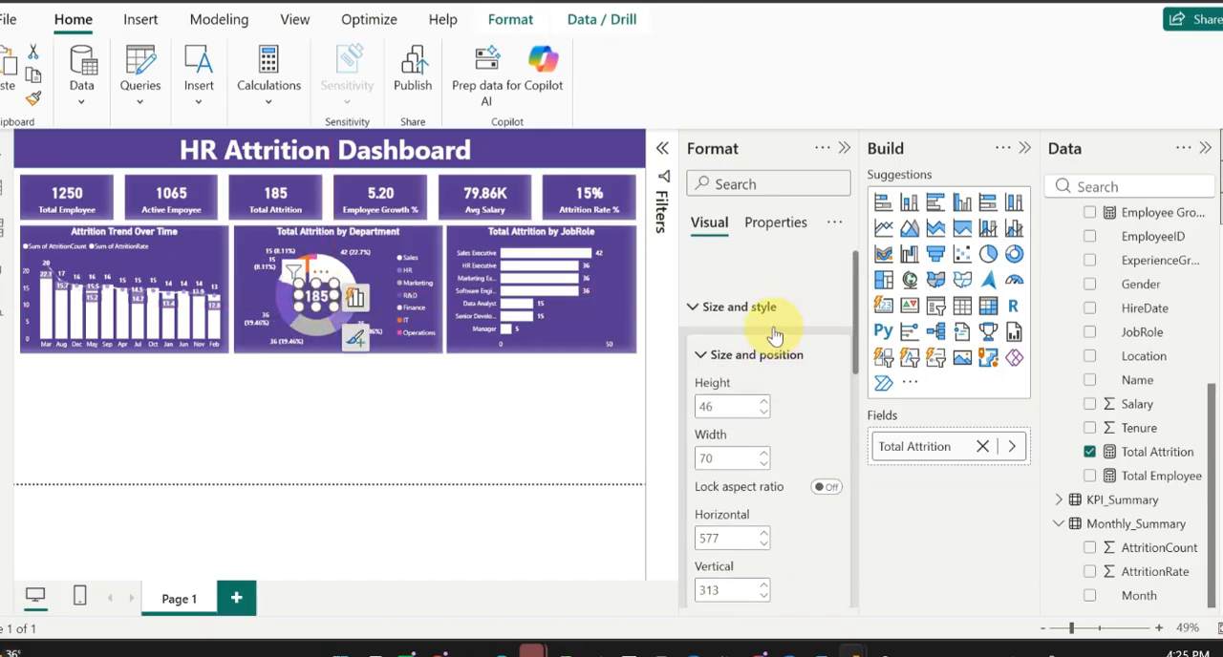
left_click(733, 274)
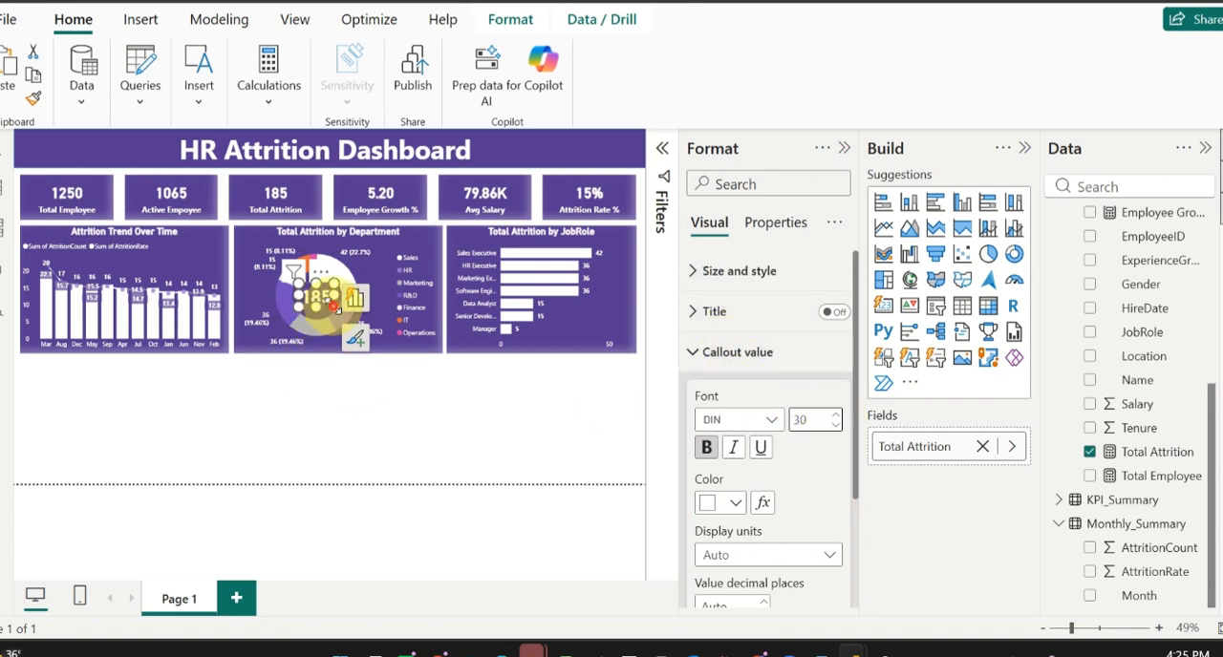
Step: Enlarge the card copy slightly and center it in the donut chart's hole
mouse_move(334, 307)
left_mouse_down()
mouse_move(351, 319)
mouse_move(328, 310)
left_mouse_up()
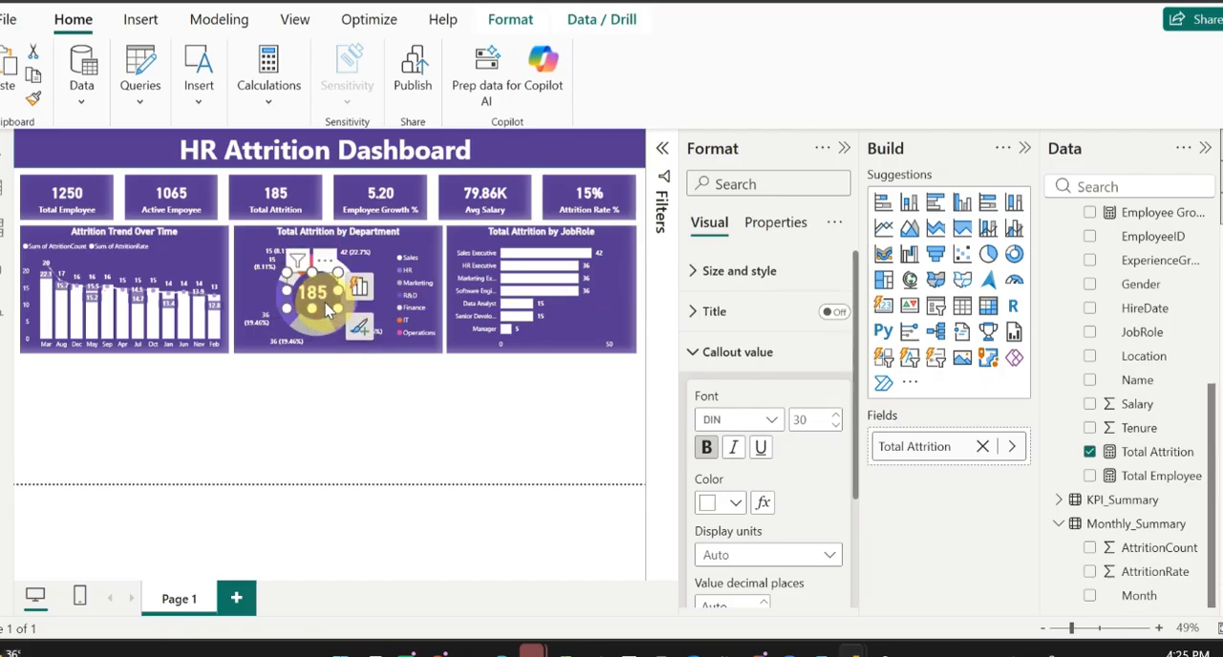
key("Up")
key("Up")
key("Up")
key("Up")
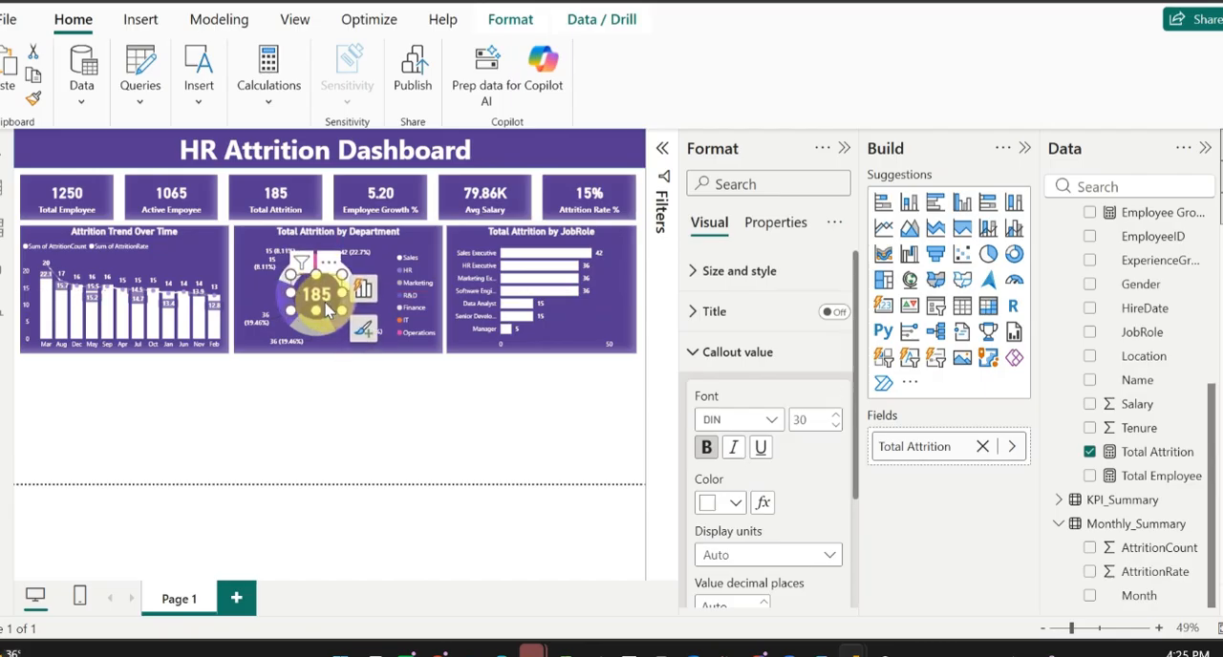
left_click(341, 389)
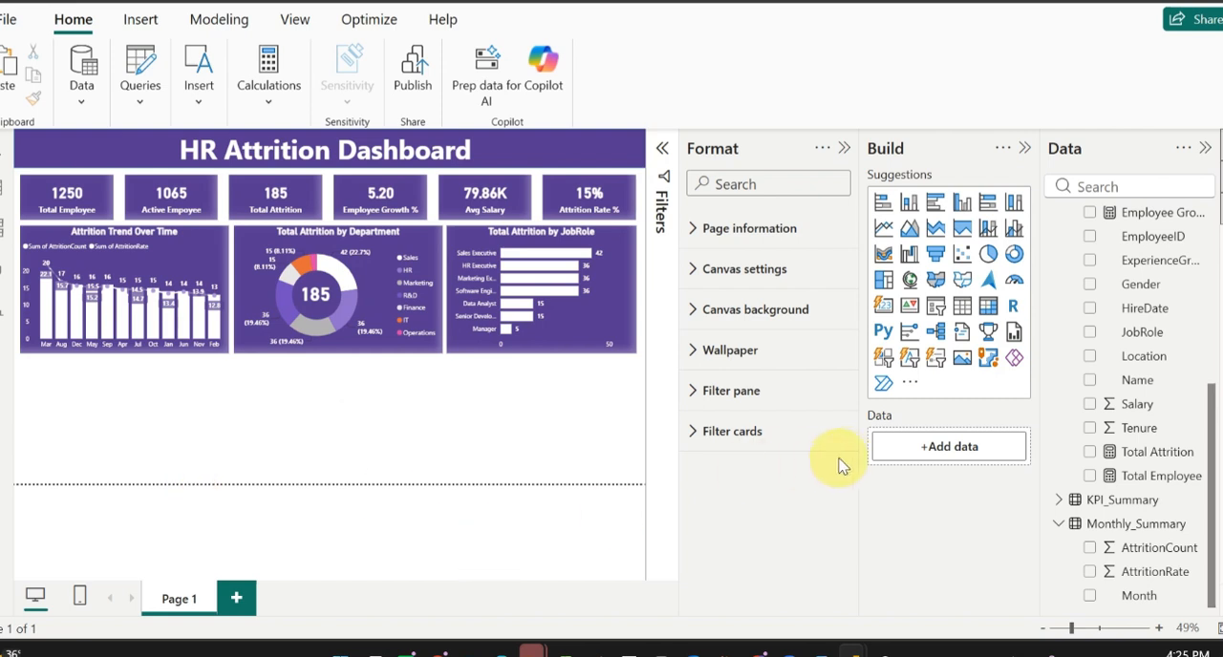
Step: Insert a line chart below the Attrition Trend Over Time chart with Education on the X-axis and Attrition Rate % on the Y-axis
left_click(883, 232)
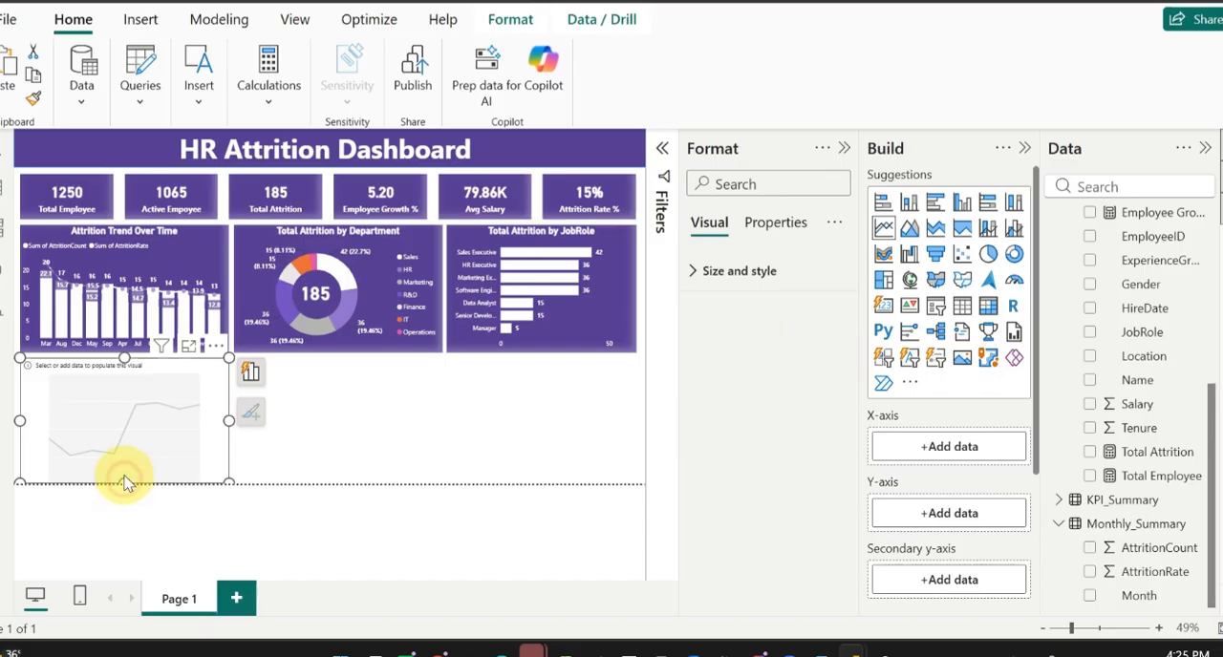
left_click_drag(125, 477, 120, 475)
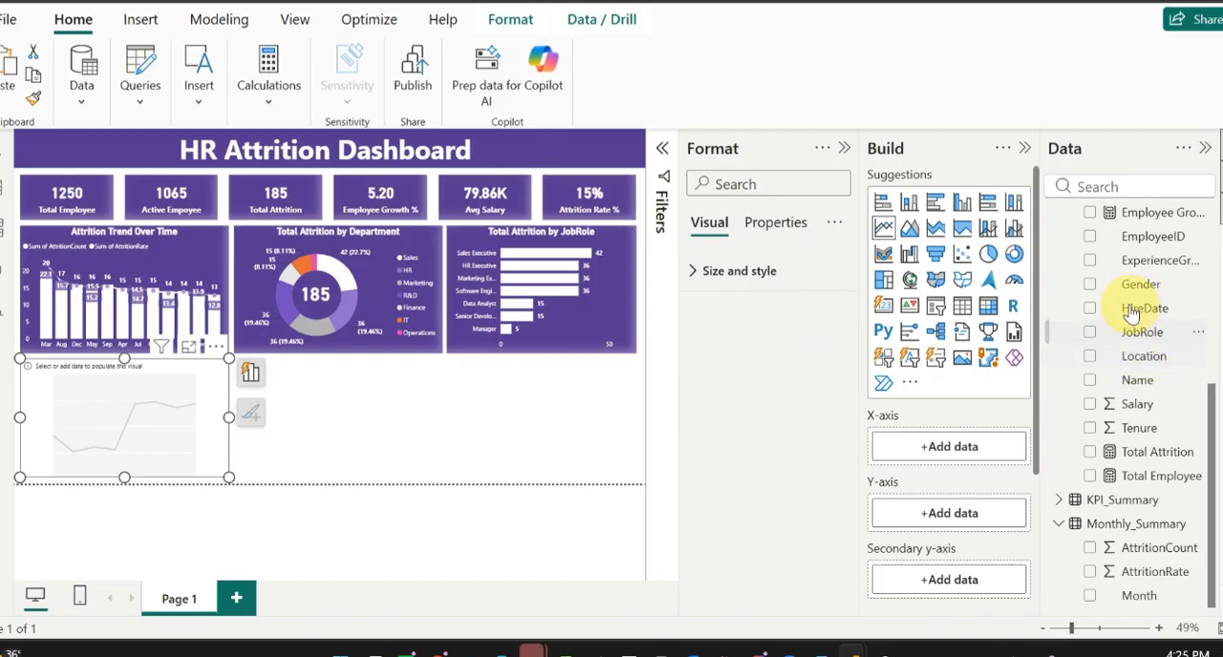
scroll(1130, 312, "up", 1)
scroll(1132, 308, "up", 1)
left_click_drag(1146, 293, 968, 458)
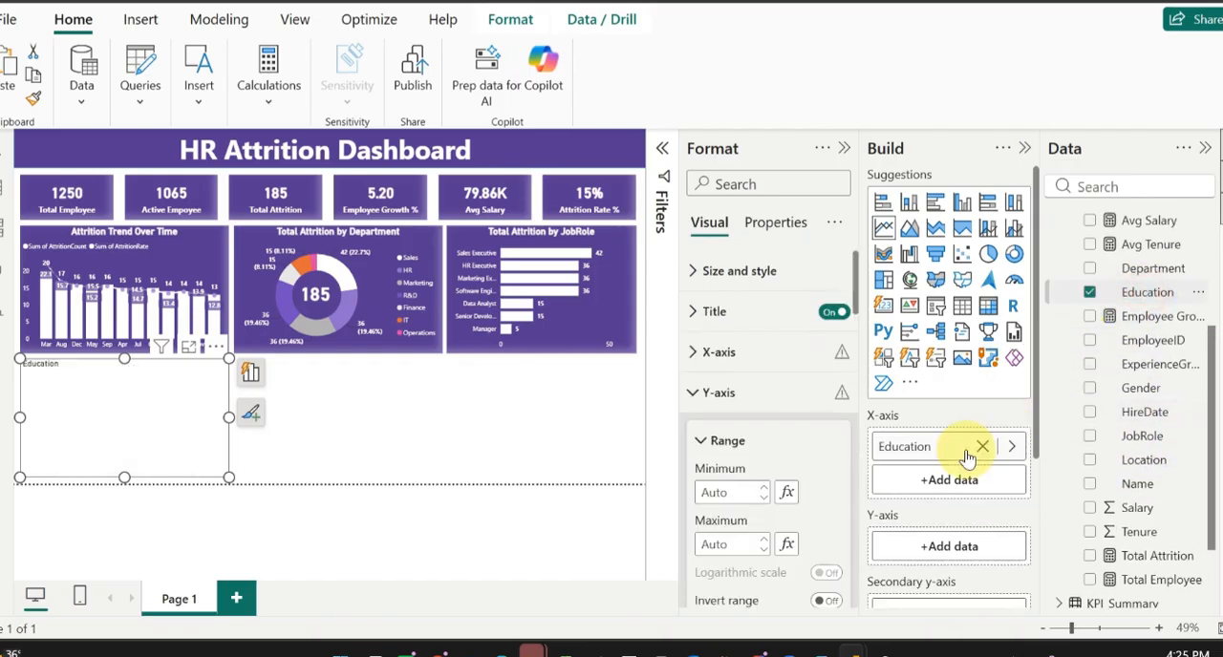
scroll(1108, 447, "up", 3)
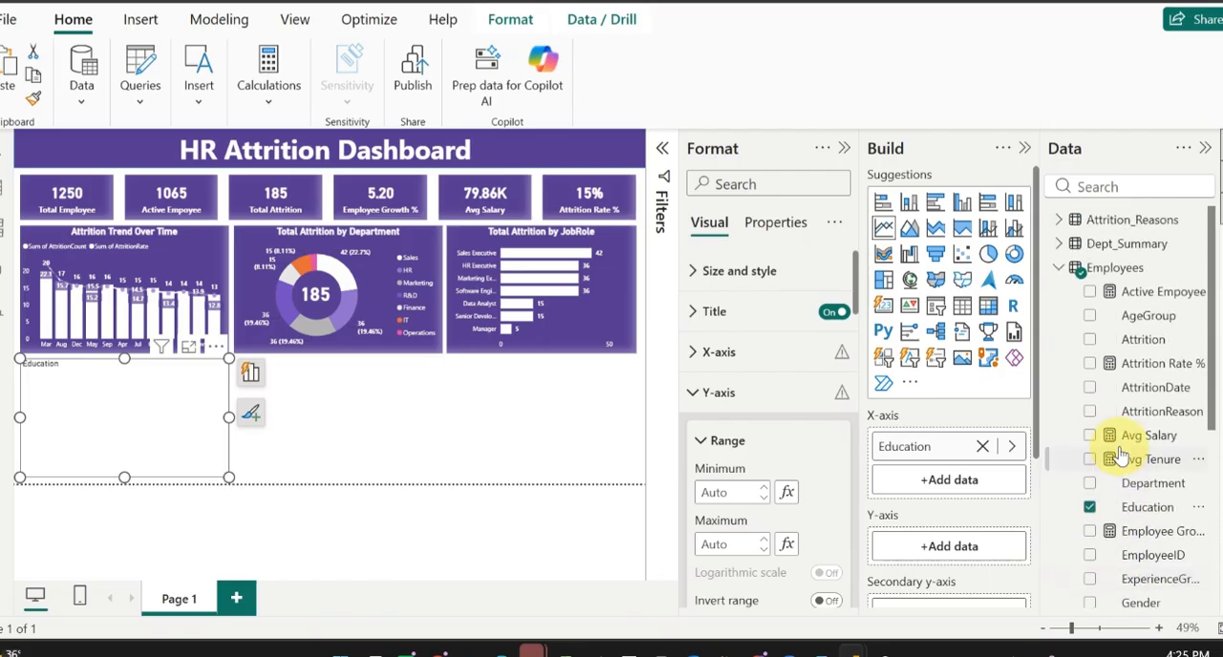
left_click_drag(1139, 373, 965, 562)
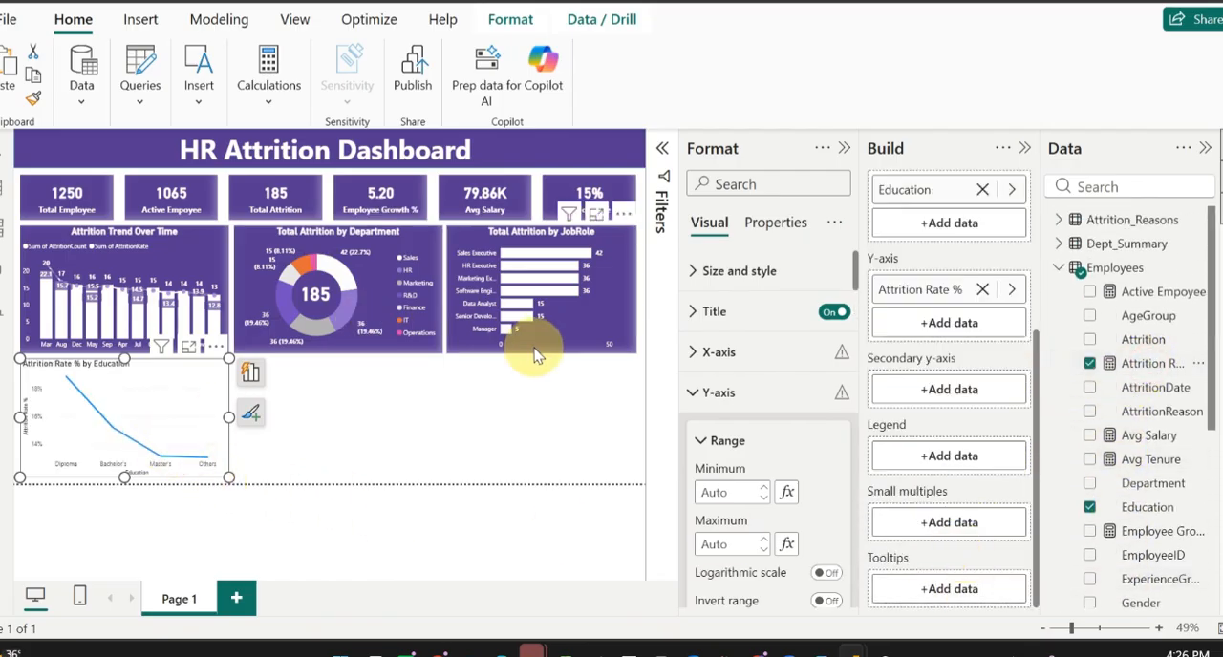
Step: Copy the Total Attrition by JobRole chart's formatting onto the Attrition Rate % by Education line chart with Format Painter
left_click(475, 348)
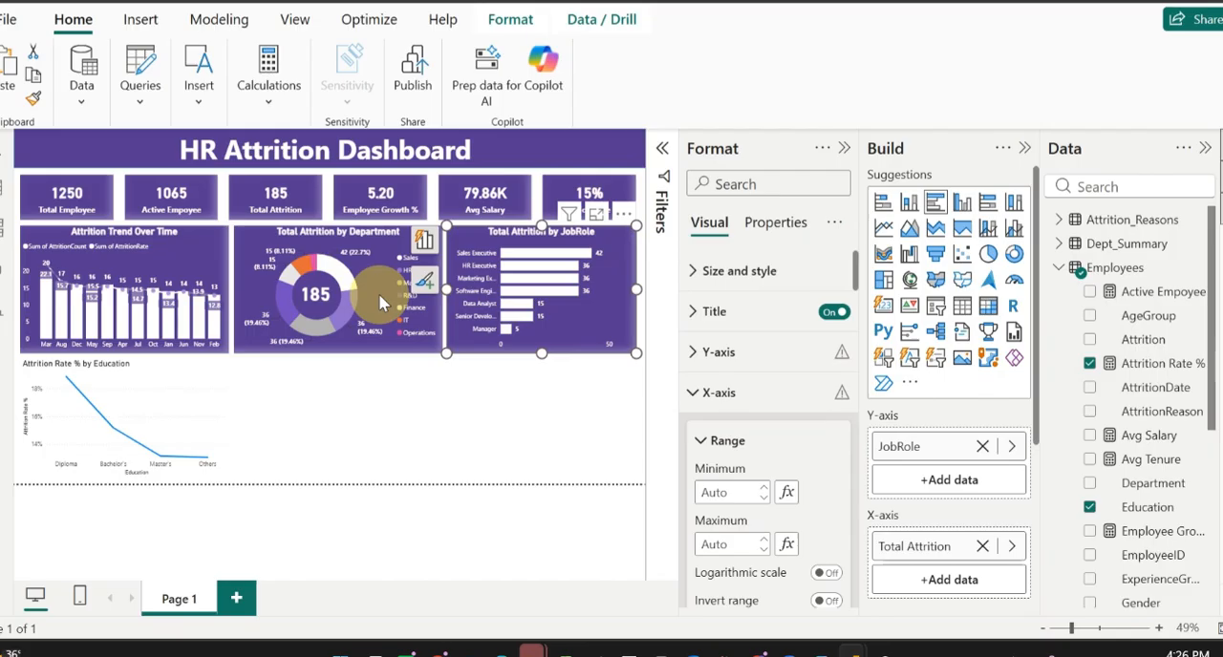
left_click(39, 100)
left_click(164, 375)
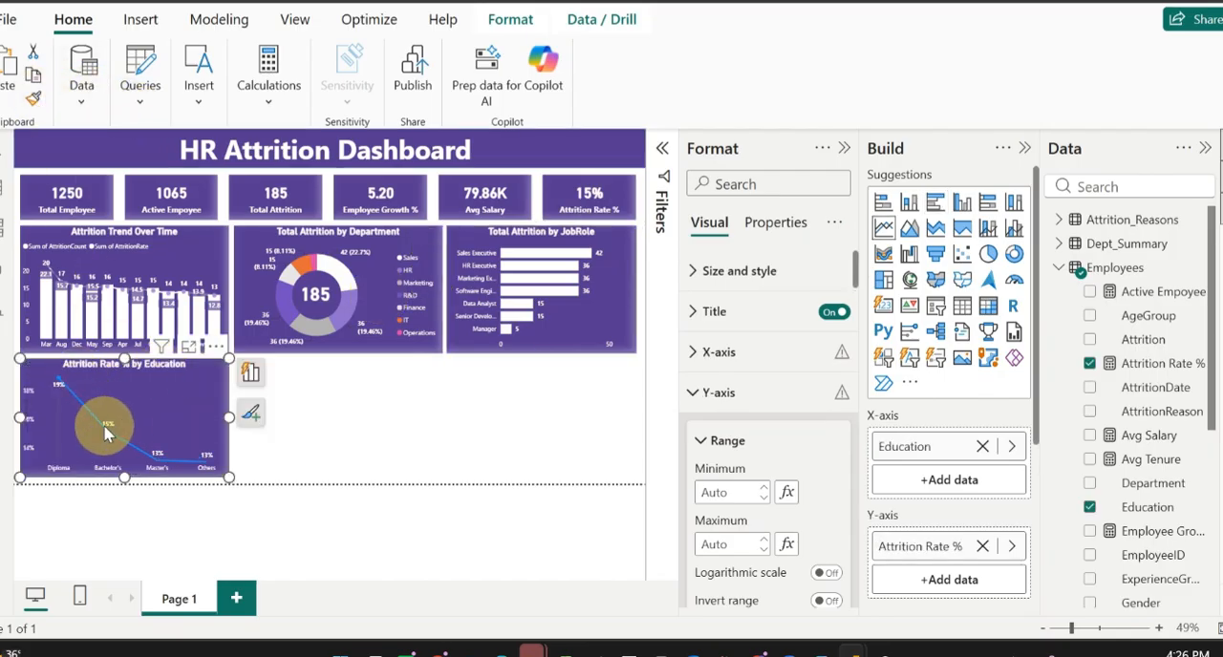
Step: Set the line color of the Attrition Rate % by Education chart to white
left_click(718, 392)
scroll(769, 435, "down", 5)
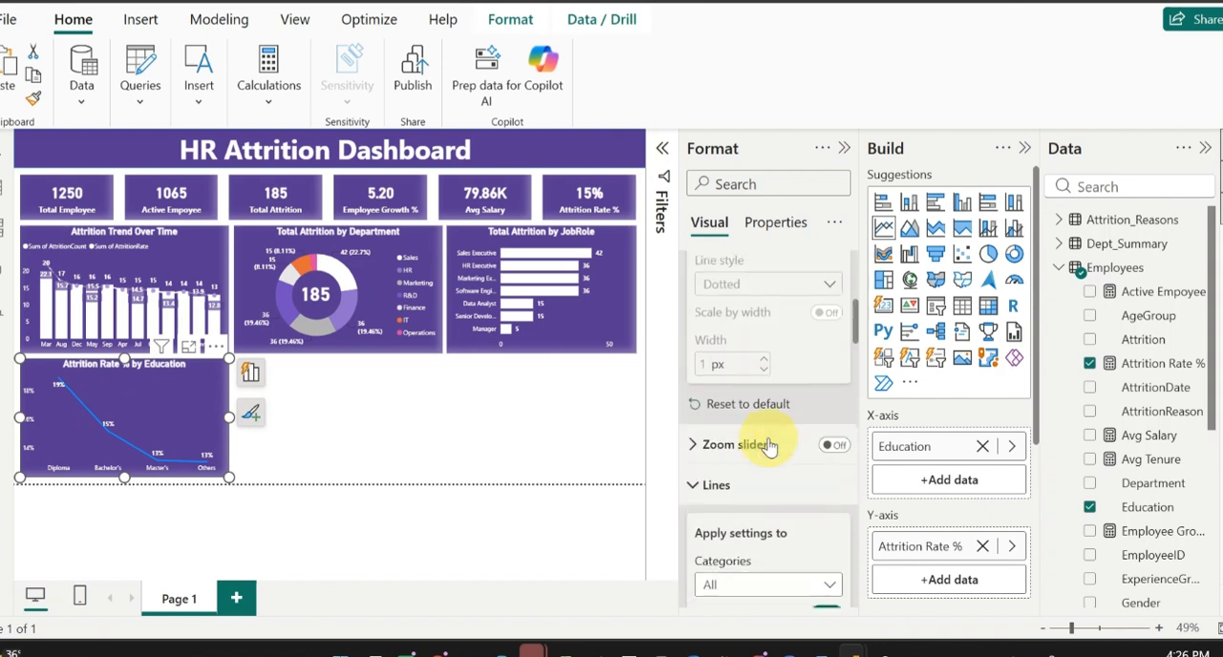
scroll(760, 430, "down", 3)
scroll(751, 496, "down", 2)
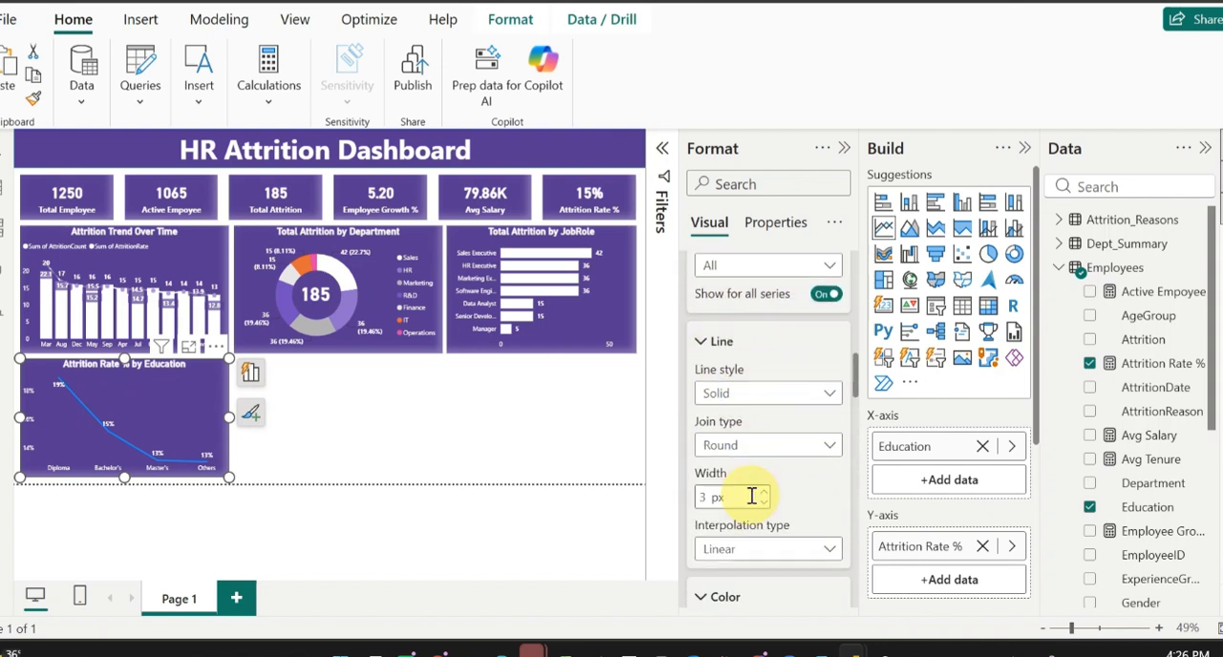
scroll(745, 397, "down", 3)
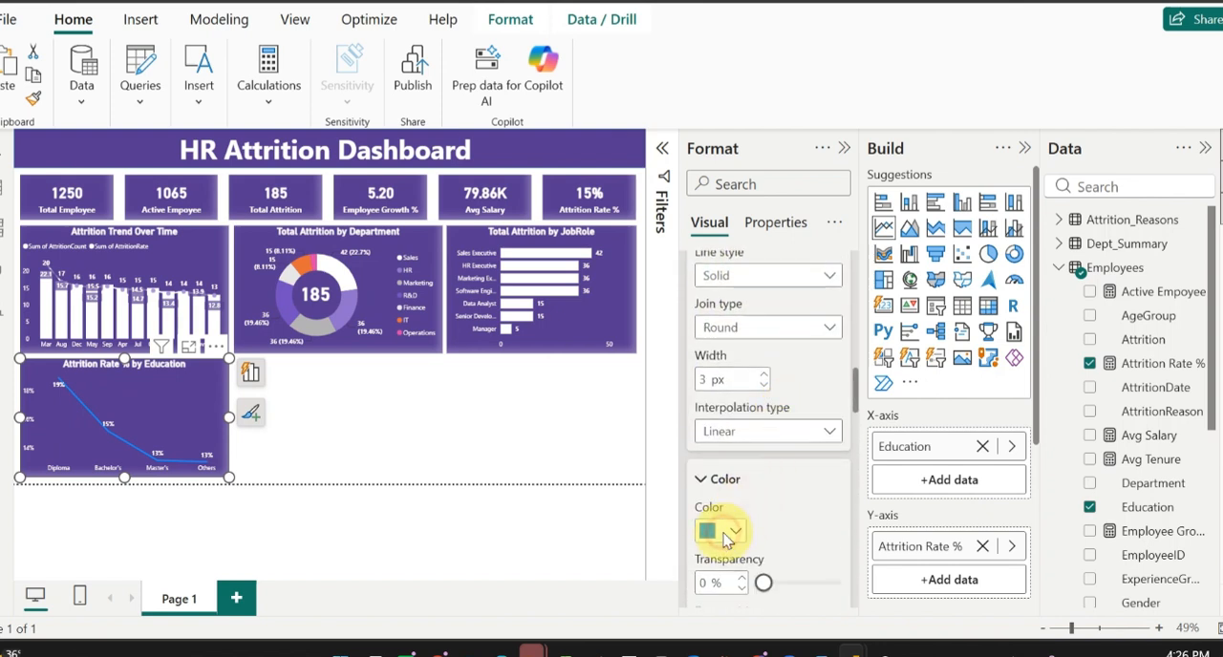
left_click(724, 533)
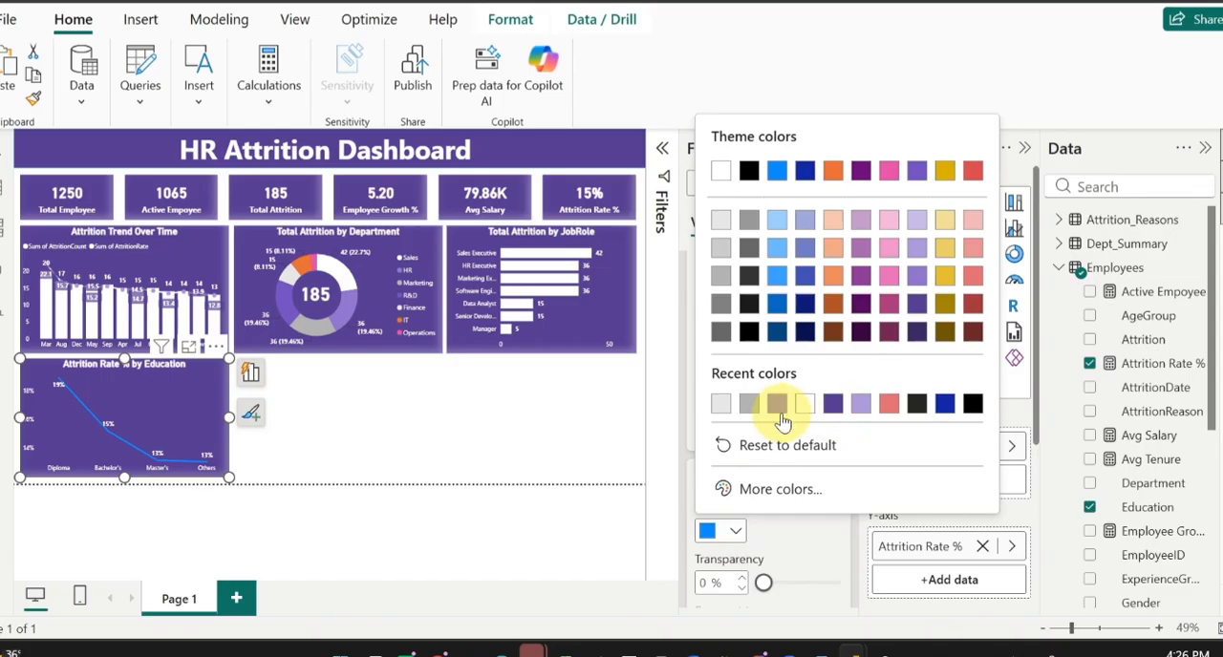
left_click(804, 405)
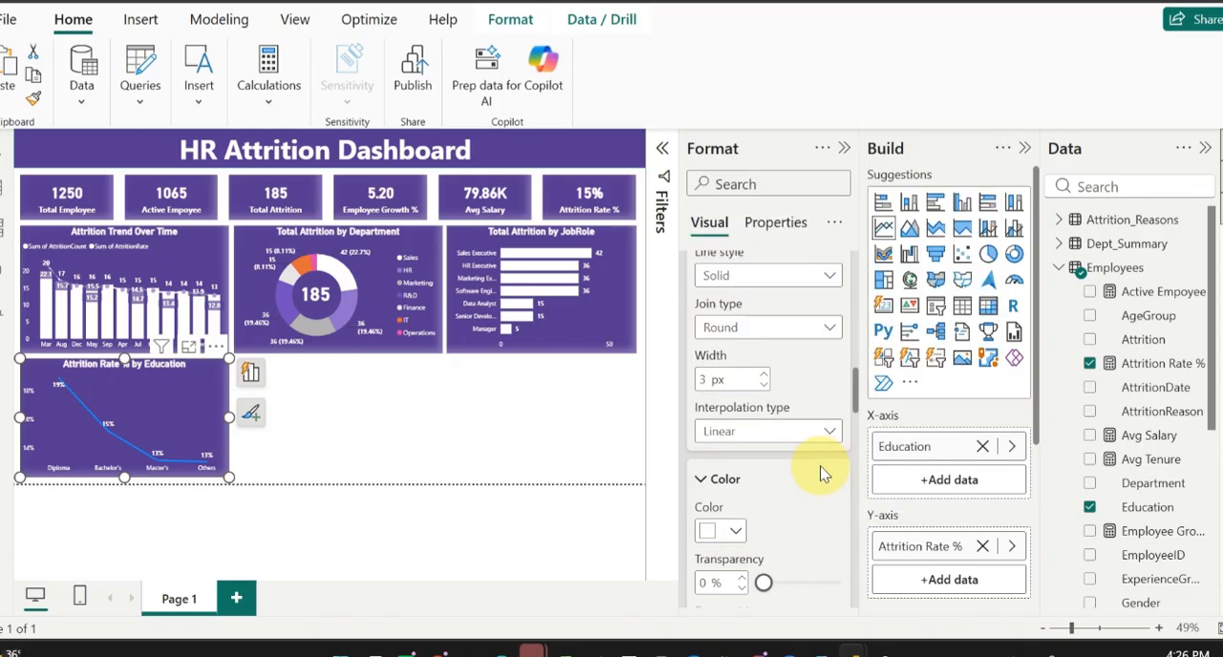
Step: Turn on the shade area under the line in the Attrition Rate % by Education chart
scroll(820, 459, "down", 5)
scroll(760, 466, "up", 3)
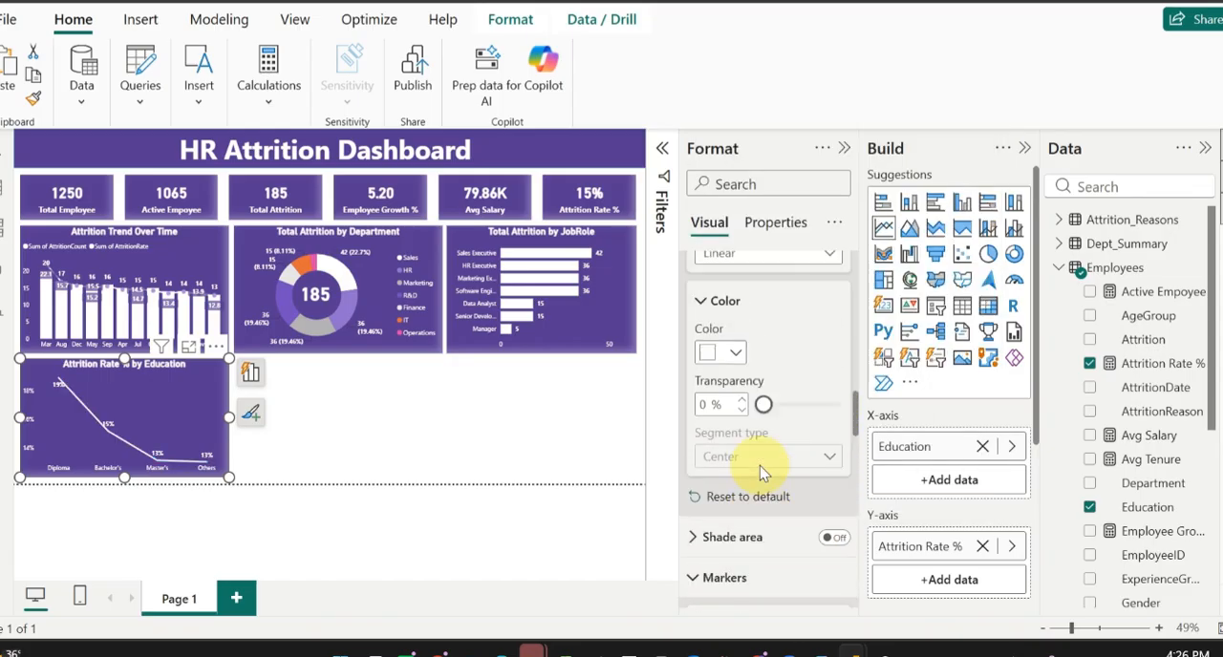
scroll(760, 465, "down", 5)
scroll(759, 465, "up", 3)
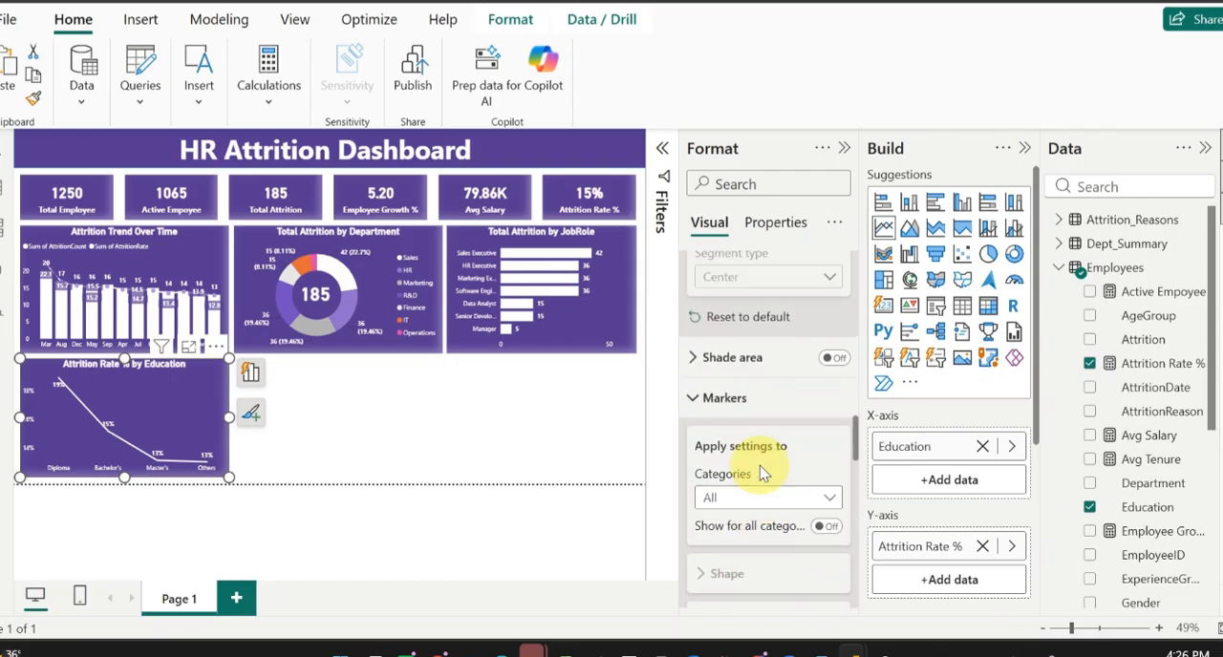
left_click(733, 409)
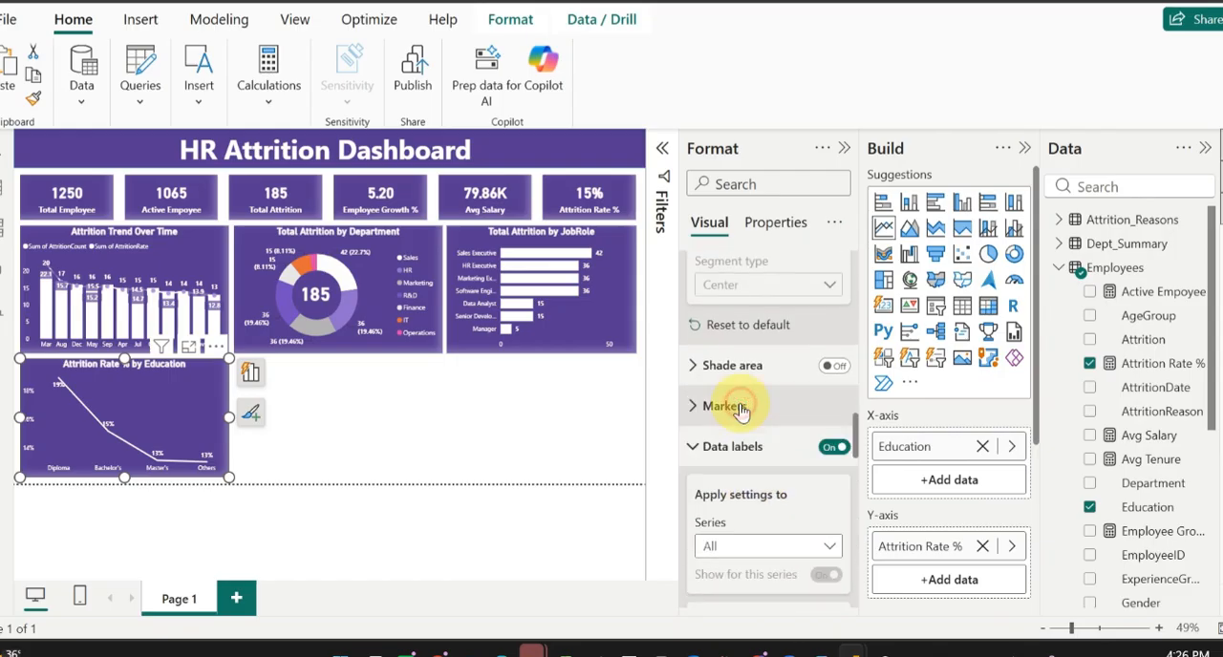
left_click(831, 368)
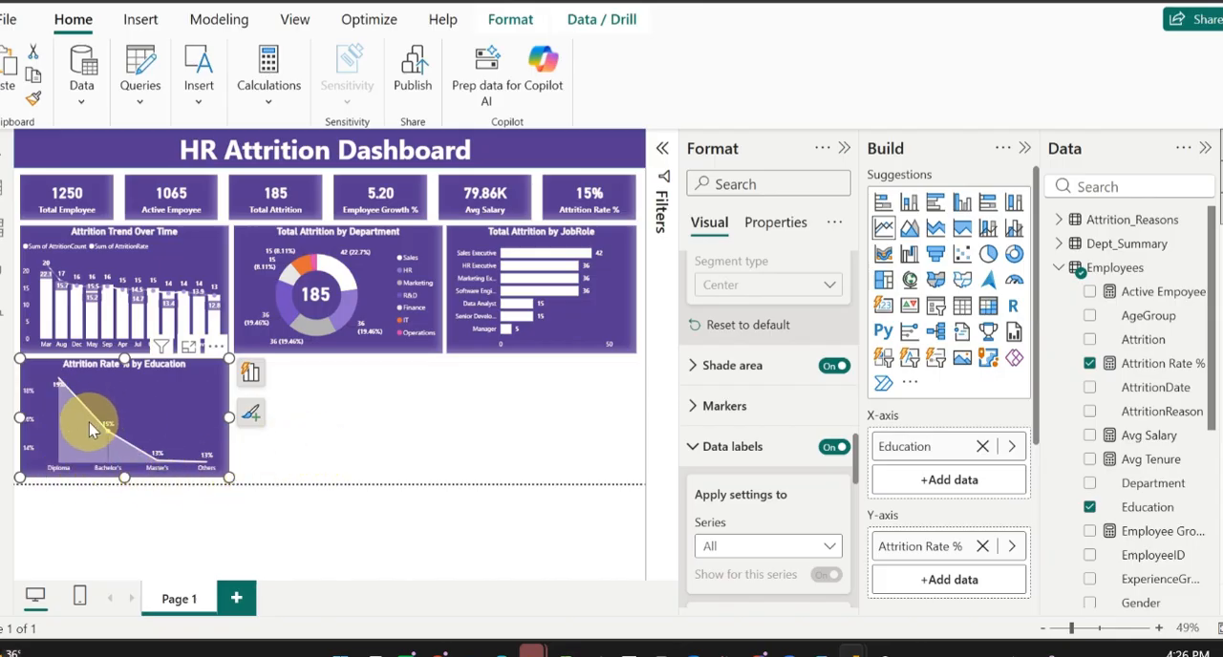
Step: Examine the attrition rate of the education levels in the line chart and dismiss the low-battery notice
mouse_move(89, 424)
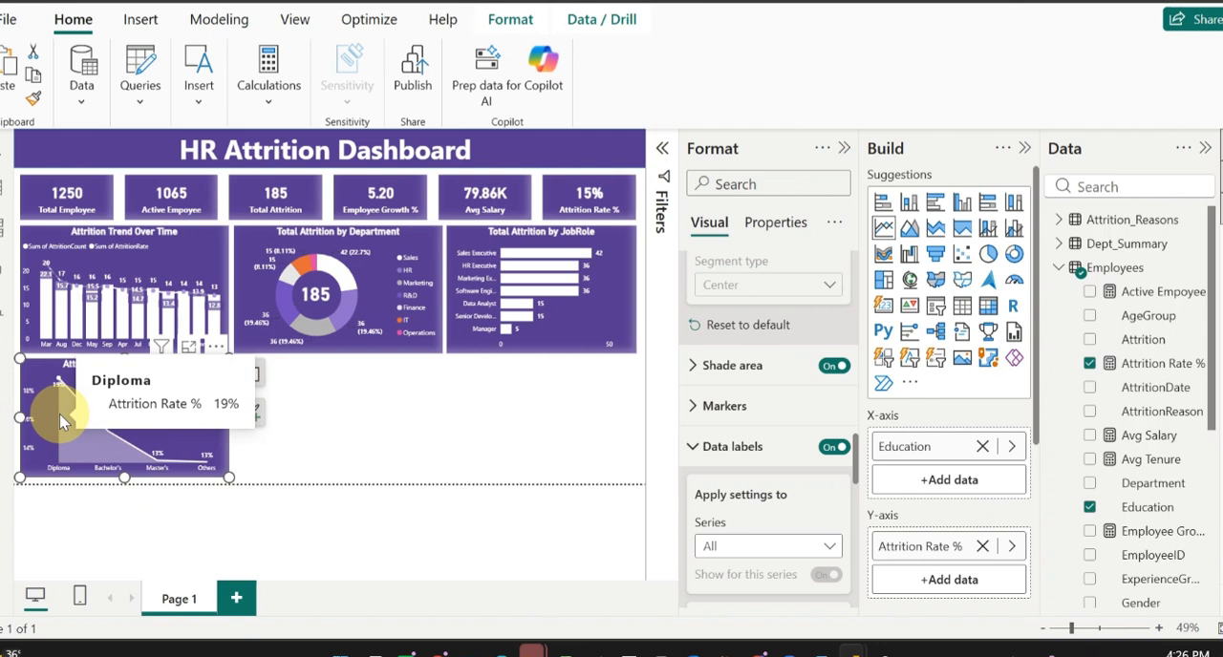
mouse_move(153, 461)
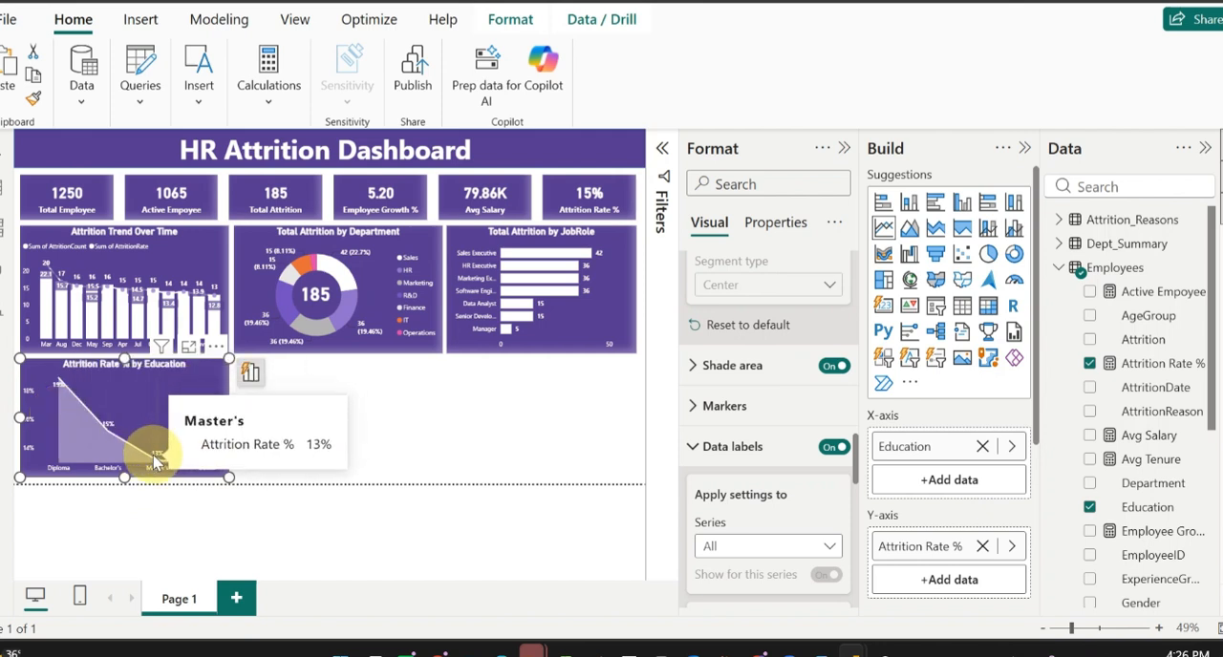
mouse_move(206, 466)
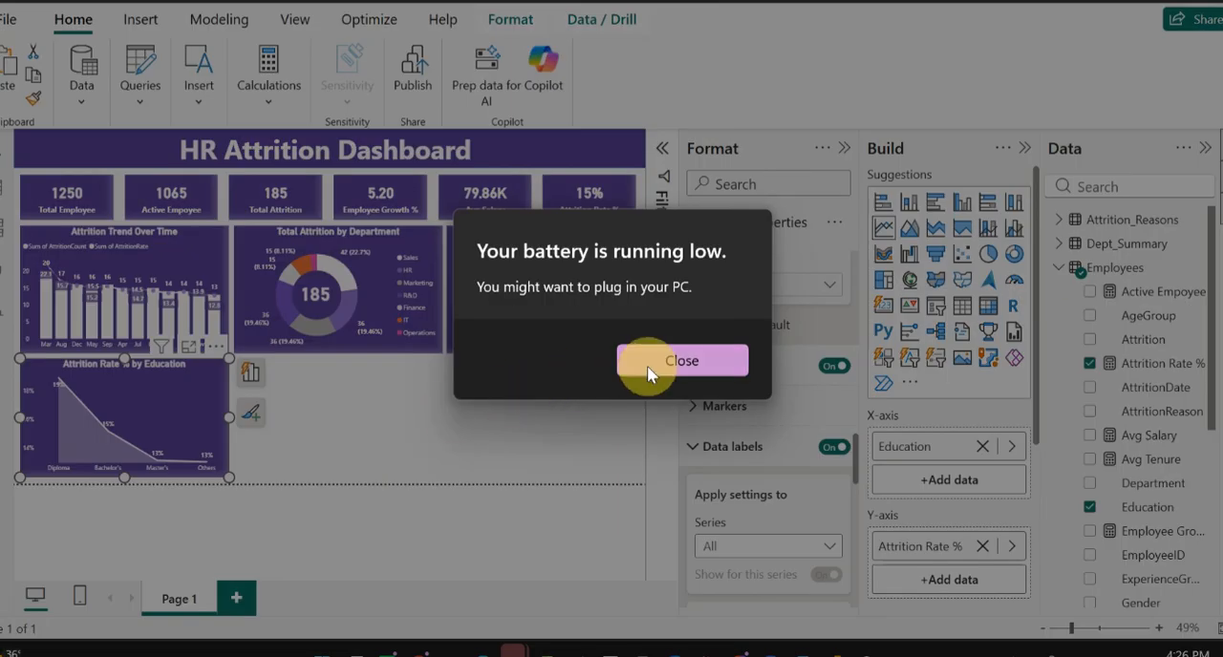
left_click(709, 362)
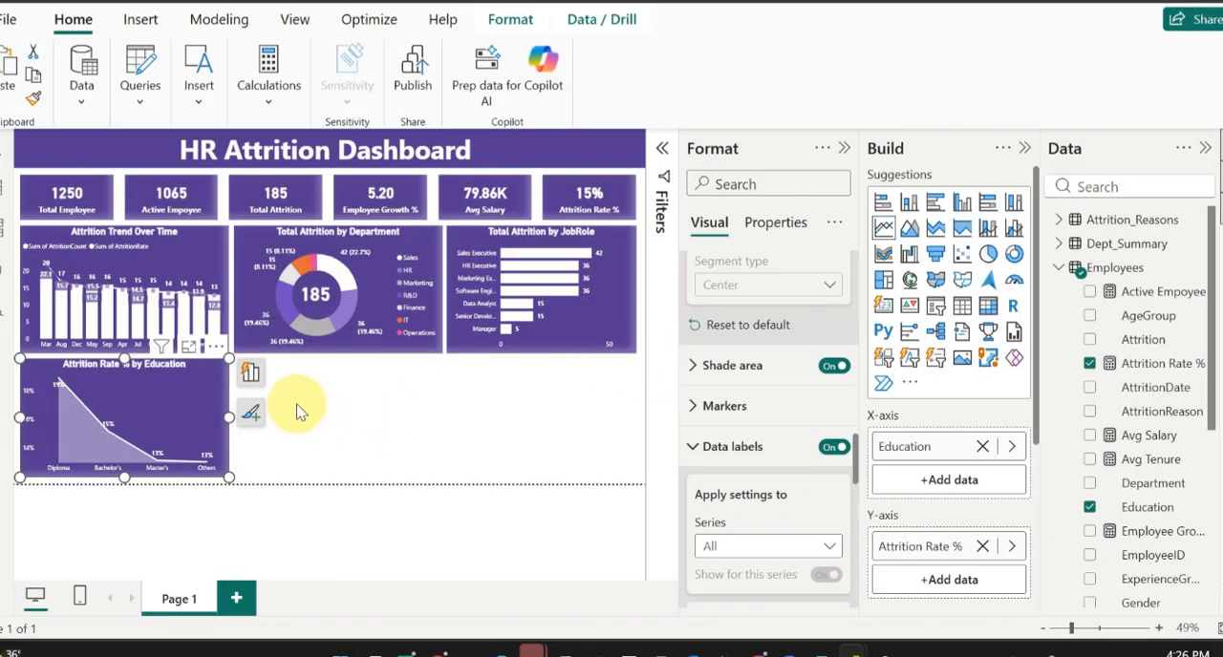
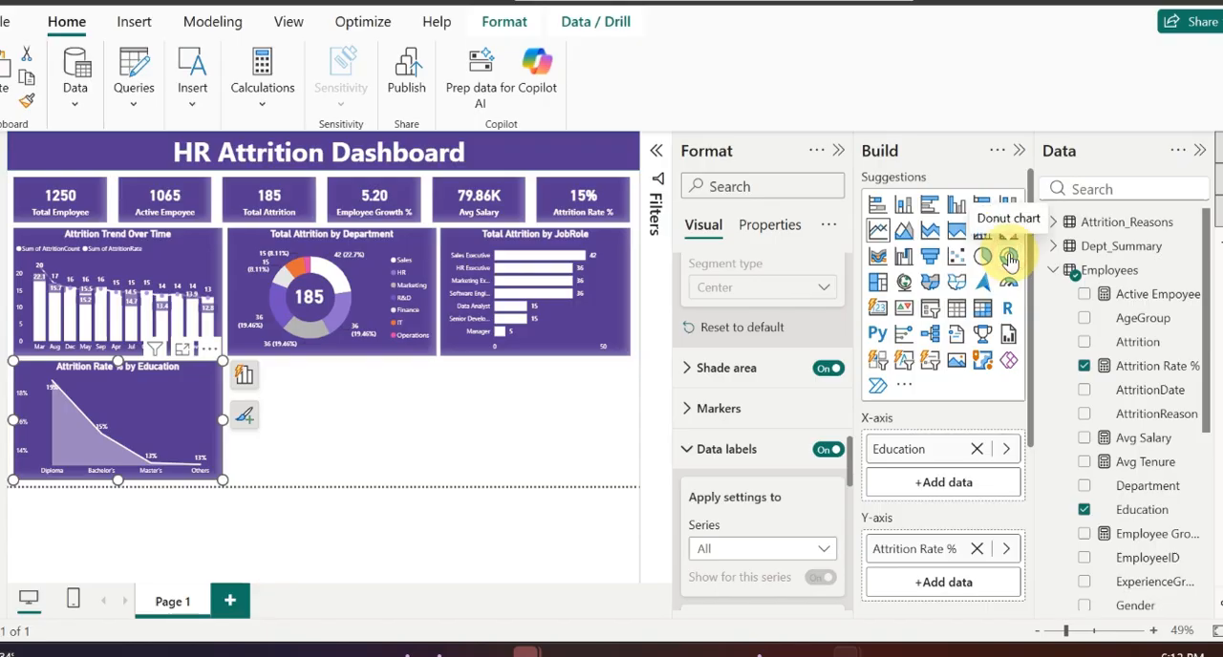
Step: Add a new donut chart beside the Attrition Rate % by Education chart, with Gender as its legend
left_click(1009, 258)
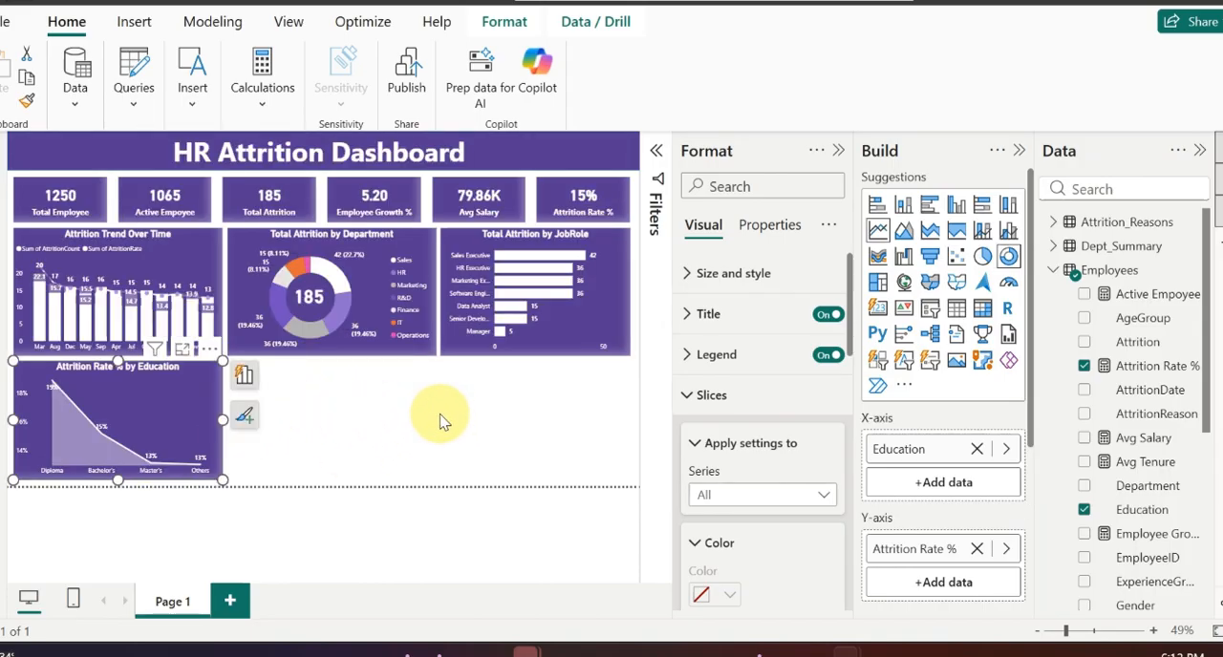
left_click(439, 413)
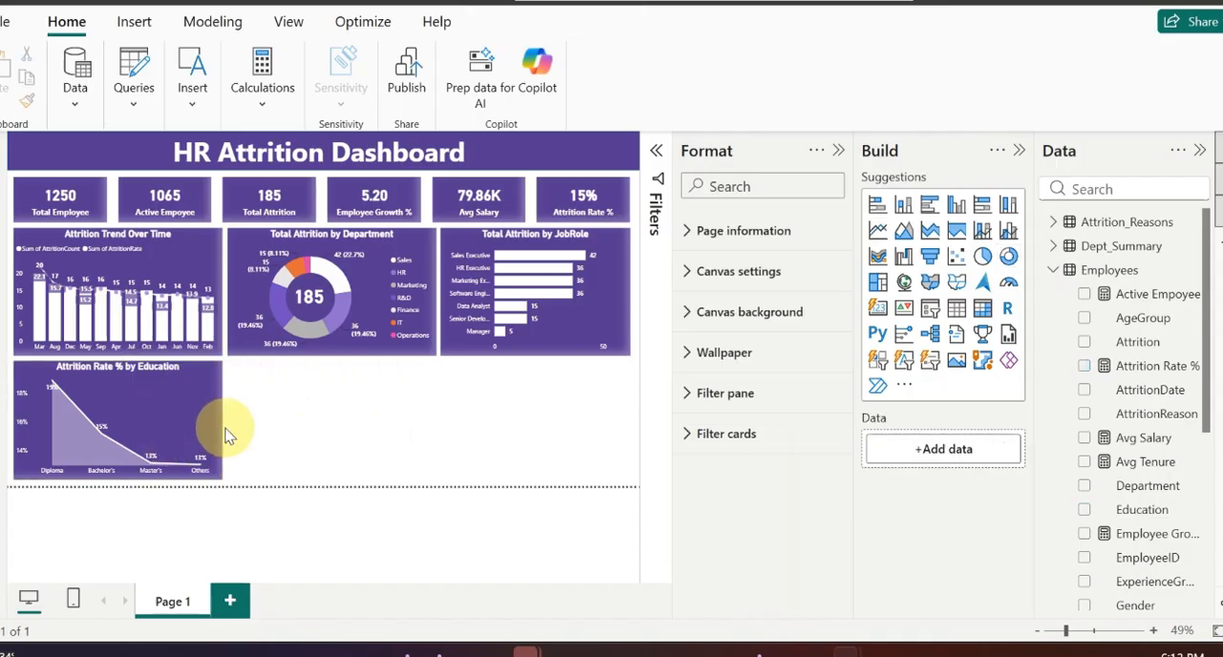
left_click(1007, 258)
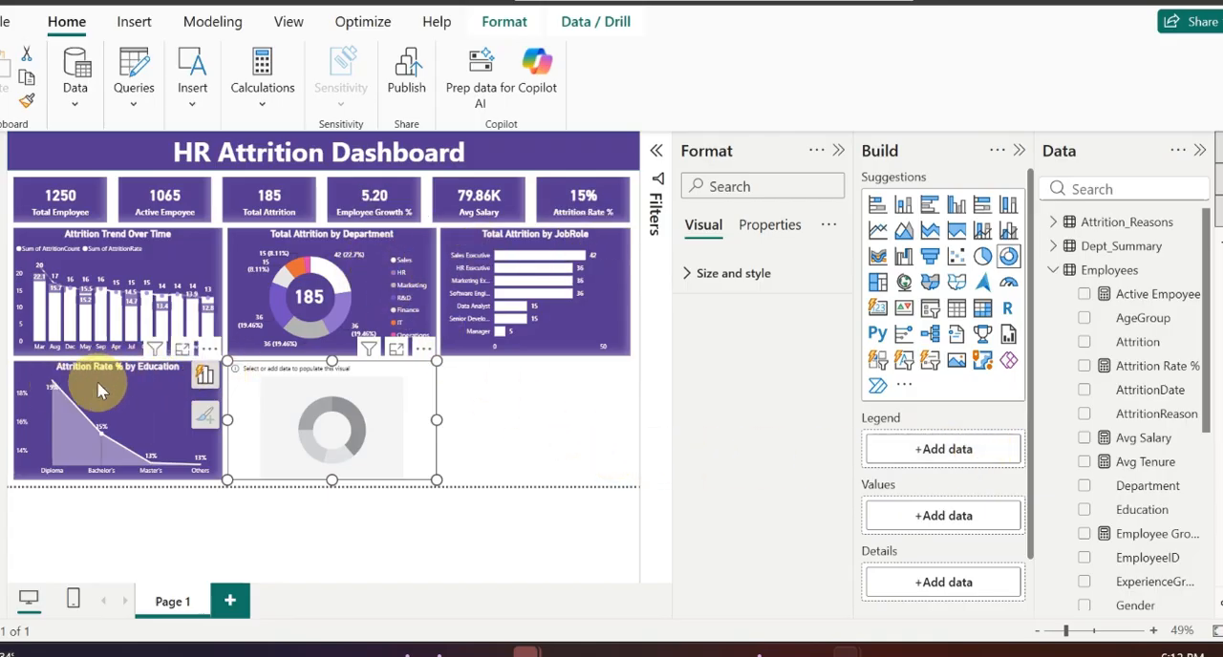
mouse_move(118, 377)
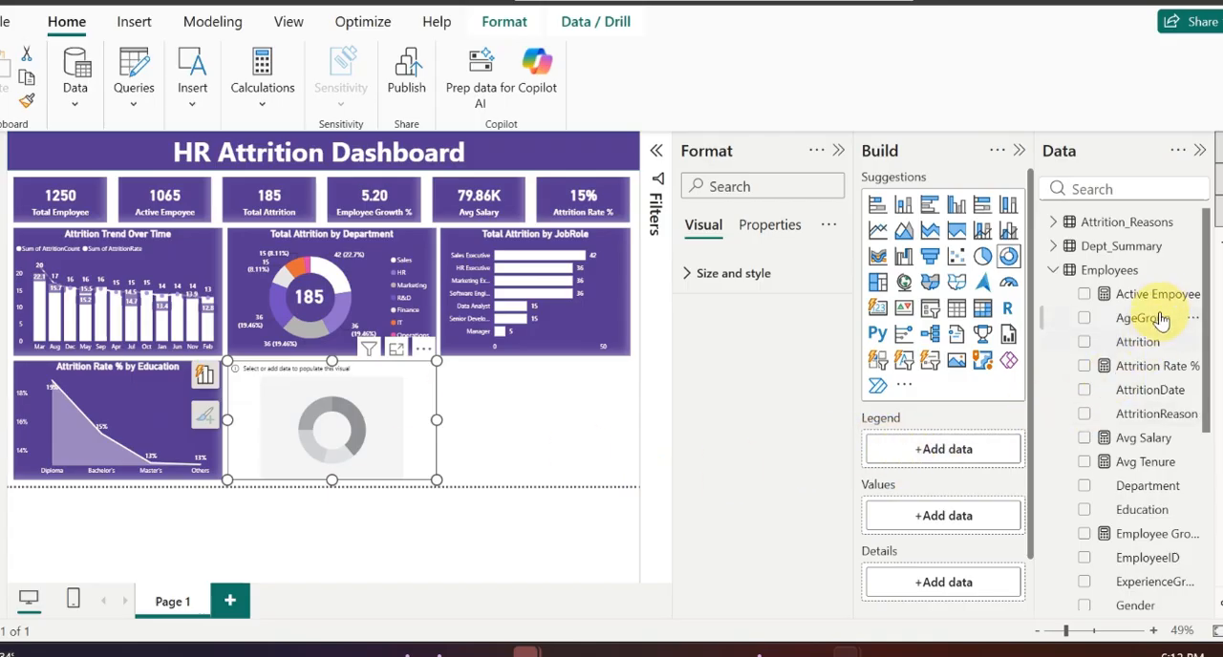
left_click_drag(1145, 462, 956, 462)
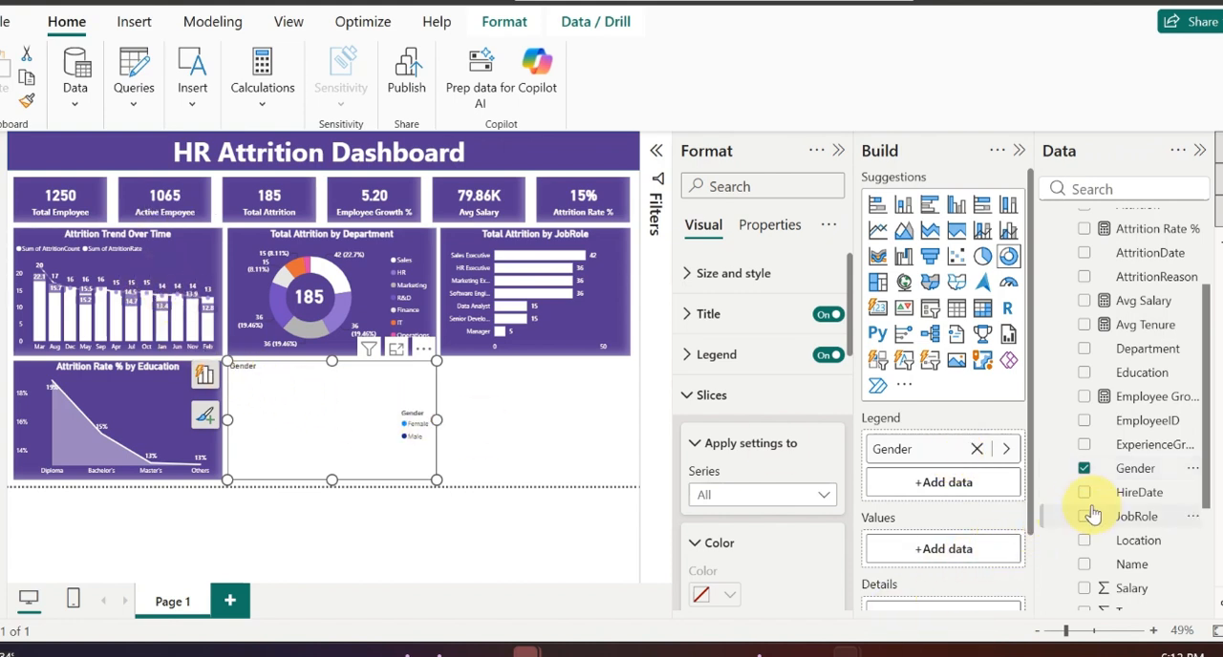
Step: Use the Total Employee measure as the values of the Gender donut chart
scroll(1087, 507, "down", 5)
scroll(1091, 511, "up", 3)
scroll(1091, 511, "up", 5)
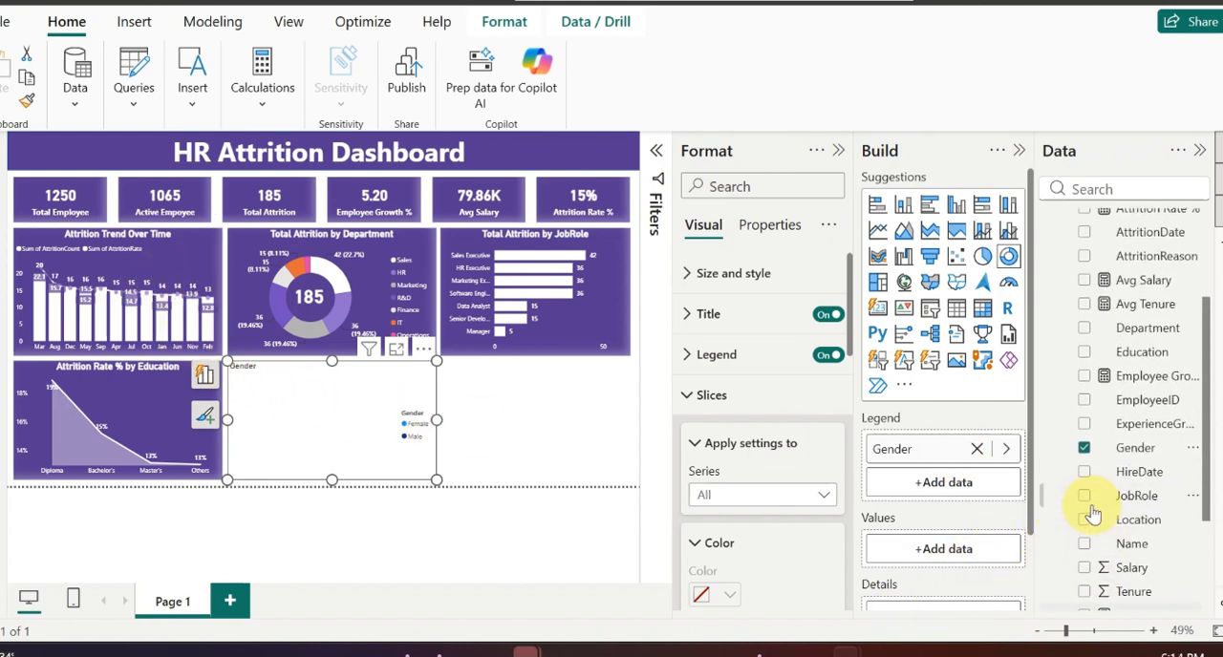
scroll(1092, 513, "down", 2)
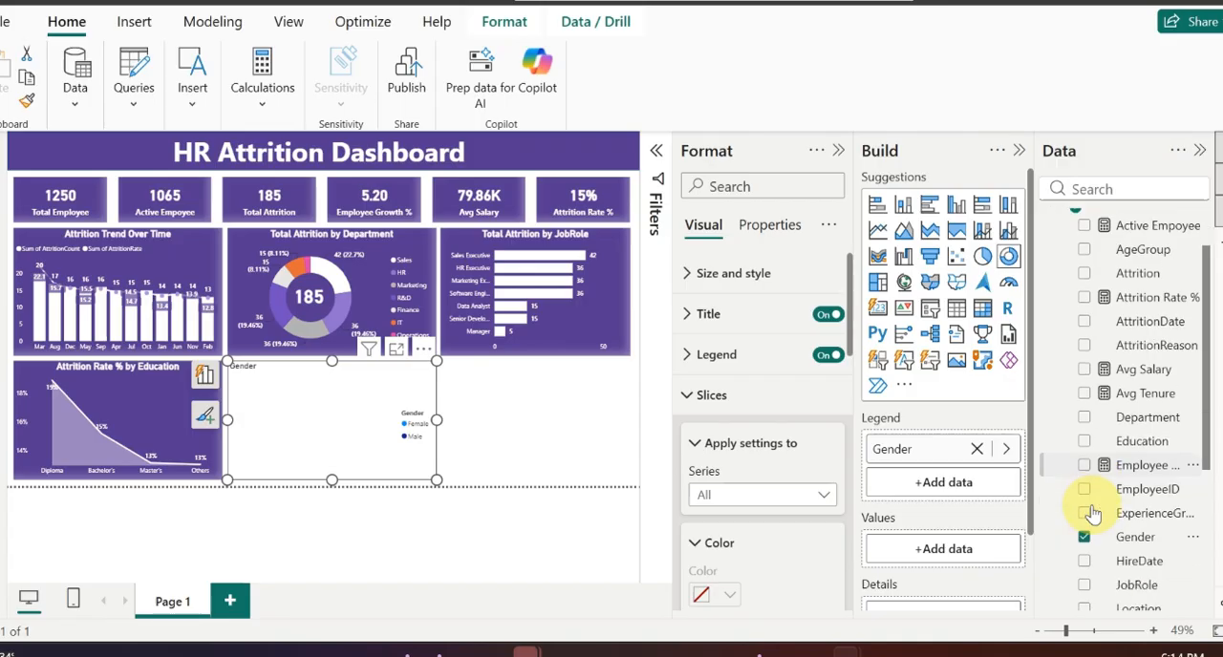
scroll(1092, 513, "up", 1)
scroll(1093, 513, "down", 5)
scroll(1092, 513, "down", 2)
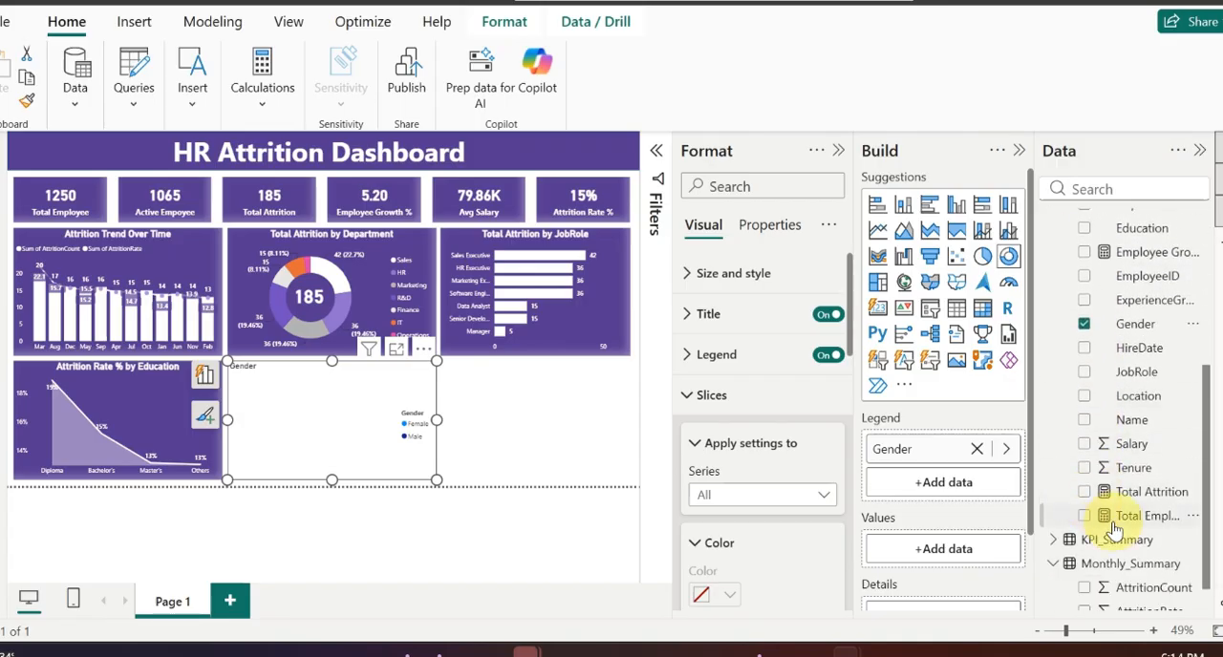
left_click_drag(1123, 516, 959, 557)
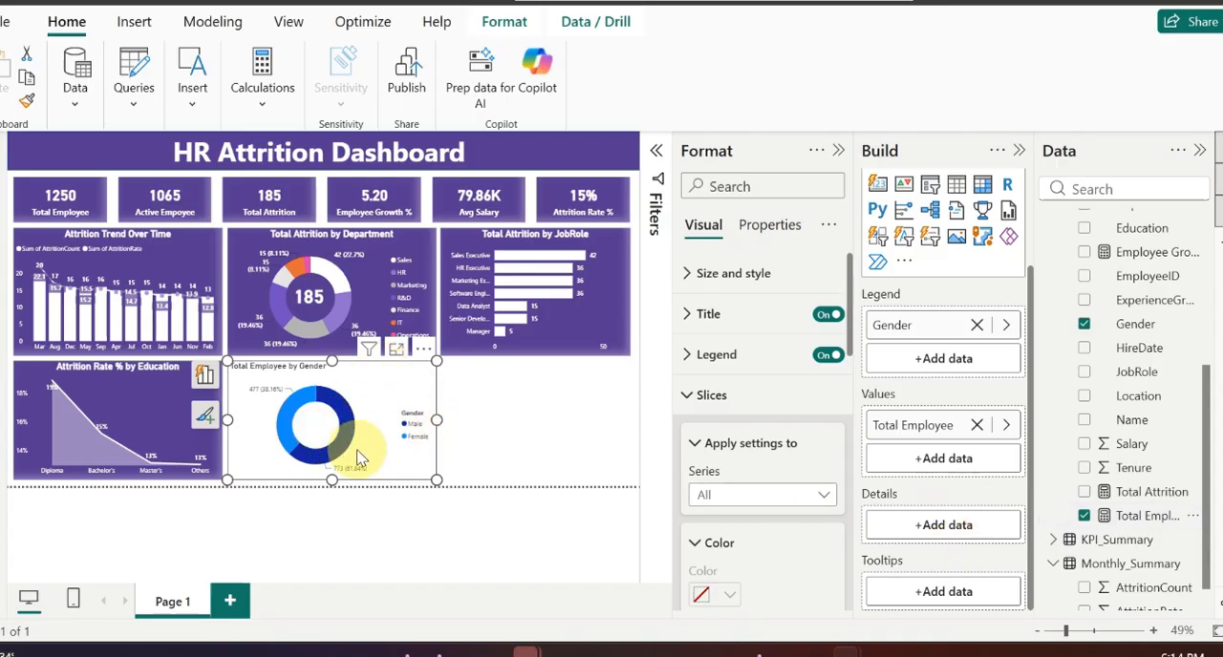
Step: Copy the Total Attrition by Department chart's formatting onto the Total Employee by Gender donut chart with Format Painter
left_click(427, 243)
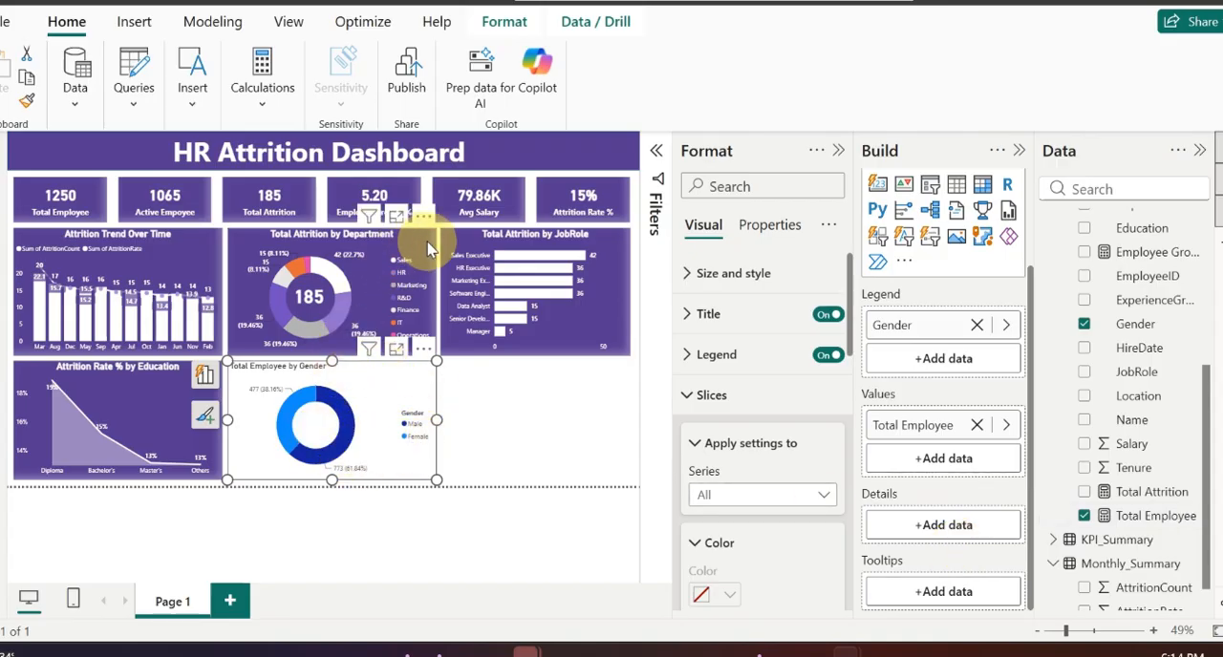
left_click(26, 100)
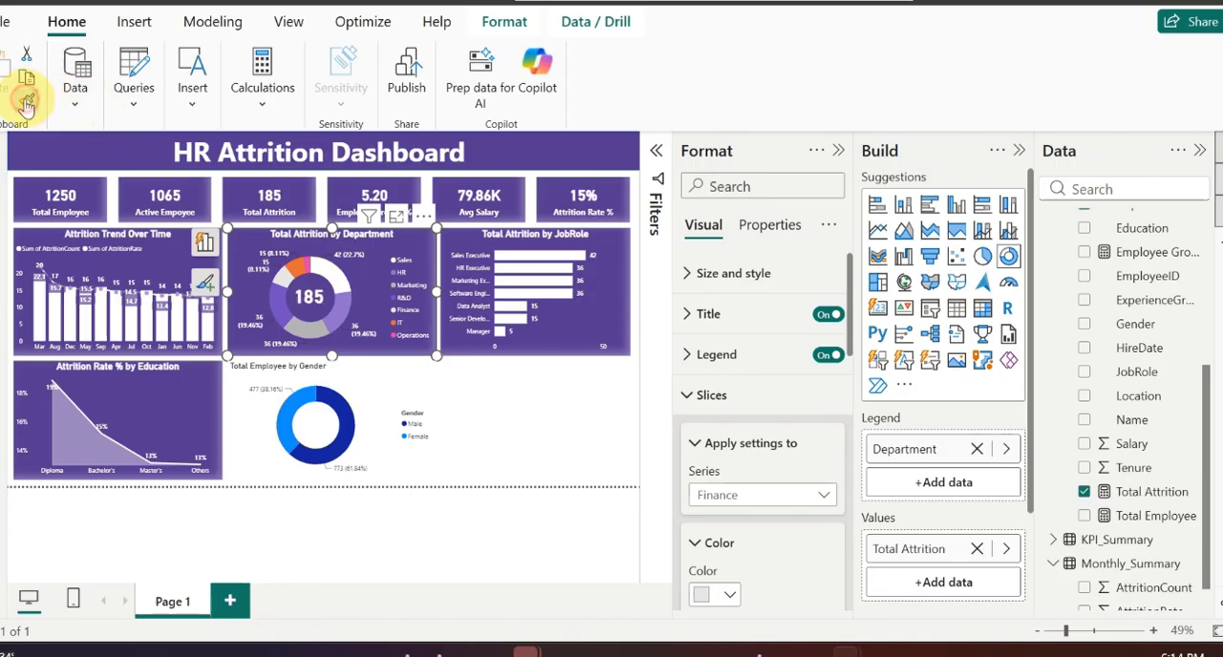
left_click(382, 390)
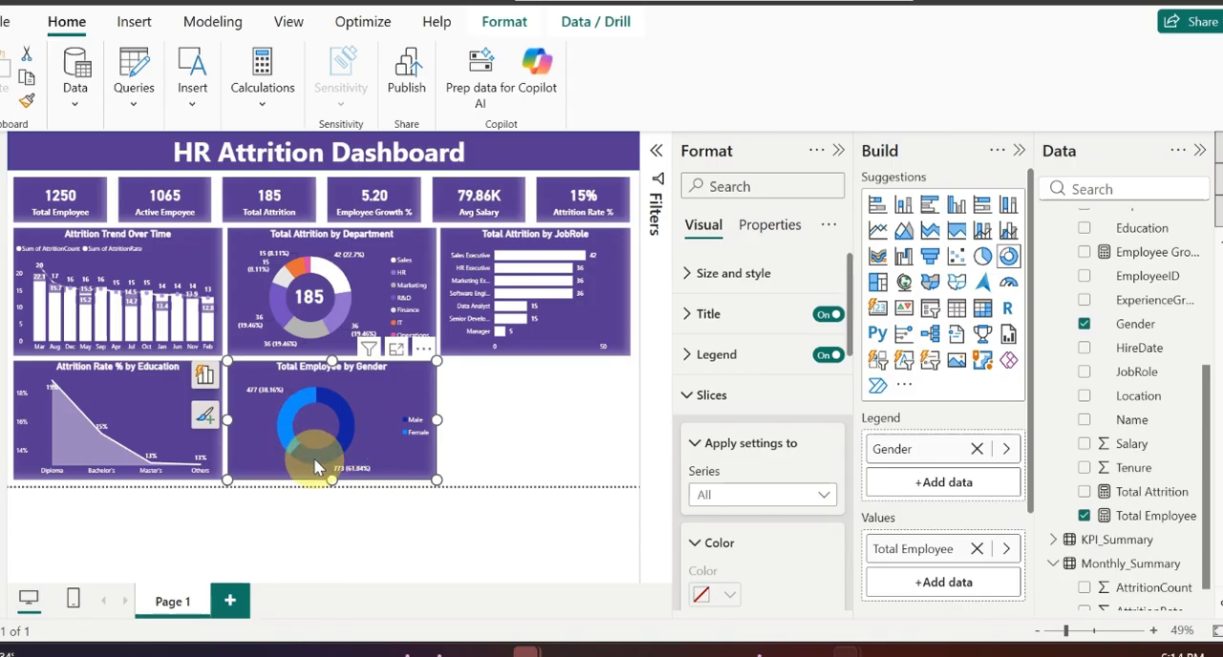
Step: Set the Male slice of the Total Employee by Gender donut chart to white
mouse_move(318, 465)
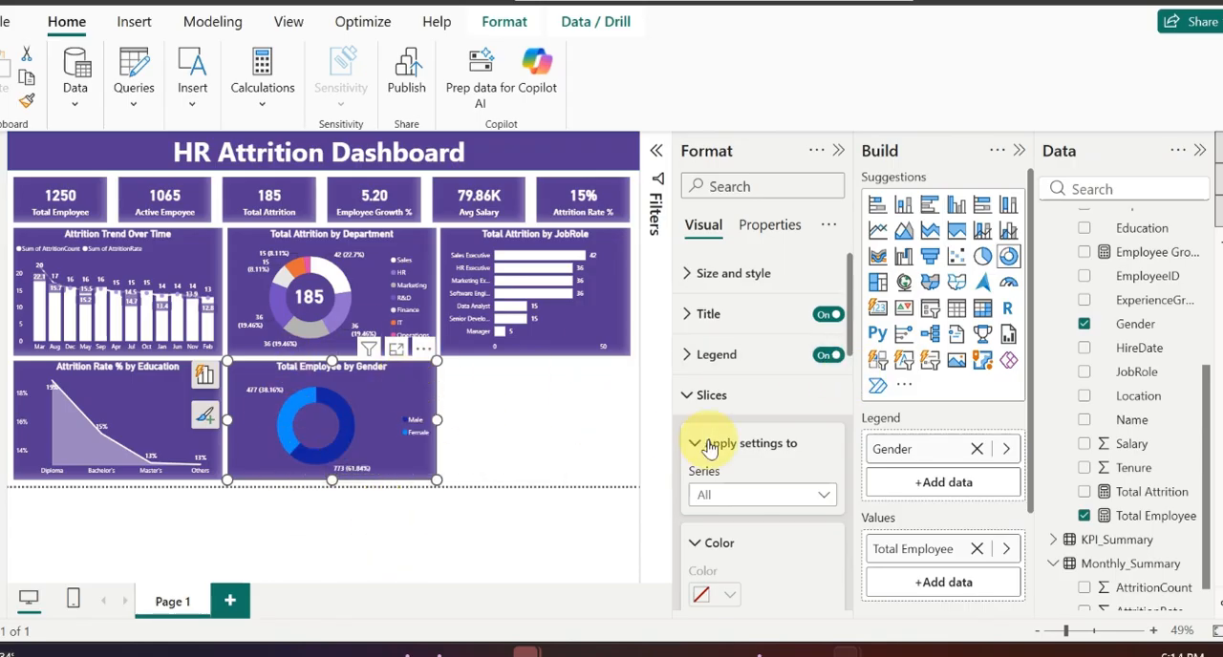
left_click(760, 496)
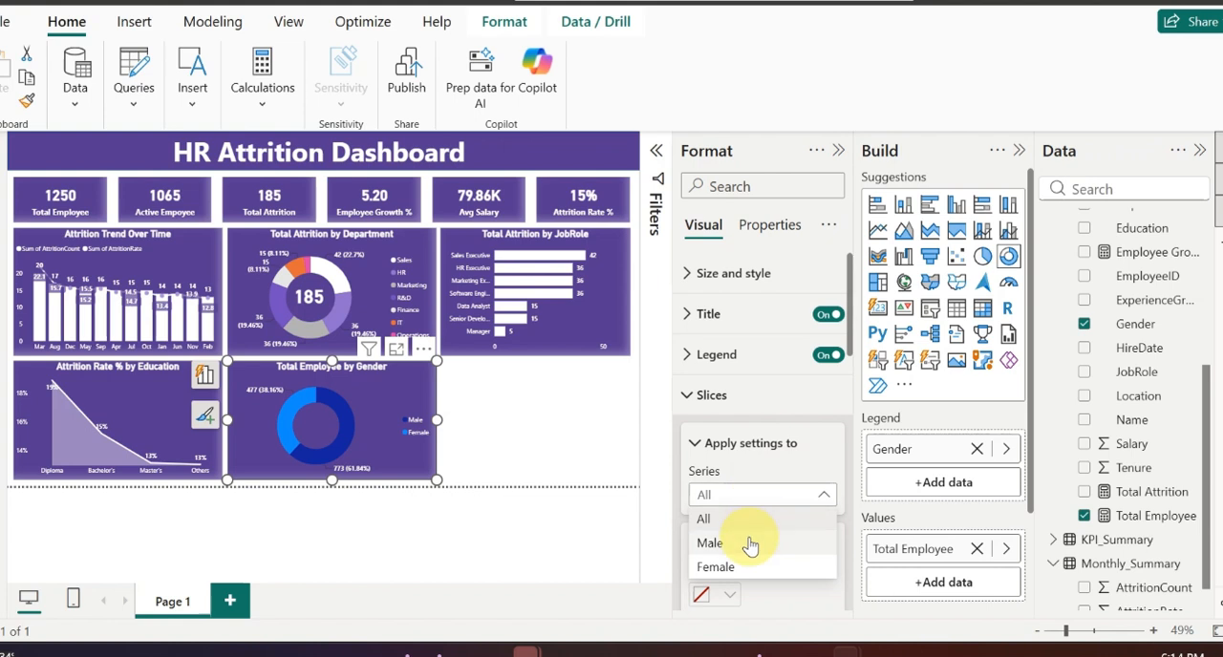
left_click(748, 542)
scroll(783, 482, "down", 3)
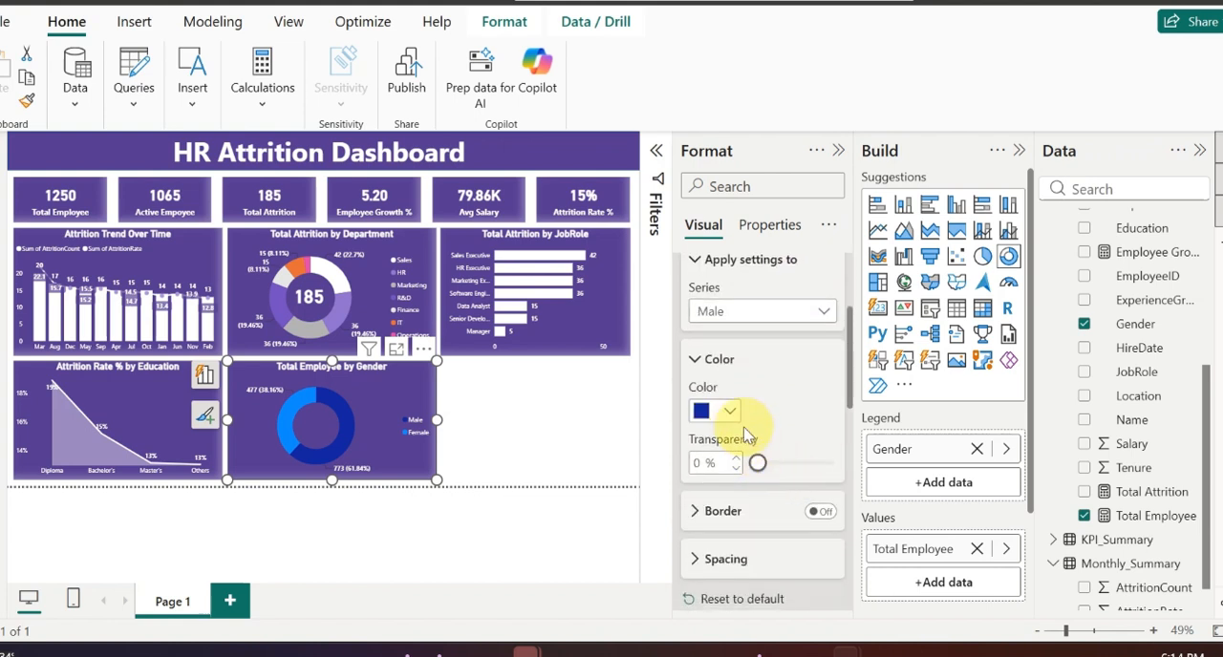
left_click(730, 411)
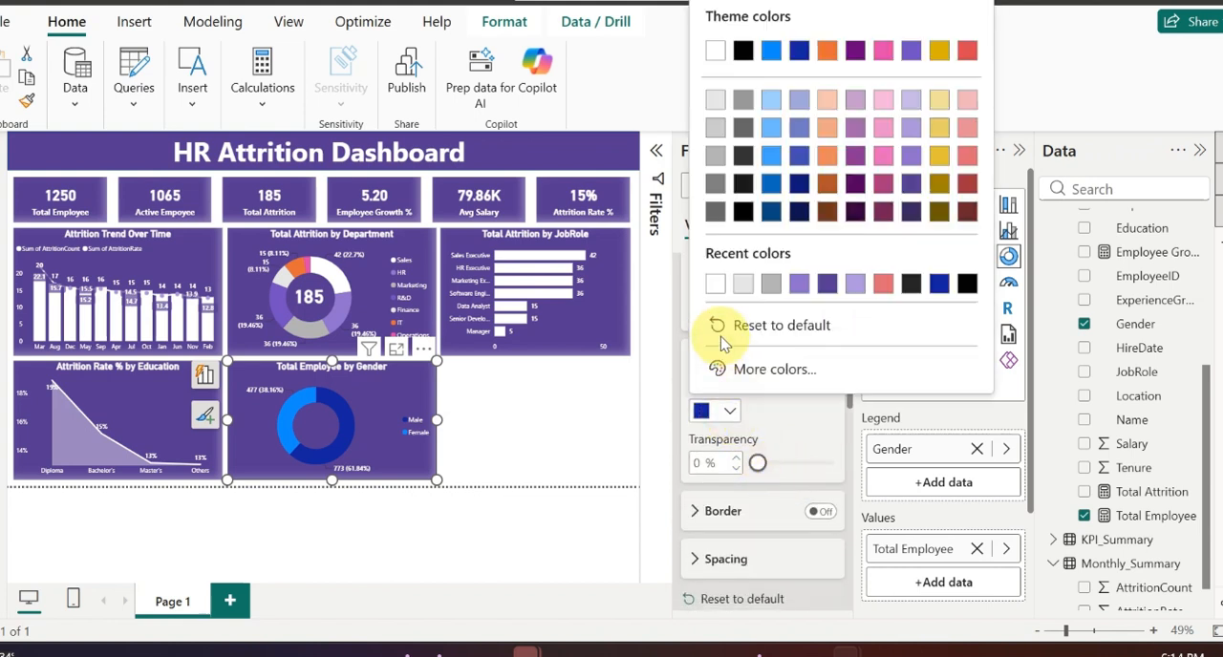
left_click(716, 283)
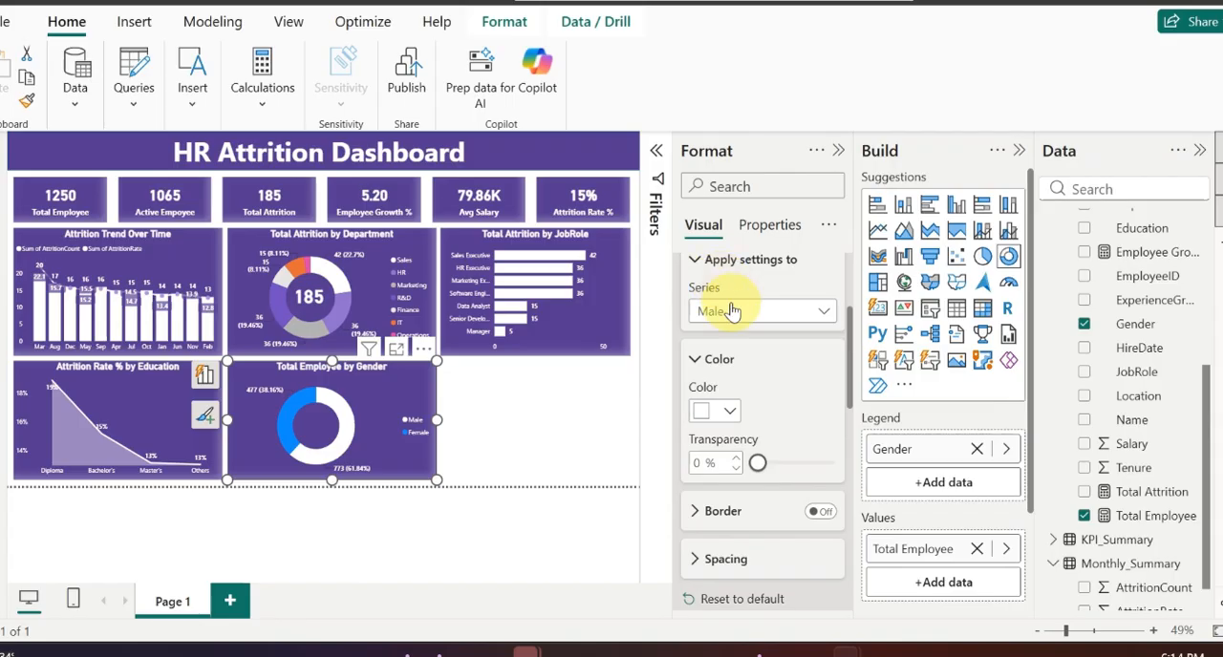
Step: Set the Female slice of the Total Employee by Gender donut chart to the recently used light purple
left_click(787, 315)
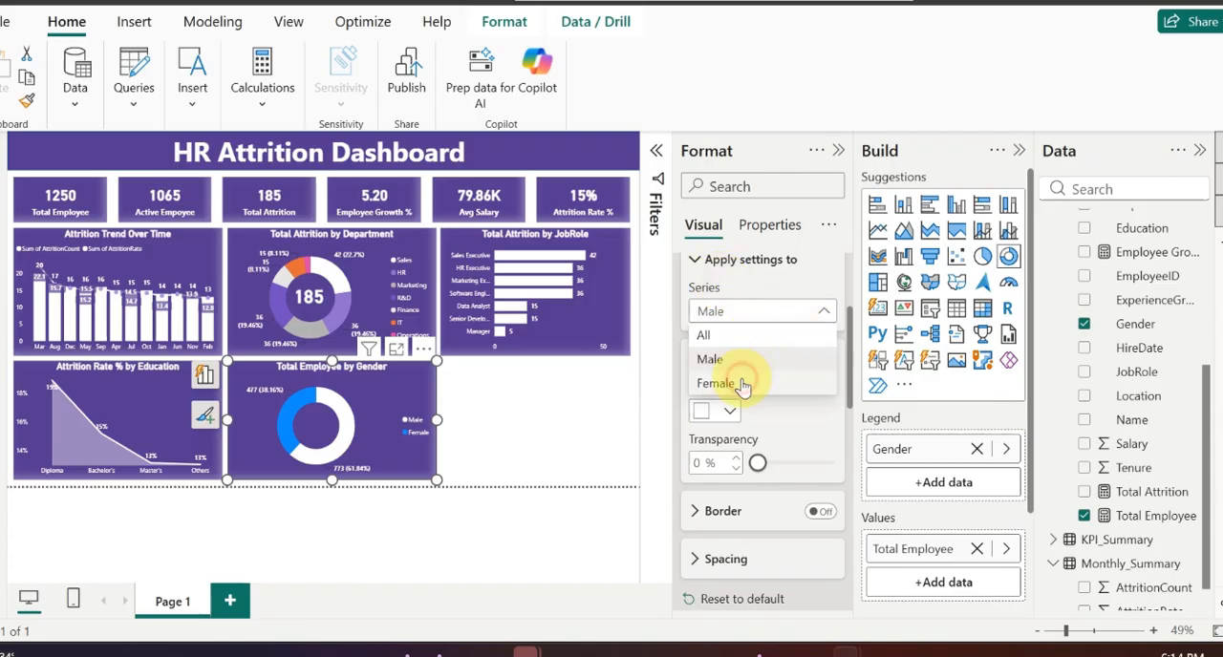
left_click(733, 382)
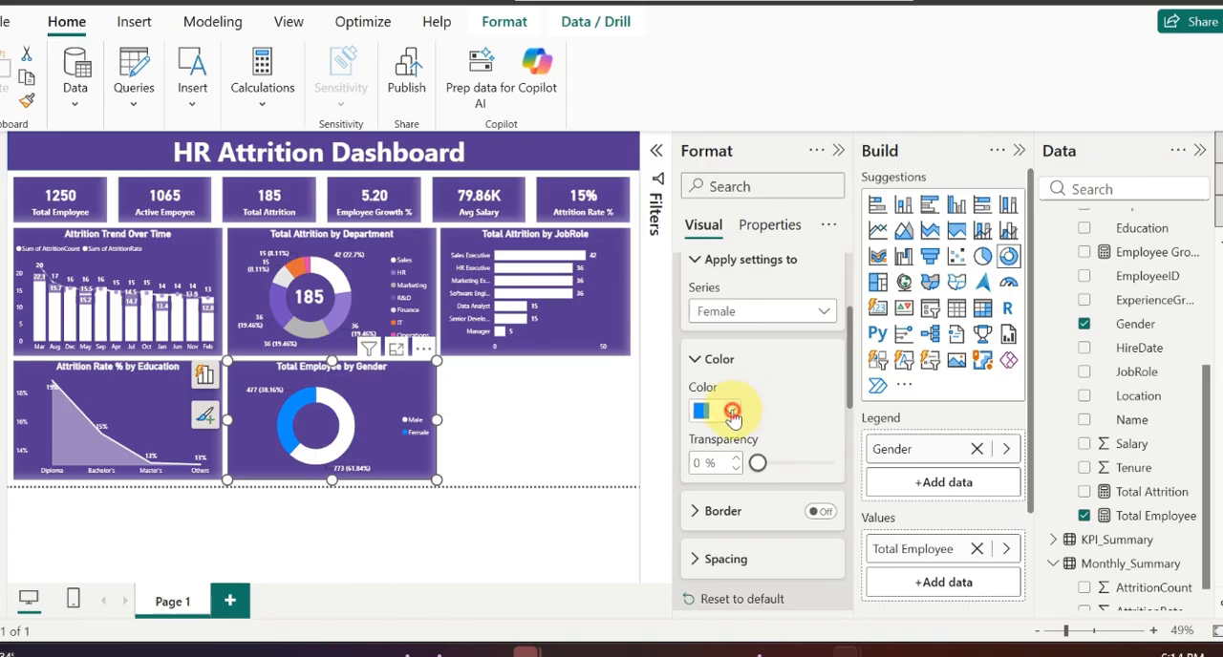
left_click(732, 410)
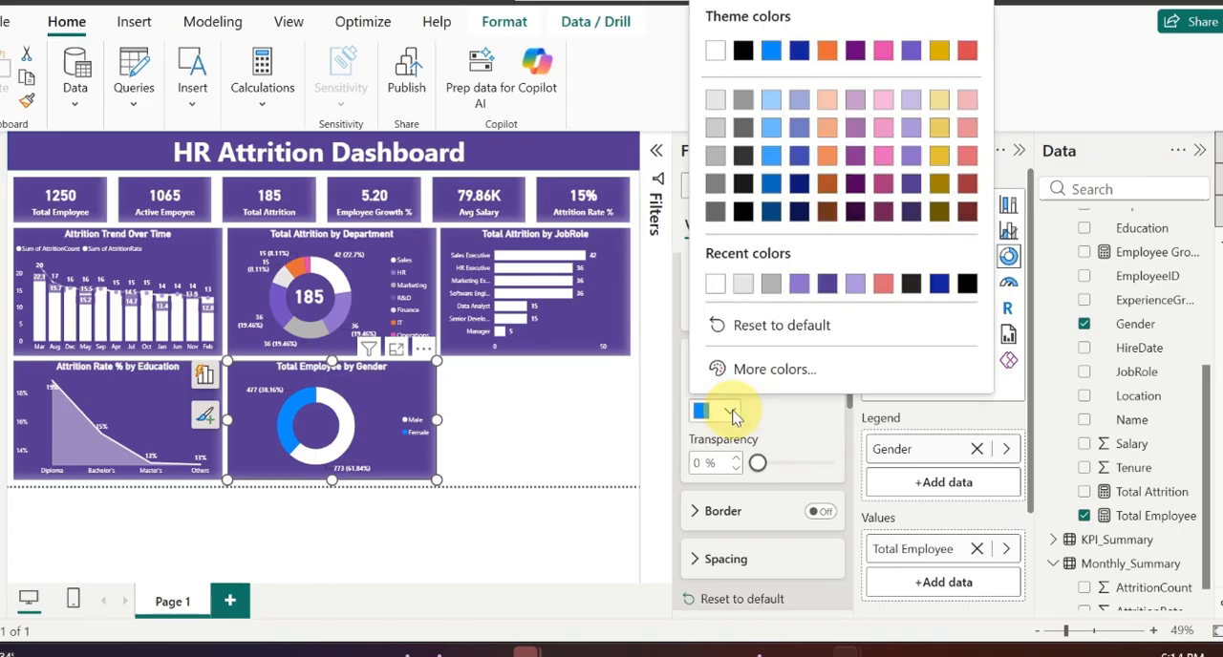
left_click(804, 287)
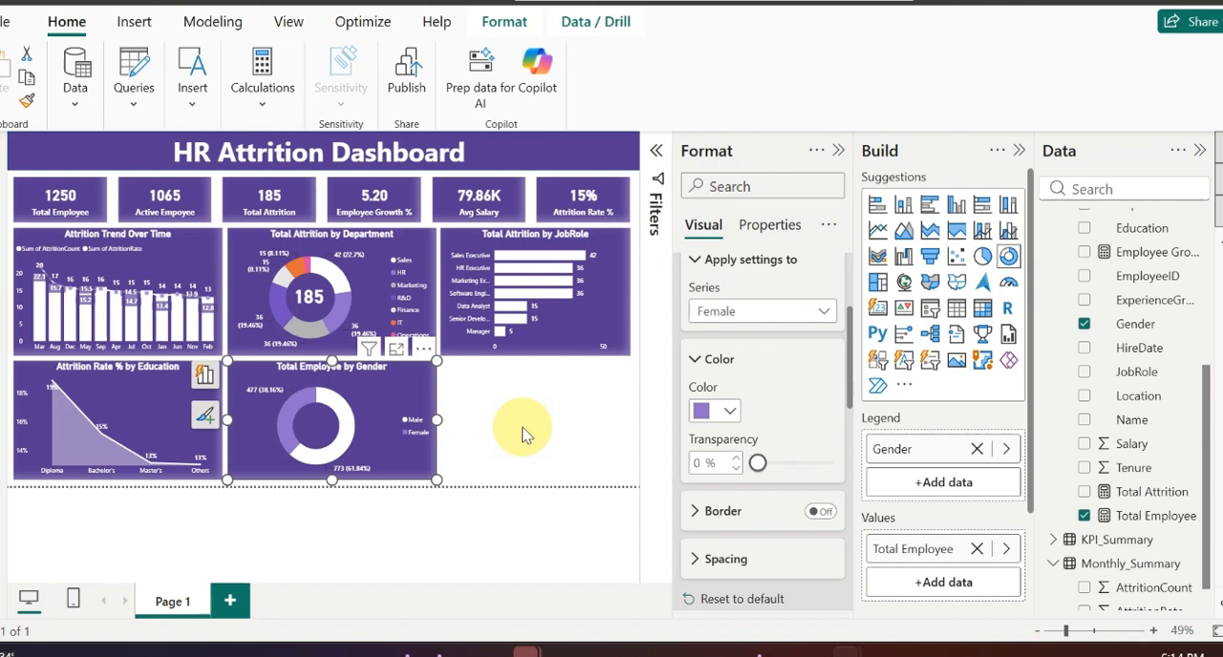
Step: Add a map beside the gender donut chart, with Location as its location and Total Attrition as its bubble size
left_click(481, 385)
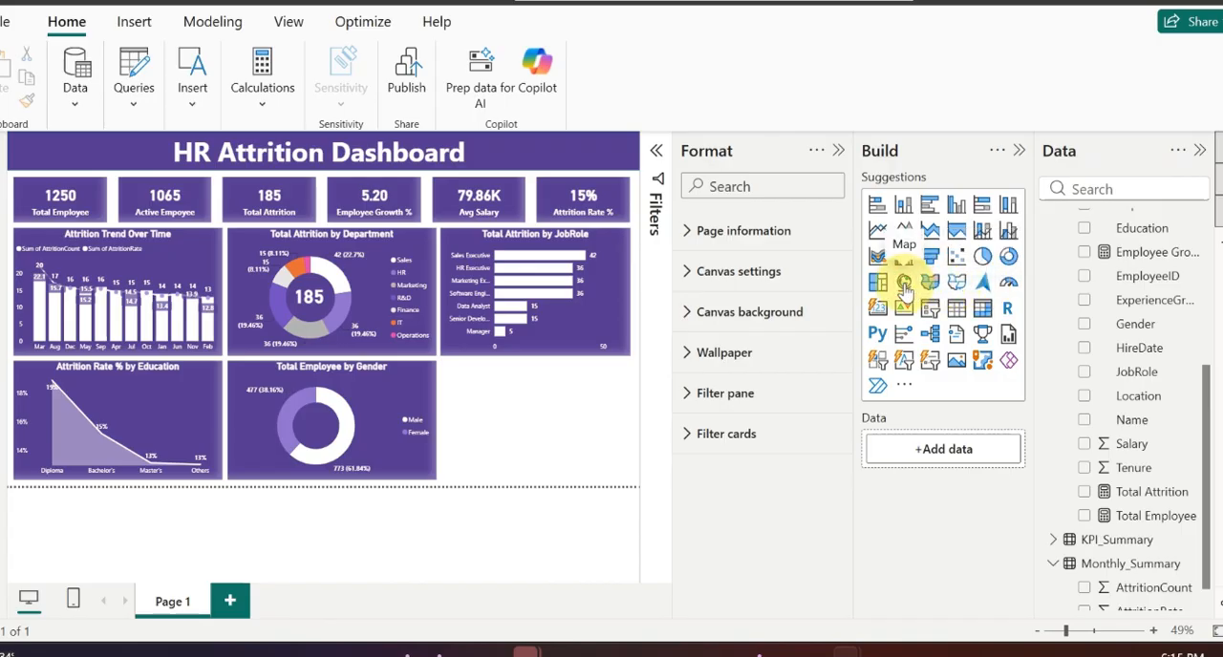
left_click(904, 283)
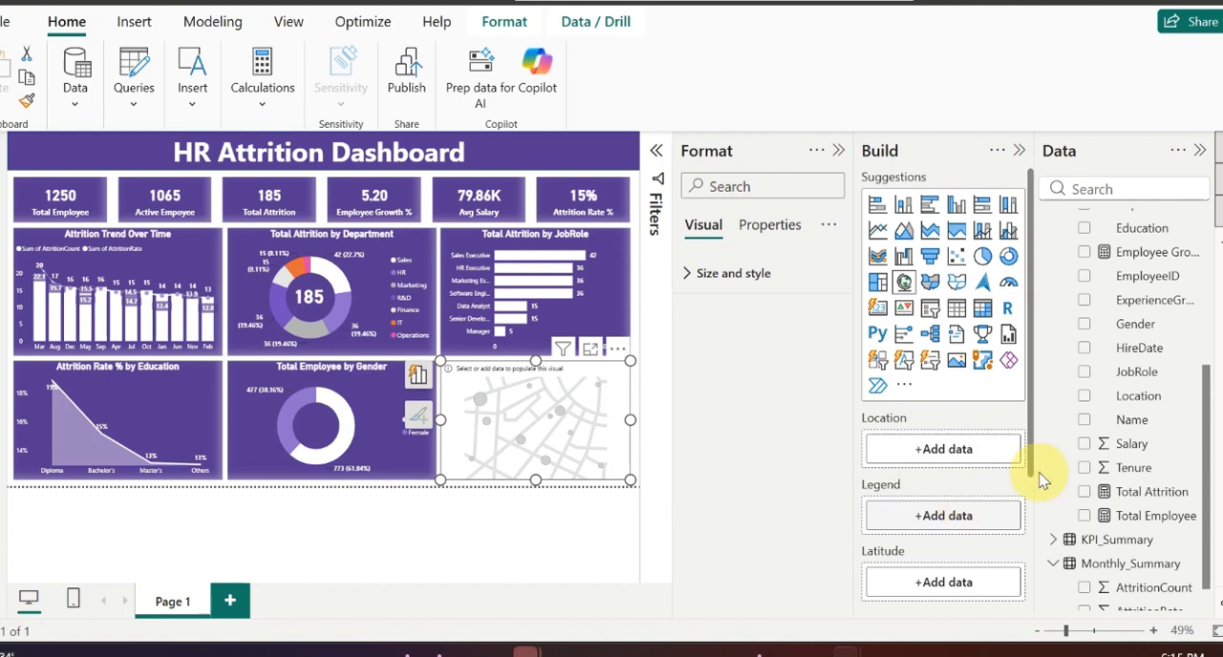
left_click_drag(1137, 395, 961, 450)
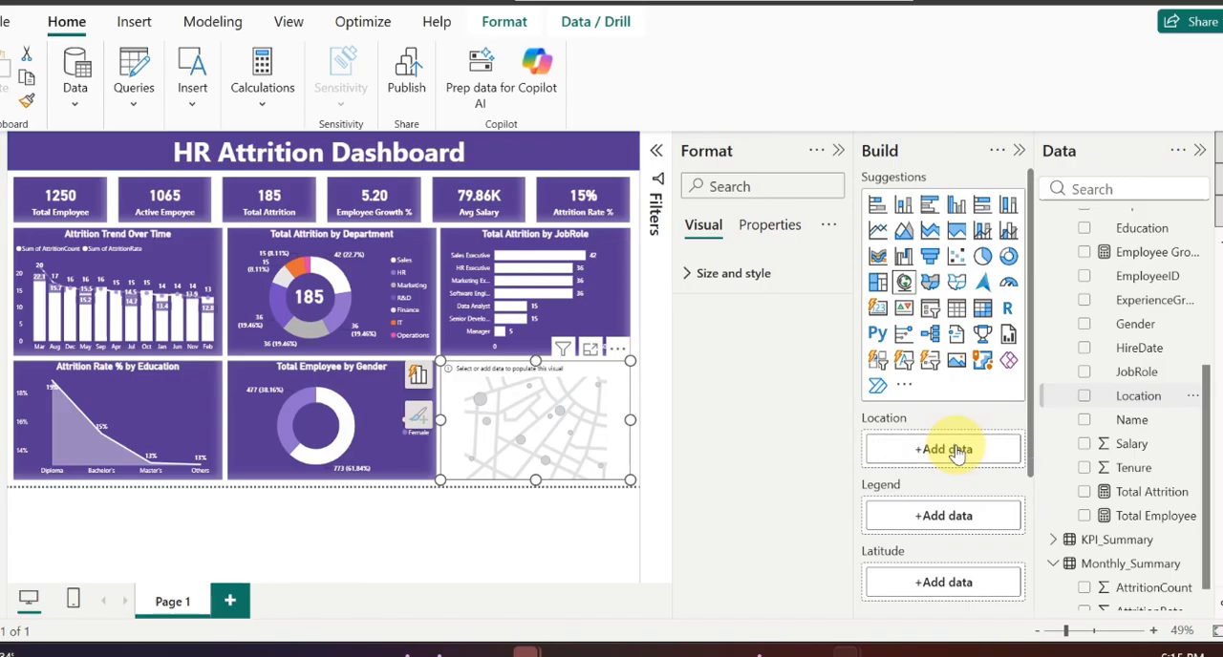
scroll(946, 497, "down", 3)
scroll(946, 507, "down", 1)
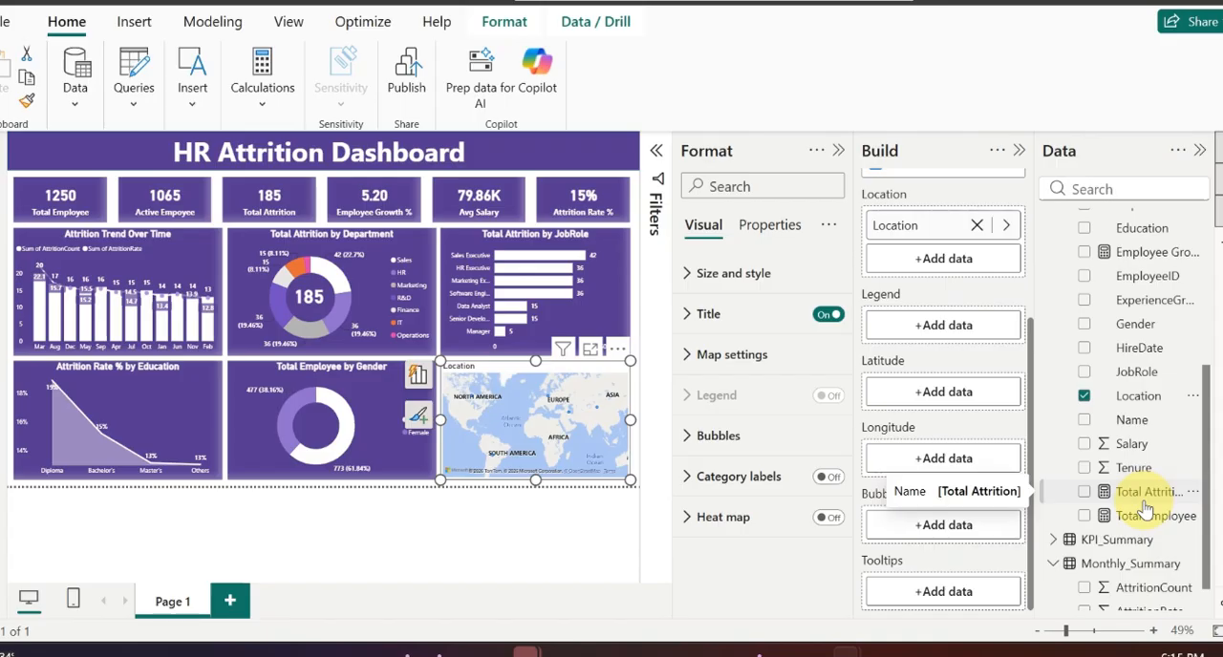
left_click_drag(1147, 503, 955, 535)
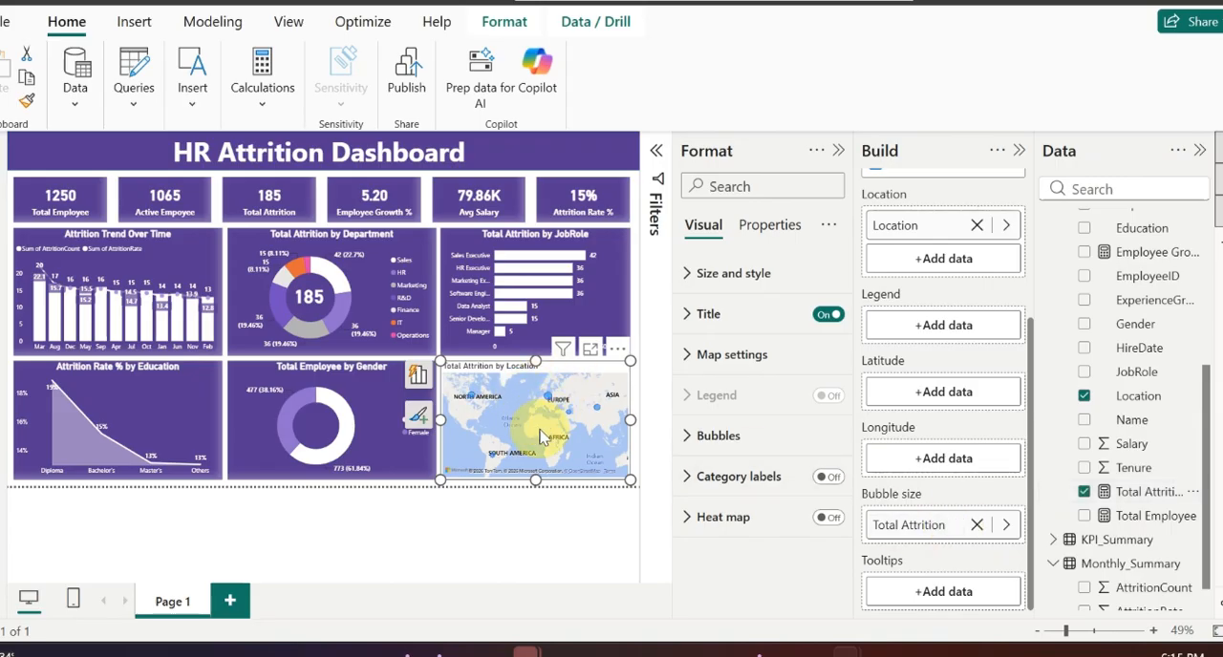
Step: Copy the Total Attrition by JobRole chart's formatting onto the Total Attrition by Location map with Format Painter
left_click(599, 245)
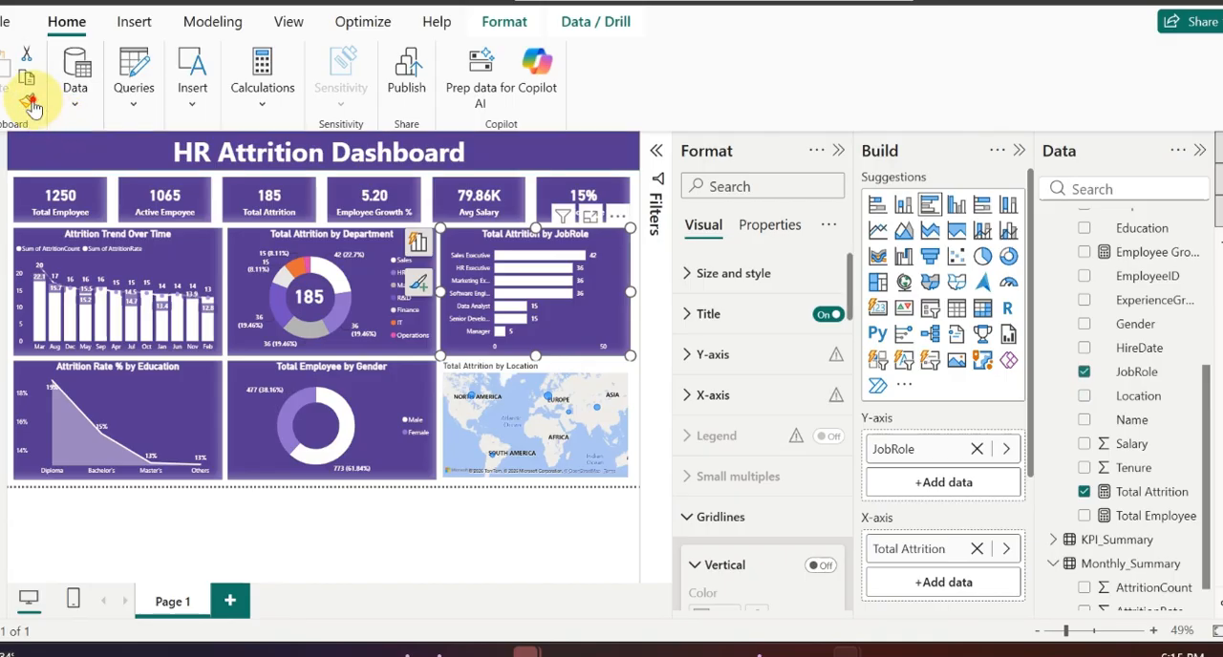
left_click(28, 102)
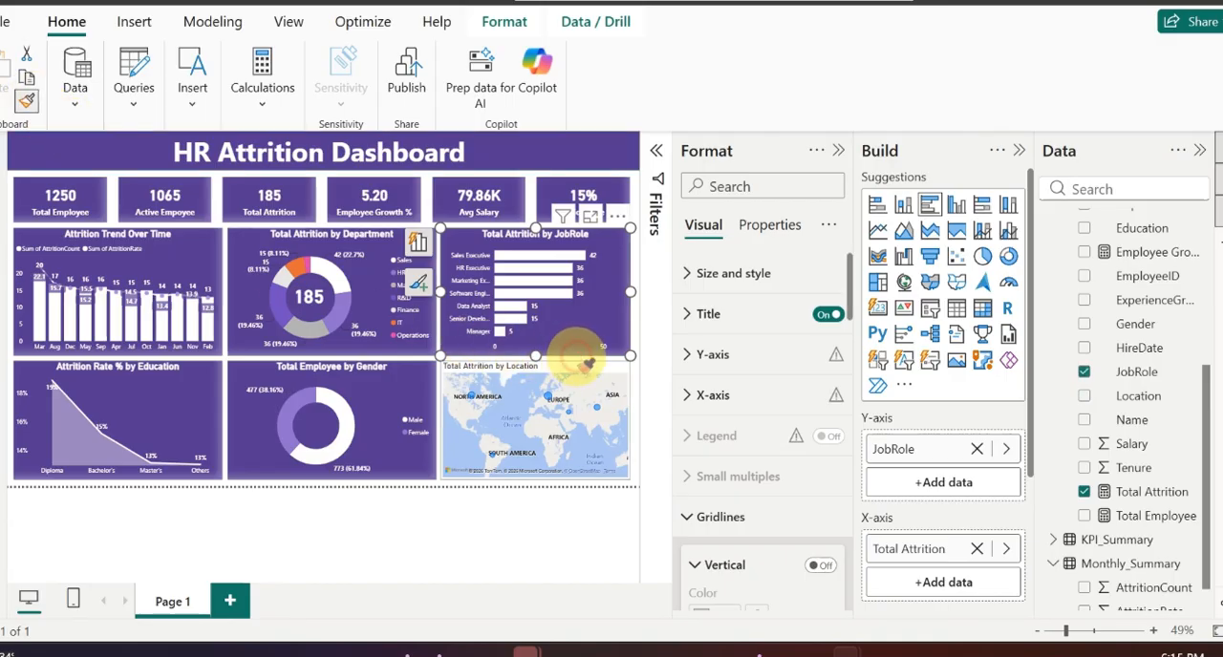
left_click(584, 363)
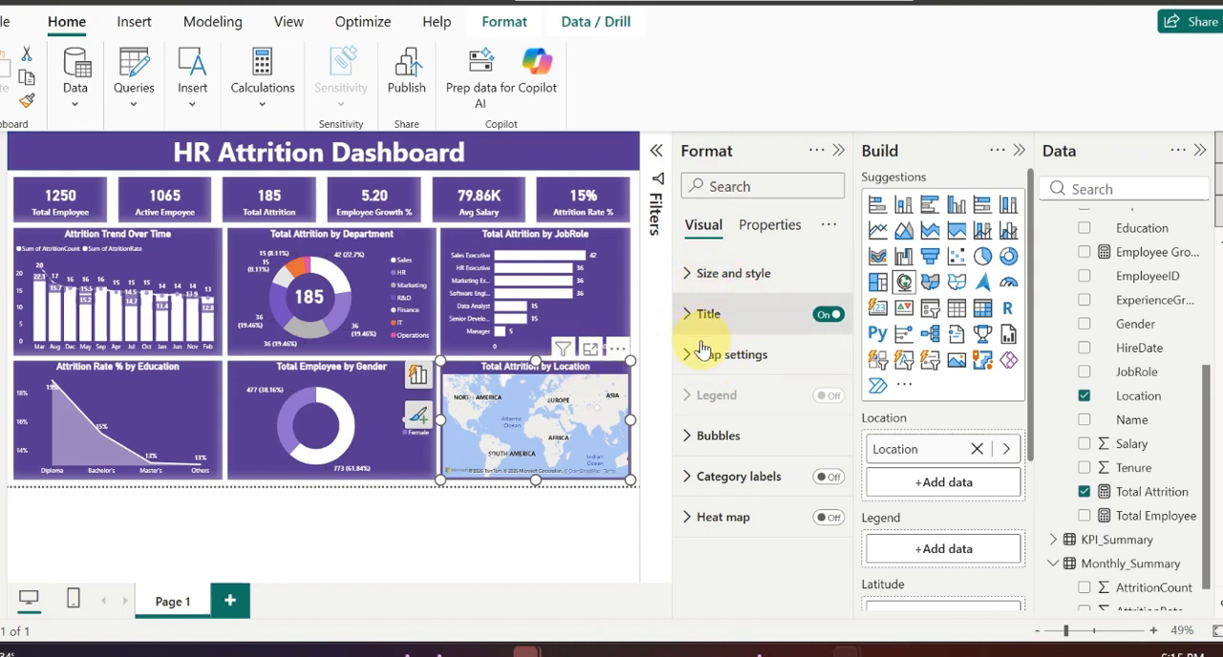
Step: Set the map style of the Total Attrition by Location visual to Dark
left_click(716, 354)
scroll(758, 437, "down", 1)
scroll(757, 437, "down", 2)
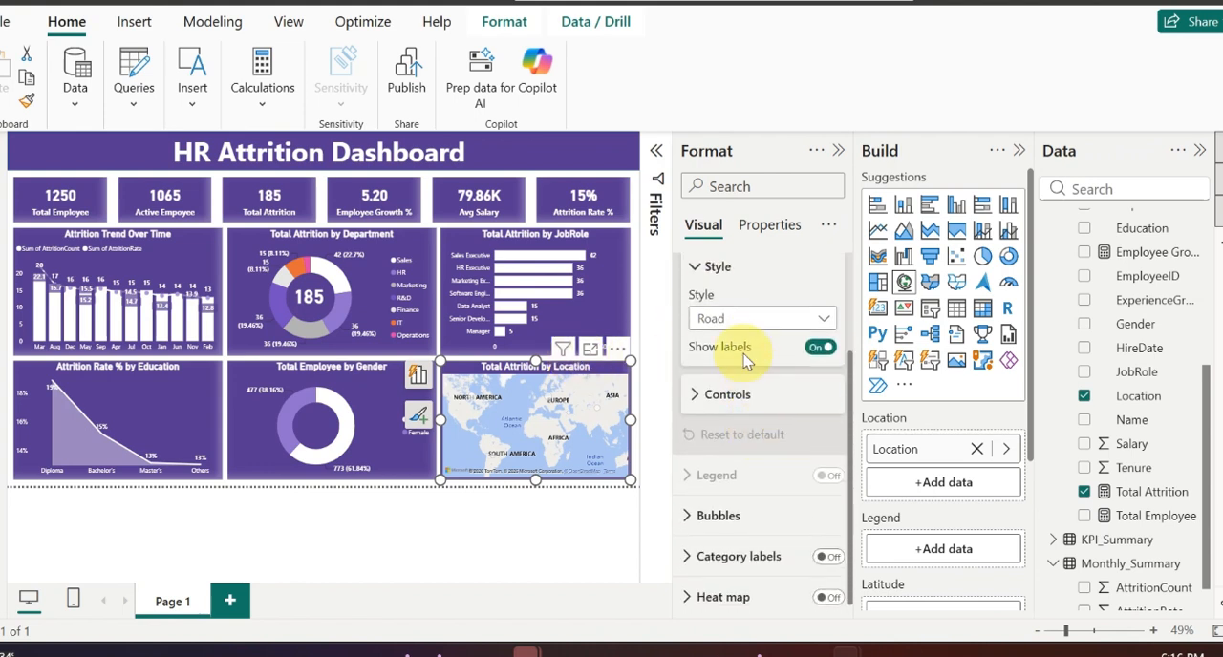
left_click(770, 321)
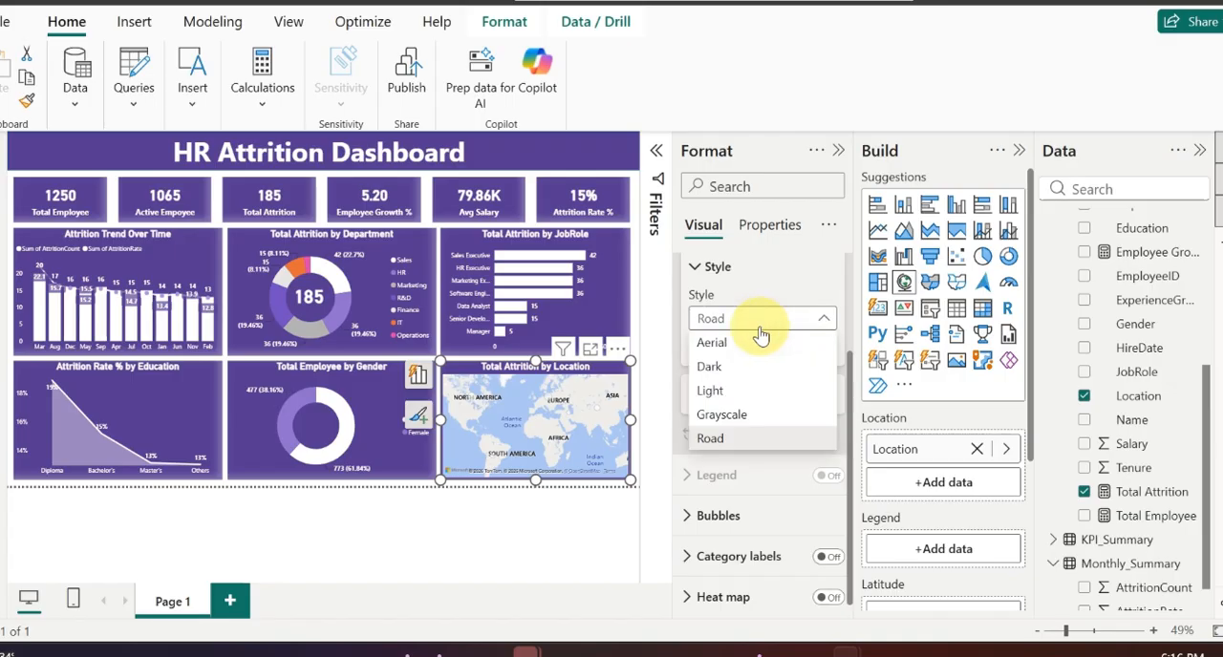
left_click(720, 368)
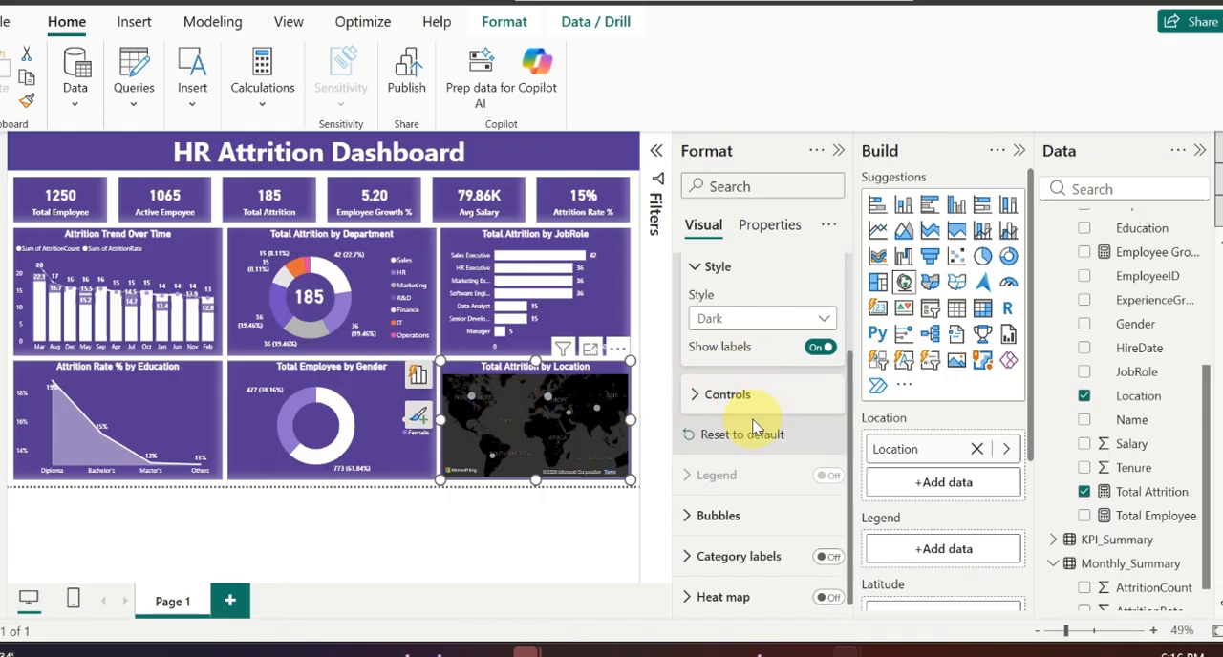
Step: Set the bubbles of the Total Attrition by Location map to white and their size to 56
left_click(712, 531)
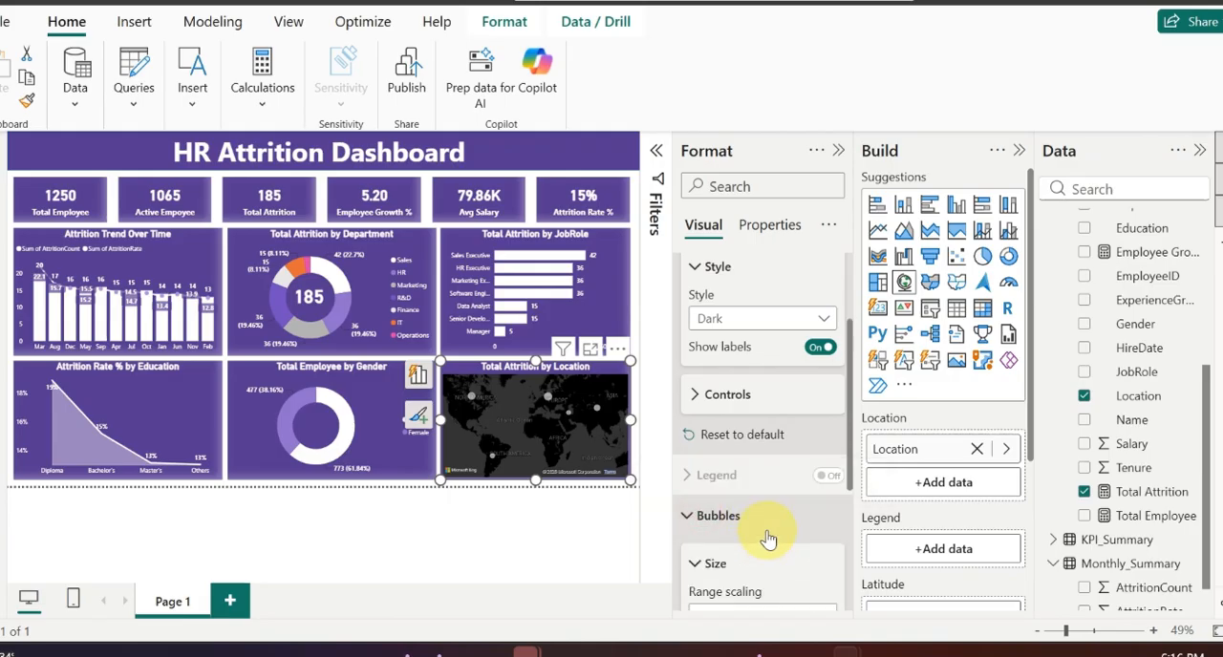
left_click(708, 472)
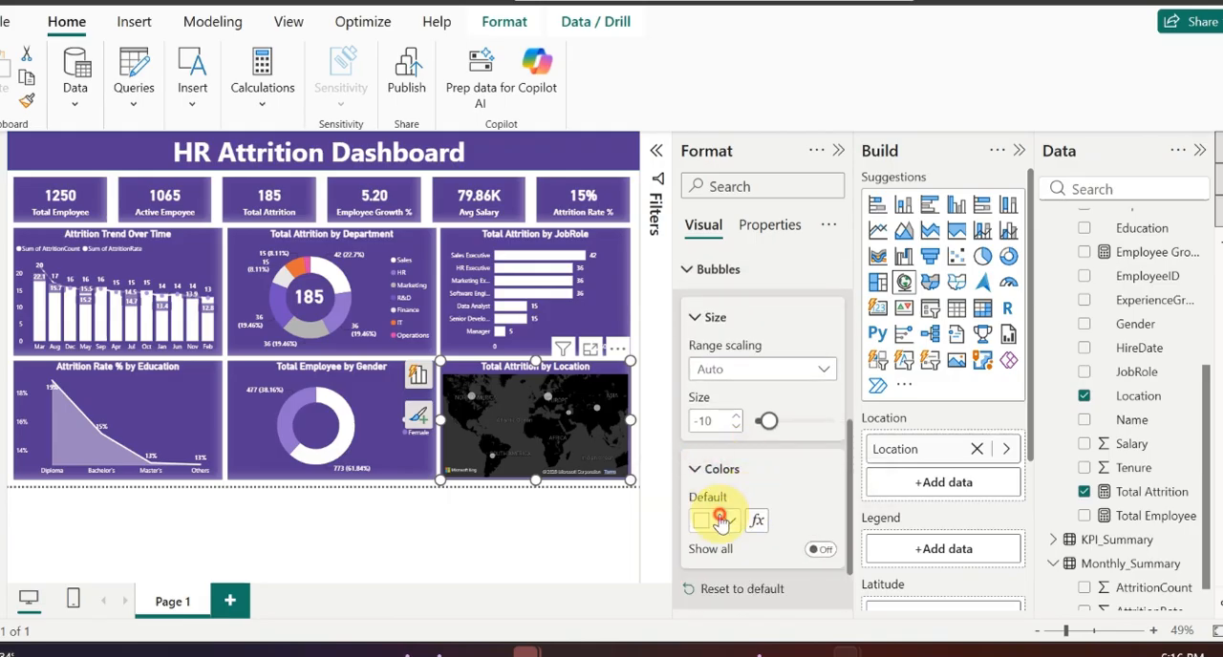
left_click(729, 520)
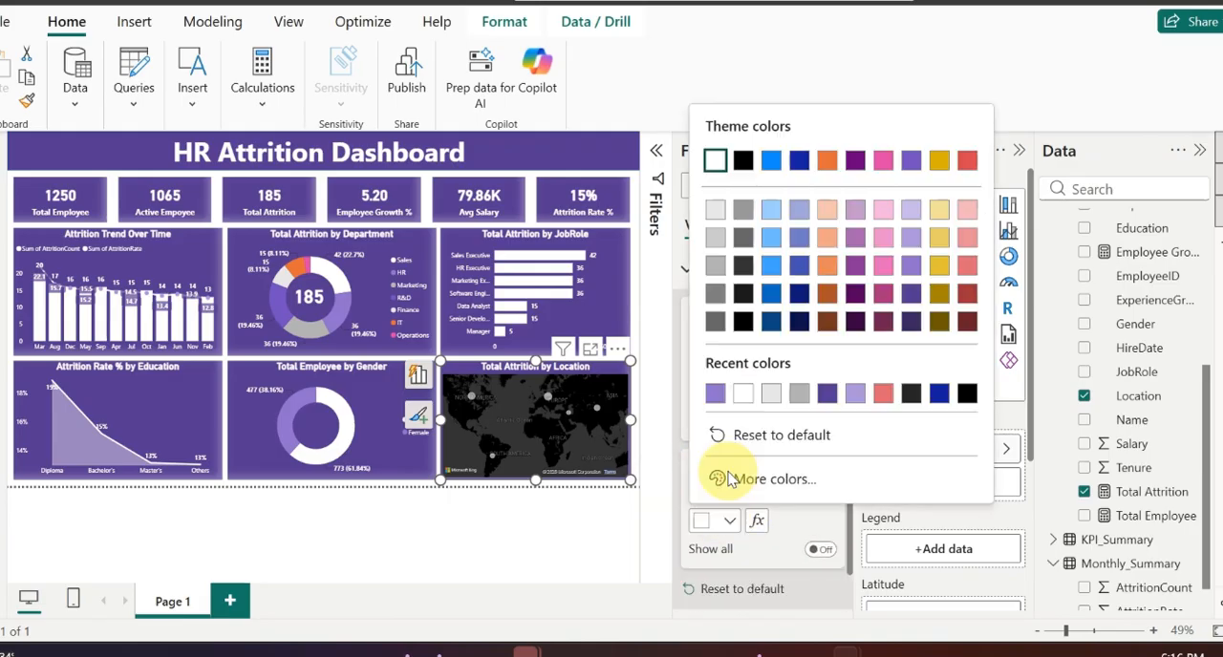
left_click(743, 395)
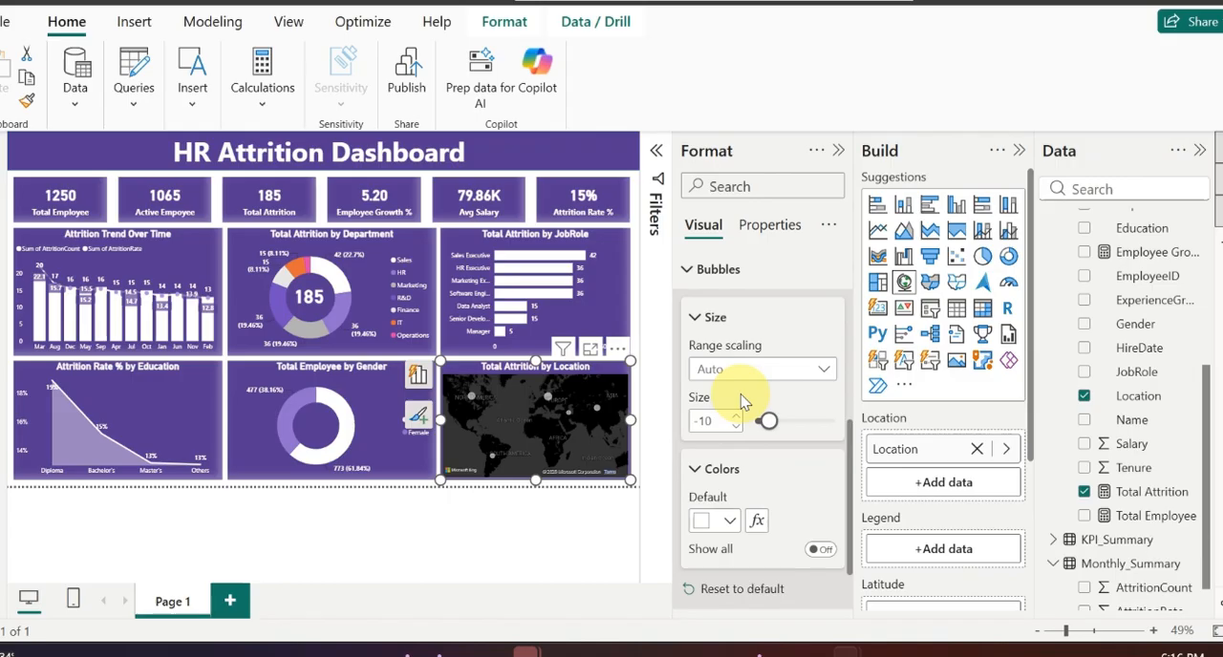
left_click_drag(768, 421, 808, 431)
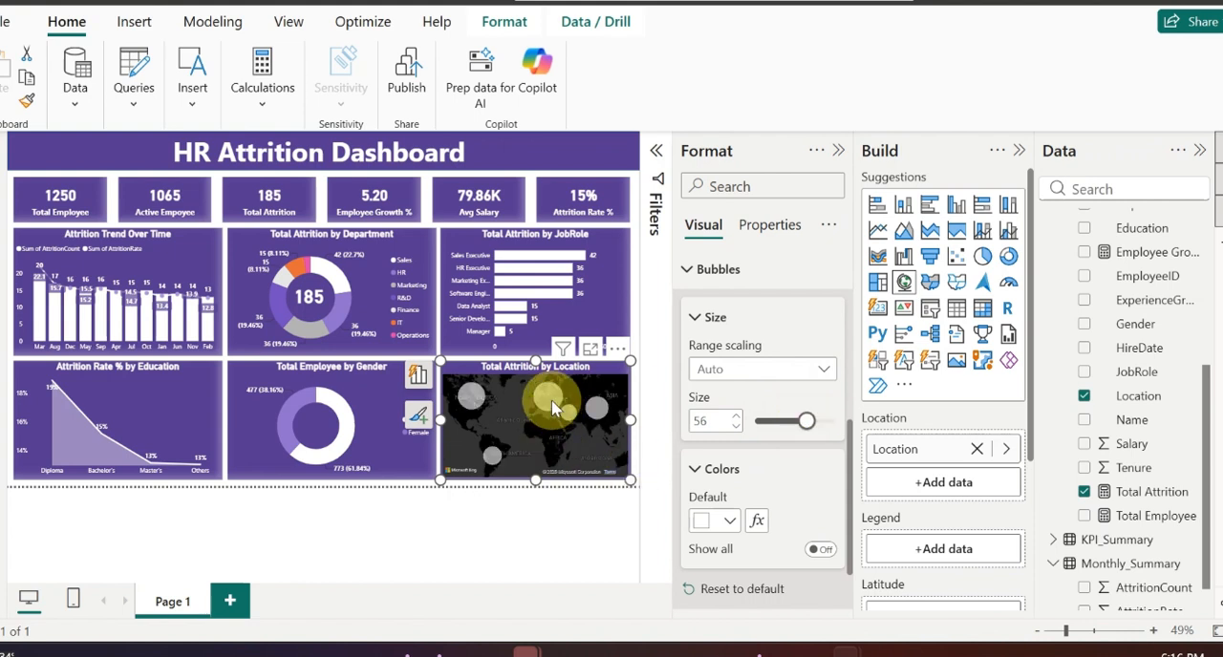
mouse_move(552, 408)
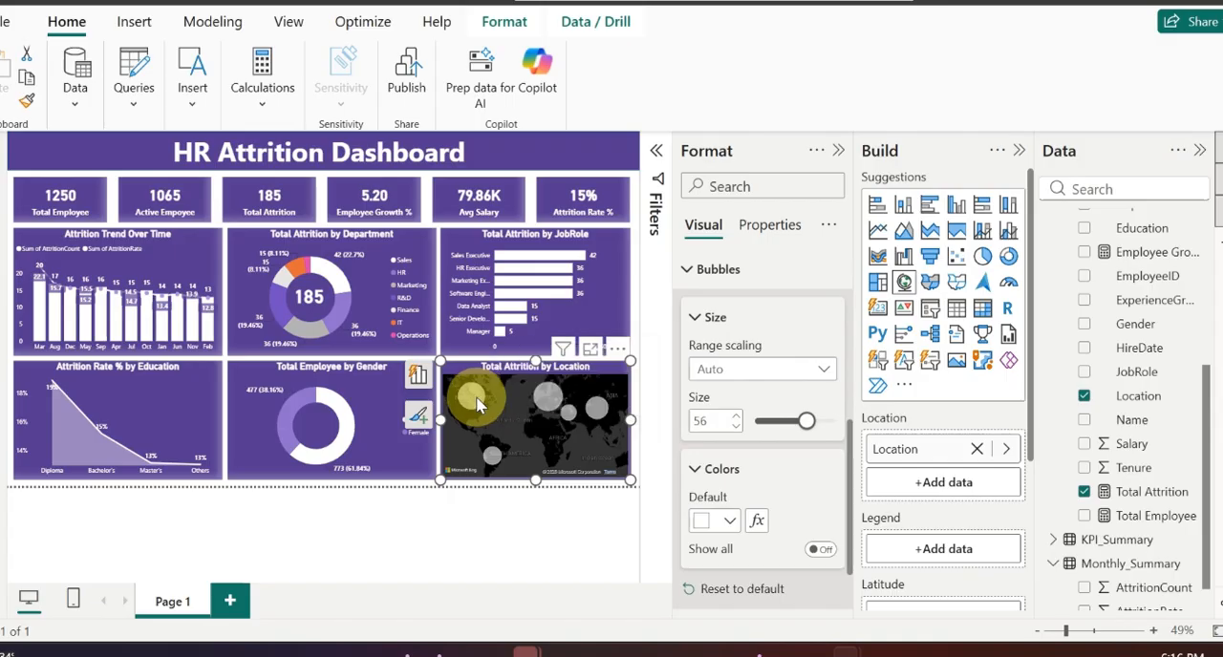
mouse_move(477, 403)
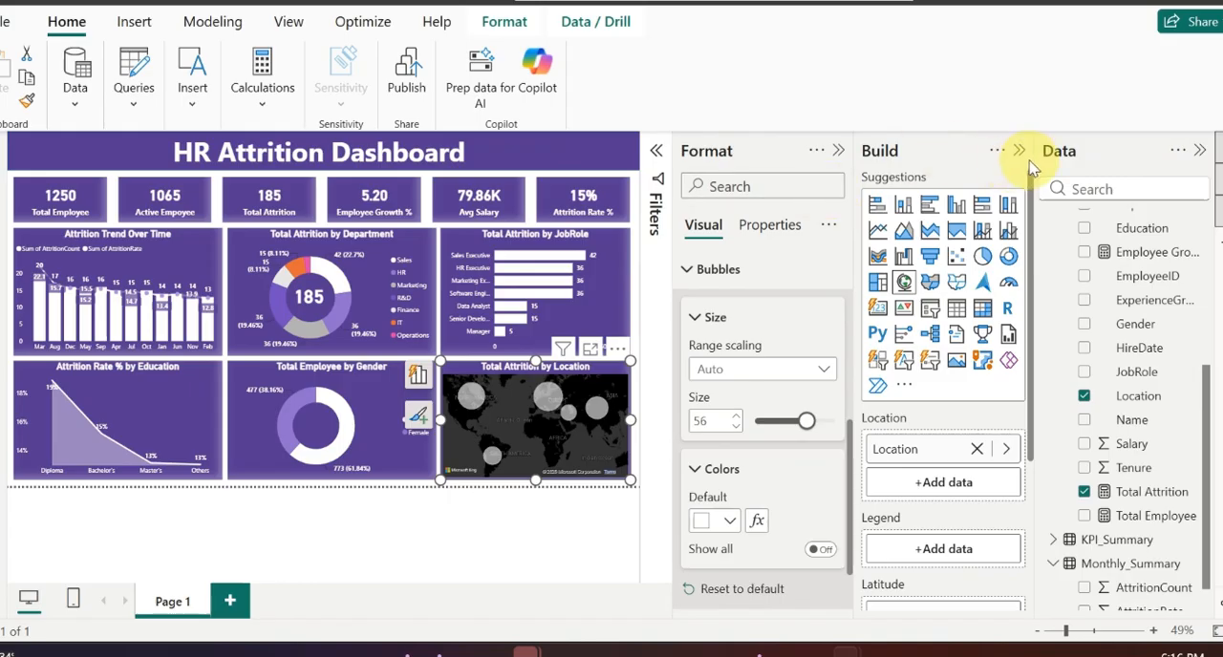
Step: Collapse the formatting, visual-building and data panes to view the whole dashboard page
left_click(1018, 150)
left_click(1018, 150)
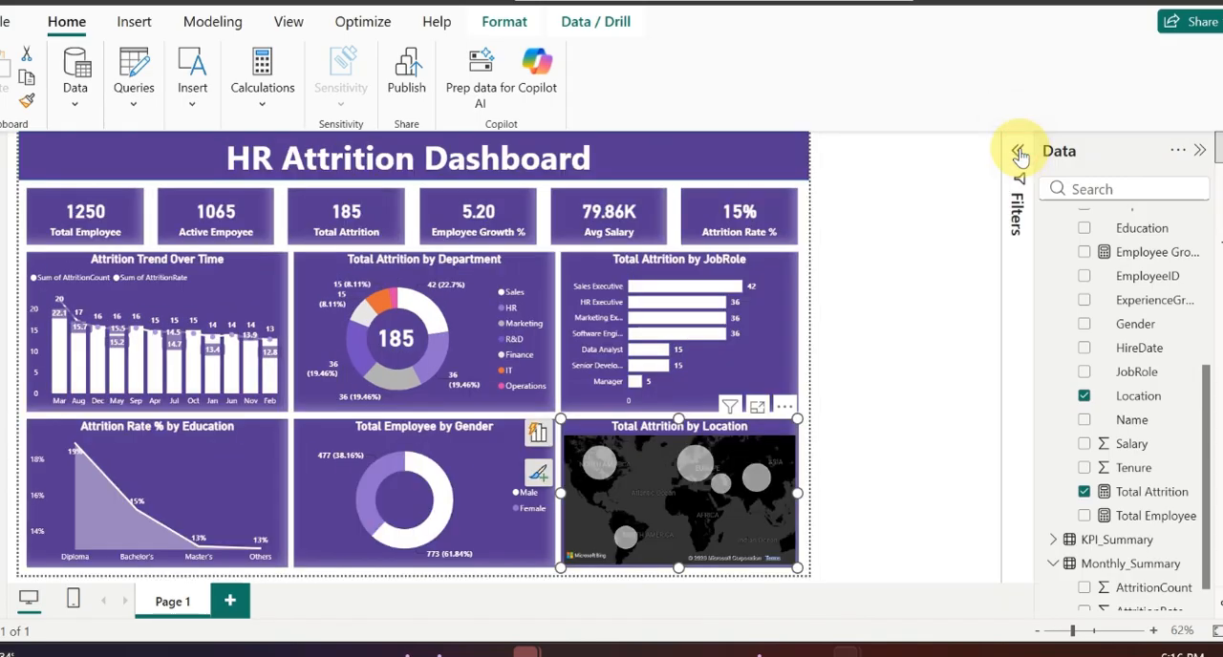
left_click(1198, 151)
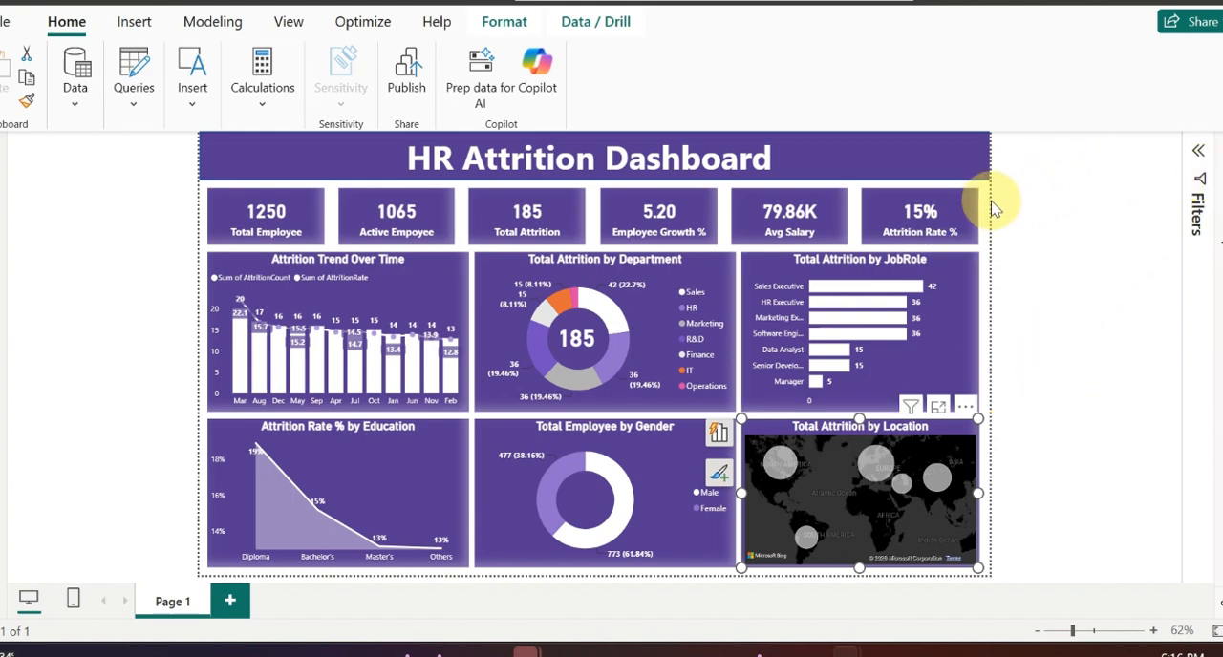
Step: Set the page wallpaper to the recently used dark purple with 85% transparency
left_click(1071, 210)
left_click(1219, 213)
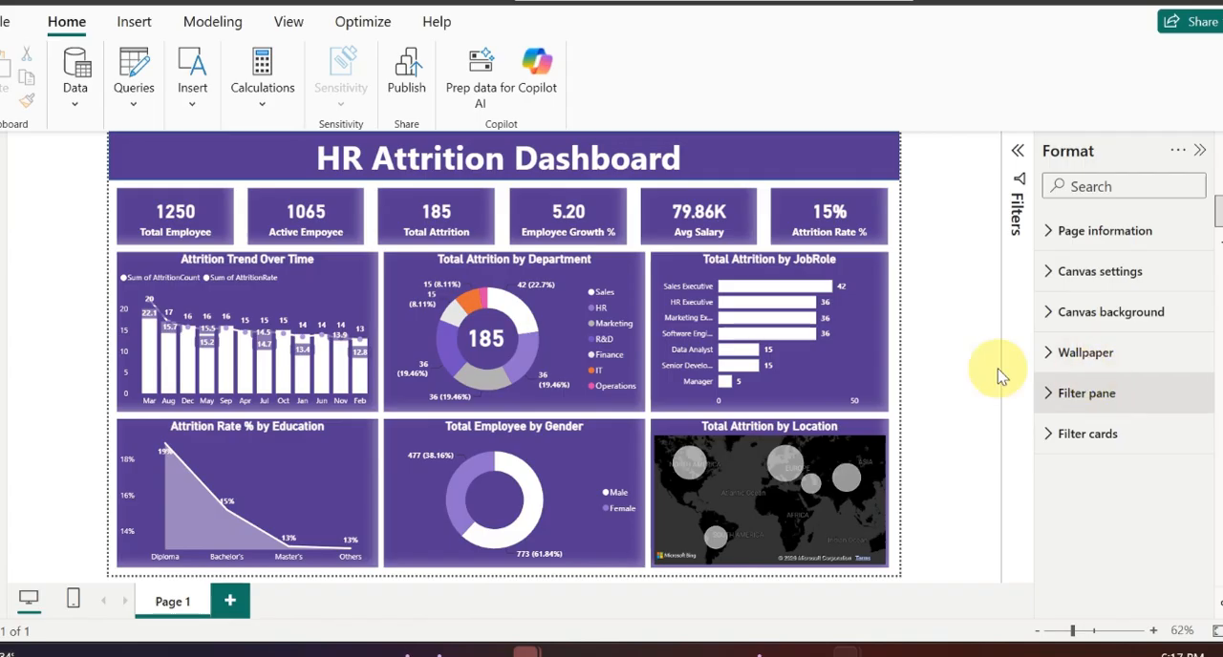
left_click(892, 247)
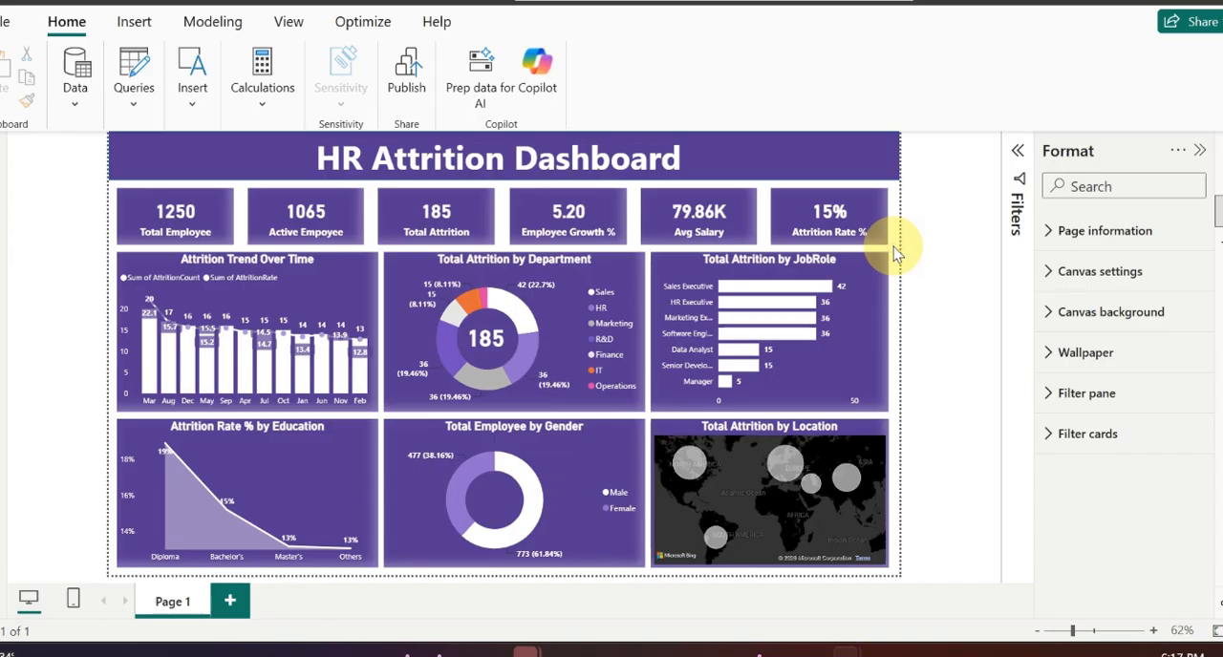
left_click(1096, 359)
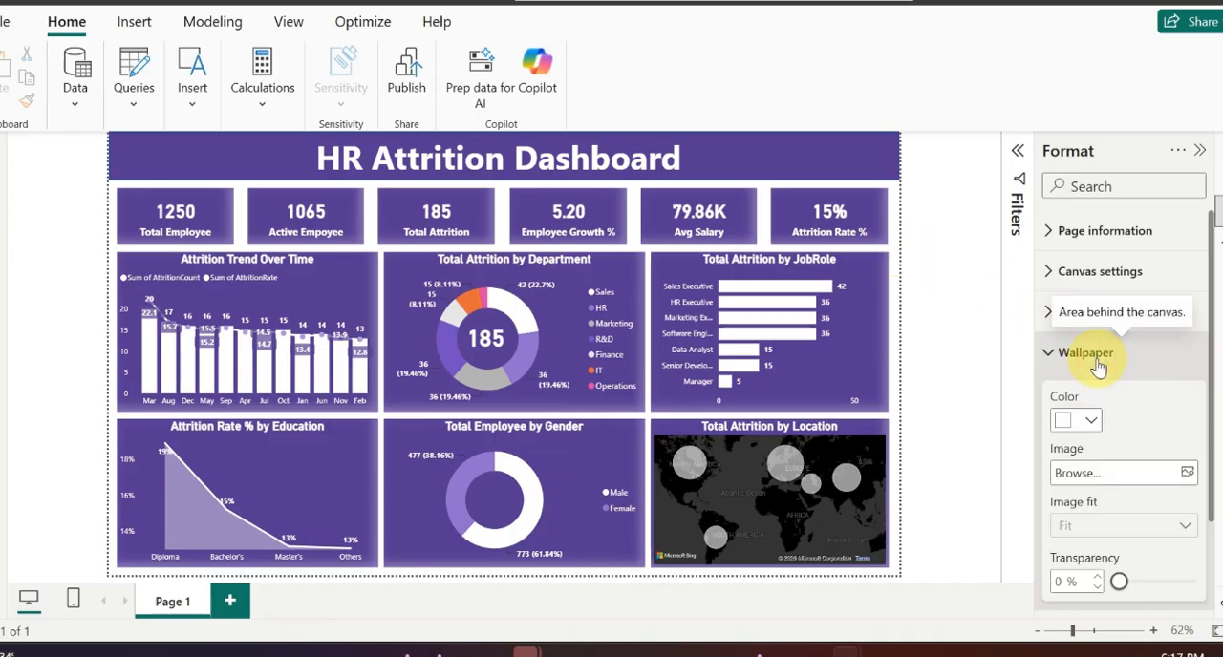
left_click(1090, 421)
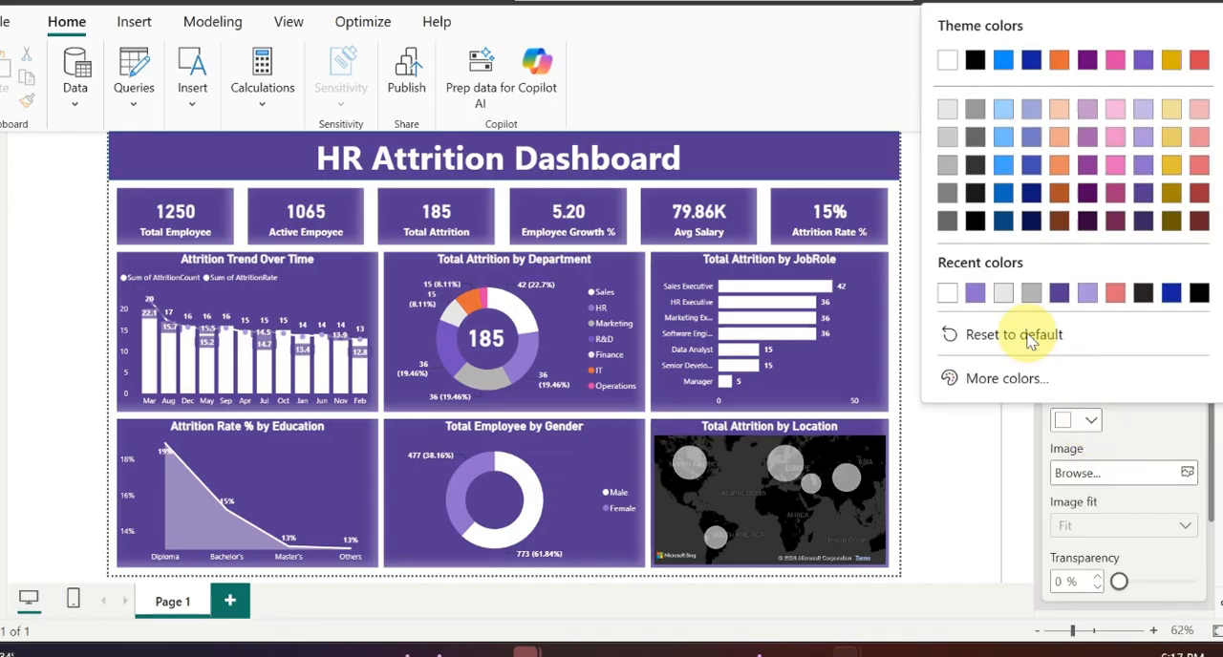
left_click(1058, 292)
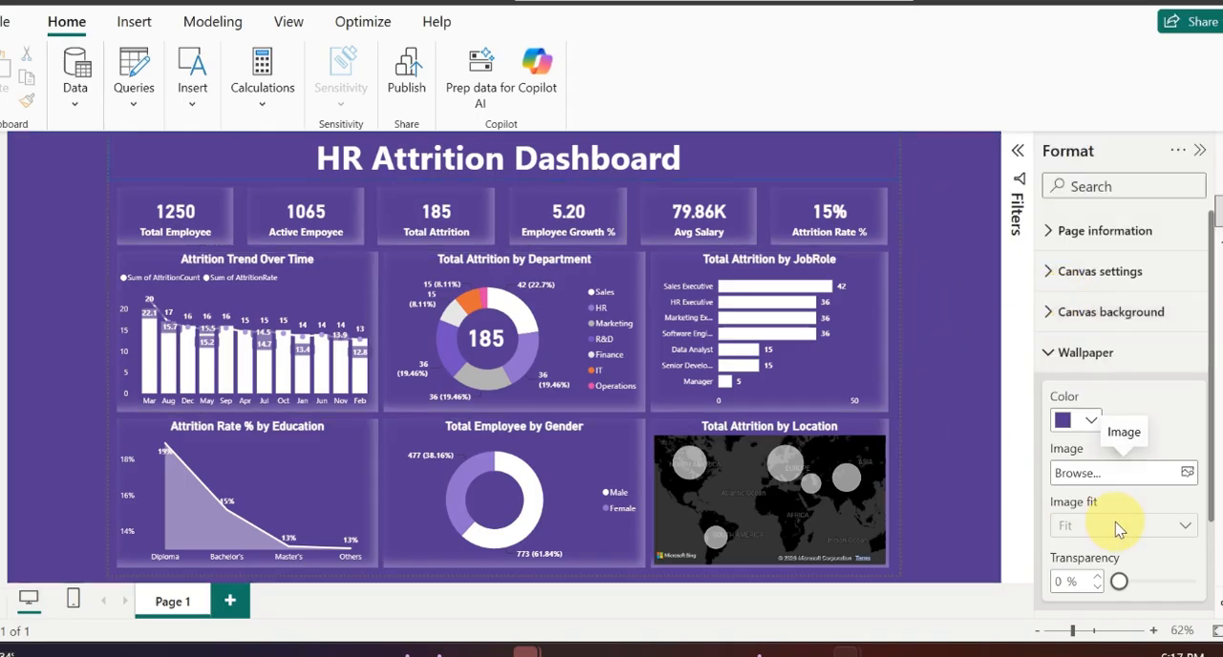
double_click(1062, 582)
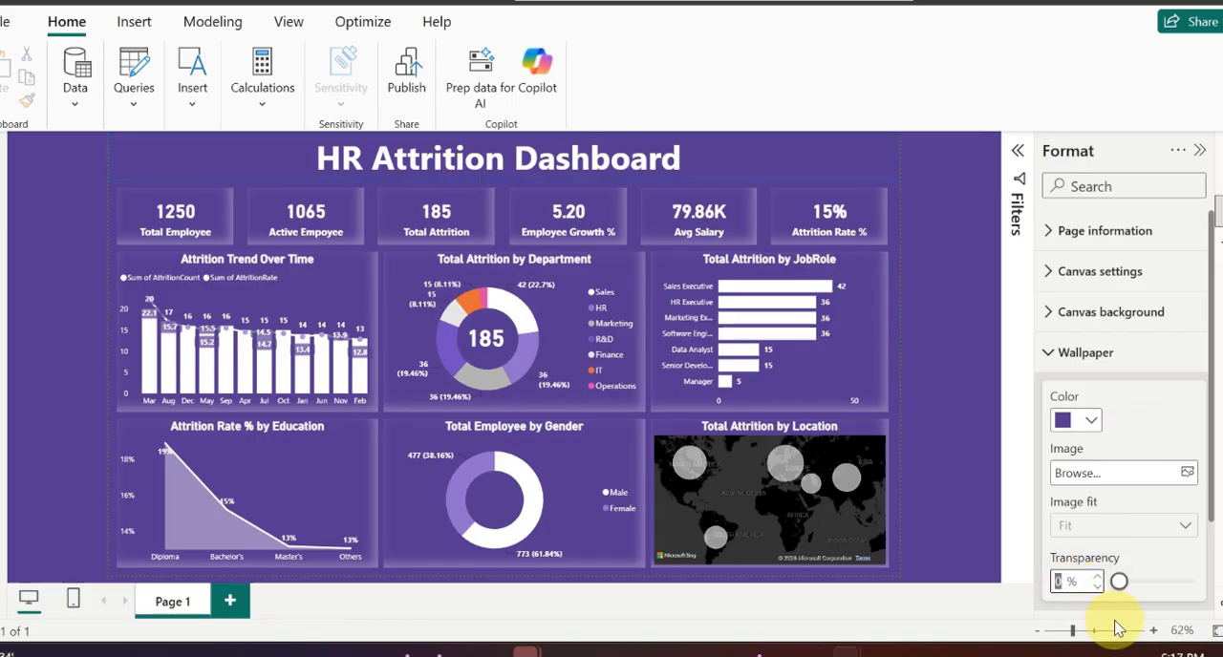
type("85")
key("Return")
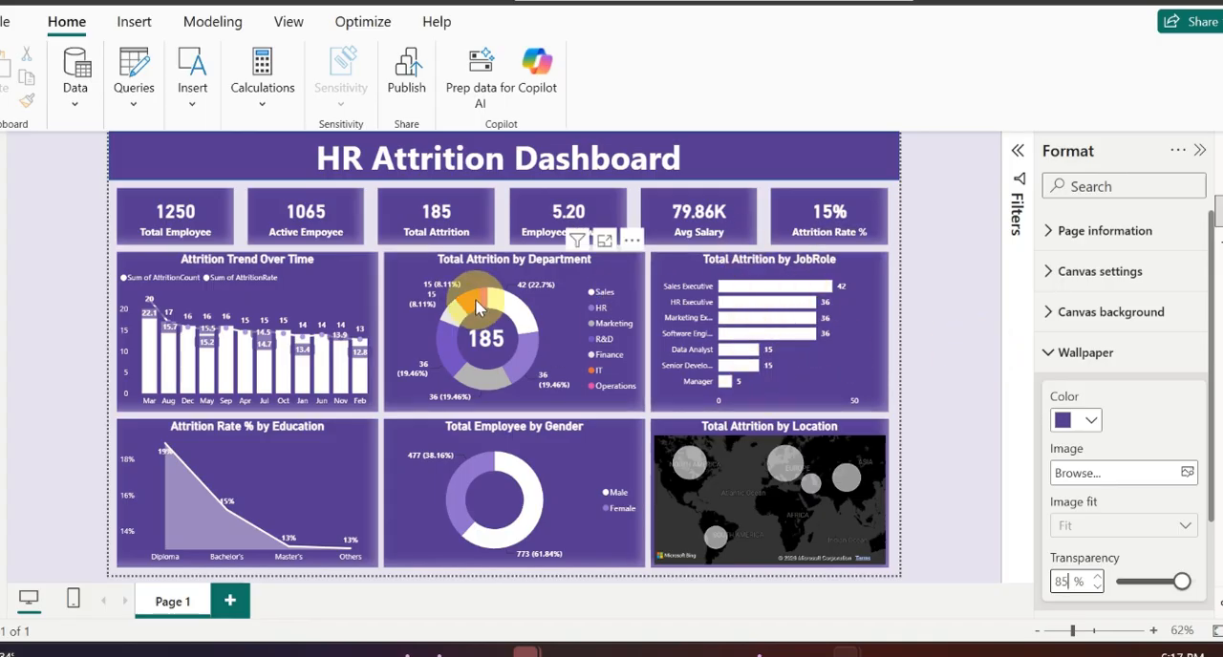
Step: Try a red shadow on the Attrition Trend Over Time chart, then restore the shadow colour to white
left_click(371, 279)
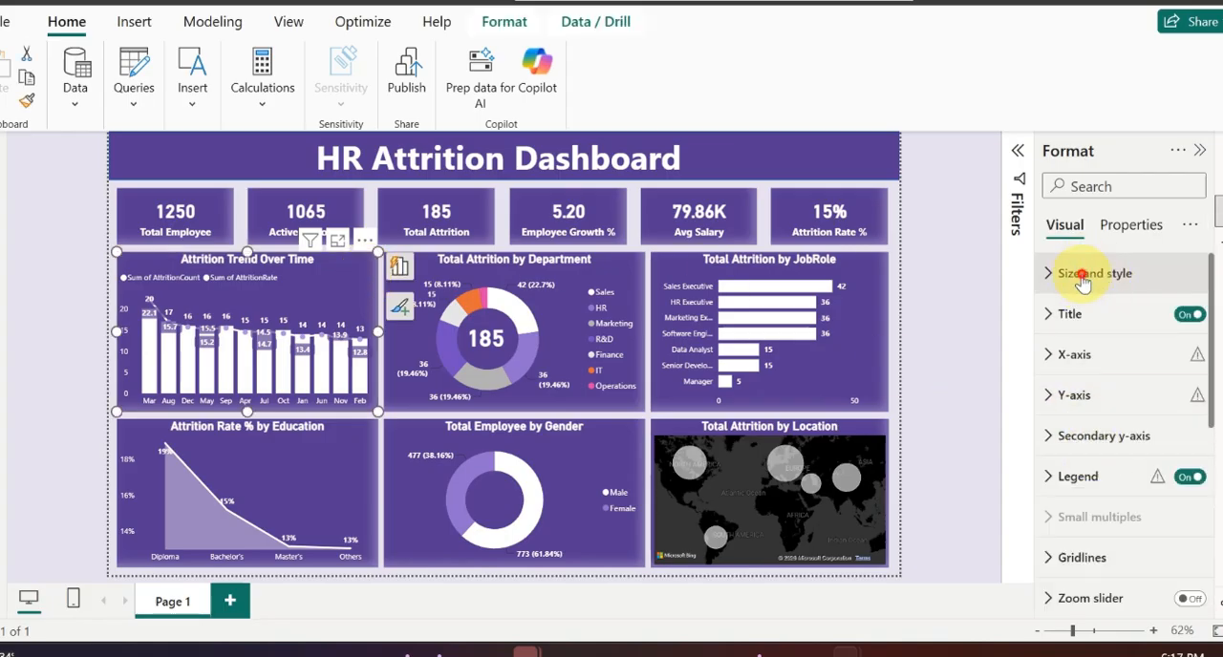
left_click(1080, 272)
scroll(1103, 415, "down", 4)
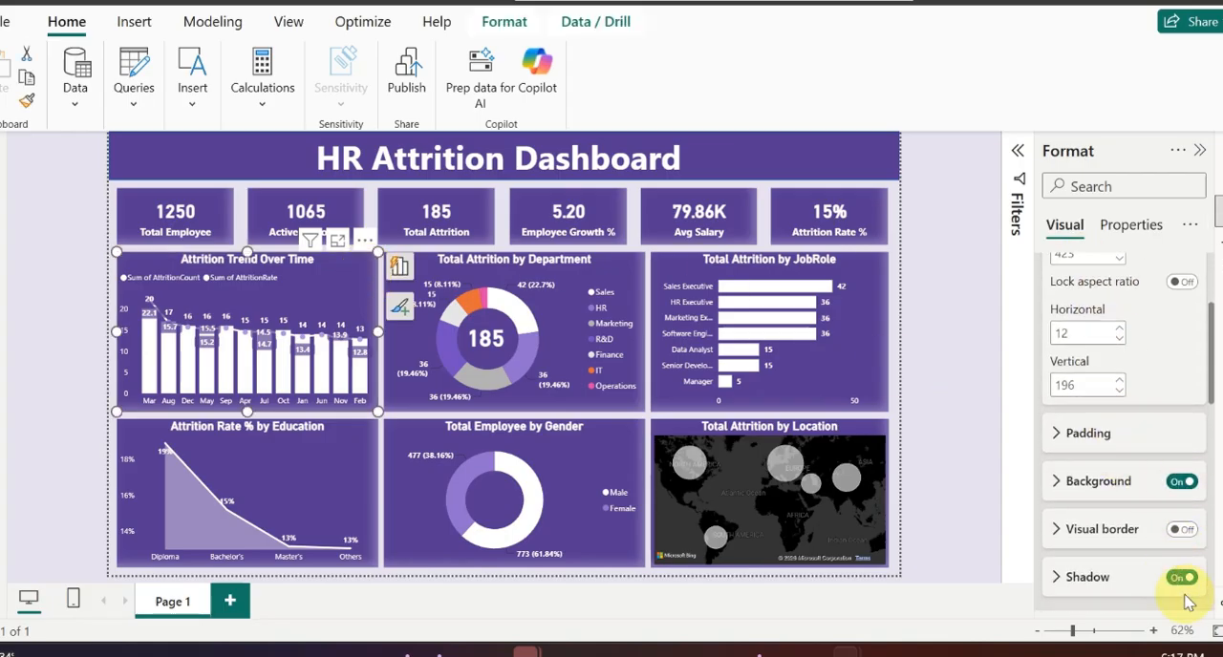
left_click(1089, 577)
scroll(1099, 574, "down", 3)
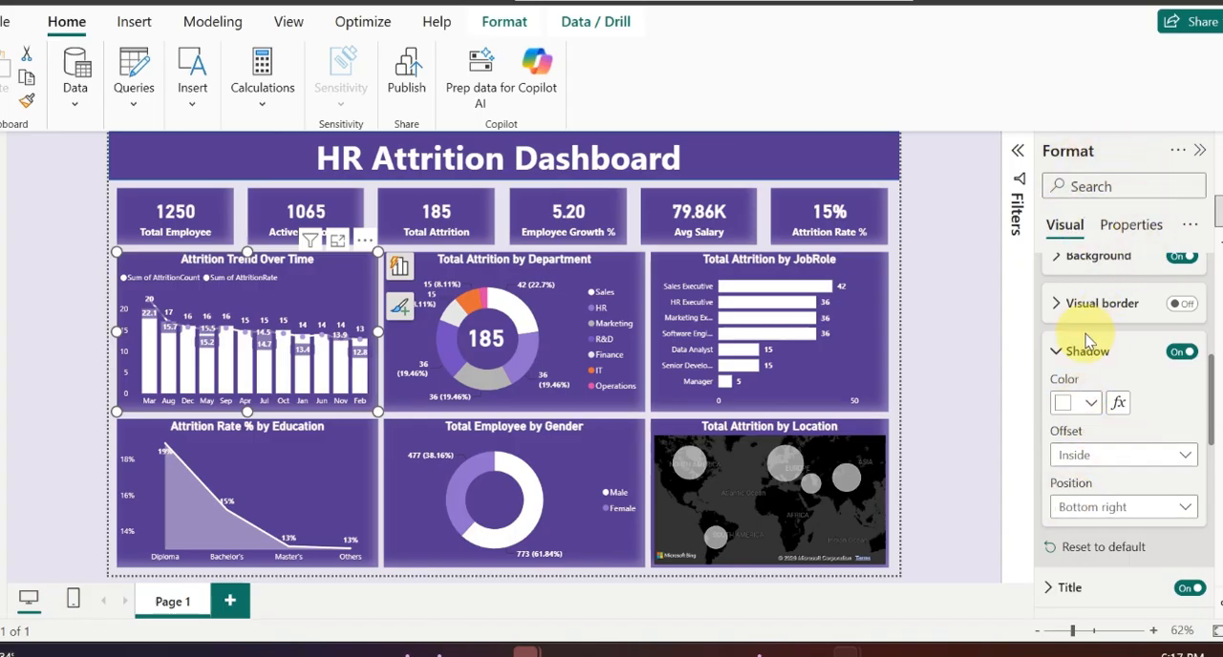
left_click(1092, 405)
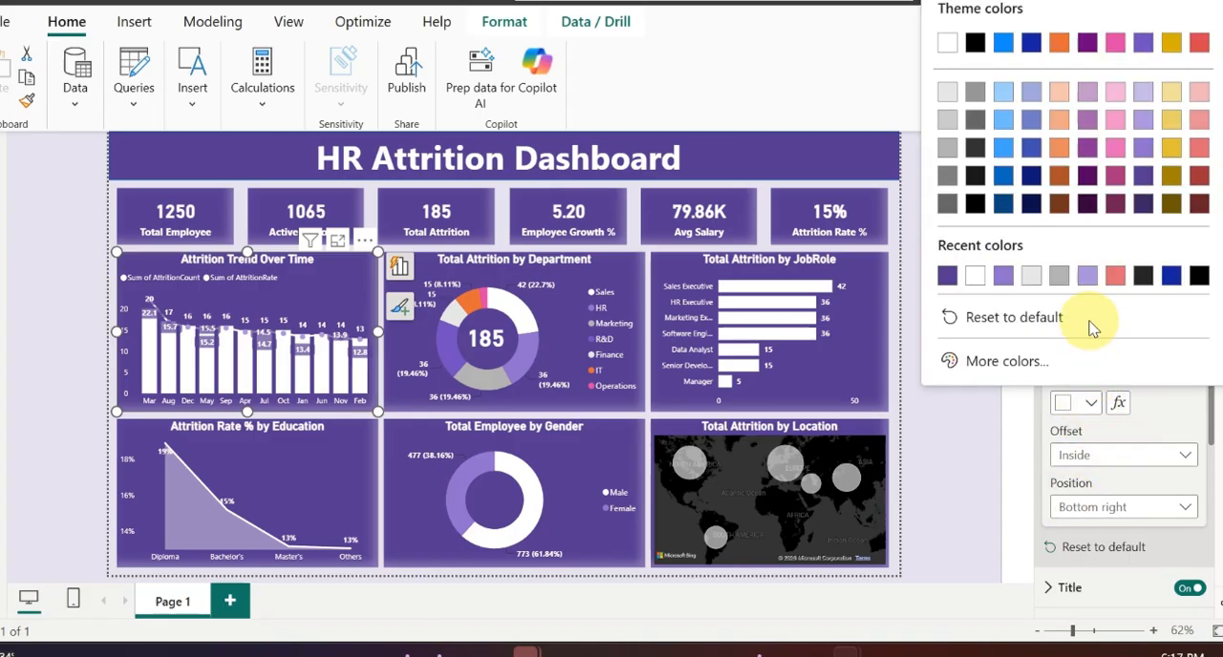
left_click(1200, 45)
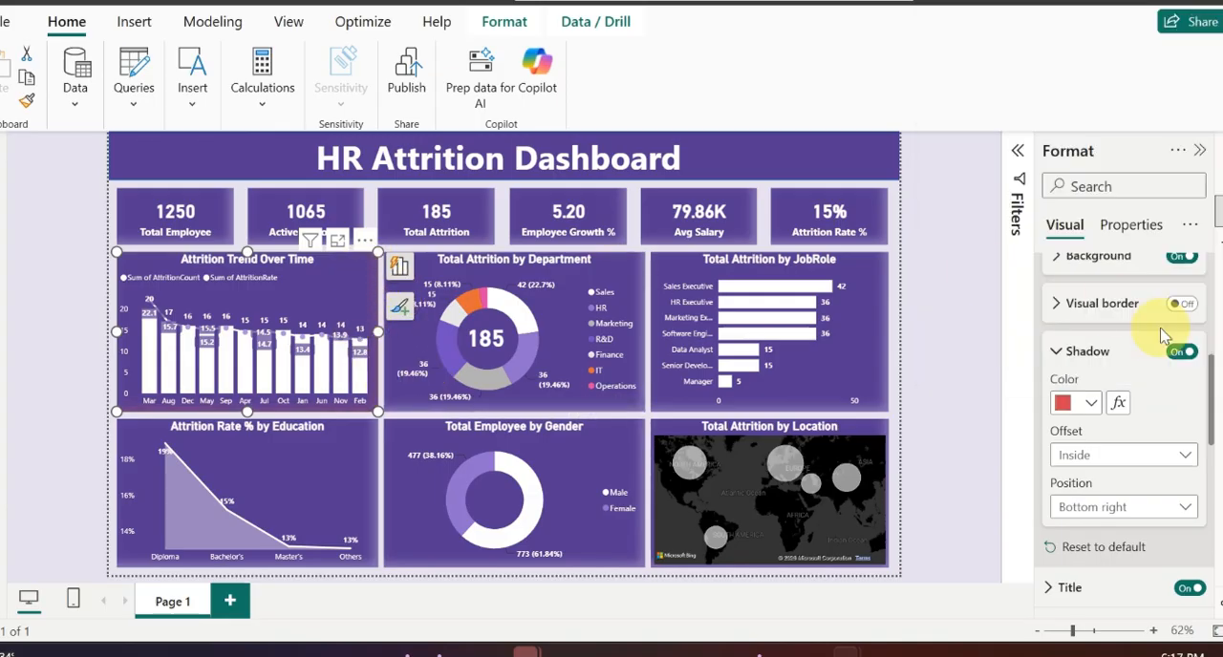
left_click(1072, 404)
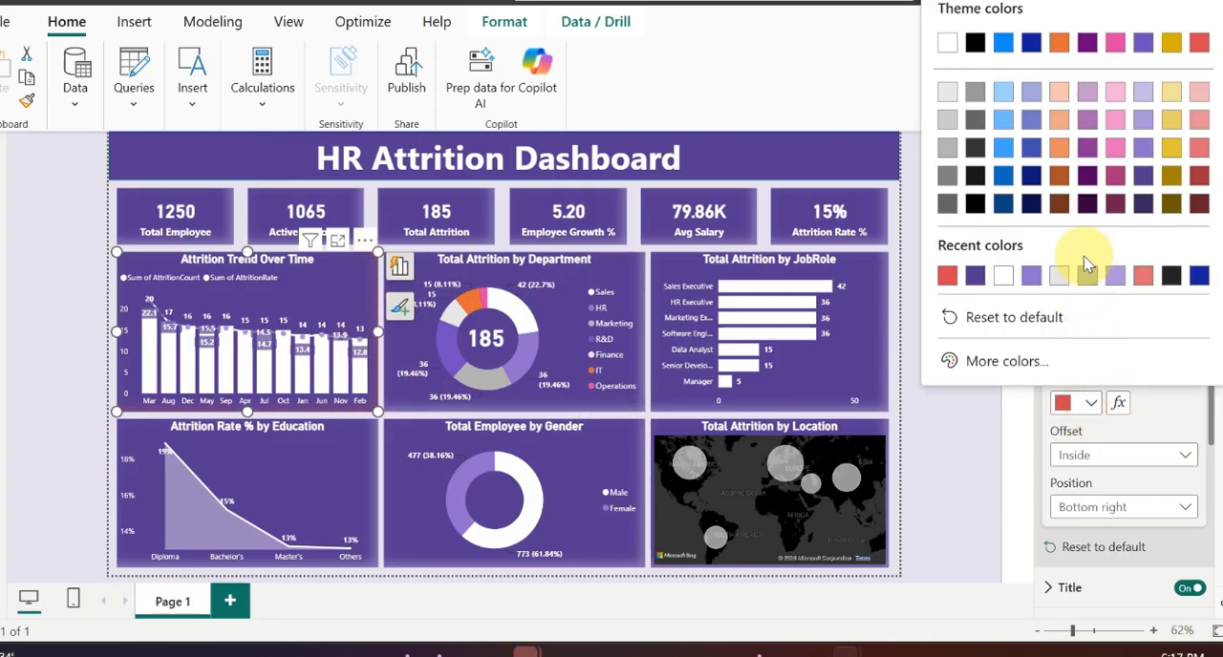
left_click(1003, 275)
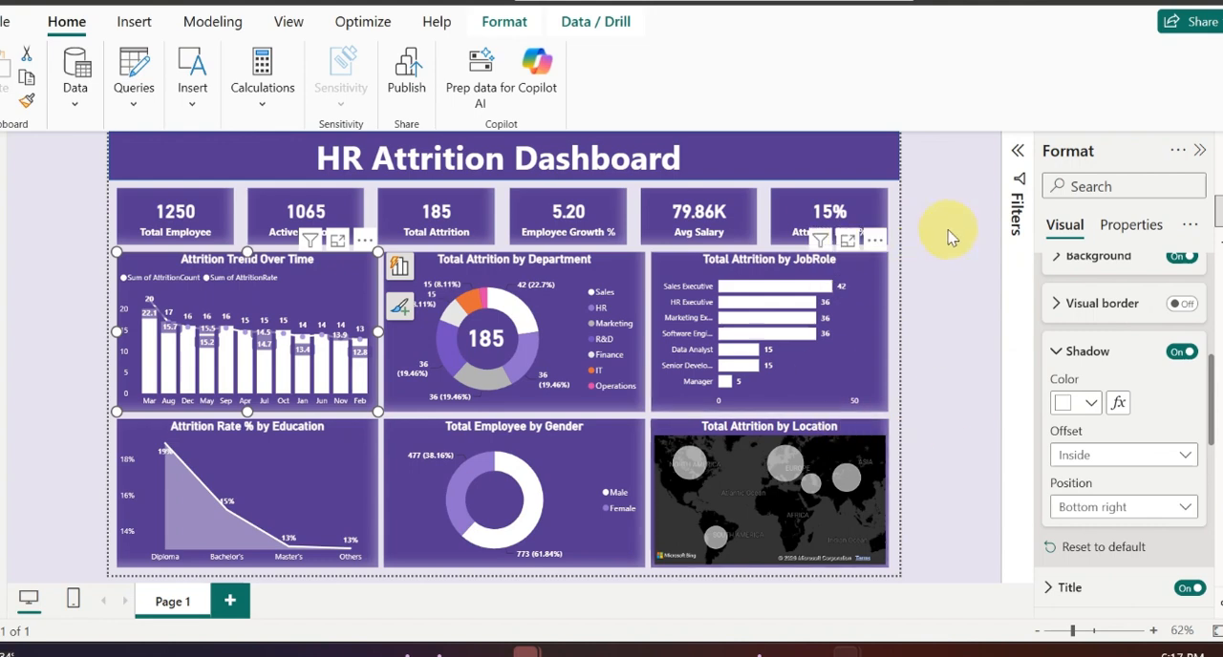
Step: Shift the HR Attrition Dashboard title text box sideways to a horizontal position of about 352
left_click(505, 186)
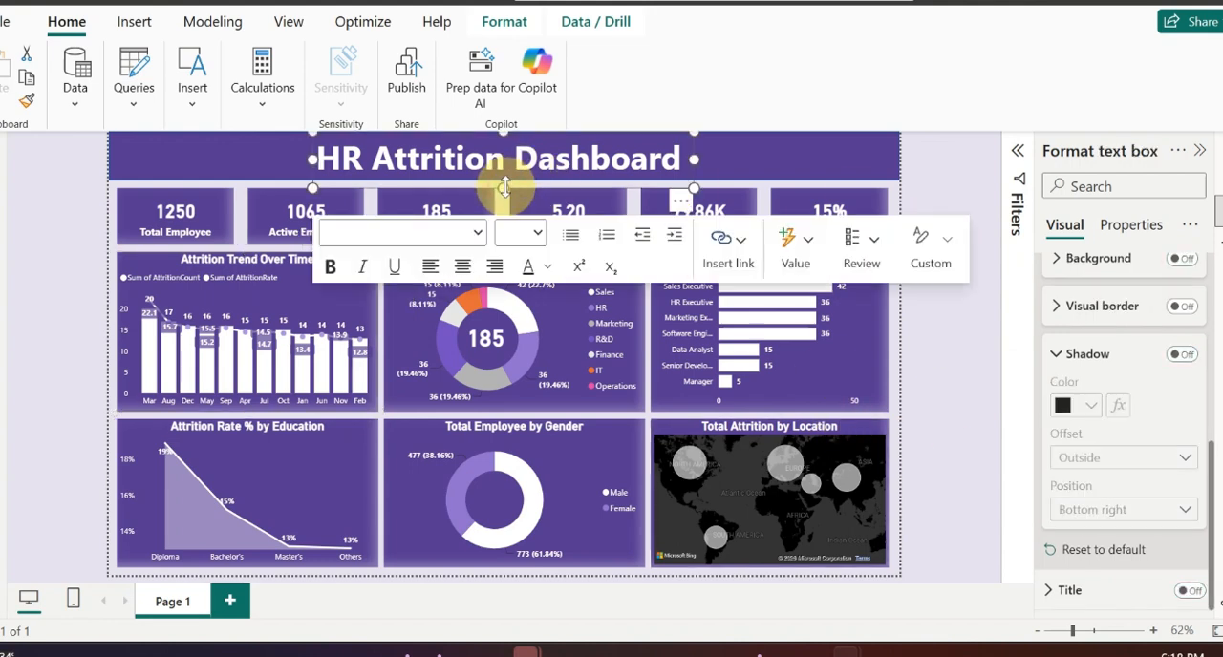
left_click_drag(457, 189, 473, 188)
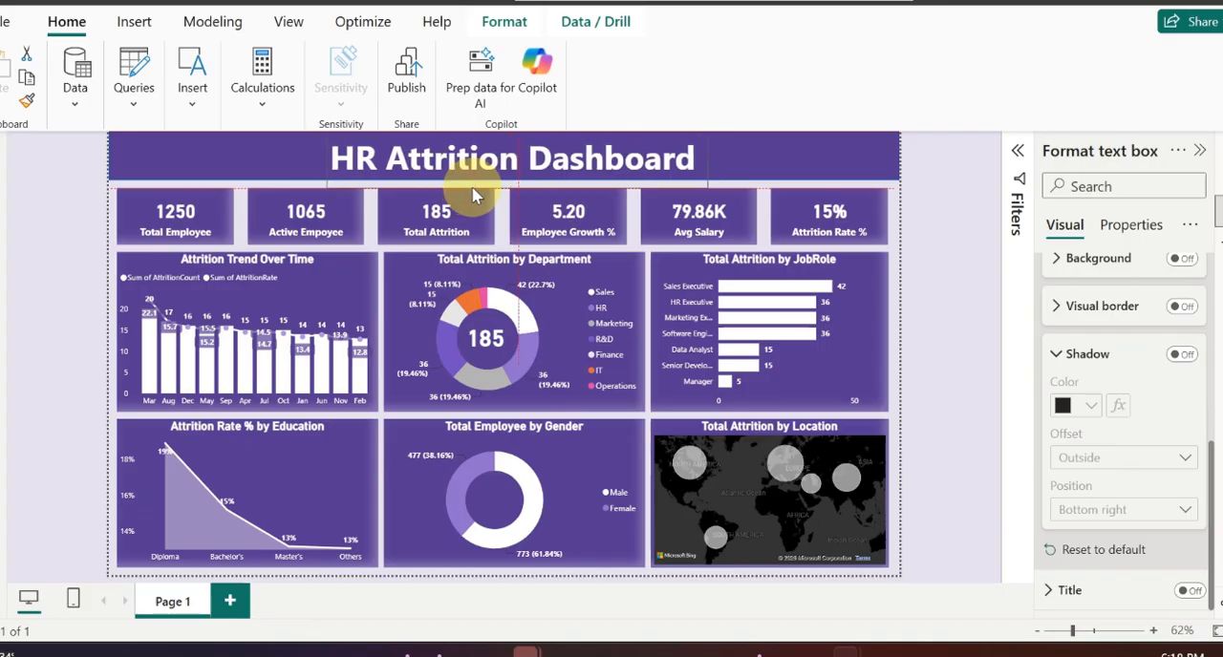
left_click_drag(473, 188, 475, 188)
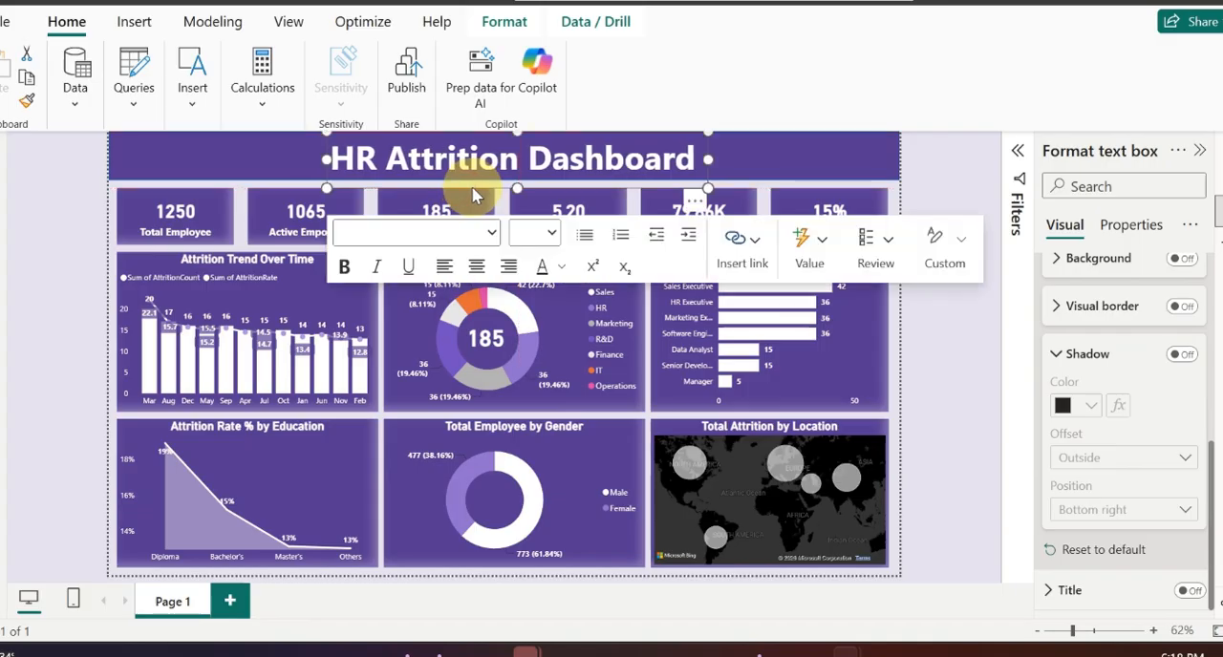
left_click(743, 169)
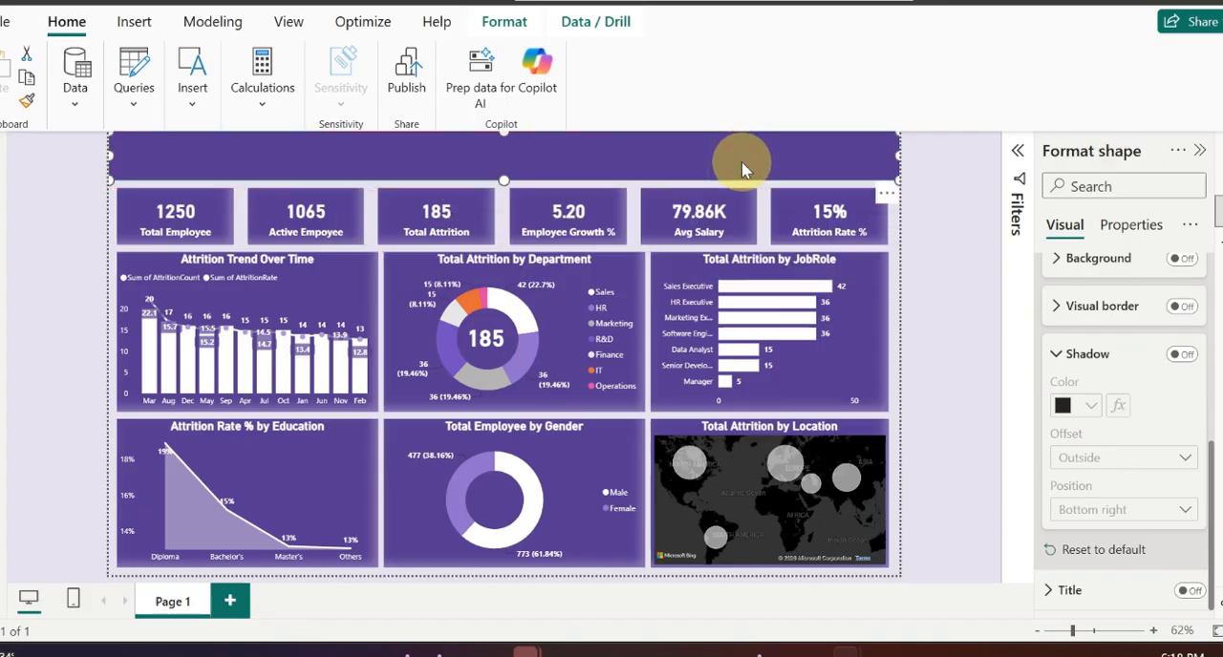
left_click(920, 196)
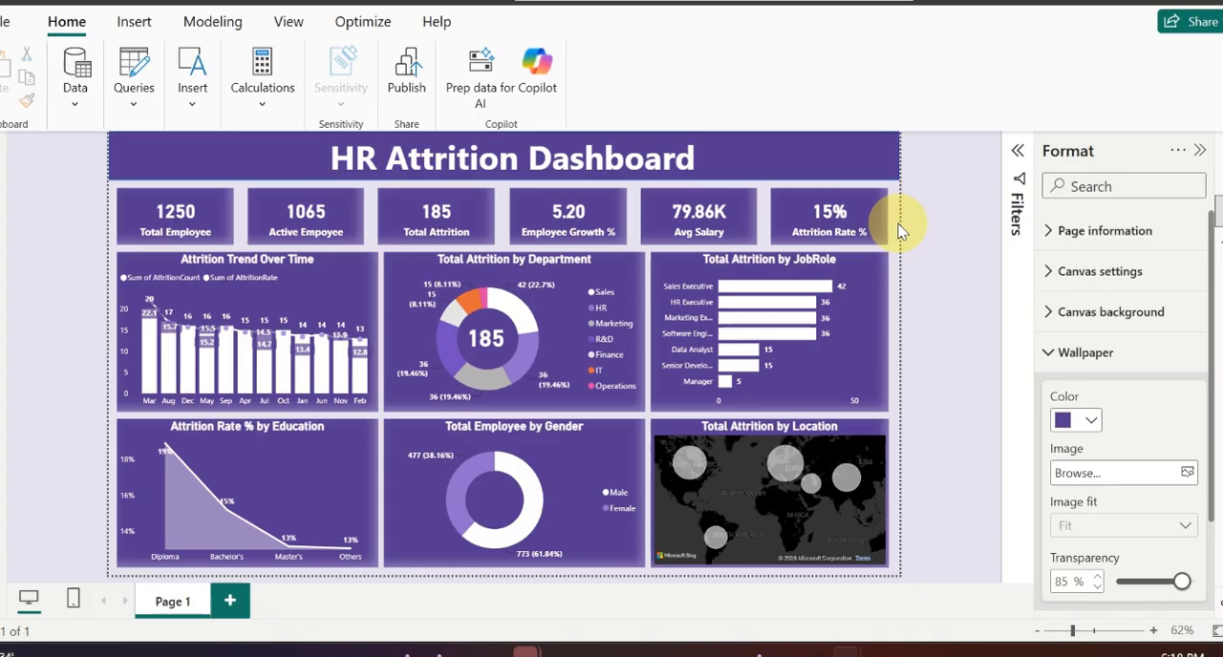
Step: Move the dashboard title text box back to a horizontal position of about 330
left_click(496, 189)
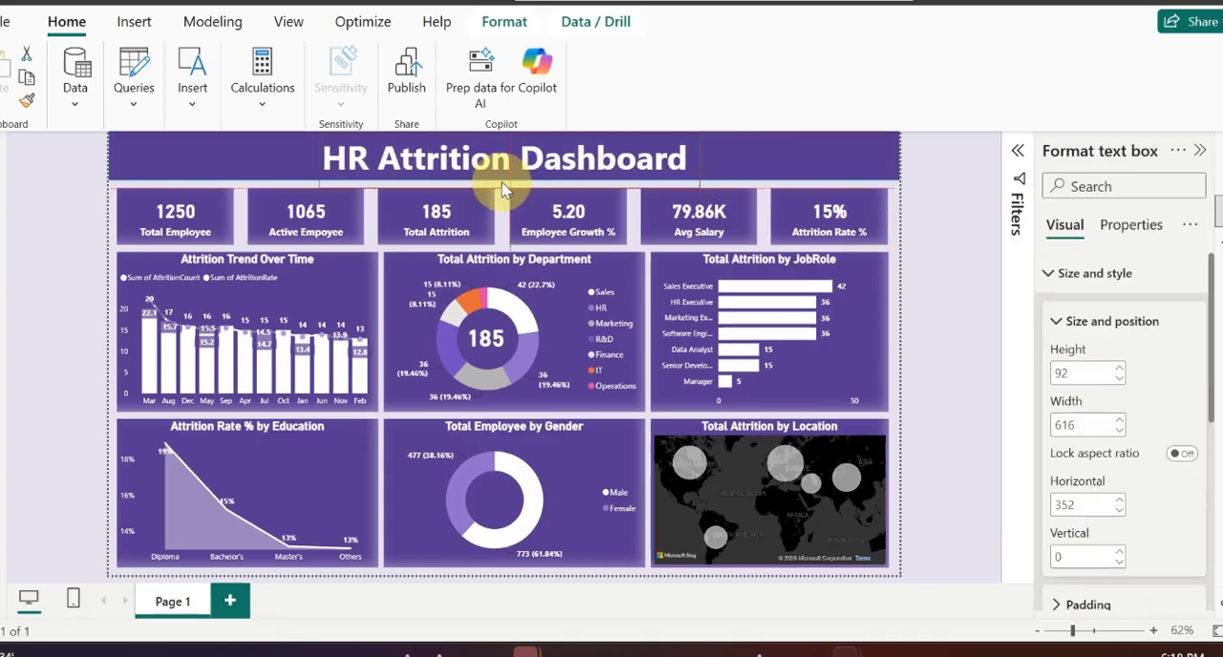
left_click_drag(495, 189, 484, 161)
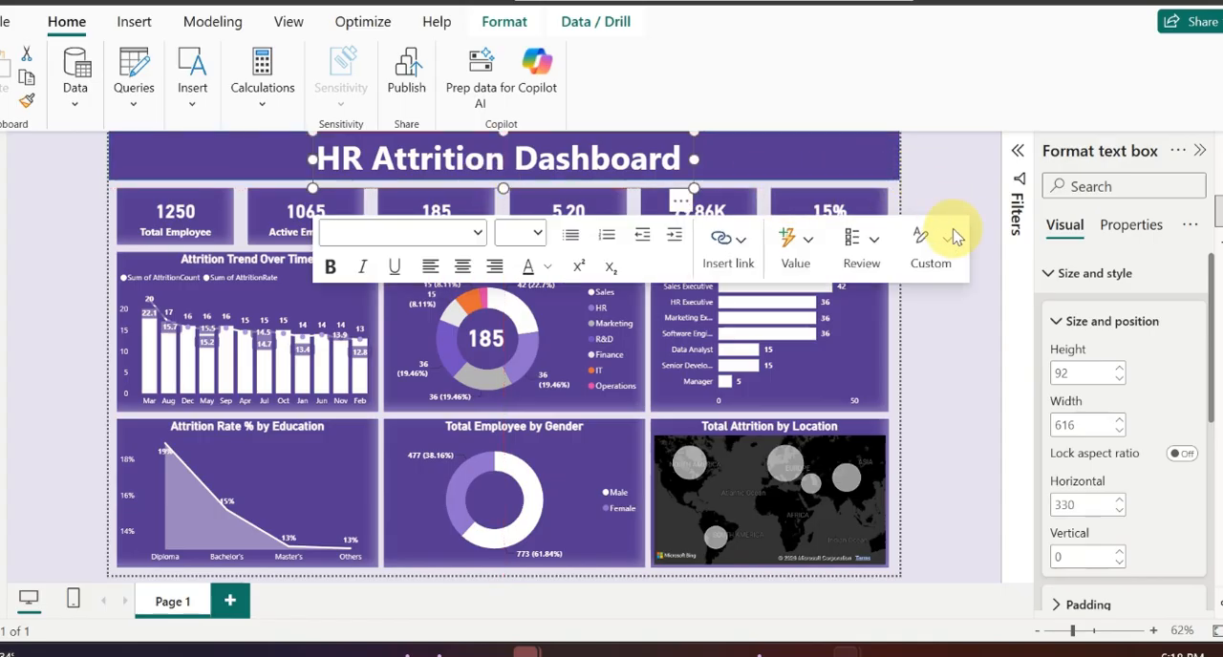
left_click(948, 173)
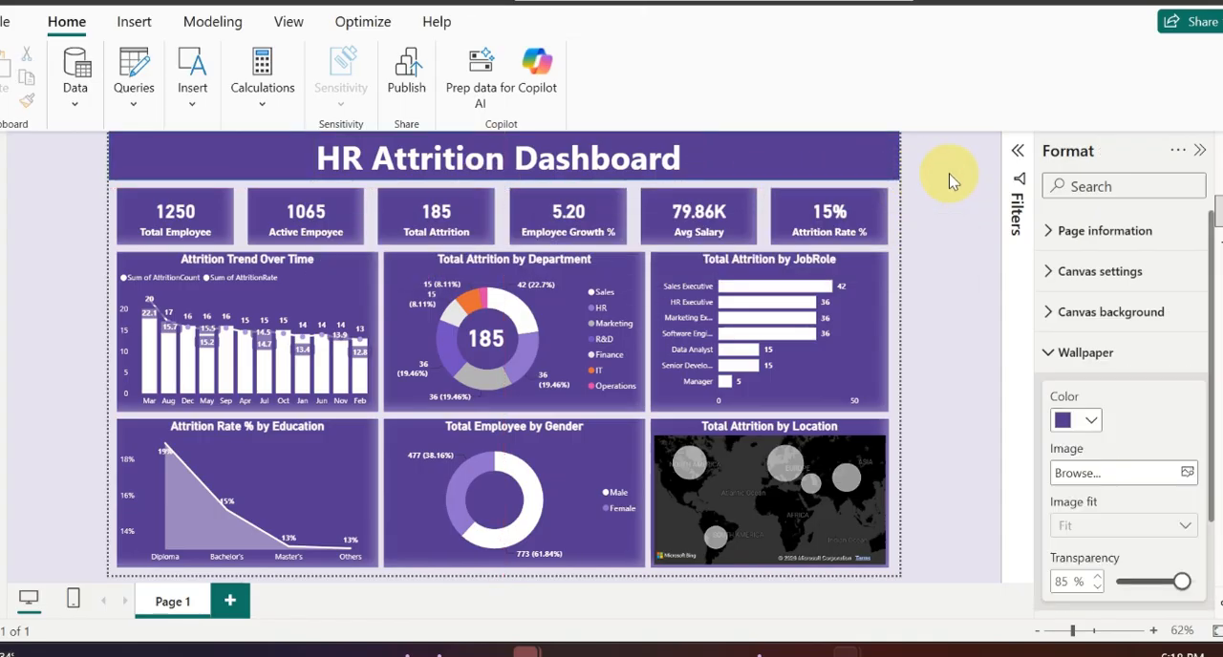
Step: Duplicate the Active Empoyee card and place the copy over the centre of the Total Employee by Gender donut
left_click(1217, 182)
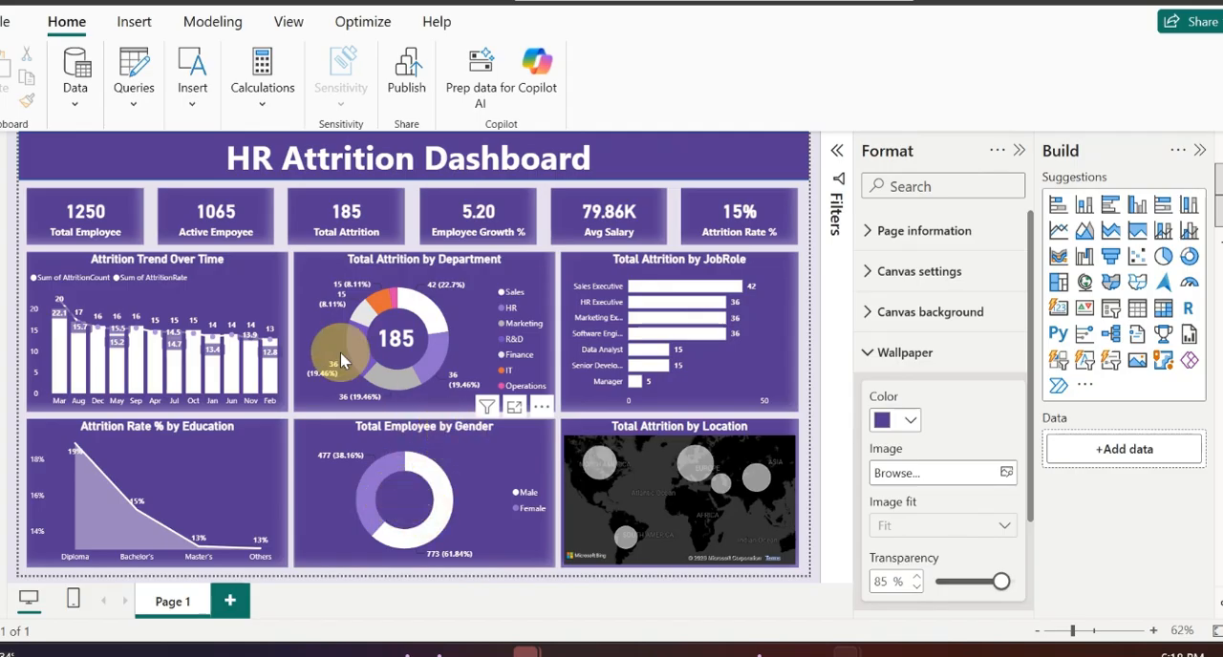
left_click(216, 227)
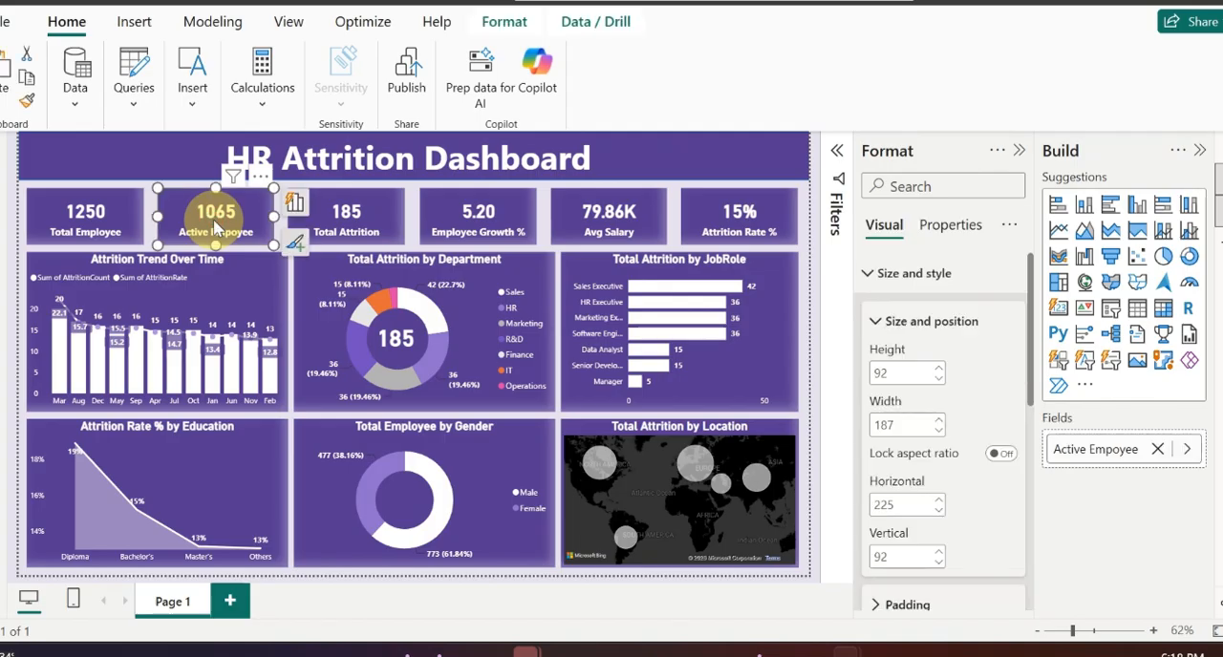
left_click_drag(216, 227, 427, 506)
Step: Copy the formatting of the Total Attrition card inside the department donut onto the card in the gender donut with Format Painter
left_click(405, 342)
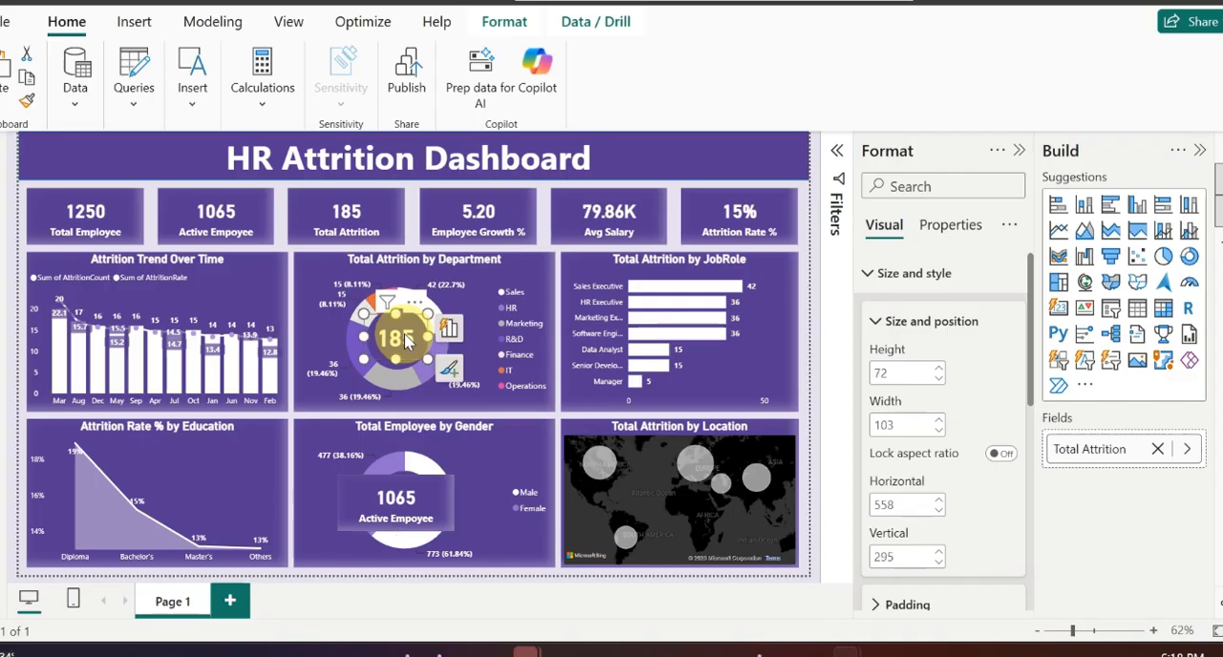
left_click(27, 99)
left_click(430, 513)
left_click(401, 493)
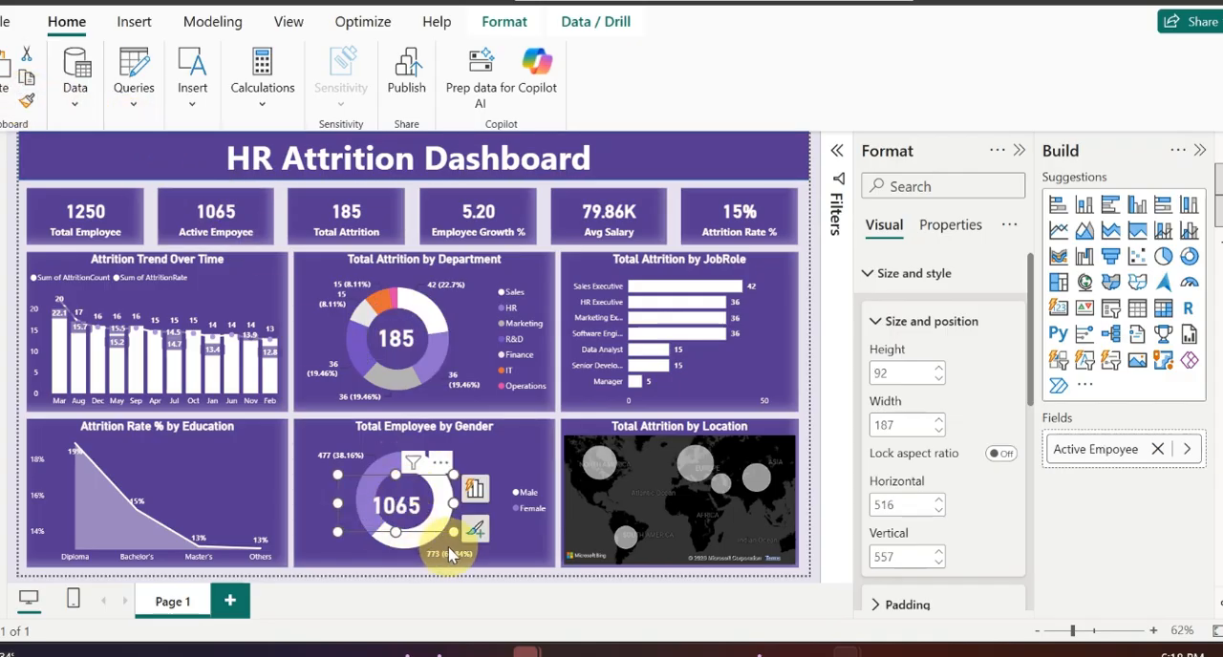
Step: Shrink the Active Empoyee card to about 93 by 59 and centre it inside the Total Employee by Gender donut
left_click_drag(453, 532, 402, 516)
left_click_drag(406, 509, 406, 516)
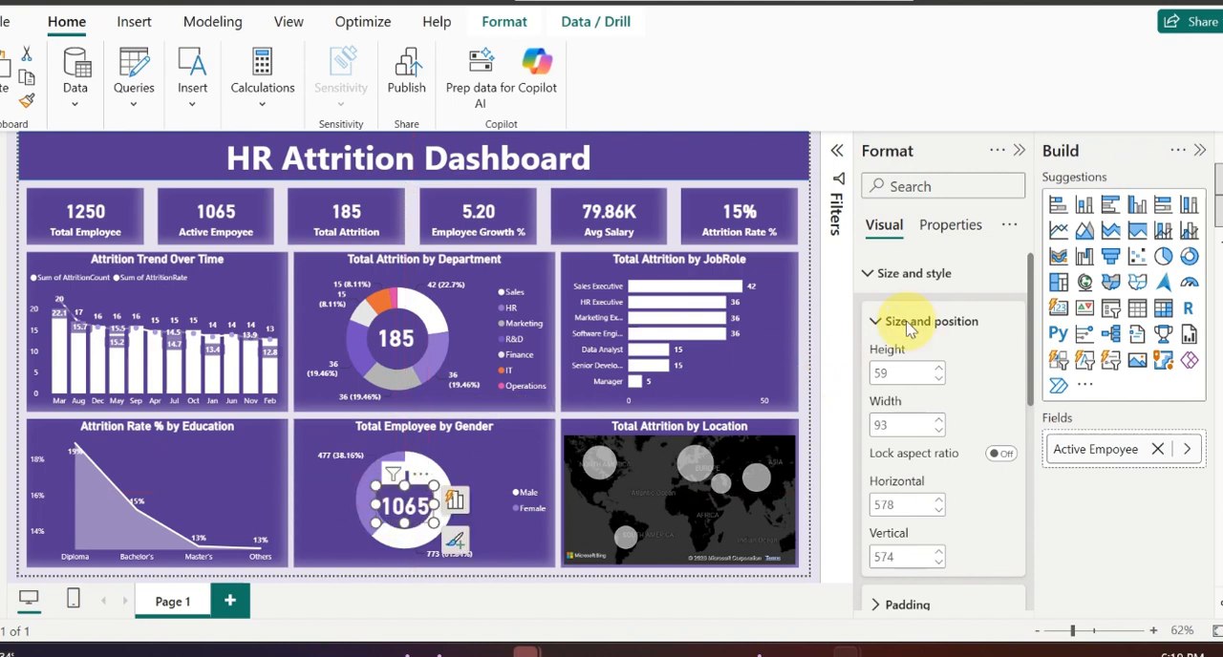
scroll(950, 394, "down", 10)
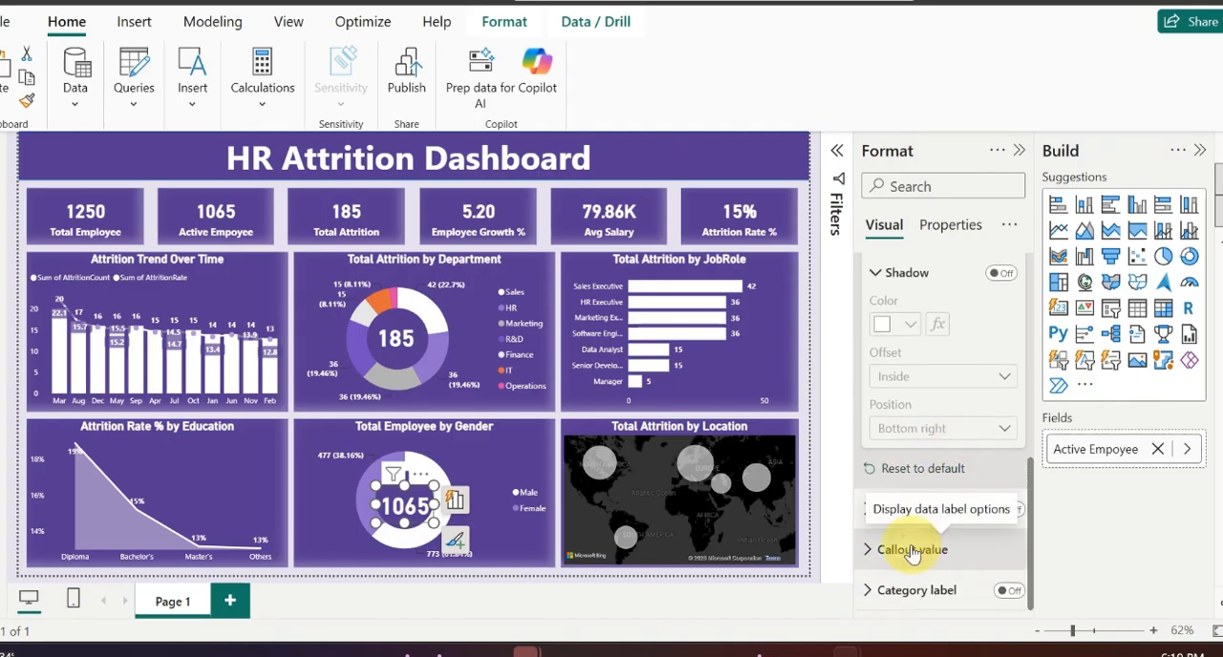
left_click(903, 548)
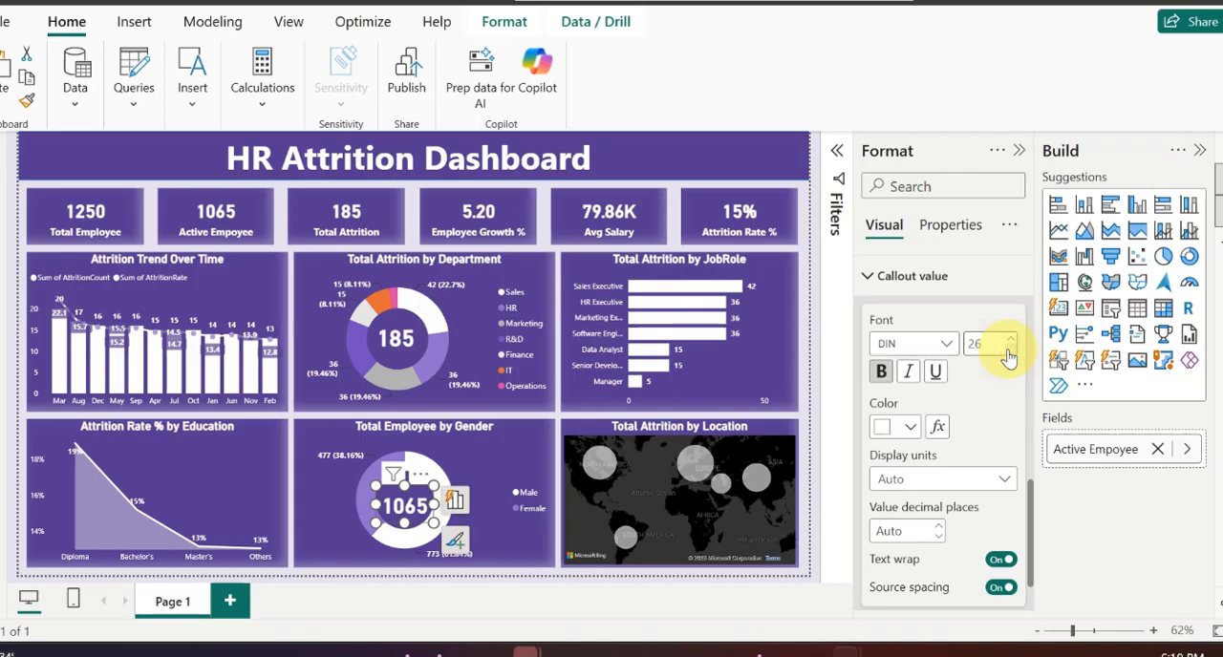
left_click_drag(417, 511, 417, 499)
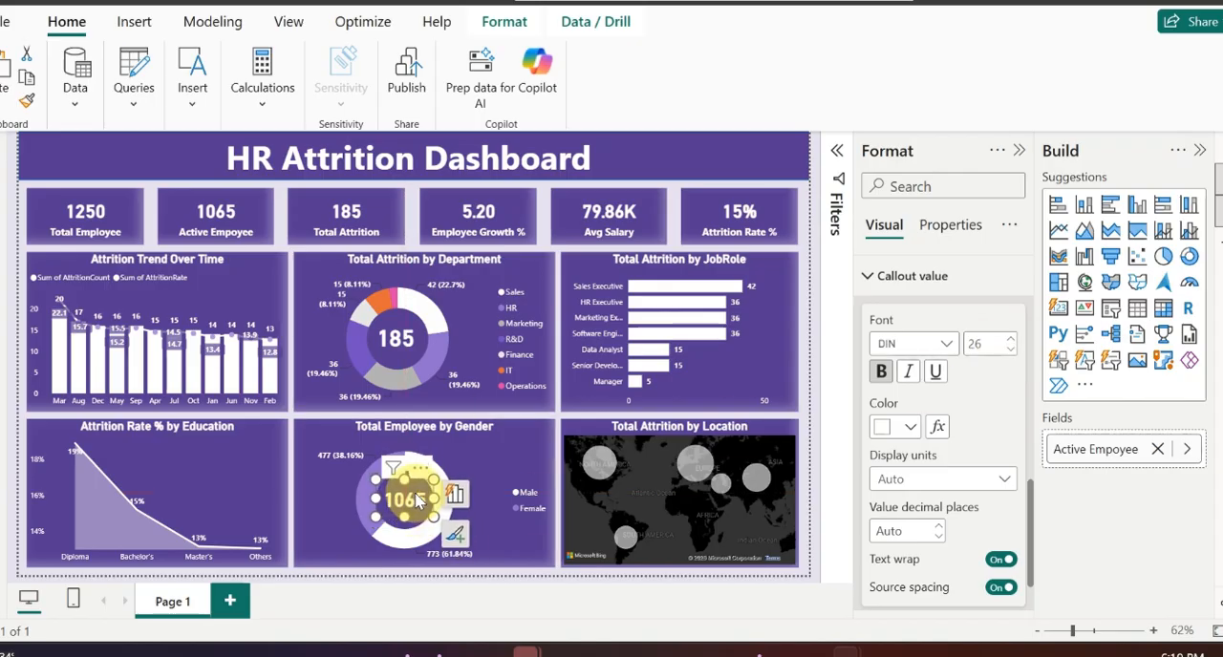
left_click(561, 421)
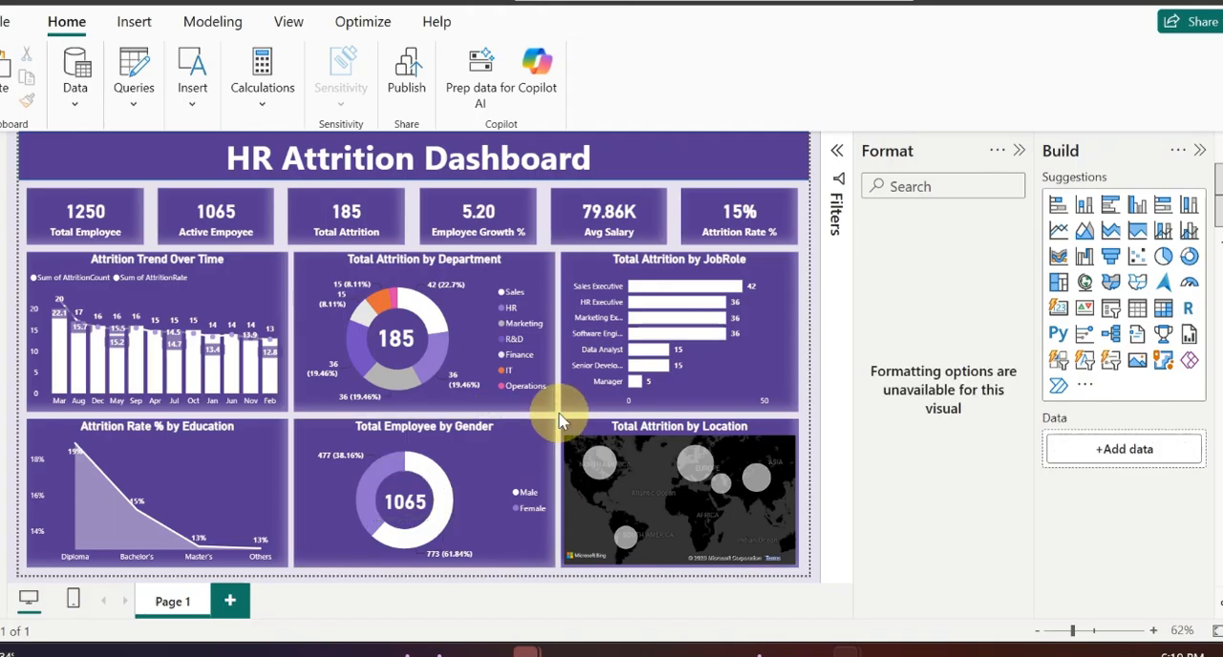
left_click(420, 509)
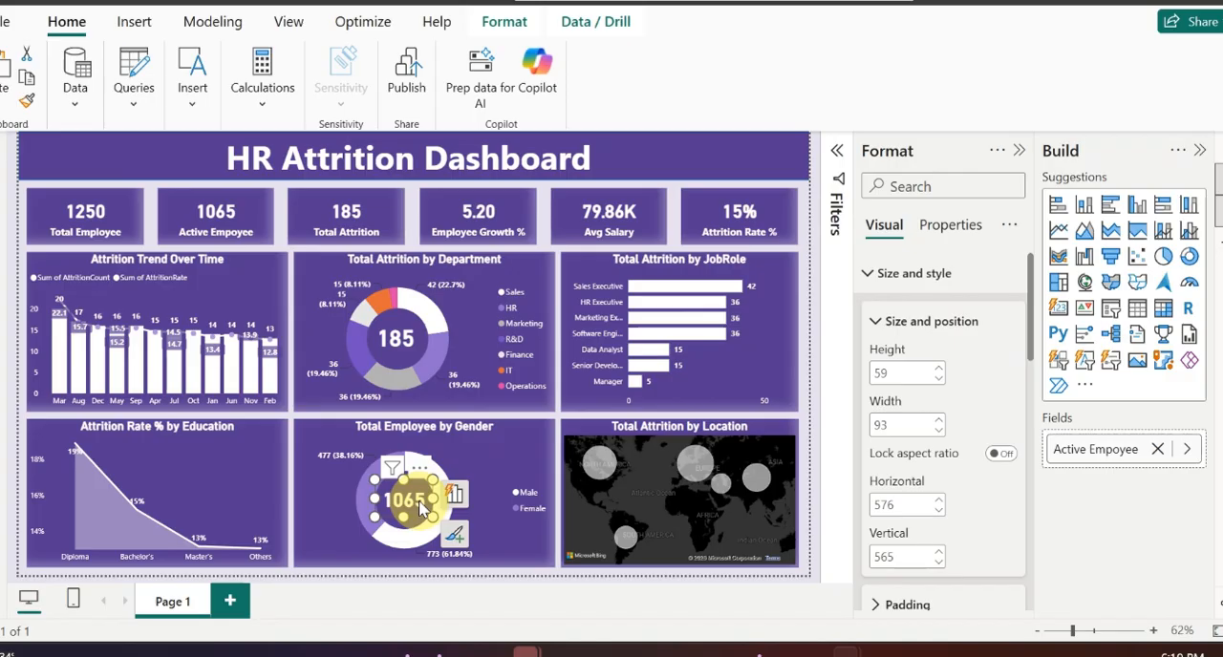
left_click(566, 408)
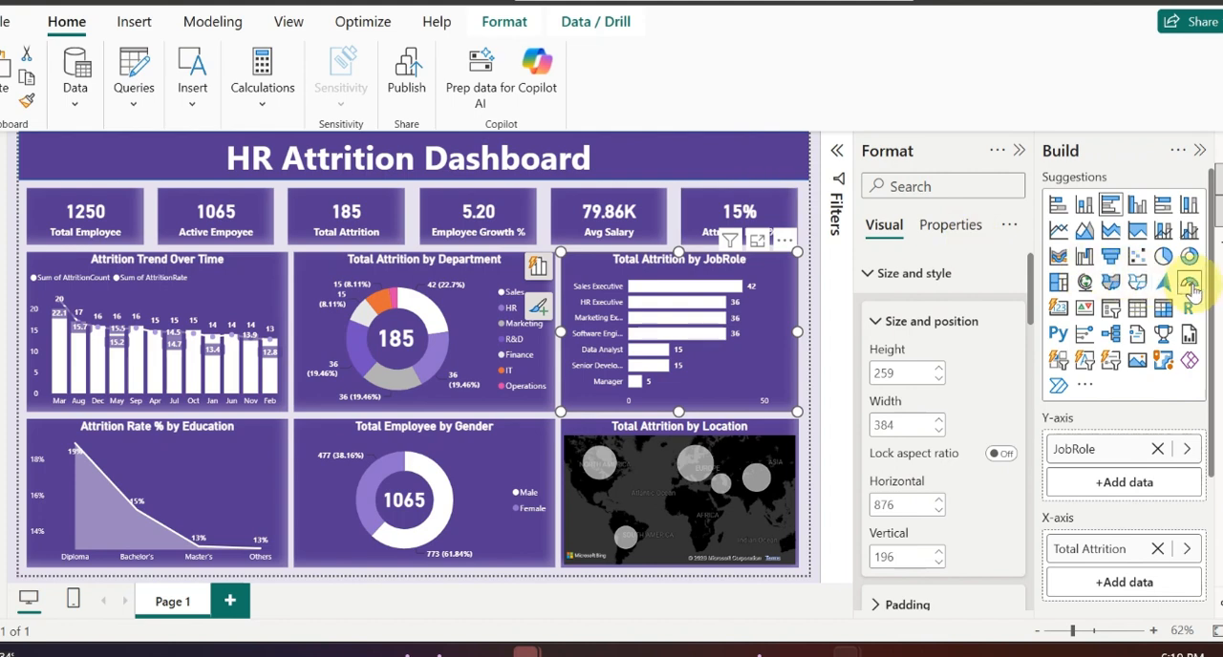
left_click(1111, 311)
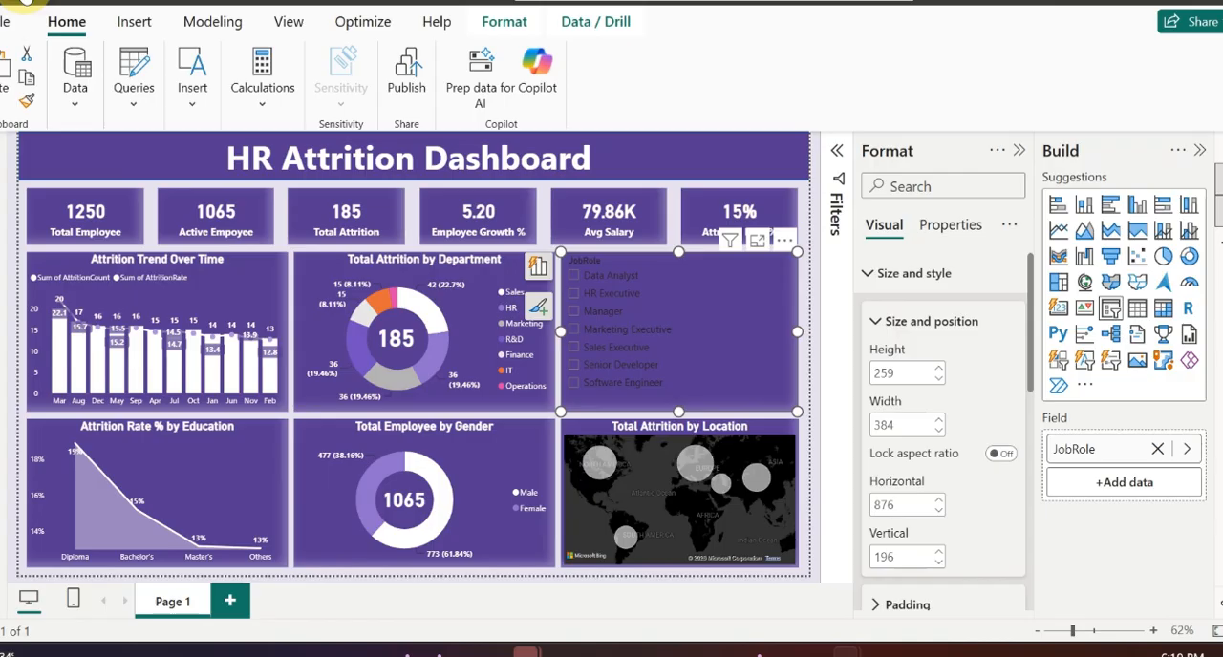
left_click(27, 2)
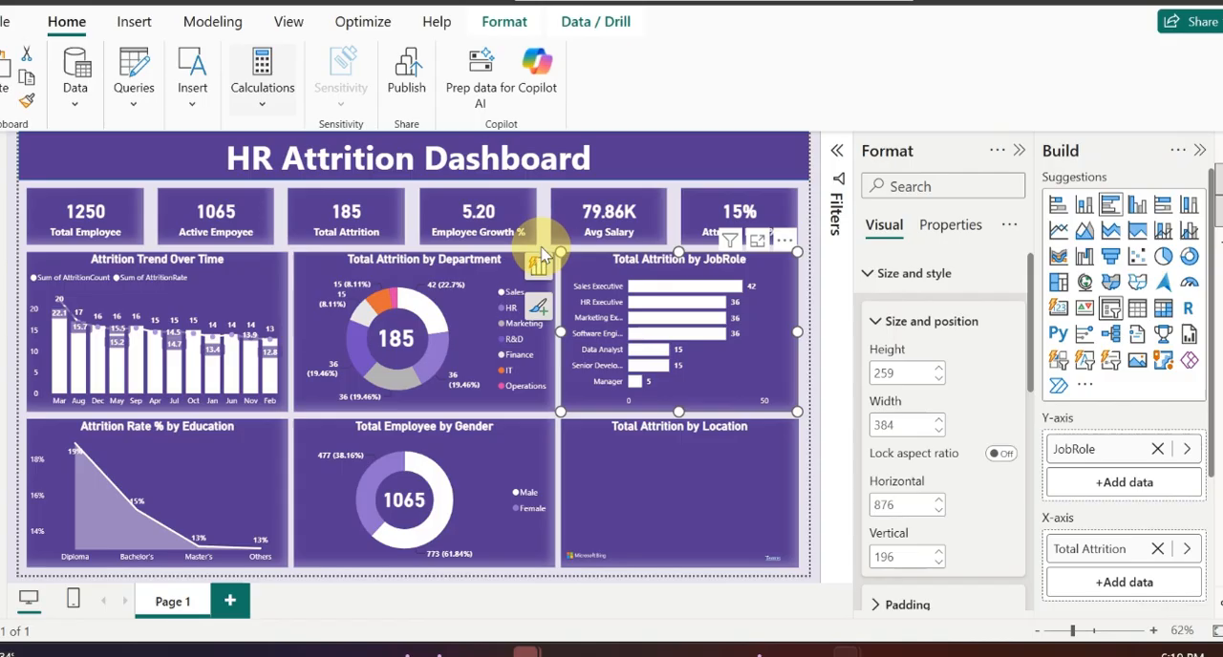
Step: Add an empty slicer about 299 wide and 53 high over the right end of the dashboard title banner
left_click(543, 233)
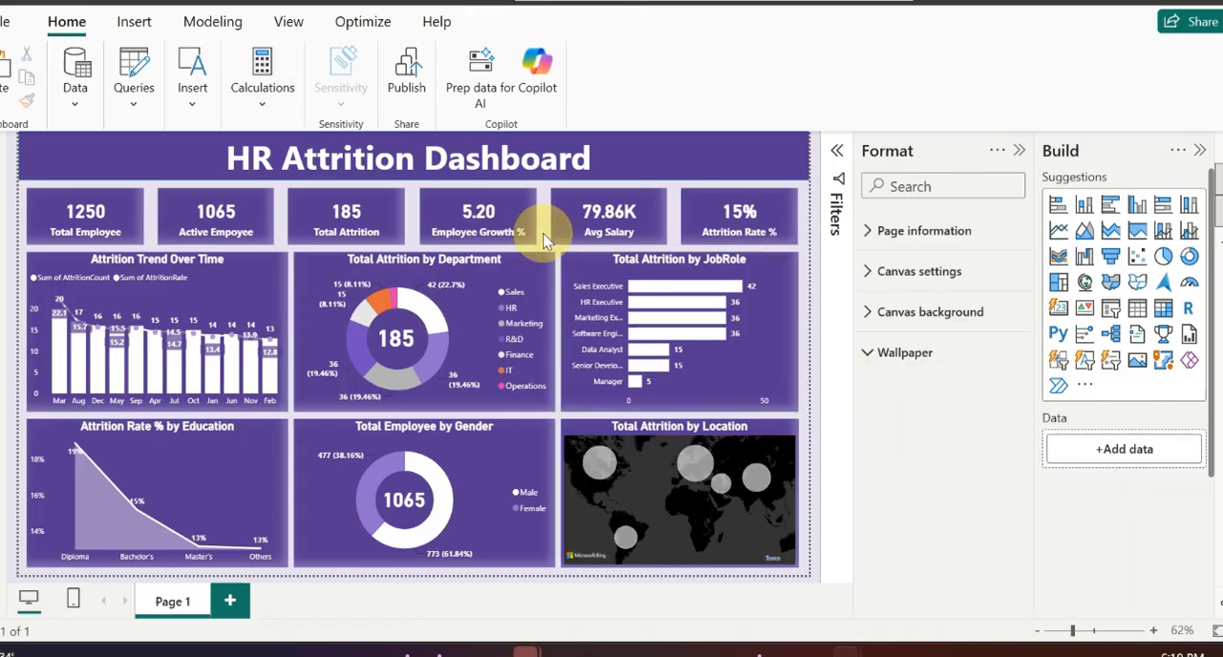
left_click(1110, 311)
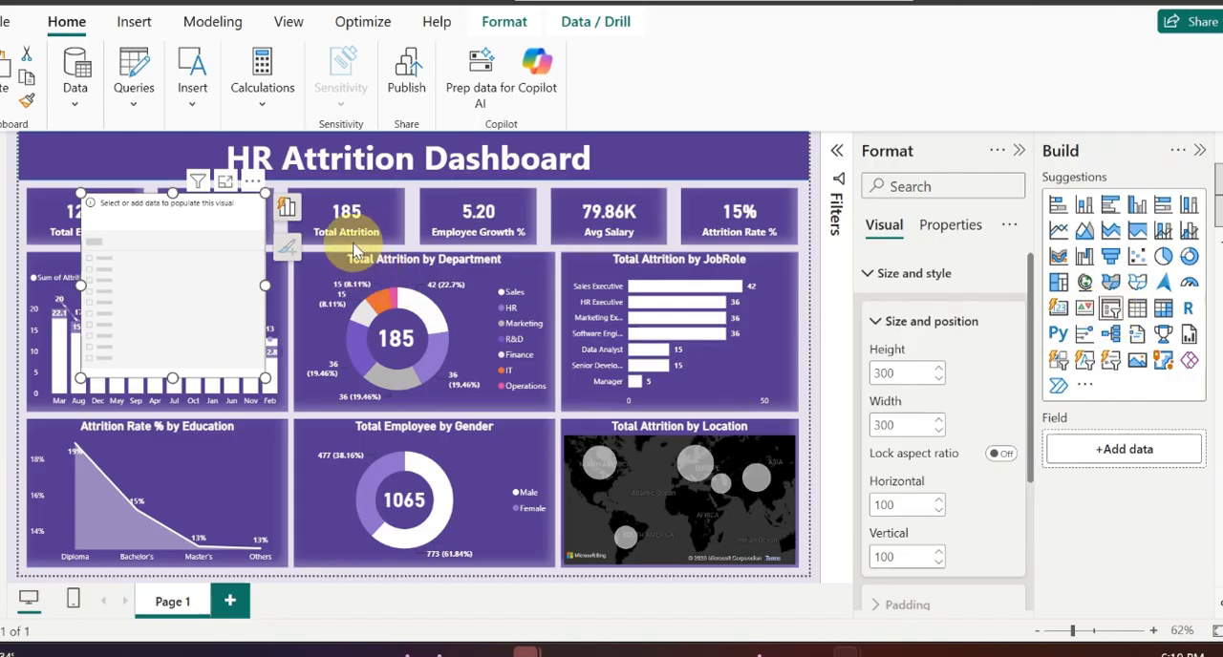
left_click_drag(239, 208, 779, 171)
left_click_drag(706, 329, 704, 156)
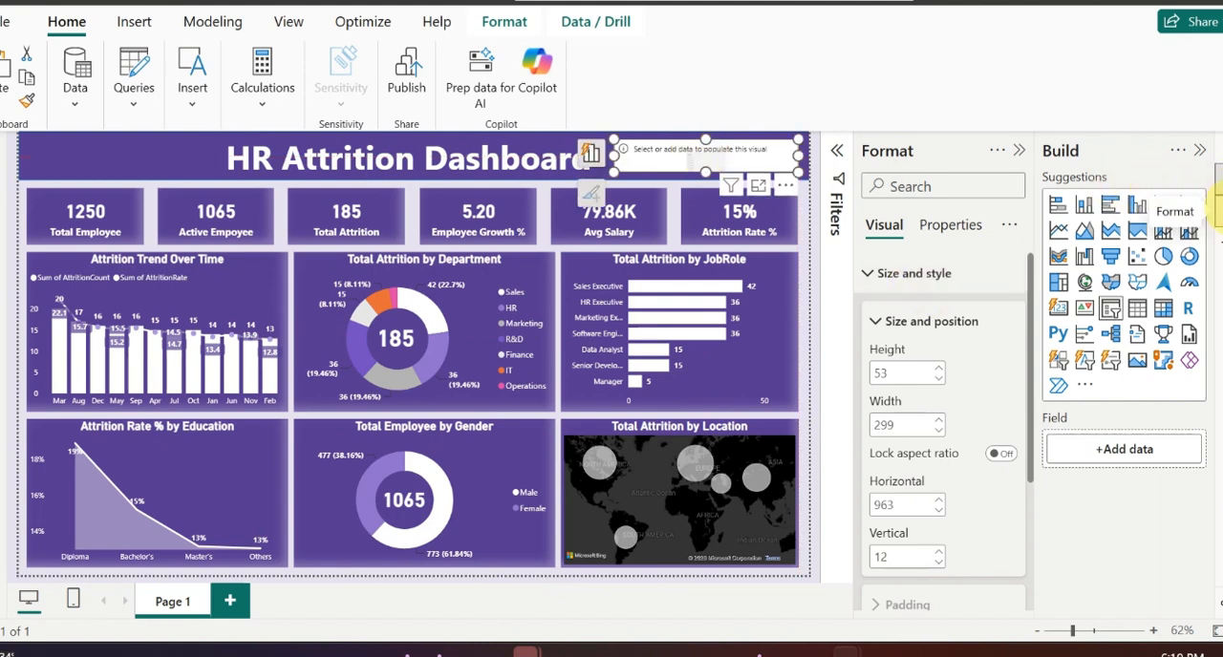
left_click(1218, 148)
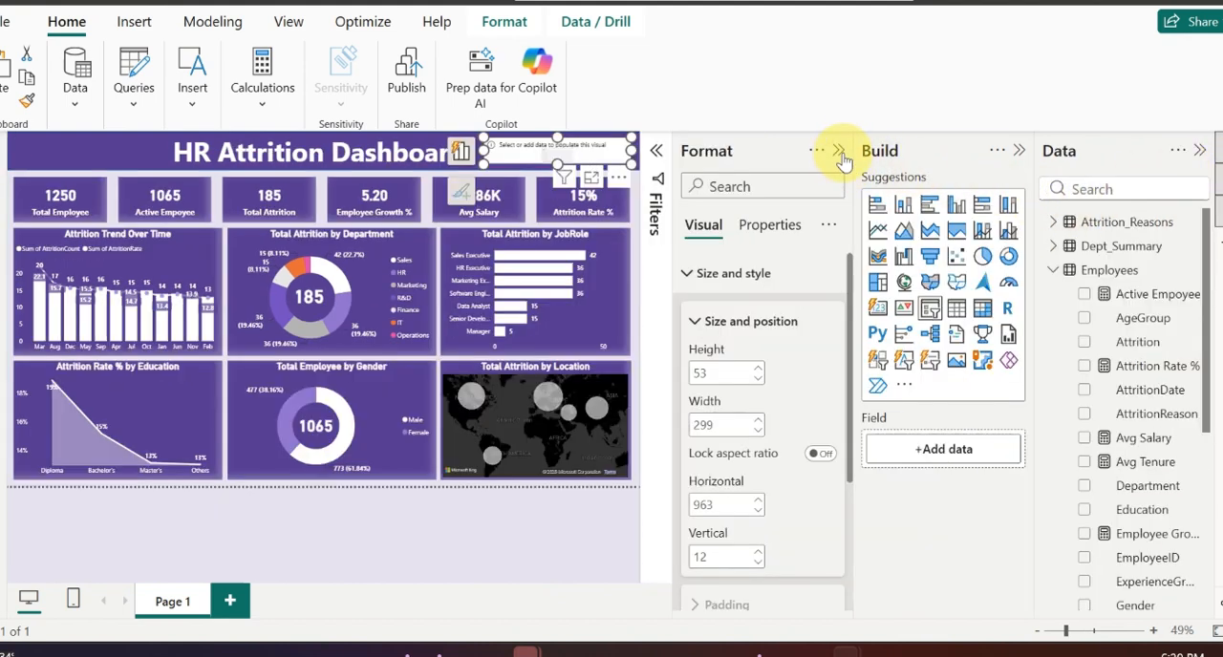
left_click(839, 151)
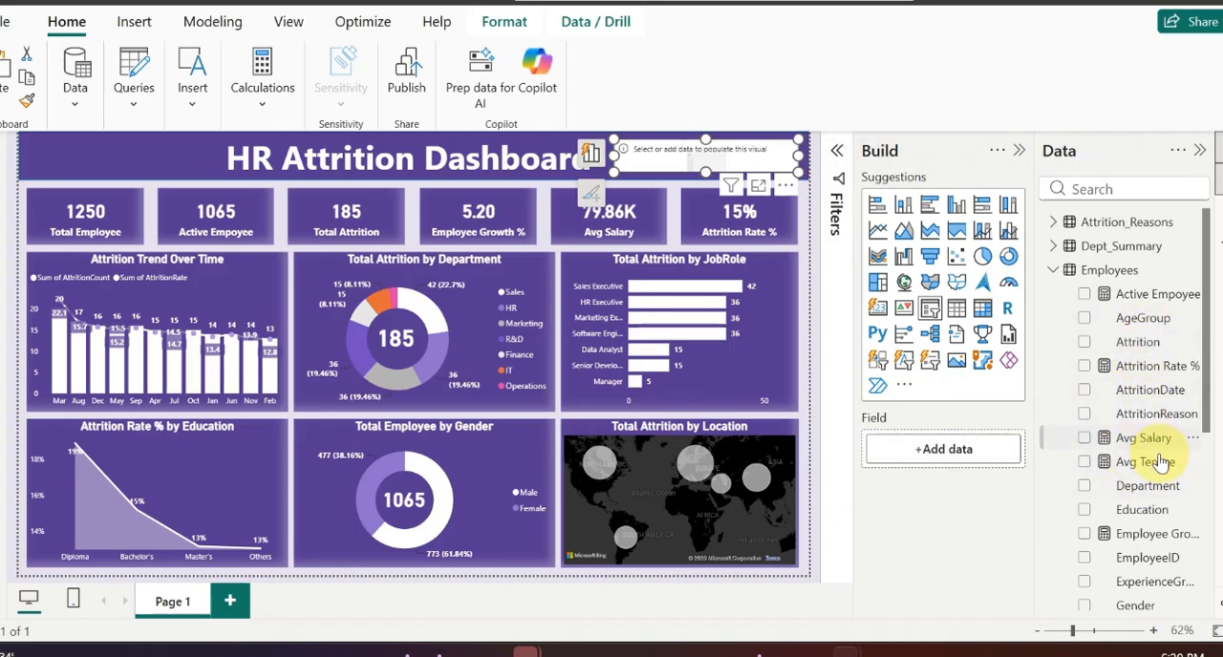
Step: Try the Department field from the Employees table in the new slicer
scroll(1145, 521, "down", 2)
scroll(1145, 521, "down", 4)
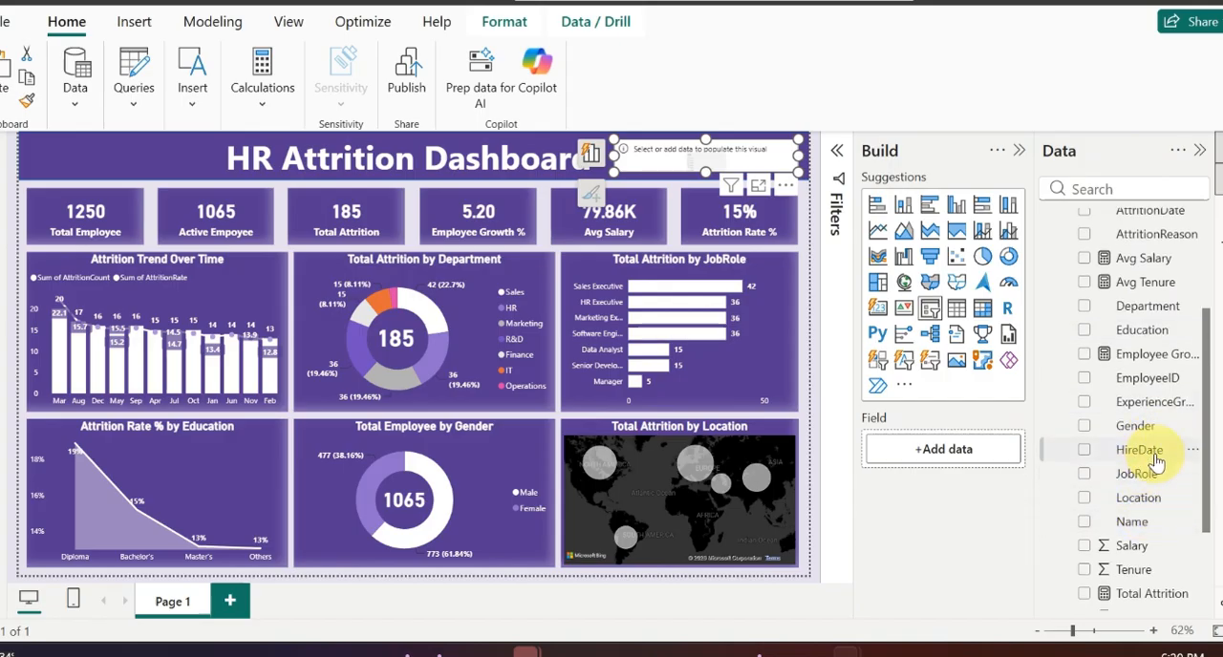
scroll(1147, 530, "down", 3)
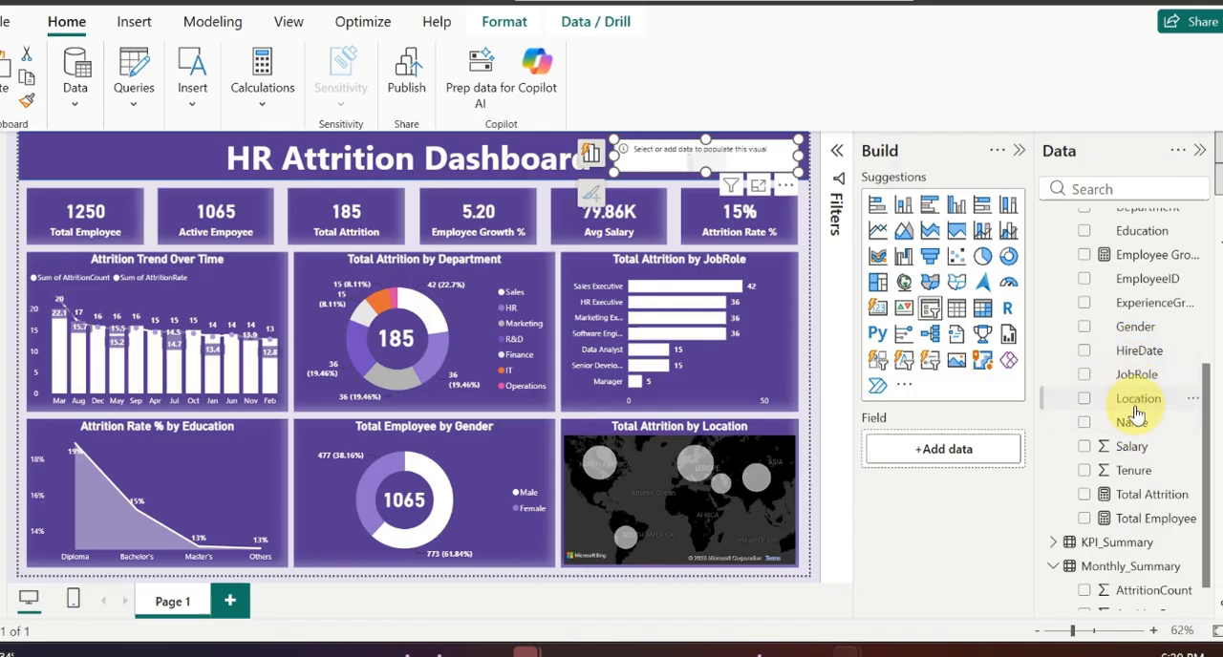
scroll(1135, 413, "up", 3)
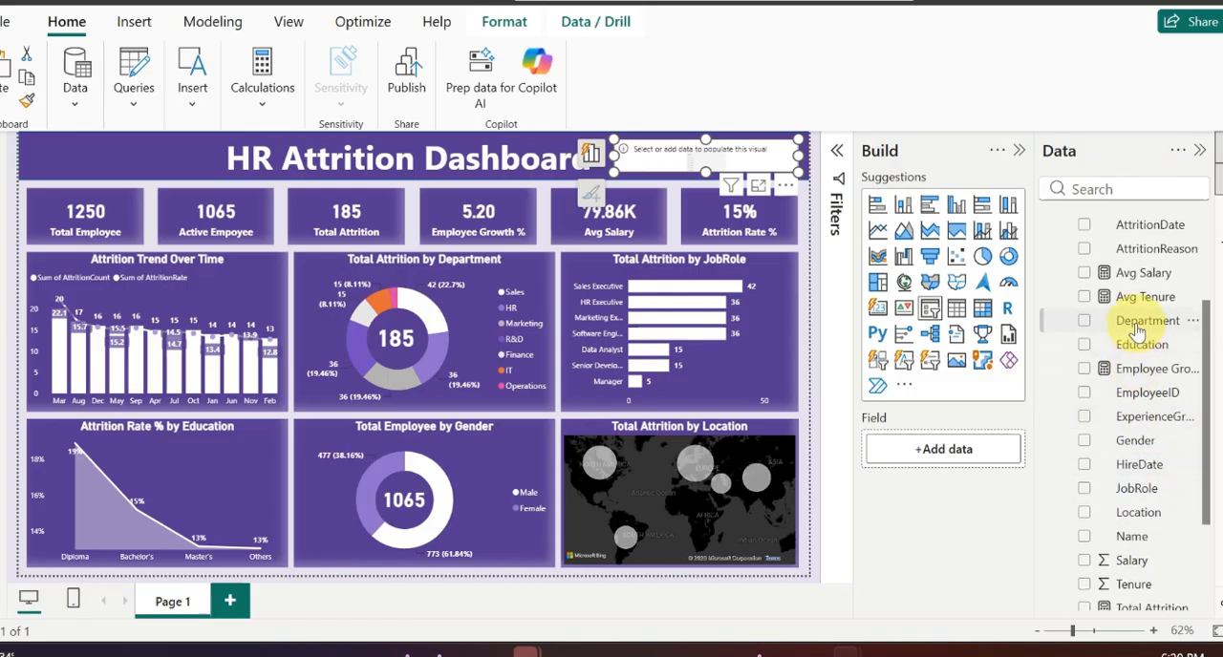
left_click(1085, 321)
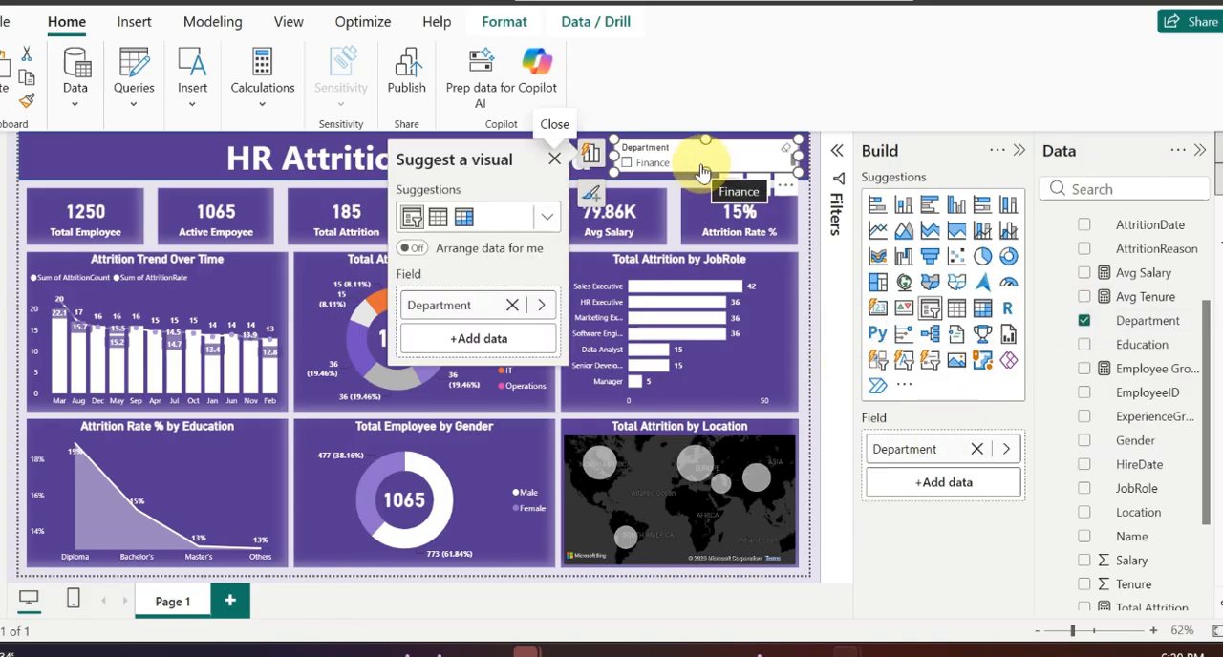
left_click_drag(702, 170, 730, 172)
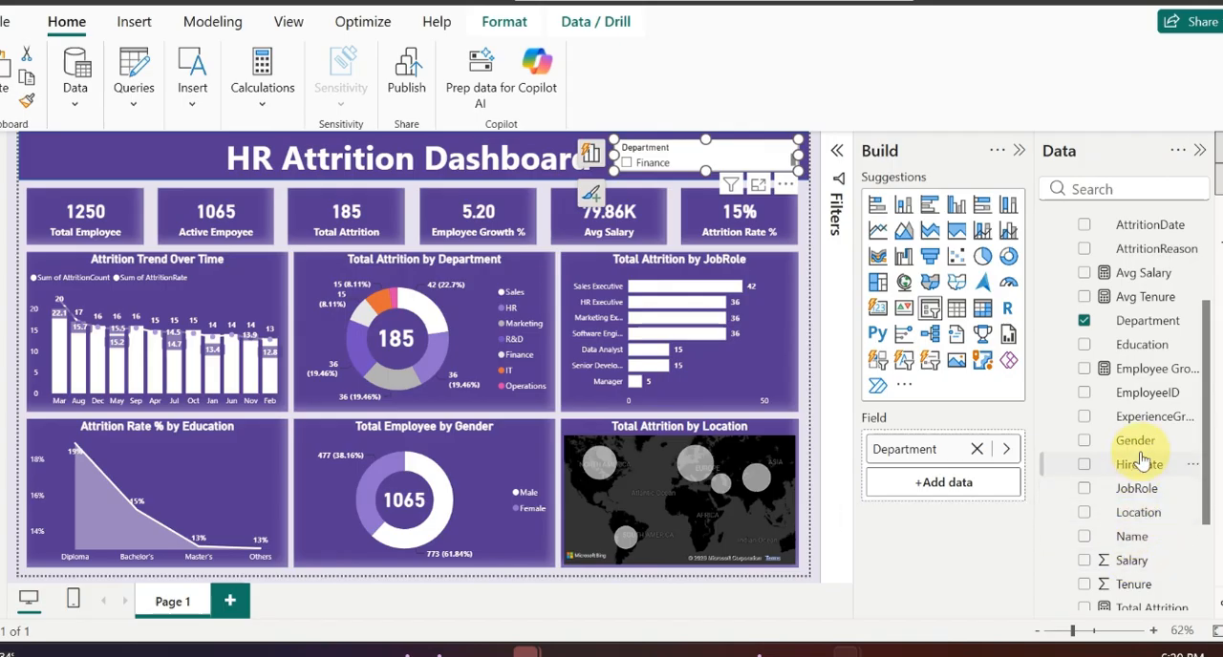
Step: Examine the distinct values of the Location and Education columns in the Employees table data, leaving both unfiltered, and return to the report
left_click(14, 234)
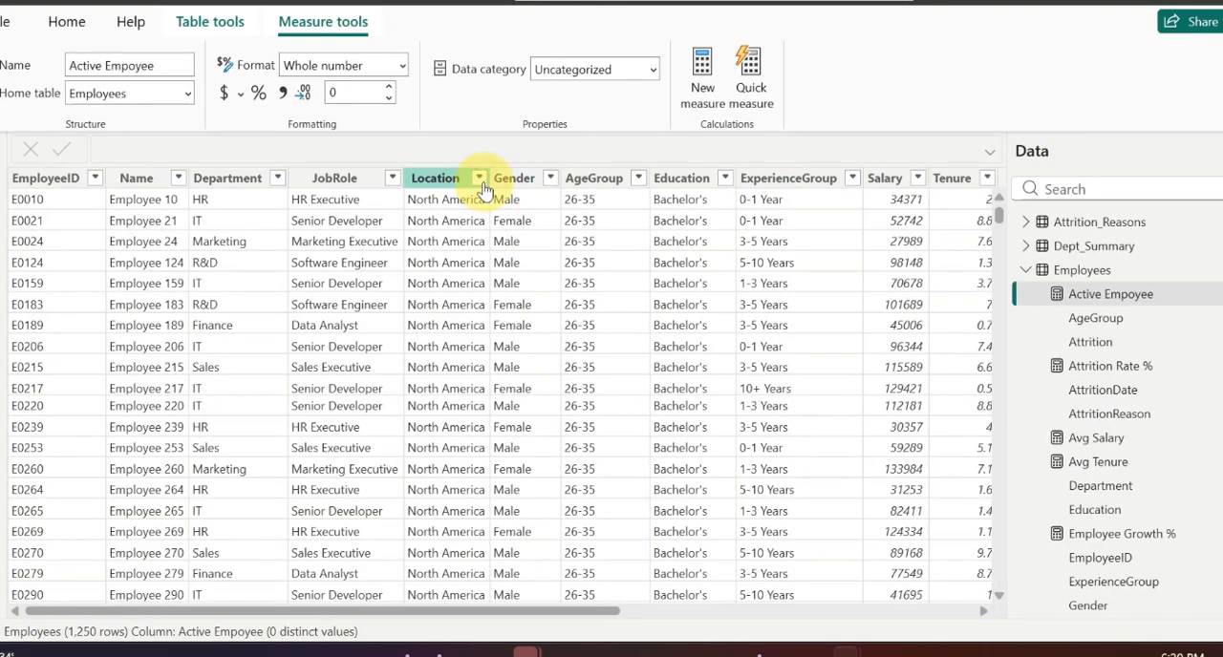
left_click(480, 182)
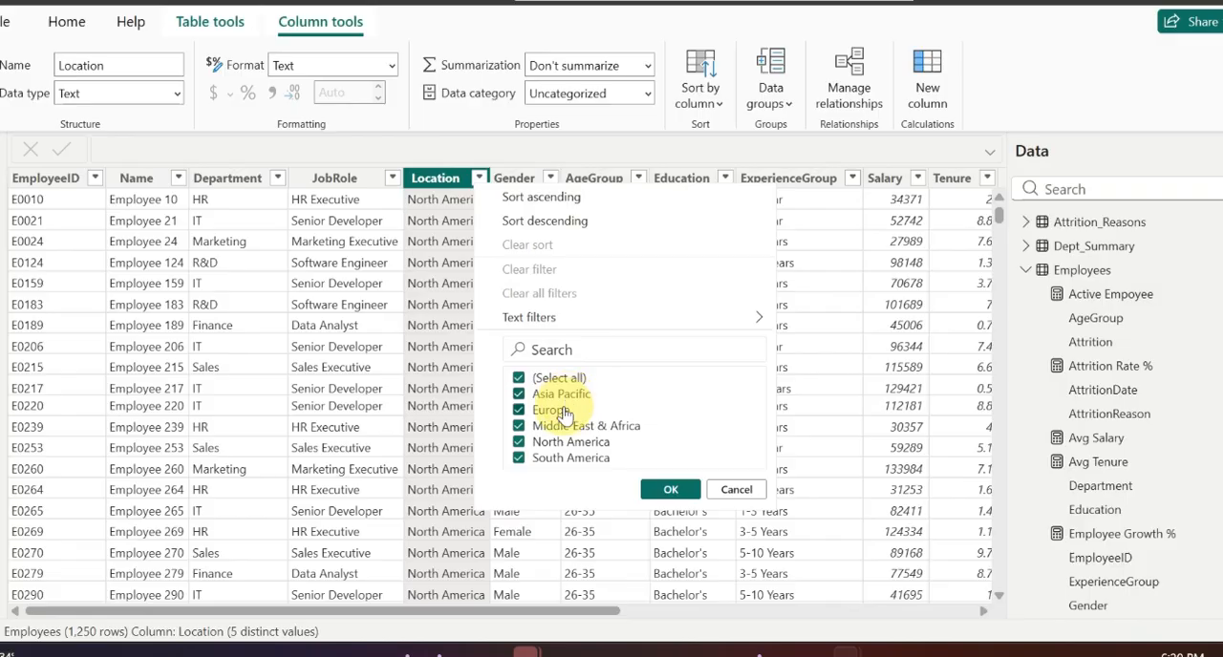
left_click(737, 490)
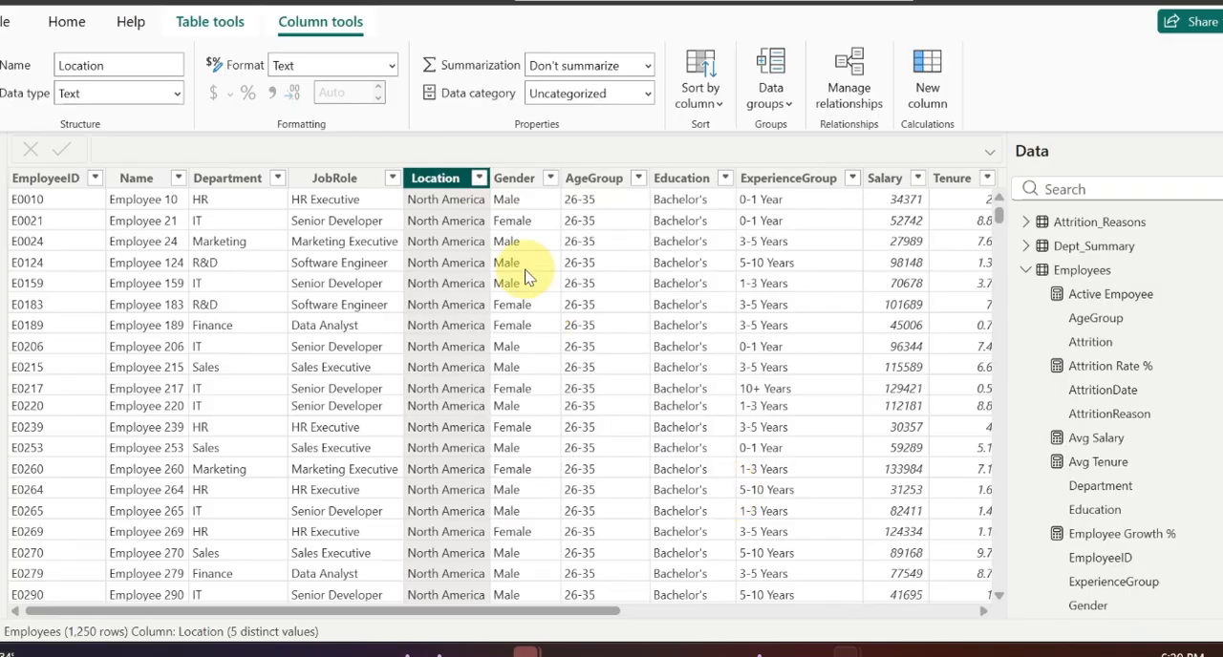
left_click(723, 178)
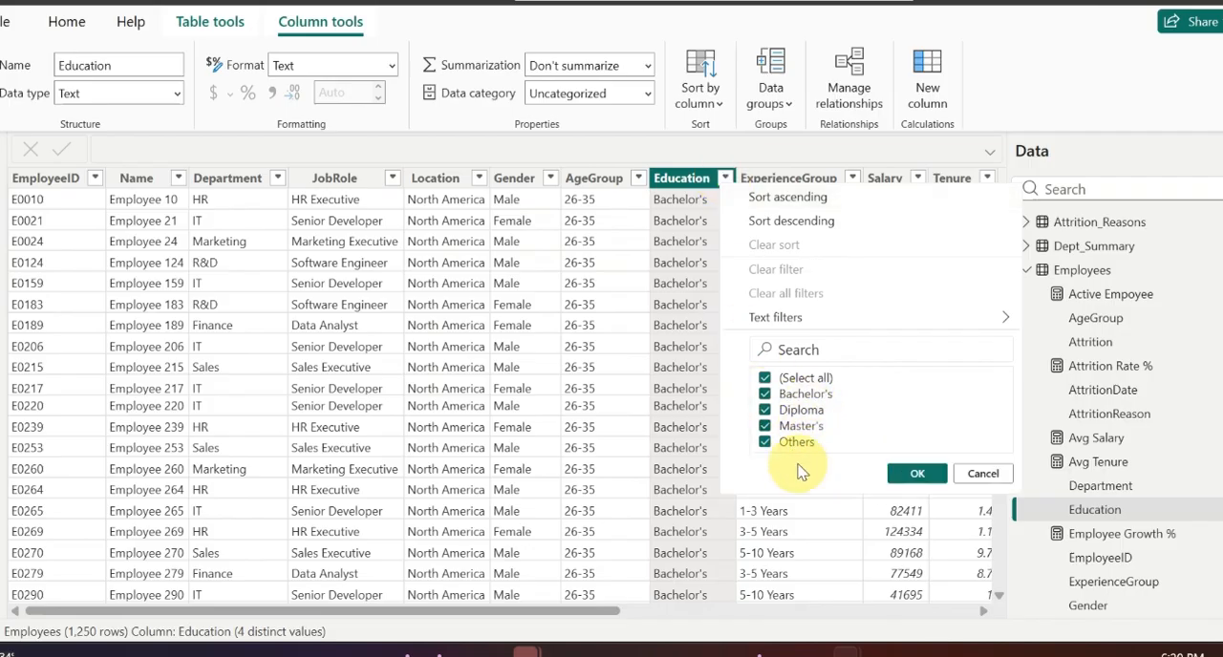
left_click(983, 474)
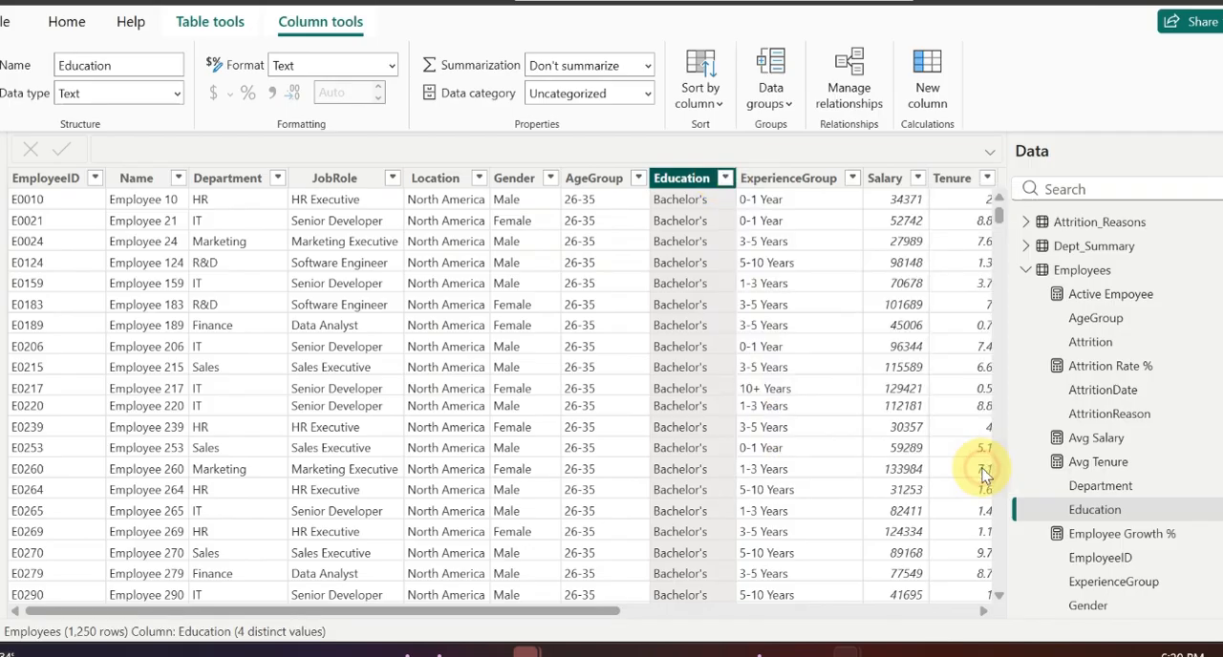
left_click(6, 148)
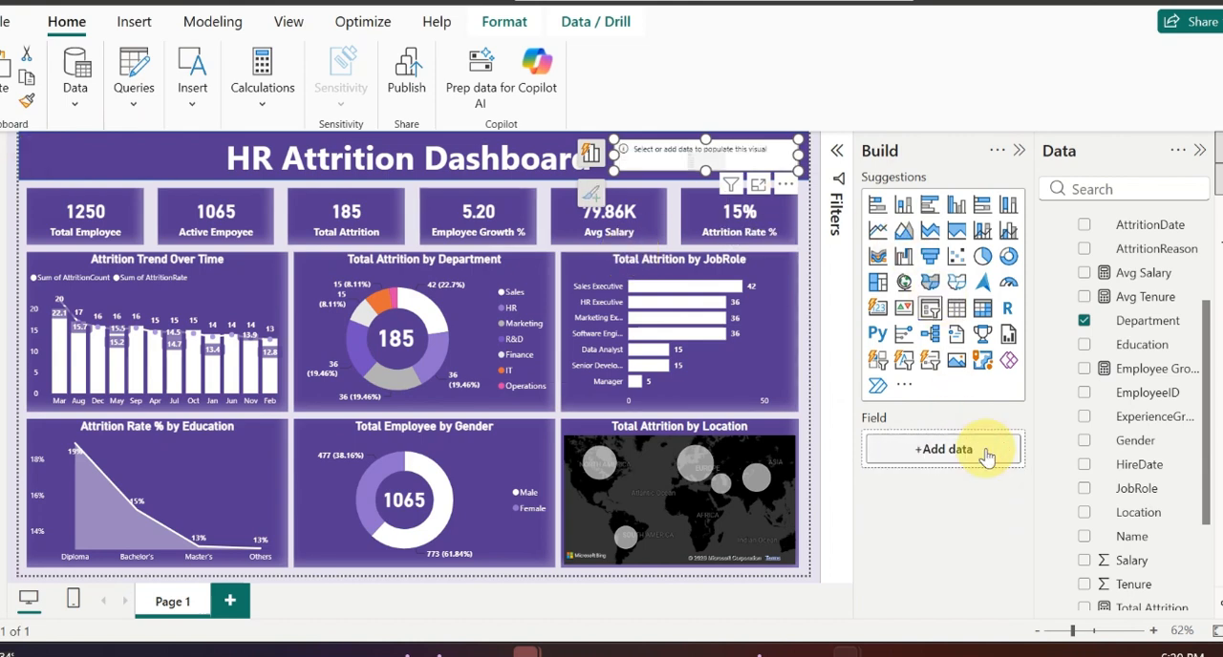
Step: Replace the slicer's Department field with Education and convert it to a button slicer
left_click(976, 449)
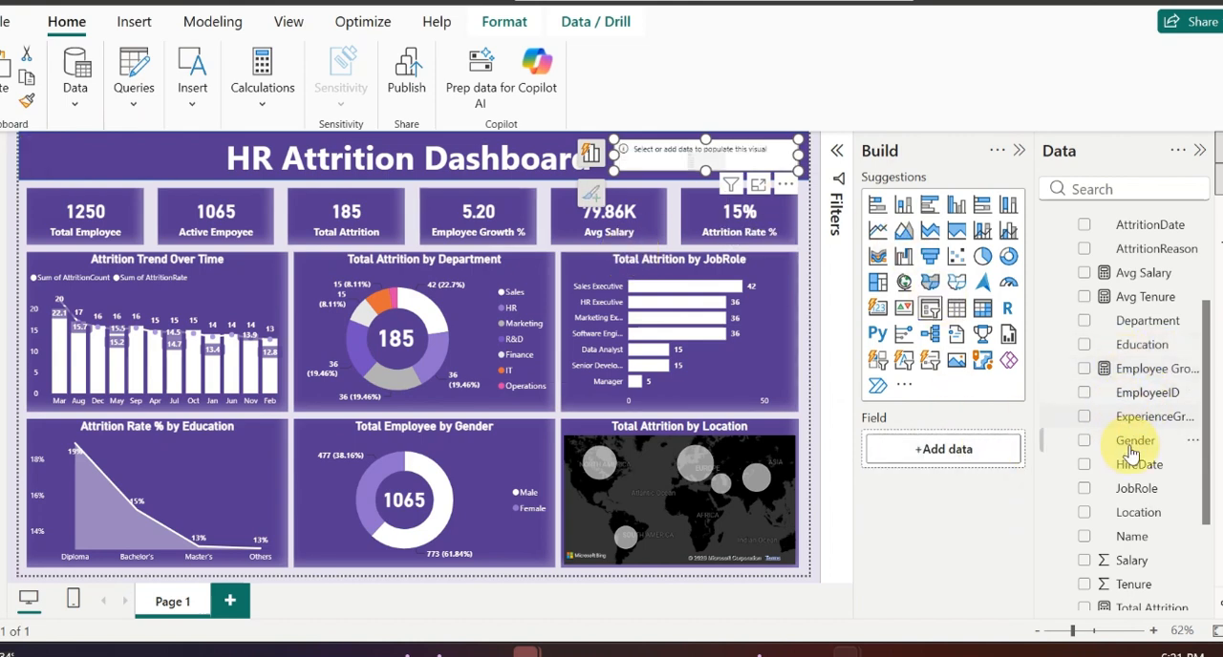
left_click(1085, 347)
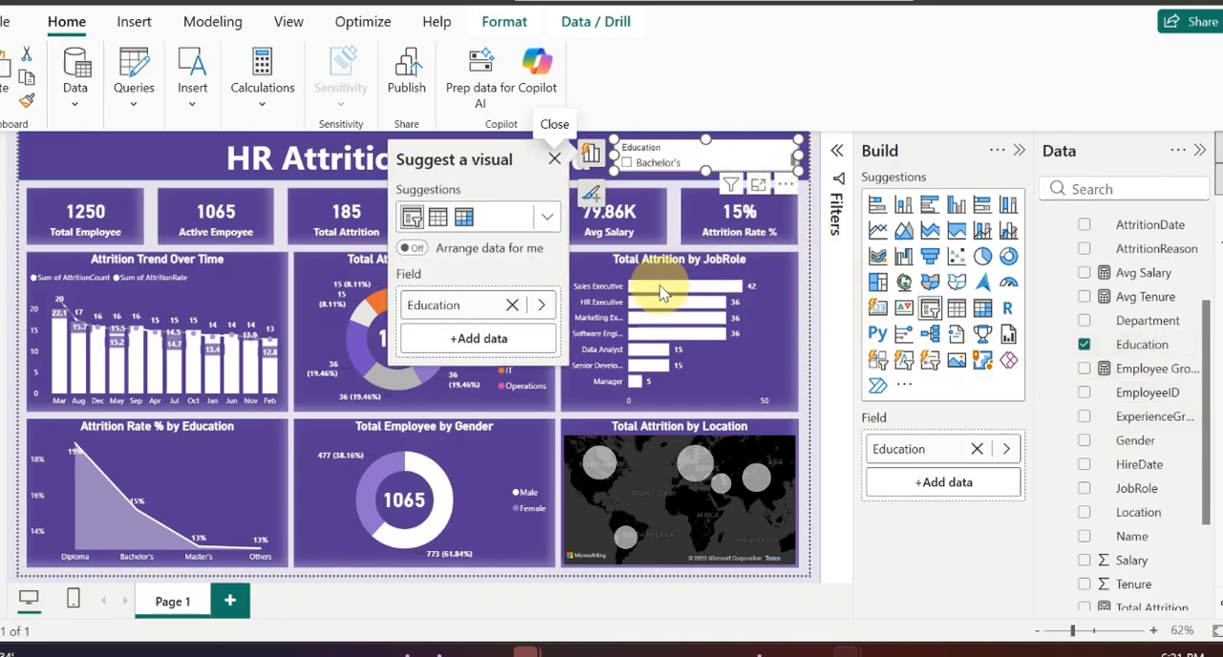
left_click(133, 36)
left_click(321, 90)
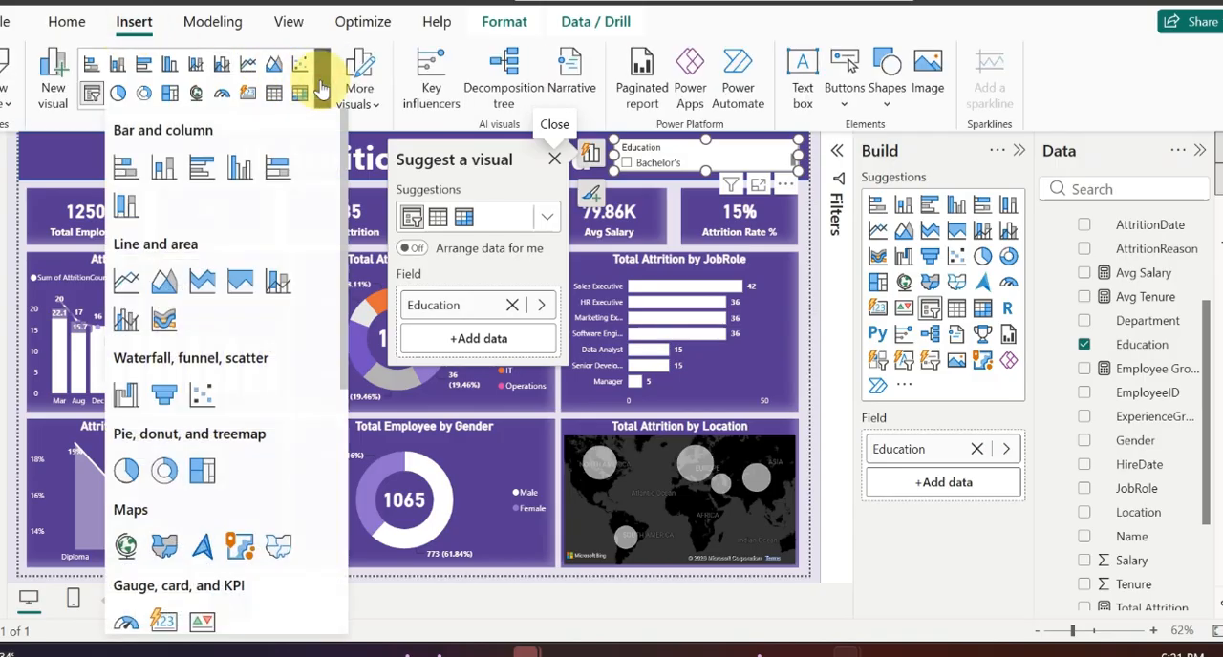
scroll(265, 387, "down", 3)
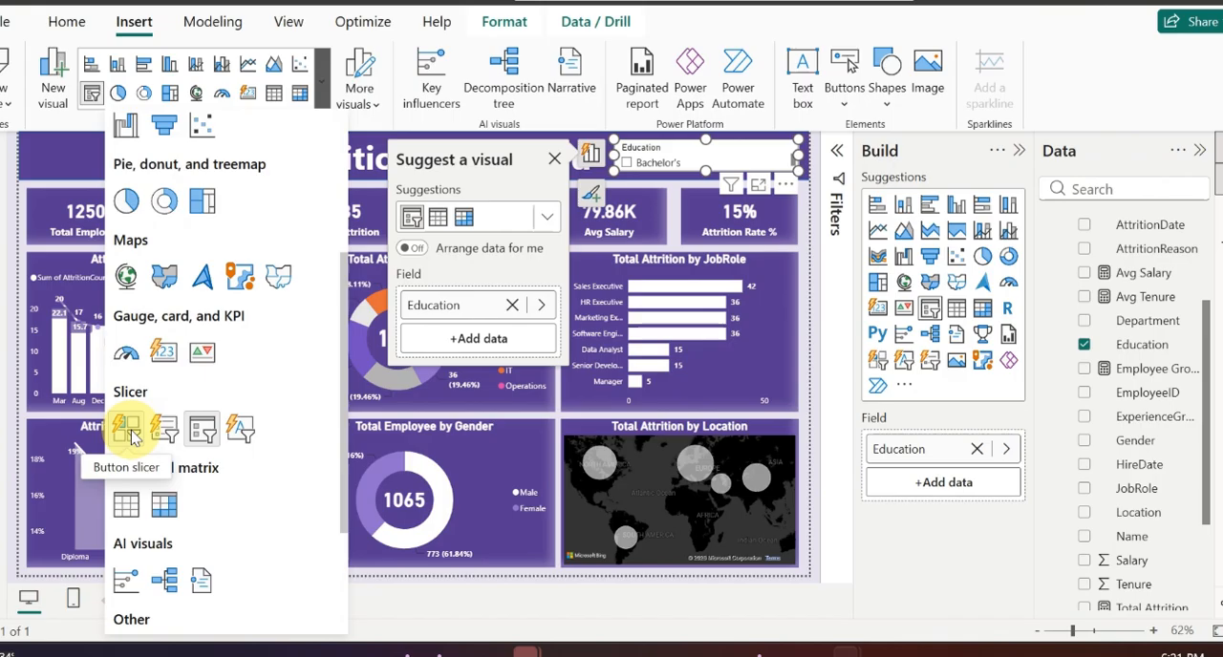
left_click(128, 430)
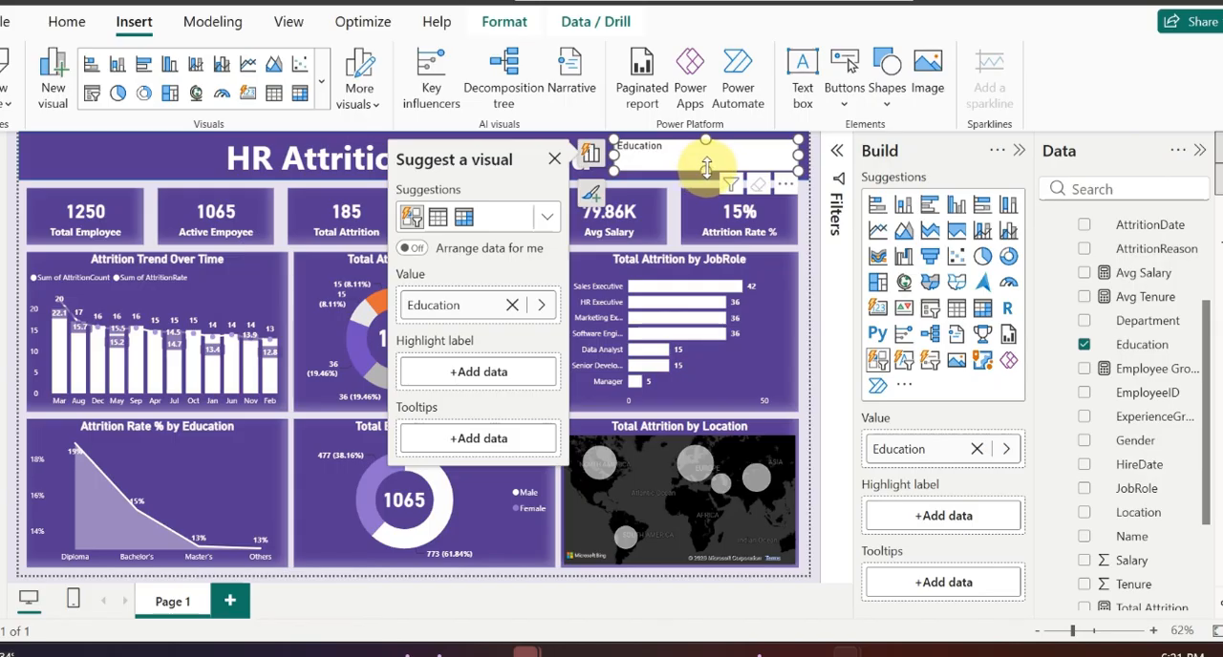
Step: Increase the height of the Education button slicer and turn off its title
left_click_drag(706, 167, 708, 191)
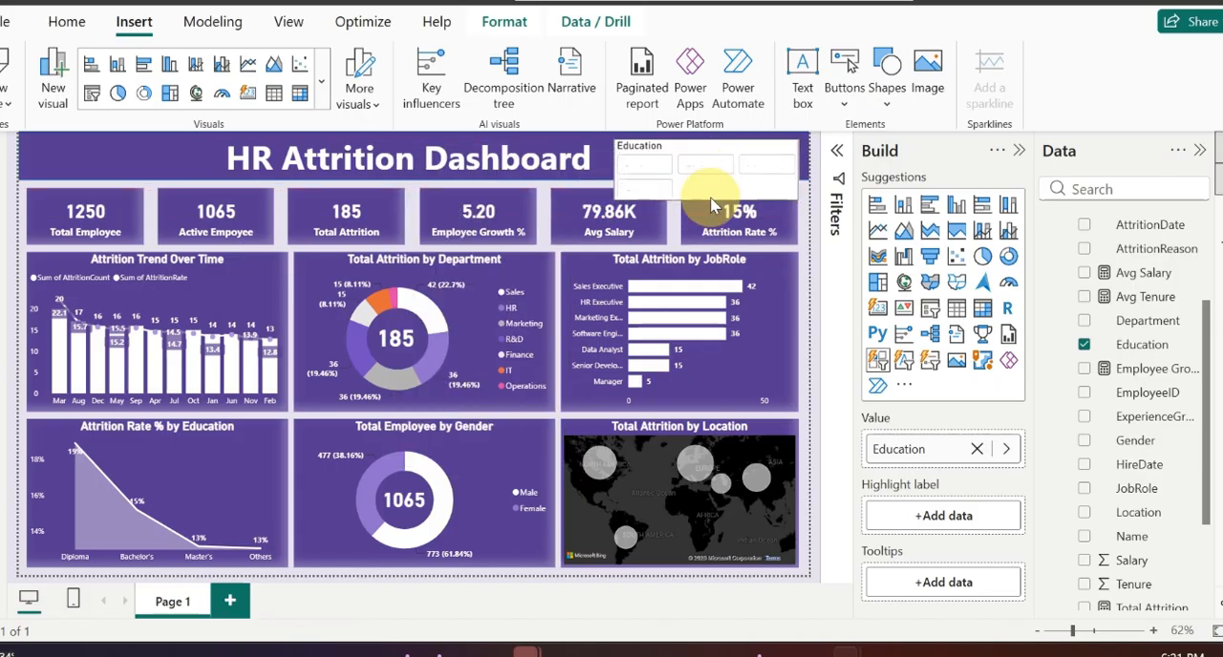
left_click(661, 158)
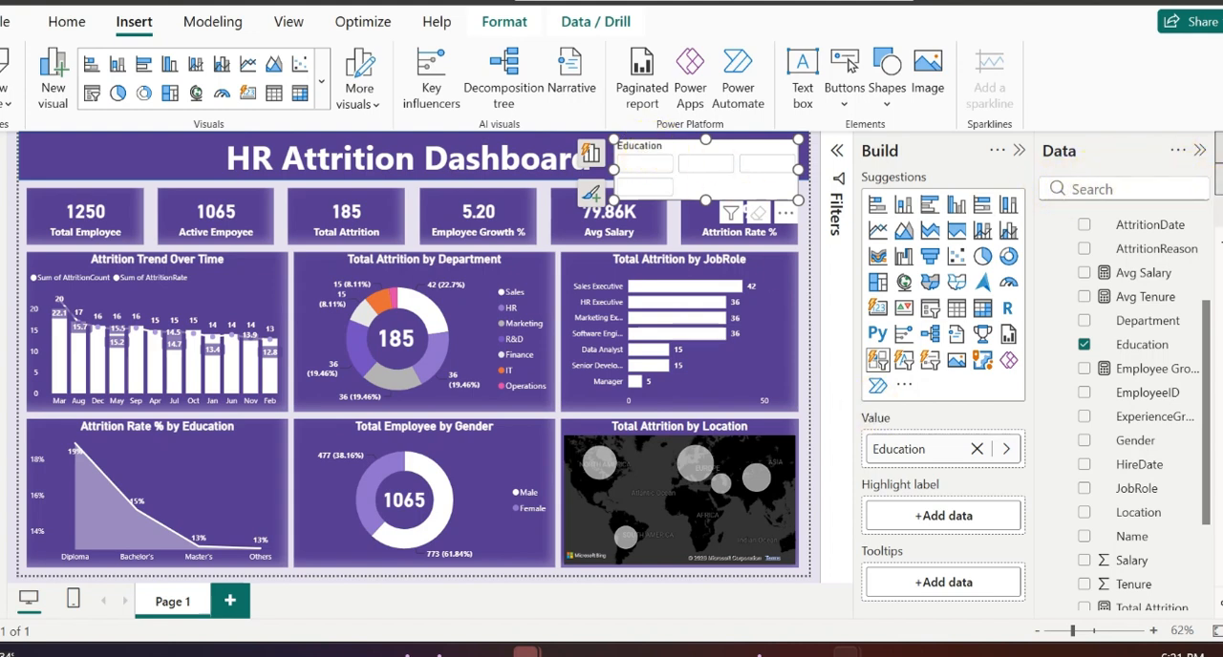
left_click(1213, 202)
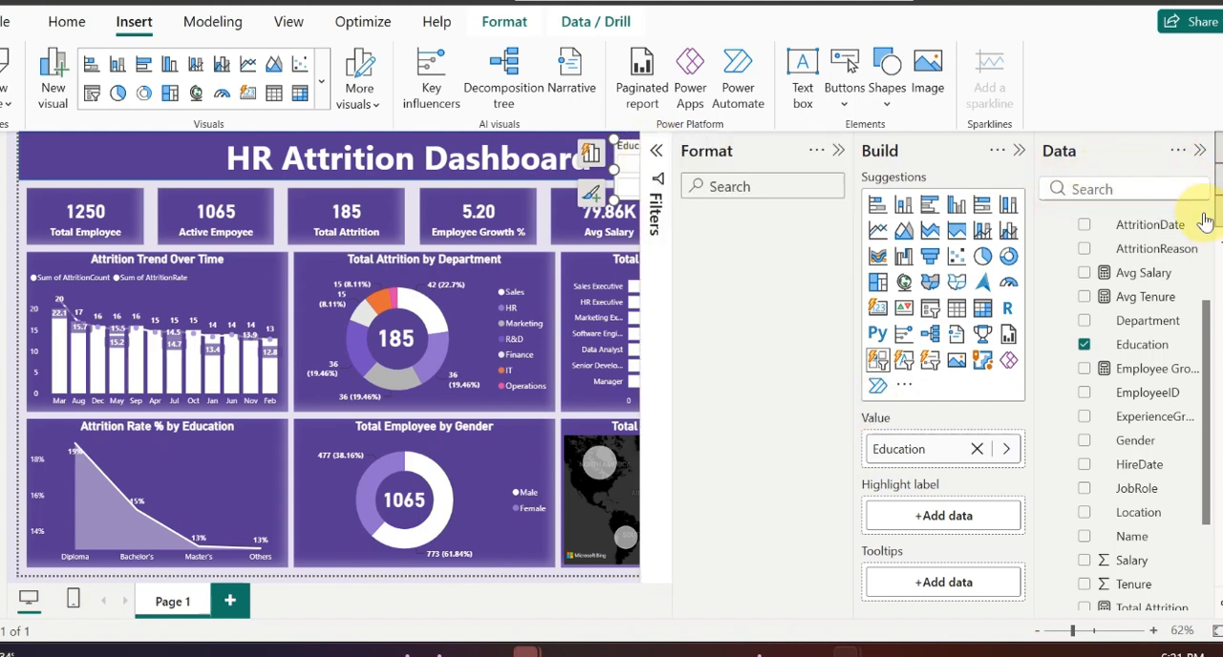
left_click(1021, 152)
left_click(1008, 315)
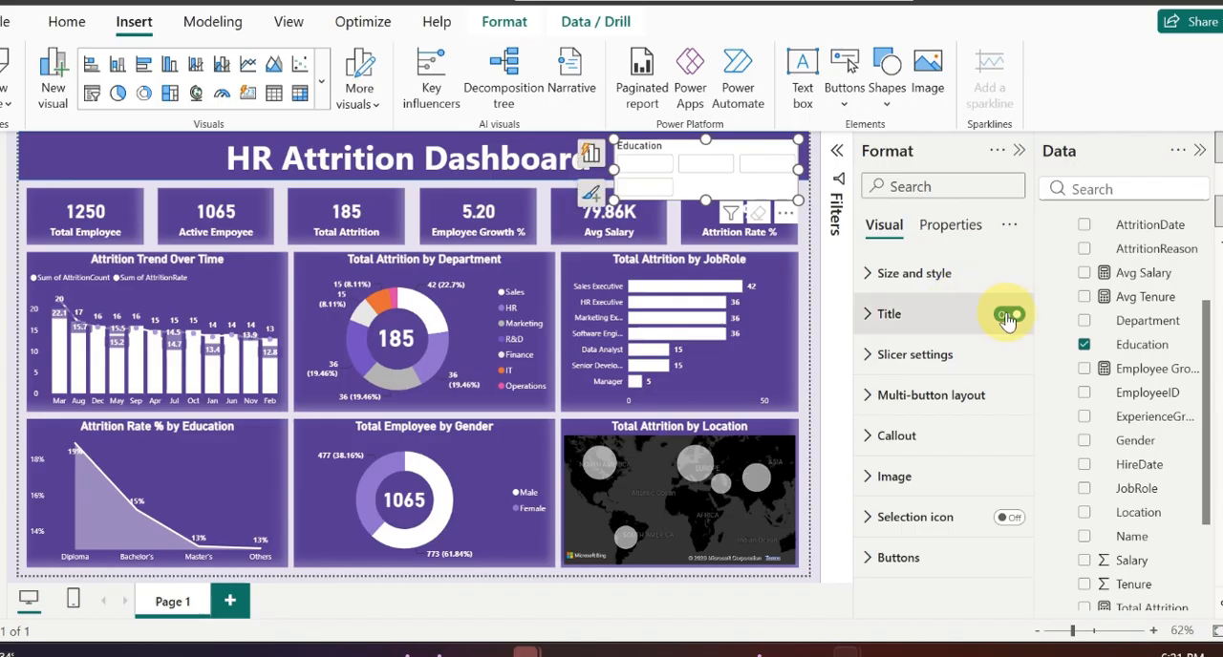
left_click(1016, 317)
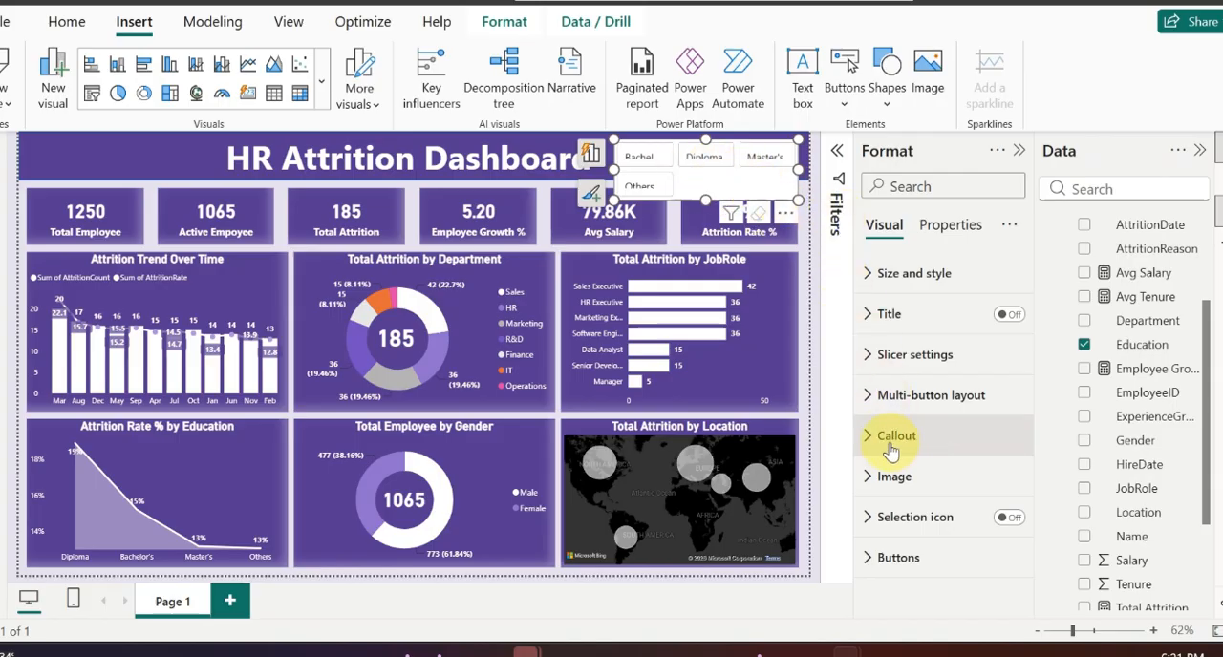
Step: Review the Education slicer's size and position, callout and selection settings
left_click(898, 287)
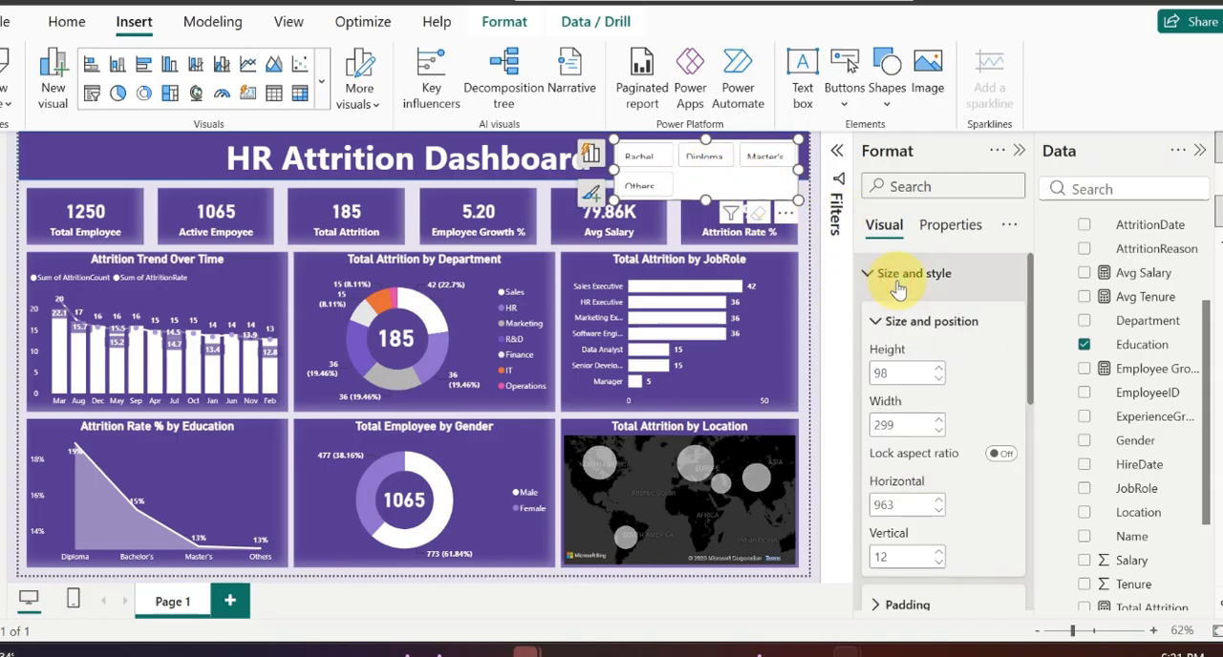
left_click(898, 279)
left_click(871, 433)
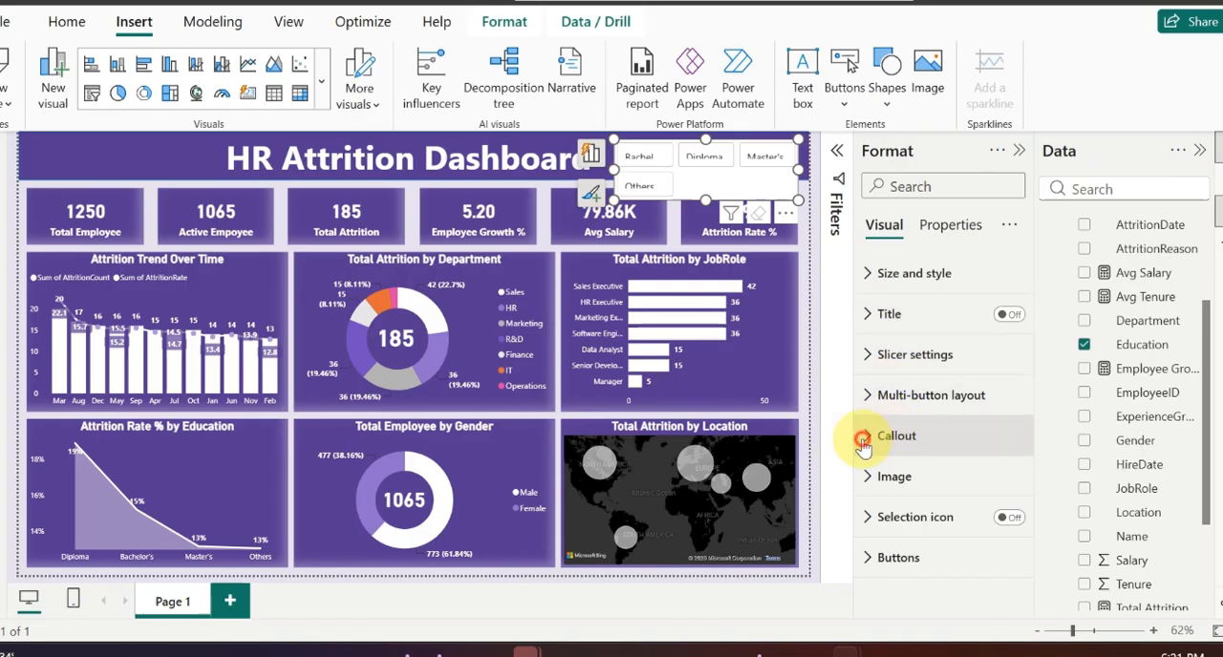
left_click(875, 435)
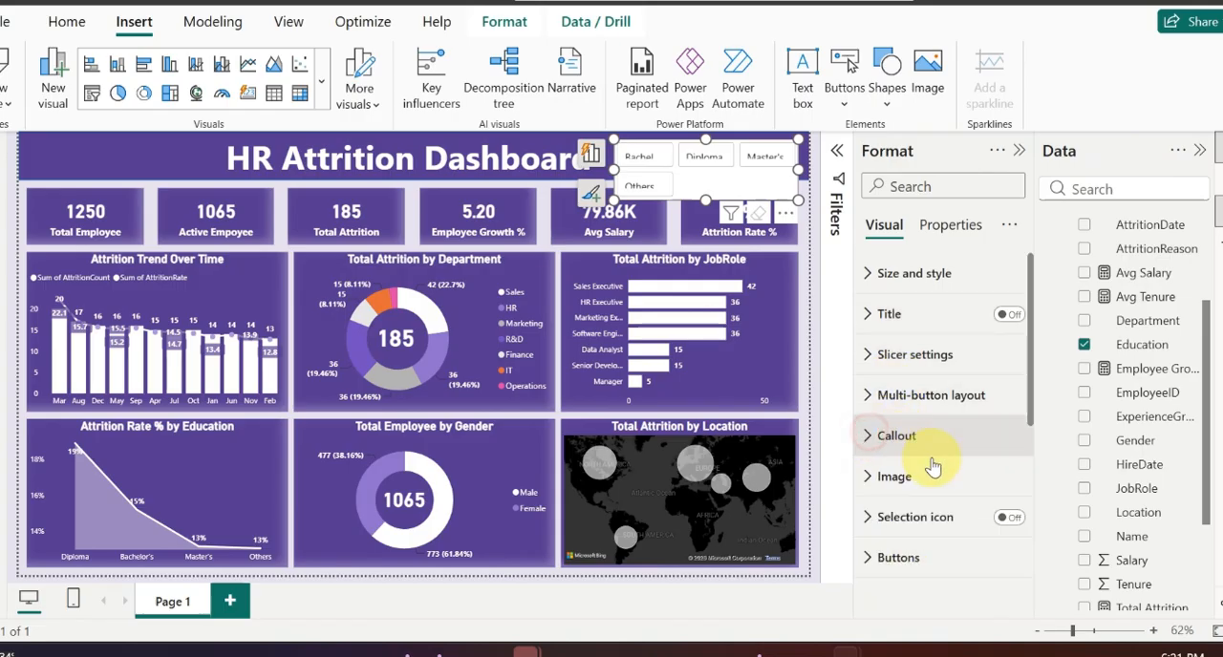
left_click(914, 355)
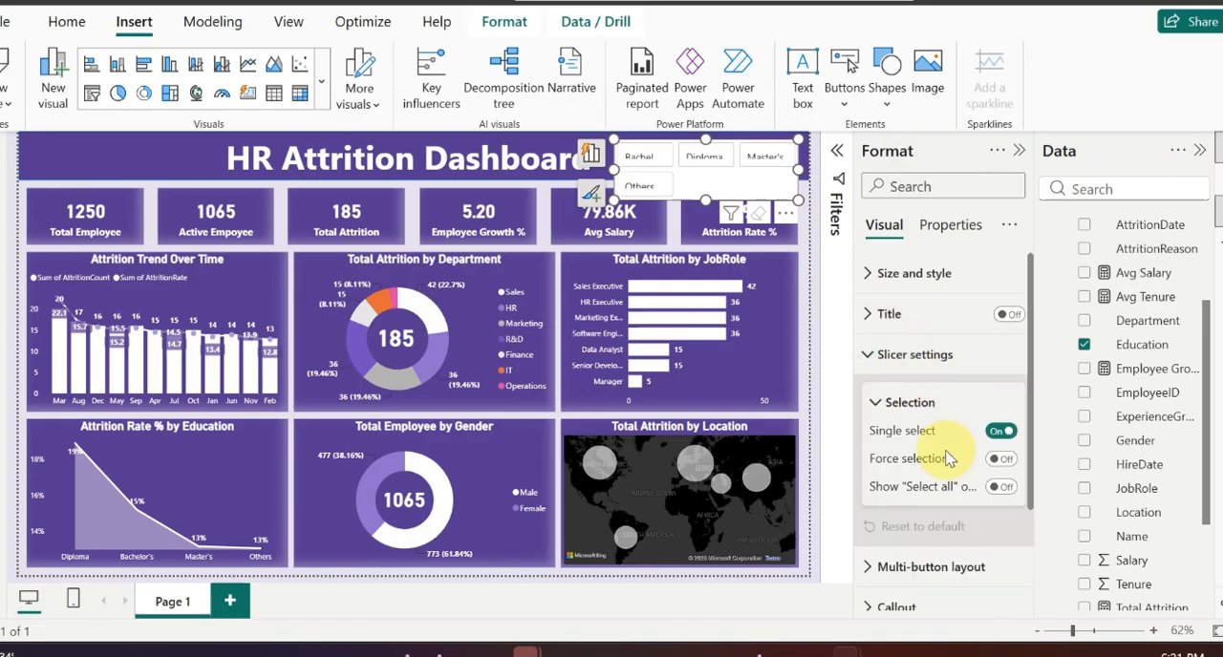
scroll(917, 440, "down", 1)
scroll(909, 520, "down", 1)
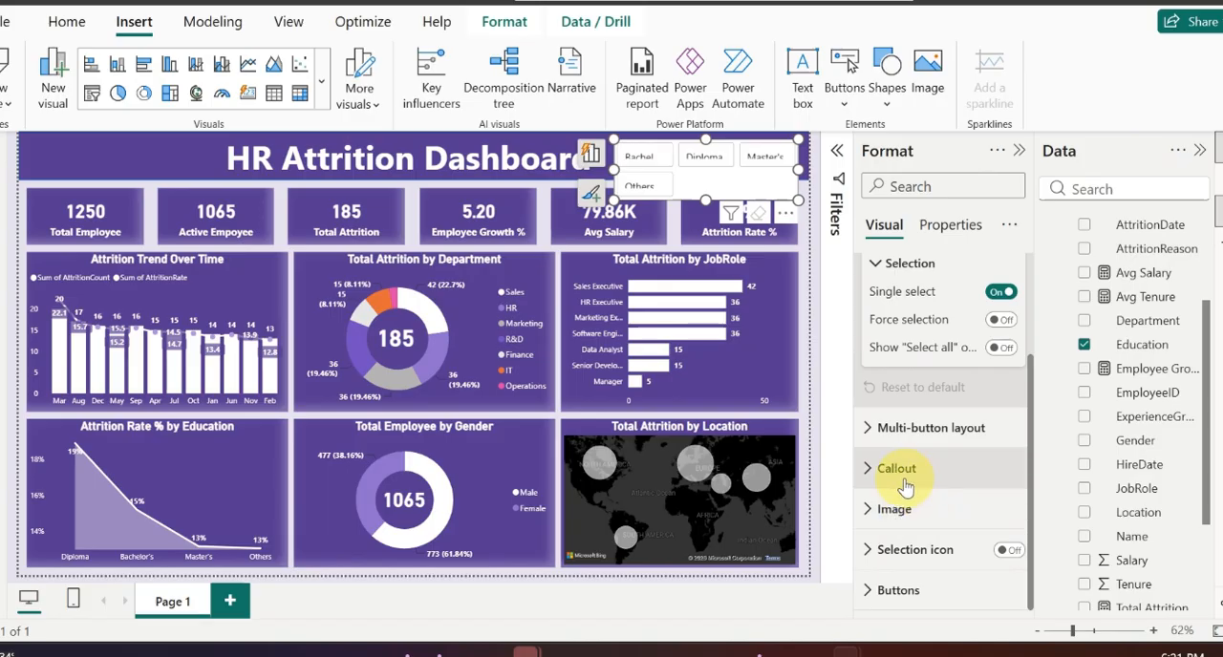
Step: Set the image fit of the Education slicer's buttons to Fit
left_click(874, 511)
scroll(879, 516, "down", 3)
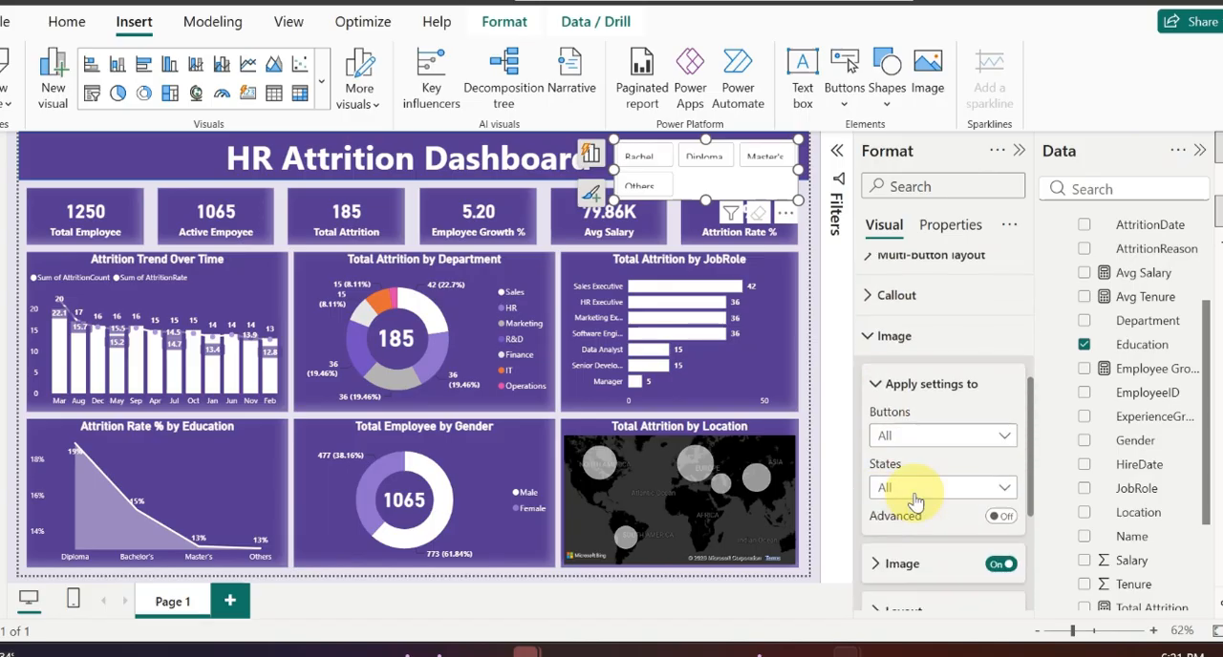
scroll(942, 521, "down", 2)
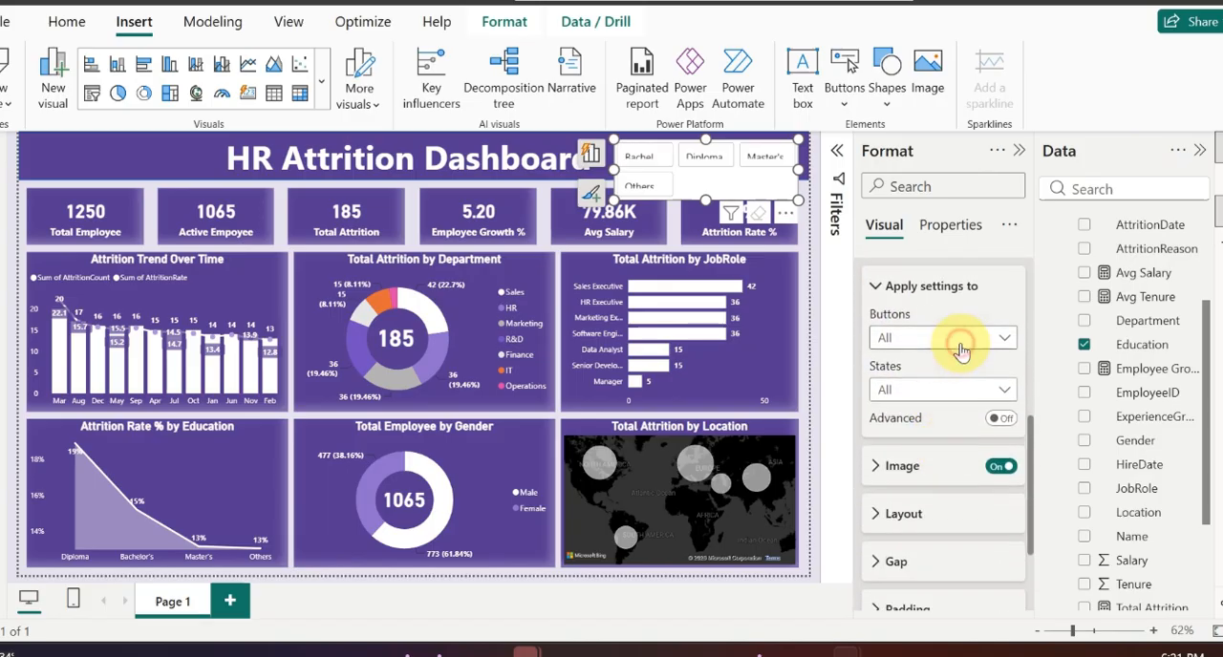
left_click(894, 470)
scroll(942, 486, "down", 2)
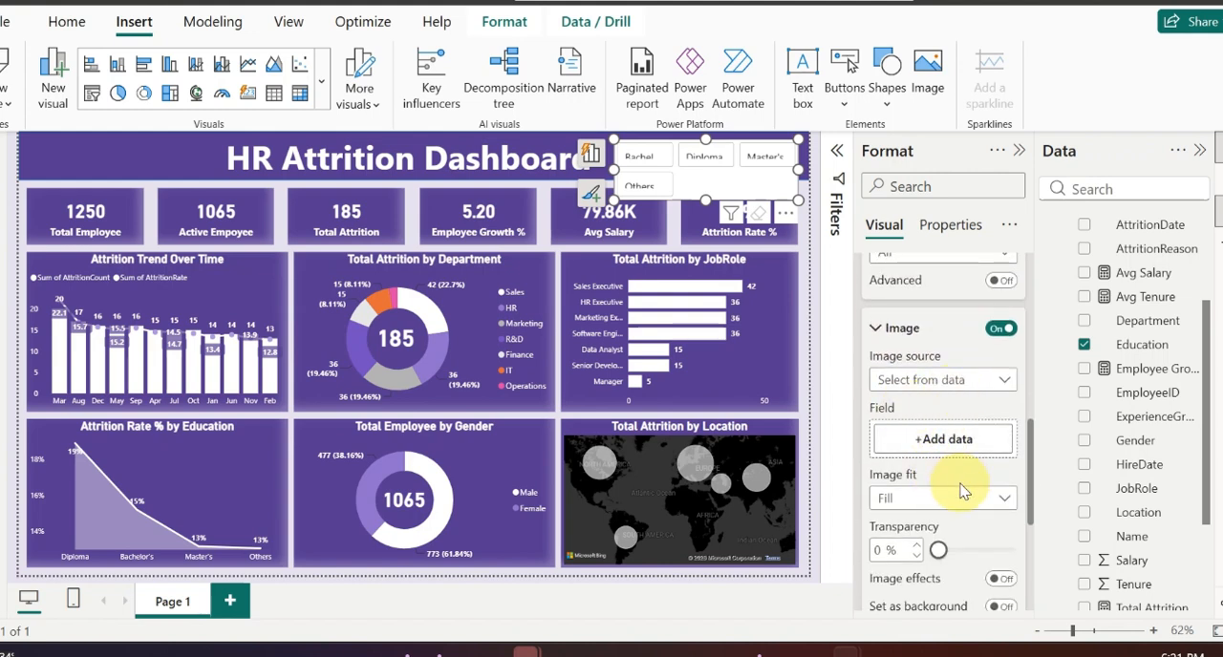
scroll(963, 491, "down", 1)
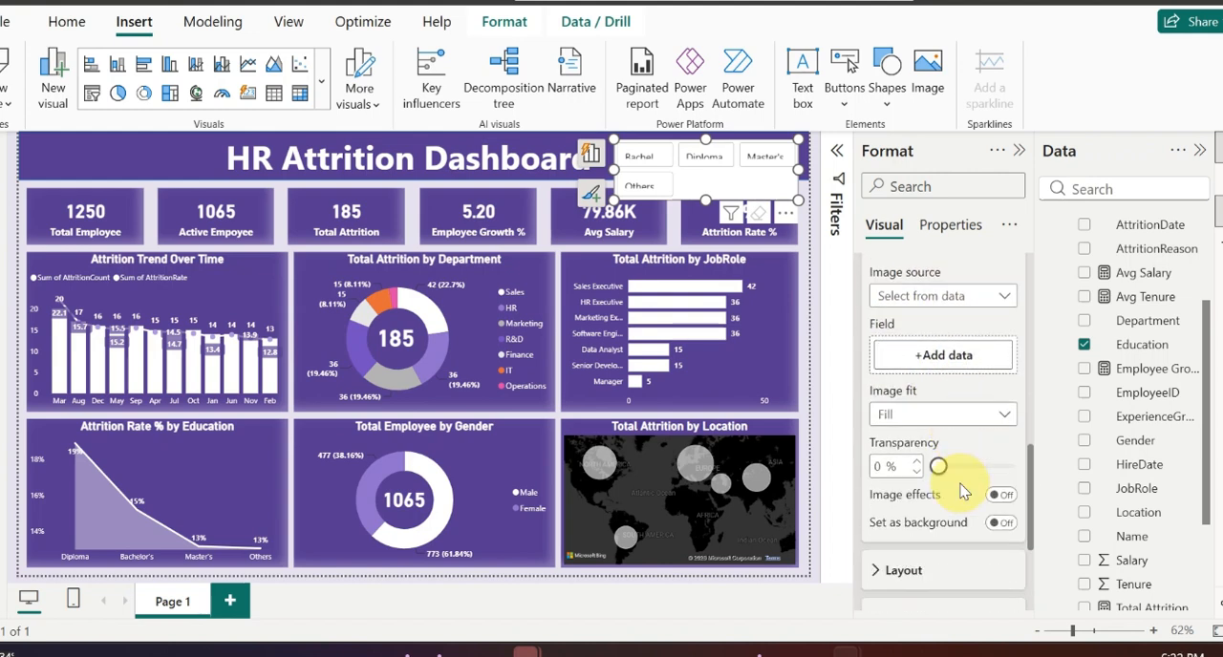
left_click(985, 420)
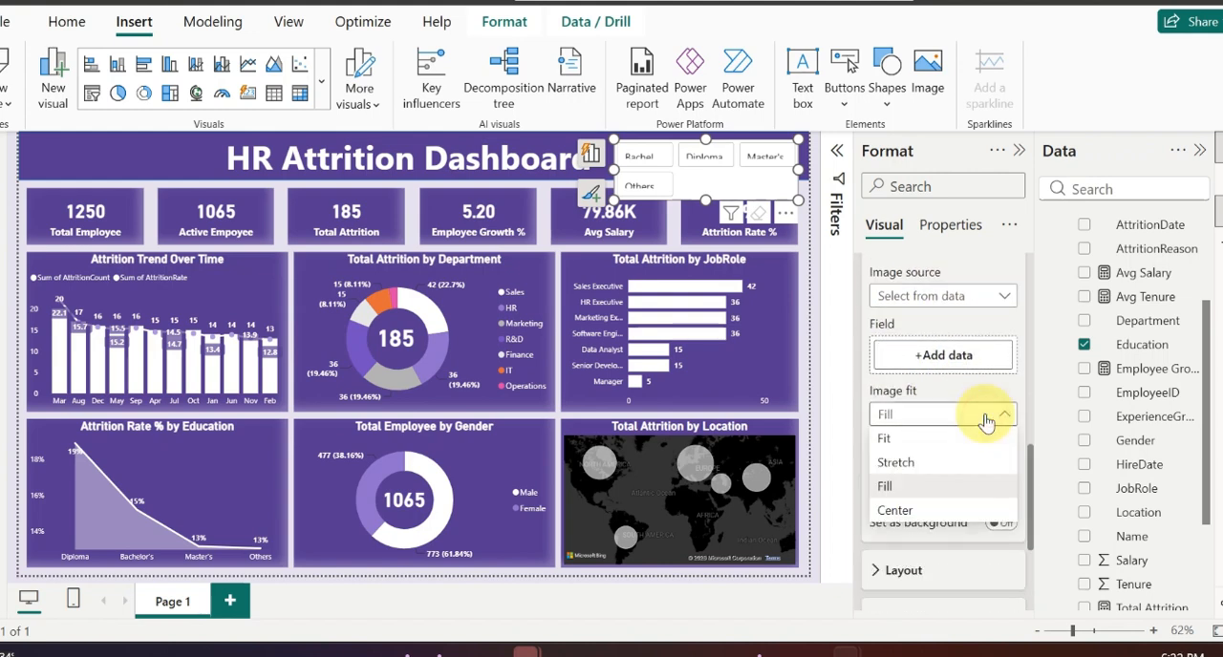
left_click(913, 442)
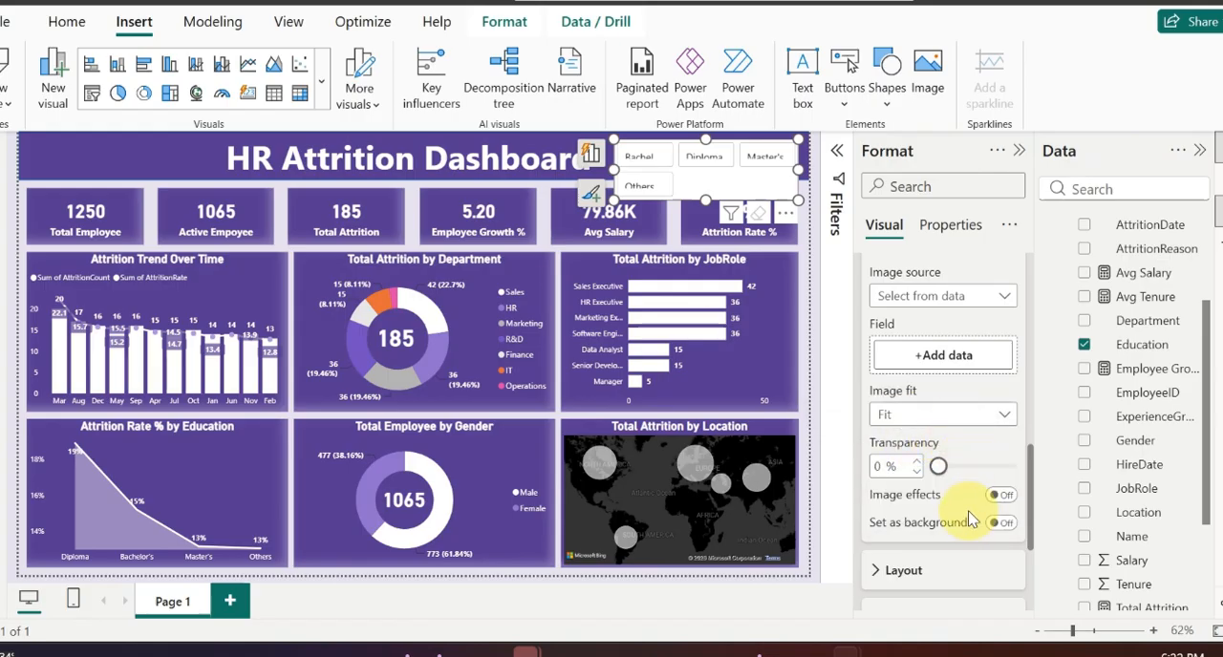
Step: Set the vertical gap in the Education slicer's image settings to 2 px
scroll(968, 516, "down", 2)
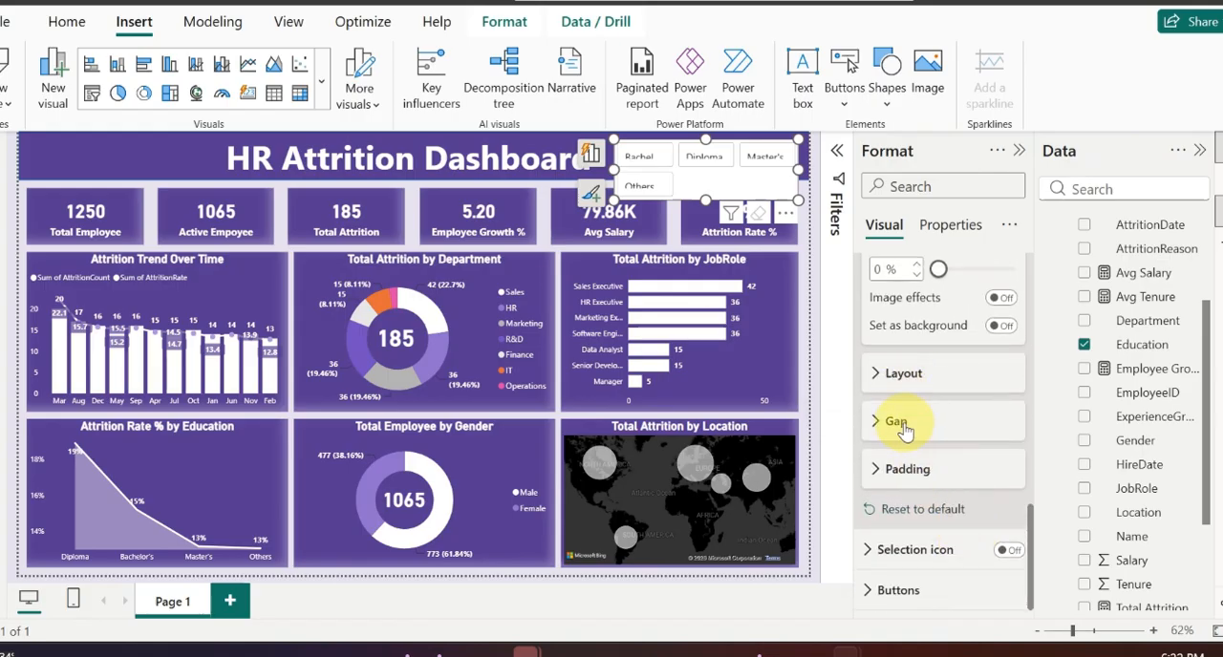
left_click(888, 390)
scroll(944, 477, "down", 1)
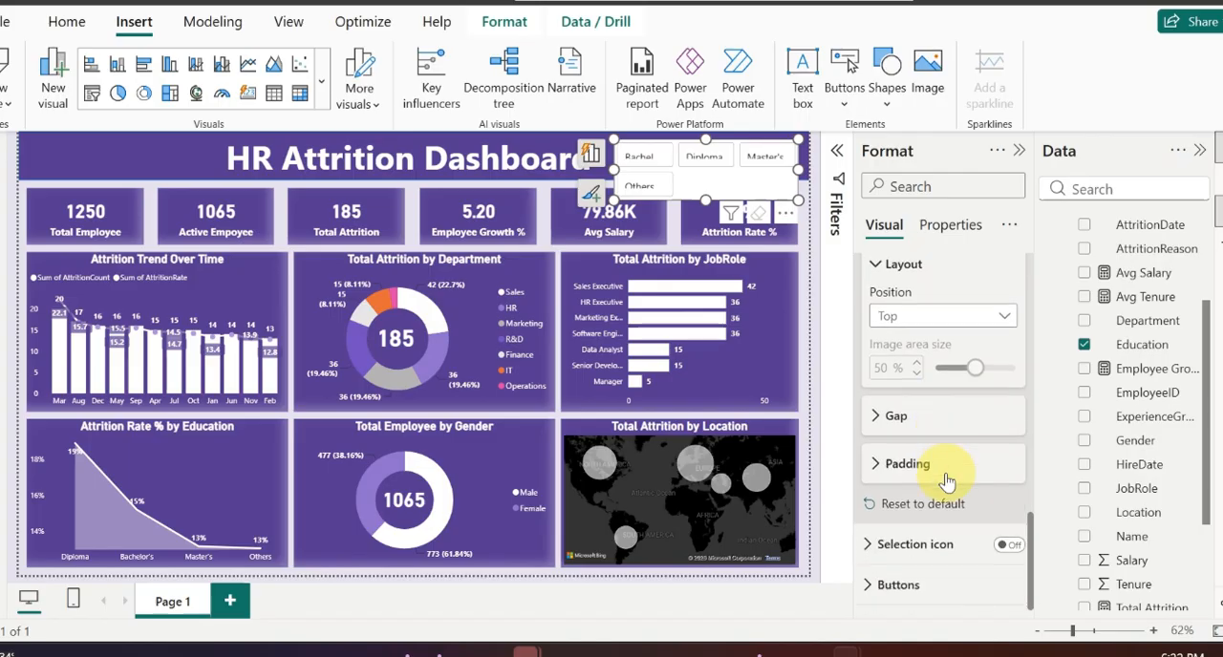
left_click(893, 425)
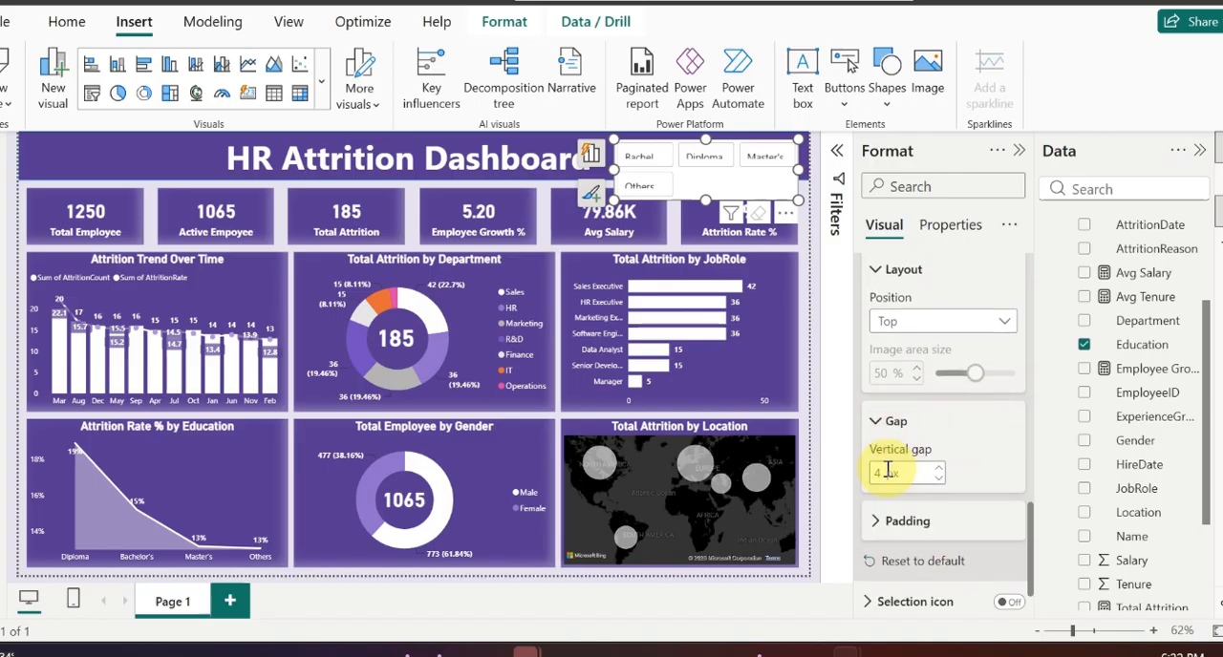
type("2")
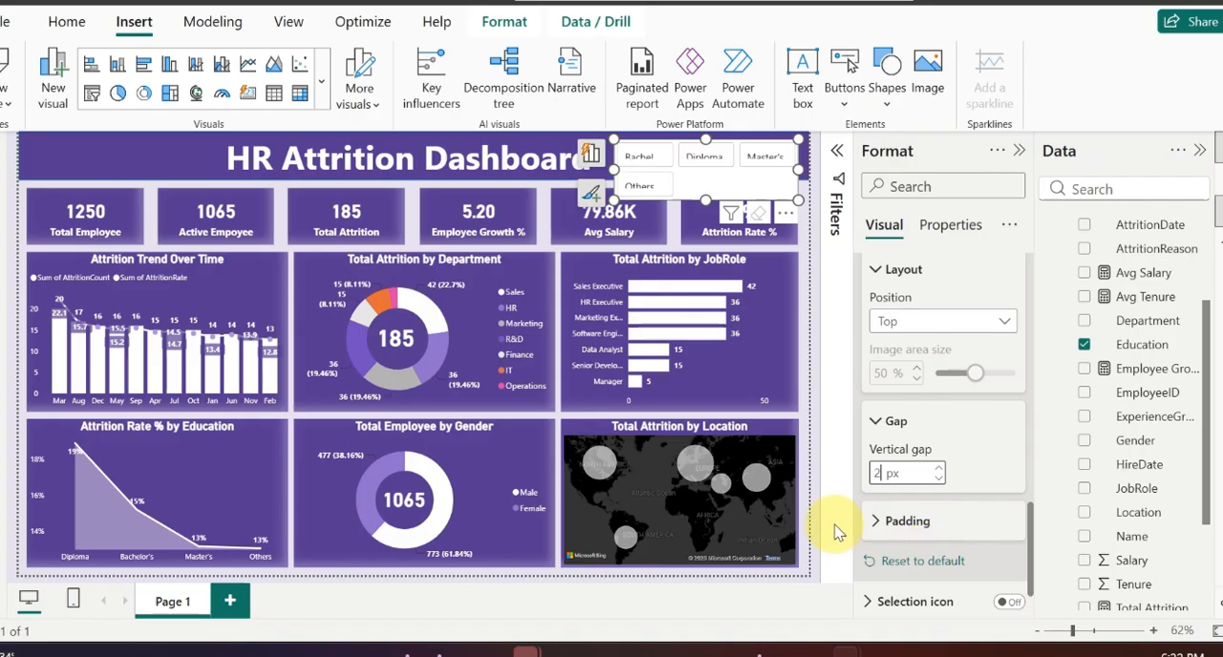
Step: Turn off the background of the Education slicer's buttons and keep their border on
scroll(881, 530, "down", 1)
left_click(883, 586)
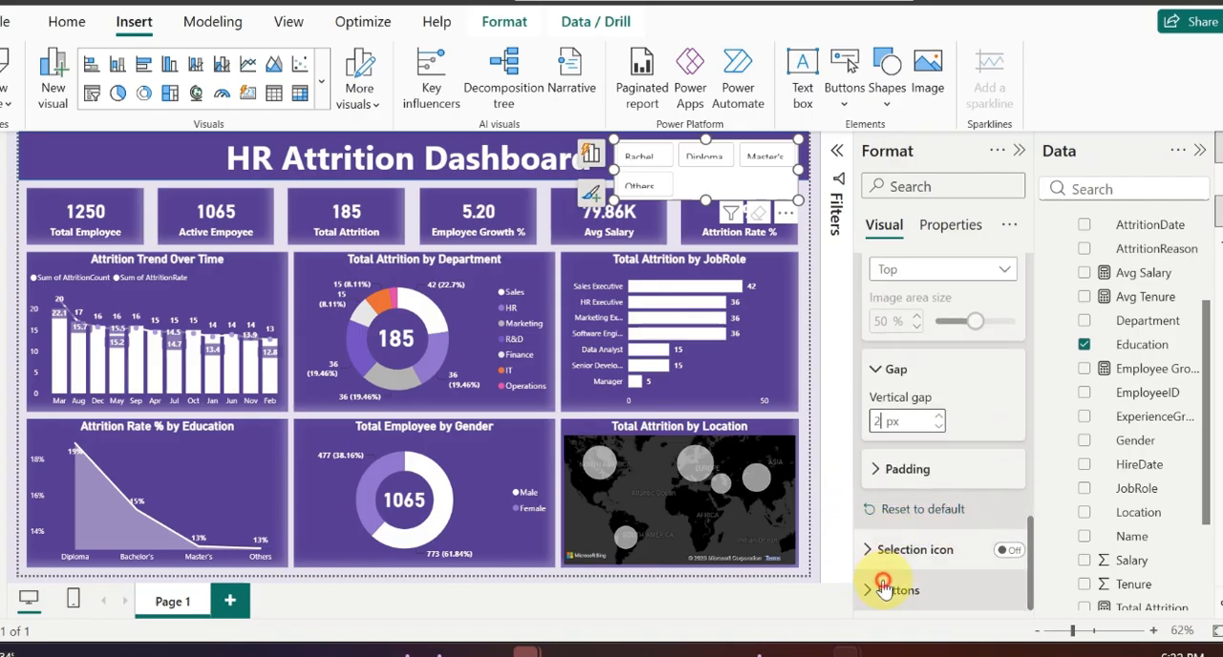
scroll(948, 486, "down", 1)
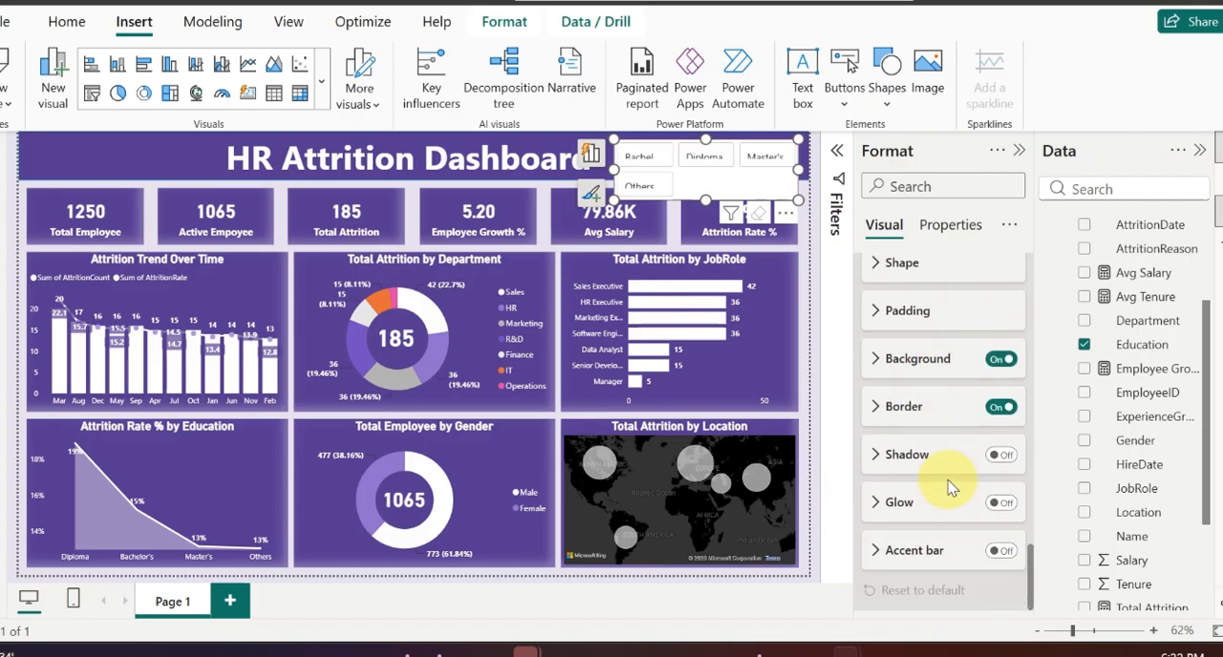
scroll(944, 486, "up", 1)
left_click(891, 315)
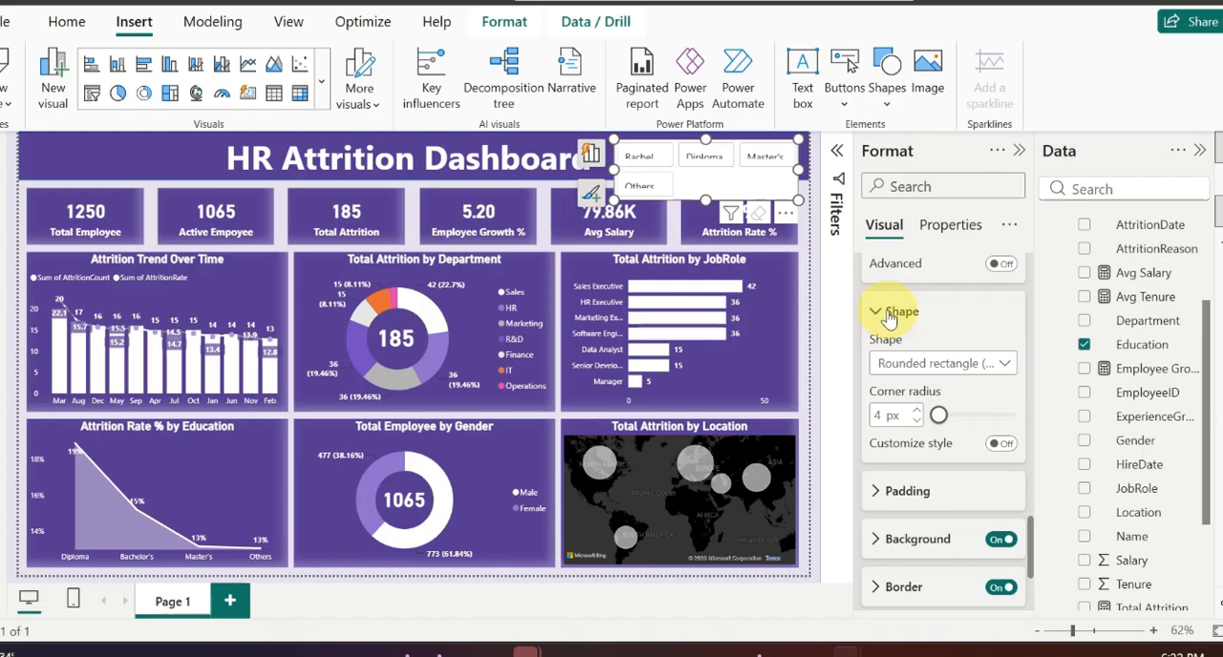
left_click(889, 315)
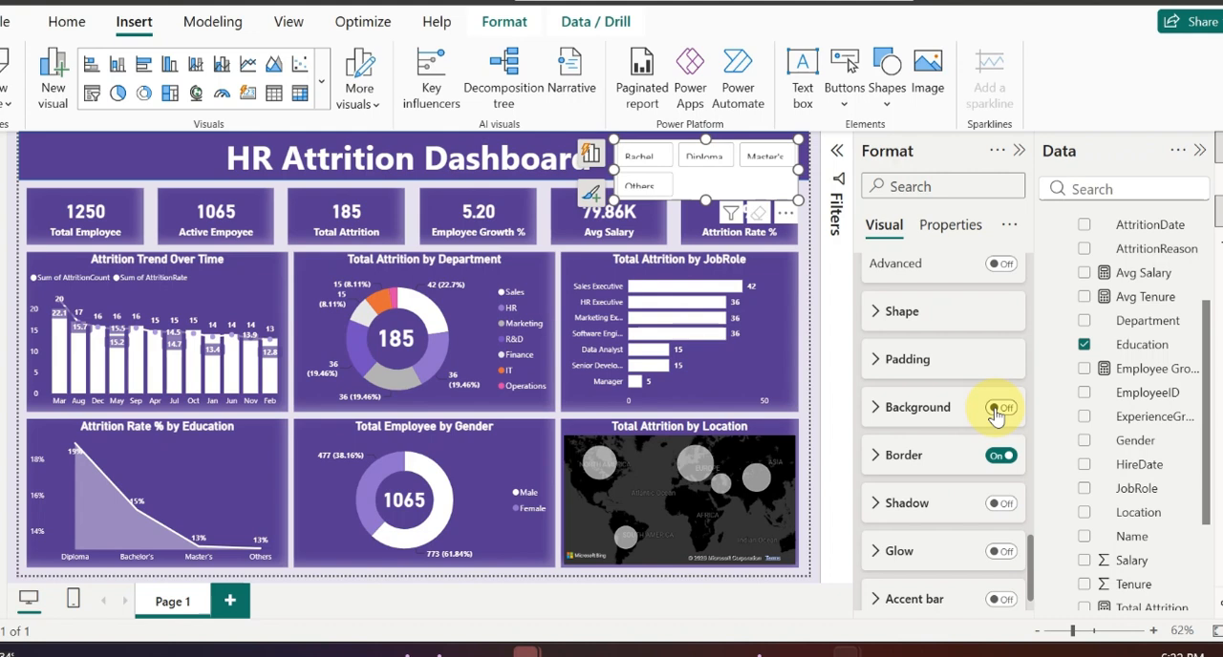
left_click(1005, 457)
left_click(1004, 459)
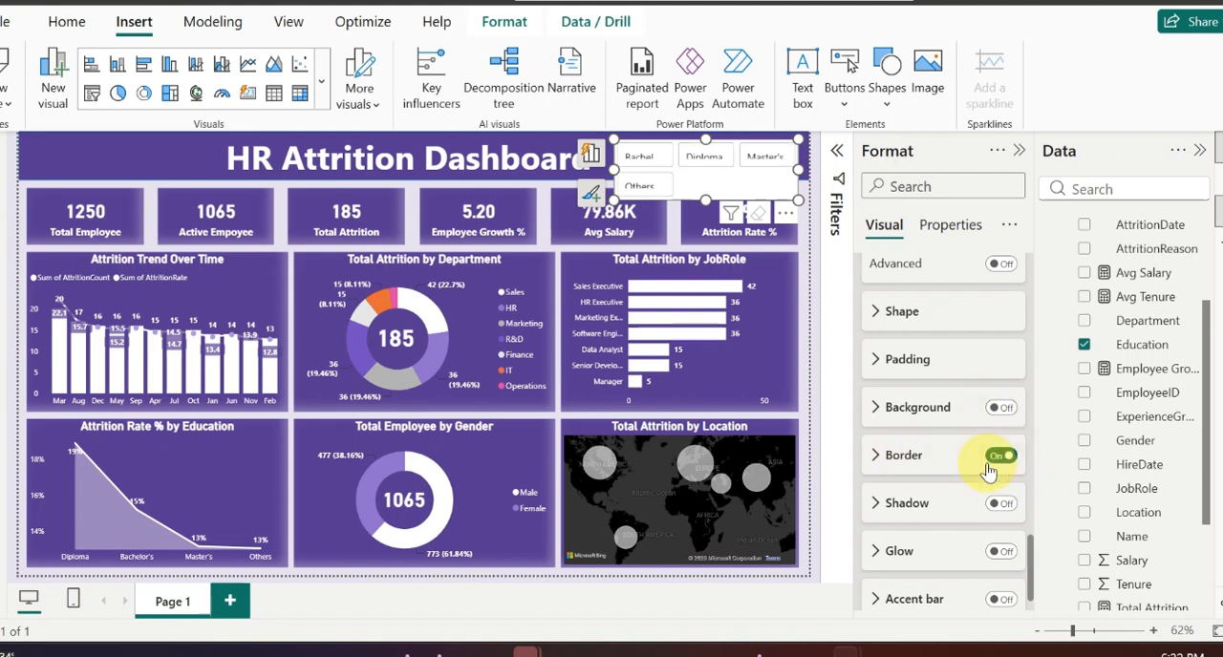
scroll(922, 519, "down", 1)
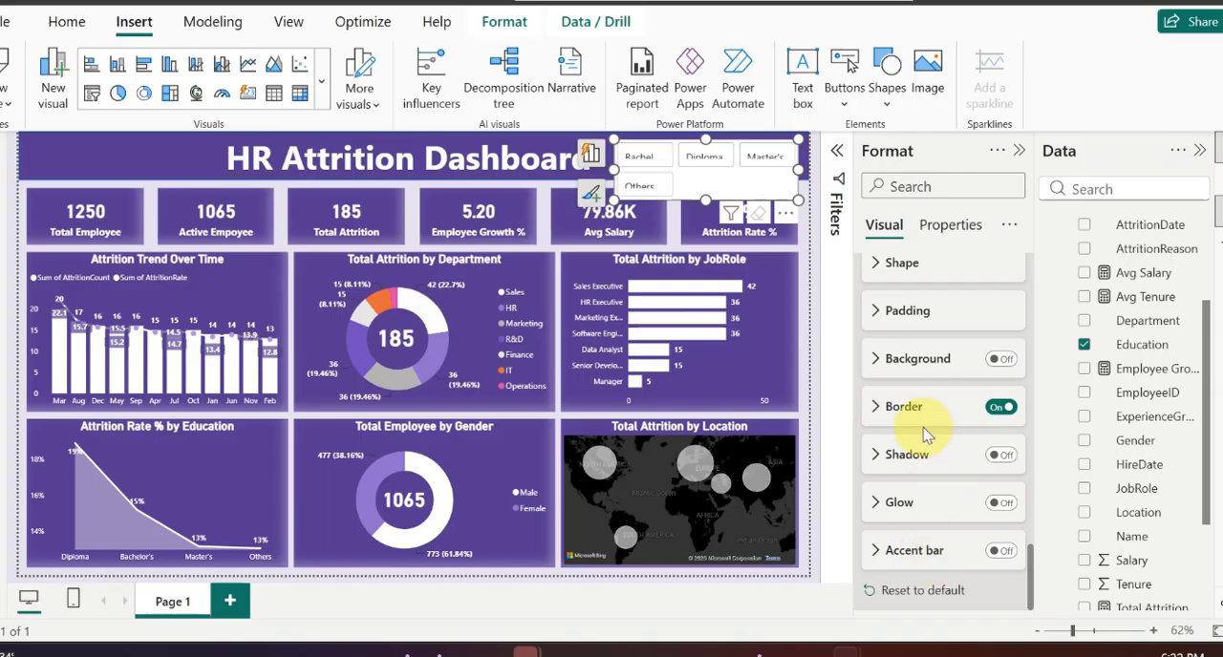
scroll(925, 468, "down", 5)
scroll(923, 497, "up", 3)
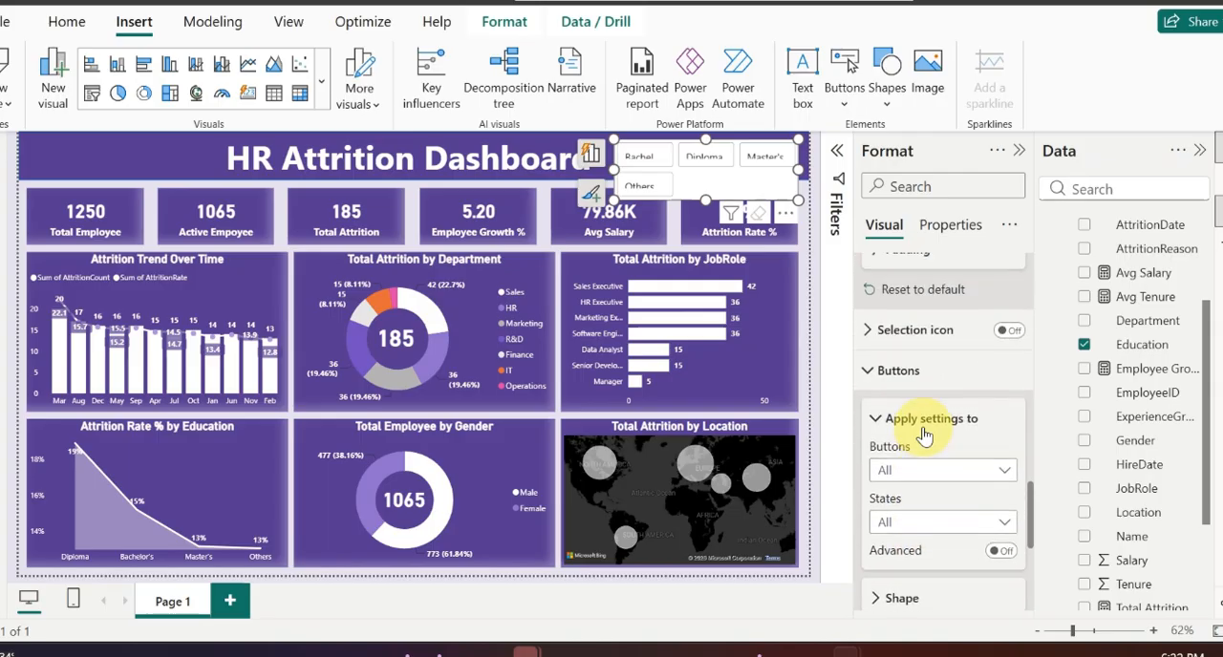
Step: Copy the Total Attrition card's formatting onto the Education slicer with Format Painter
left_click(372, 216)
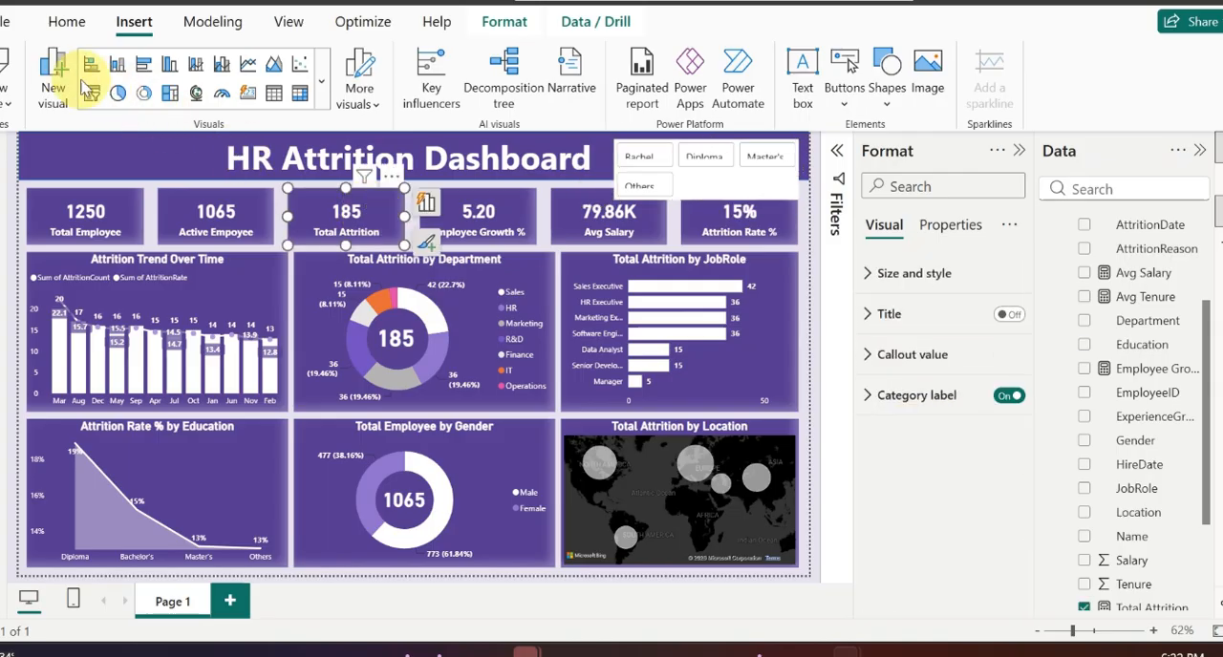
left_click(64, 29)
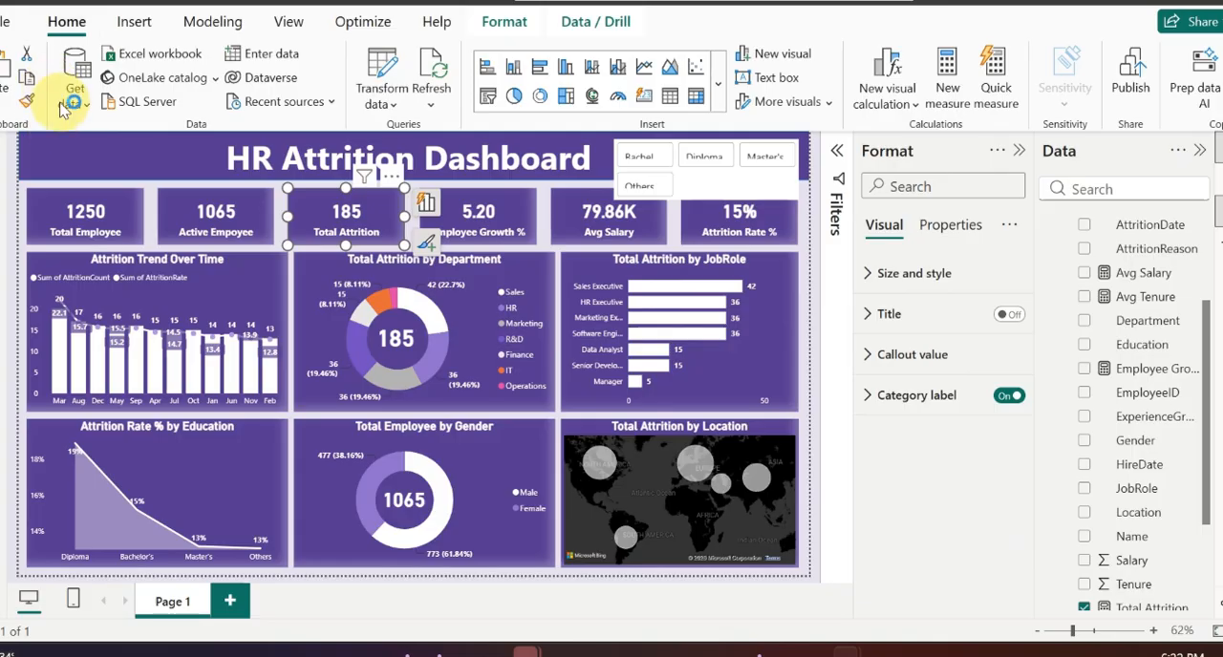
left_click(723, 187)
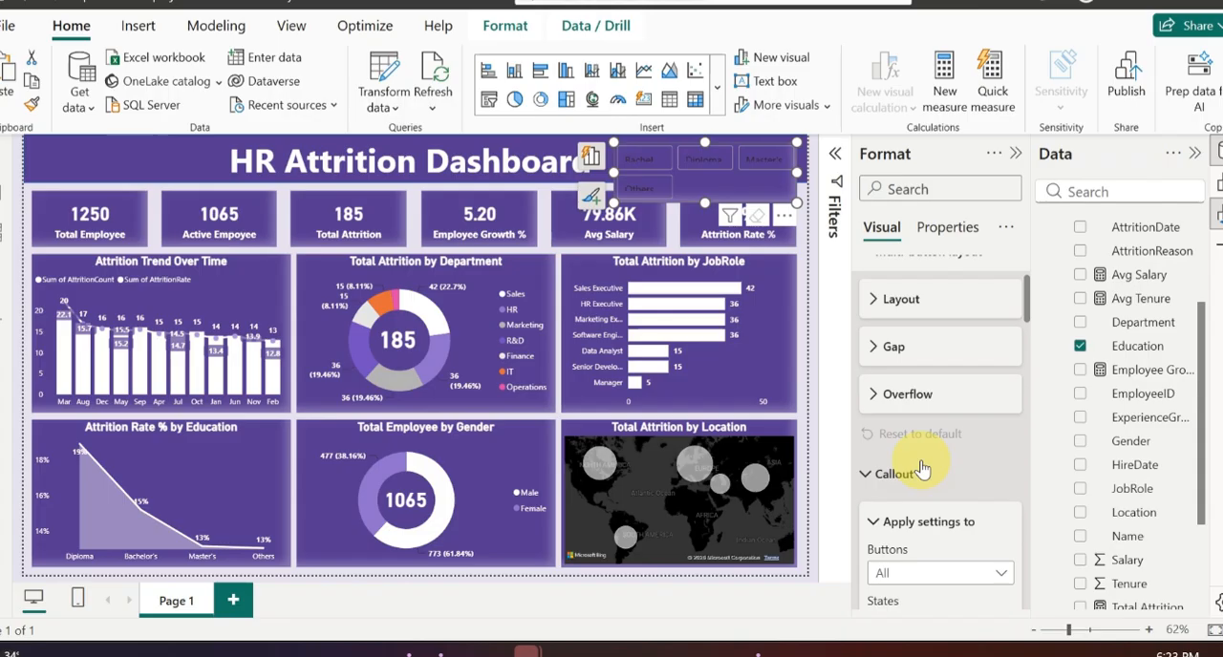
Step: Set the Education slicer's multi-button grid layout to 4 columns
scroll(923, 468, "down", 5)
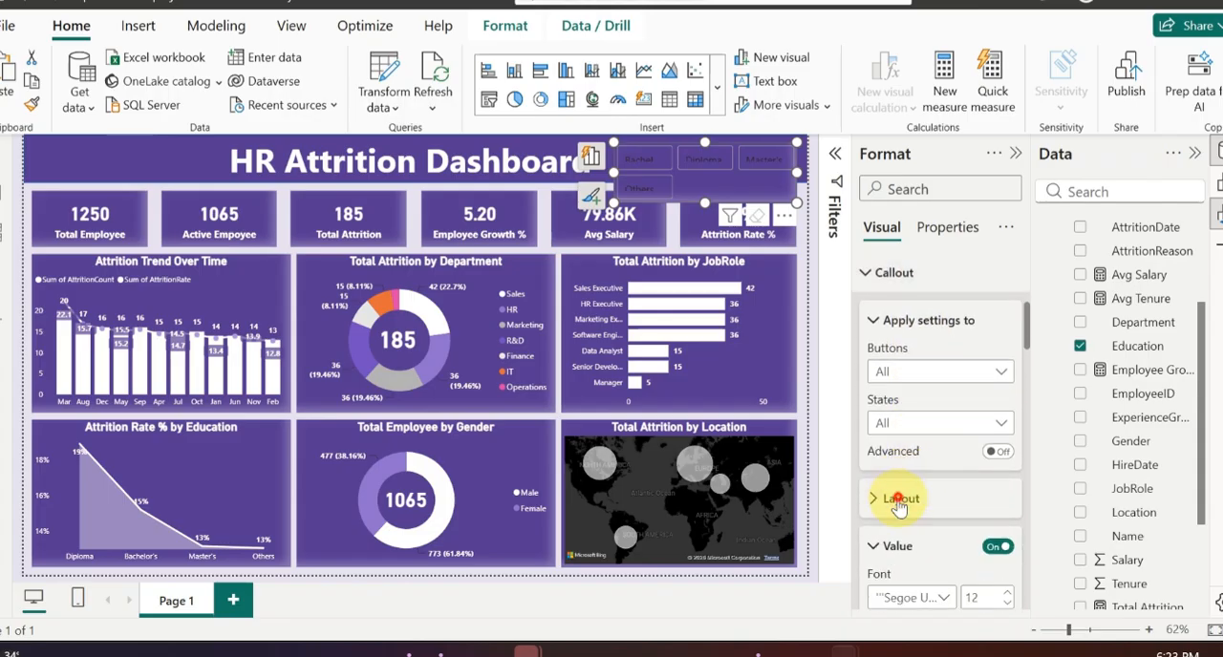
left_click(893, 492)
scroll(901, 499, "down", 5)
scroll(899, 508, "down", 8)
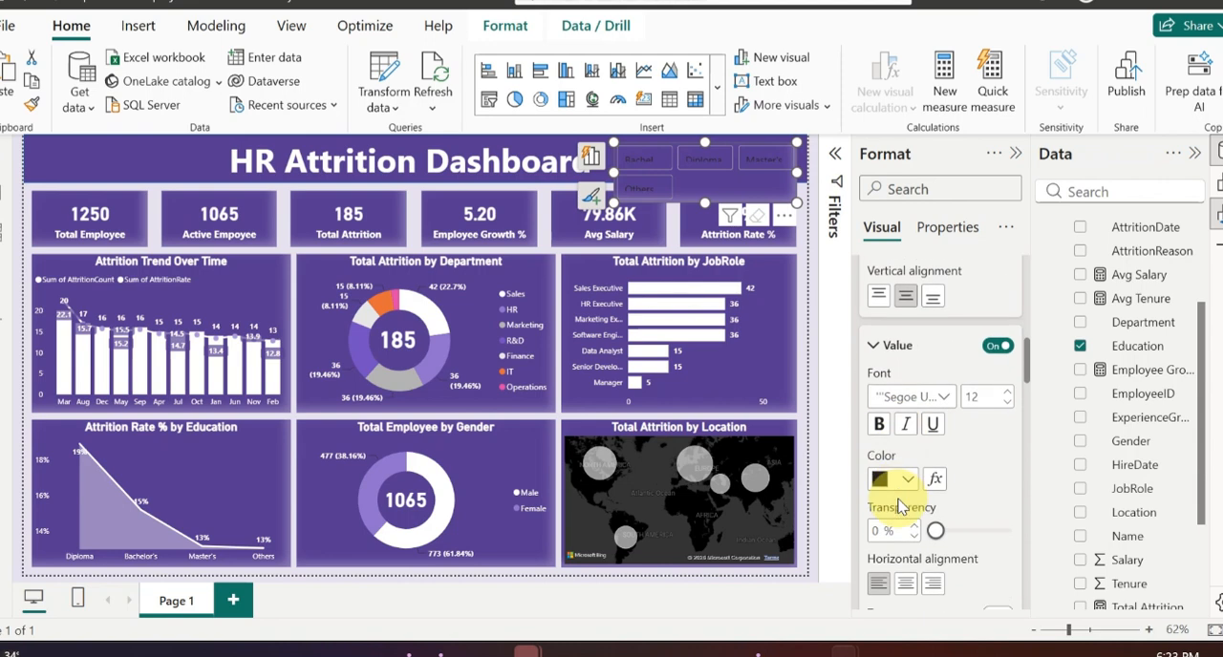
scroll(936, 497, "down", 2)
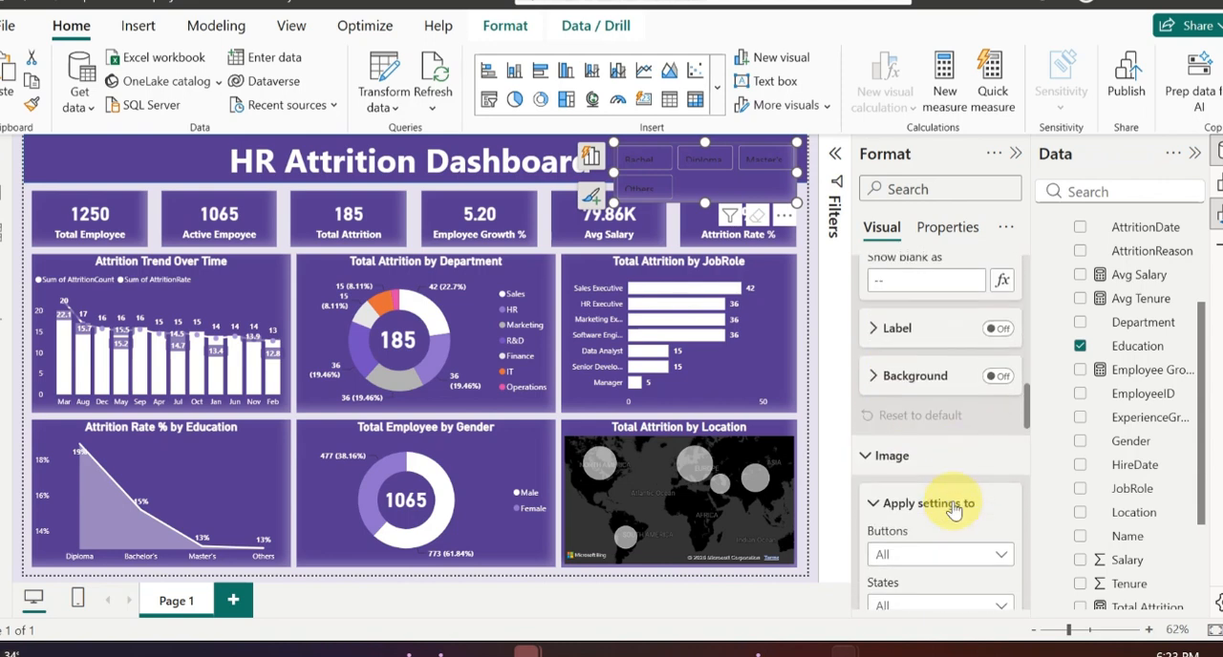
scroll(950, 506, "up", 8)
scroll(952, 509, "up", 10)
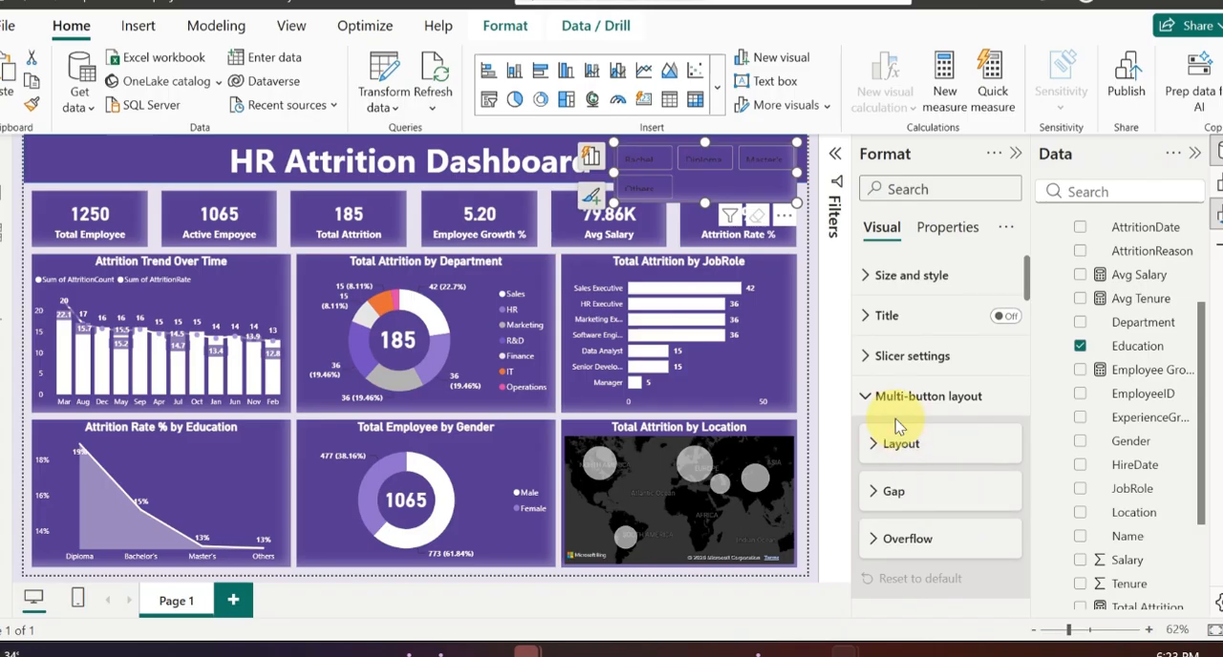
left_click(876, 449)
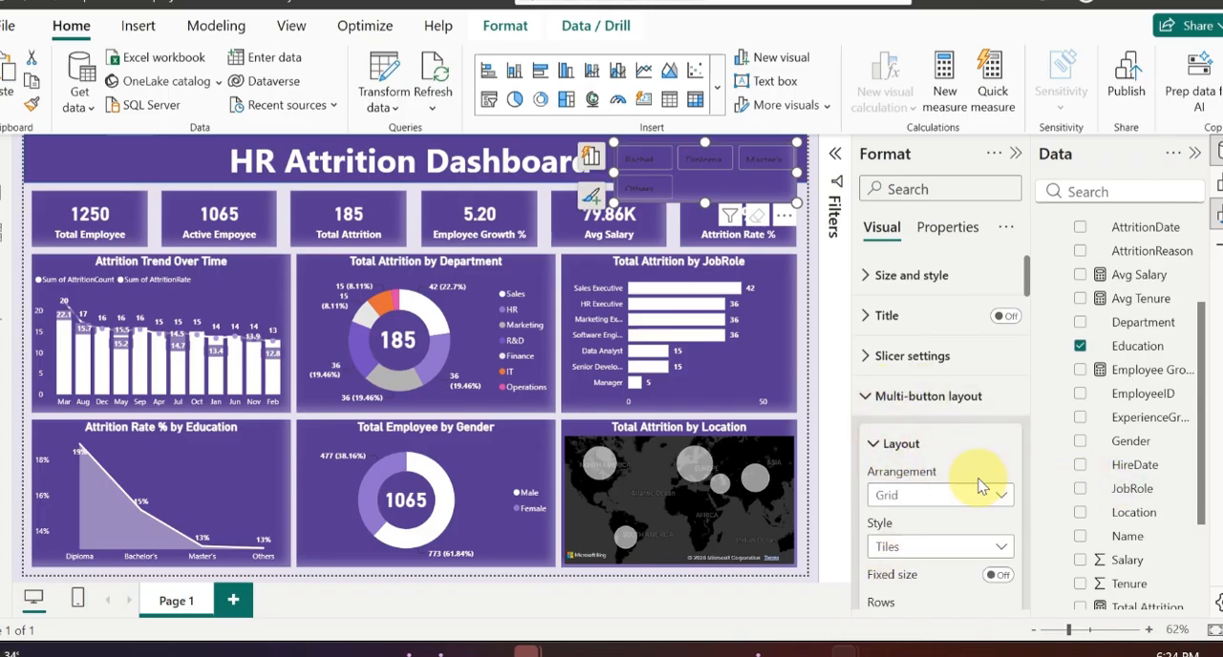
scroll(917, 439, "down", 3)
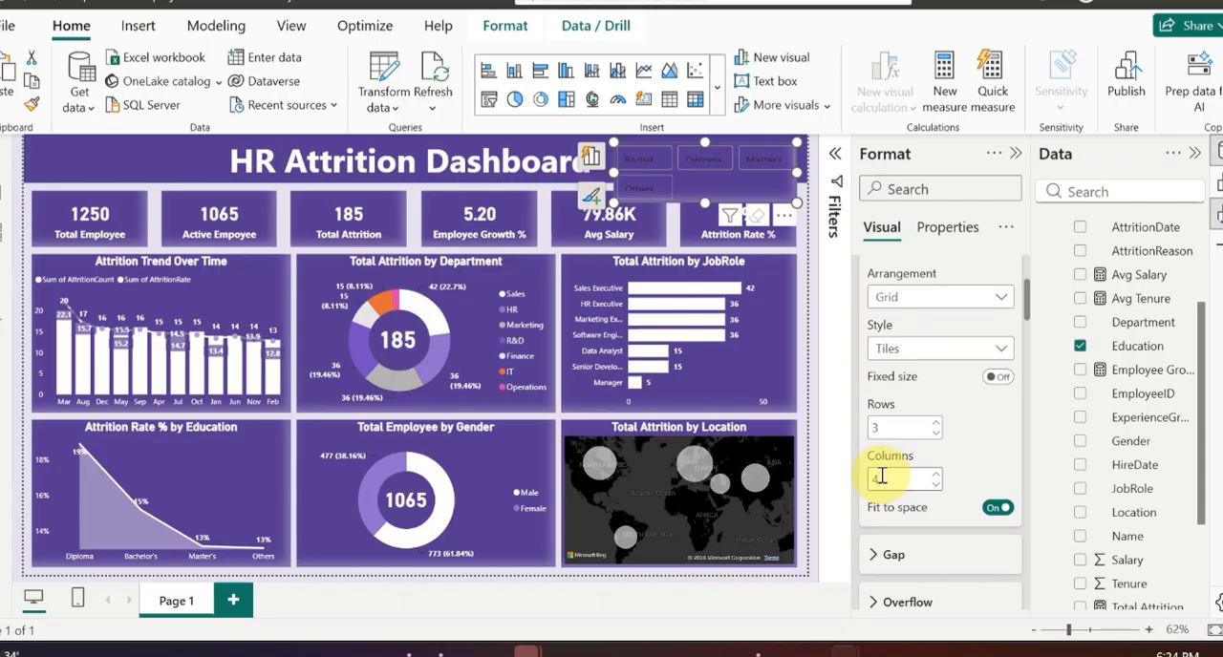
left_click(882, 476)
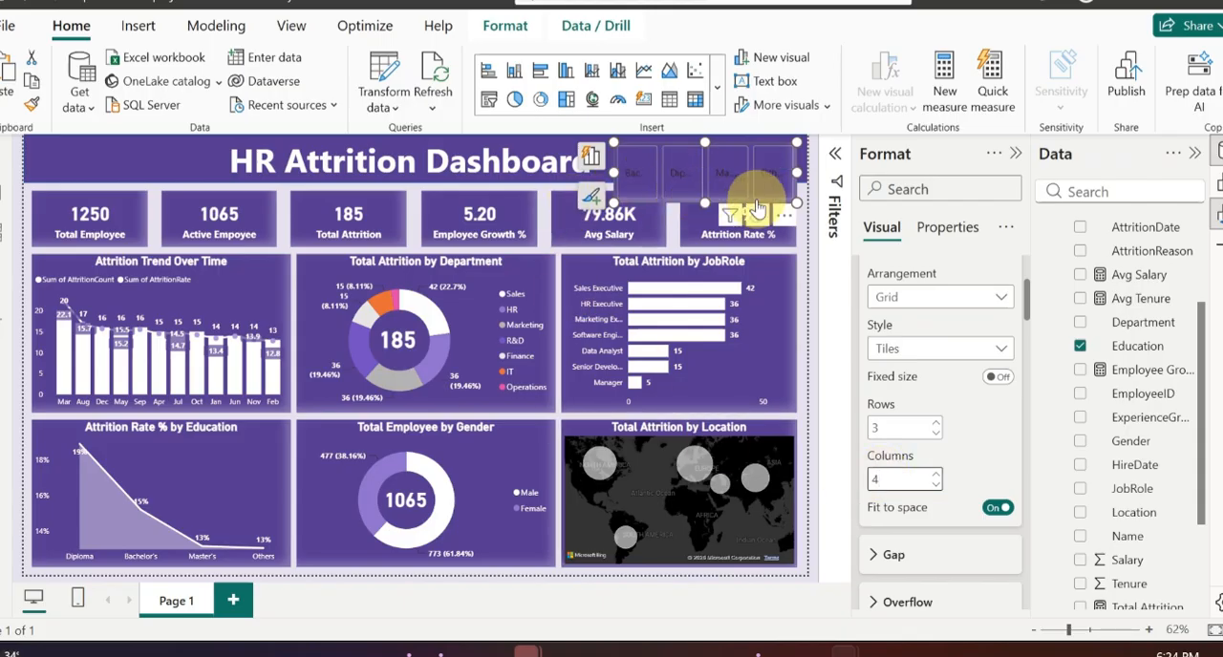
Step: Set the Education slicer's callout value text to white with a font size of 8
scroll(961, 492, "down", 3)
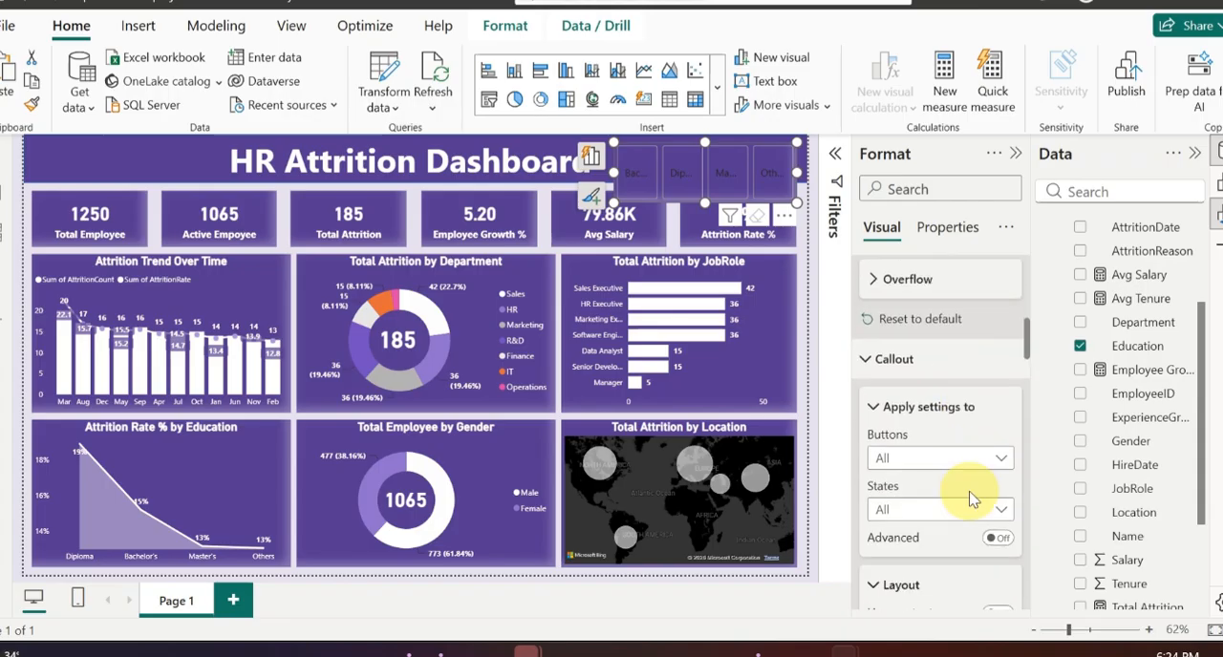
scroll(914, 356, "up", 5)
left_click(864, 396)
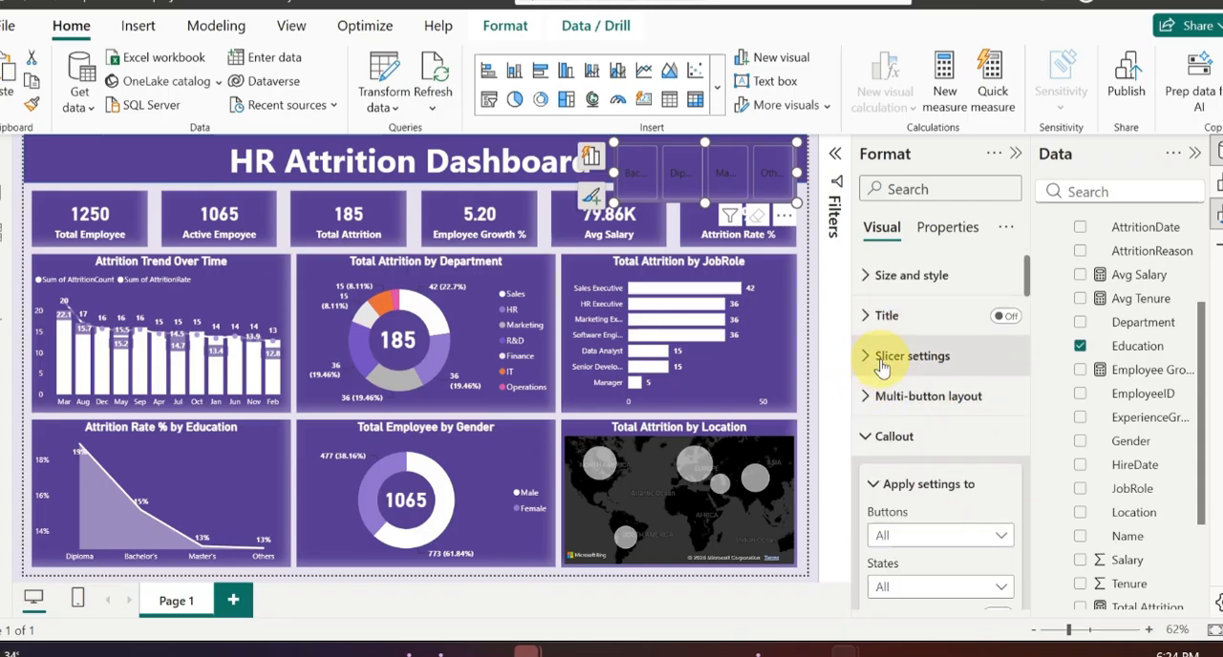
left_click(880, 435)
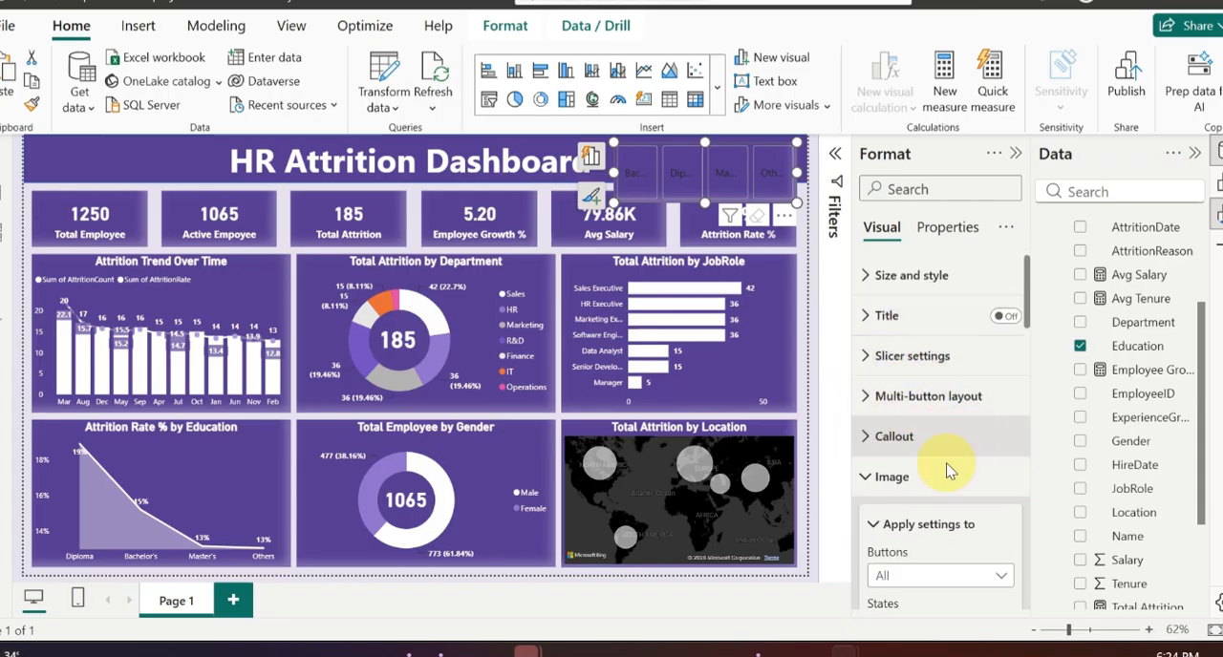
left_click(879, 478)
left_click(868, 557)
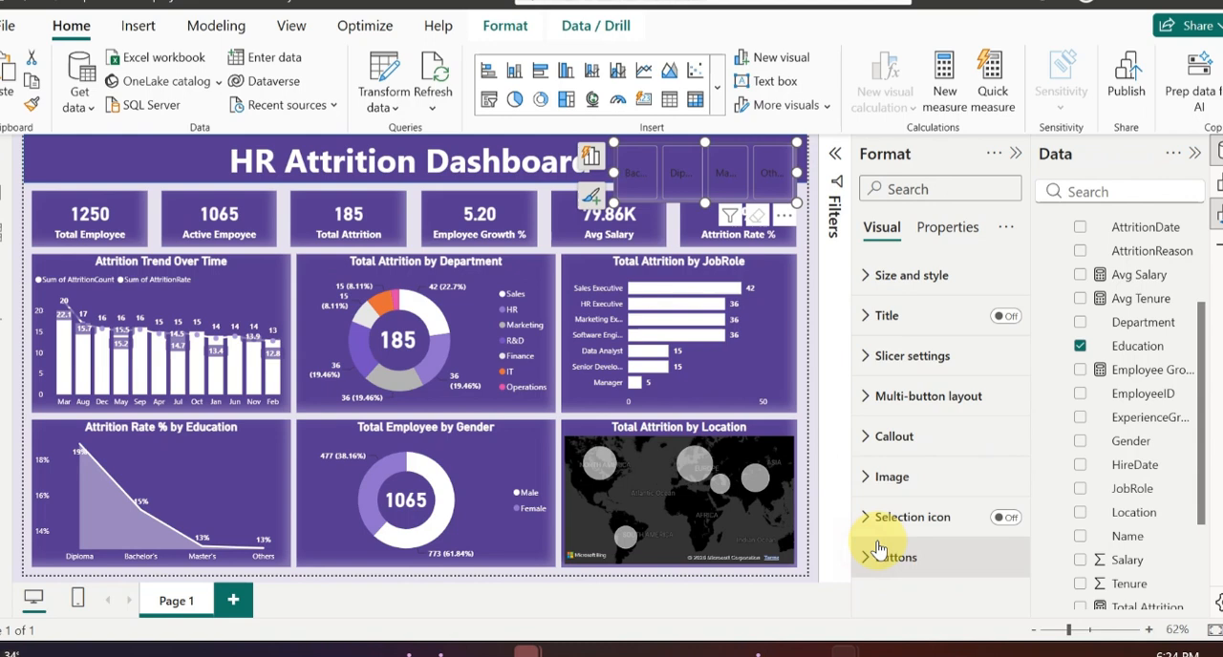
left_click(881, 439)
scroll(955, 483, "down", 6)
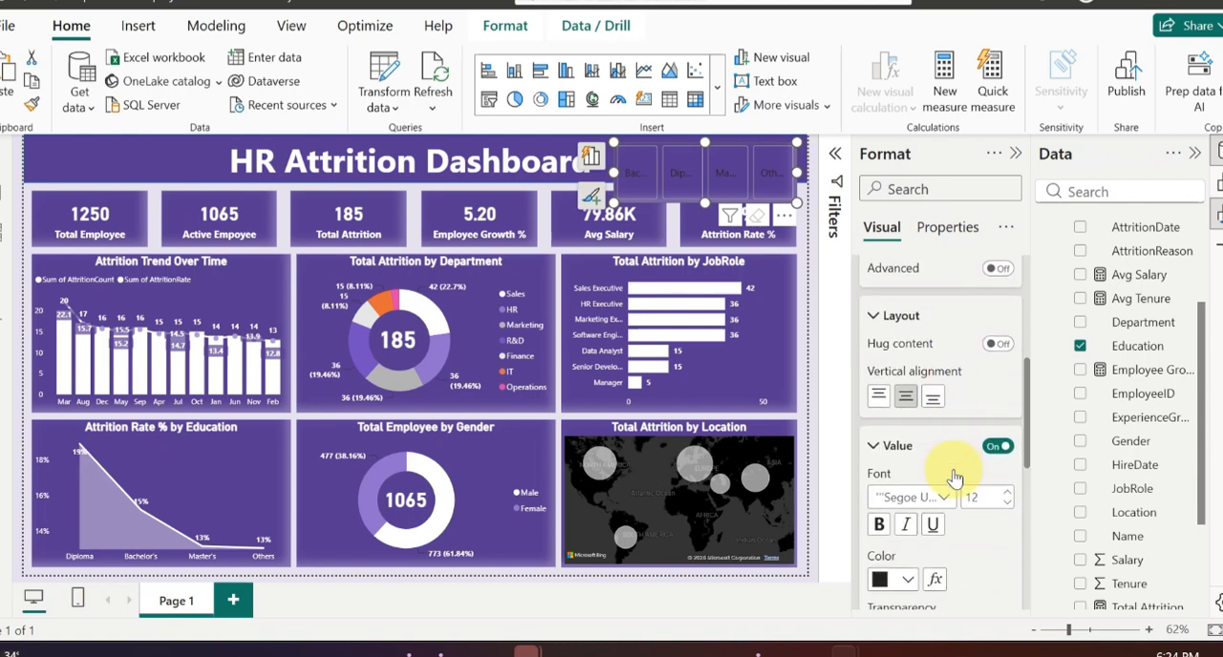
left_click(908, 434)
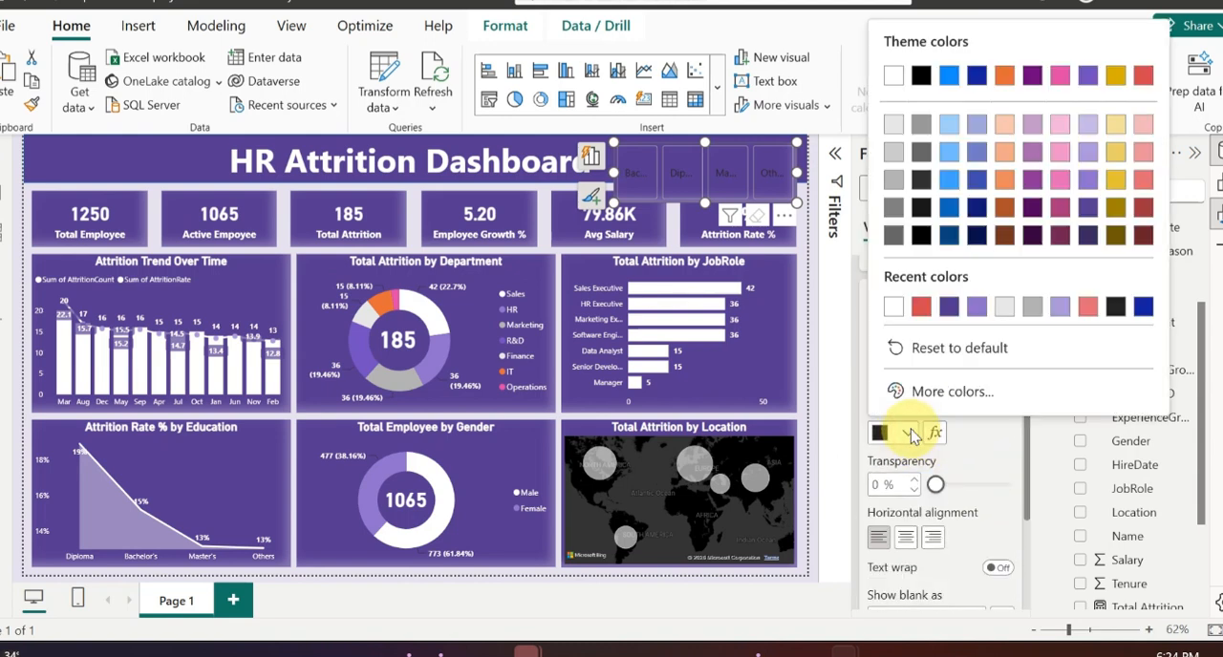
left_click(892, 307)
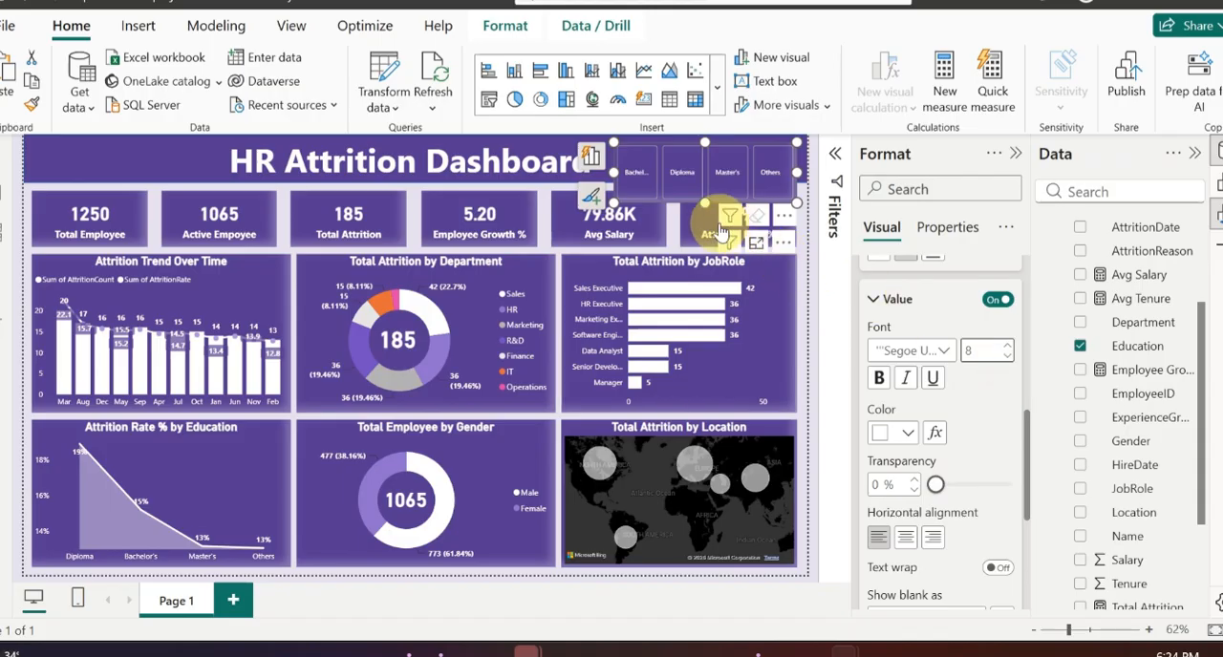
Step: Reduce the Education slicer's height so that it fits inside the title banner
left_click_drag(705, 203, 705, 174)
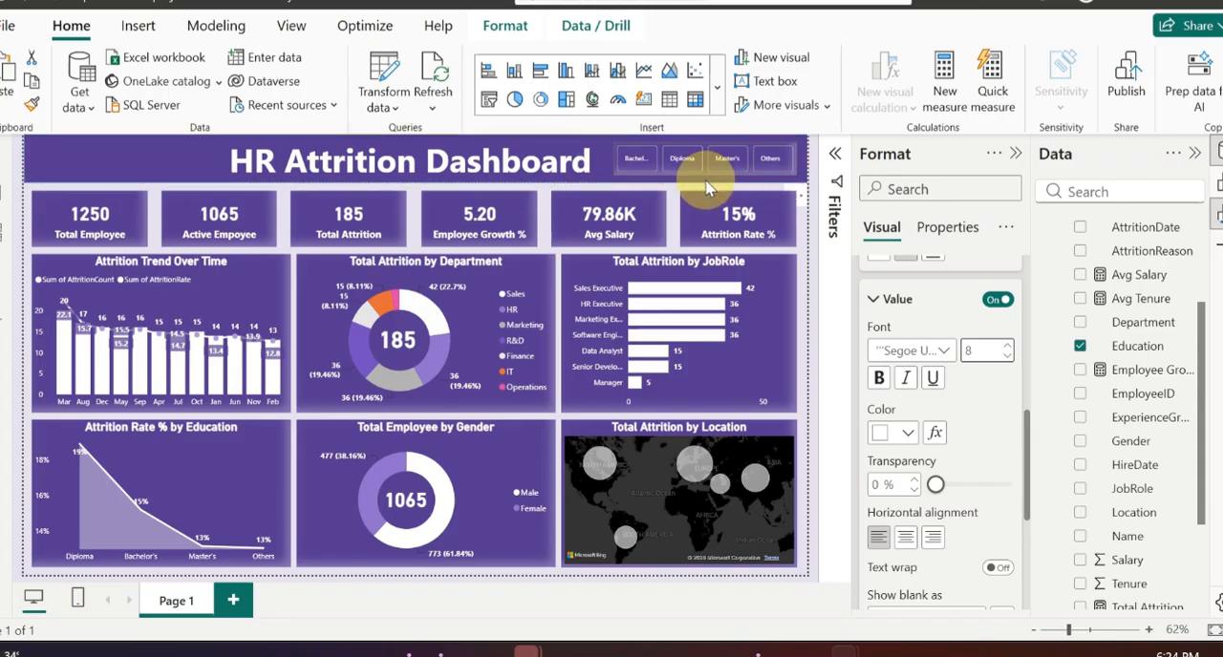
left_click(547, 189)
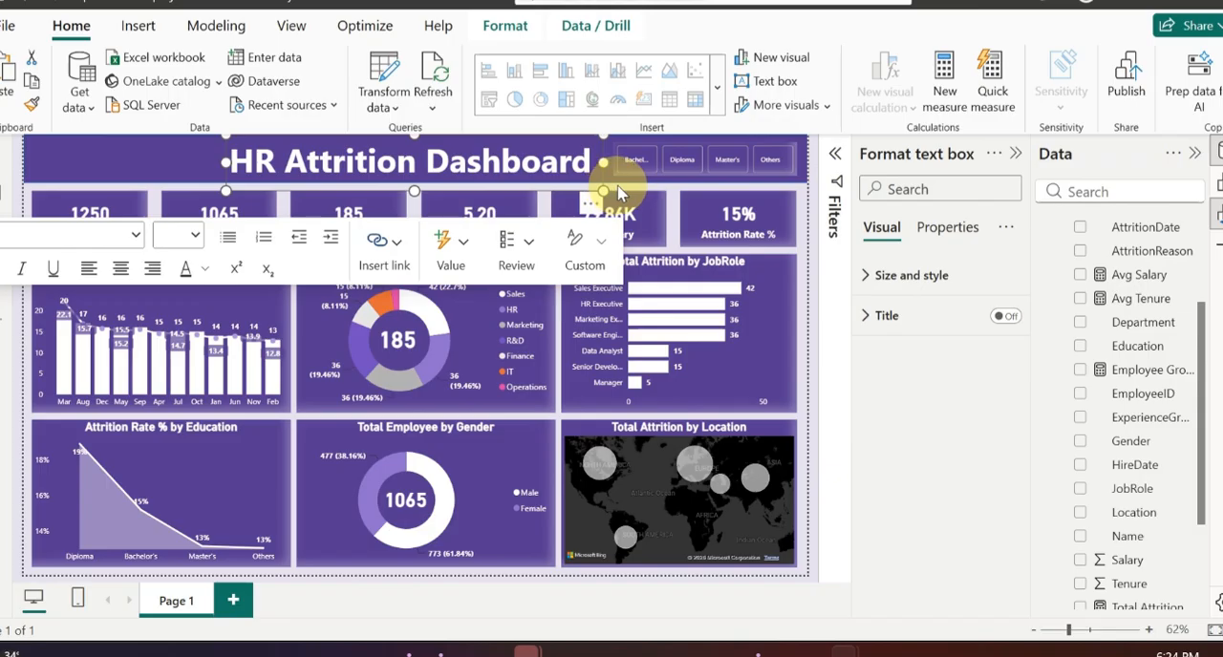
left_click(619, 187)
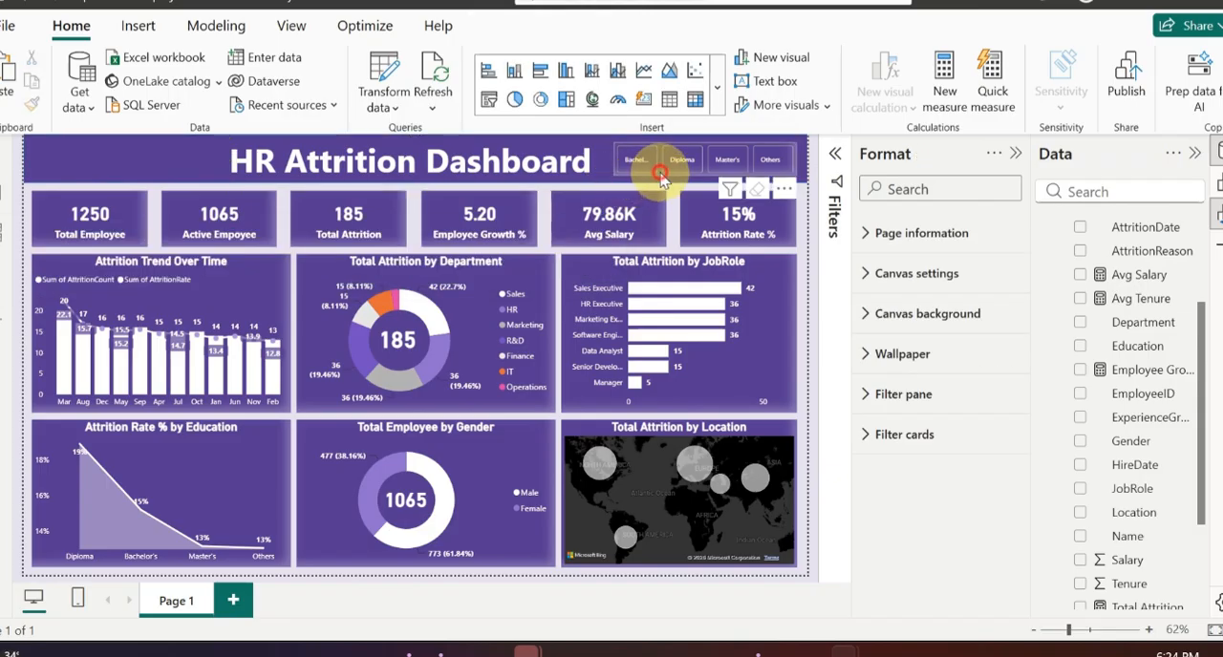
Step: Widen the Education slicer toward the dashboard title and adjust its height and vertical position within the banner
left_click(659, 179)
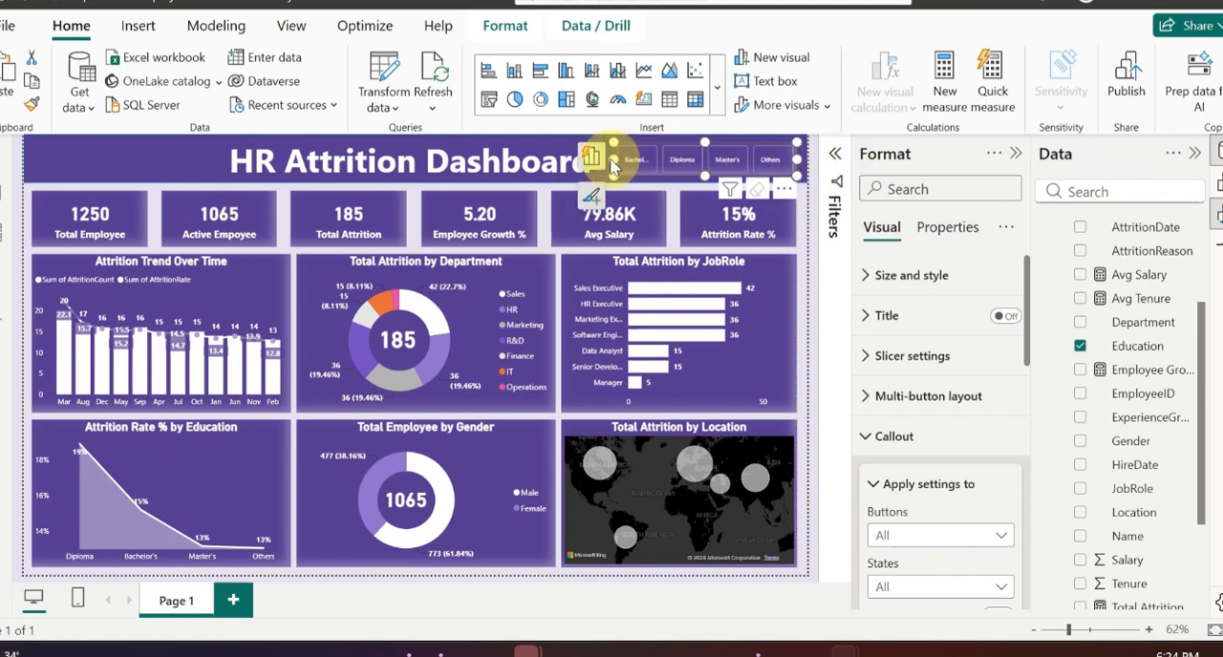
left_click_drag(612, 167, 602, 164)
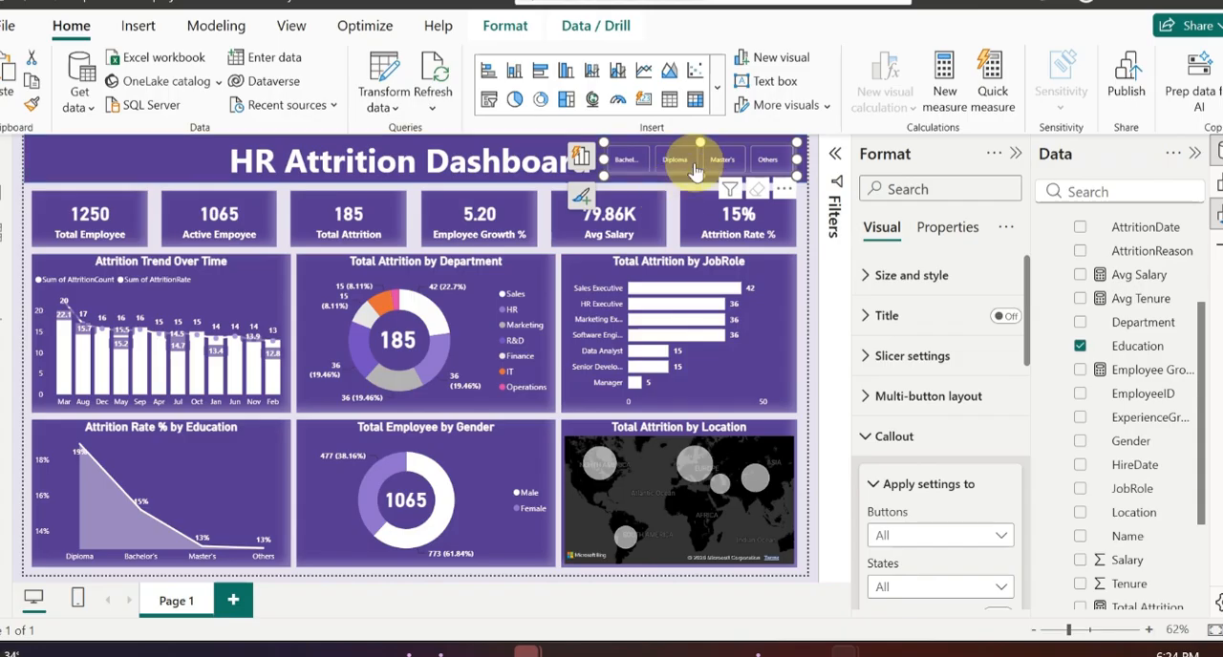
left_click_drag(702, 141, 704, 136)
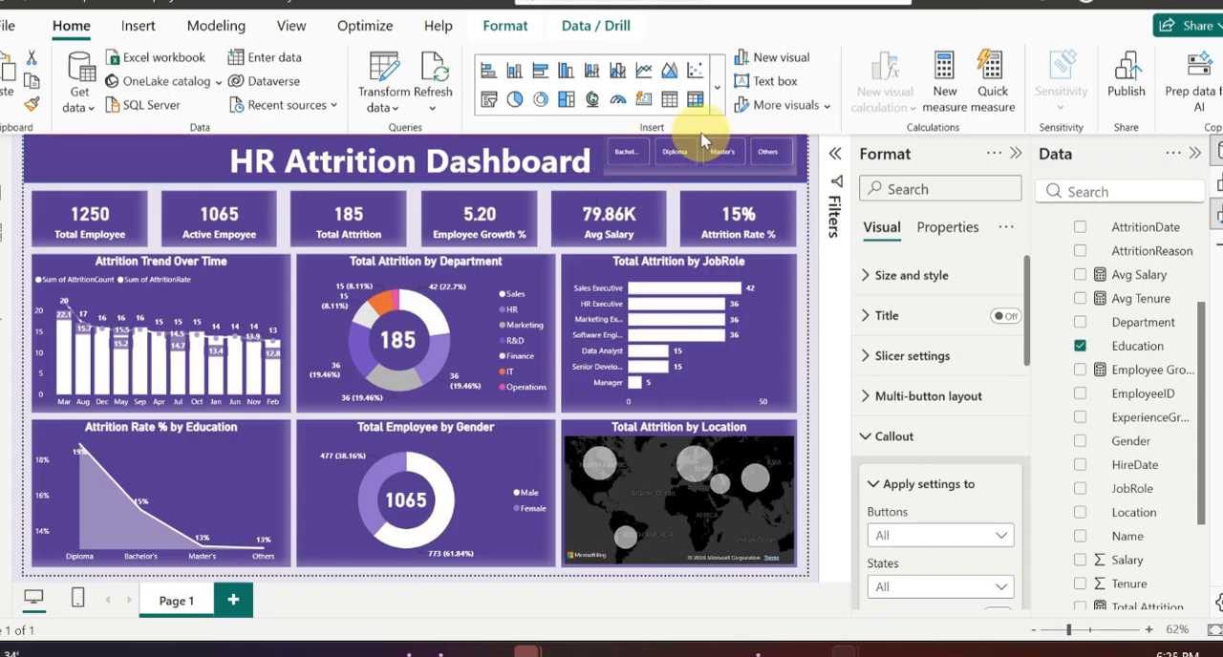
left_click(675, 196)
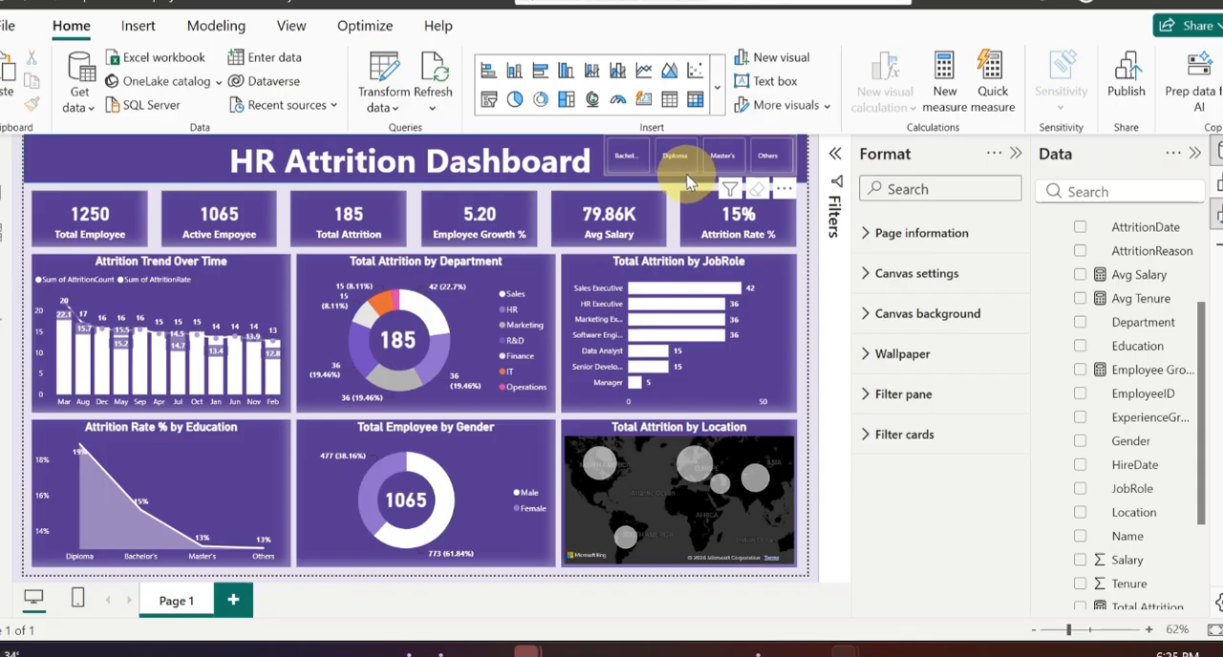
left_click(688, 184)
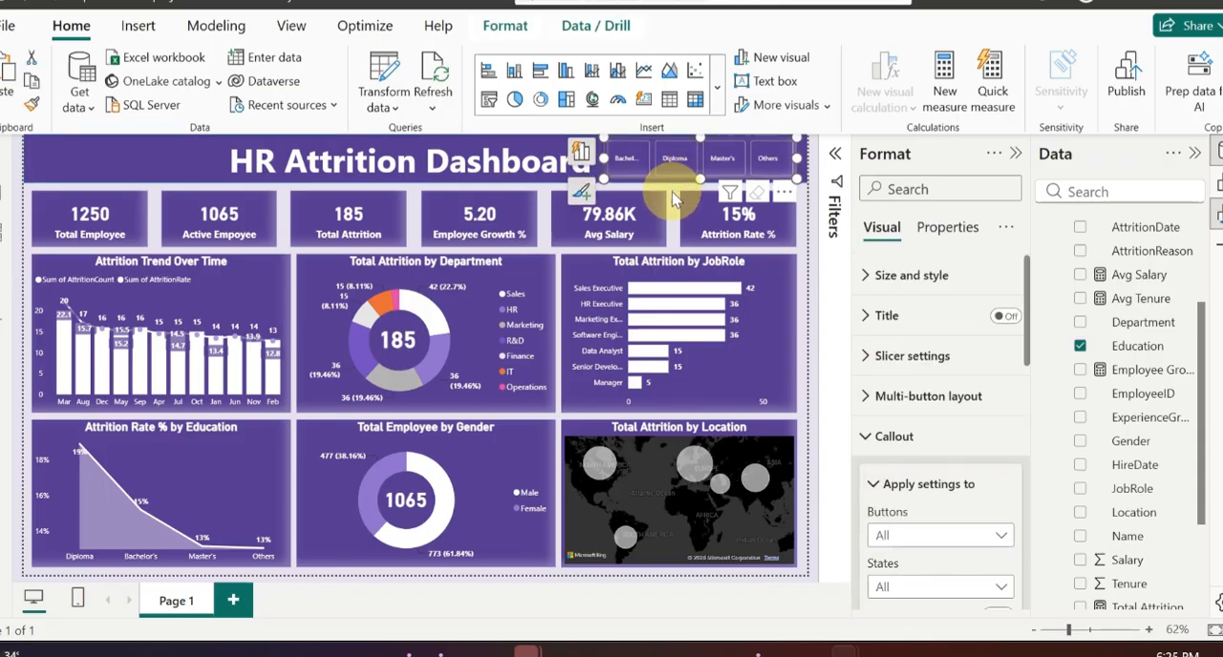
left_click(672, 198)
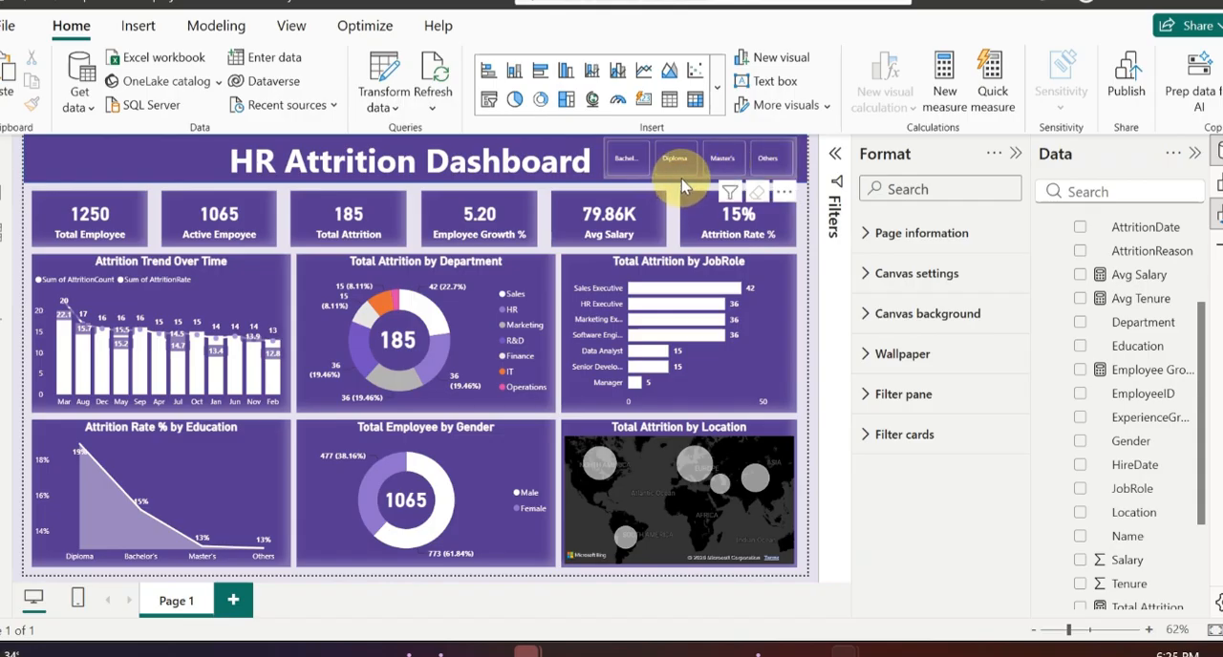
left_click(681, 187)
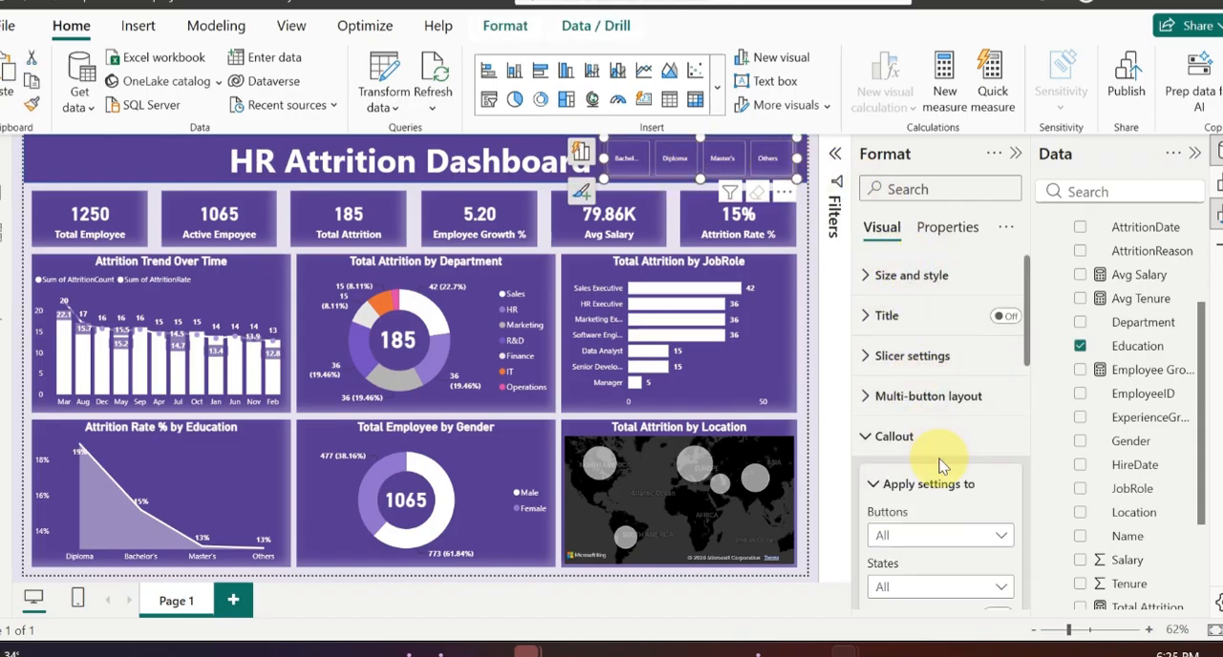
Step: Re-enter 8 as the font size of the Education slicer's callout values
scroll(941, 466, "down", 10)
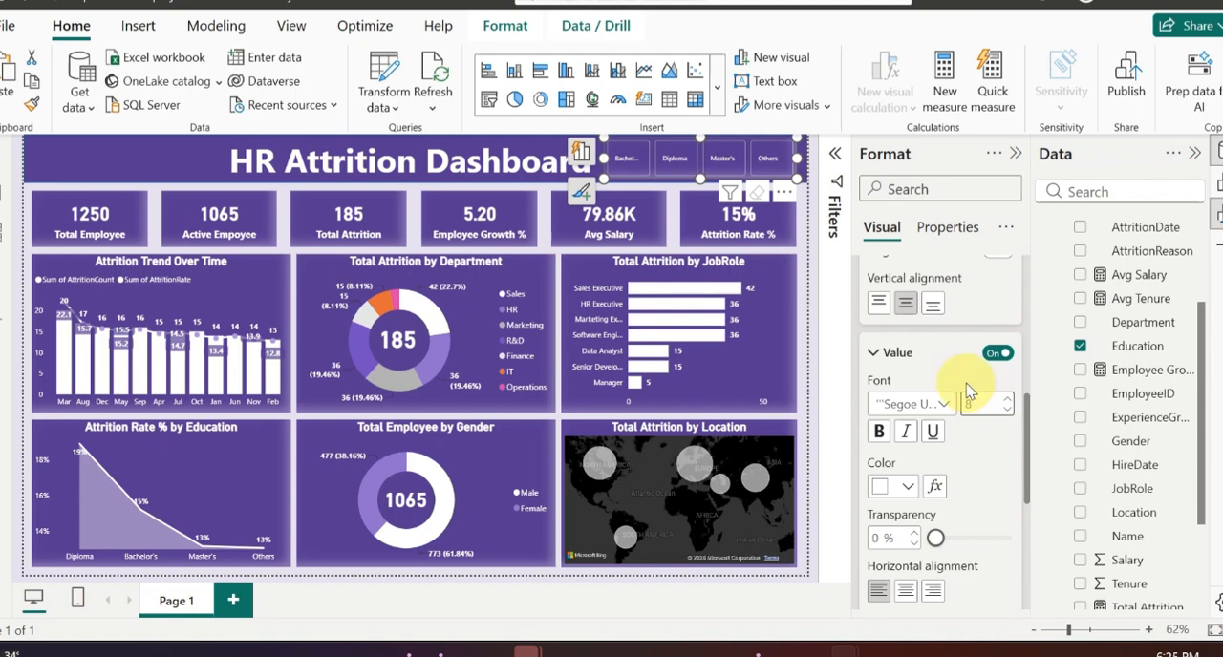
key("BackSpace")
type("8")
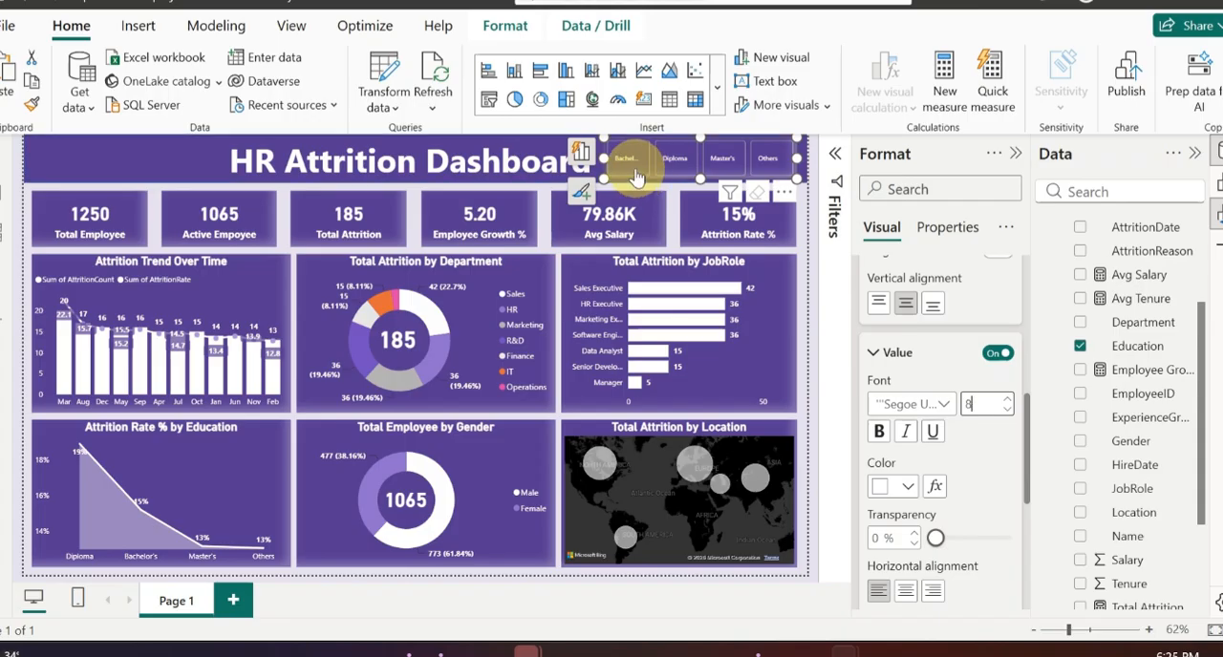
Step: Collapse the Format and Data panes and clear the selection on the report canvas
left_click(545, 195)
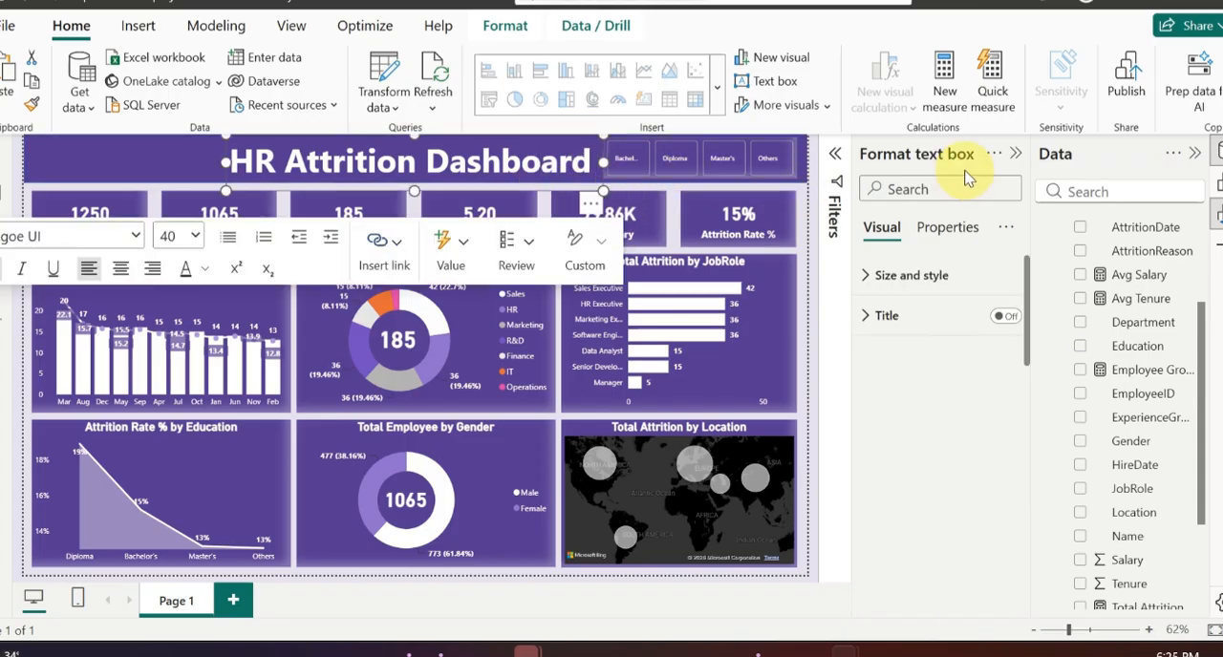
left_click(1013, 158)
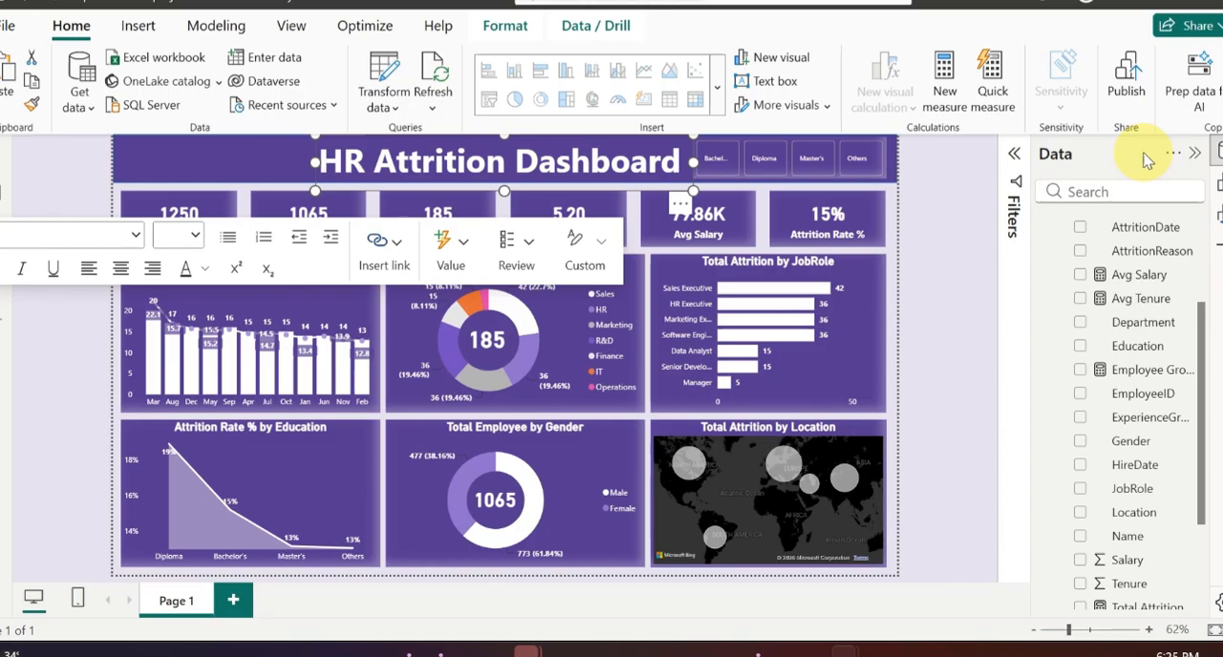
left_click(1194, 152)
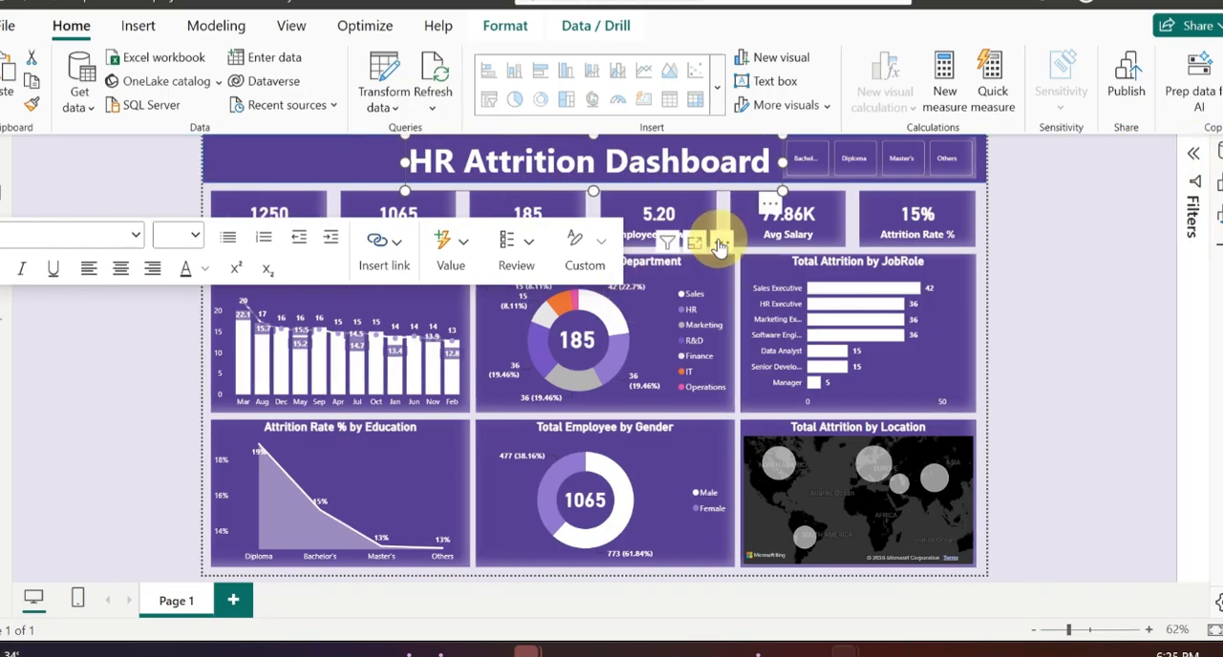
key("Escape")
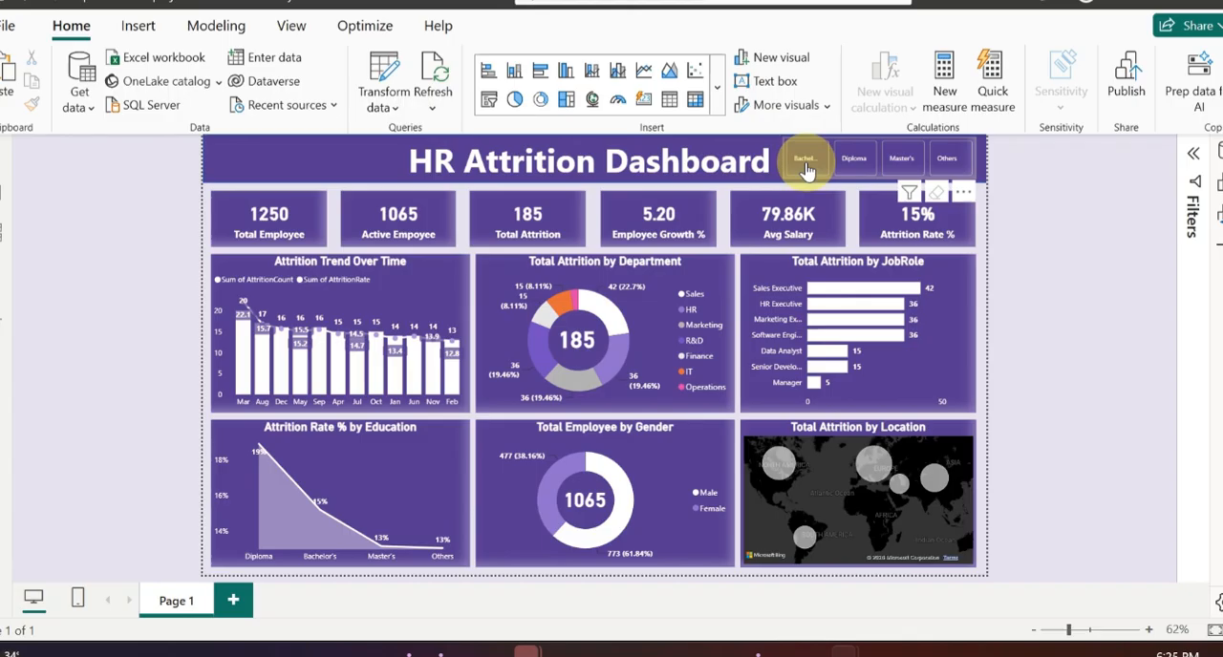
Step: Test the Education slicer by filtering the dashboard by Bachelor's, Diploma, Master's and Others one at a time
left_click(808, 169)
left_click(807, 169)
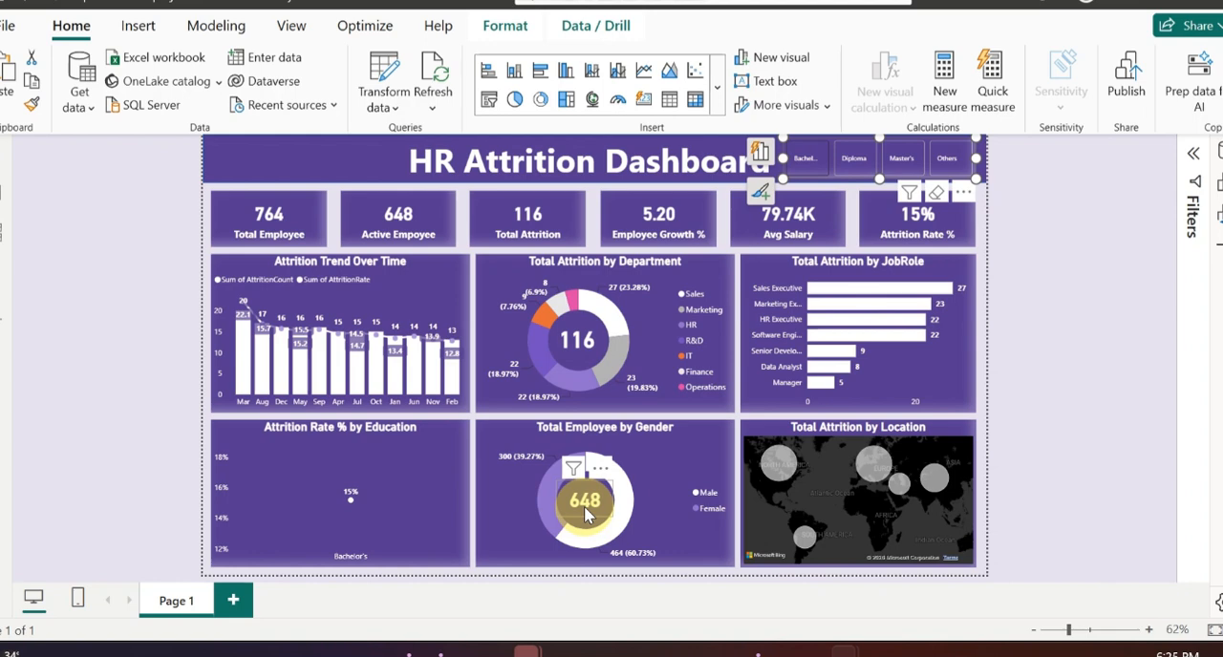
left_click(854, 170)
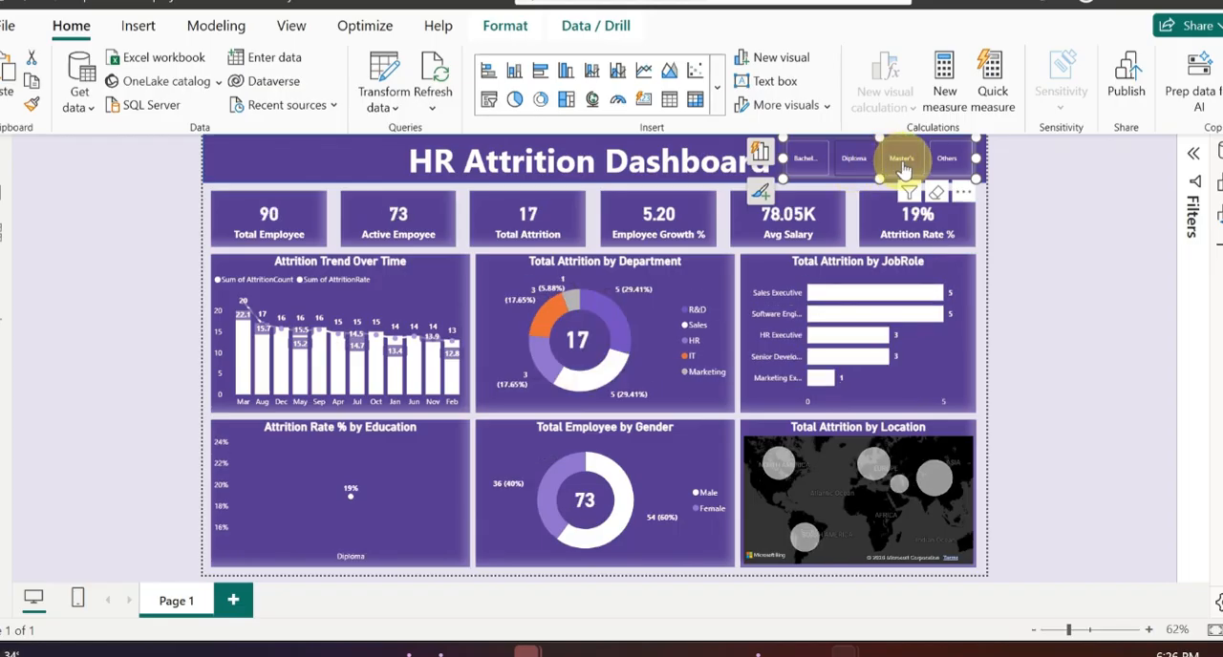
left_click(902, 162)
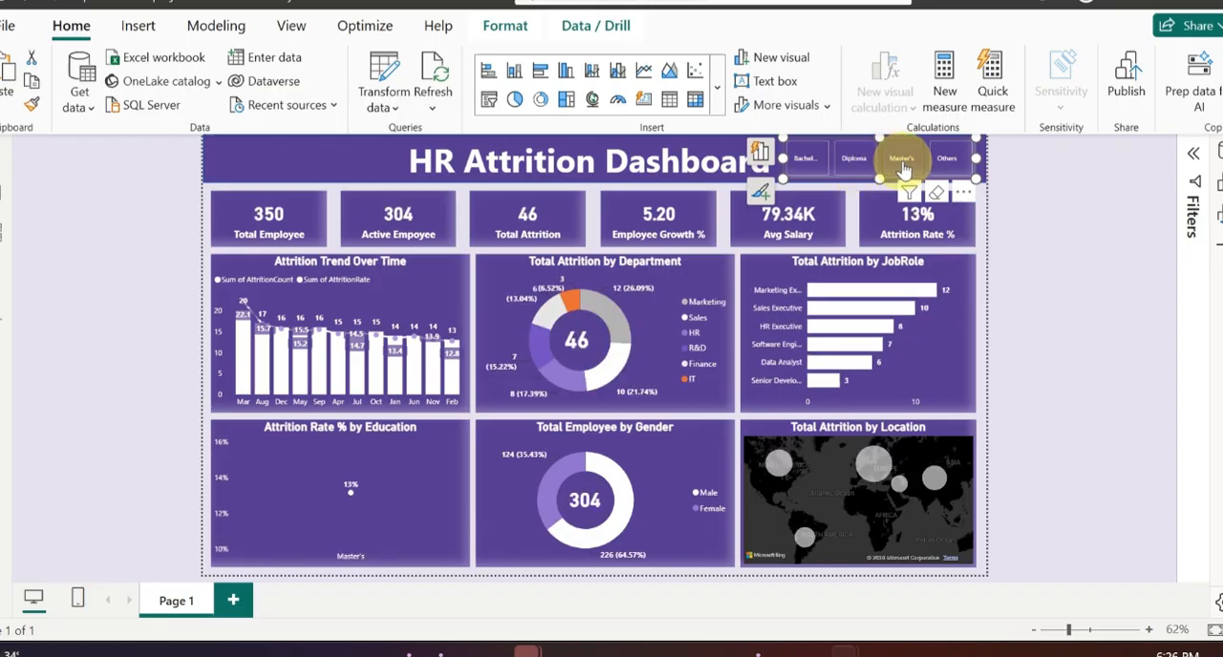
left_click(947, 162)
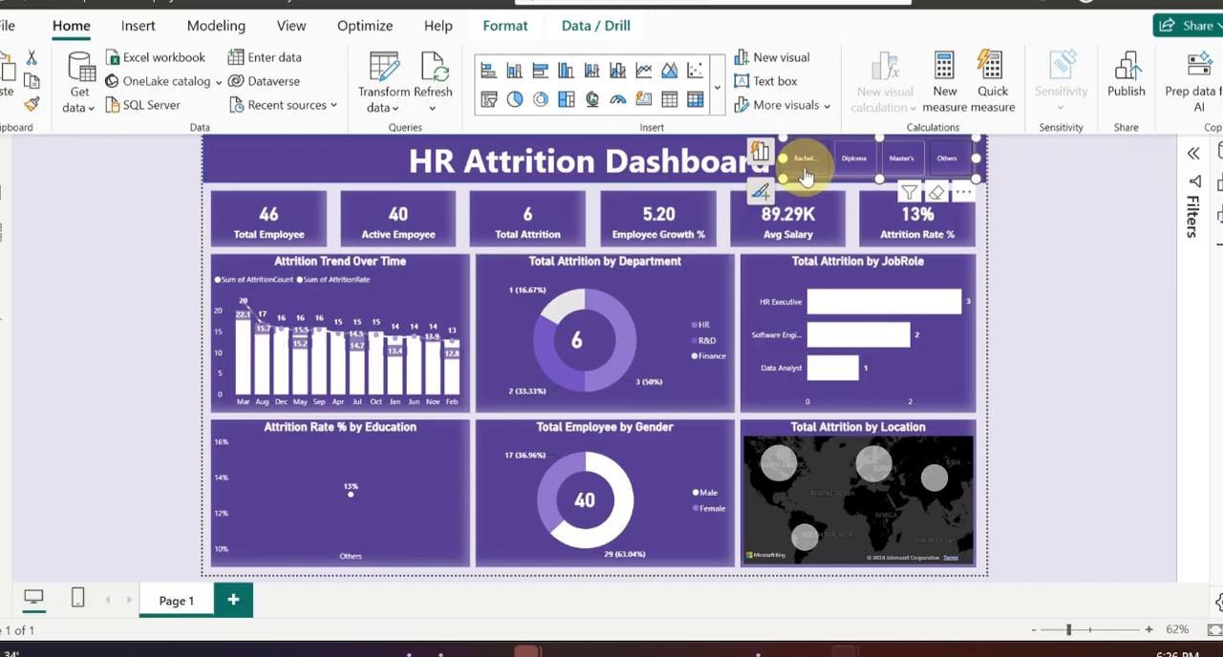
Step: Add Bachelor's, Diploma and Master's to the Others selection in the Education slicer, then deselect the slicer visual
left_click(946, 161)
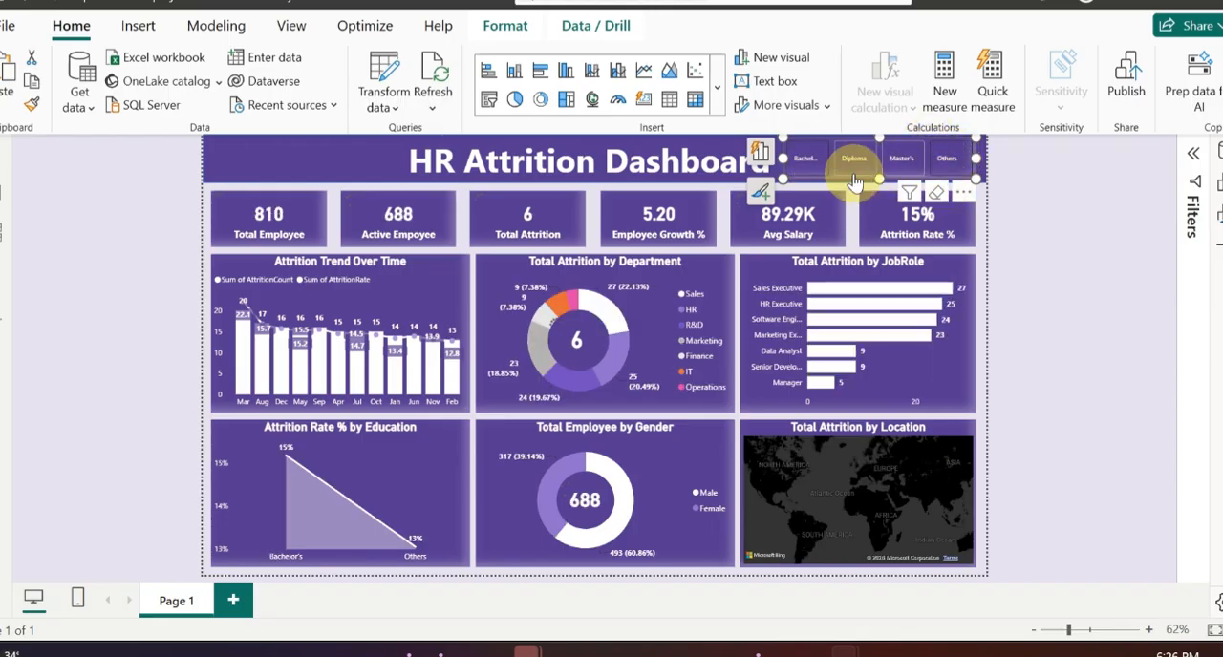
left_click(854, 177)
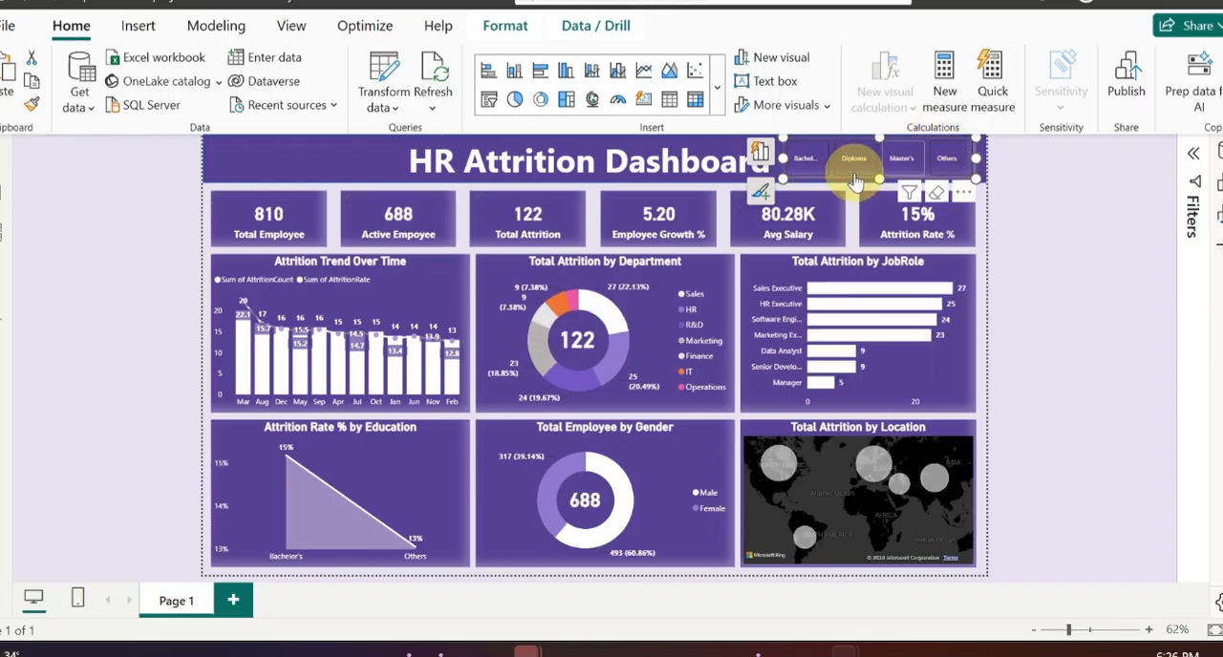
left_click(903, 172)
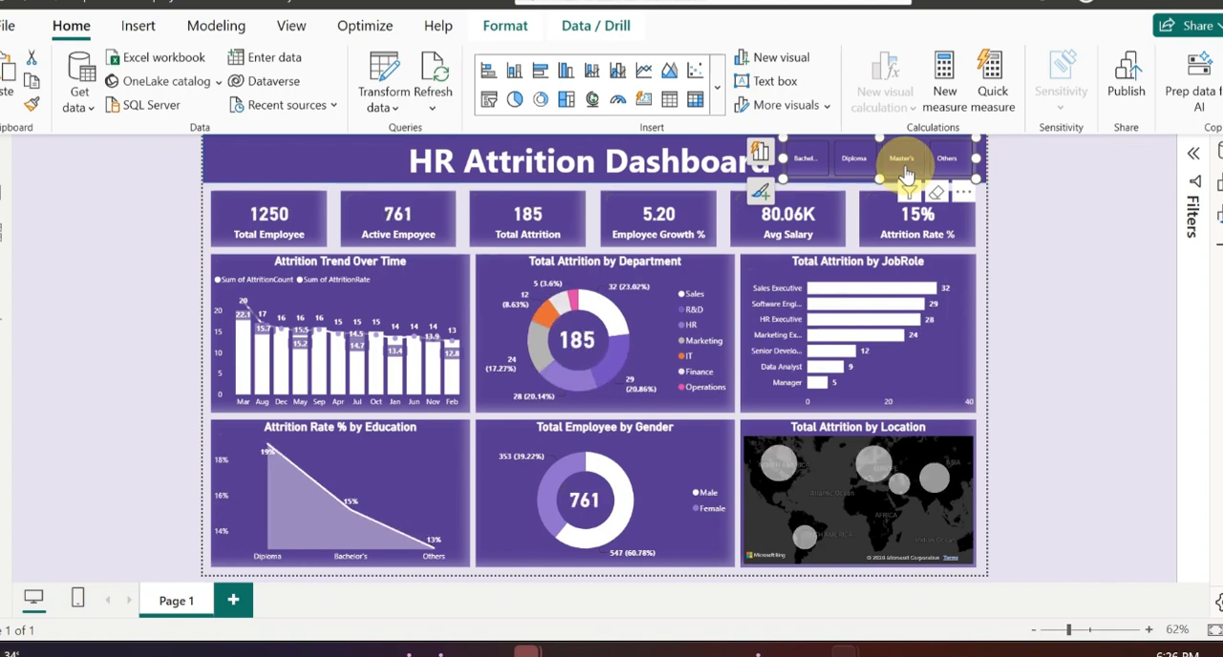
left_click(902, 172)
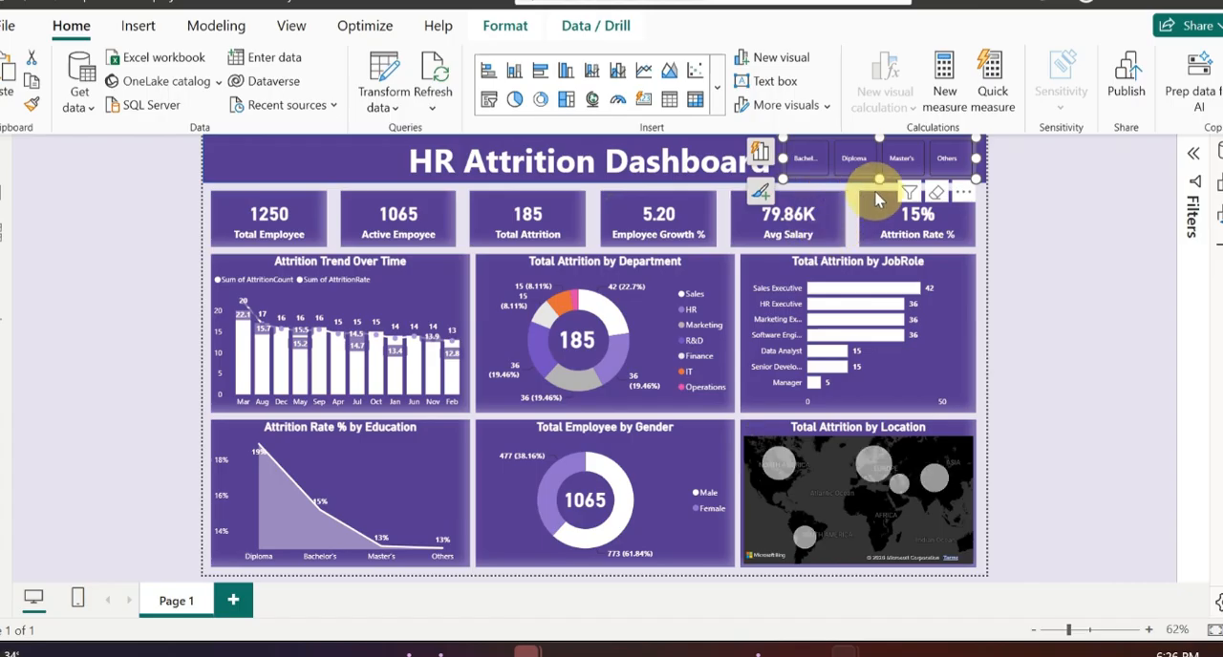
left_click(721, 209)
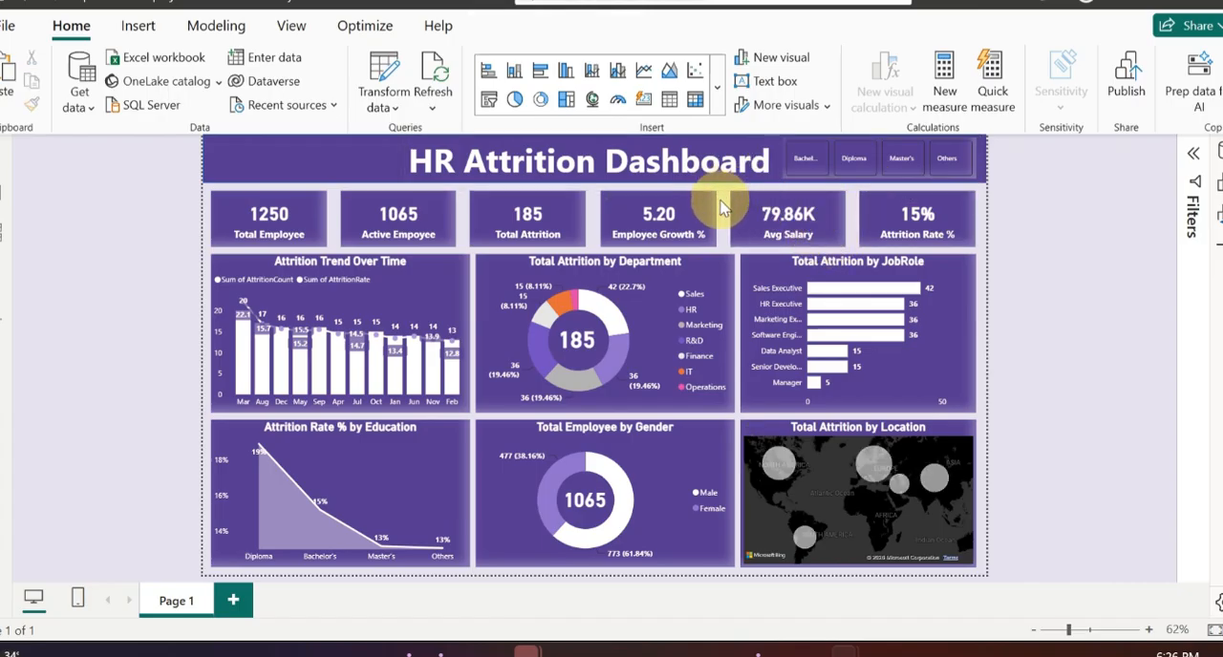